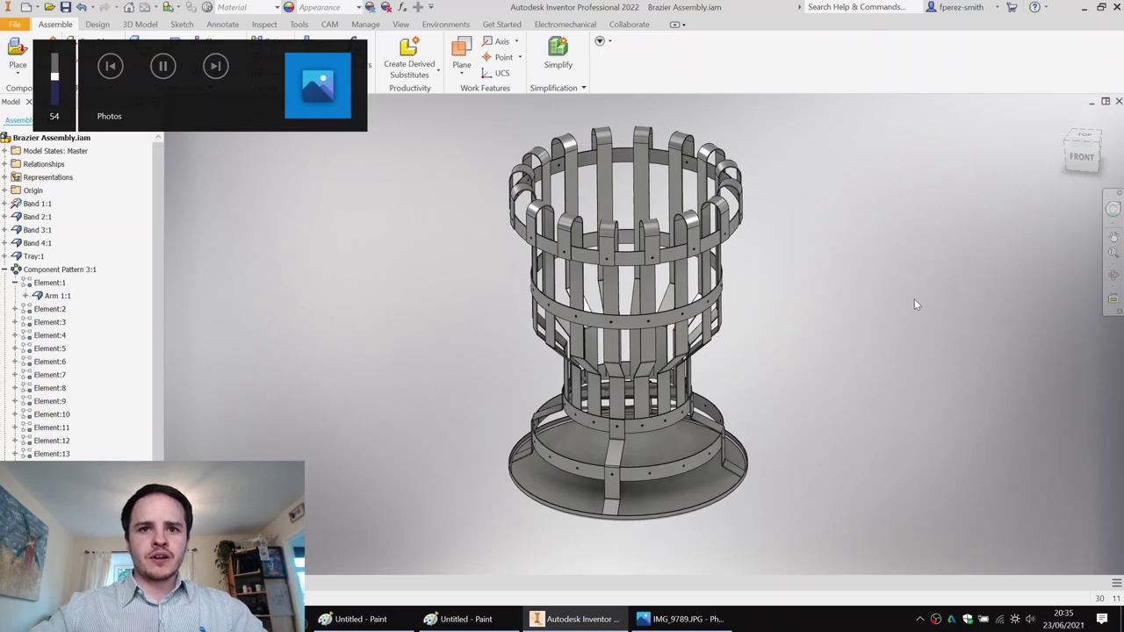
Examine the brazier assembly from several angles, picking out its bands, the first patterned arm and the legs.
{"action": "middle_click_drag", "start_coordinate": [849, 298], "coordinate": [764, 274], "text": "shift"}
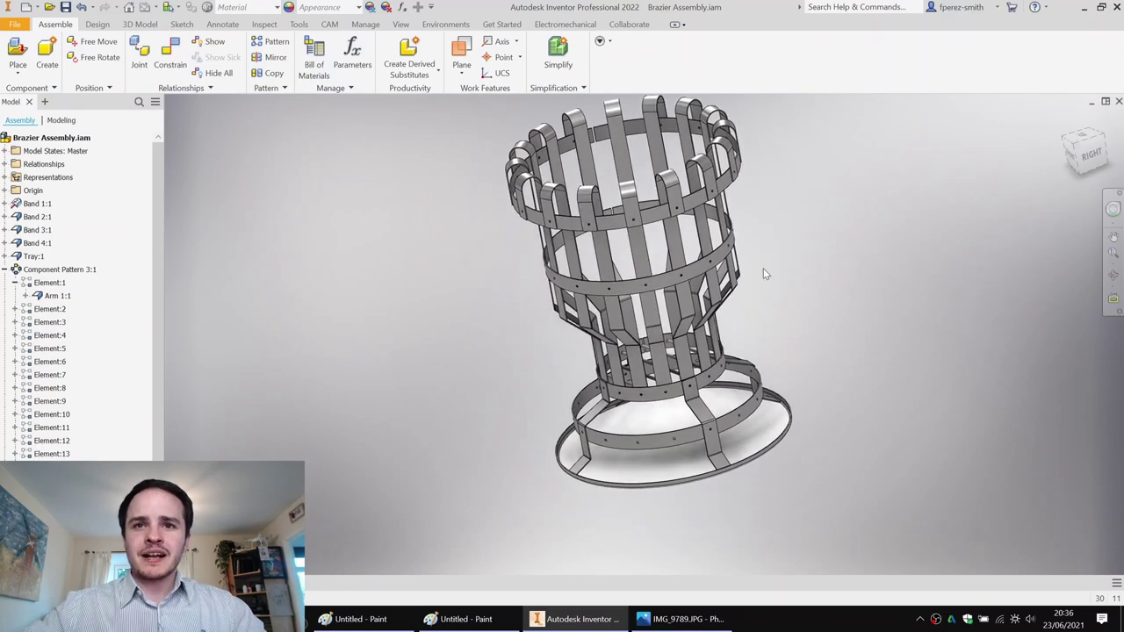
{"action": "left_click", "coordinate": [705, 204]}
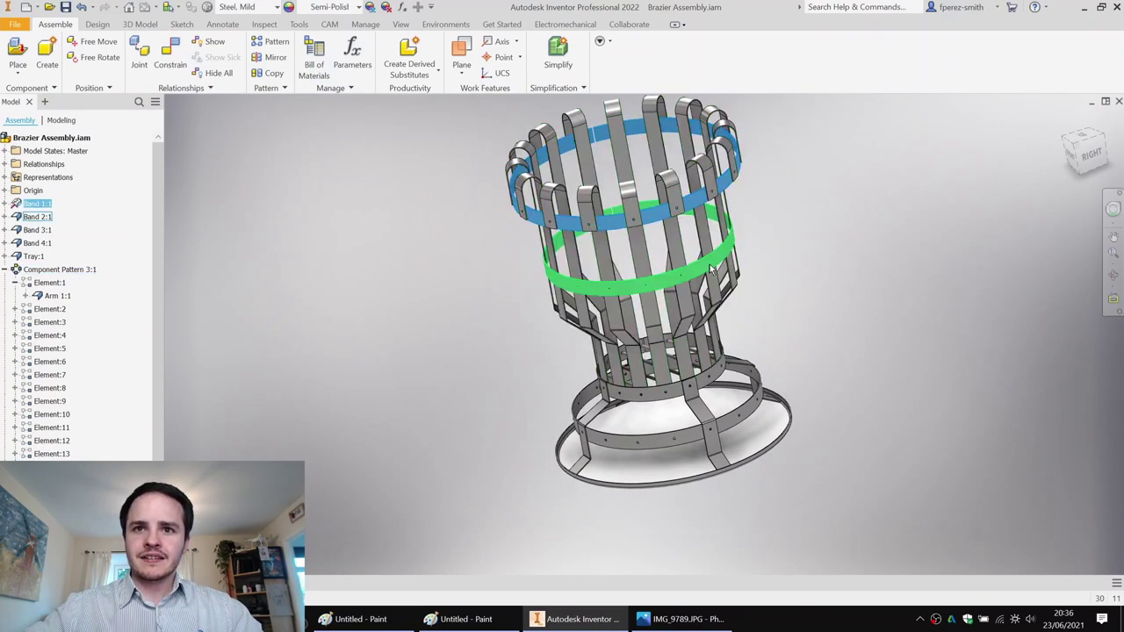
{"action": "left_click", "coordinate": [717, 370]}
{"action": "left_click", "coordinate": [746, 406]}
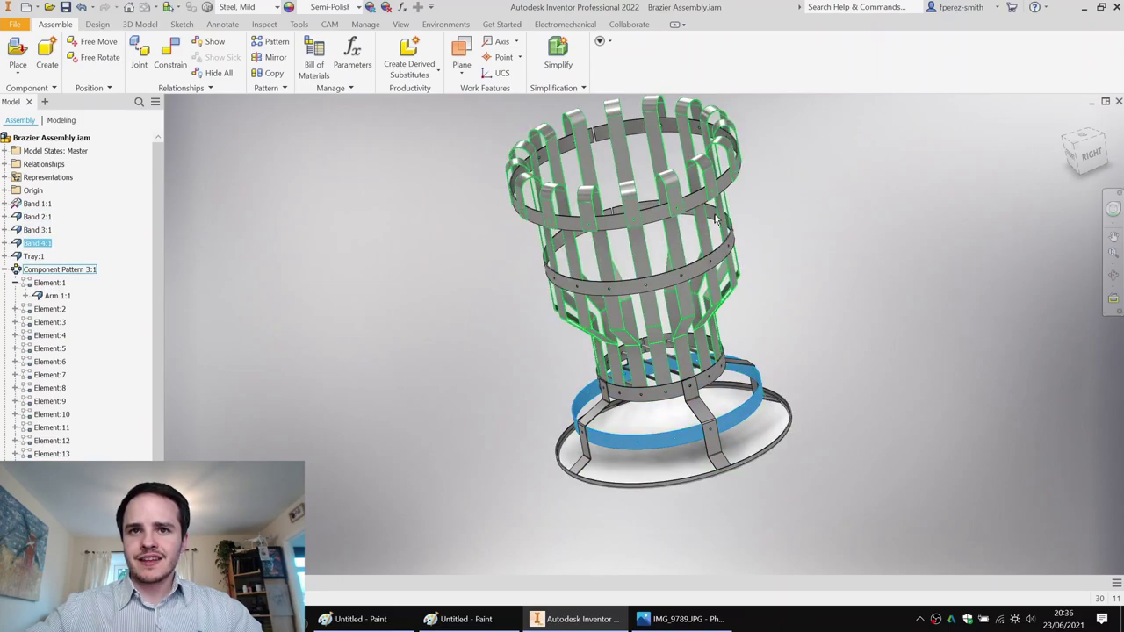
{"action": "middle_click_drag", "start_coordinate": [783, 211], "coordinate": [769, 220]}
{"action": "left_click", "coordinate": [57, 296]}
{"action": "middle_click_drag", "start_coordinate": [292, 271], "coordinate": [520, 267], "text": "shift"}
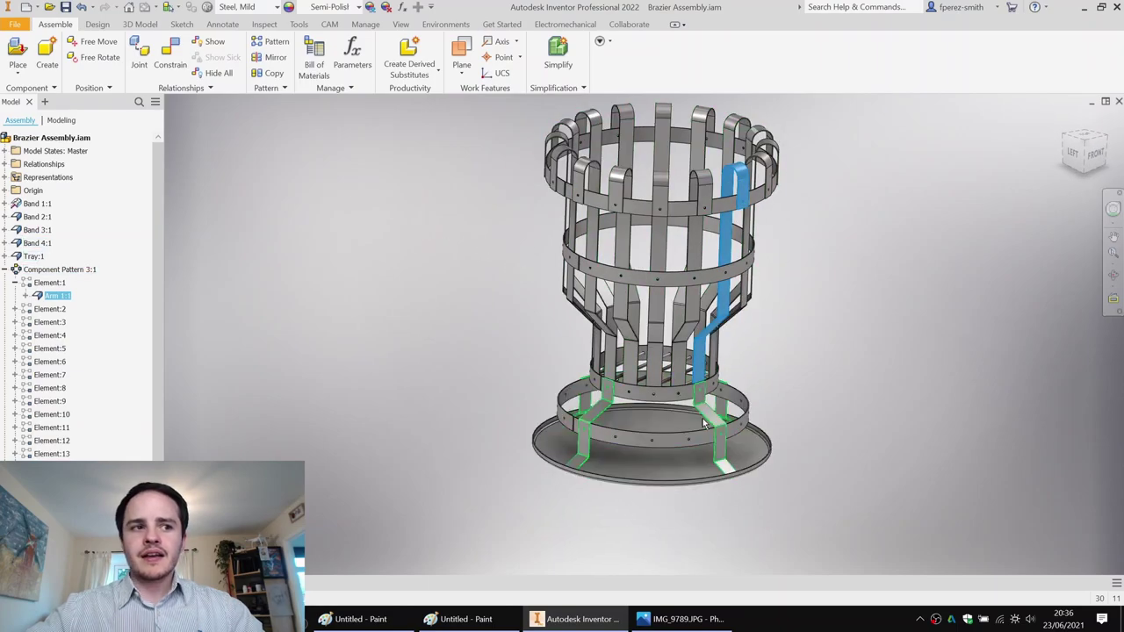
{"action": "scroll", "coordinate": [721, 417], "scroll_direction": "up", "scroll_amount": 3}
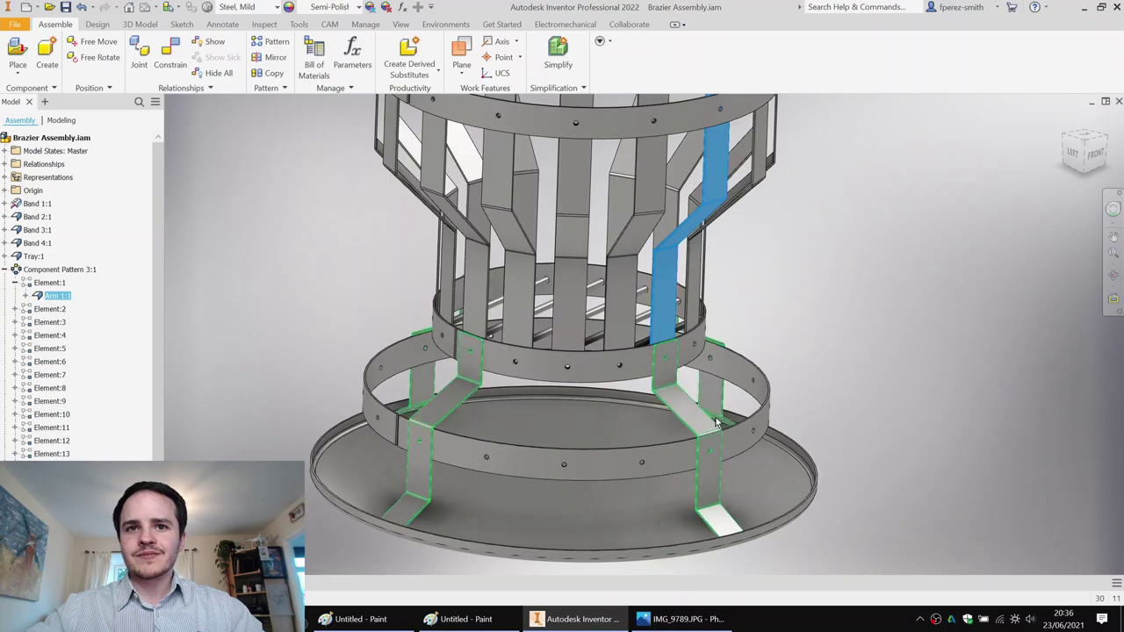
{"action": "scroll", "coordinate": [815, 238], "scroll_direction": "down", "scroll_amount": 4}
{"action": "scroll", "coordinate": [745, 365], "scroll_direction": "up", "scroll_amount": 2}
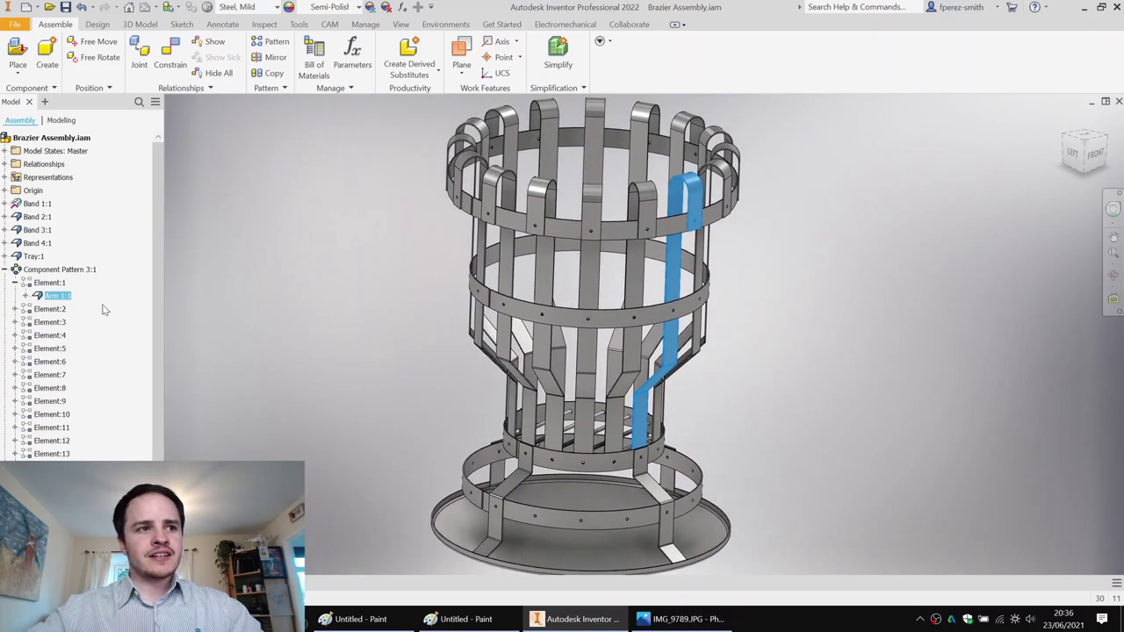
Open the Arm 1 part from the assembly's first pattern element in its own window.
{"action": "left_click", "coordinate": [66, 298]}
{"action": "right_click", "coordinate": [66, 298]}
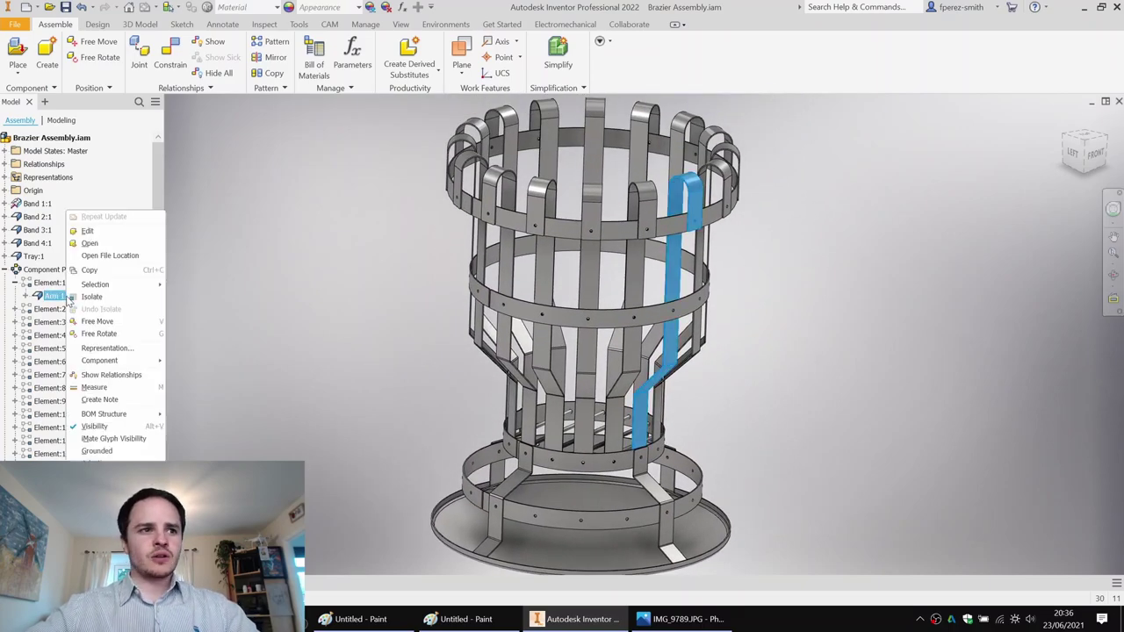
{"action": "left_click", "coordinate": [119, 245]}
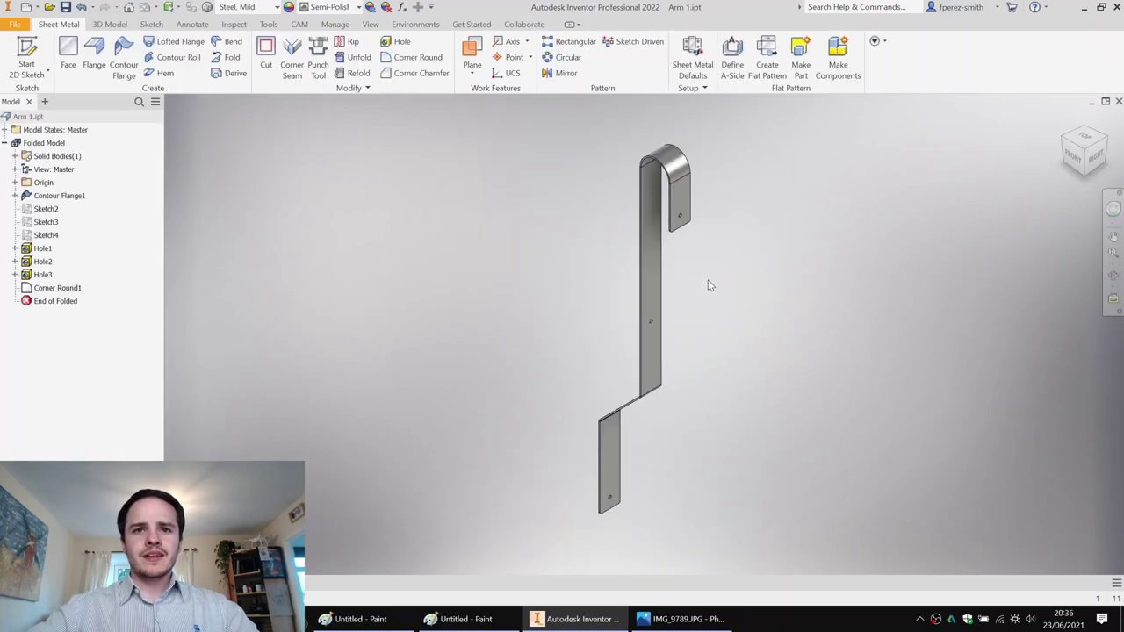
Define the A-side on a face of the arm and create the part's flat pattern.
{"action": "middle_click_drag", "start_coordinate": [749, 244], "coordinate": [683, 255]}
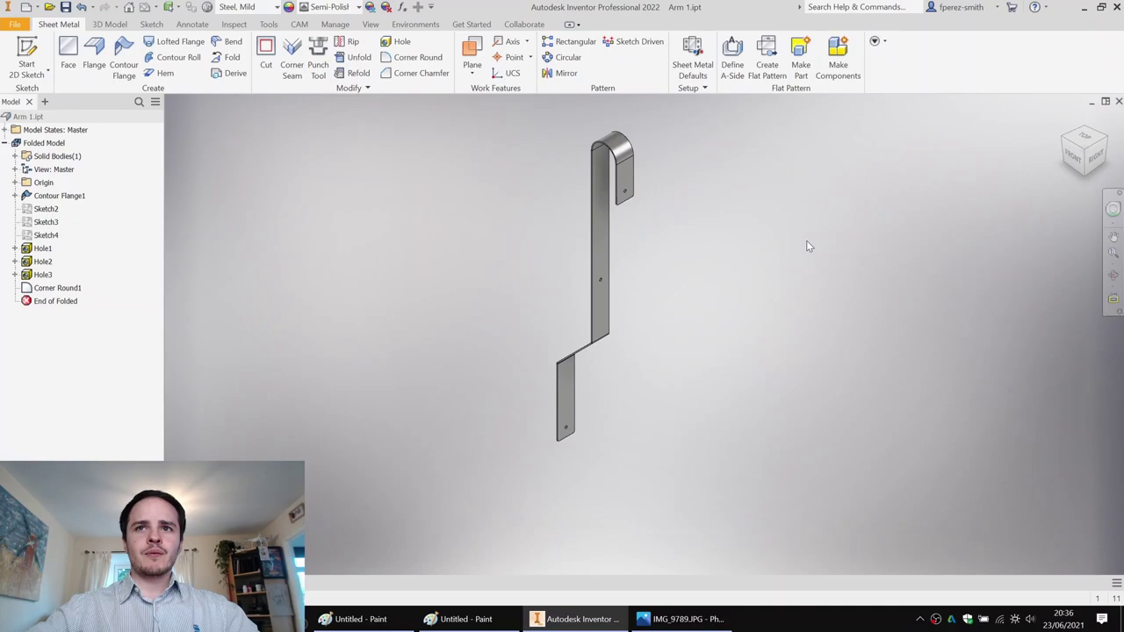
{"action": "left_click", "coordinate": [738, 62]}
{"action": "middle_click_drag", "start_coordinate": [503, 279], "coordinate": [643, 303], "text": "shift"}
{"action": "left_click", "coordinate": [620, 276]}
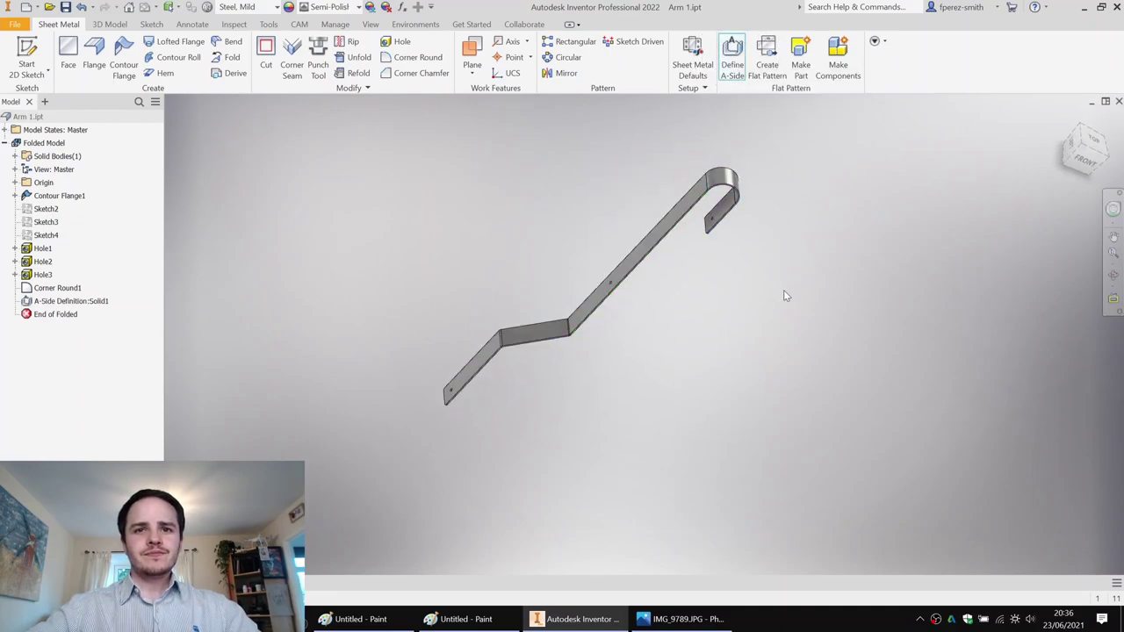
{"action": "left_click", "coordinate": [769, 65]}
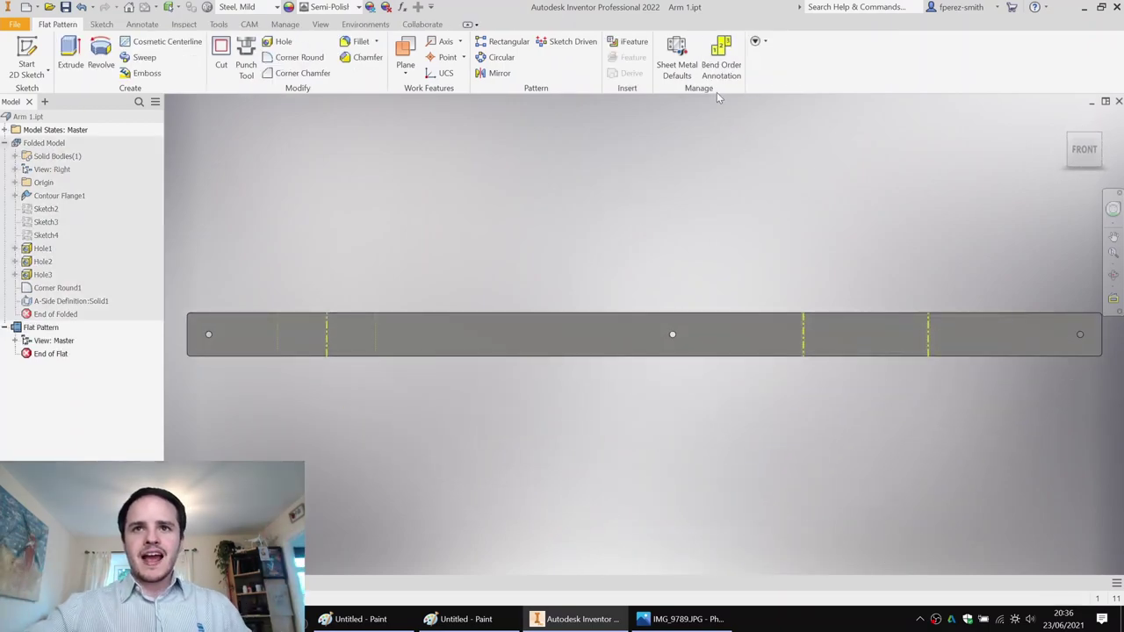
Return Arm 1 to its folded model and close the part to get back to the brazier assembly.
{"action": "double_click", "coordinate": [44, 142]}
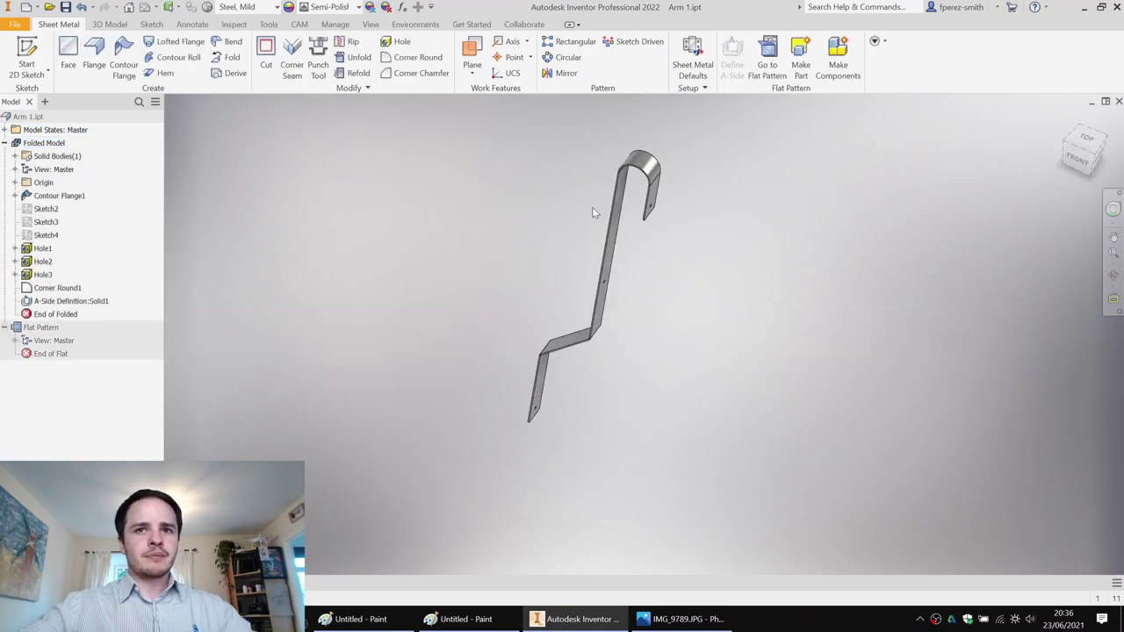
{"action": "middle_click_drag", "start_coordinate": [685, 240], "coordinate": [645, 228], "text": "shift"}
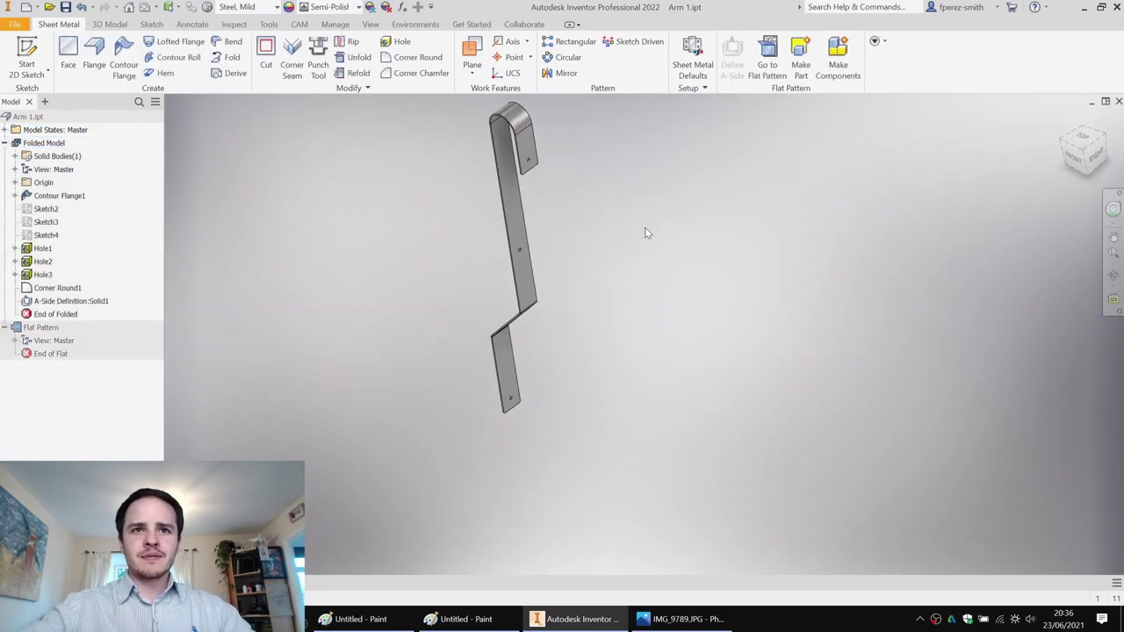
{"action": "middle_click_drag", "start_coordinate": [674, 182], "coordinate": [672, 209]}
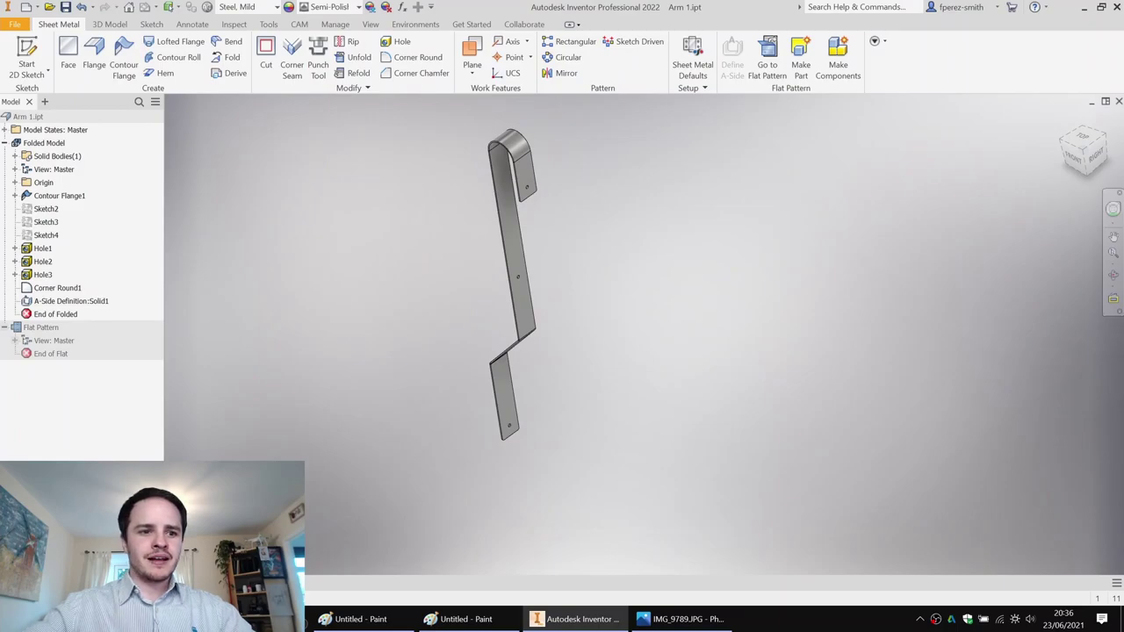
{"action": "left_click", "coordinate": [1119, 102]}
{"action": "left_click", "coordinate": [556, 332]}
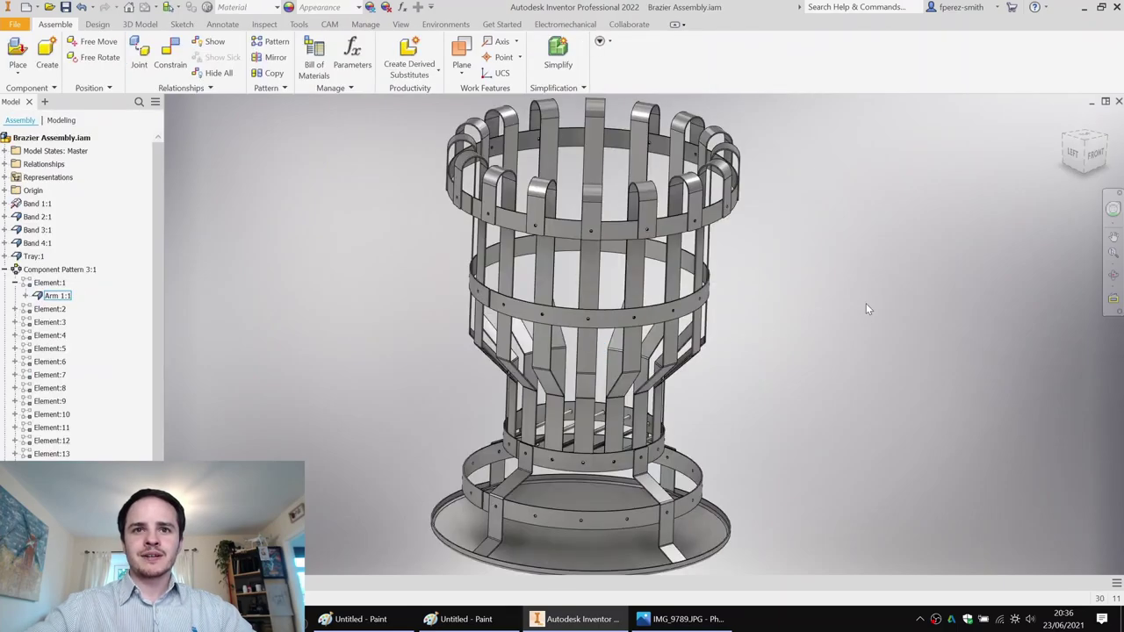
Minimise the brazier assembly and create a new part from the metric Sheet Metal (mm).ipt template.
{"action": "mouse_move", "coordinate": [823, 293]}
{"action": "middle_mouse_down", "text": "shift"}
{"action": "mouse_move", "coordinate": [790, 297]}
{"action": "mouse_move", "coordinate": [834, 313]}
{"action": "mouse_move", "coordinate": [810, 301]}
{"action": "middle_mouse_up", "text": "shift"}
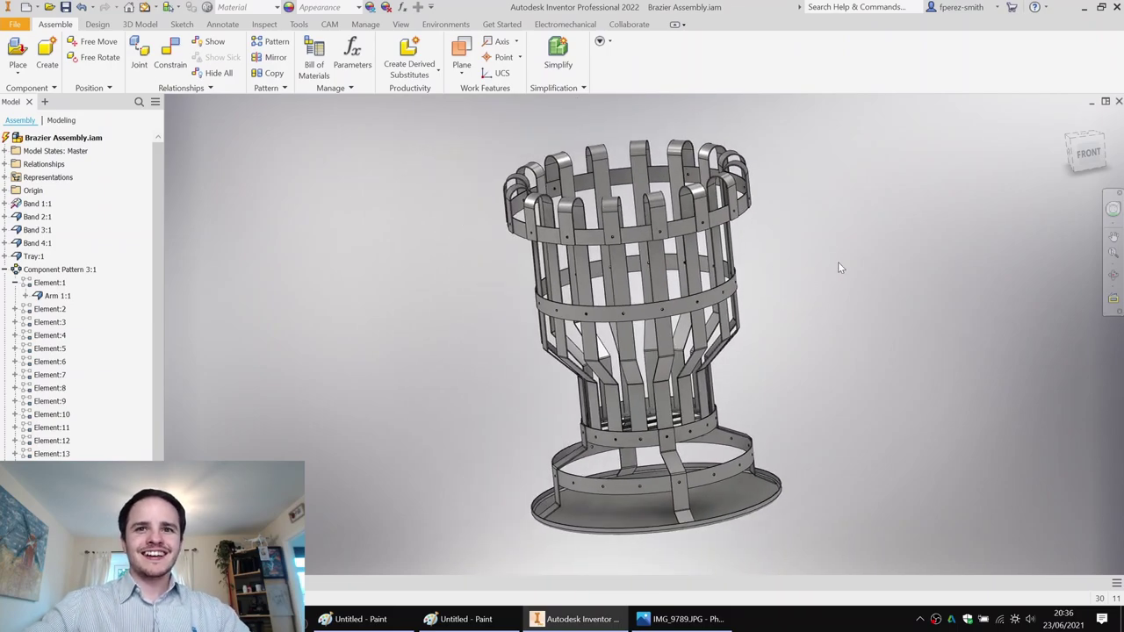
{"action": "left_click", "coordinate": [1093, 102]}
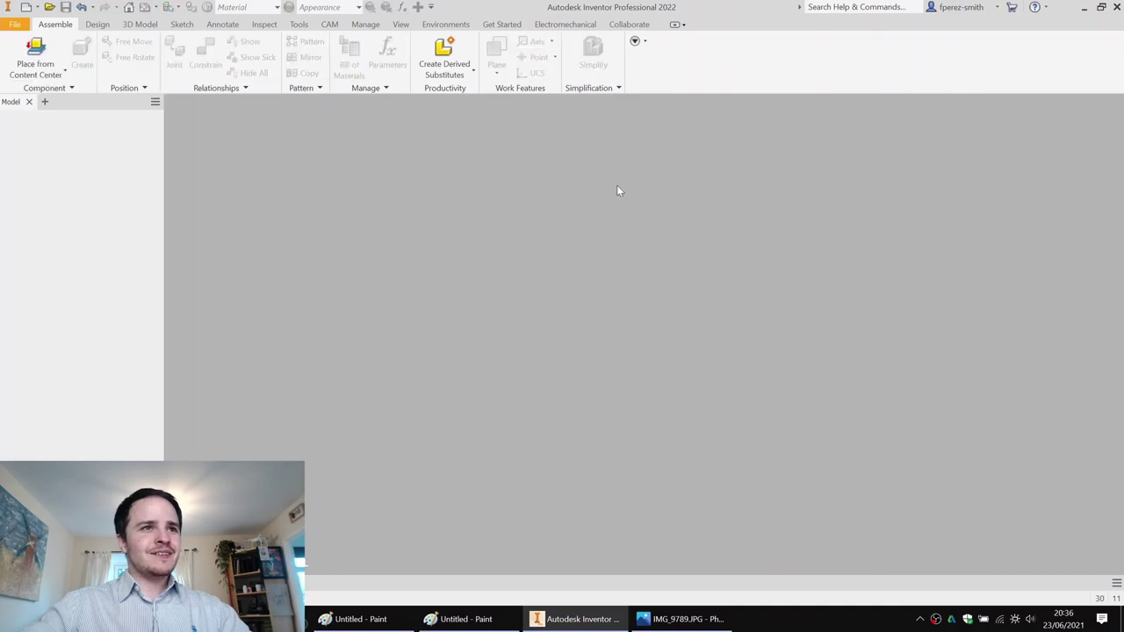
{"action": "left_click", "coordinate": [15, 24]}
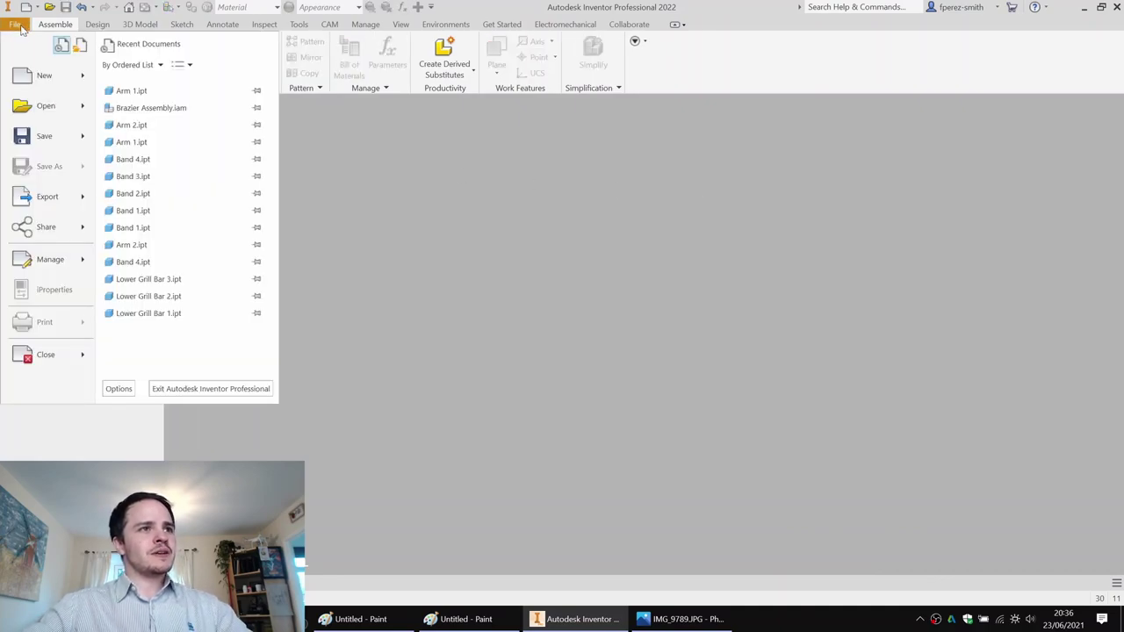
{"action": "left_click", "coordinate": [40, 77]}
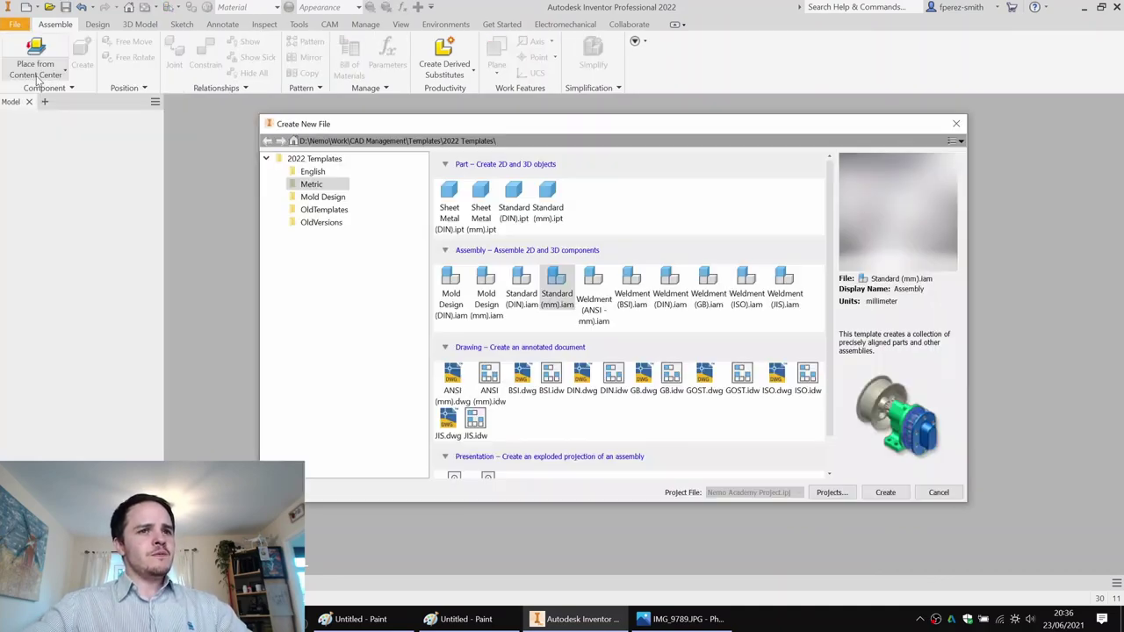
{"action": "left_click", "coordinate": [548, 195]}
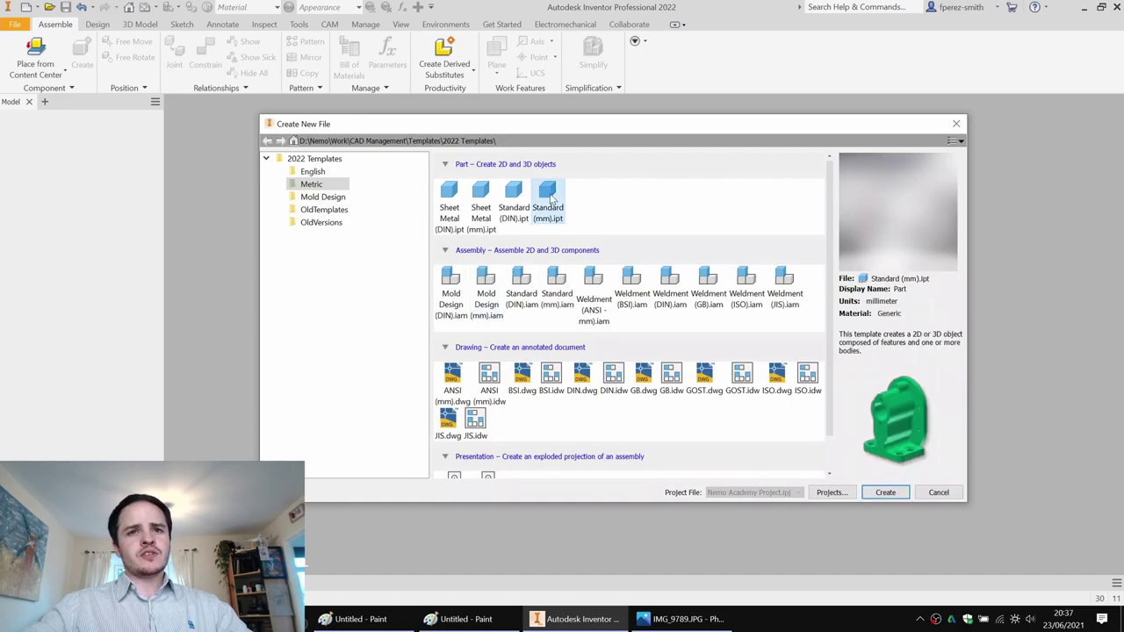
{"action": "left_click", "coordinate": [483, 202]}
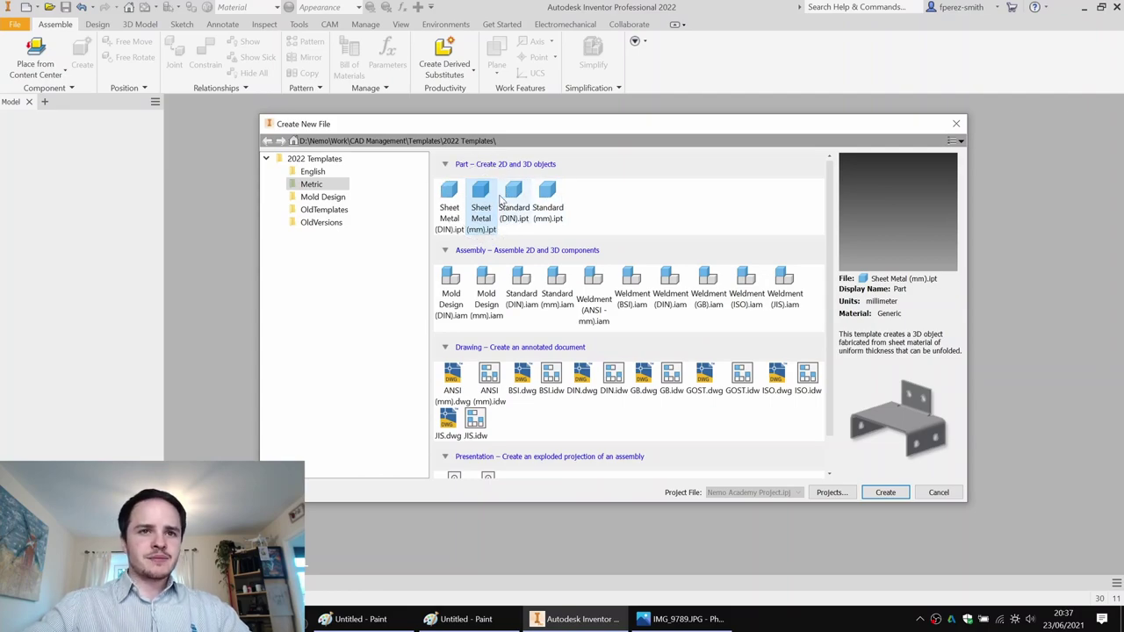
{"action": "double_click", "coordinate": [481, 200]}
{"action": "left_click", "coordinate": [528, 369]}
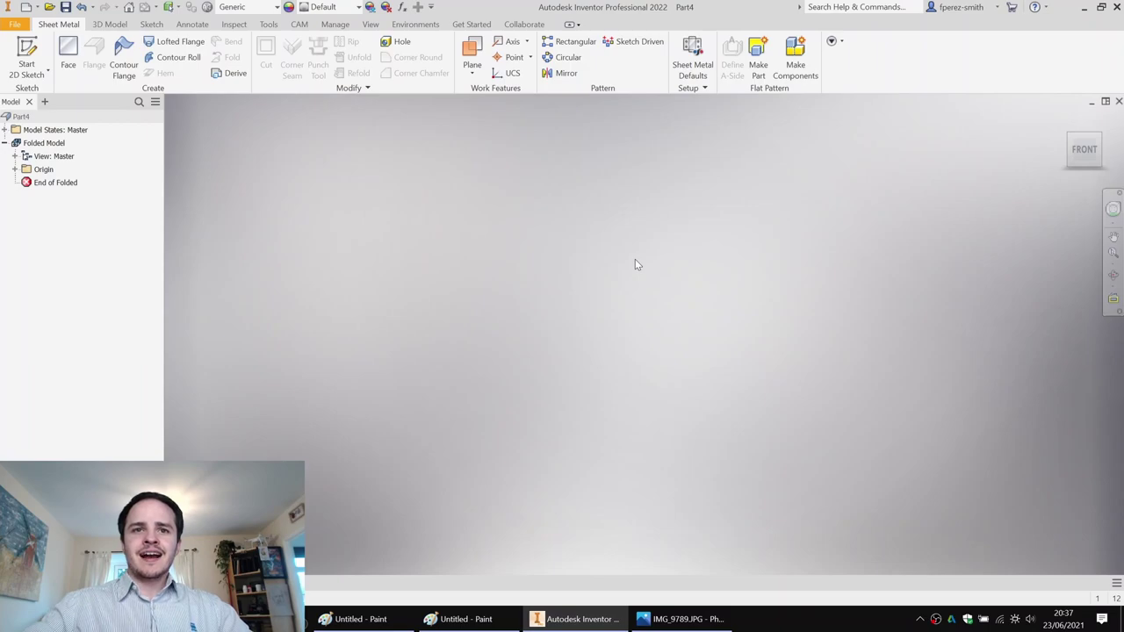
Set the sheet metal defaults to a thickness of 1.5 mm independent of the rule, with Steel, Mild as the material.
{"action": "left_click", "coordinate": [700, 68]}
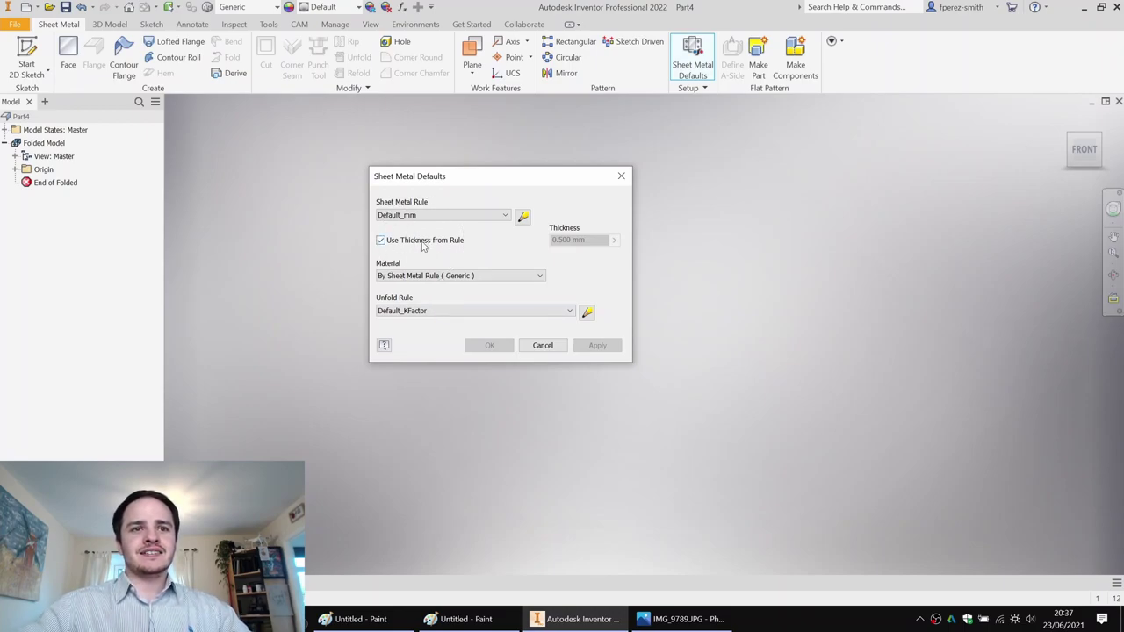
{"action": "left_click", "coordinate": [382, 240]}
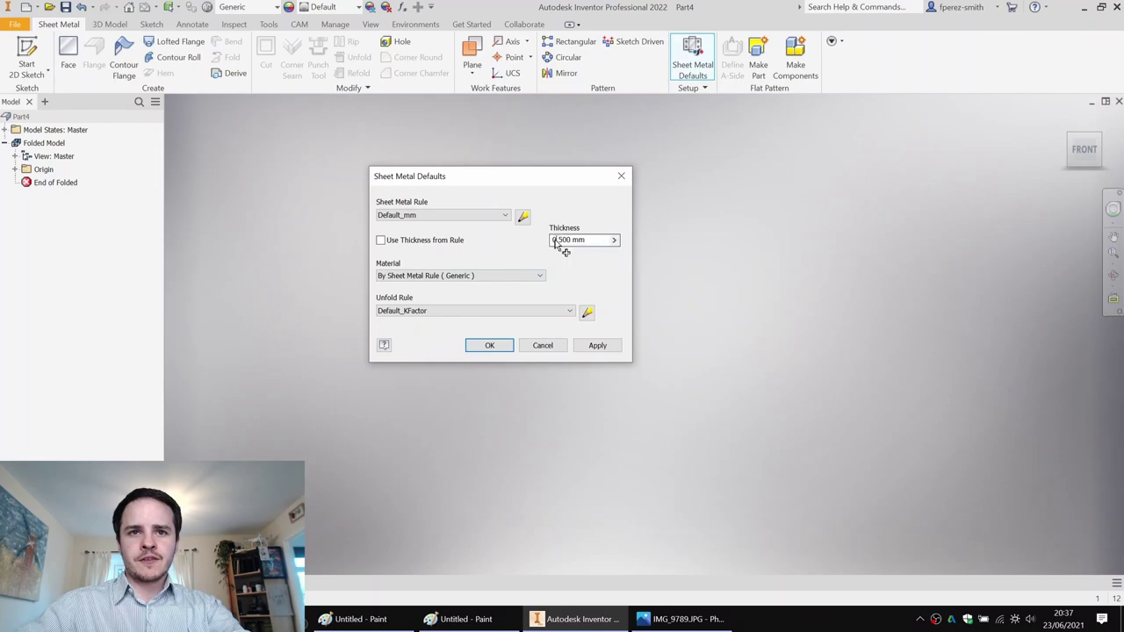
{"action": "left_click", "coordinate": [489, 276]}
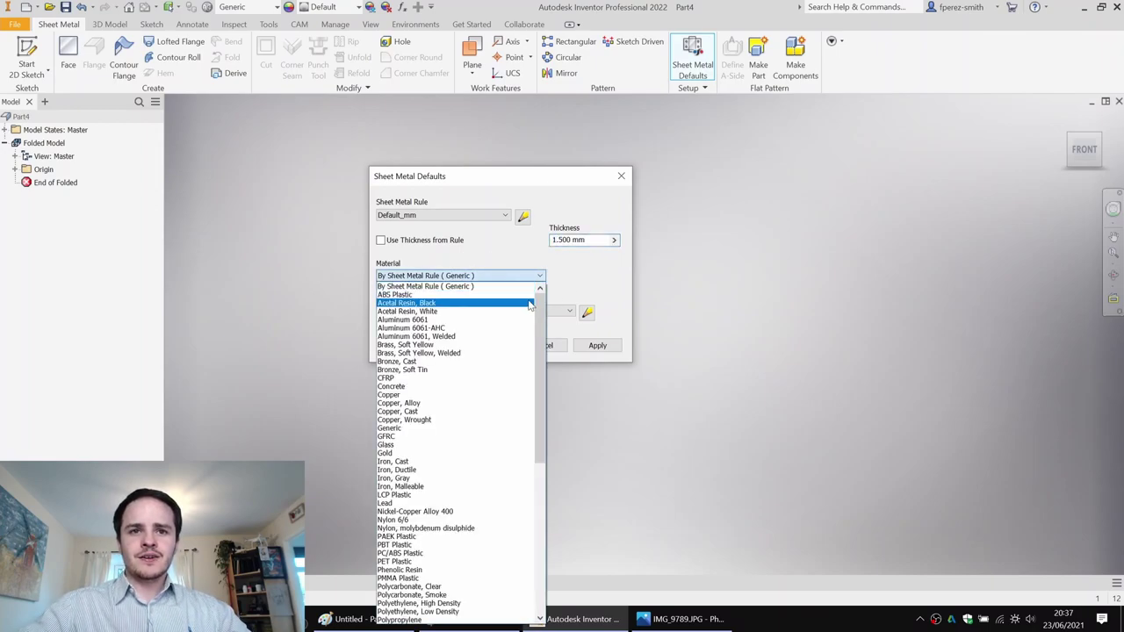
{"action": "scroll", "coordinate": [413, 422], "scroll_direction": "down", "scroll_amount": 12}
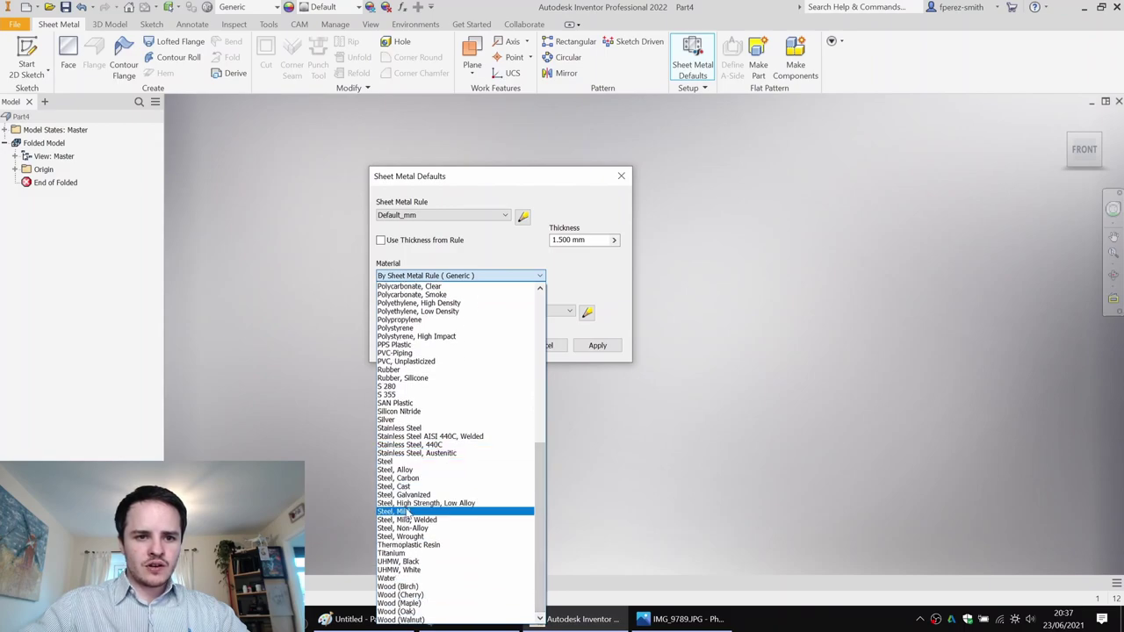
{"action": "left_click", "coordinate": [408, 512]}
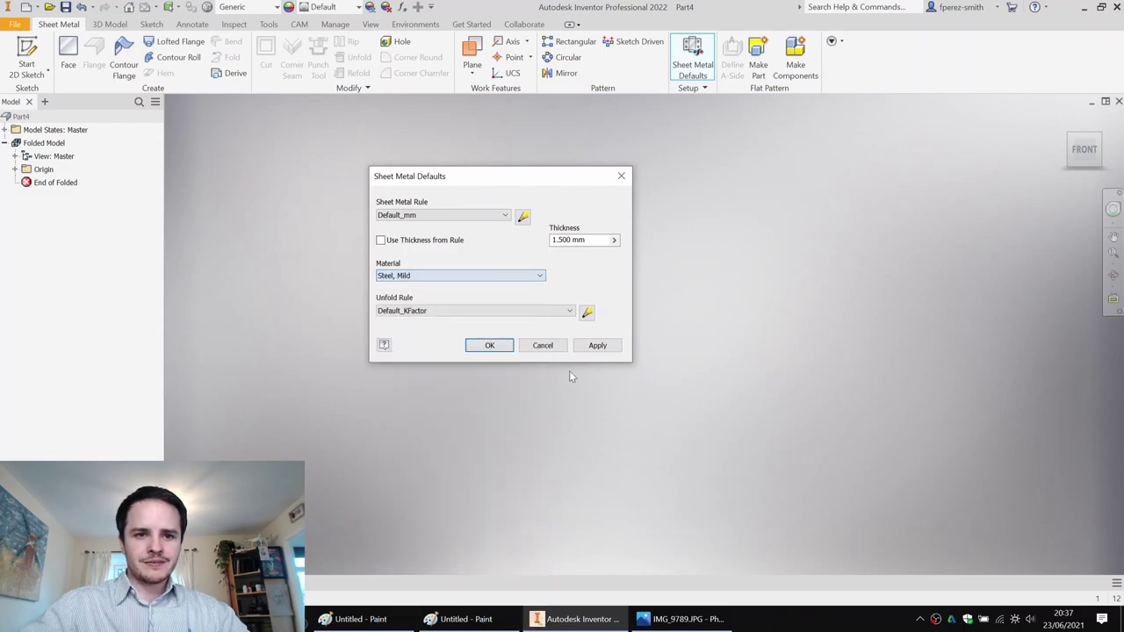
{"action": "left_click", "coordinate": [490, 346]}
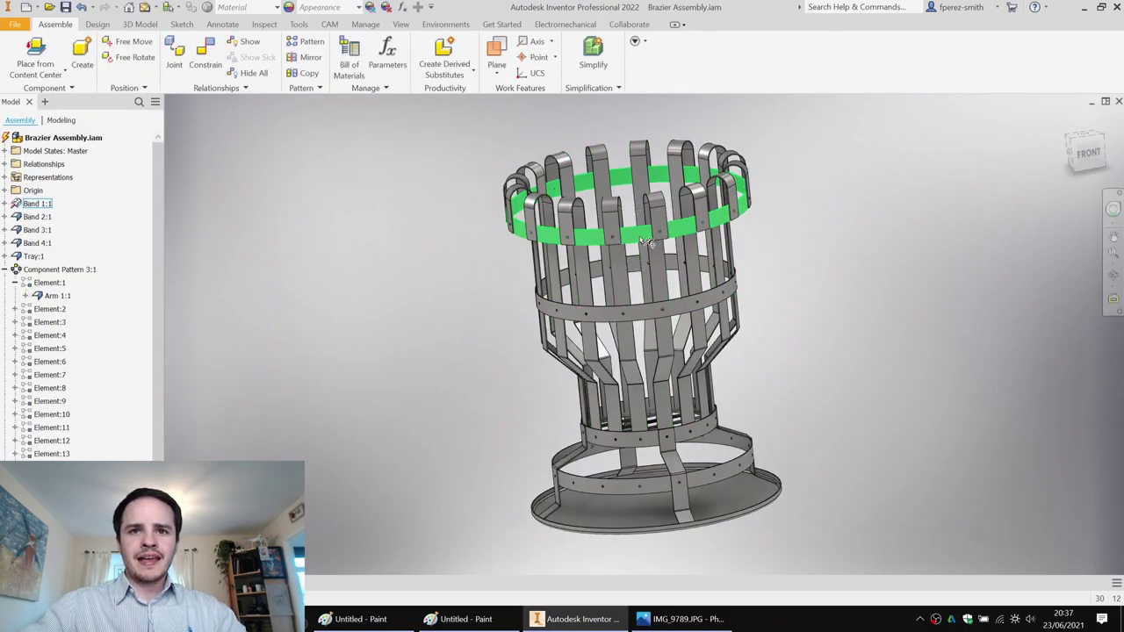
Inspect the split in the brazier's top band close up and from above in the assembly, and return to the new part.
{"action": "scroll", "coordinate": [764, 176], "scroll_direction": "up", "scroll_amount": 5}
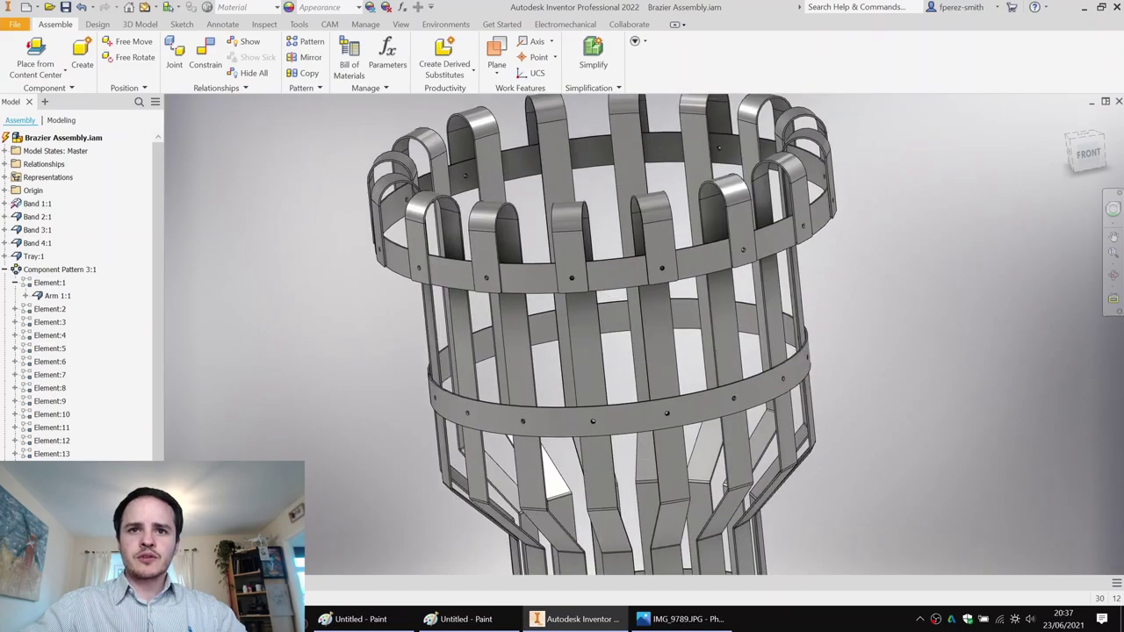
{"action": "middle_click_drag", "start_coordinate": [525, 286], "coordinate": [629, 186], "text": "shift"}
{"action": "scroll", "coordinate": [398, 320], "scroll_direction": "up", "scroll_amount": 6}
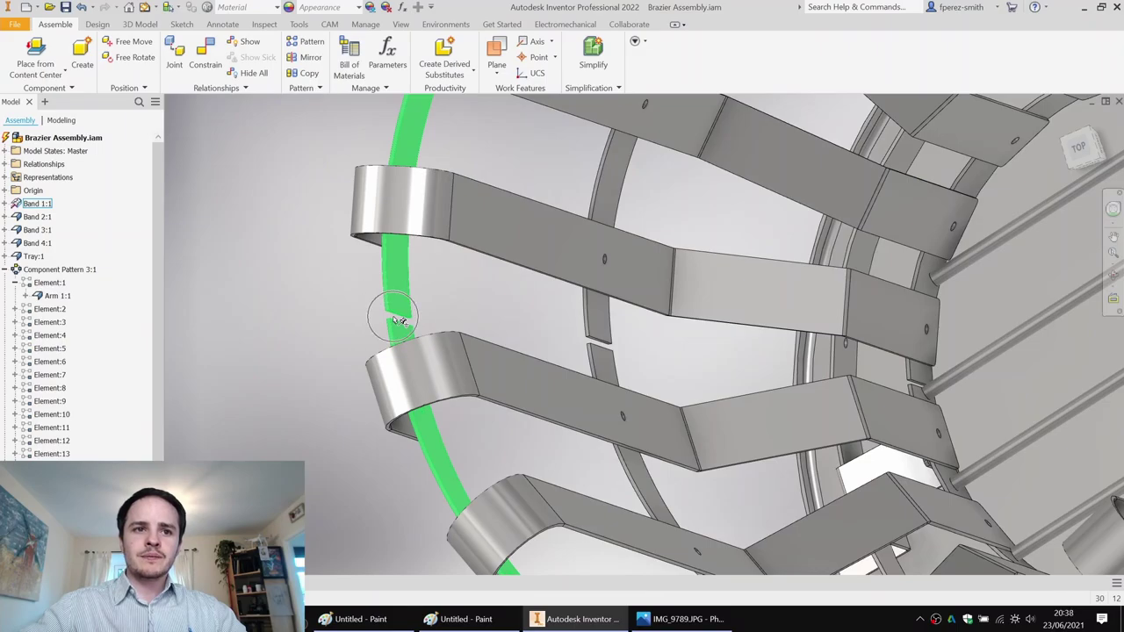
{"action": "scroll", "coordinate": [398, 321], "scroll_direction": "down", "scroll_amount": 6}
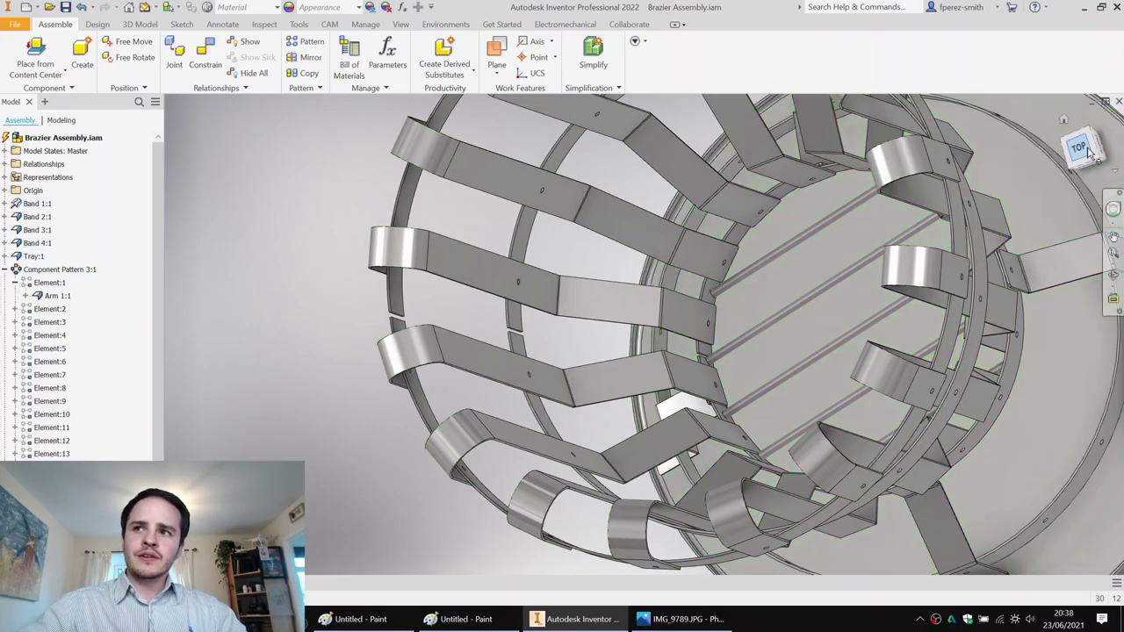
{"action": "left_click", "coordinate": [1089, 150]}
{"action": "scroll", "coordinate": [555, 327], "scroll_direction": "up", "scroll_amount": 5}
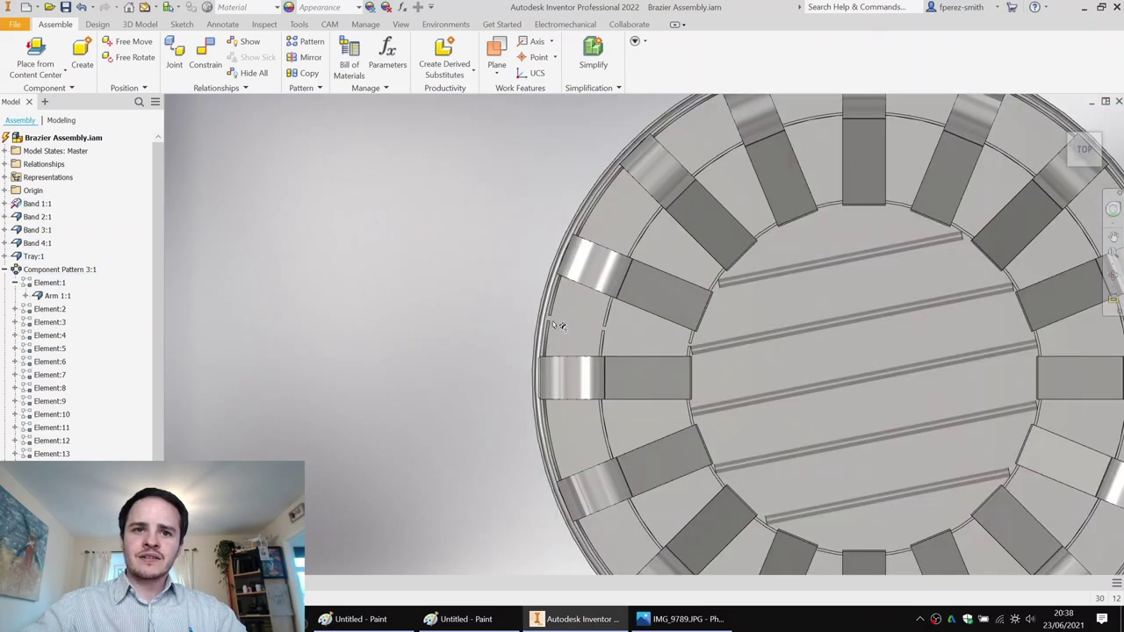
{"action": "scroll", "coordinate": [555, 321], "scroll_direction": "down", "scroll_amount": 5}
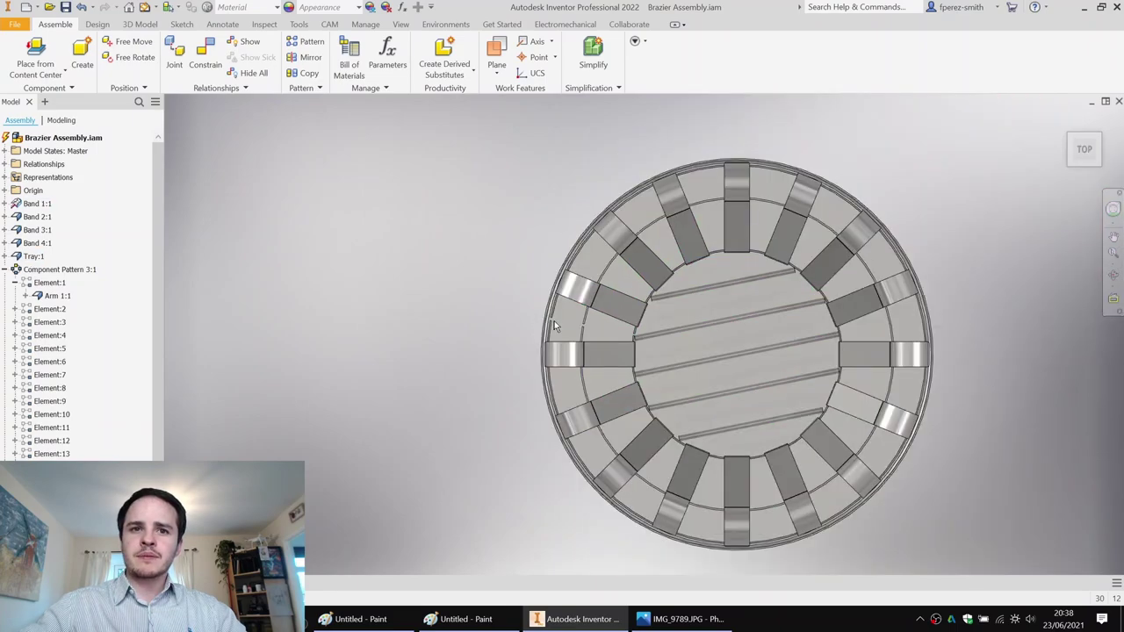
{"action": "middle_click_drag", "start_coordinate": [620, 325], "coordinate": [609, 280]}
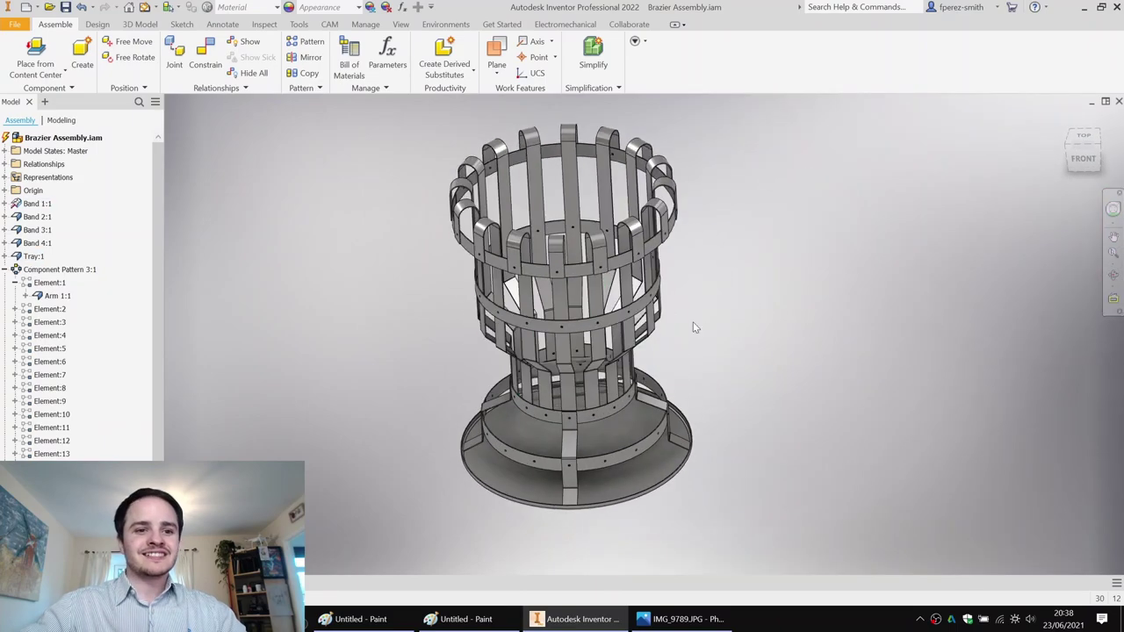
{"action": "middle_click_drag", "start_coordinate": [693, 323], "coordinate": [614, 307]}
{"action": "key", "text": "ctrl+Tab"}
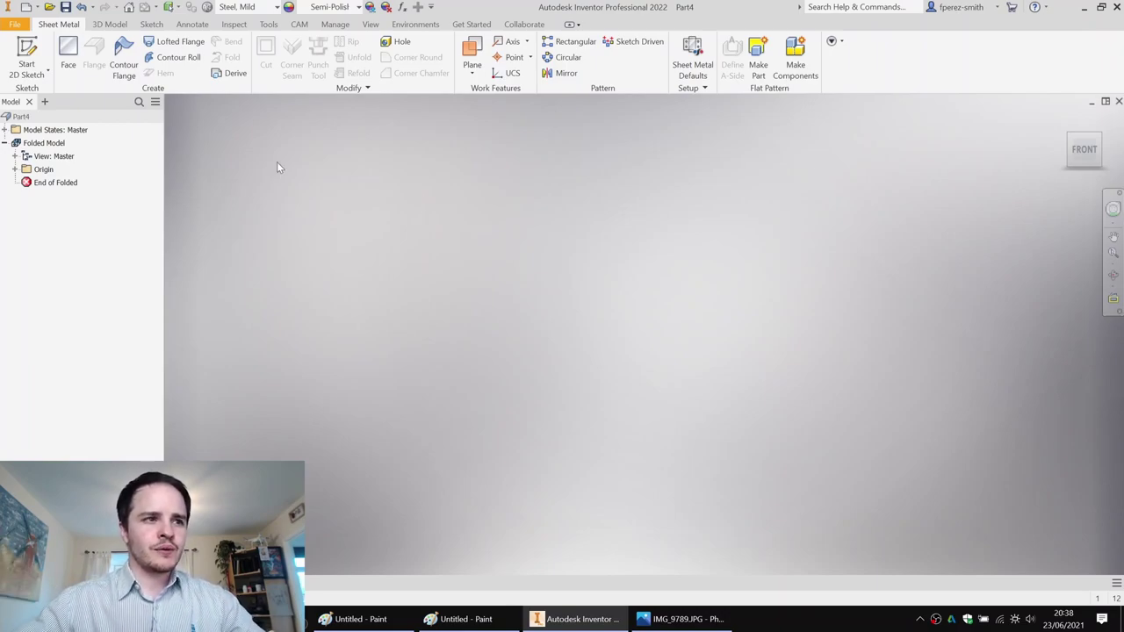
Start a sketch on the XY plane and draw a horizontal line about 55 mm long from the origin in negative X.
{"action": "left_click", "coordinate": [28, 48]}
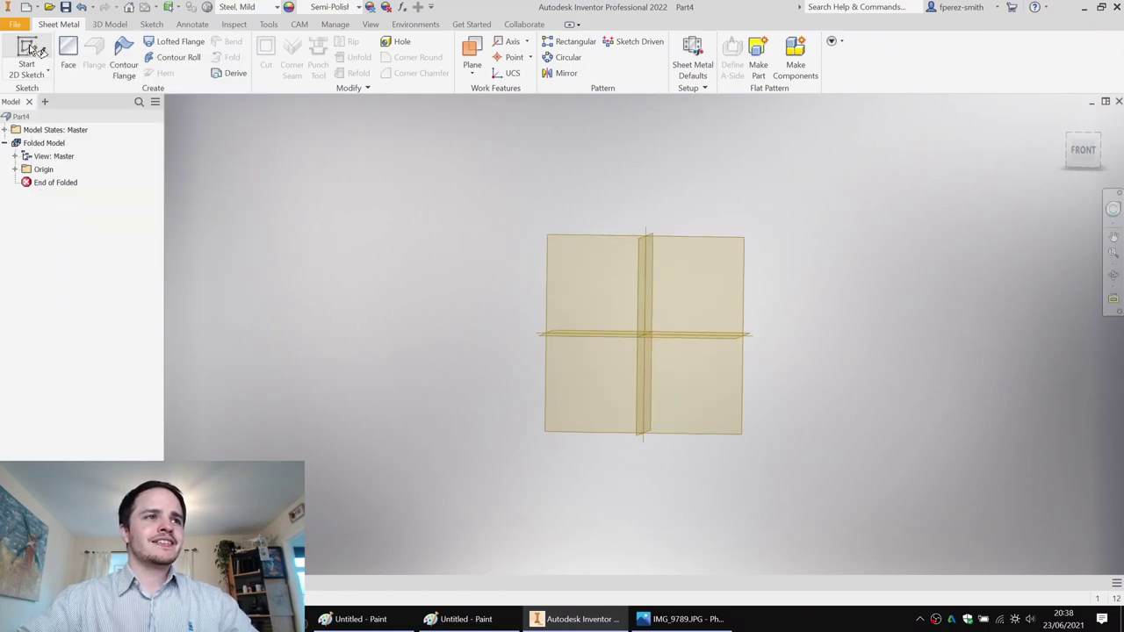
{"action": "left_click", "coordinate": [598, 187]}
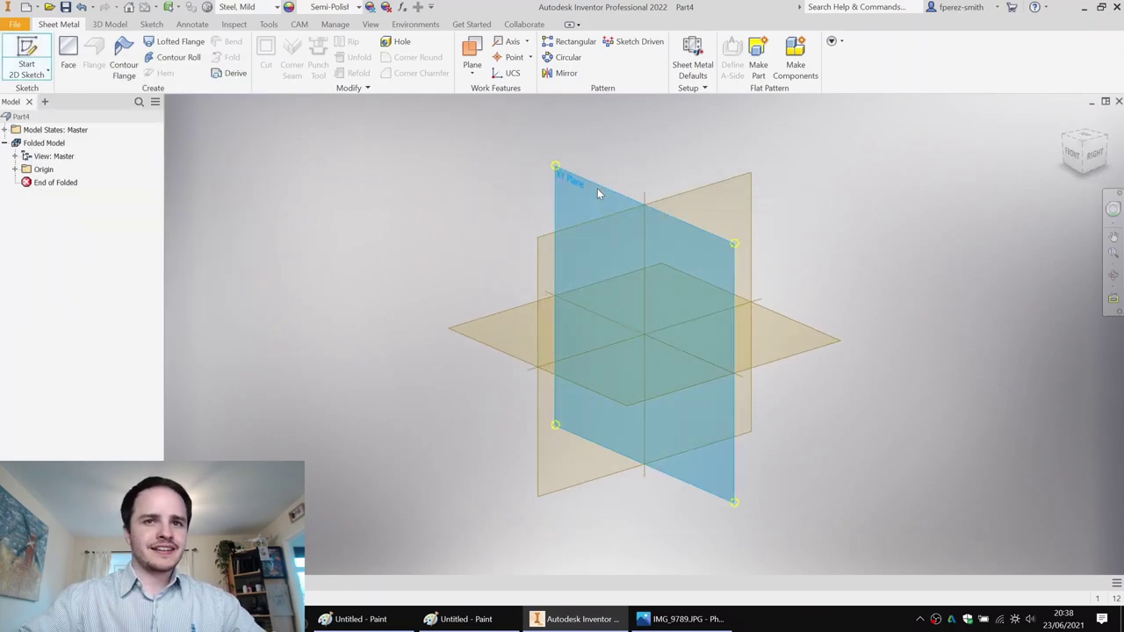
{"action": "left_click", "coordinate": [69, 53]}
{"action": "left_click", "coordinate": [636, 298]}
{"action": "left_click", "coordinate": [369, 298]}
Dimension the horizontal line's length as 405/2 mm.
{"action": "key", "text": "d"}
{"action": "left_click", "coordinate": [530, 300]}
{"action": "left_click", "coordinate": [544, 413]}
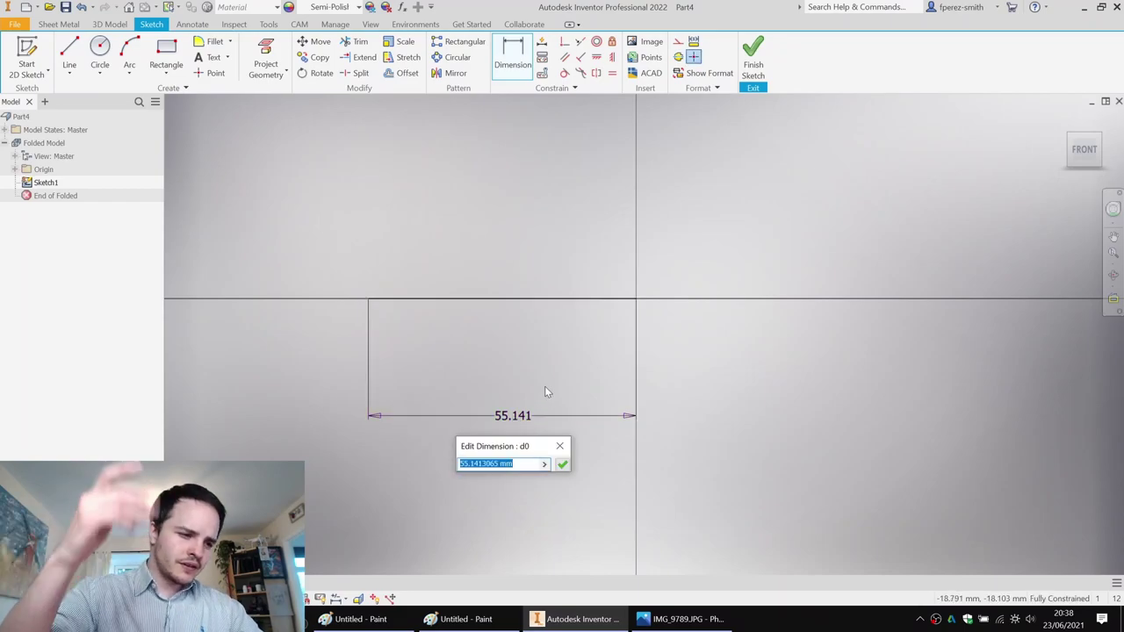
{"action": "type", "text": "405"}
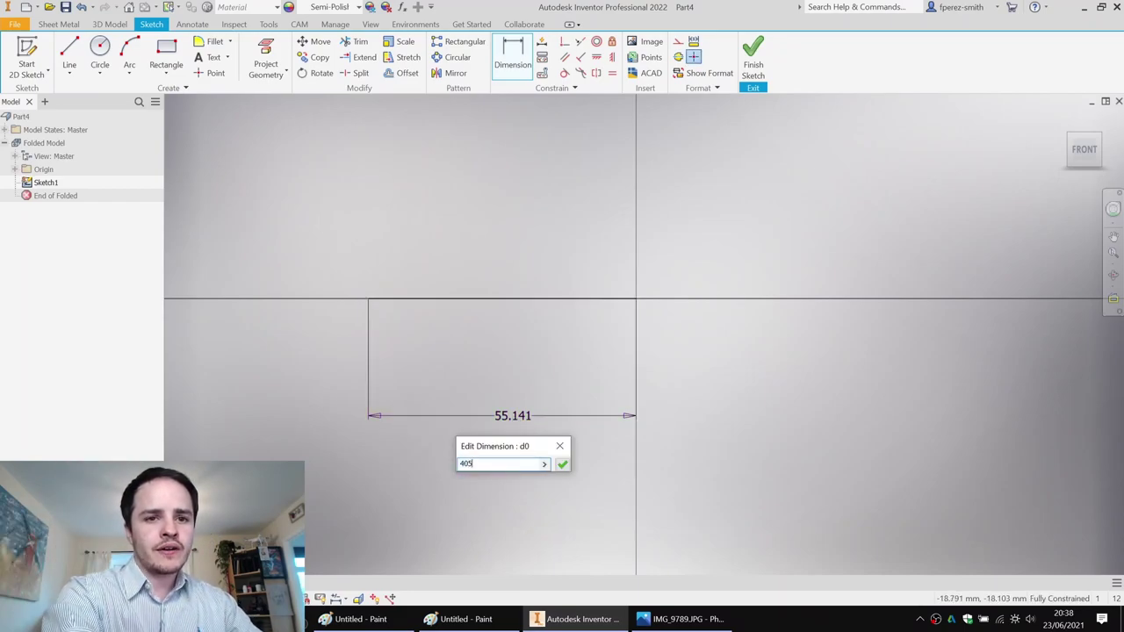
{"action": "type", "text": "/2"}
{"action": "key", "text": "Return"}
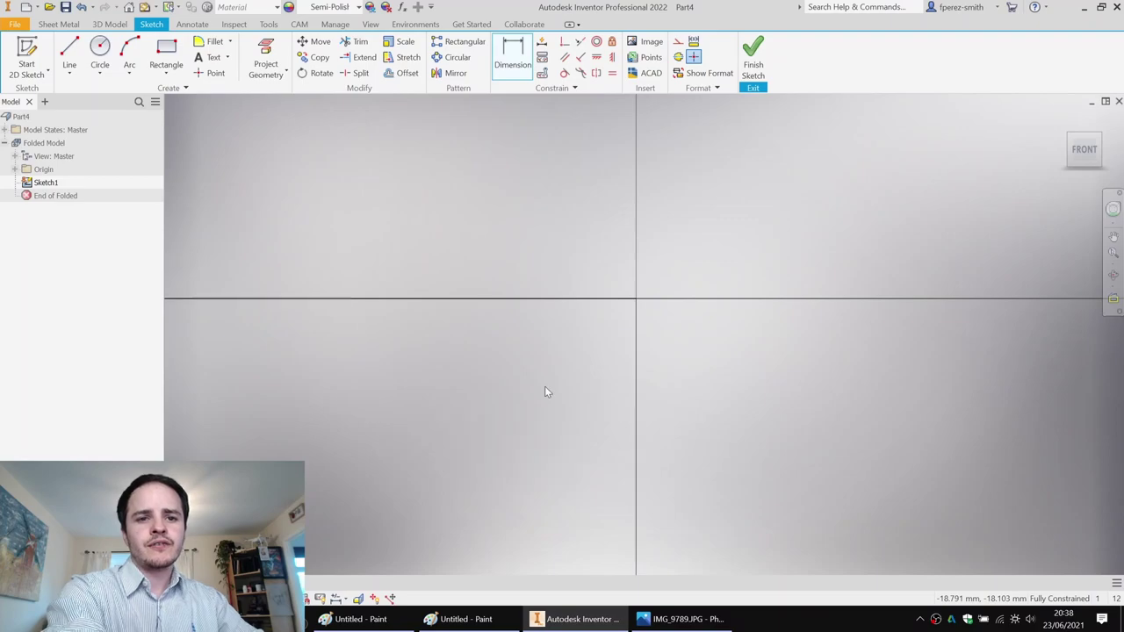
Convert the dimensioned horizontal line to construction geometry.
{"action": "left_click_drag", "start_coordinate": [441, 393], "coordinate": [439, 393]}
{"action": "right_click", "coordinate": [439, 393]}
{"action": "left_click", "coordinate": [492, 392]}
{"action": "left_click", "coordinate": [411, 375]}
{"action": "scroll", "coordinate": [325, 376], "scroll_direction": "down", "scroll_amount": 4}
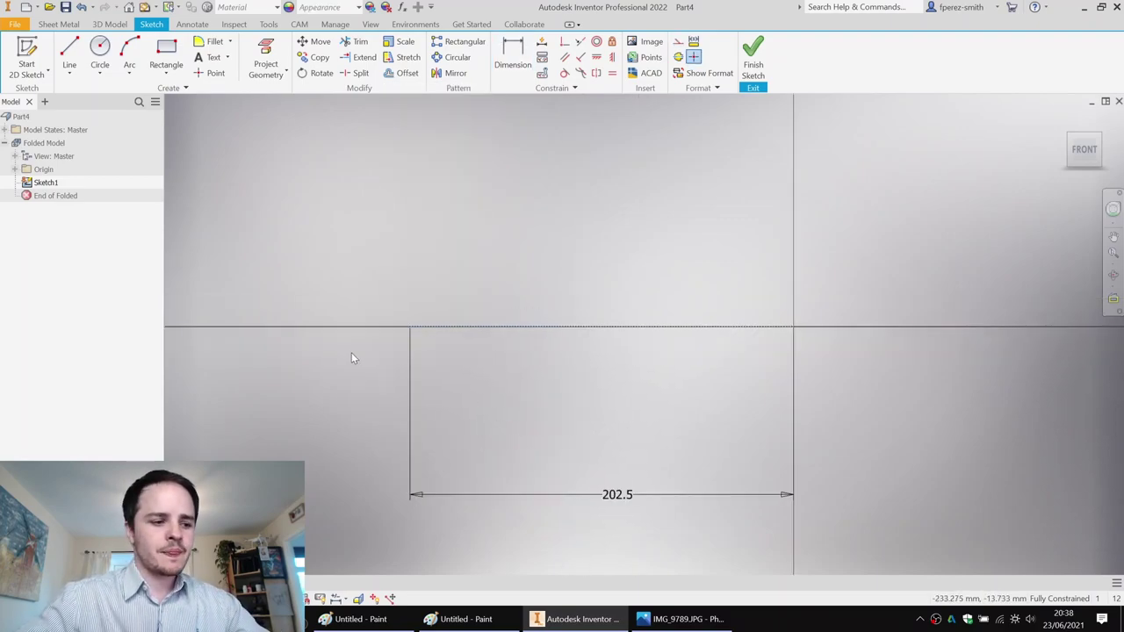
Draw a vertical line about 25 mm long and constrain its midpoint to the outer end of the construction line.
{"action": "left_click", "coordinate": [69, 52]}
{"action": "left_click", "coordinate": [328, 233]}
{"action": "left_click", "coordinate": [328, 279]}
{"action": "key", "text": "Escape"}
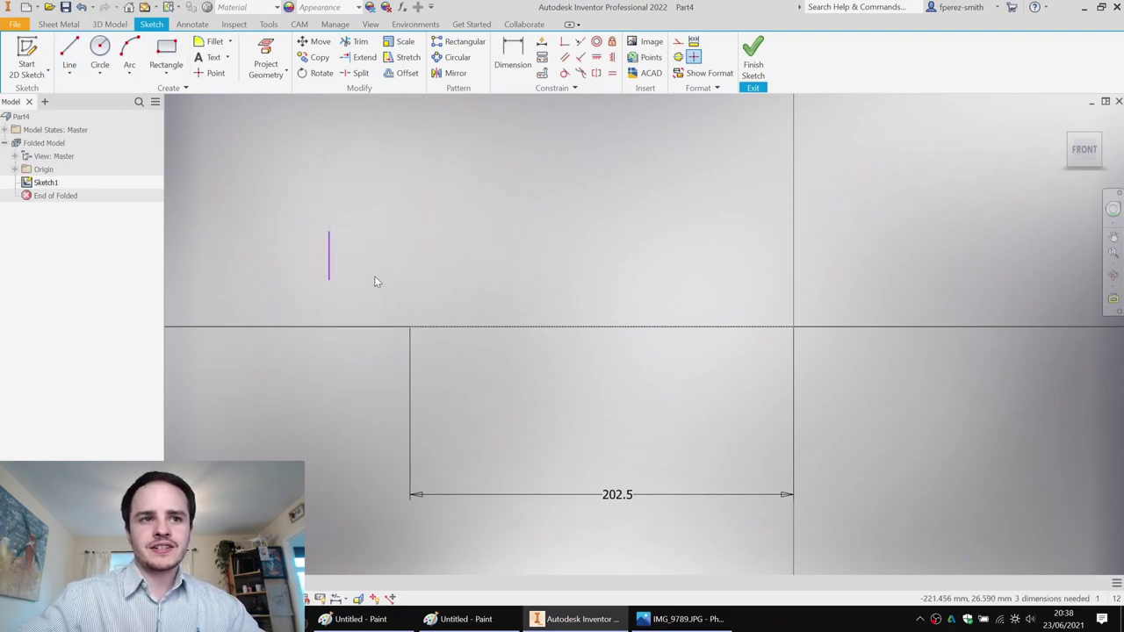
{"action": "middle_click_drag", "start_coordinate": [448, 236], "coordinate": [464, 226]}
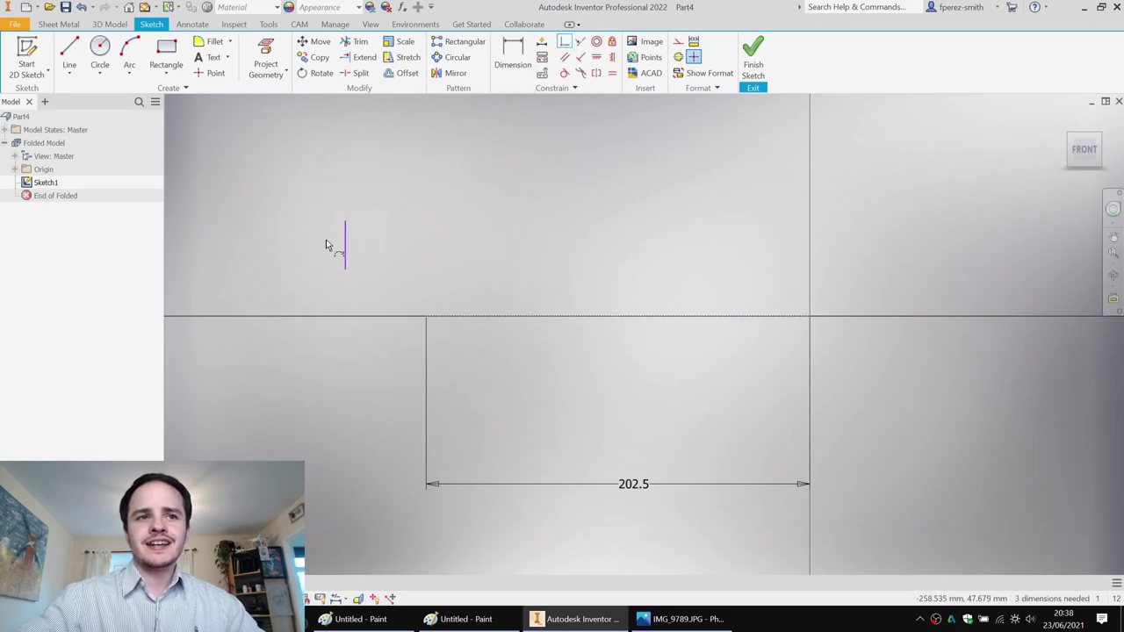
{"action": "left_click", "coordinate": [428, 318]}
{"action": "scroll", "coordinate": [430, 322], "scroll_direction": "down", "scroll_amount": 1}
{"action": "middle_click_drag", "start_coordinate": [545, 326], "coordinate": [422, 283]}
{"action": "scroll", "coordinate": [423, 284], "scroll_direction": "up", "scroll_amount": 1}
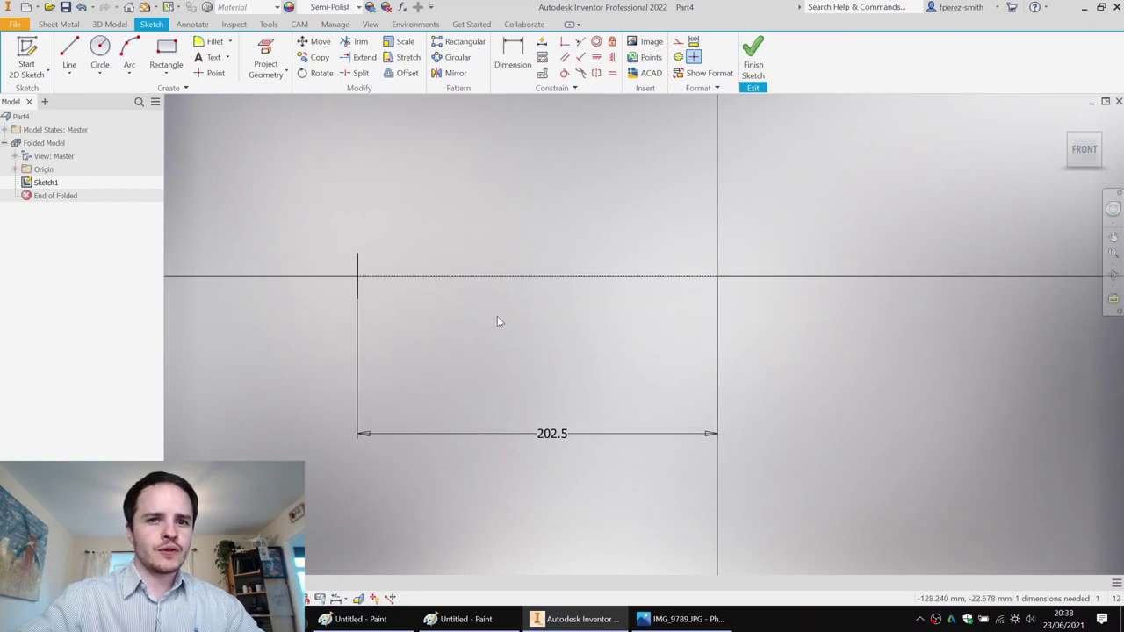
Dimension the vertical line to a length of 27 mm and finish the sketch.
{"action": "middle_click_drag", "start_coordinate": [497, 321], "coordinate": [457, 247]}
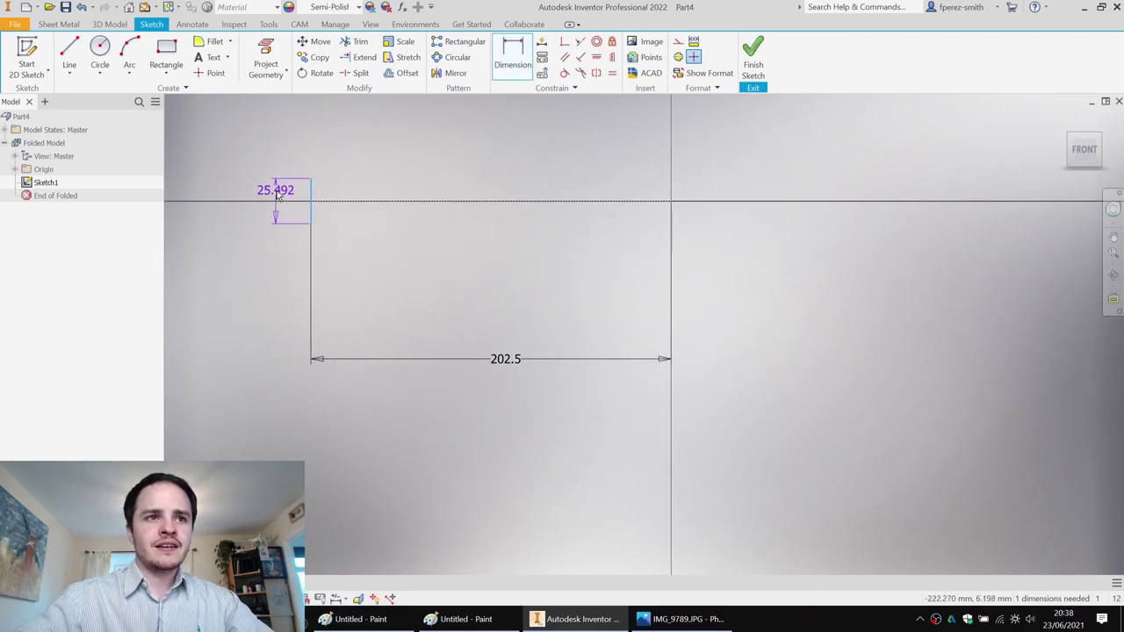
{"action": "left_click", "coordinate": [275, 139]}
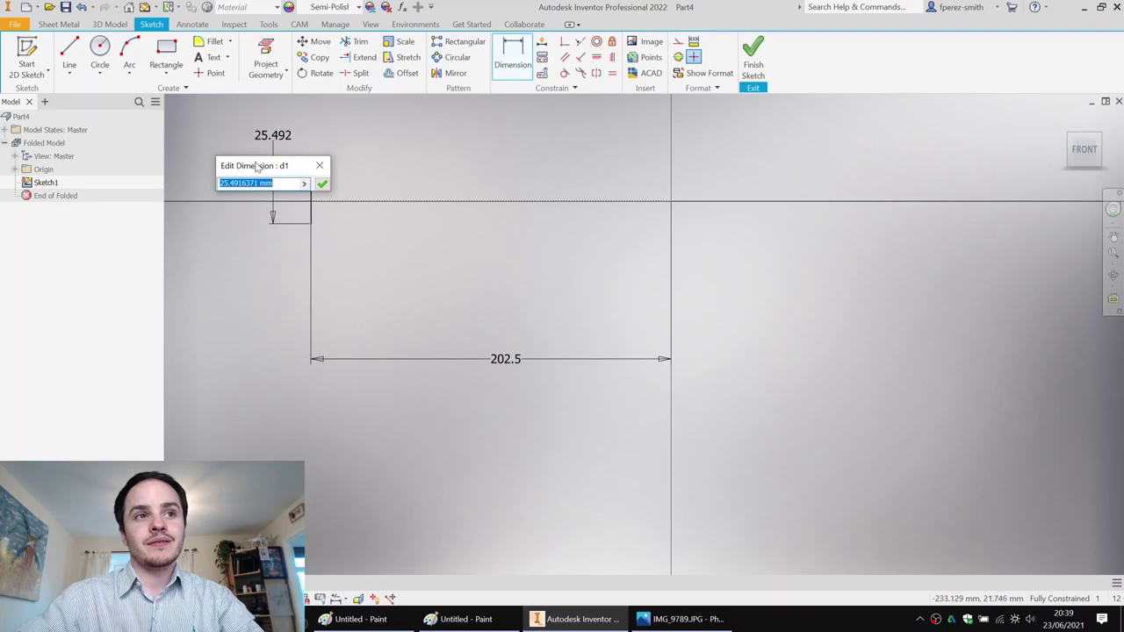
{"action": "left_click_drag", "start_coordinate": [256, 166], "coordinate": [514, 152]}
{"action": "type", "text": "27"}
{"action": "key", "text": "Return"}
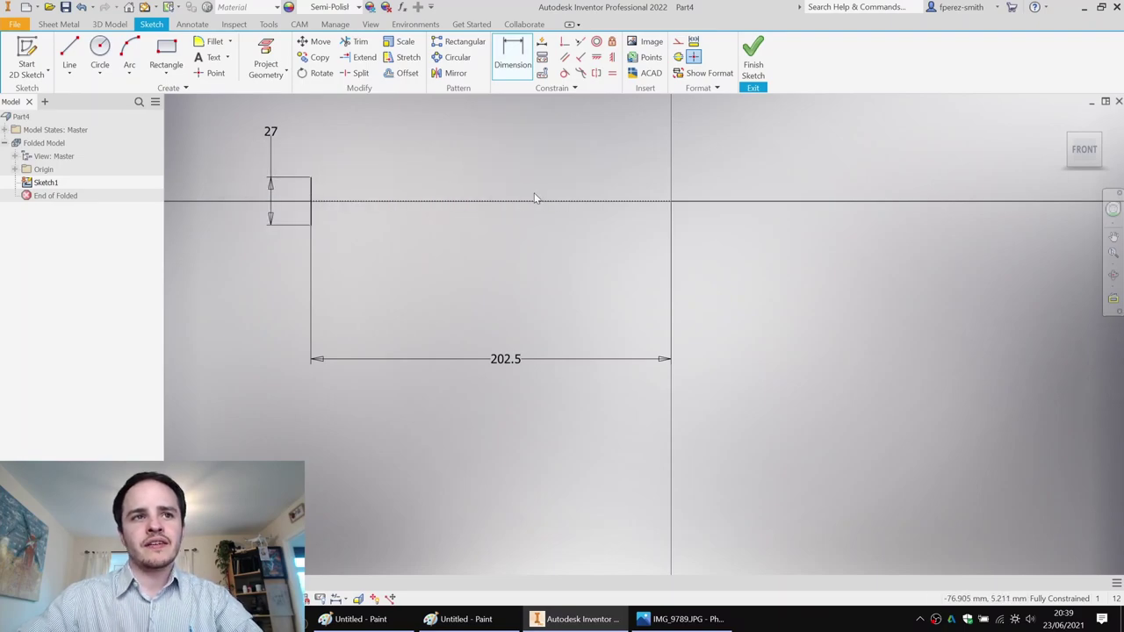
{"action": "middle_click_drag", "start_coordinate": [474, 246], "coordinate": [490, 269]}
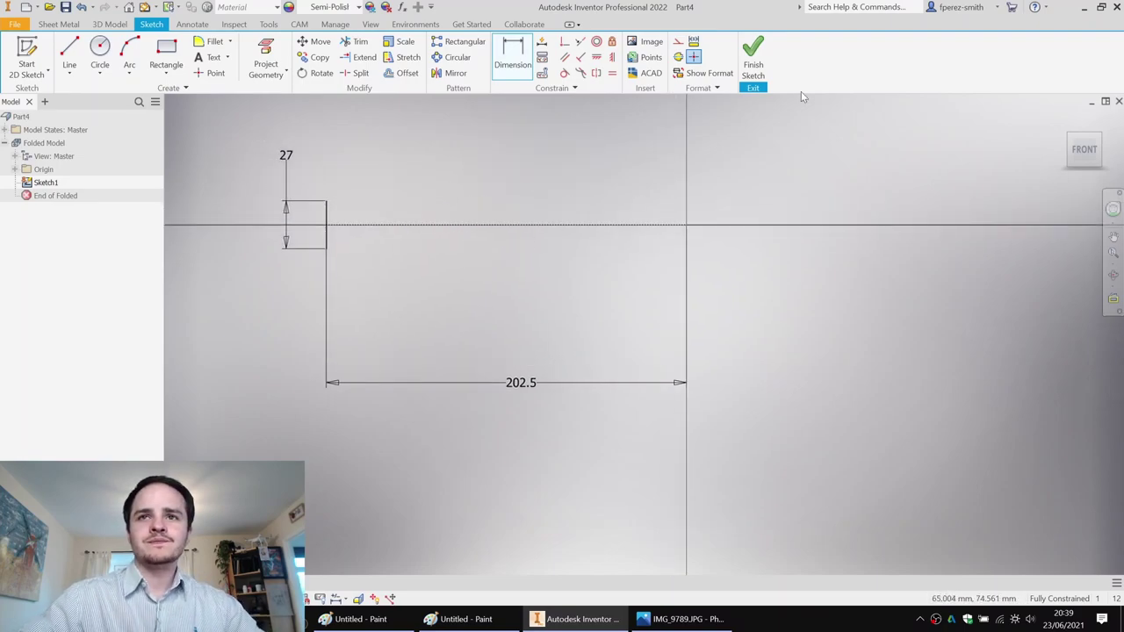
{"action": "left_click", "coordinate": [754, 63]}
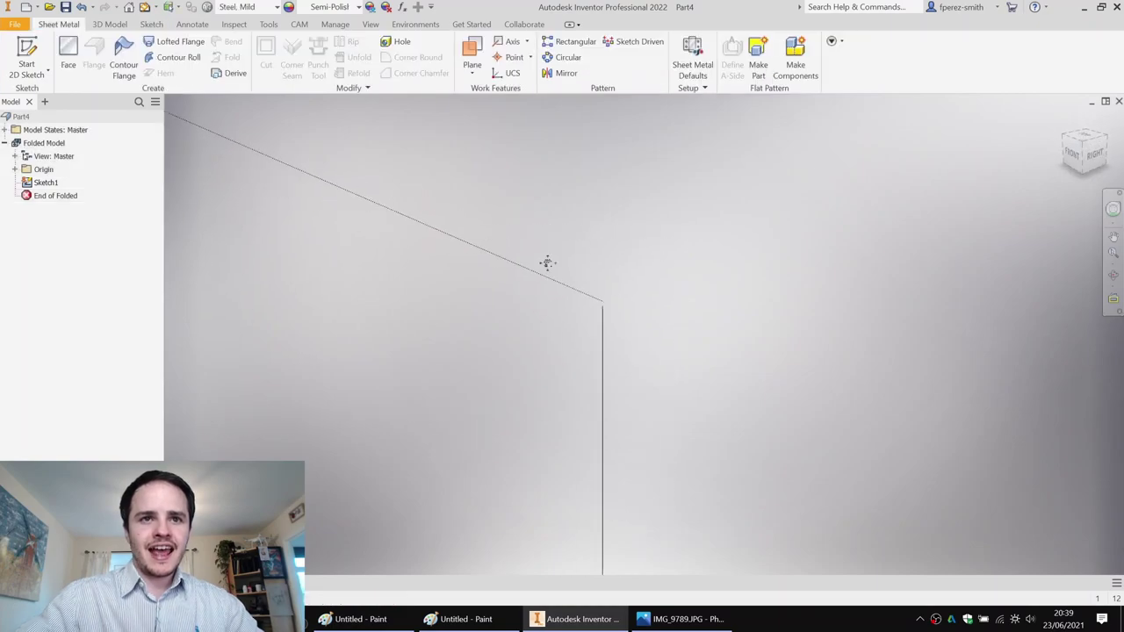
Review the sheet metal defaults, and set up a Contour Roll of the 27 mm line around the Y axis.
{"action": "left_click", "coordinate": [703, 55]}
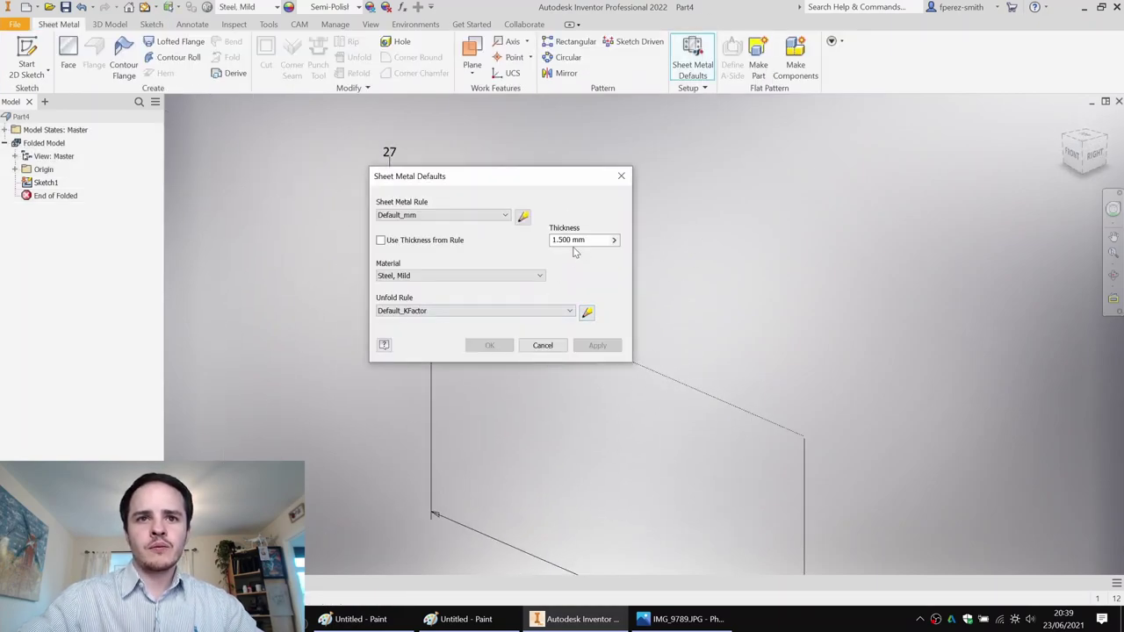
{"action": "left_click", "coordinate": [542, 351]}
{"action": "scroll", "coordinate": [530, 369], "scroll_direction": "up", "scroll_amount": 1}
{"action": "middle_click_drag", "start_coordinate": [529, 368], "coordinate": [492, 310]}
{"action": "left_click", "coordinate": [185, 59]}
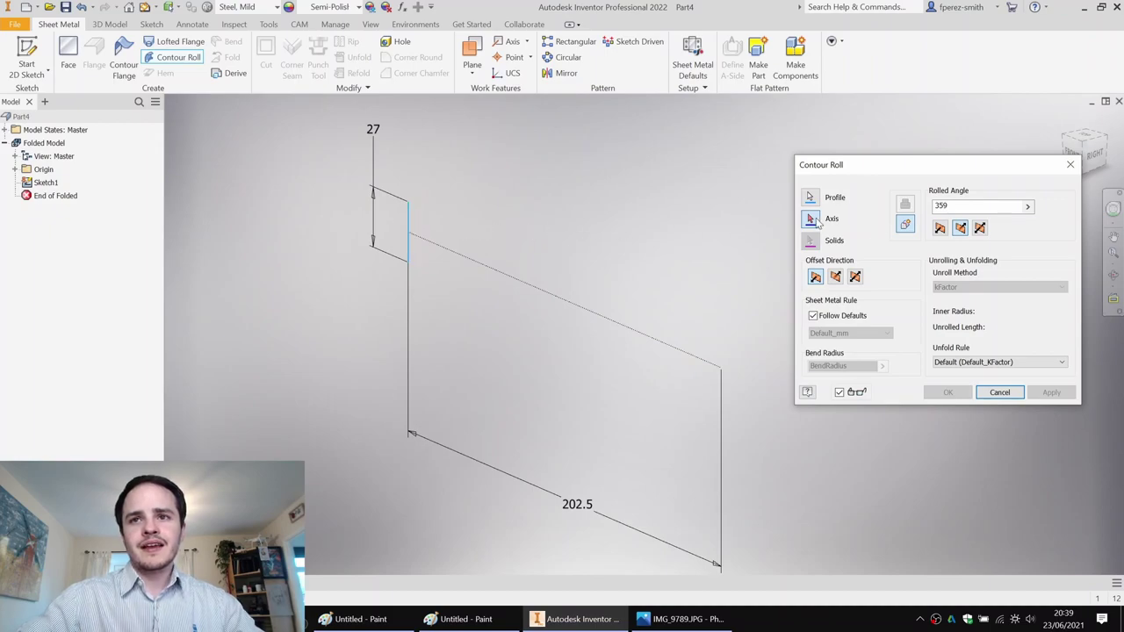
{"action": "left_click", "coordinate": [15, 169]}
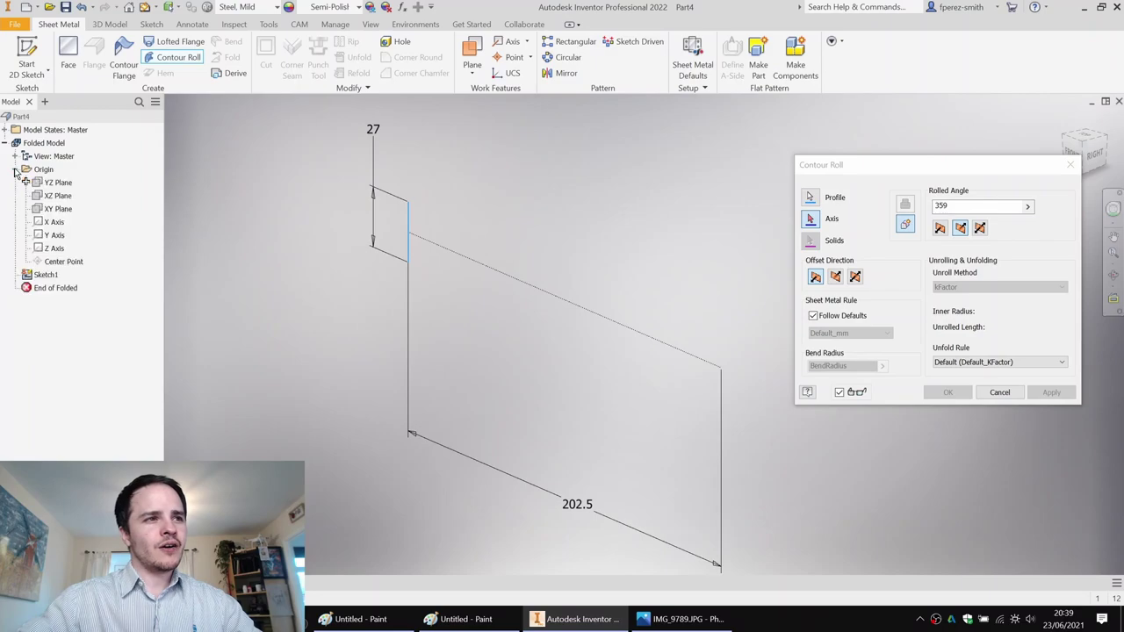
{"action": "left_click", "coordinate": [55, 236]}
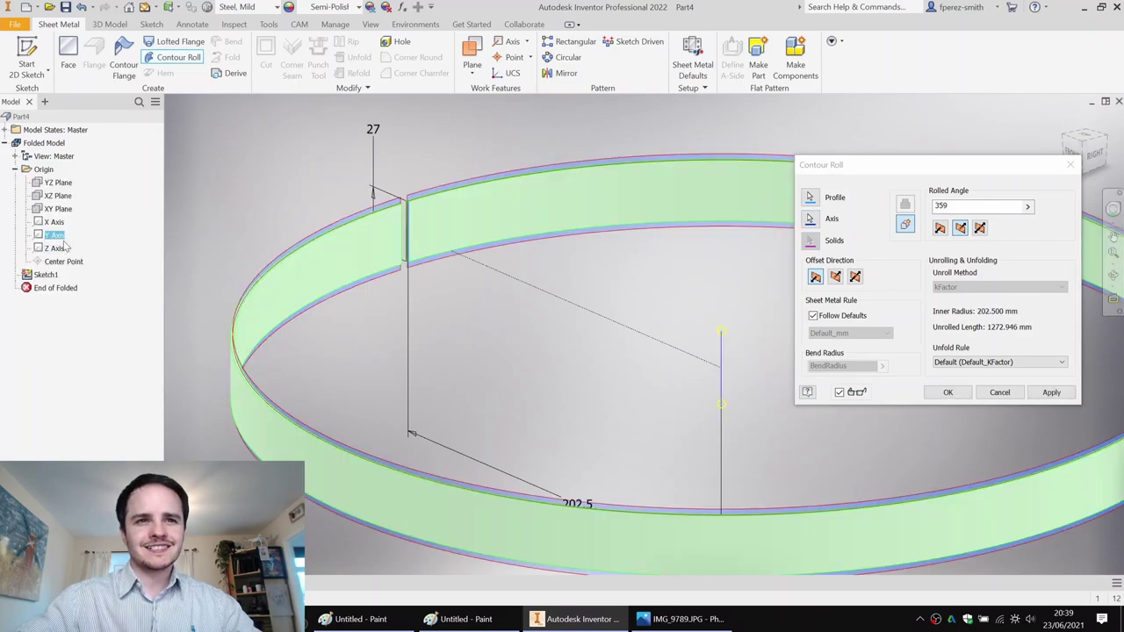
Preview the contour roll with a rolled angle of 90 degrees.
{"action": "double_click", "coordinate": [943, 207]}
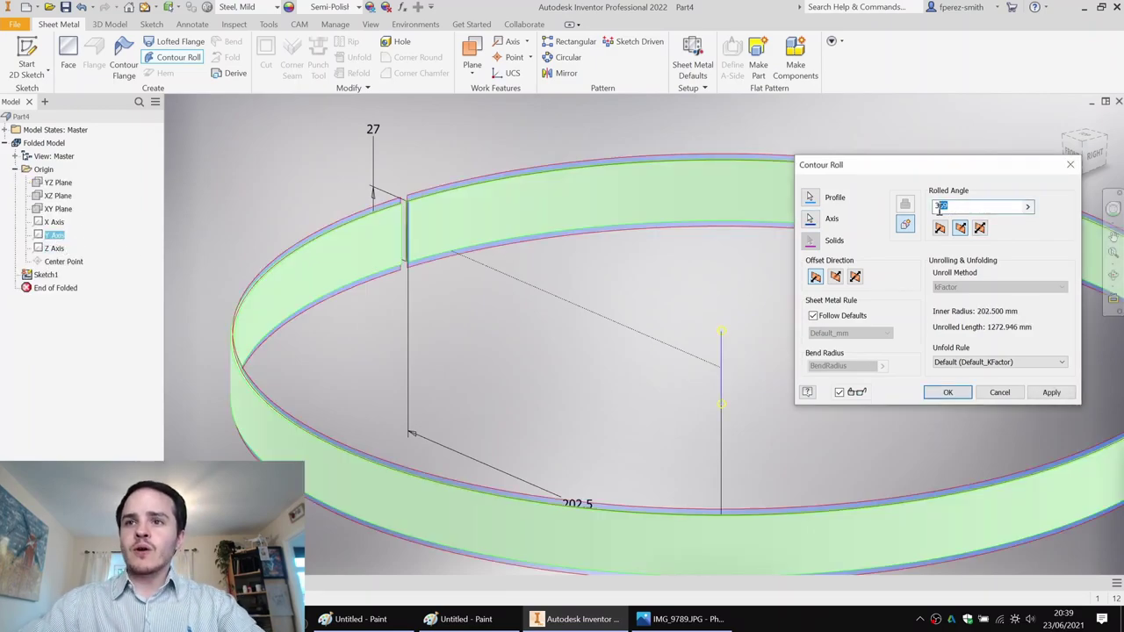
{"action": "type", "text": "90"}
{"action": "scroll", "coordinate": [611, 263], "scroll_direction": "down", "scroll_amount": 4}
{"action": "middle_click_drag", "start_coordinate": [615, 262], "coordinate": [476, 275]}
{"action": "scroll", "coordinate": [476, 275], "scroll_direction": "up", "scroll_amount": 1}
Set the rolled angle to 359 degrees, check the gap and create the contour roll.
{"action": "left_click", "coordinate": [960, 205]}
{"action": "type", "text": "359"}
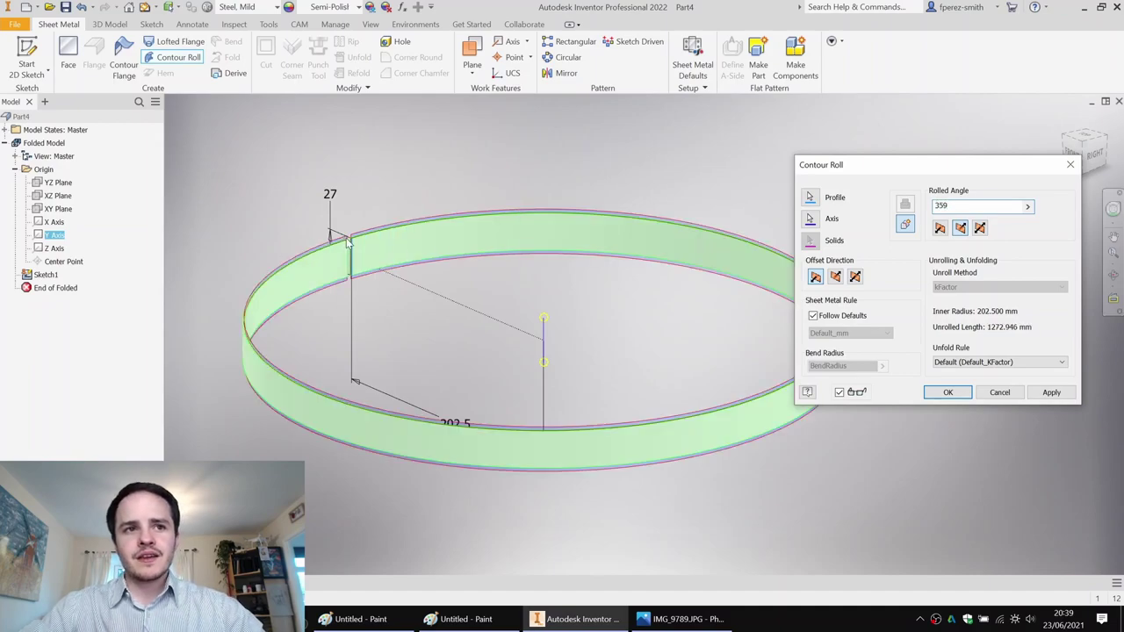
{"action": "scroll", "coordinate": [351, 248], "scroll_direction": "up", "scroll_amount": 4}
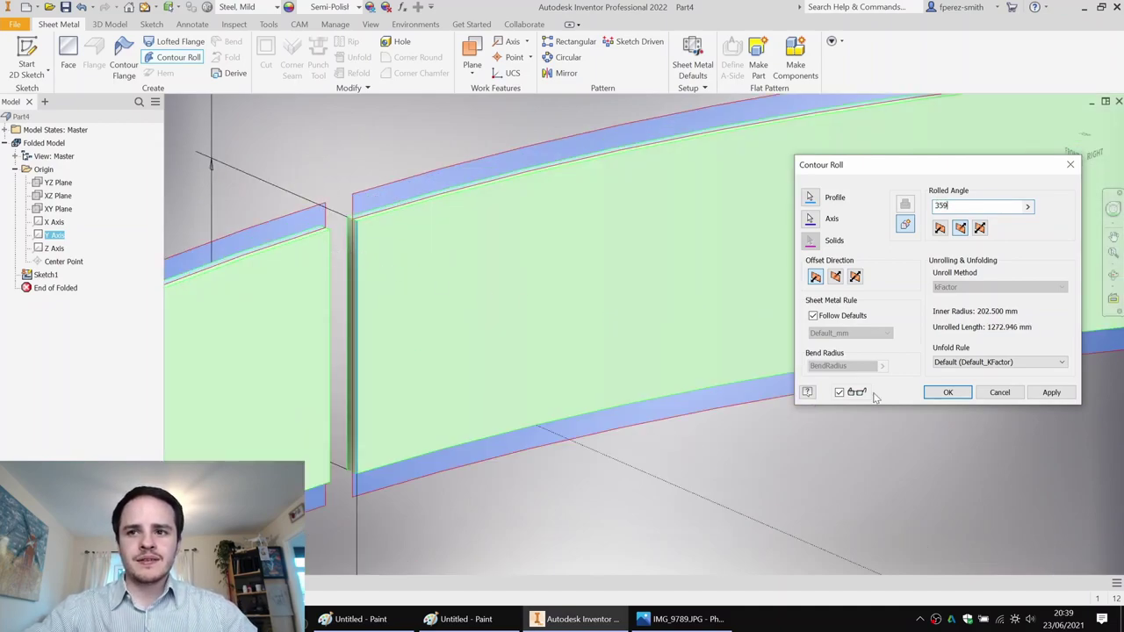
{"action": "left_click", "coordinate": [949, 392]}
{"action": "scroll", "coordinate": [544, 246], "scroll_direction": "down", "scroll_amount": 5}
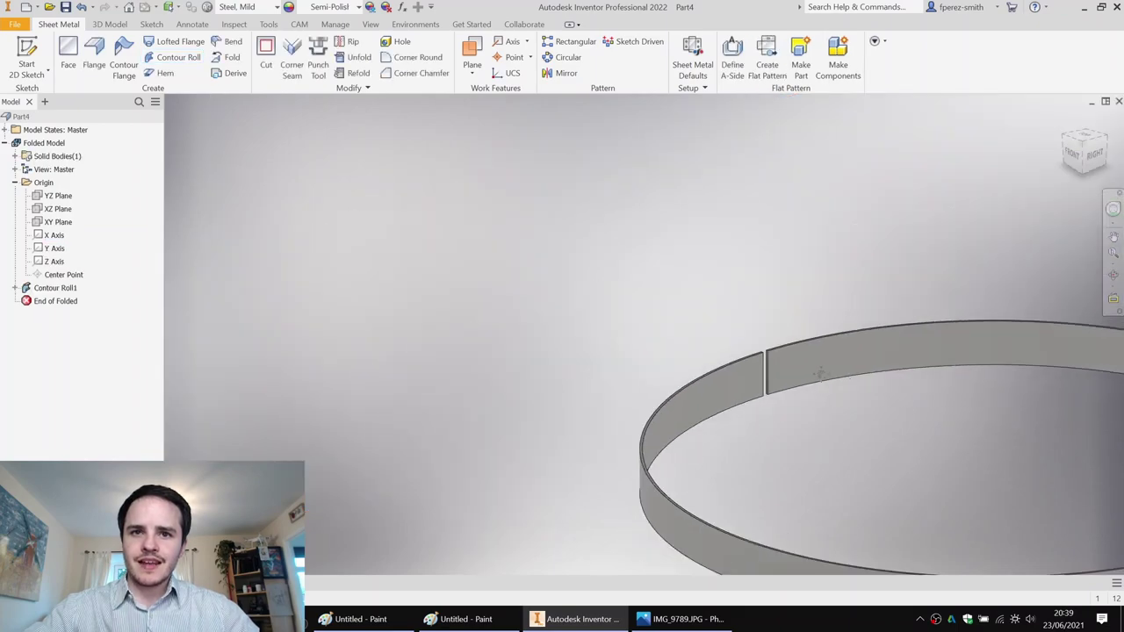
View the rolled band from above, consult the brazier assembly for reference and return to the new part.
{"action": "middle_click_drag", "start_coordinate": [641, 272], "coordinate": [592, 319], "text": "shift"}
{"action": "scroll", "coordinate": [722, 292], "scroll_direction": "down", "scroll_amount": 1}
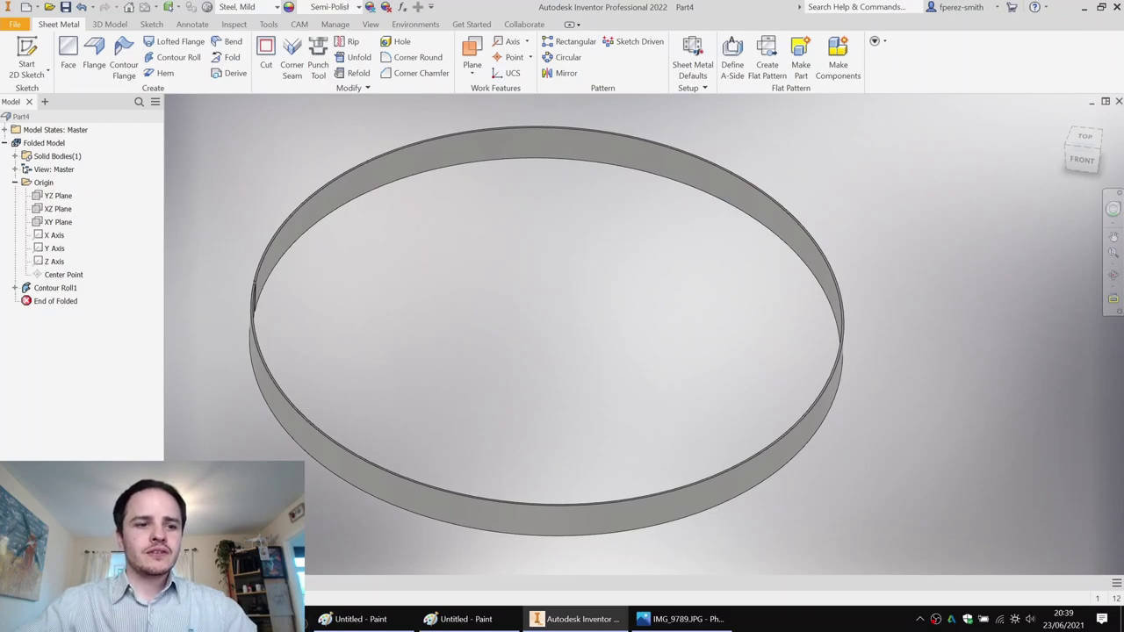
{"action": "left_click", "coordinate": [226, 583]}
{"action": "left_click", "coordinate": [492, 255]}
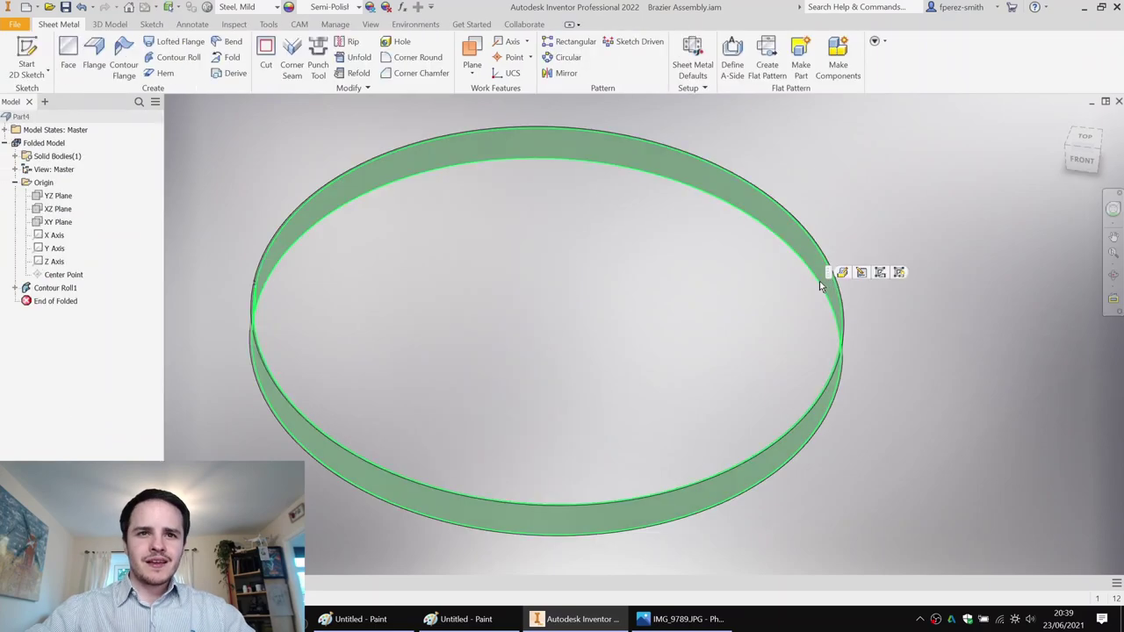
Create a sketch on the XY plane with a point at the origin and finish the sketch.
{"action": "mouse_move", "coordinate": [541, 306]}
{"action": "middle_mouse_down", "text": "shift"}
{"action": "mouse_move", "coordinate": [486, 296]}
{"action": "mouse_move", "coordinate": [539, 287]}
{"action": "mouse_move", "coordinate": [538, 298]}
{"action": "middle_mouse_up", "text": "shift"}
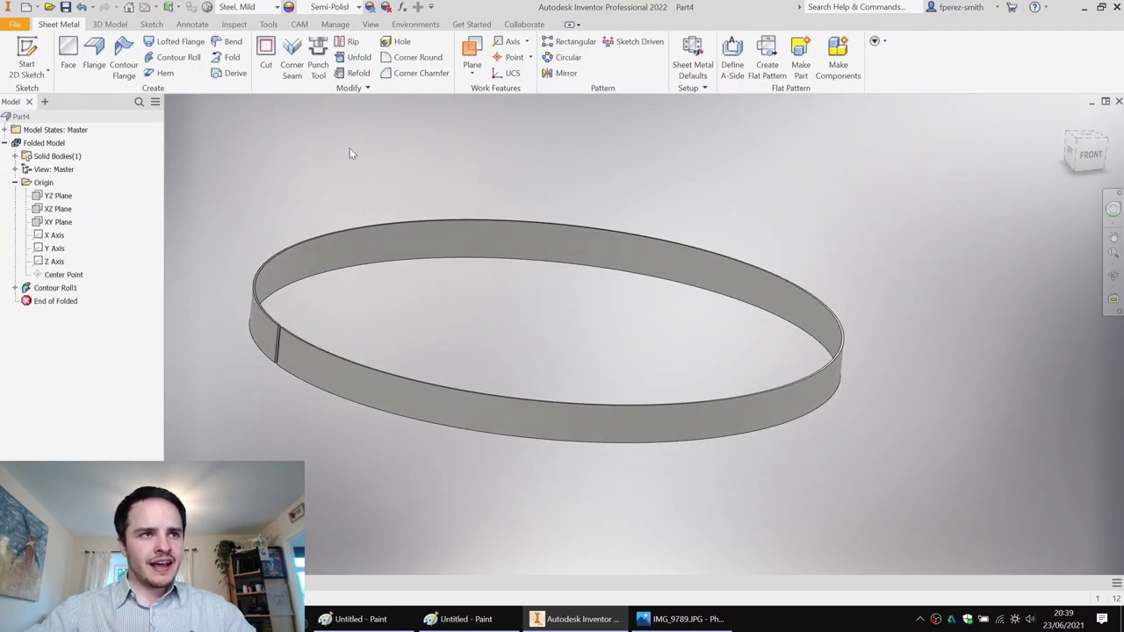
{"action": "left_click", "coordinate": [55, 231]}
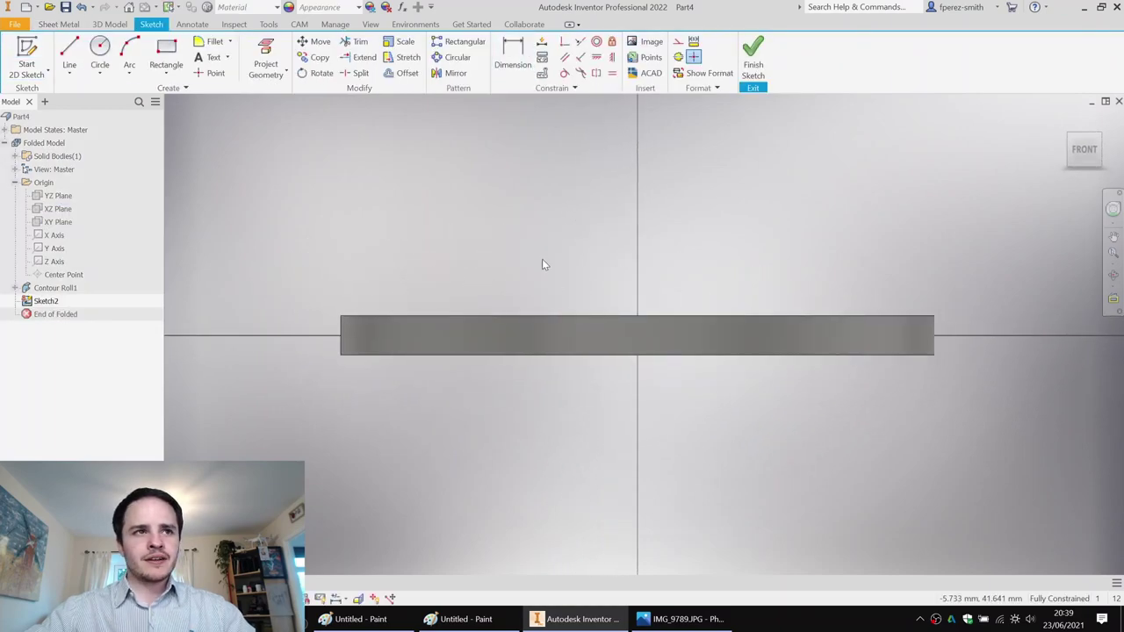
{"action": "left_click", "coordinate": [216, 75]}
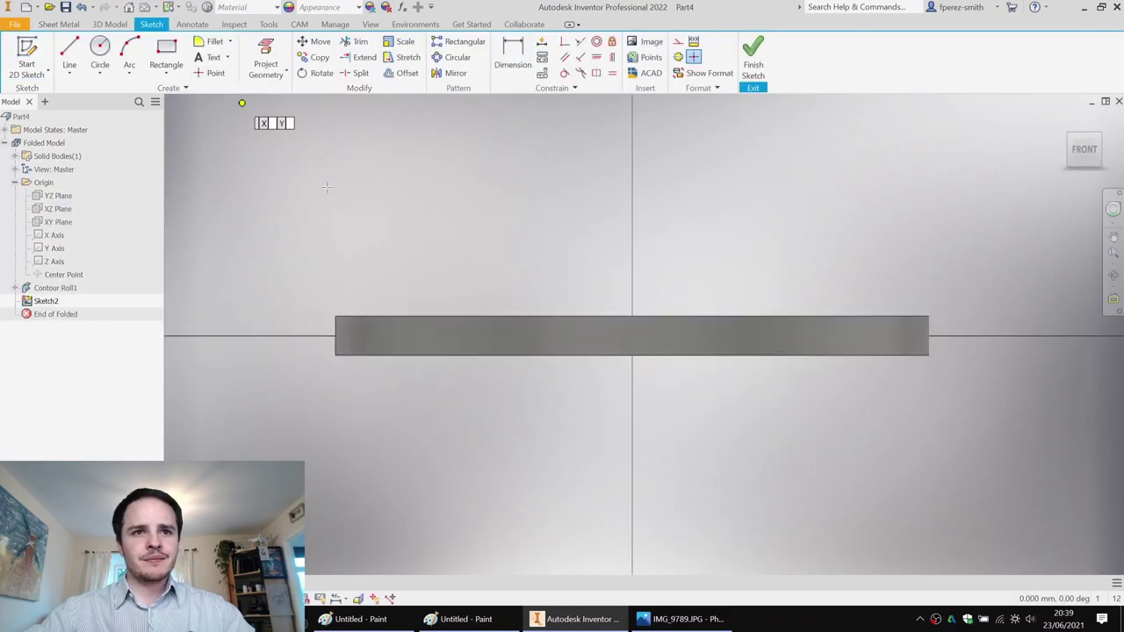
{"action": "left_click", "coordinate": [211, 74]}
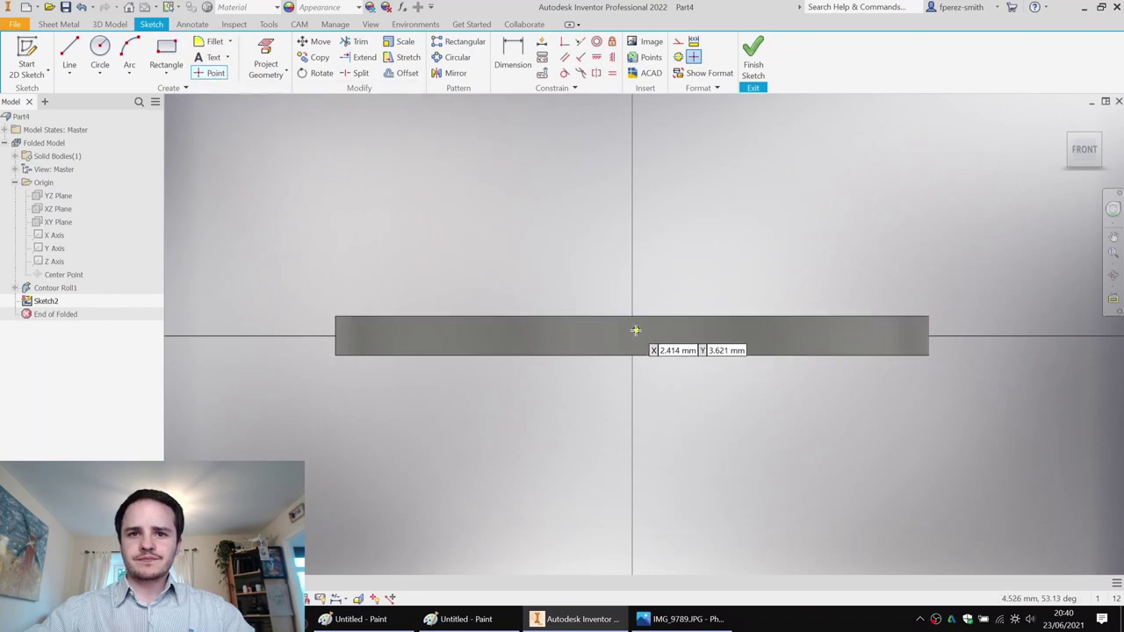
{"action": "left_click", "coordinate": [752, 64]}
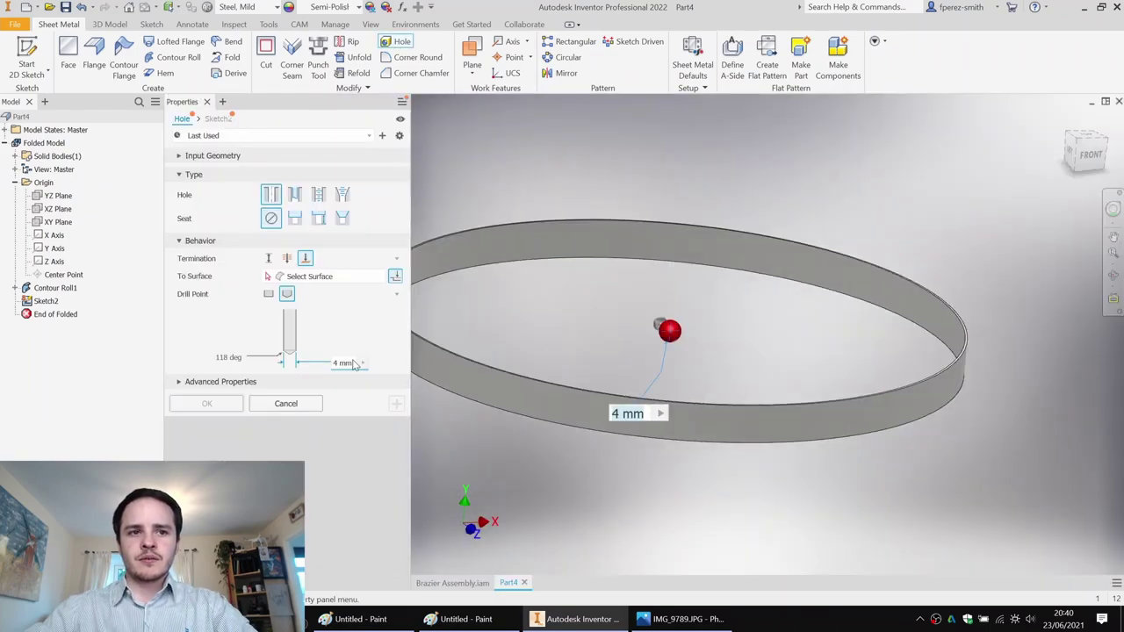
Create a 4 mm diameter hole from the sketch point, terminating at the band's surface.
{"action": "double_click", "coordinate": [342, 362]}
{"action": "type", "text": "4"}
{"action": "middle_click_drag", "start_coordinate": [604, 274], "coordinate": [527, 262], "text": "shift"}
{"action": "left_click", "coordinate": [498, 263]}
{"action": "middle_click_drag", "start_coordinate": [595, 255], "coordinate": [446, 326], "text": "shift"}
{"action": "left_click", "coordinate": [204, 405]}
Pattern the hole circularly around the Y axis with 16 occurrences over 360 degrees and inspect the band's gap.
{"action": "middle_click_drag", "start_coordinate": [627, 259], "coordinate": [552, 288], "text": "shift"}
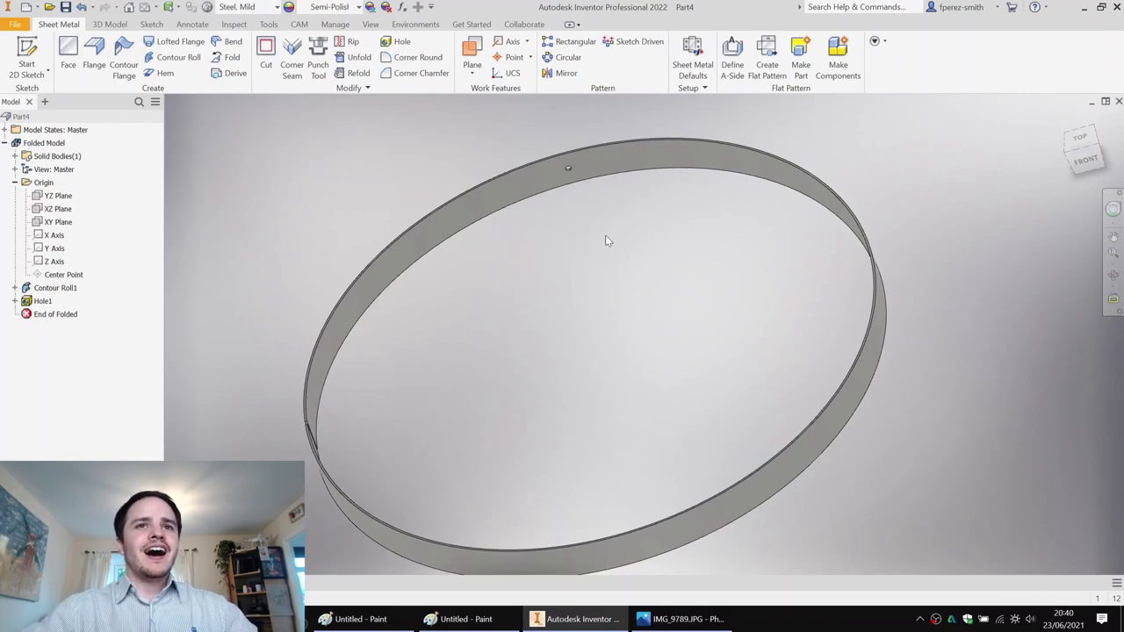
{"action": "left_click", "coordinate": [568, 57]}
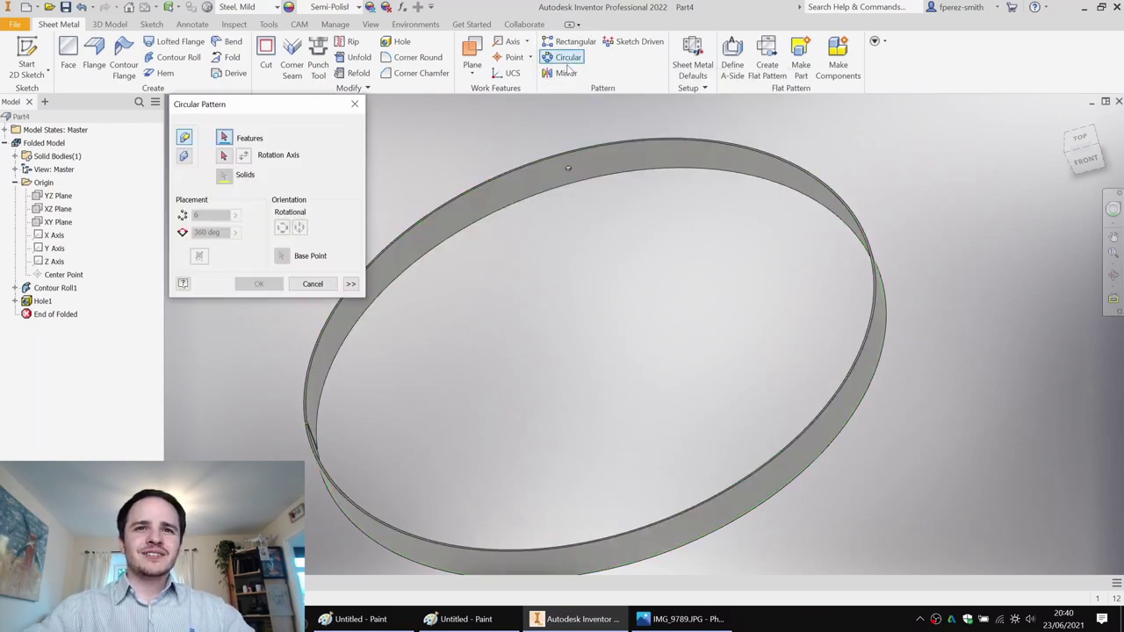
{"action": "middle_click_drag", "start_coordinate": [575, 279], "coordinate": [428, 302], "text": "shift"}
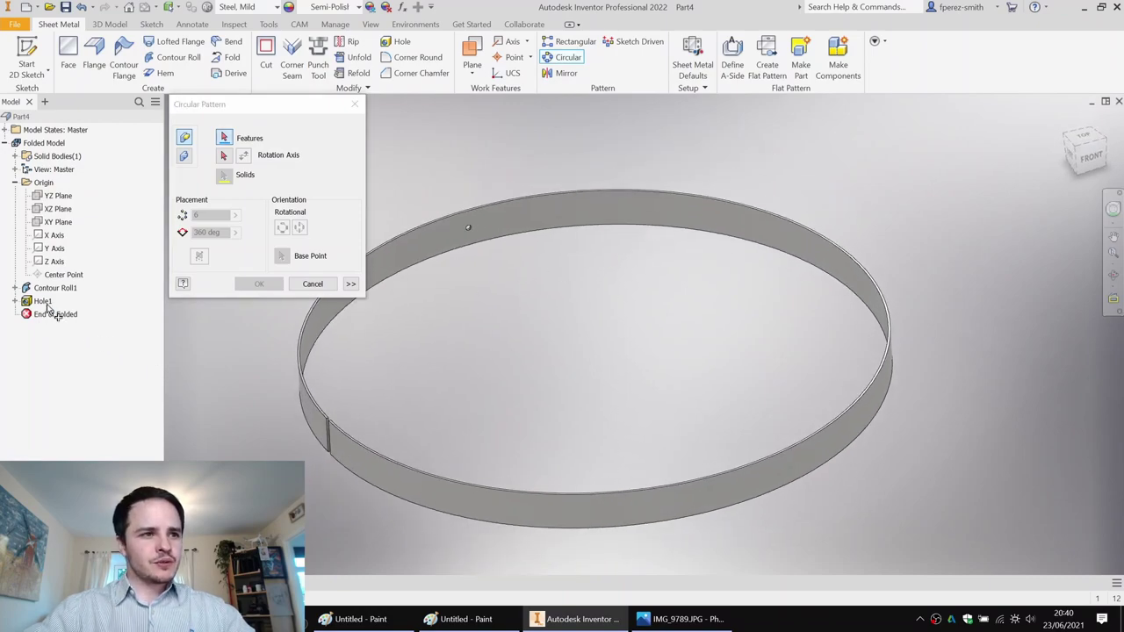
{"action": "left_click", "coordinate": [224, 156]}
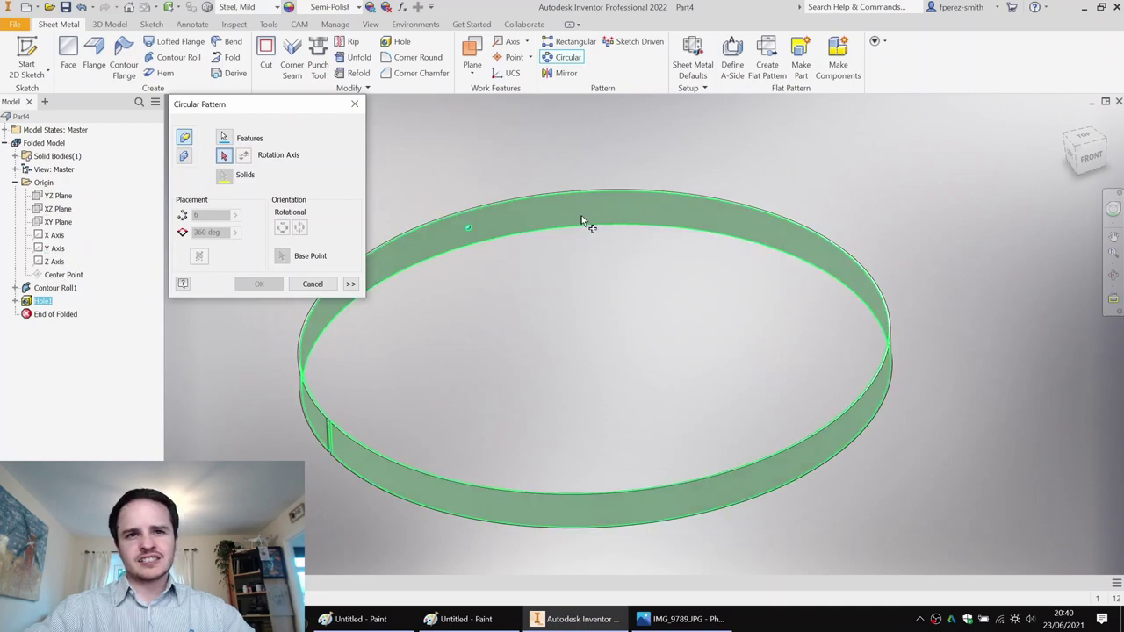
{"action": "left_click", "coordinate": [55, 249]}
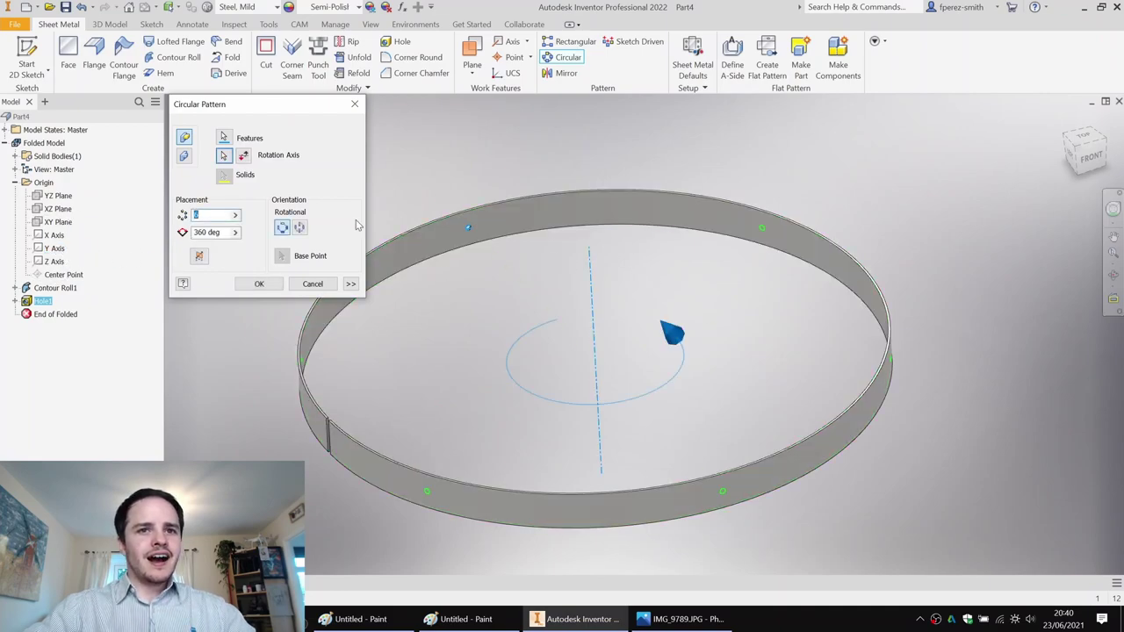
{"action": "type", "text": "6"}
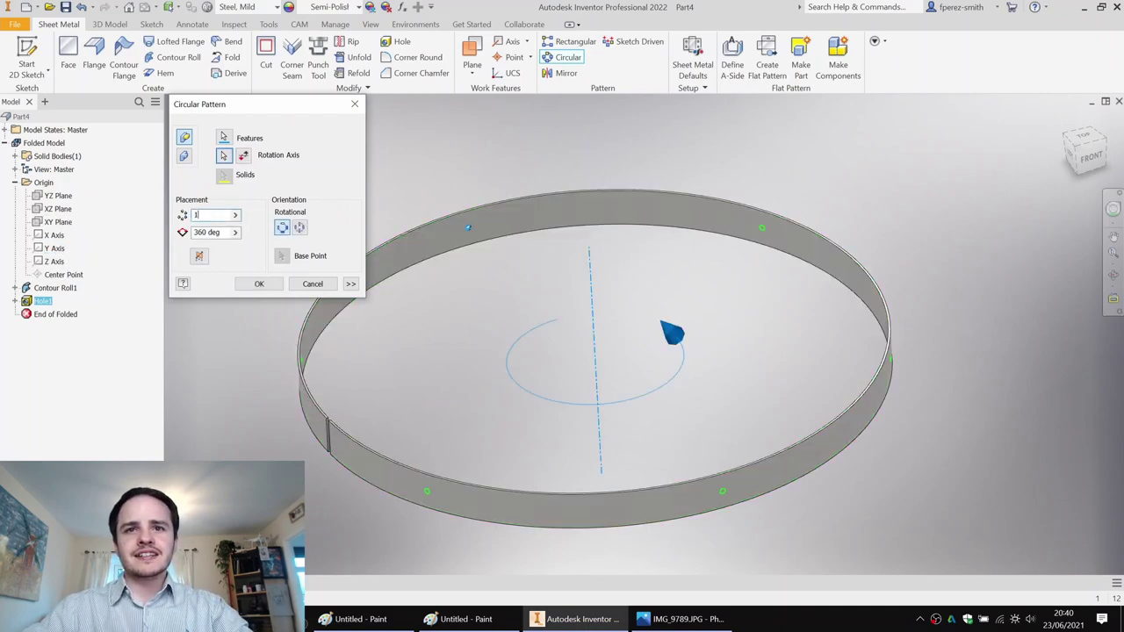
{"action": "left_click", "coordinate": [259, 283]}
{"action": "middle_click_drag", "start_coordinate": [556, 286], "coordinate": [439, 294], "text": "shift"}
{"action": "scroll", "coordinate": [439, 297], "scroll_direction": "up", "scroll_amount": 5}
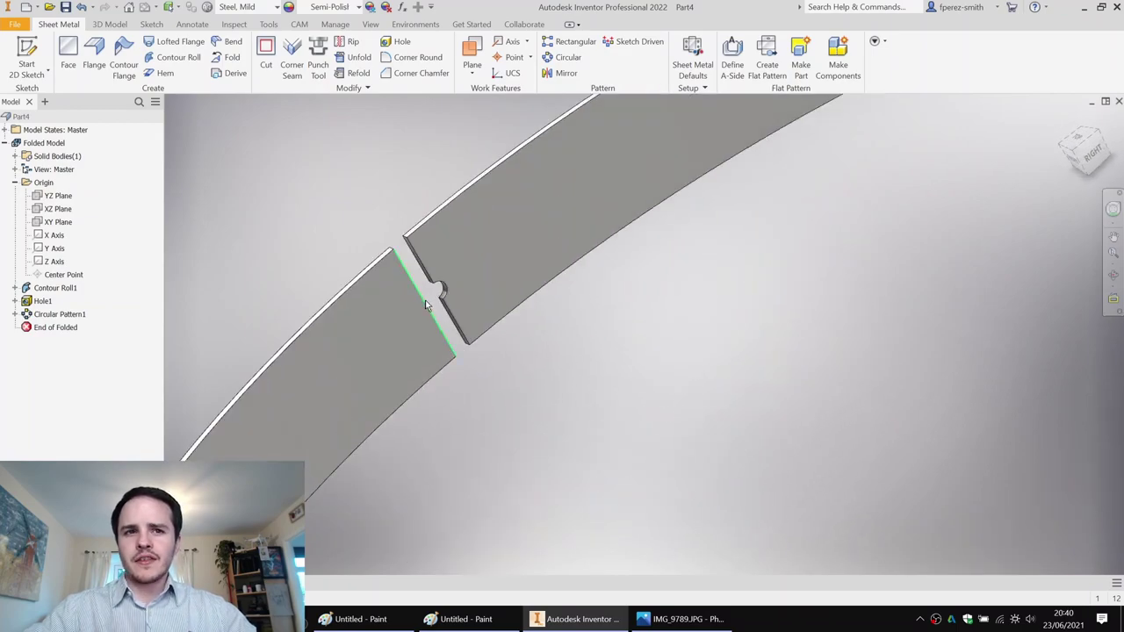
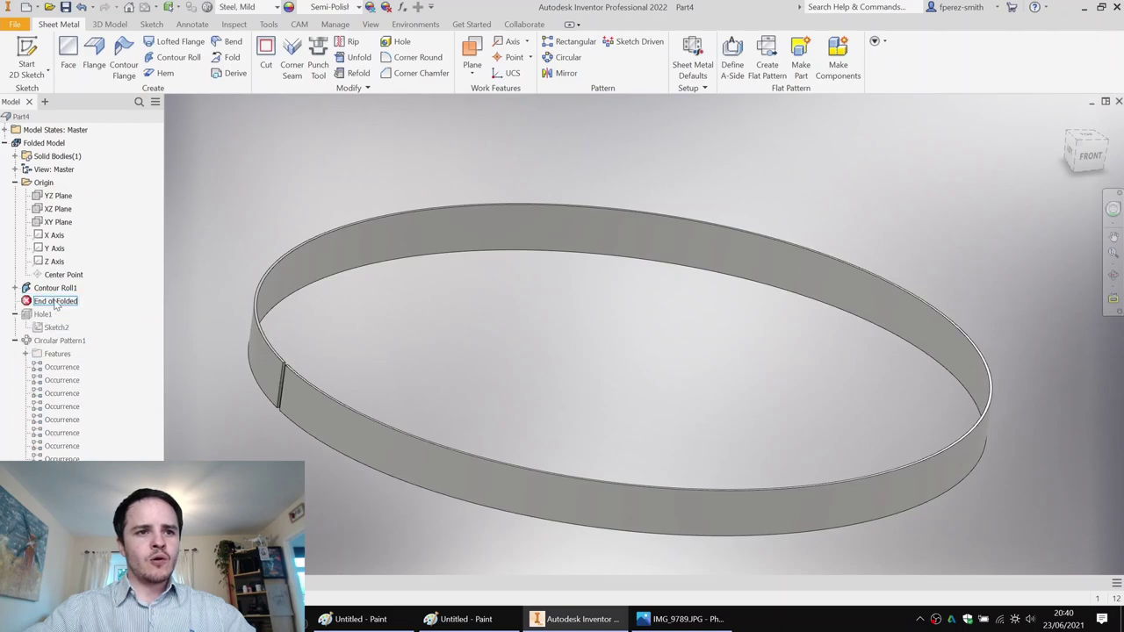
Roll the model back to before the hole and start a Direct Edit rotation with the band's solid selected.
{"action": "middle_click_drag", "start_coordinate": [586, 301], "coordinate": [501, 309], "text": "shift"}
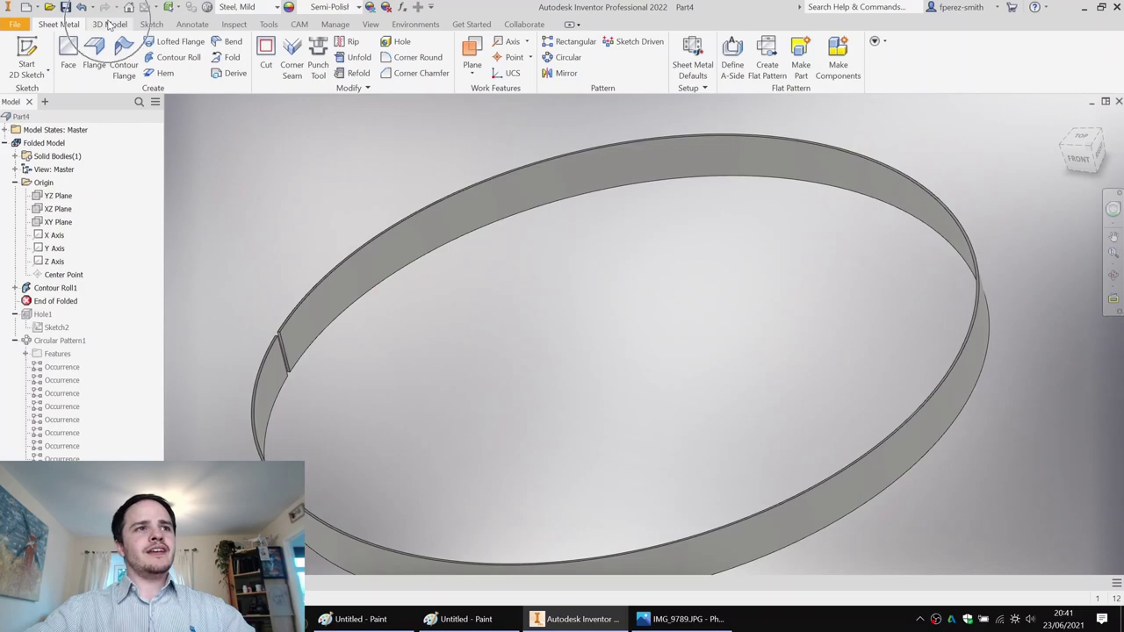
{"action": "left_click", "coordinate": [109, 25]}
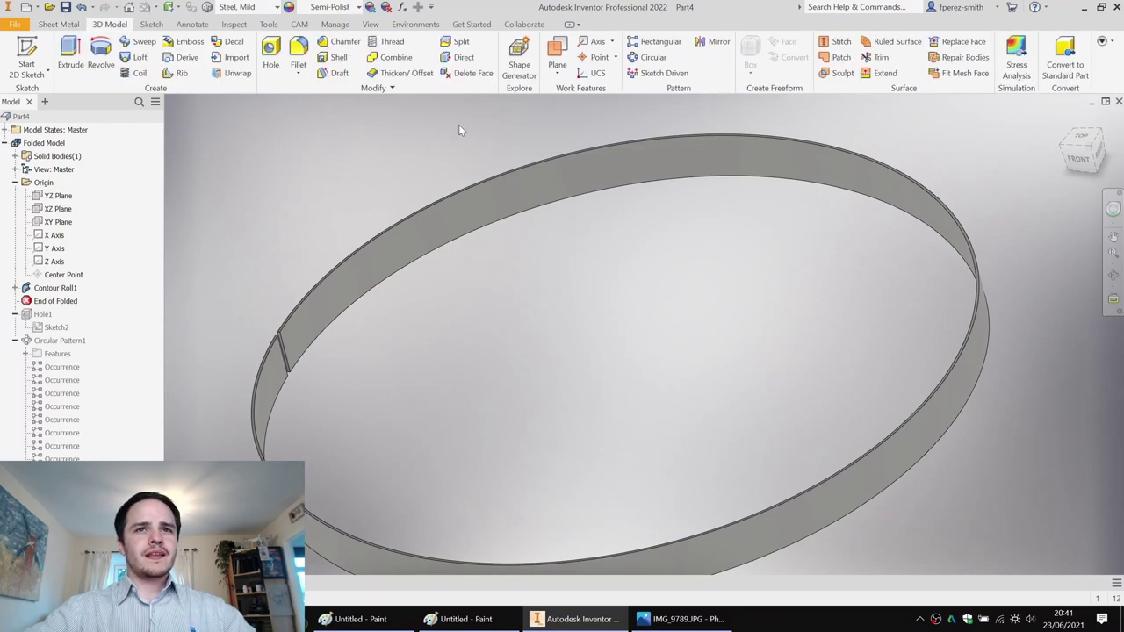
{"action": "left_click", "coordinate": [464, 57]}
{"action": "left_click_drag", "start_coordinate": [648, 120], "coordinate": [581, 243]}
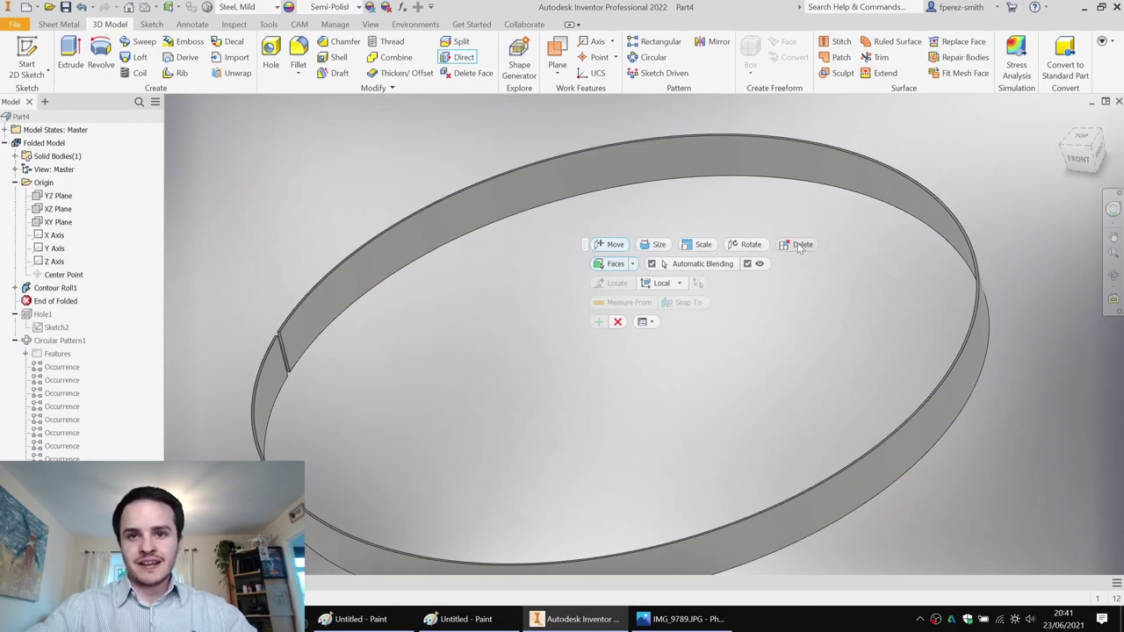
{"action": "left_click", "coordinate": [751, 246]}
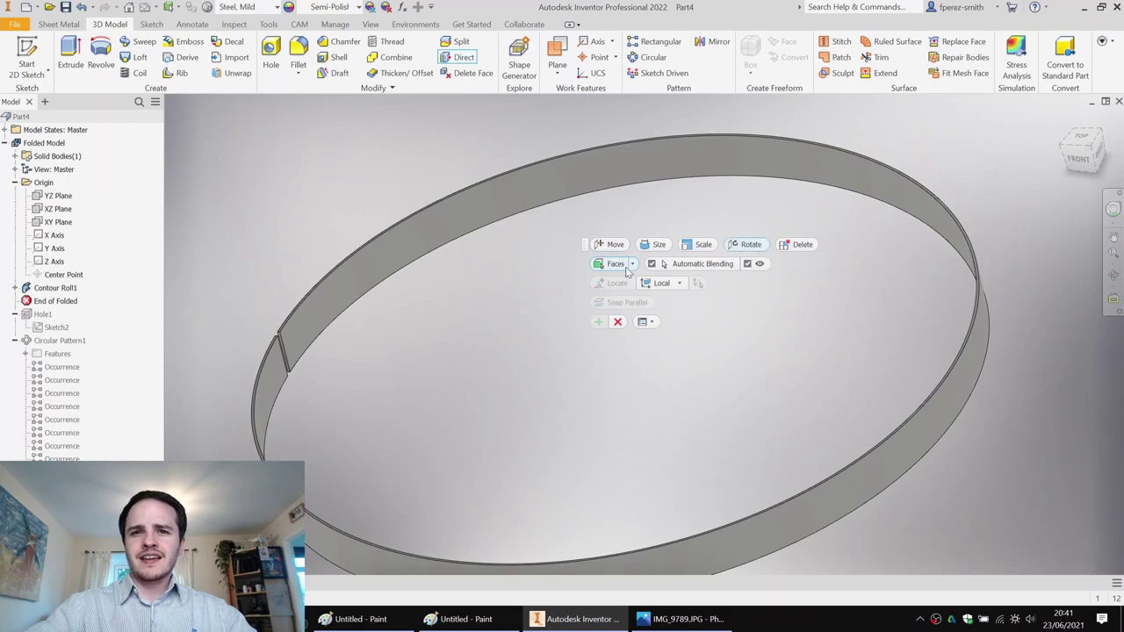
{"action": "left_click", "coordinate": [634, 265]}
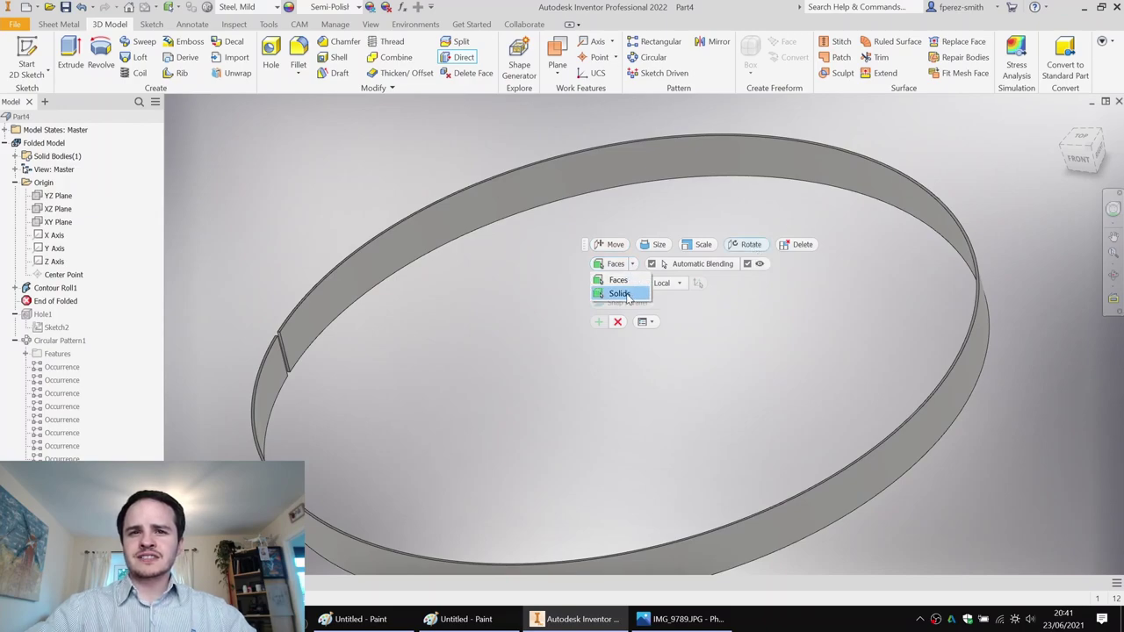
{"action": "left_click", "coordinate": [620, 294]}
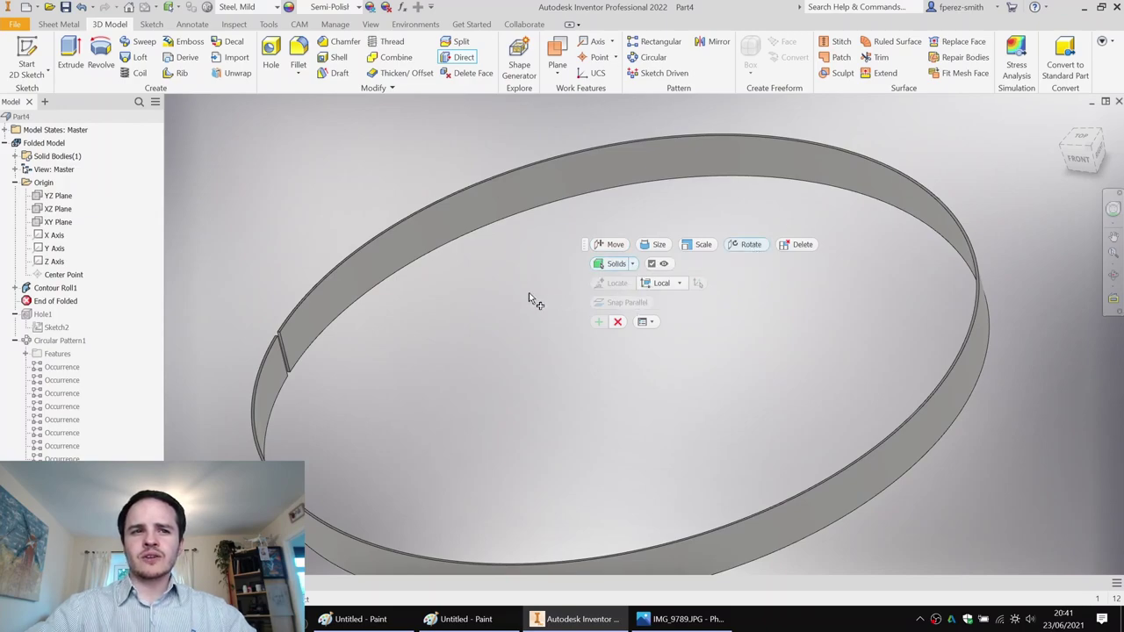
{"action": "left_click", "coordinate": [501, 215]}
{"action": "scroll", "coordinate": [494, 210], "scroll_direction": "up", "scroll_amount": 3}
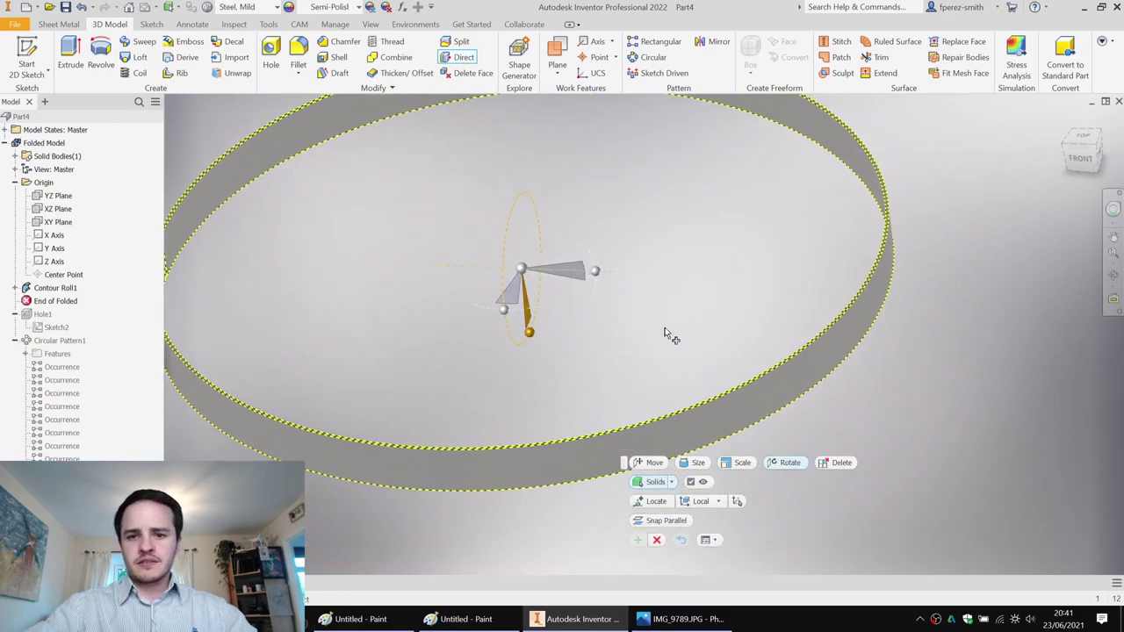
Rotate the band solid about its vertical central axis by 22.5/2 degrees and close the direct edit.
{"action": "middle_click_drag", "start_coordinate": [511, 244], "coordinate": [570, 236], "text": "shift"}
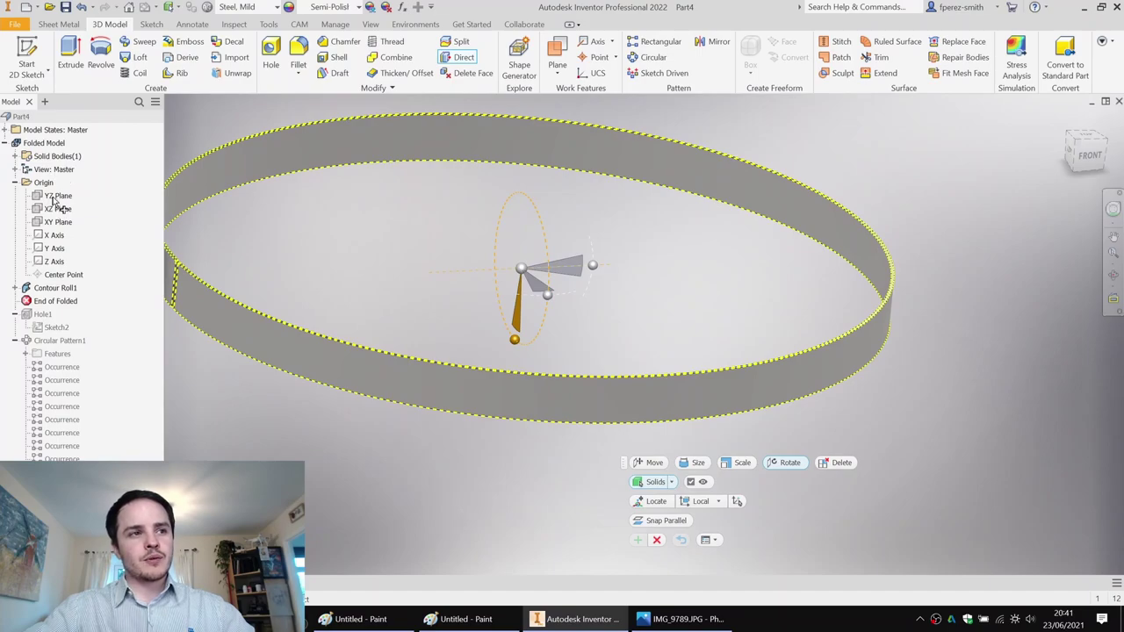
{"action": "middle_click_drag", "start_coordinate": [618, 278], "coordinate": [680, 327], "text": "shift"}
{"action": "left_click_drag", "start_coordinate": [655, 320], "coordinate": [626, 323]}
{"action": "type", "text": "22.5"}
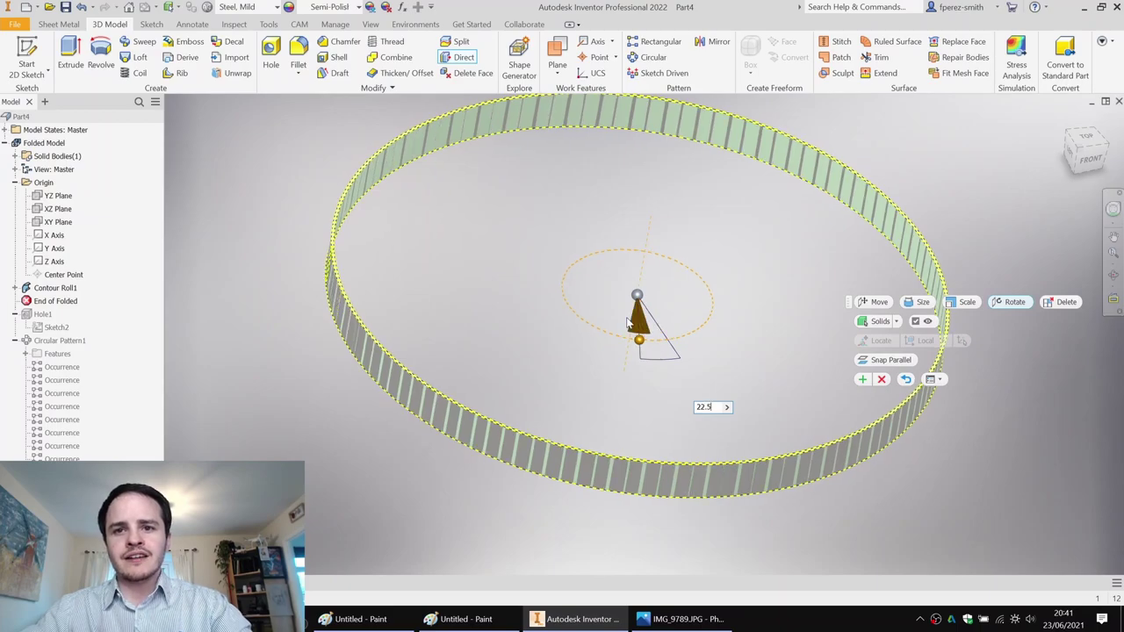
{"action": "type", "text": "/2"}
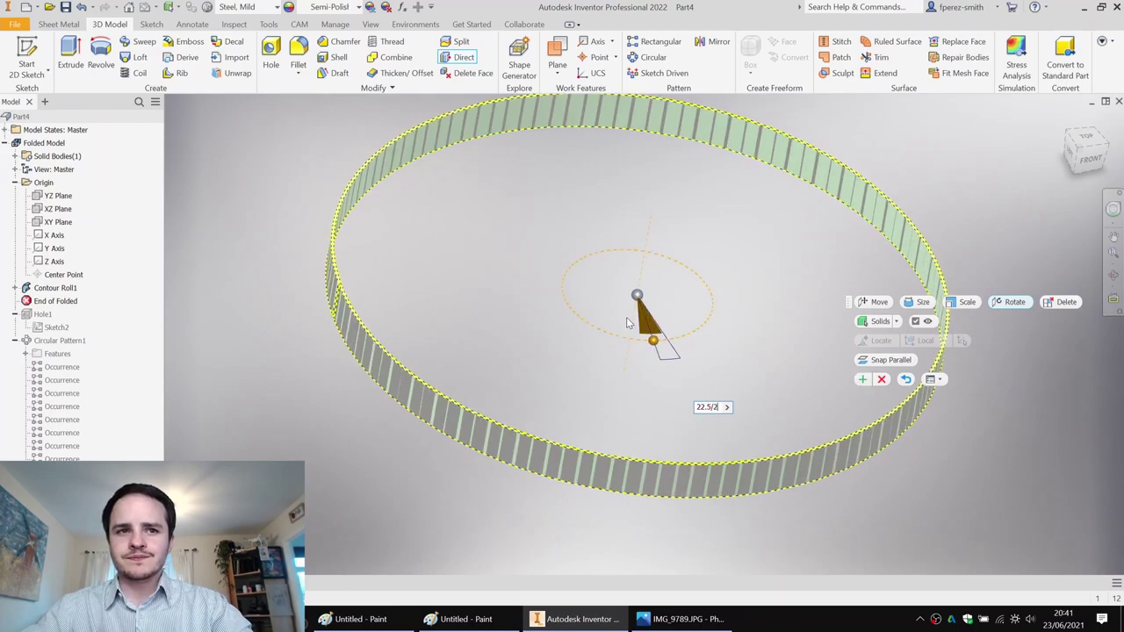
{"action": "key", "text": "Return"}
{"action": "middle_click_drag", "start_coordinate": [607, 263], "coordinate": [558, 268], "text": "shift"}
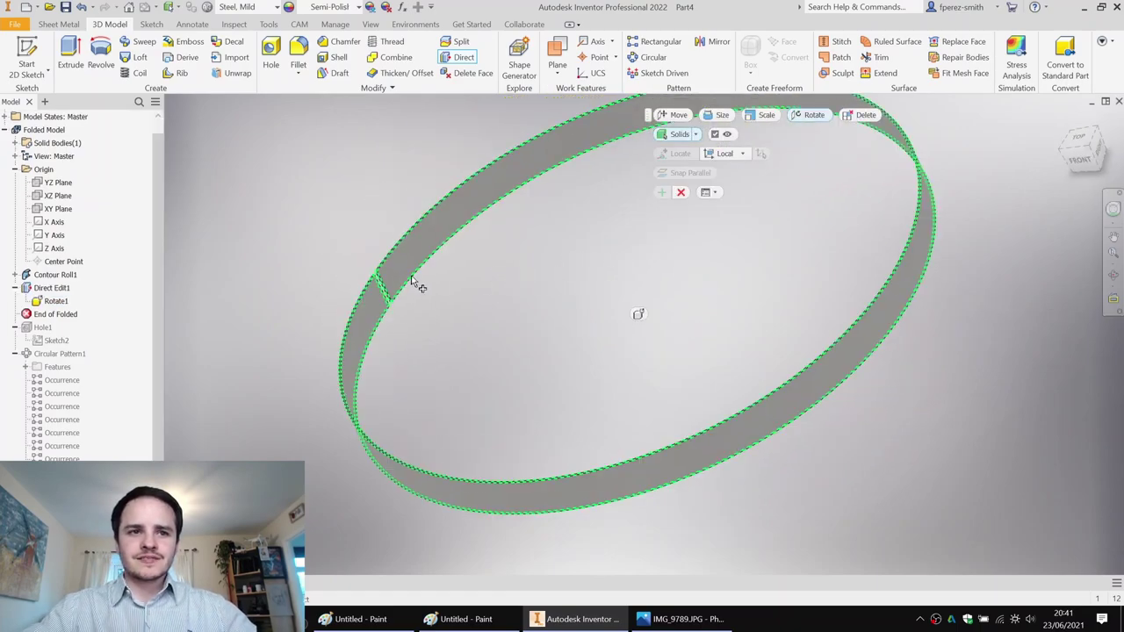
{"action": "left_click", "coordinate": [682, 193]}
Undo and redo the band's rotation to compare the gap position before and after the edit.
{"action": "middle_click_drag", "start_coordinate": [418, 250], "coordinate": [420, 204], "text": "shift"}
{"action": "key", "text": "ctrl+z"}
{"action": "key", "text": "ctrl+y"}
{"action": "key", "text": "ctrl+z"}
{"action": "key", "text": "ctrl+y"}
{"action": "scroll", "coordinate": [583, 238], "scroll_direction": "down", "scroll_amount": 2}
{"action": "middle_click_drag", "start_coordinate": [583, 237], "coordinate": [507, 293]}
Restore the hole and circular pattern by moving End of Folded below them, and inspect the holes beside the gap.
{"action": "left_click", "coordinate": [15, 354]}
{"action": "left_click", "coordinate": [14, 327]}
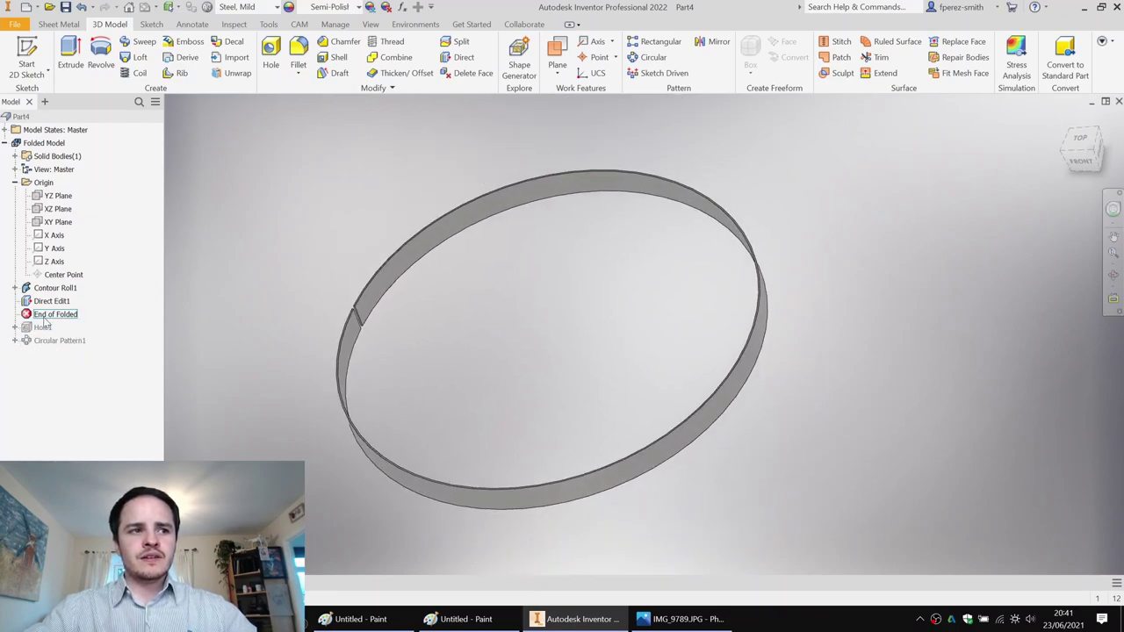
{"action": "middle_click_drag", "start_coordinate": [501, 319], "coordinate": [584, 295], "text": "shift"}
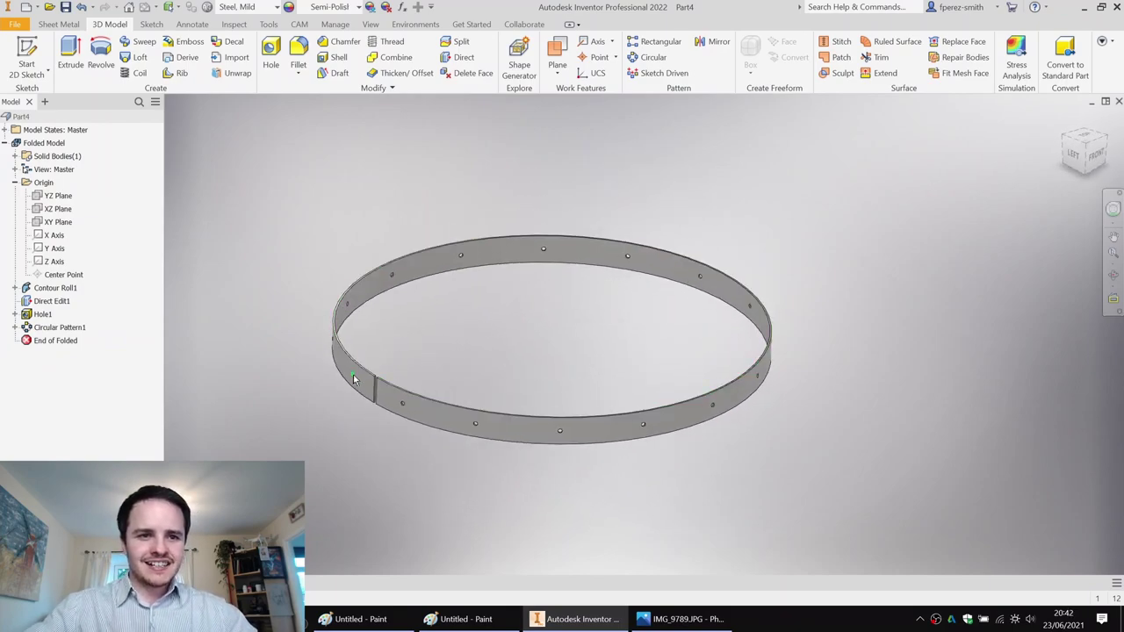
{"action": "scroll", "coordinate": [359, 374], "scroll_direction": "up", "scroll_amount": 5}
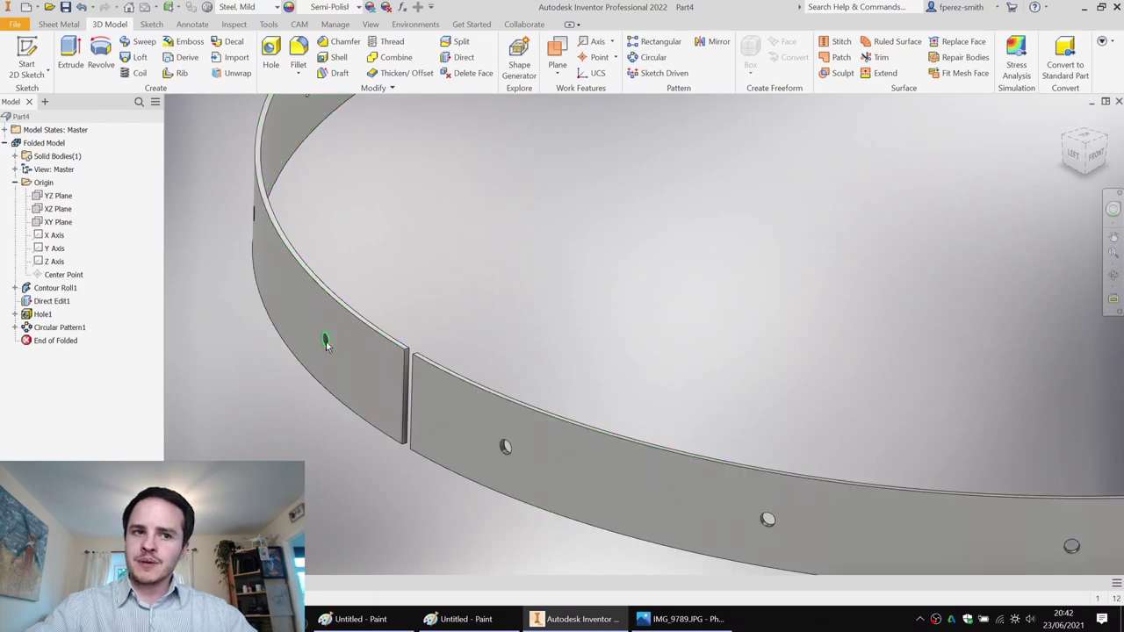
Save the part as Band 1 in the Model 3 - Brazier folder.
{"action": "scroll", "coordinate": [510, 303], "scroll_direction": "down", "scroll_amount": 5}
{"action": "middle_click_drag", "start_coordinate": [706, 258], "coordinate": [651, 276]}
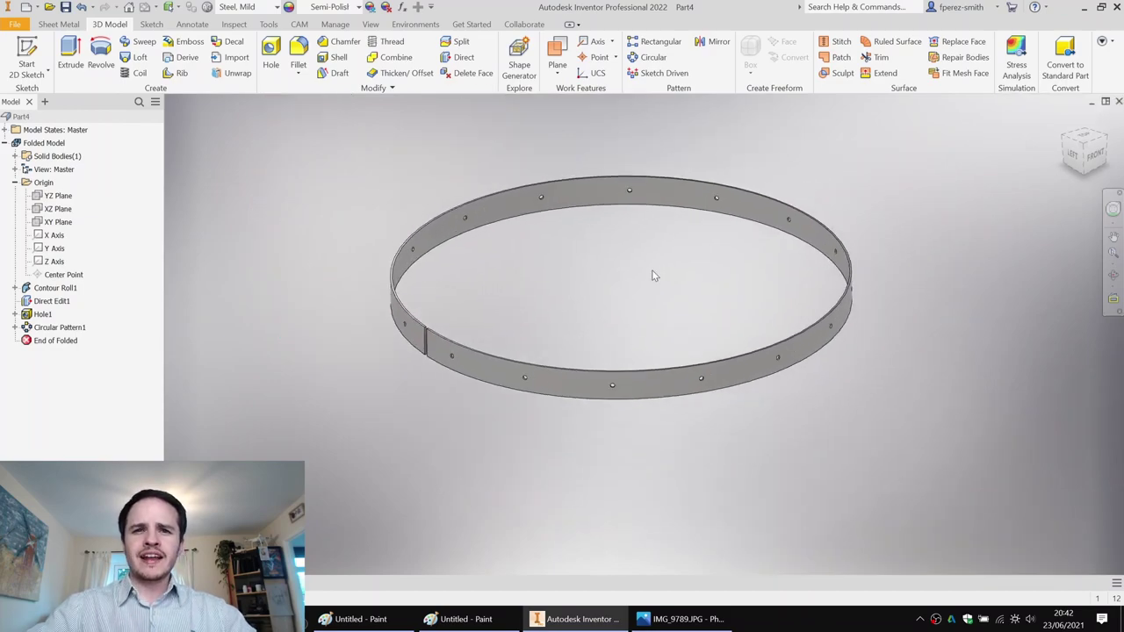
{"action": "key", "text": "ctrl+s"}
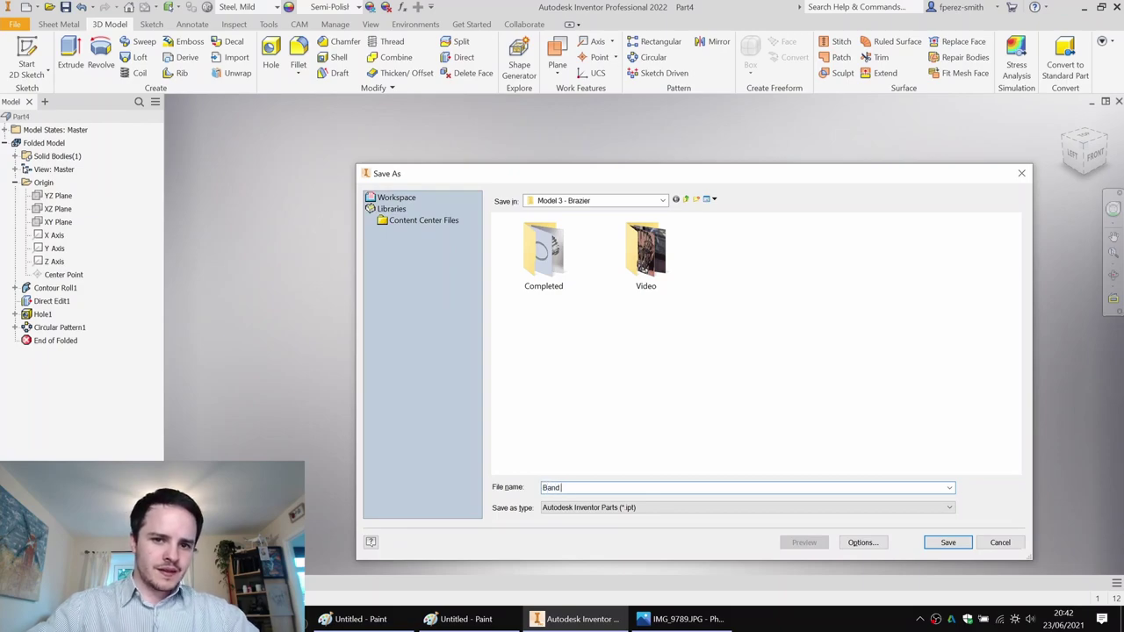
{"action": "key", "text": "Return"}
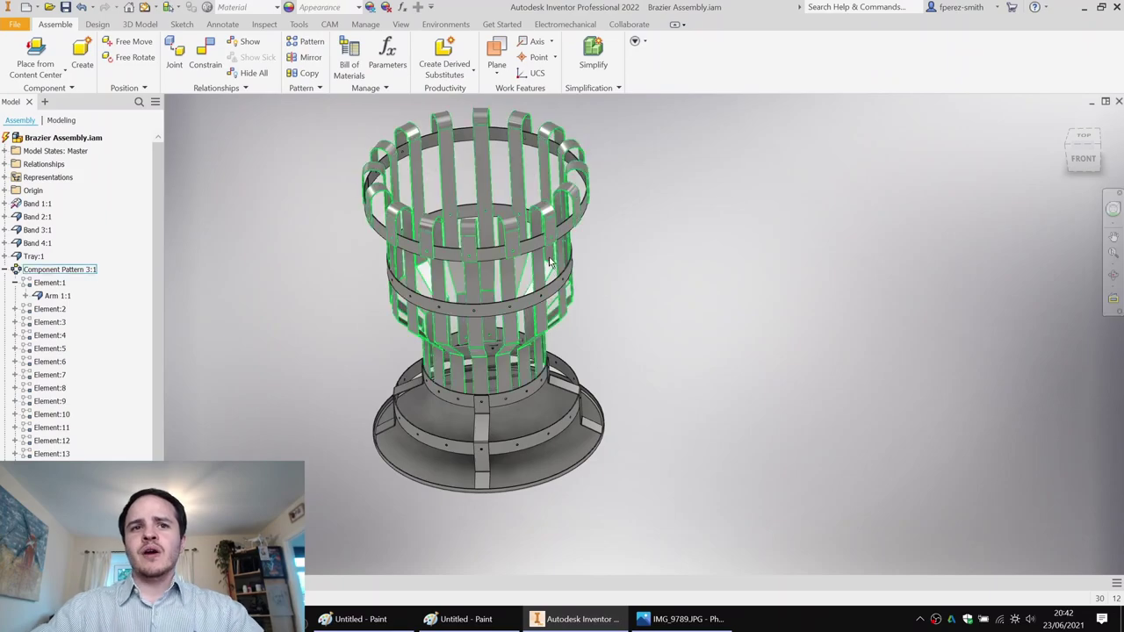
Examine the other bands in the brazier assembly, from Band 2 down to Band 4 around the base.
{"action": "left_click", "coordinate": [533, 300]}
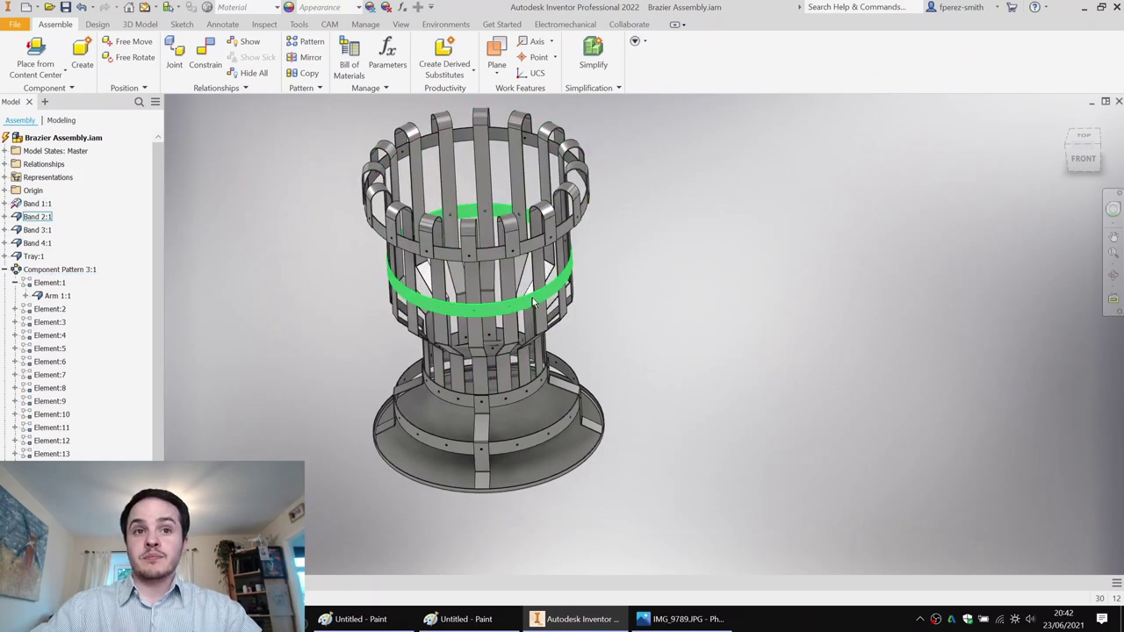
{"action": "left_click", "coordinate": [531, 220]}
{"action": "scroll", "coordinate": [537, 259], "scroll_direction": "up", "scroll_amount": 3}
{"action": "left_click", "coordinate": [537, 266]}
{"action": "scroll", "coordinate": [537, 265], "scroll_direction": "down", "scroll_amount": 2}
{"action": "mouse_move", "coordinate": [538, 266]}
{"action": "middle_mouse_down"}
{"action": "mouse_move", "coordinate": [526, 345]}
{"action": "mouse_move", "coordinate": [522, 273]}
{"action": "middle_mouse_up"}
{"action": "left_click", "coordinate": [524, 359]}
{"action": "middle_click_drag", "start_coordinate": [523, 514], "coordinate": [486, 310]}
{"action": "left_click", "coordinate": [479, 299]}
{"action": "left_click", "coordinate": [510, 368]}
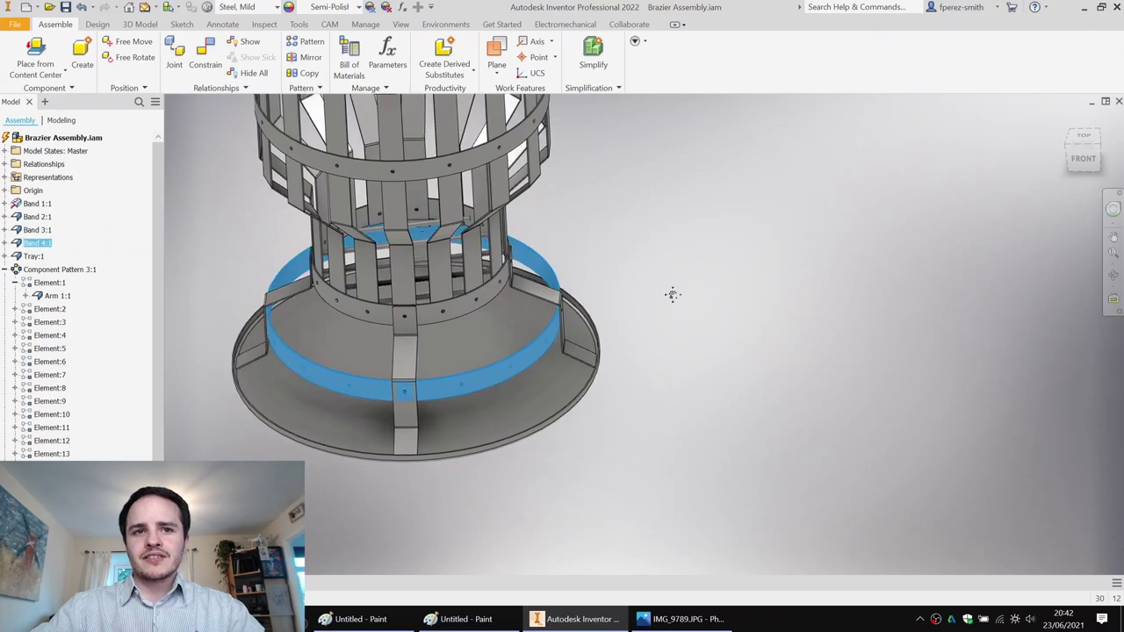
{"action": "middle_click_drag", "start_coordinate": [670, 290], "coordinate": [672, 325]}
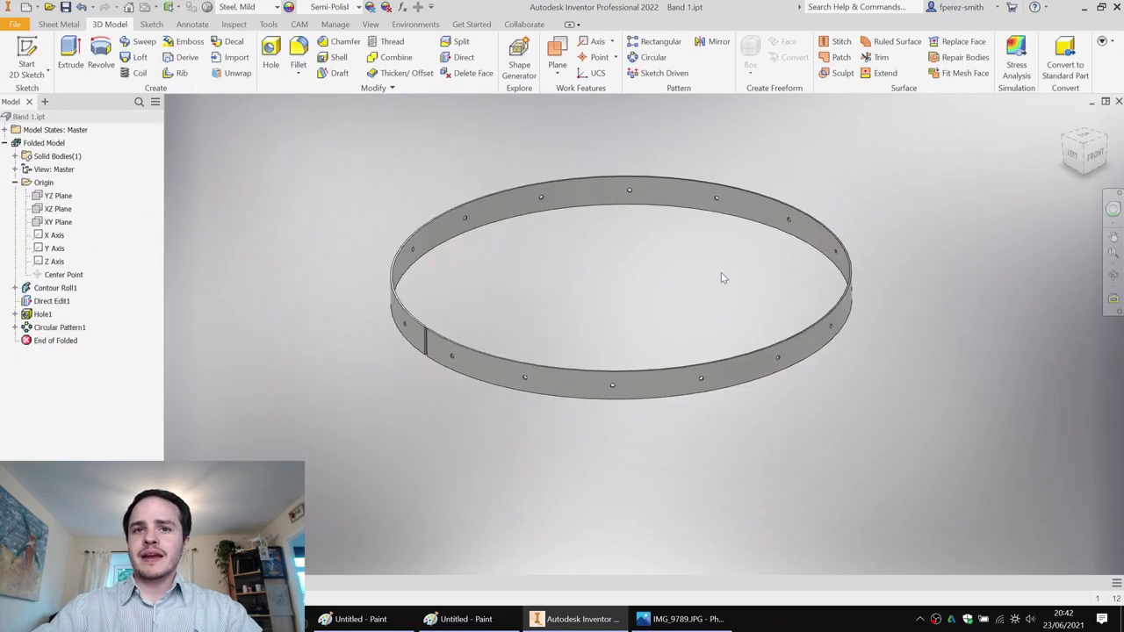
Return to the Band 1 part and save it under the new name Band 2.ipt.
{"action": "mouse_move", "coordinate": [721, 272]}
{"action": "middle_mouse_down", "text": "shift"}
{"action": "mouse_move", "coordinate": [683, 259]}
{"action": "mouse_move", "coordinate": [730, 319]}
{"action": "mouse_move", "coordinate": [707, 270]}
{"action": "middle_mouse_up", "text": "shift"}
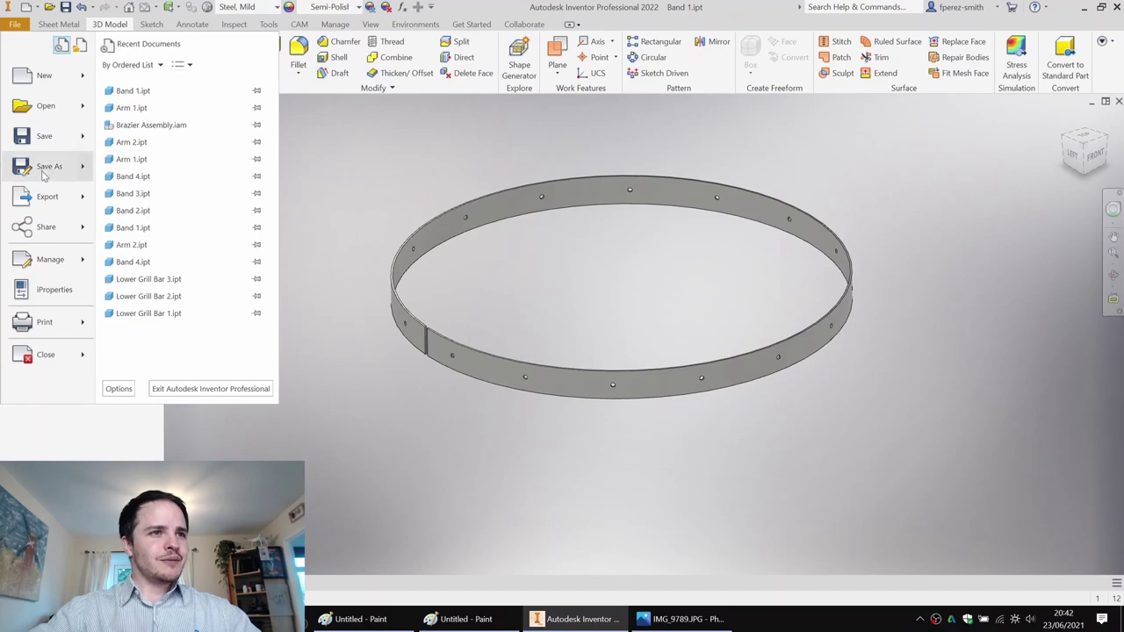
{"action": "left_click", "coordinate": [46, 165]}
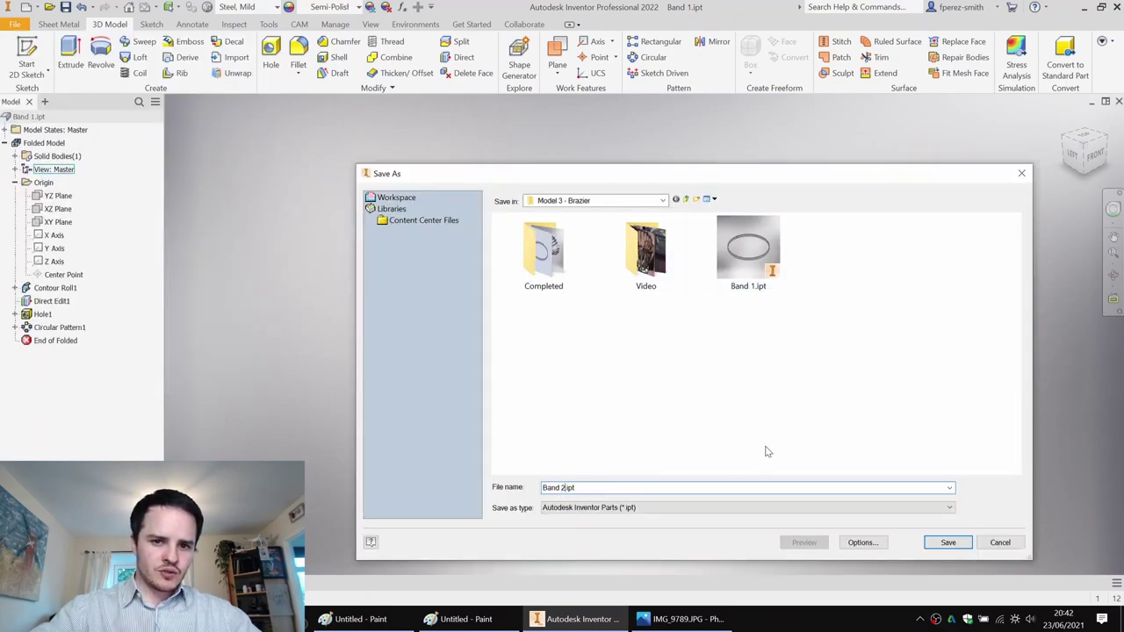
{"action": "type", "text": "2"}
{"action": "key", "text": "Return"}
Check the part number in the project iProperties of Band 2 and close the properties.
{"action": "middle_click_drag", "start_coordinate": [782, 299], "coordinate": [661, 235]}
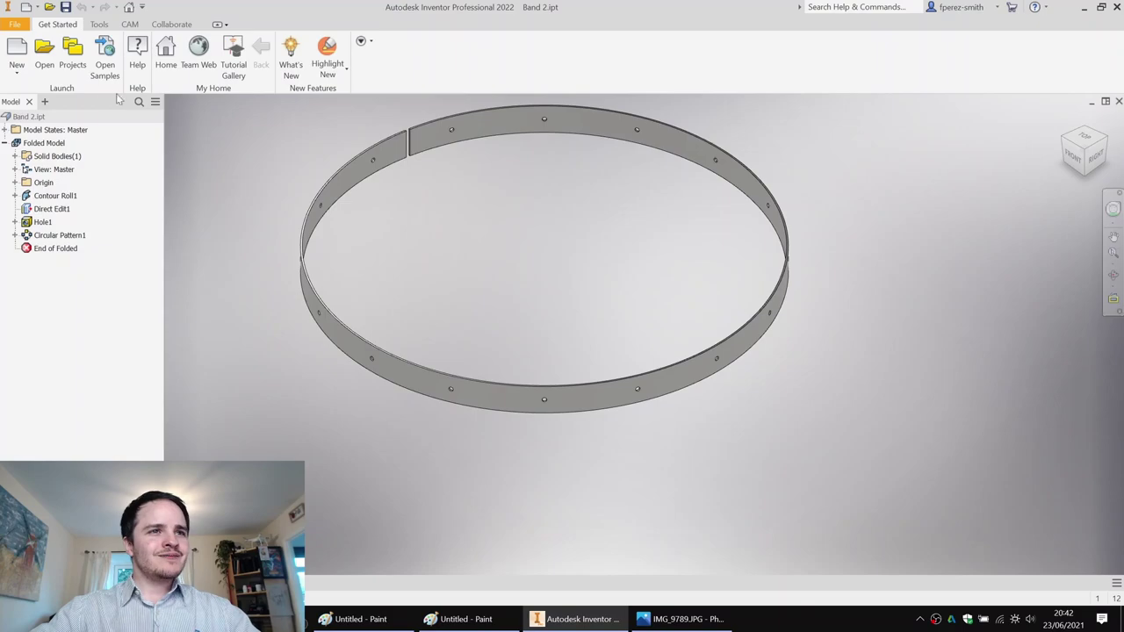
{"action": "right_click", "coordinate": [39, 141]}
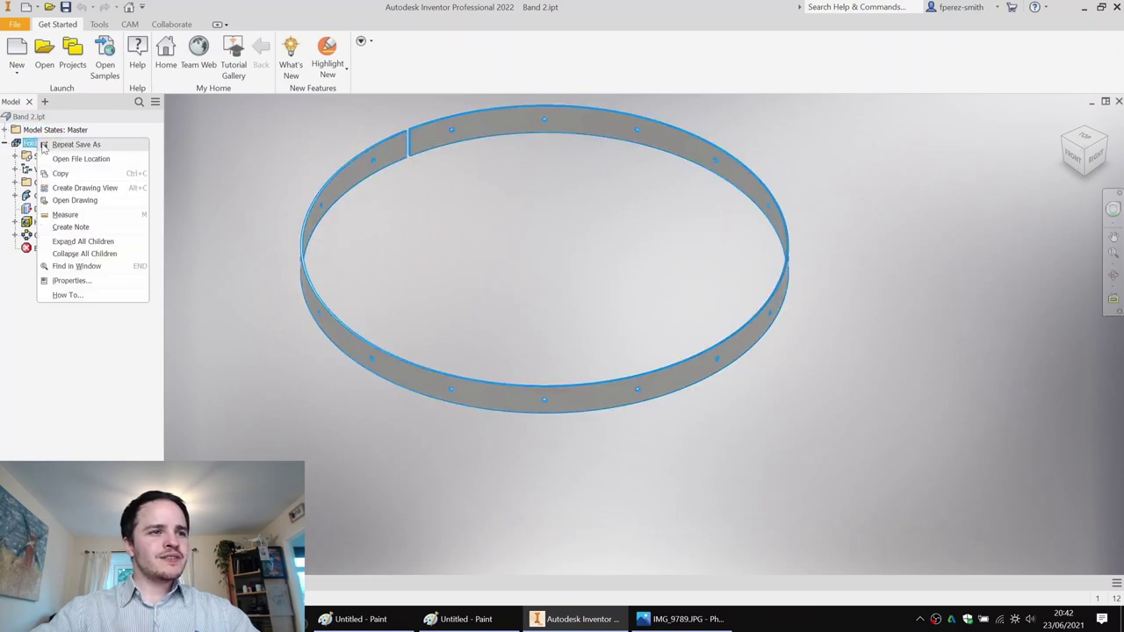
{"action": "left_click", "coordinate": [93, 281]}
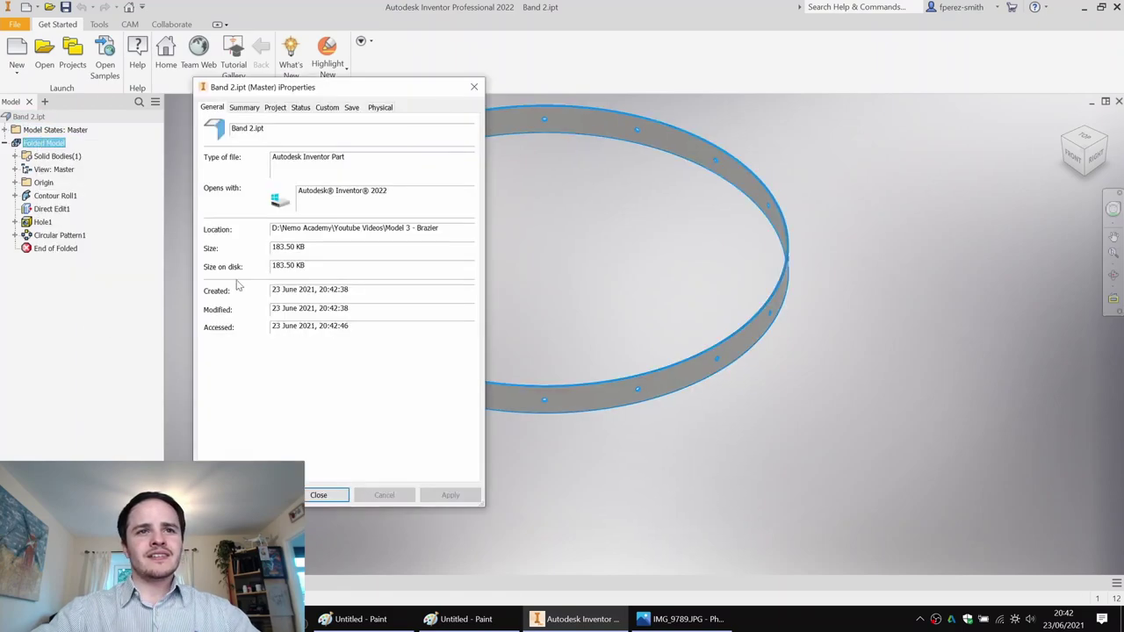
{"action": "left_click", "coordinate": [275, 108]}
{"action": "left_click", "coordinate": [317, 164]}
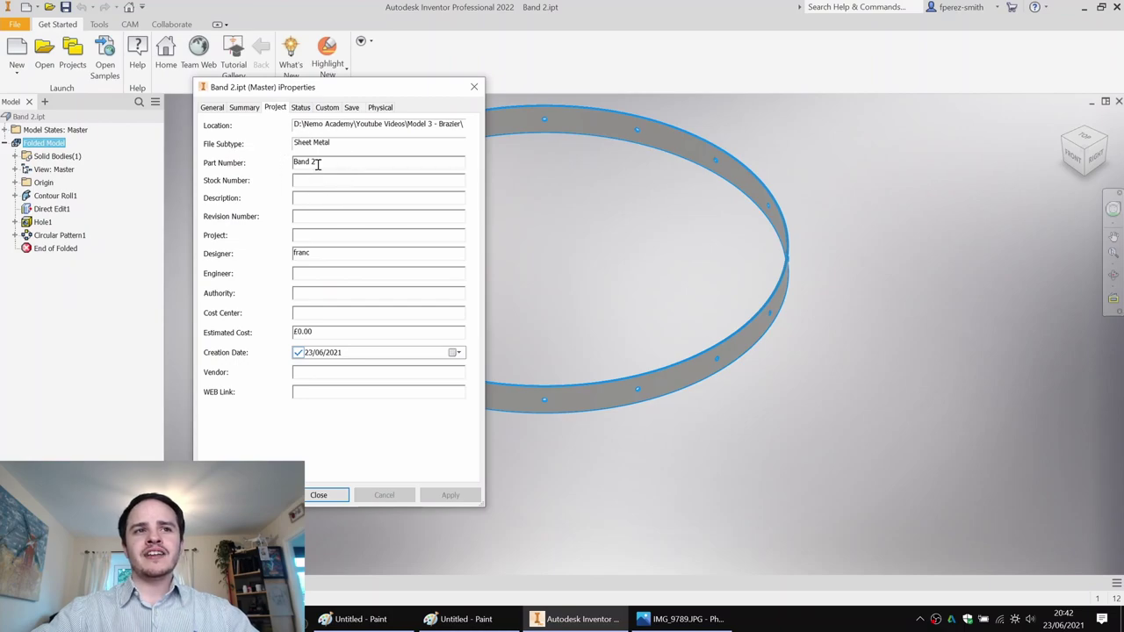
{"action": "left_click", "coordinate": [318, 496]}
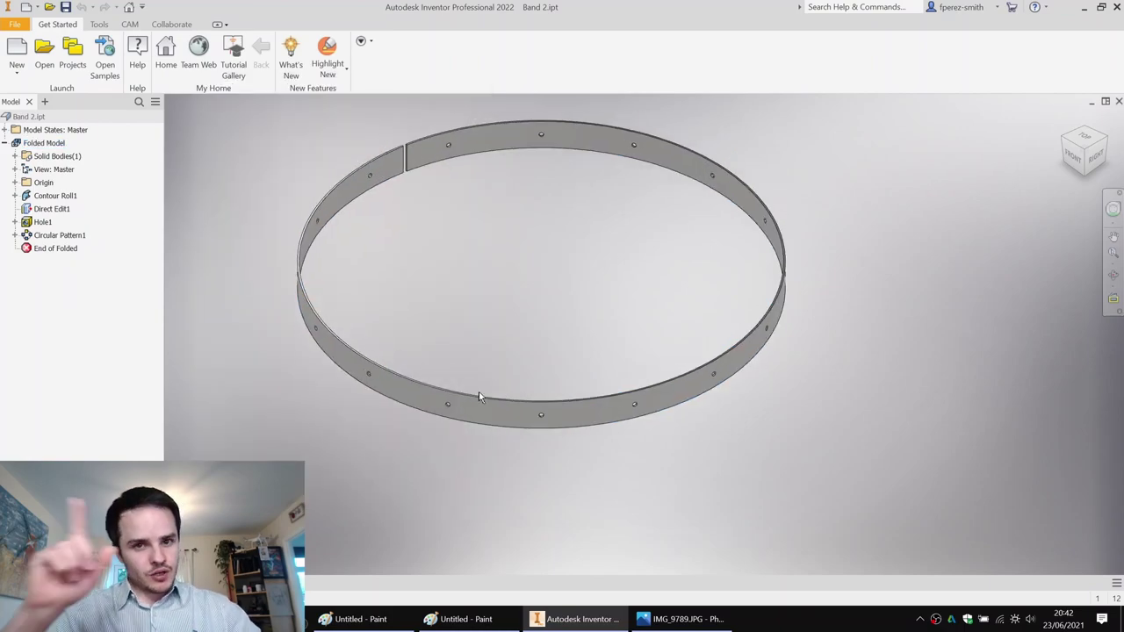
In Band 2, set the contour roll sketch's horizontal dimension to 335 mm / 2 and finish the sketch.
{"action": "mouse_move", "coordinate": [478, 392]}
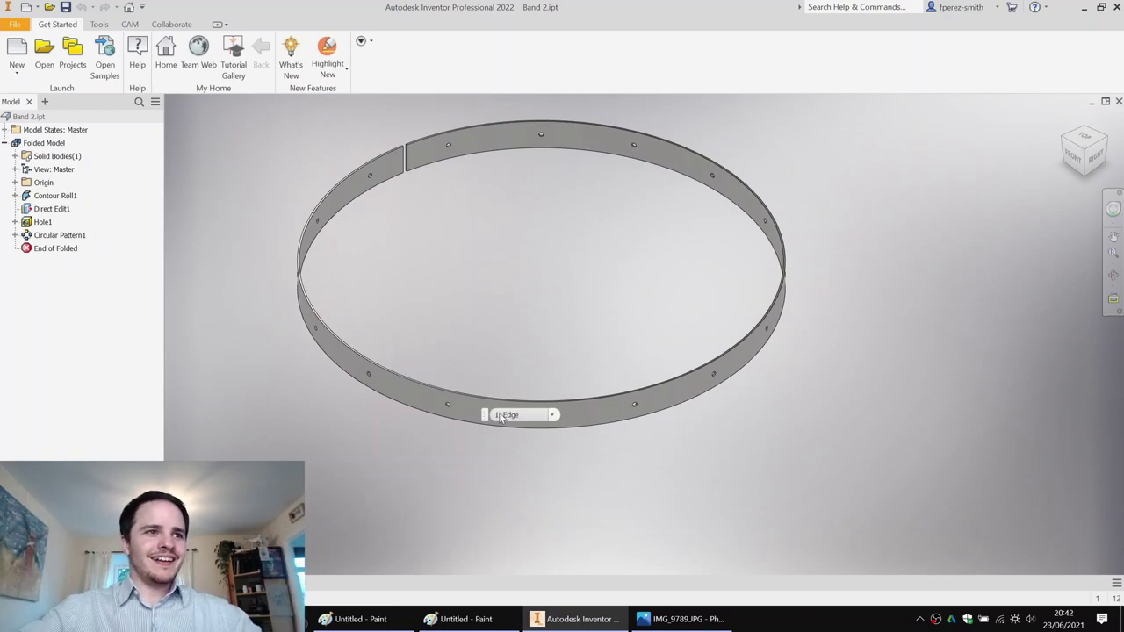
{"action": "middle_click_drag", "start_coordinate": [534, 257], "coordinate": [532, 245], "text": "shift"}
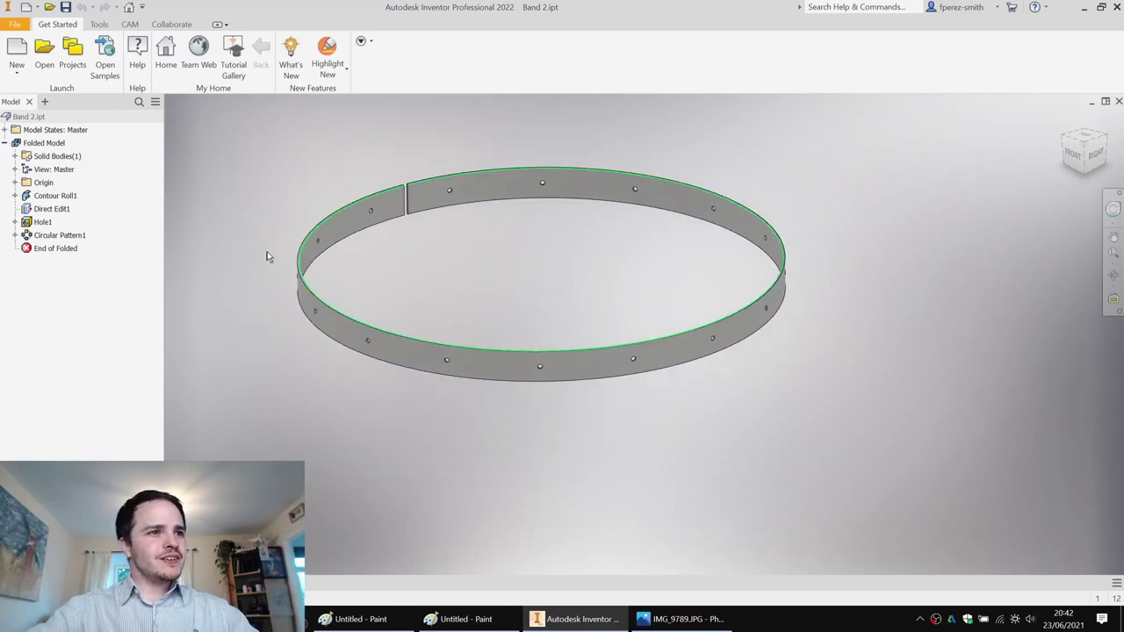
{"action": "left_click", "coordinate": [14, 195]}
{"action": "double_click", "coordinate": [56, 210]}
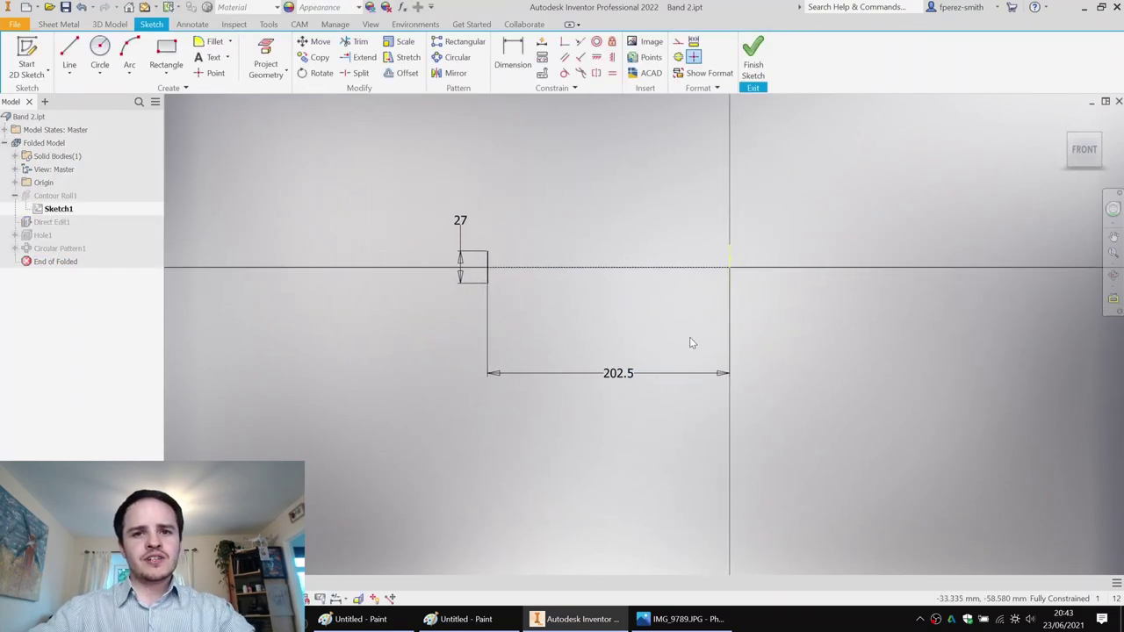
{"action": "double_click", "coordinate": [630, 376]}
{"action": "left_click_drag", "start_coordinate": [606, 400], "coordinate": [295, 297]}
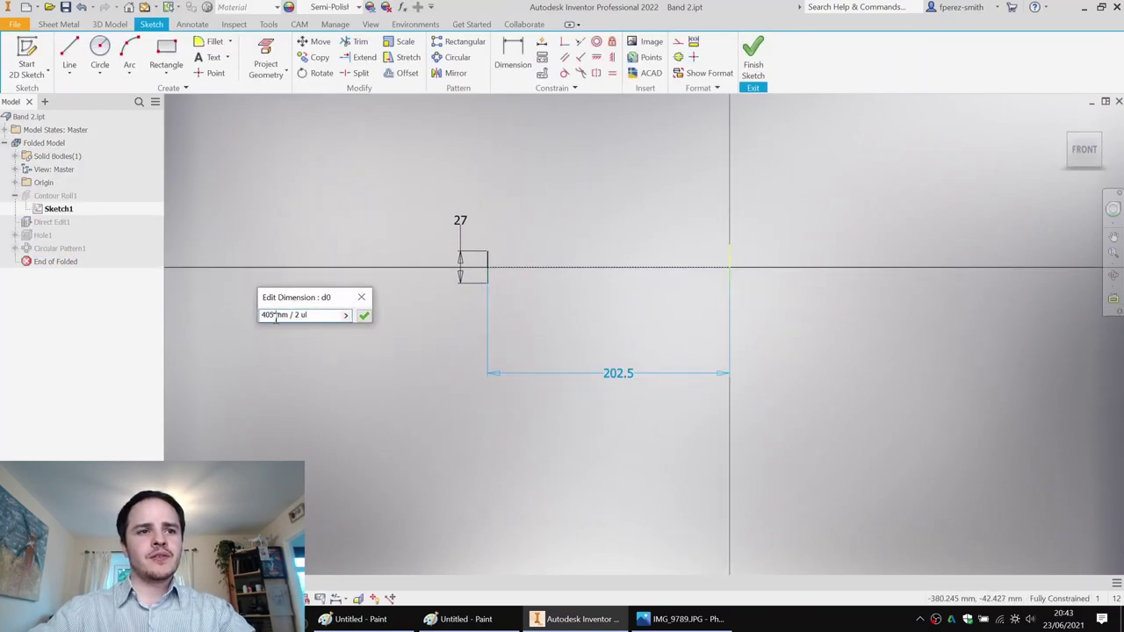
{"action": "type", "text": "33"}
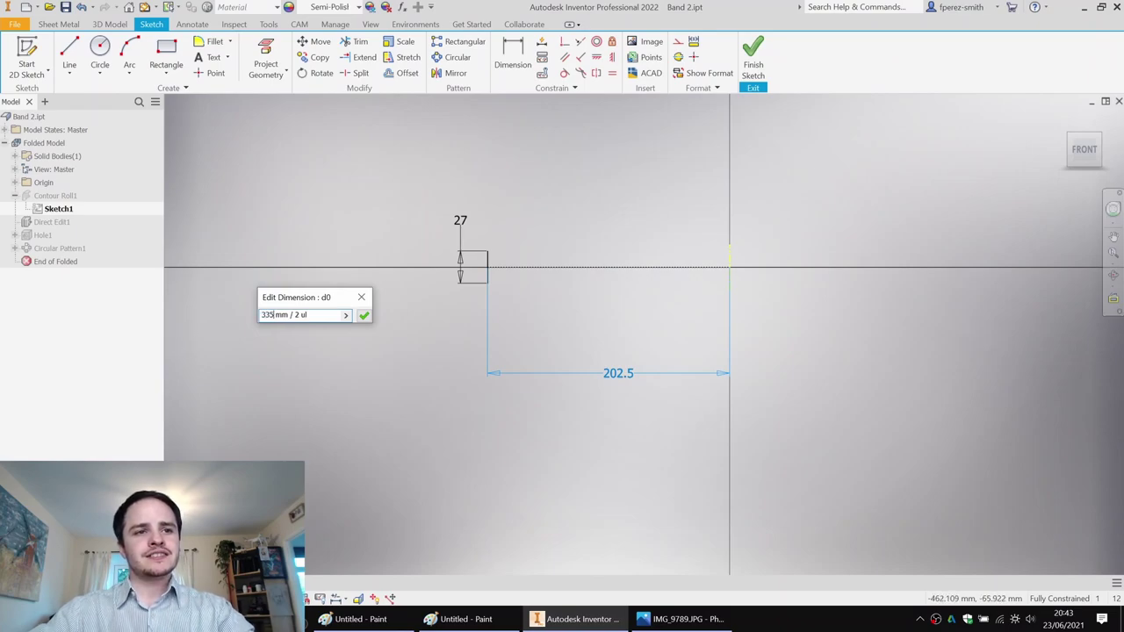
{"action": "type", "text": "5"}
{"action": "key", "text": "Return"}
{"action": "left_click", "coordinate": [753, 55]}
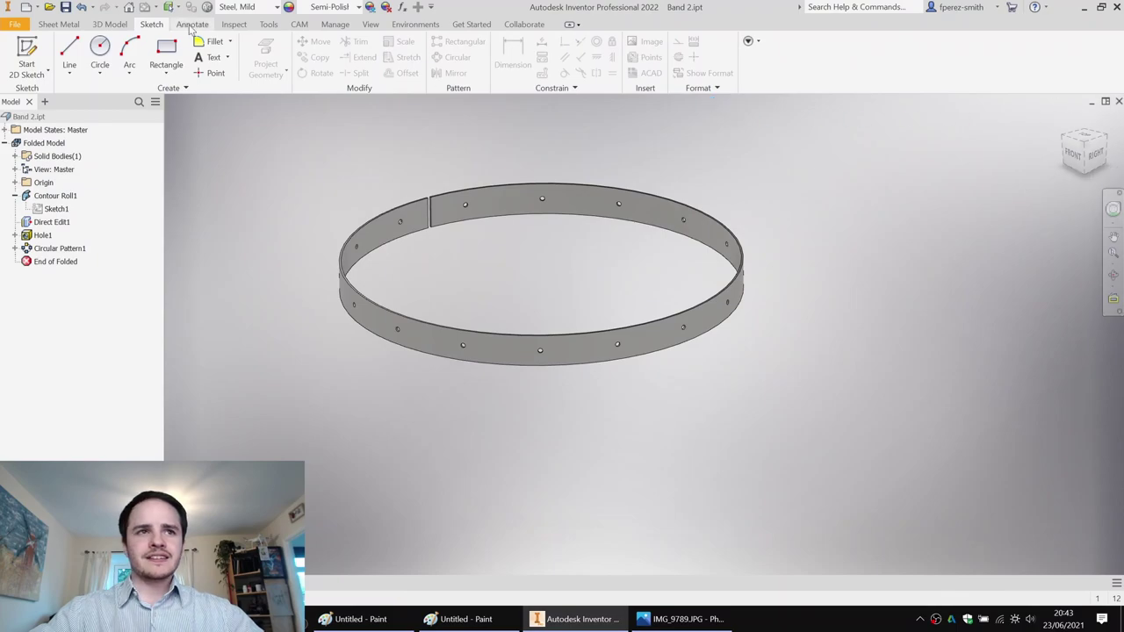
Save a copy of the part as Band 3.ipt in the Model 3 - Brazier folder.
{"action": "left_click", "coordinate": [15, 24]}
{"action": "left_click", "coordinate": [41, 158]}
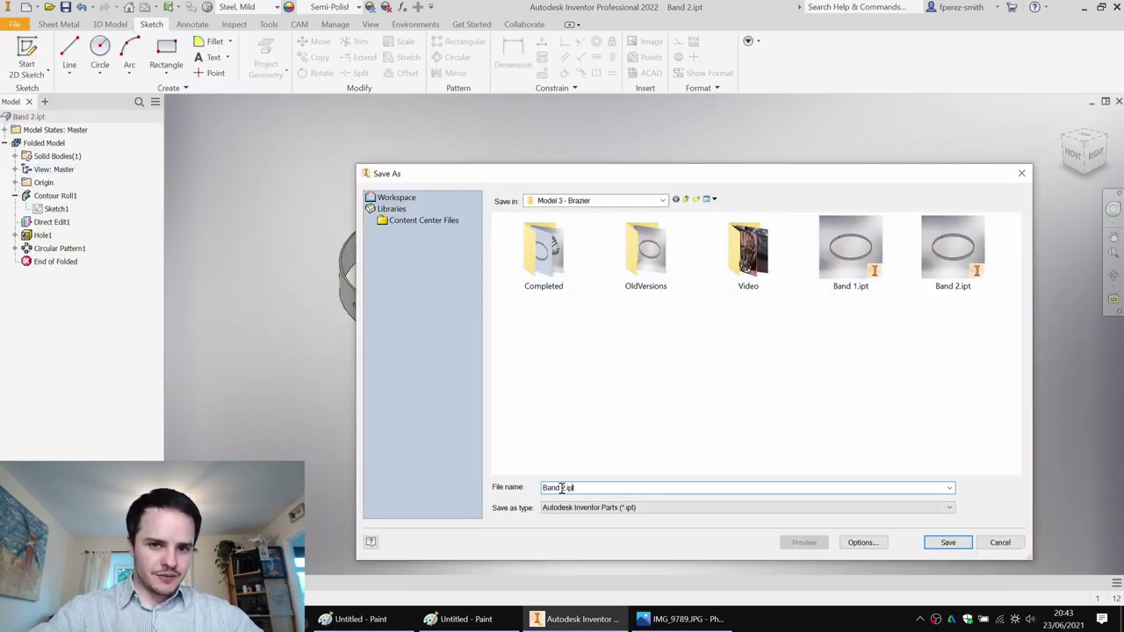
{"action": "type", "text": "3"}
{"action": "key", "text": "Return"}
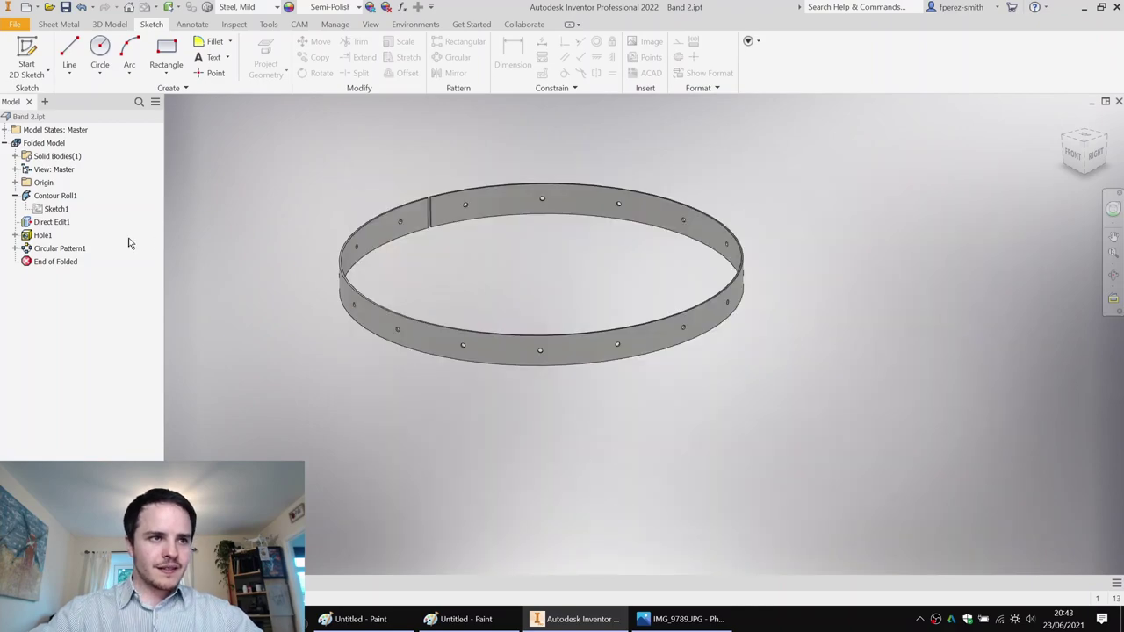
In Band 3, set the contour roll sketch's horizontal dimension to 225 mm / 2 and finish the sketch.
{"action": "double_click", "coordinate": [56, 209]}
{"action": "double_click", "coordinate": [603, 316]}
{"action": "left_click", "coordinate": [562, 367]}
{"action": "type", "text": "2mm / 2 ul"}
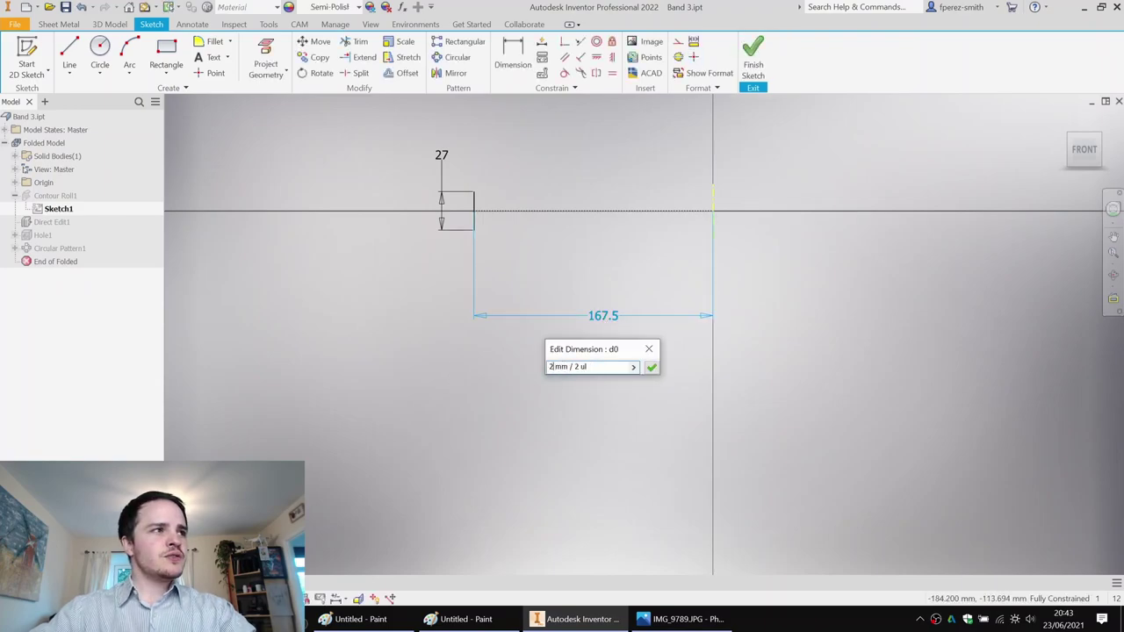
{"action": "type", "text": "25"}
{"action": "key", "text": "Return"}
{"action": "left_click", "coordinate": [753, 55]}
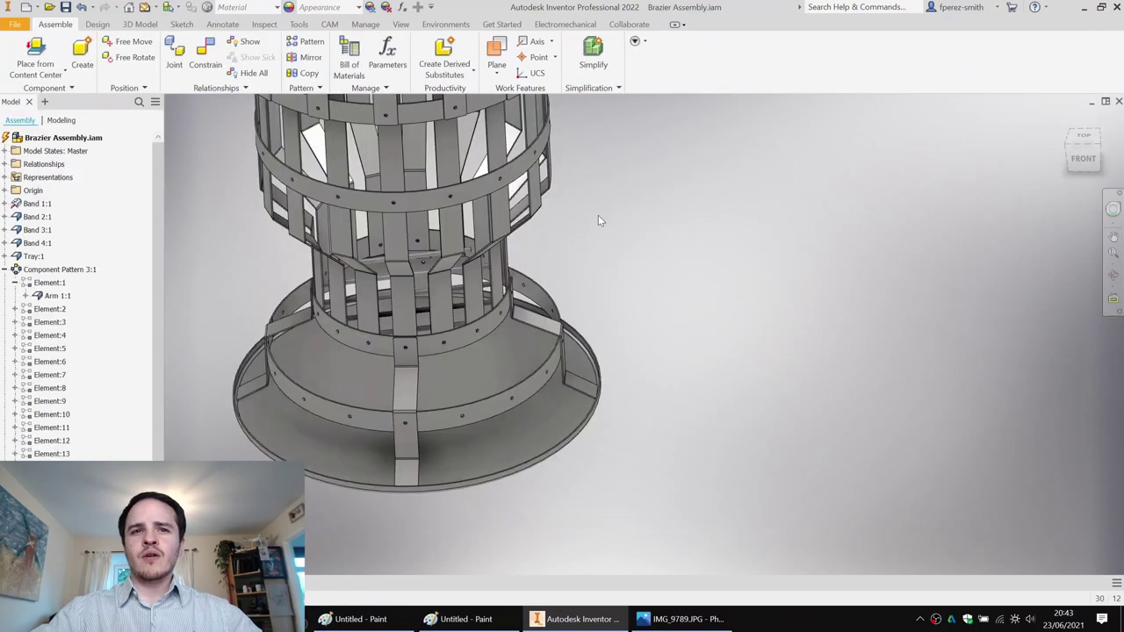
Check the lower bands in the brazier assembly and save the Band 3 part under the new name Band 4.ipt.
{"action": "scroll", "coordinate": [598, 215], "scroll_direction": "down", "scroll_amount": 5}
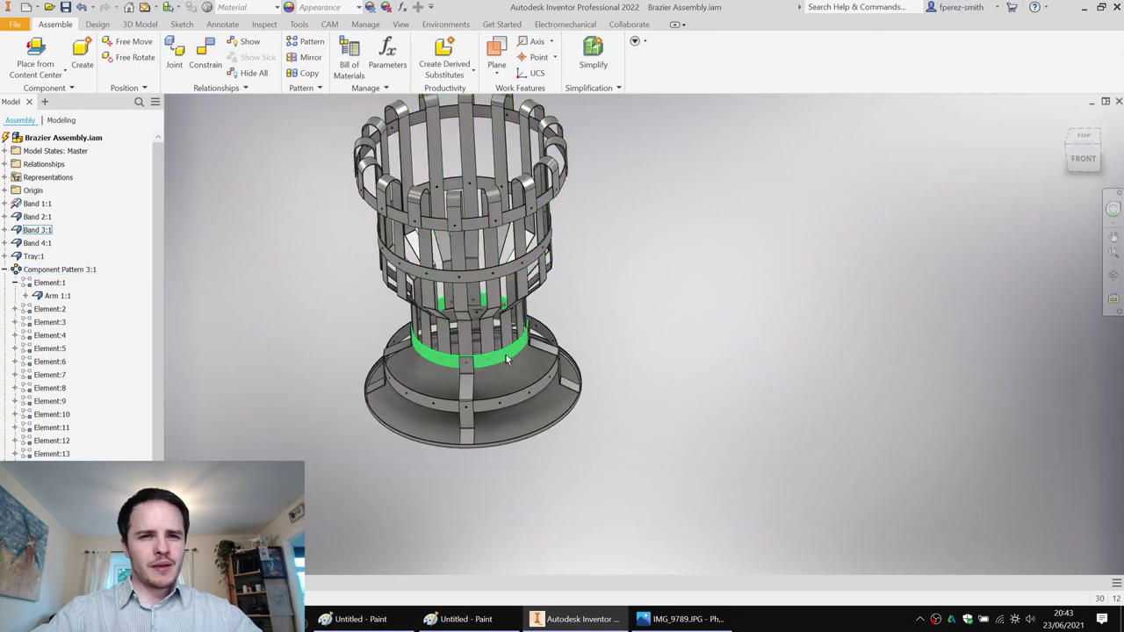
{"action": "scroll", "coordinate": [527, 400], "scroll_direction": "up", "scroll_amount": 3}
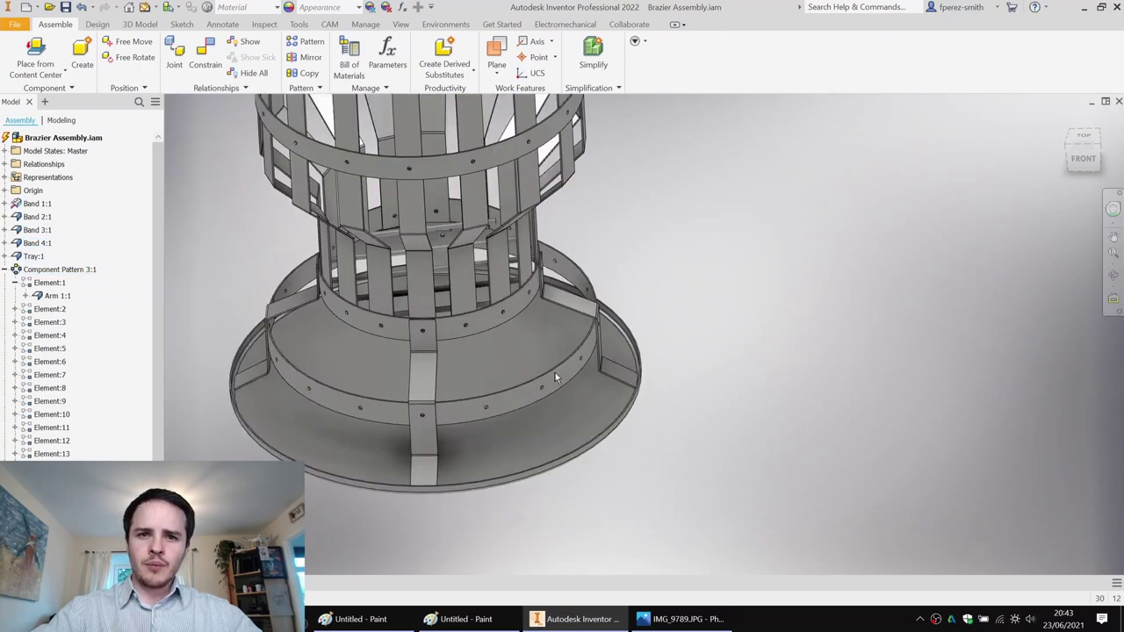
{"action": "scroll", "coordinate": [529, 392], "scroll_direction": "up", "scroll_amount": 3}
{"action": "middle_click_drag", "start_coordinate": [529, 393], "coordinate": [637, 347]}
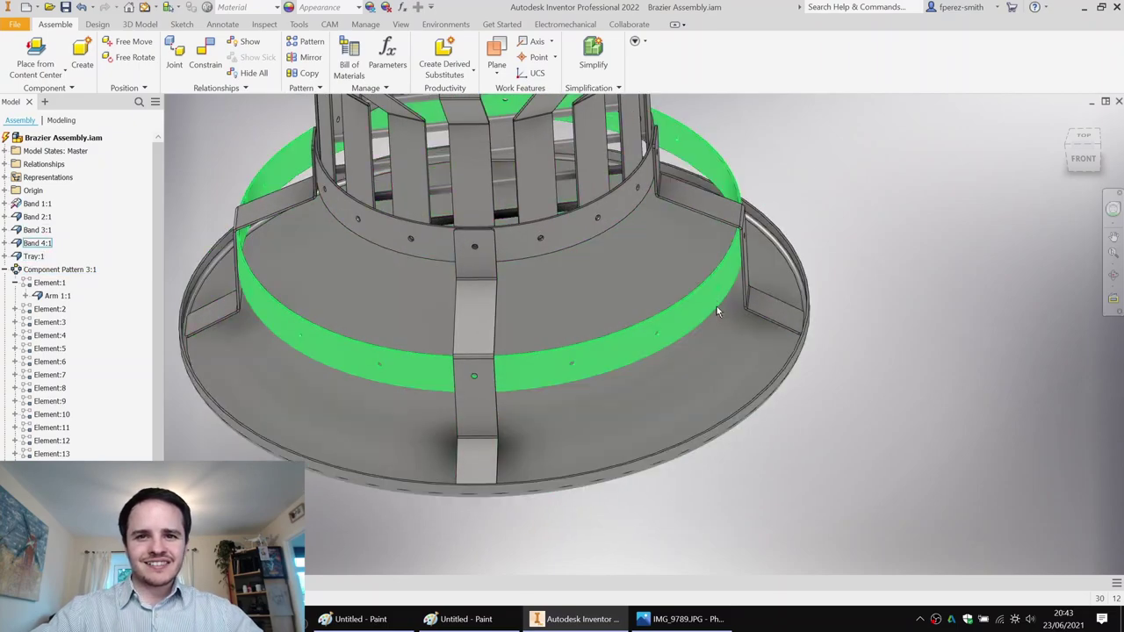
{"action": "middle_click_drag", "start_coordinate": [945, 229], "coordinate": [307, 589], "text": "shift"}
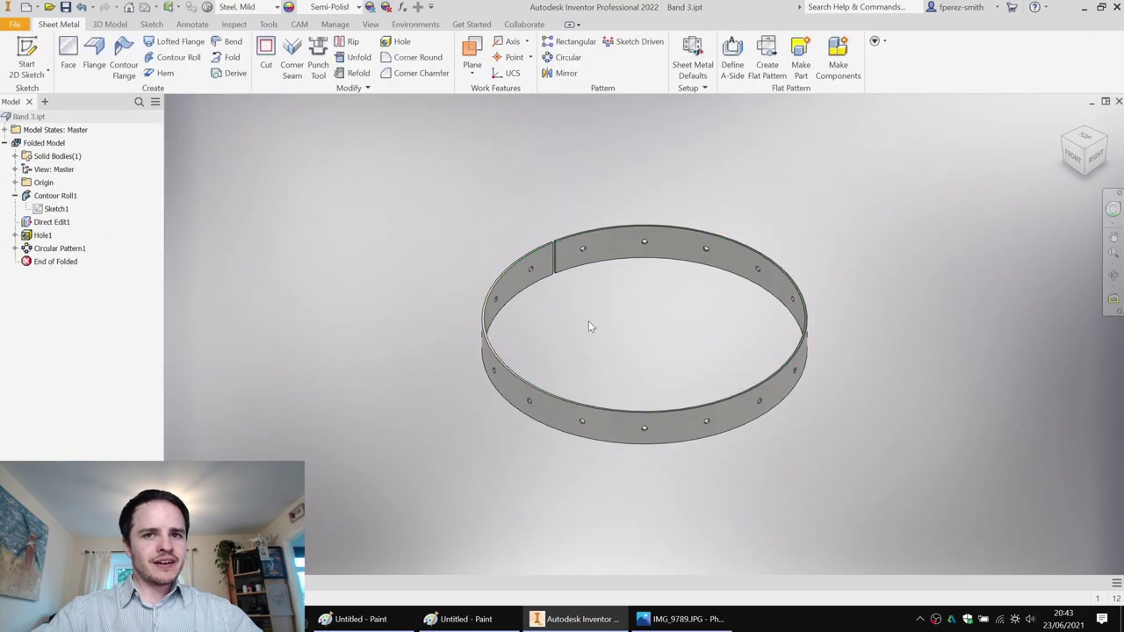
{"action": "left_click", "coordinate": [15, 23]}
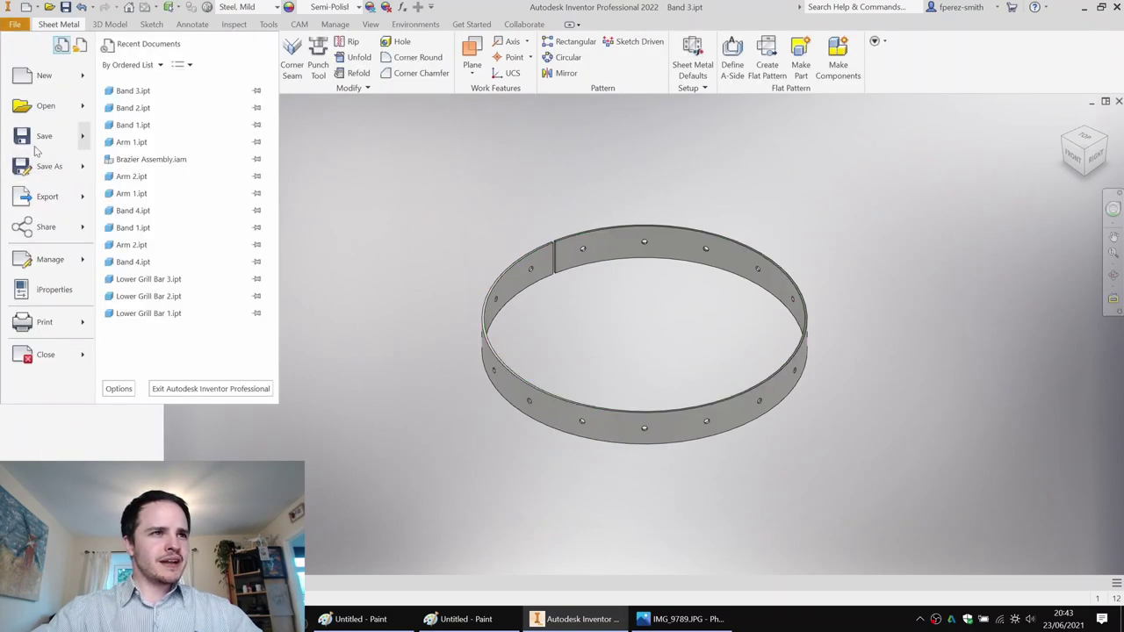
{"action": "left_click", "coordinate": [49, 172]}
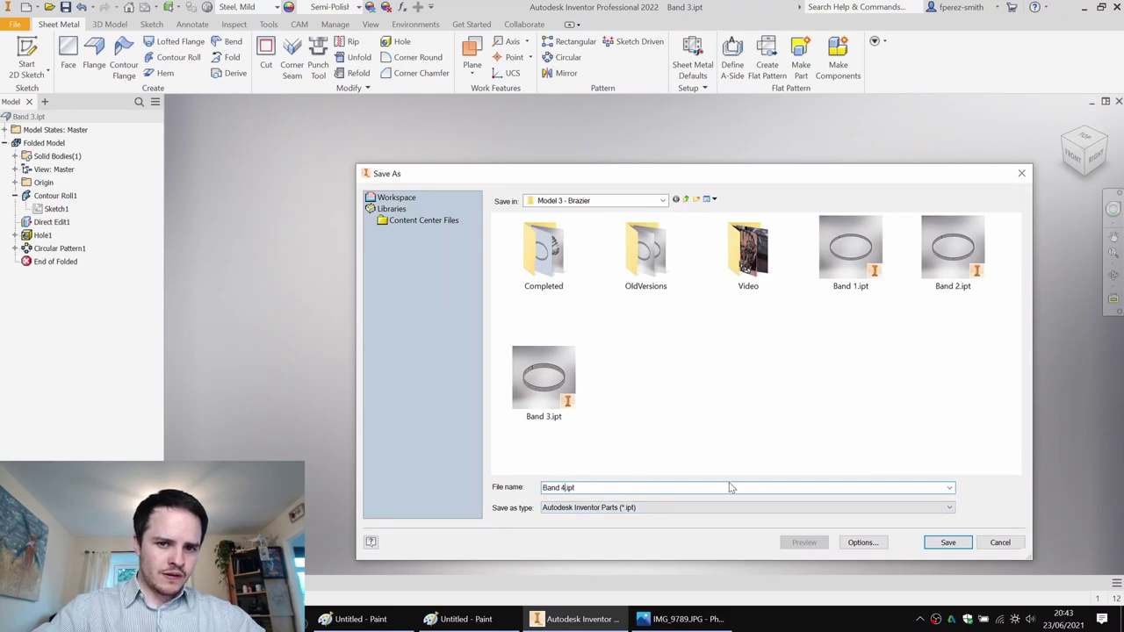
{"action": "key", "text": "Return"}
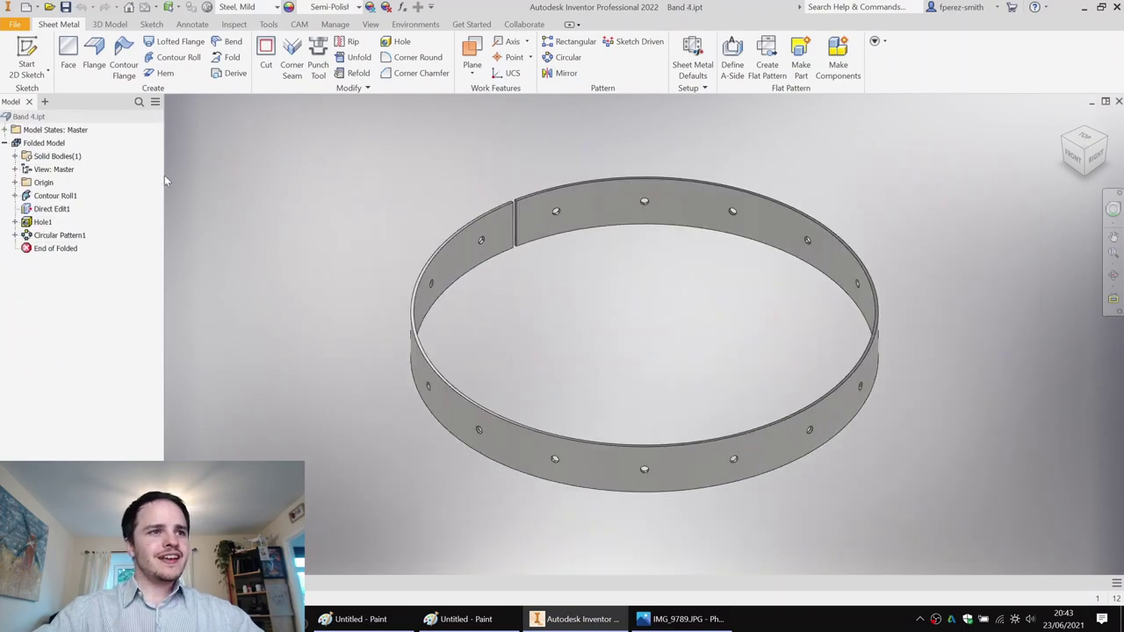
In Band 4, set the contour roll sketch's horizontal dimension to 335 mm / 2 and finish the sketch.
{"action": "left_click", "coordinate": [15, 196]}
{"action": "double_click", "coordinate": [52, 210]}
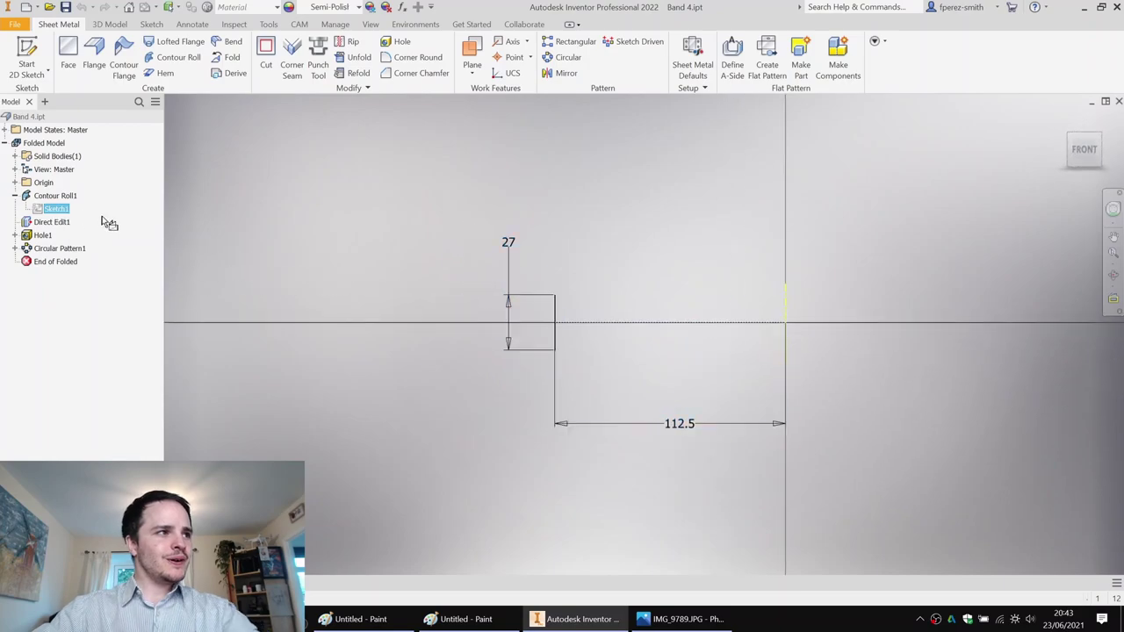
{"action": "double_click", "coordinate": [423, 331]}
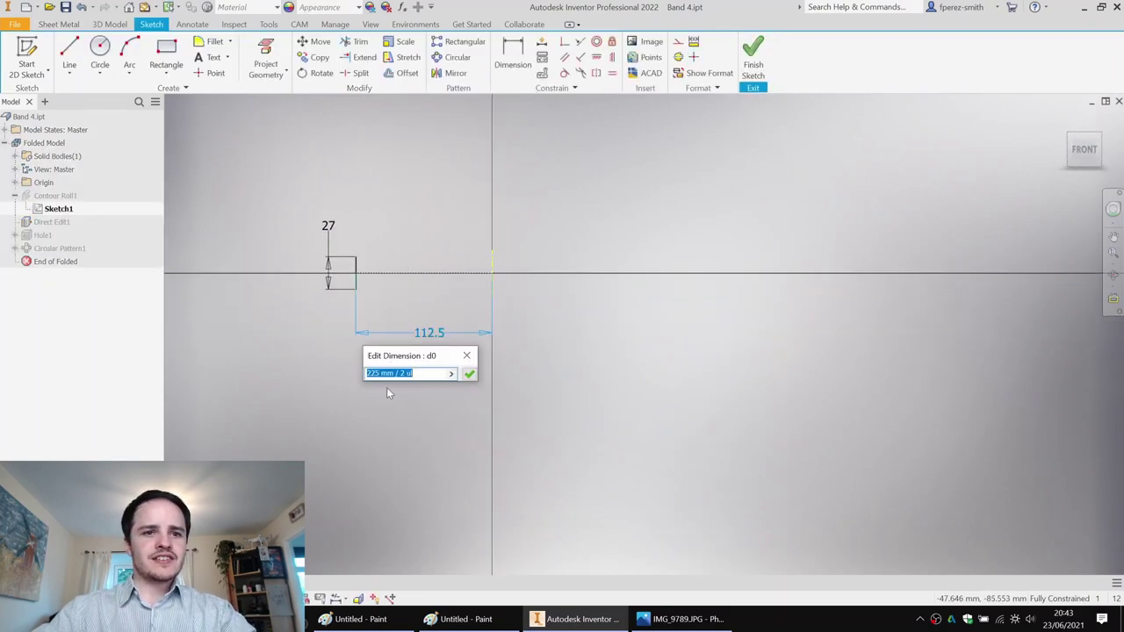
{"action": "type", "text": "335"}
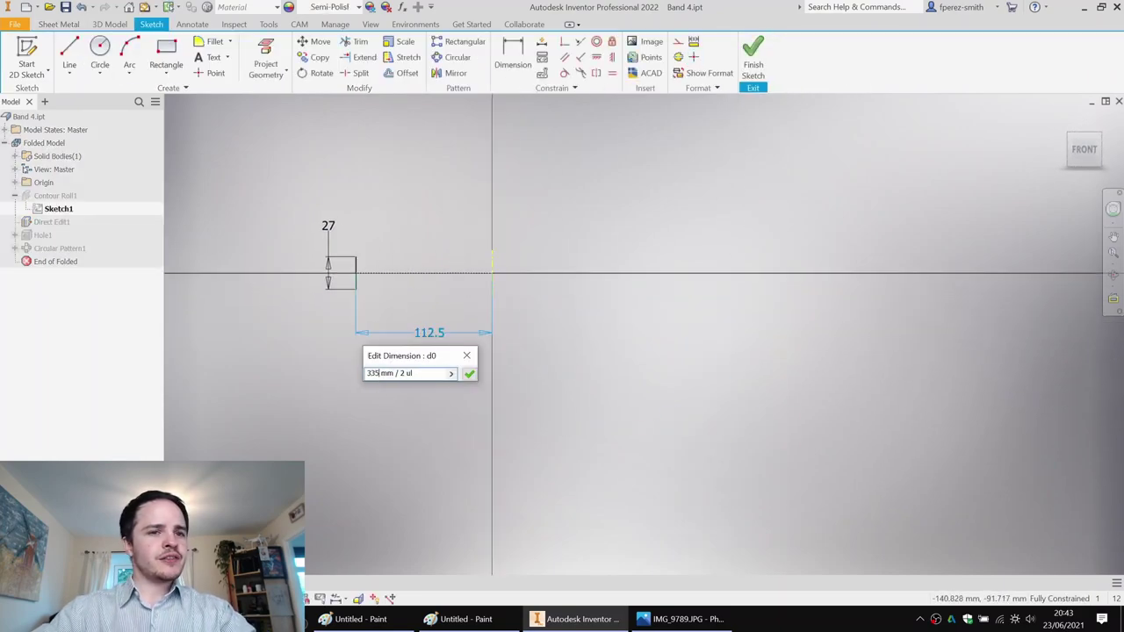
{"action": "key", "text": "Return"}
{"action": "left_click", "coordinate": [753, 58]}
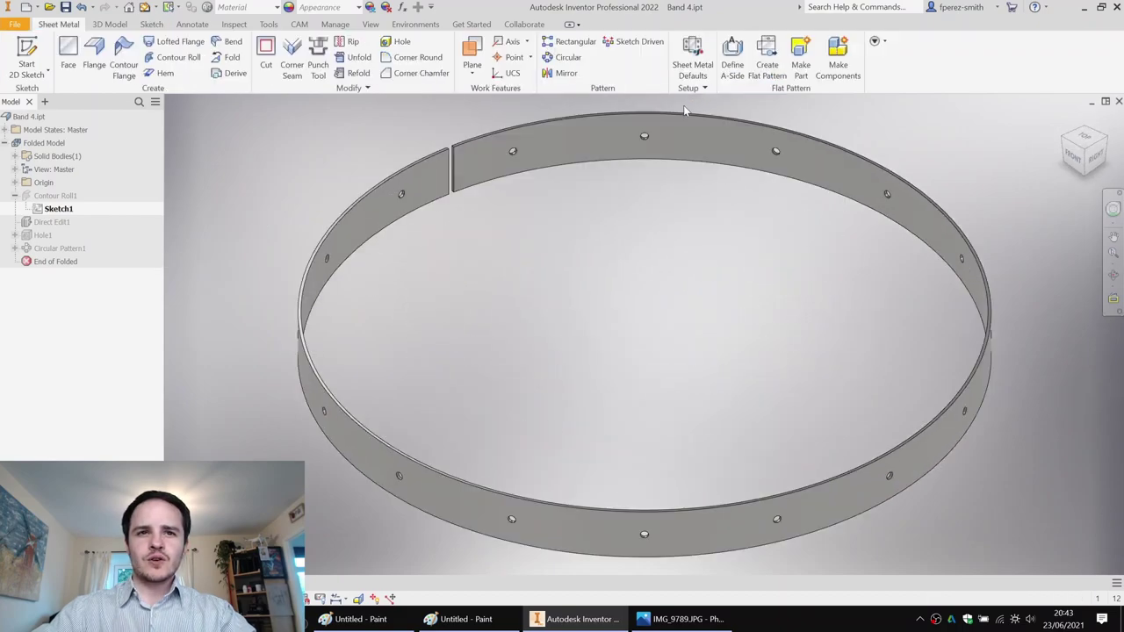
Set the circular pattern of holes in Band 4 to 4 occurrences over 360 degrees and close the part.
{"action": "double_click", "coordinate": [49, 249]}
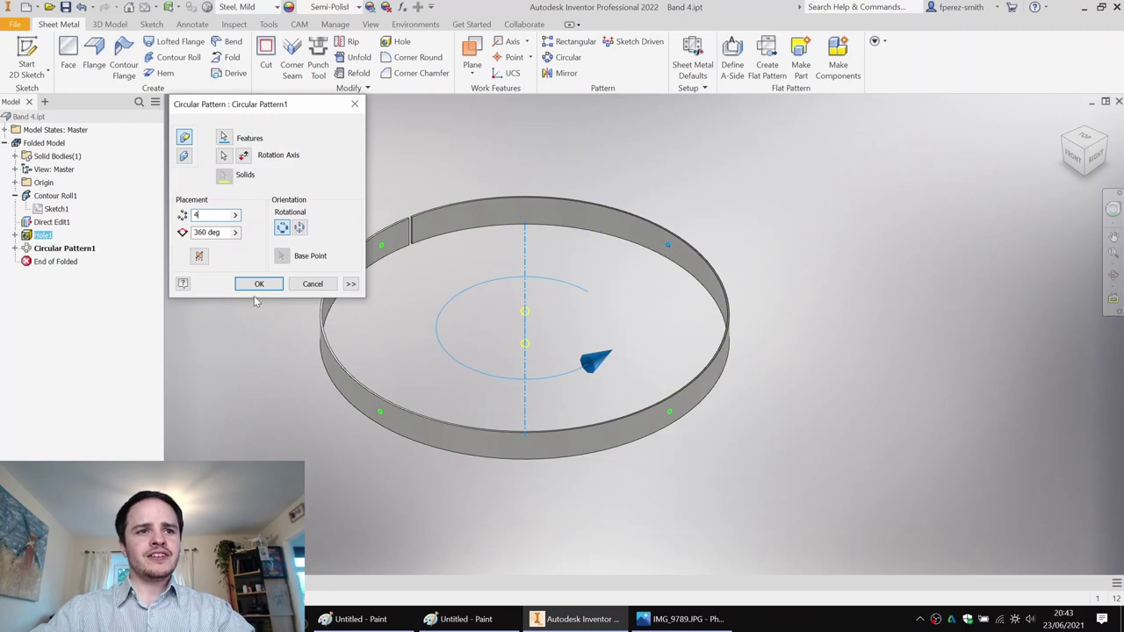
{"action": "left_click", "coordinate": [255, 283]}
{"action": "mouse_move", "coordinate": [313, 254]}
{"action": "middle_mouse_down", "text": "shift"}
{"action": "mouse_move", "coordinate": [427, 213]}
{"action": "mouse_move", "coordinate": [313, 253]}
{"action": "middle_mouse_up", "text": "shift"}
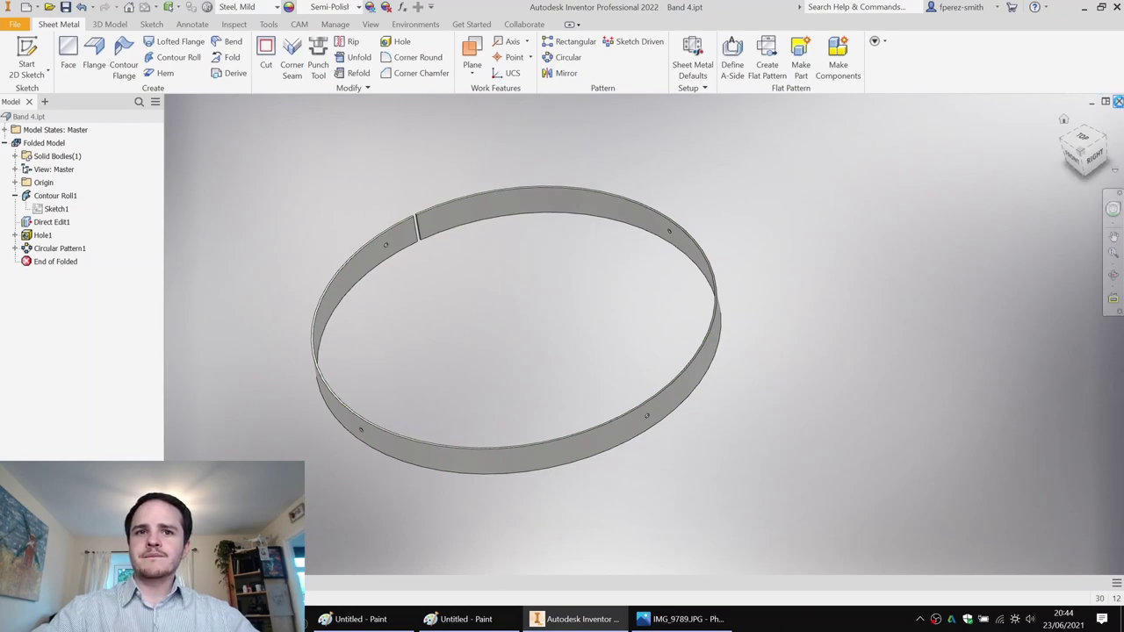
{"action": "left_click", "coordinate": [1118, 102]}
Review Bands 1 to 4 in the brazier assembly by highlighting all four together, and clear the selection.
{"action": "scroll", "coordinate": [831, 264], "scroll_direction": "down", "scroll_amount": 2}
{"action": "middle_click_drag", "start_coordinate": [791, 248], "coordinate": [708, 386]}
{"action": "scroll", "coordinate": [708, 386], "scroll_direction": "down", "scroll_amount": 3}
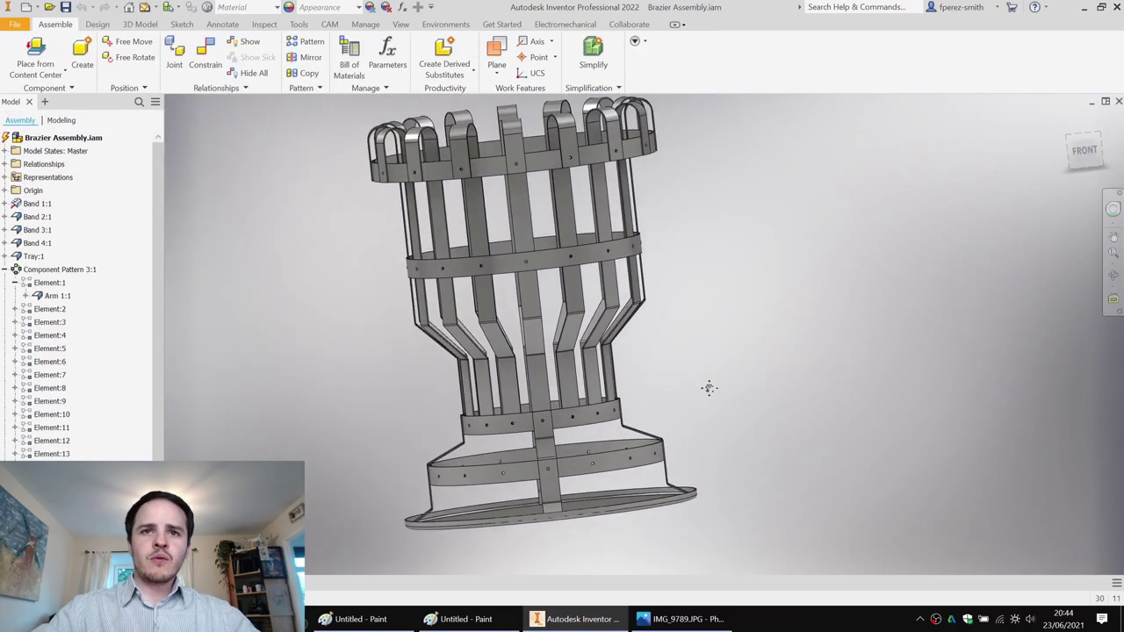
{"action": "left_click", "coordinate": [596, 158]}
{"action": "left_click", "coordinate": [590, 259], "text": "ctrl"}
{"action": "left_click", "coordinate": [571, 413], "text": "ctrl"}
{"action": "left_click", "coordinate": [568, 463], "text": "ctrl"}
{"action": "middle_click_drag", "start_coordinate": [656, 204], "coordinate": [697, 208], "text": "shift"}
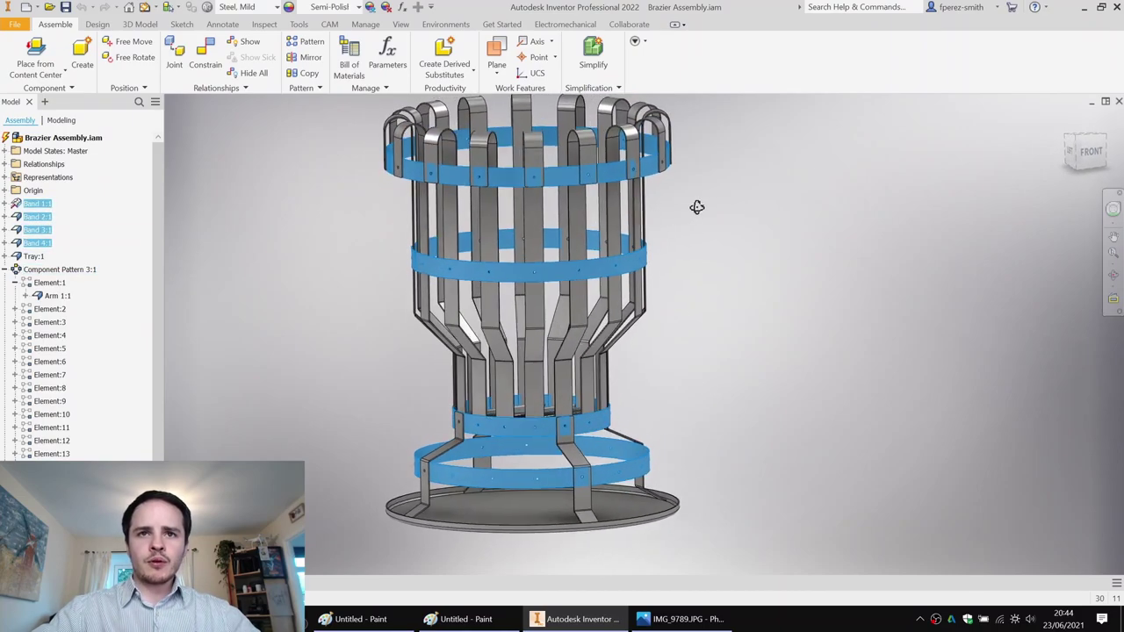
{"action": "key", "text": "Escape"}
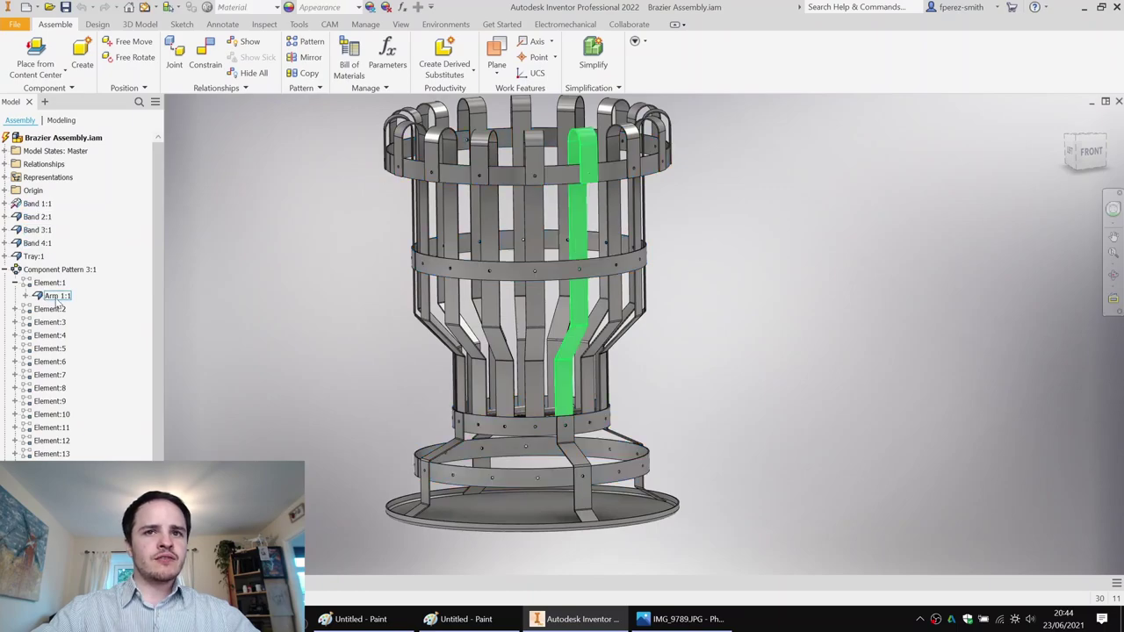
Examine Arm 1 in the assembly, following it from the upper band down through its bends to the lower bands.
{"action": "middle_click_drag", "start_coordinate": [576, 255], "coordinate": [631, 207], "text": "shift"}
{"action": "scroll", "coordinate": [640, 174], "scroll_direction": "up", "scroll_amount": 6}
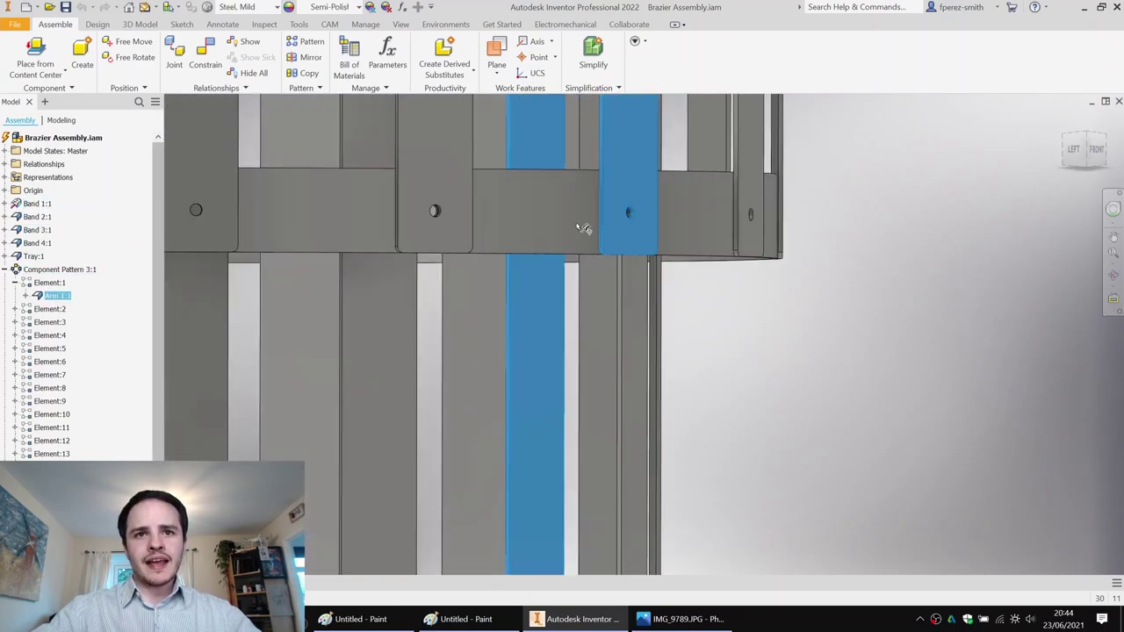
{"action": "scroll", "coordinate": [590, 224], "scroll_direction": "down", "scroll_amount": 3}
{"action": "middle_click_drag", "start_coordinate": [594, 296], "coordinate": [547, 119]}
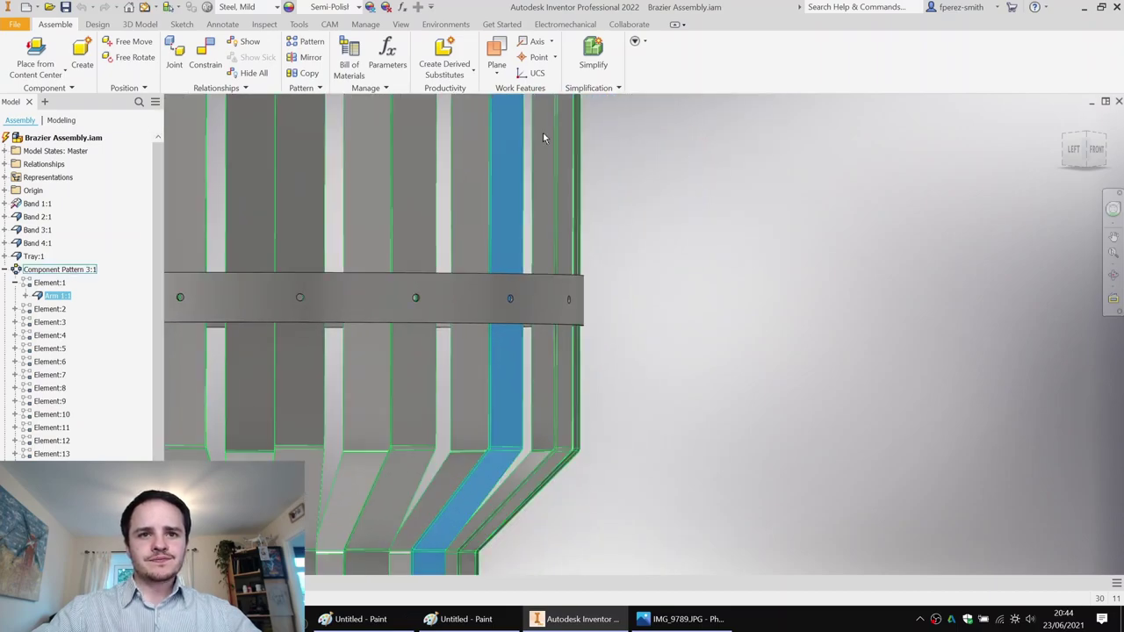
{"action": "middle_click_drag", "start_coordinate": [507, 292], "coordinate": [509, 186]}
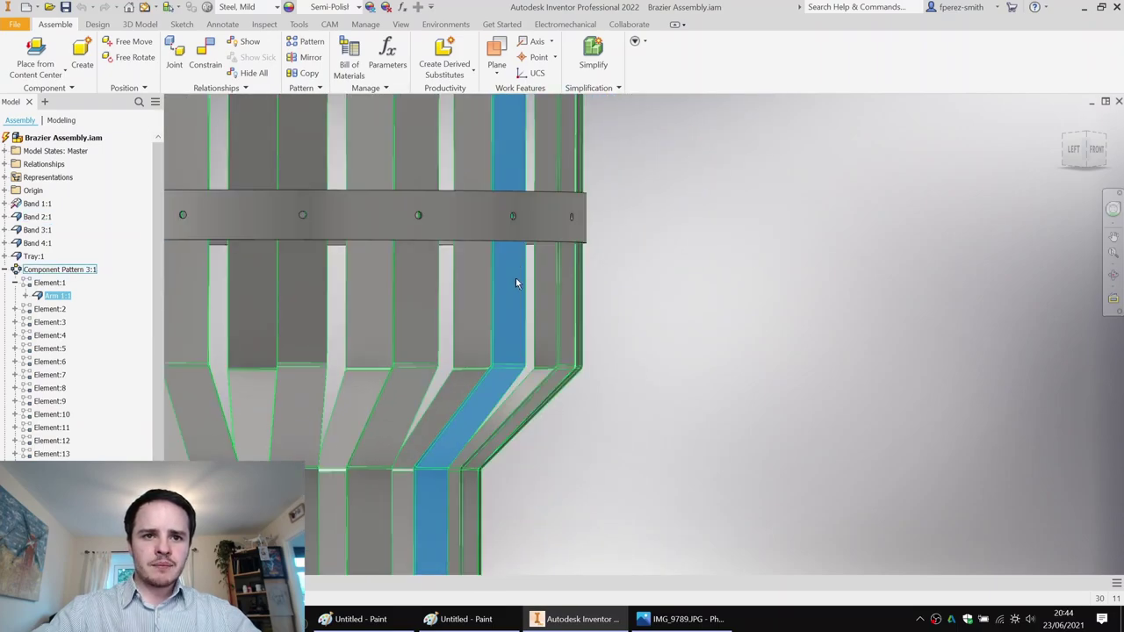
{"action": "middle_click_drag", "start_coordinate": [510, 319], "coordinate": [507, 172]}
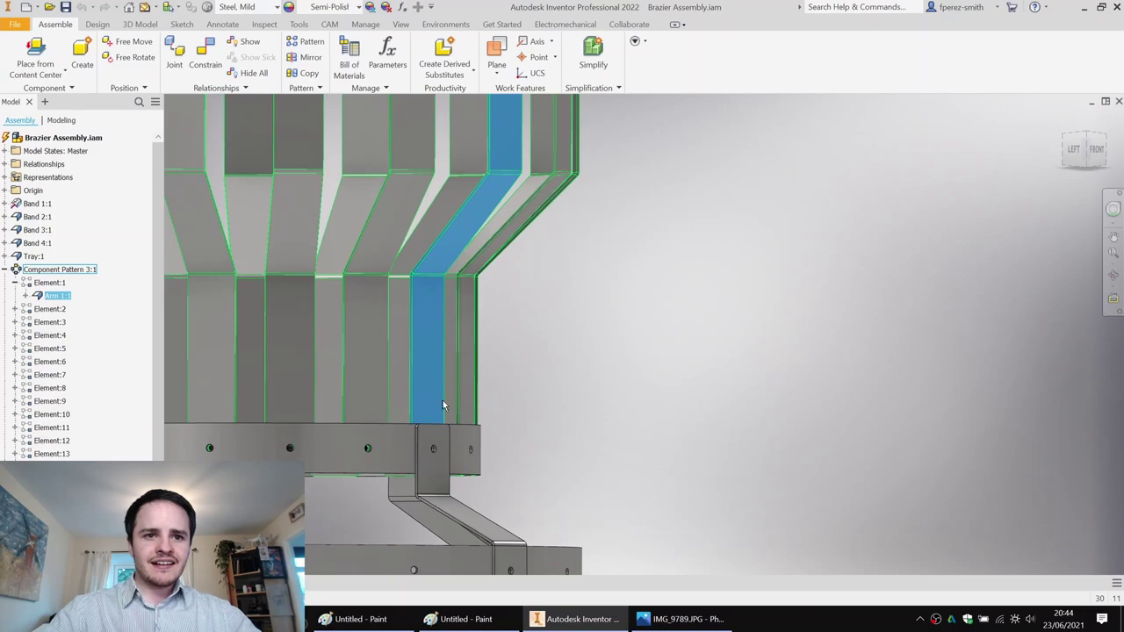
{"action": "middle_click_drag", "start_coordinate": [443, 402], "coordinate": [454, 267]}
{"action": "middle_click_drag", "start_coordinate": [418, 331], "coordinate": [410, 264]}
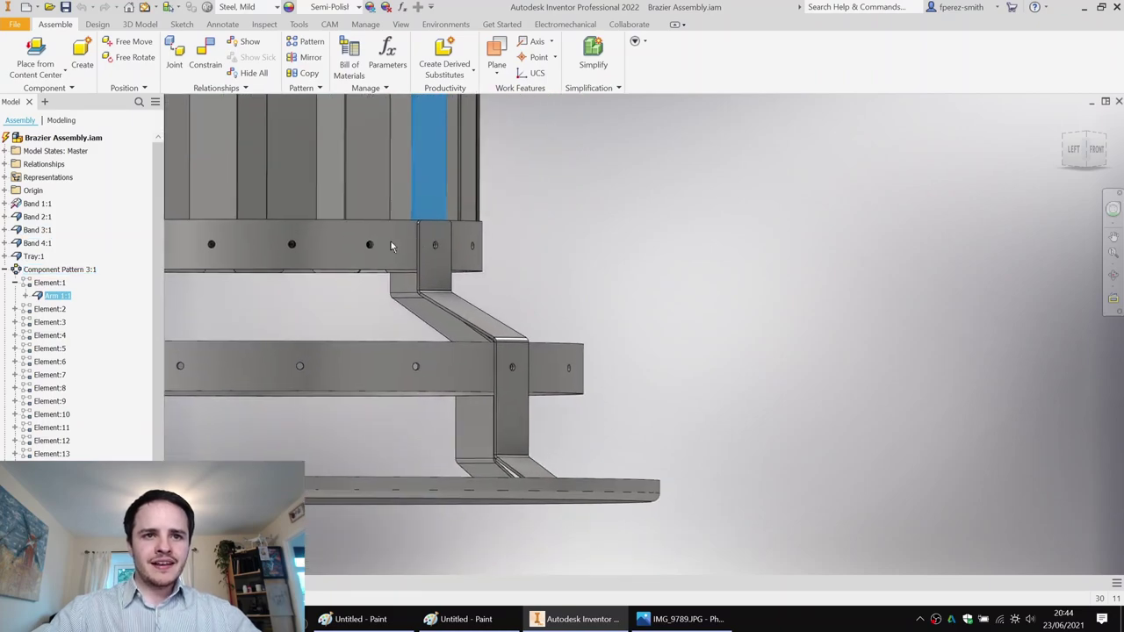
Examine the legs joining Band 3 and Band 4 to the tray, and look over the upper part of the brazier.
{"action": "middle_click_drag", "start_coordinate": [468, 322], "coordinate": [524, 237], "text": "shift"}
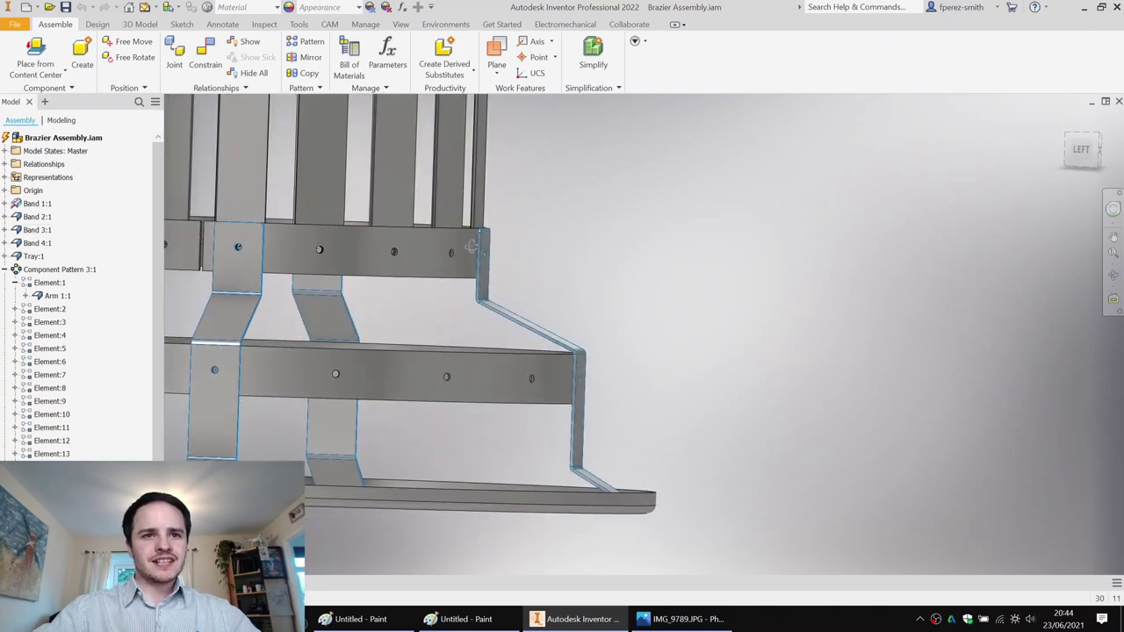
{"action": "key", "text": "F6"}
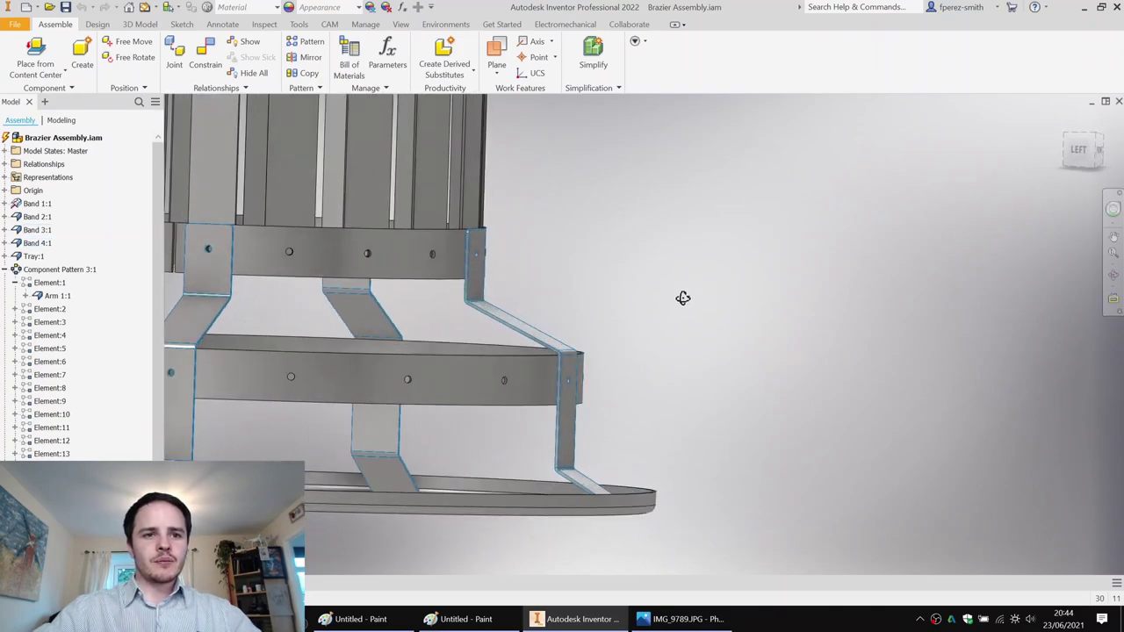
{"action": "middle_click_drag", "start_coordinate": [642, 286], "coordinate": [652, 313]}
{"action": "left_click", "coordinate": [732, 237]}
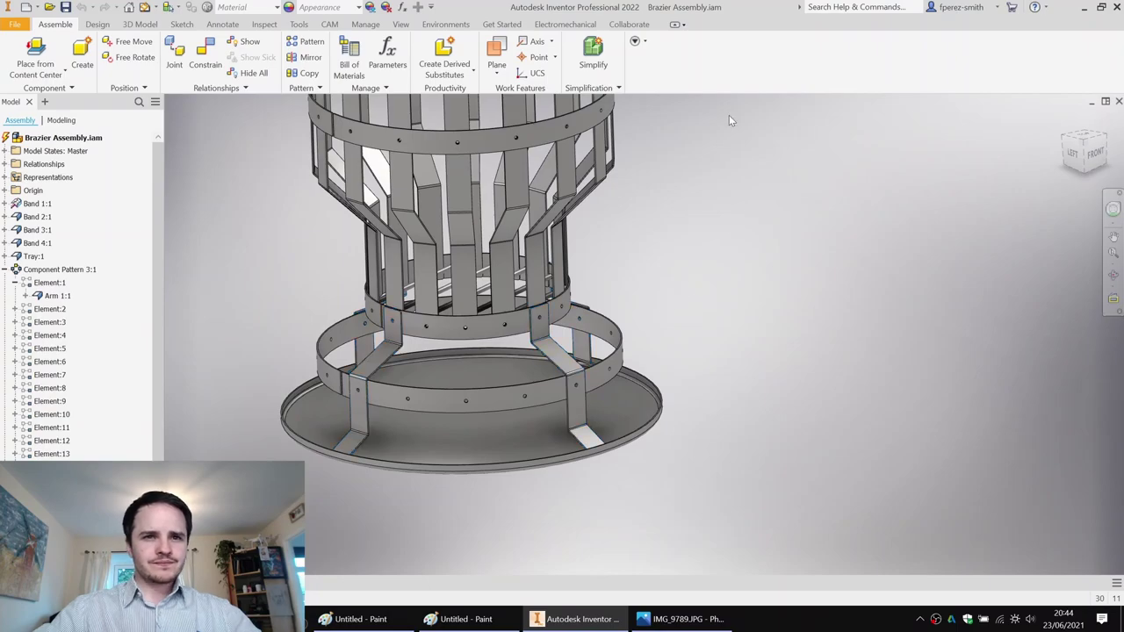
{"action": "middle_click_drag", "start_coordinate": [716, 156], "coordinate": [664, 239]}
{"action": "middle_click_drag", "start_coordinate": [626, 129], "coordinate": [613, 249]}
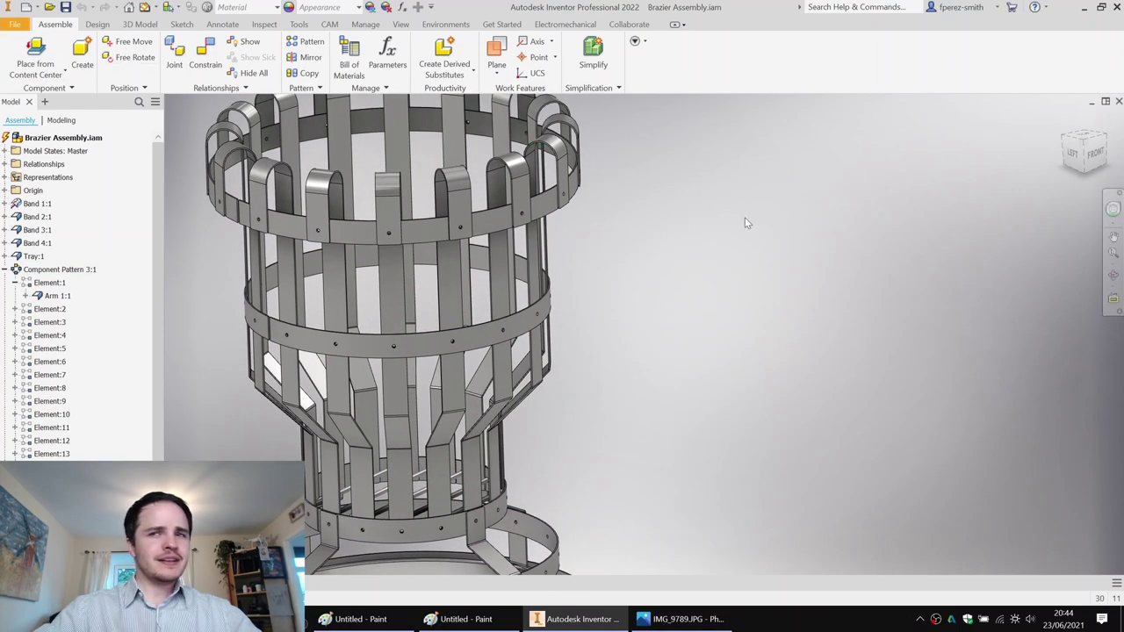
Create a new part from the Sheet Metal (mm) template and start a sketch on the front plane.
{"action": "left_click", "coordinate": [15, 23]}
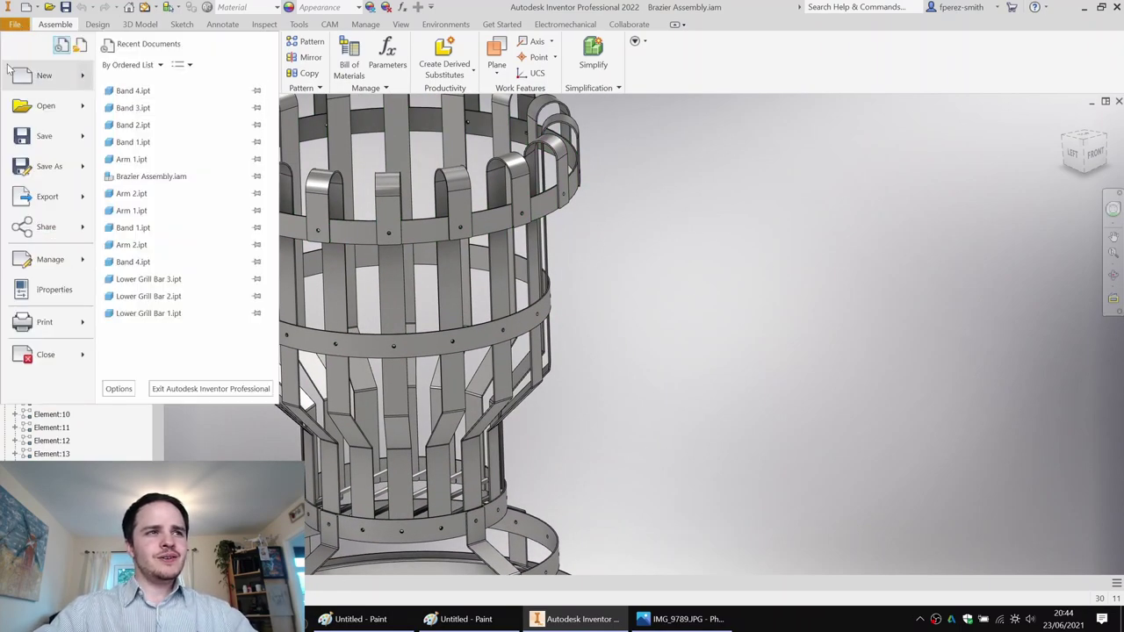
{"action": "left_click", "coordinate": [35, 75]}
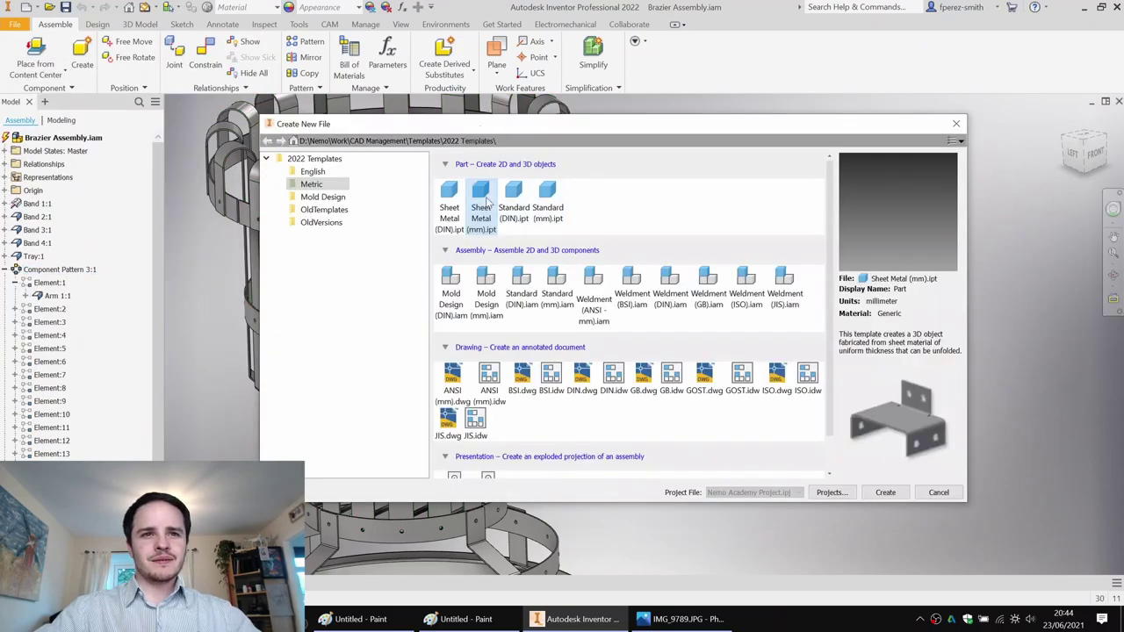
{"action": "double_click", "coordinate": [487, 201]}
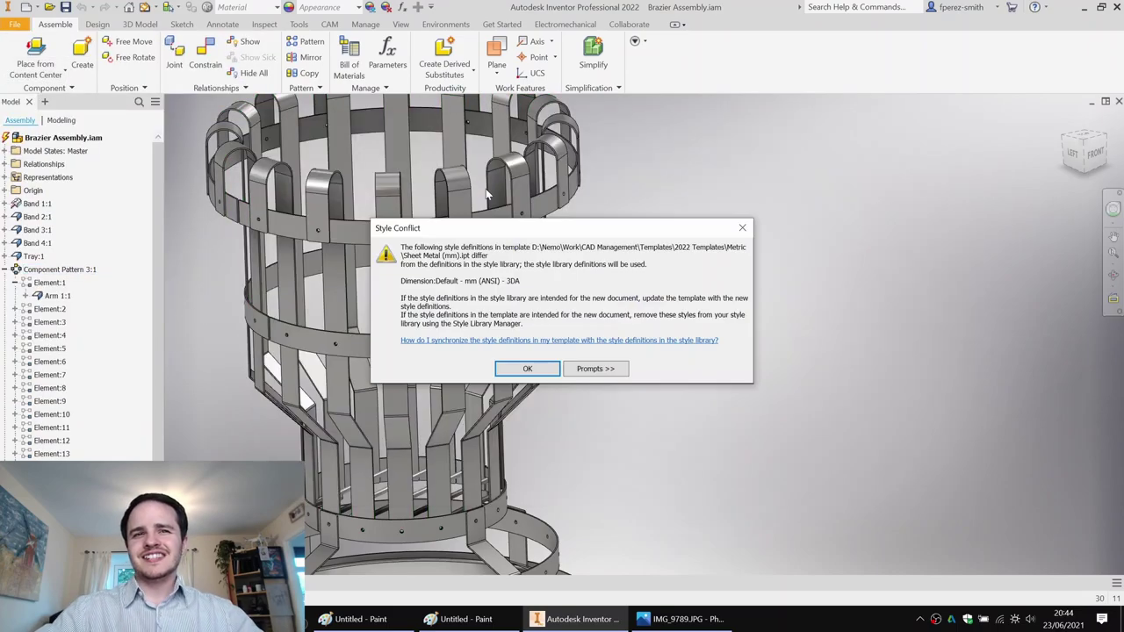
{"action": "left_click", "coordinate": [529, 370]}
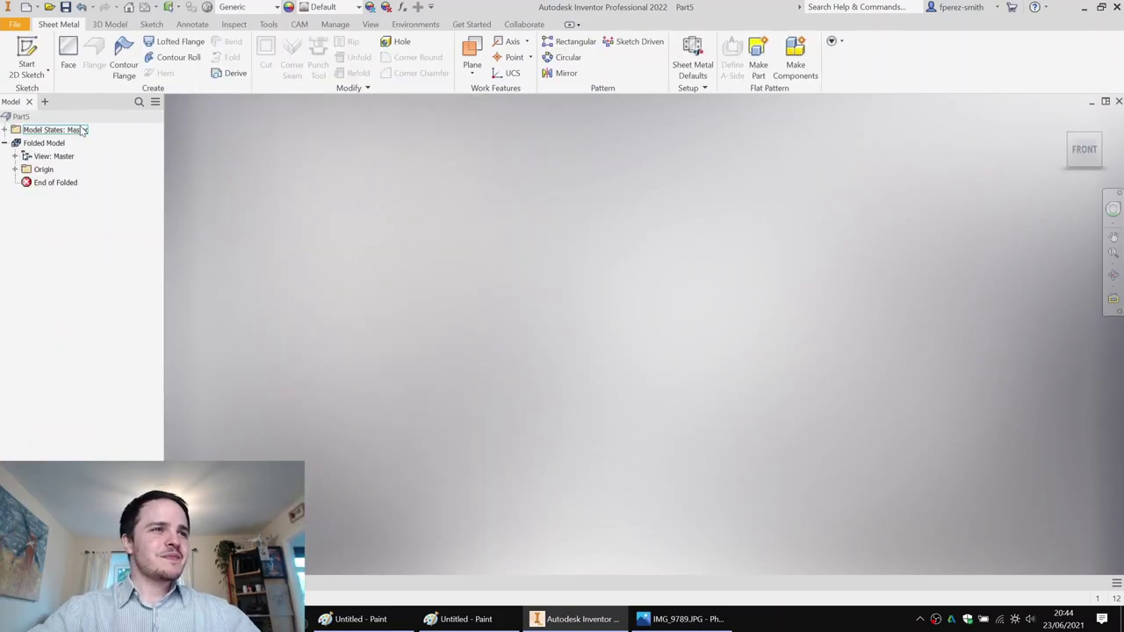
{"action": "left_click", "coordinate": [25, 55]}
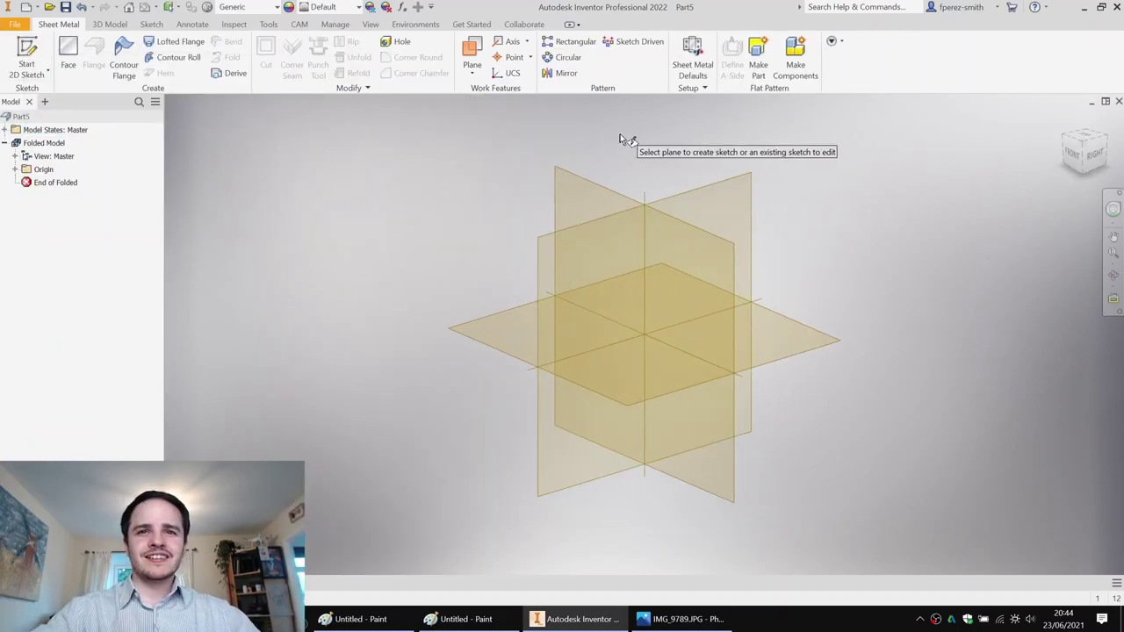
{"action": "left_click", "coordinate": [591, 188]}
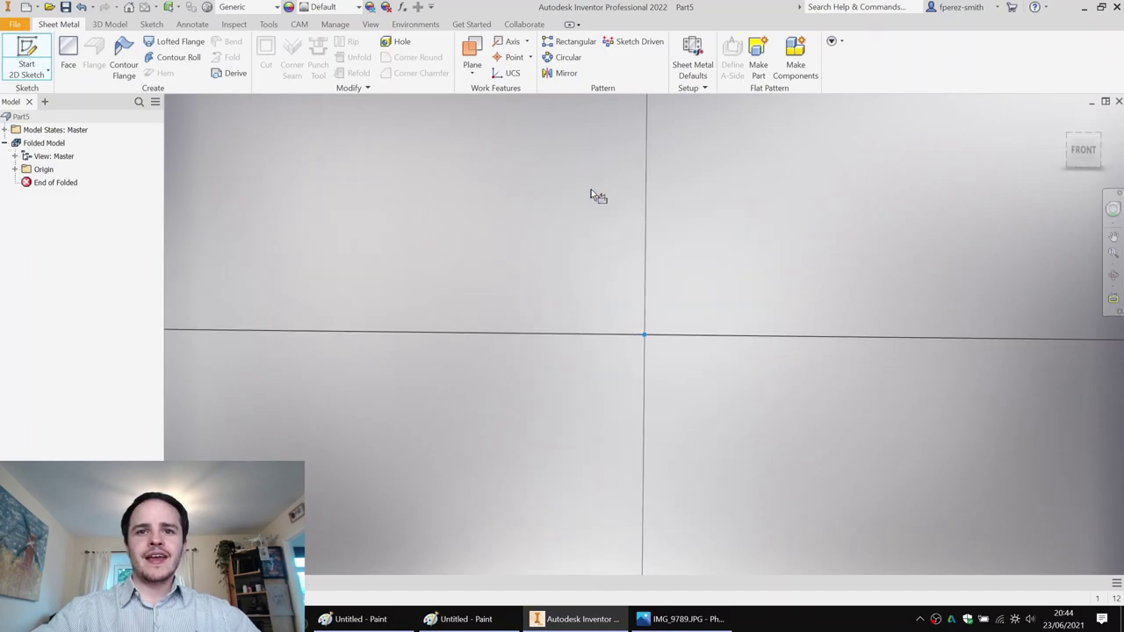
{"action": "middle_click_drag", "start_coordinate": [653, 173], "coordinate": [590, 323]}
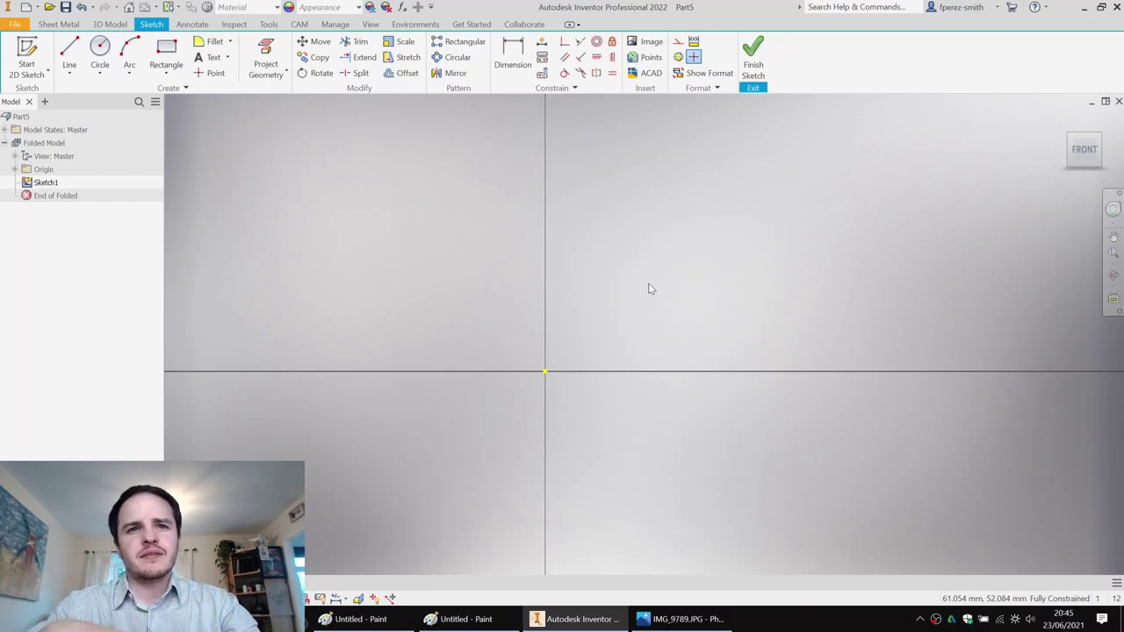
Sketch a 570 mm vertical line upwards from the origin and convert it to construction geometry.
{"action": "key", "text": "l"}
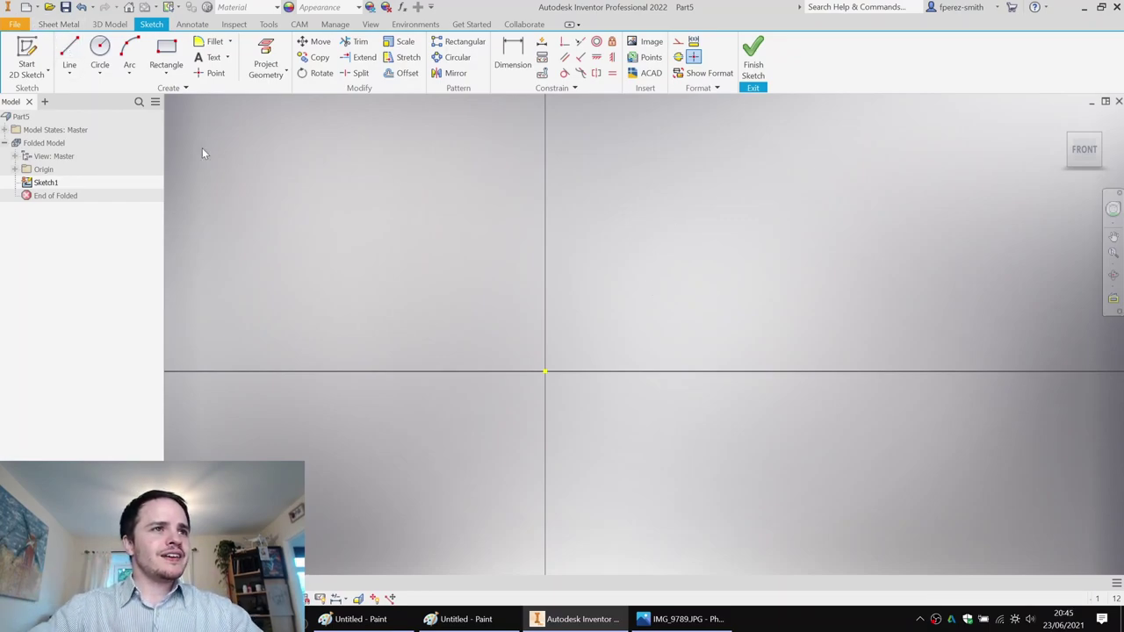
{"action": "left_click", "coordinate": [546, 371]}
{"action": "left_click", "coordinate": [545, 156]}
{"action": "key", "text": "Escape"}
{"action": "left_click", "coordinate": [532, 253]}
{"action": "left_click", "coordinate": [405, 290]}
{"action": "type", "text": "57"}
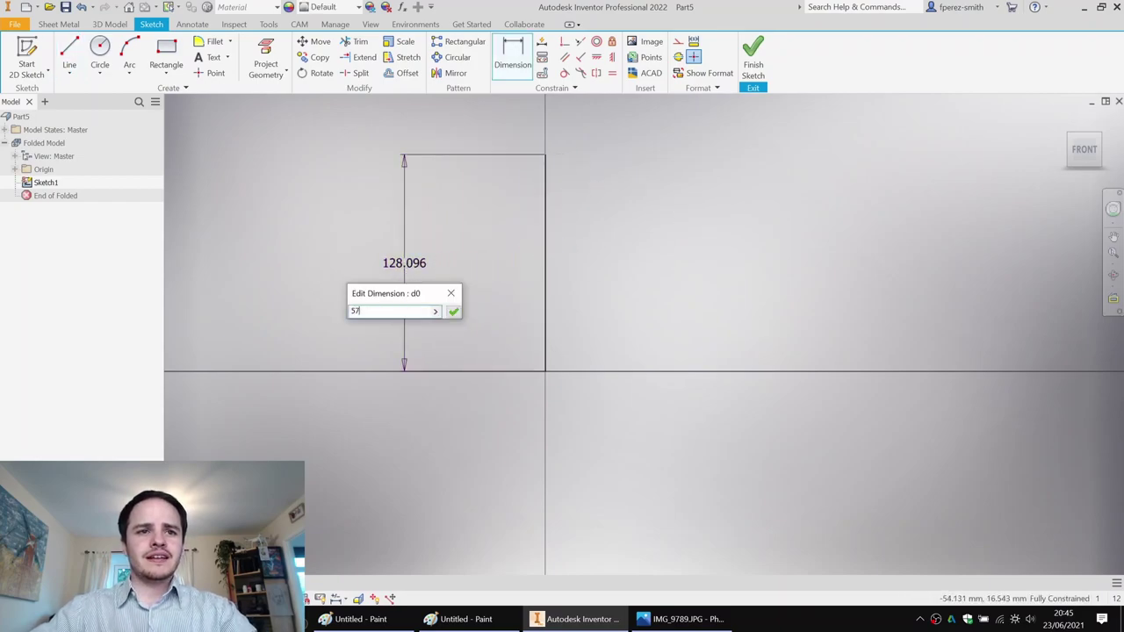
{"action": "type", "text": "0"}
{"action": "key", "text": "Return"}
{"action": "right_click", "coordinate": [486, 296]}
{"action": "left_click", "coordinate": [555, 295]}
{"action": "middle_click_drag", "start_coordinate": [621, 167], "coordinate": [590, 281]}
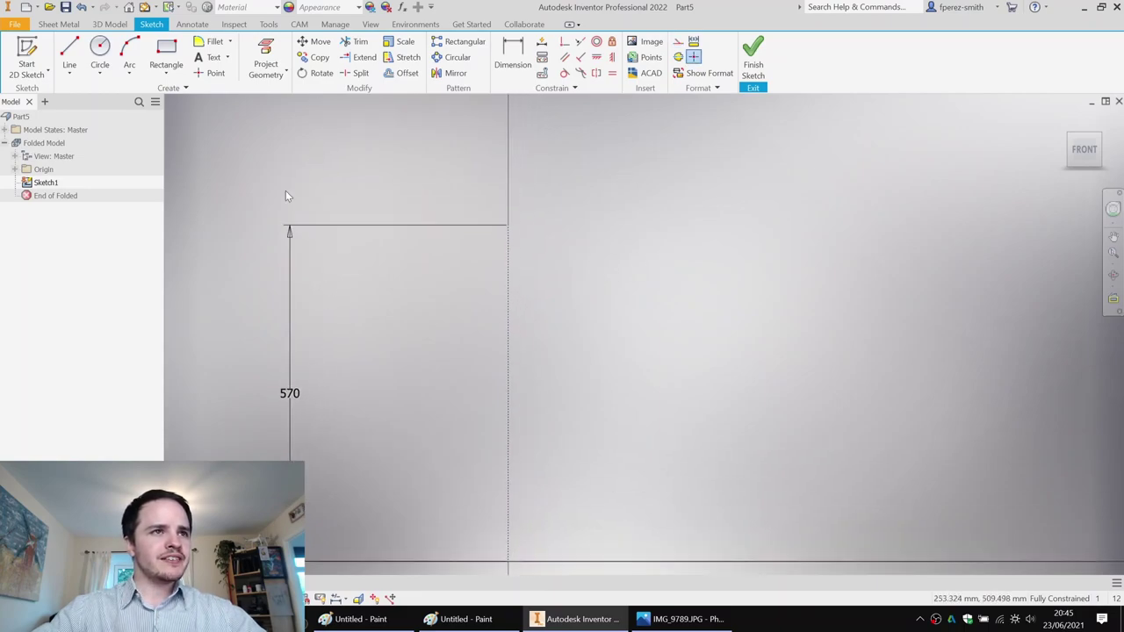
Draw four separate horizontal rectangles one below another, each starting on the vertical construction line and extending to its right side.
{"action": "left_click", "coordinate": [166, 53]}
{"action": "left_click", "coordinate": [508, 242]}
{"action": "left_click", "coordinate": [632, 261]}
{"action": "middle_click_drag", "start_coordinate": [627, 328], "coordinate": [580, 286]}
{"action": "left_click", "coordinate": [460, 288]}
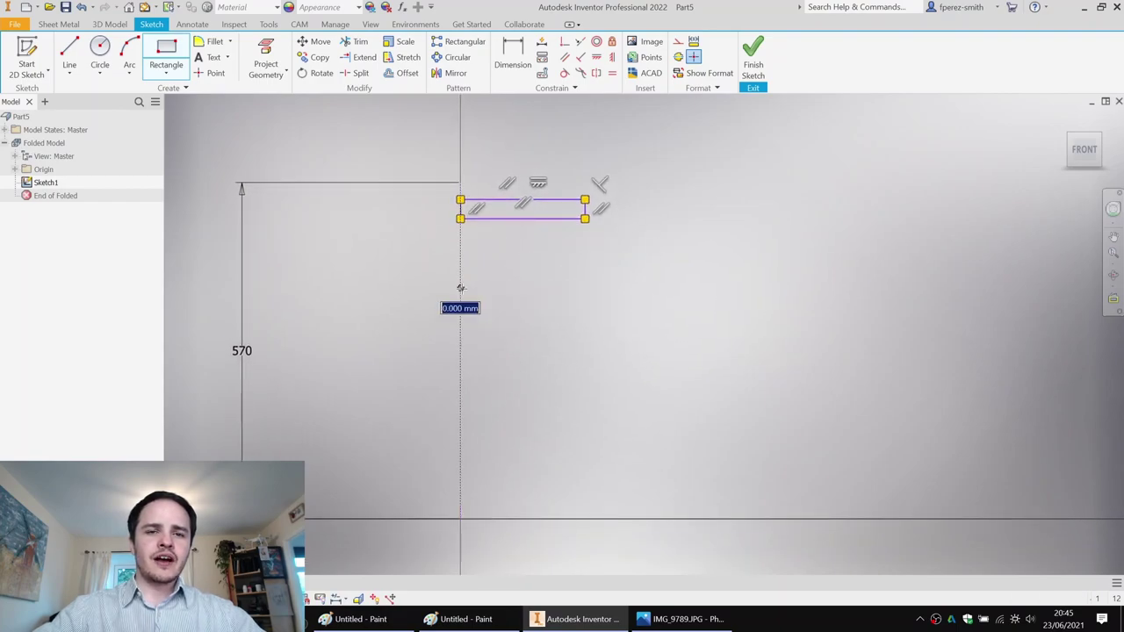
{"action": "left_click", "coordinate": [614, 309]}
{"action": "left_click", "coordinate": [460, 369]}
{"action": "left_click", "coordinate": [537, 384]}
{"action": "left_click", "coordinate": [461, 452]}
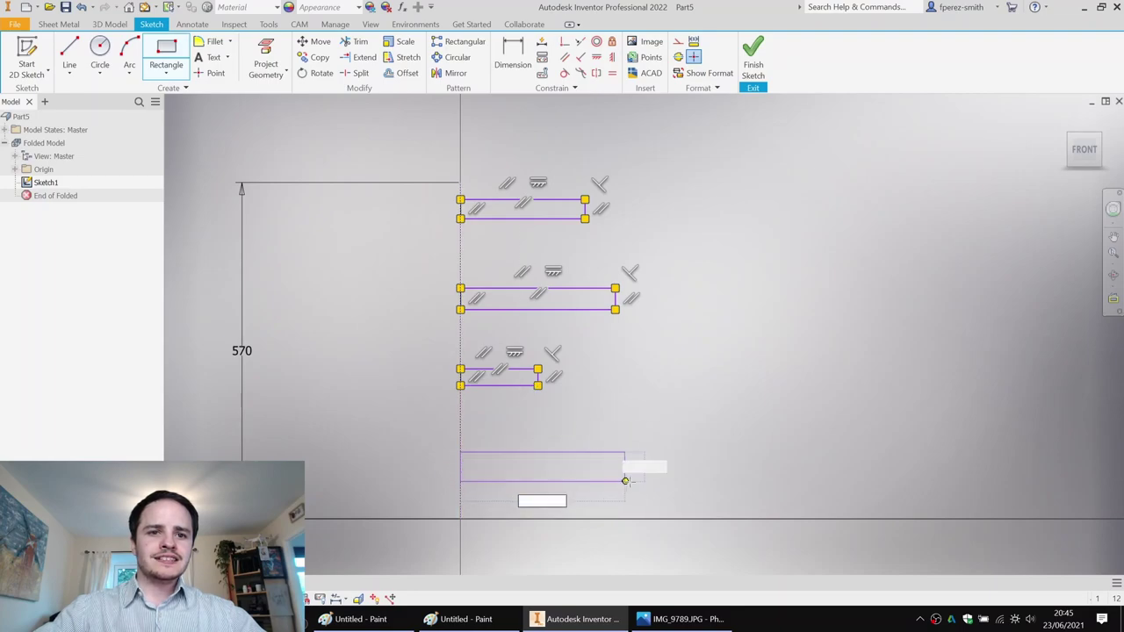
{"action": "left_click", "coordinate": [661, 478]}
{"action": "mouse_move", "coordinate": [546, 235]}
{"action": "middle_mouse_down"}
{"action": "mouse_move", "coordinate": [520, 162]}
{"action": "mouse_move", "coordinate": [534, 239]}
{"action": "middle_mouse_up"}
Apply equal constraints to the outer vertical edges so all four rectangles share the same height.
{"action": "left_click", "coordinate": [612, 73]}
{"action": "left_click", "coordinate": [573, 222]}
{"action": "left_click", "coordinate": [603, 305]}
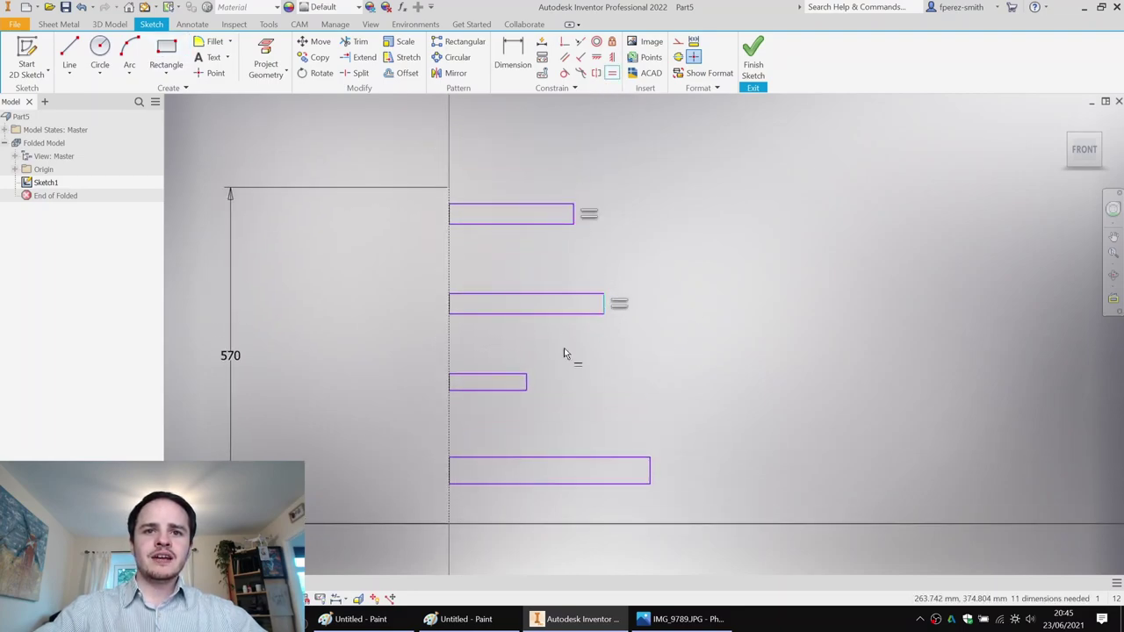
{"action": "left_click", "coordinate": [526, 385]}
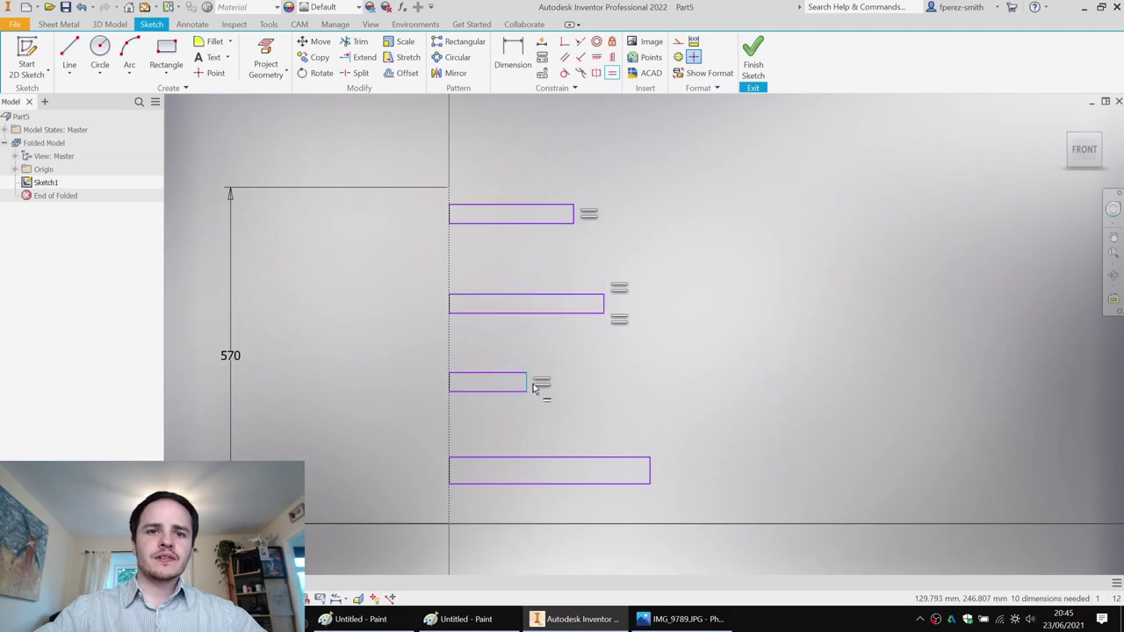
{"action": "left_click", "coordinate": [652, 472]}
{"action": "key", "text": "Escape"}
Dimension the height of the uppermost rectangle as 27 mm.
{"action": "middle_click_drag", "start_coordinate": [613, 266], "coordinate": [612, 312]}
{"action": "key", "text": "d"}
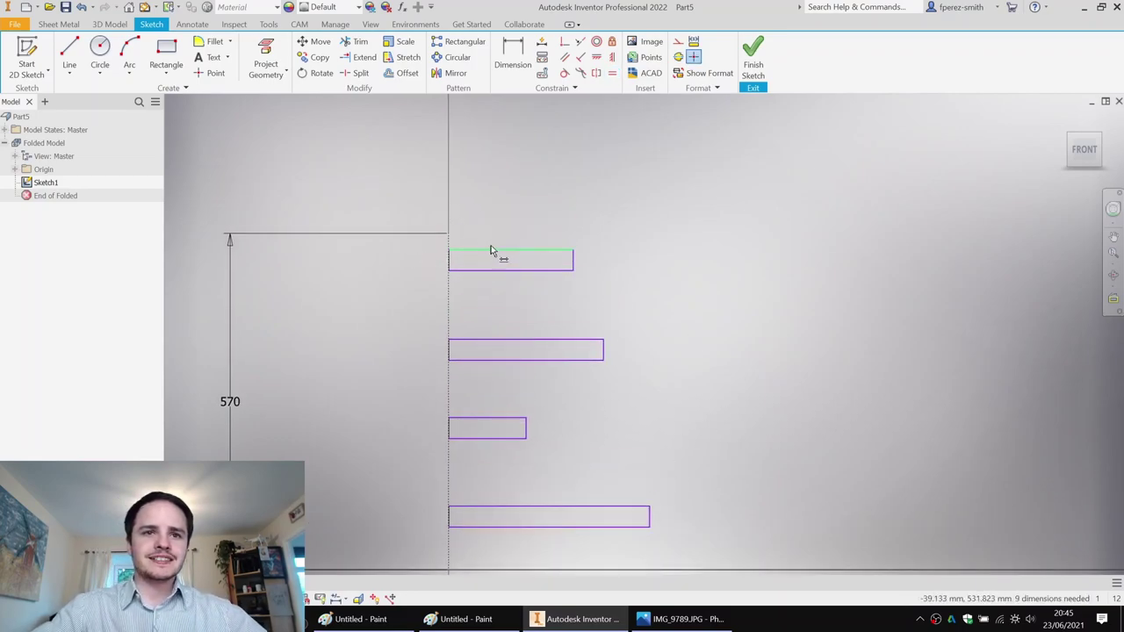
{"action": "left_click", "coordinate": [470, 273]}
{"action": "left_click", "coordinate": [402, 258]}
{"action": "type", "text": "27"}
{"action": "key", "text": "Return"}
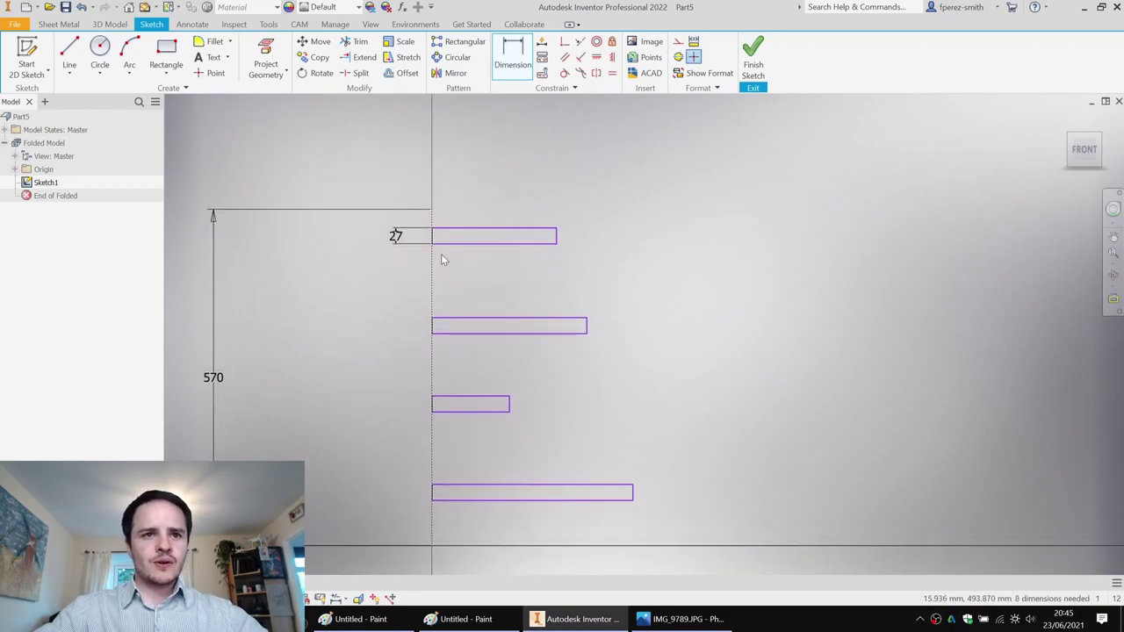
Dimension the width of the uppermost rectangle as 405/2 mm.
{"action": "scroll", "coordinate": [563, 239], "scroll_direction": "down", "scroll_amount": 3}
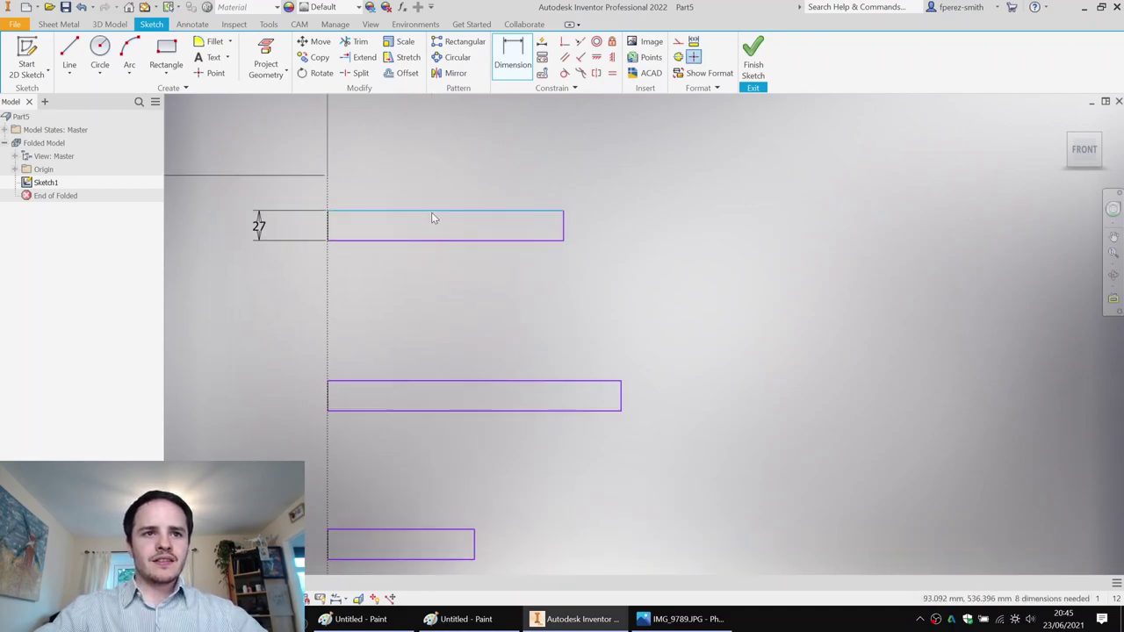
{"action": "left_click", "coordinate": [431, 212]}
{"action": "left_click", "coordinate": [433, 198]}
{"action": "type", "text": "405/"}
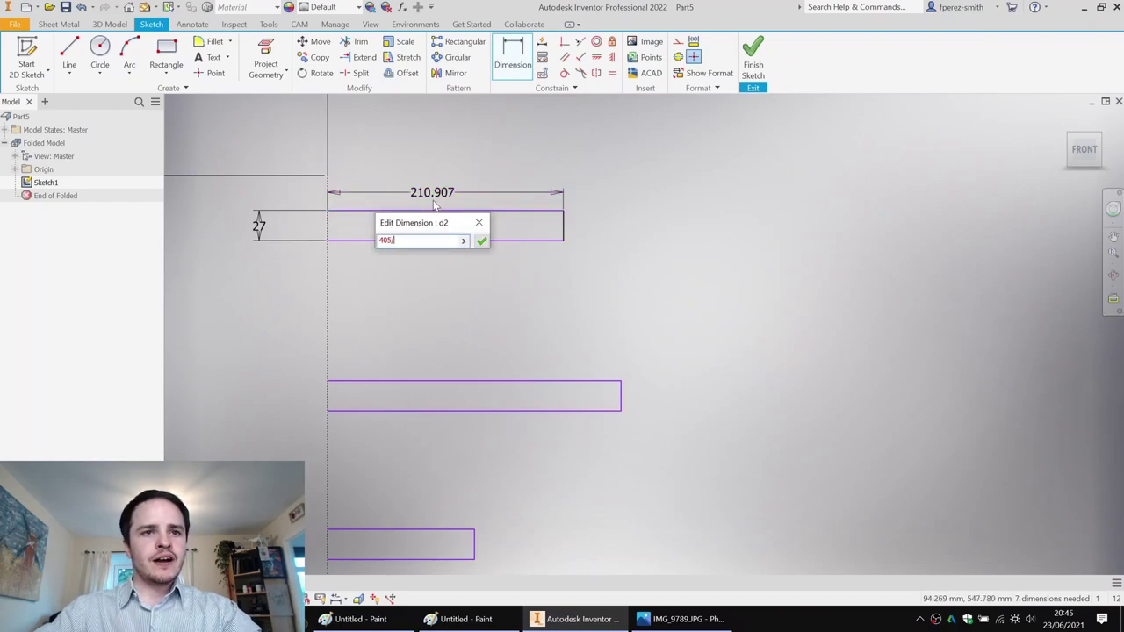
{"action": "type", "text": "2"}
{"action": "key", "text": "Return"}
Dimension the widths of the second and third rectangles from the top as 335/2 mm and 225/2 mm.
{"action": "middle_click_drag", "start_coordinate": [458, 365], "coordinate": [434, 313]}
{"action": "left_click", "coordinate": [430, 299]}
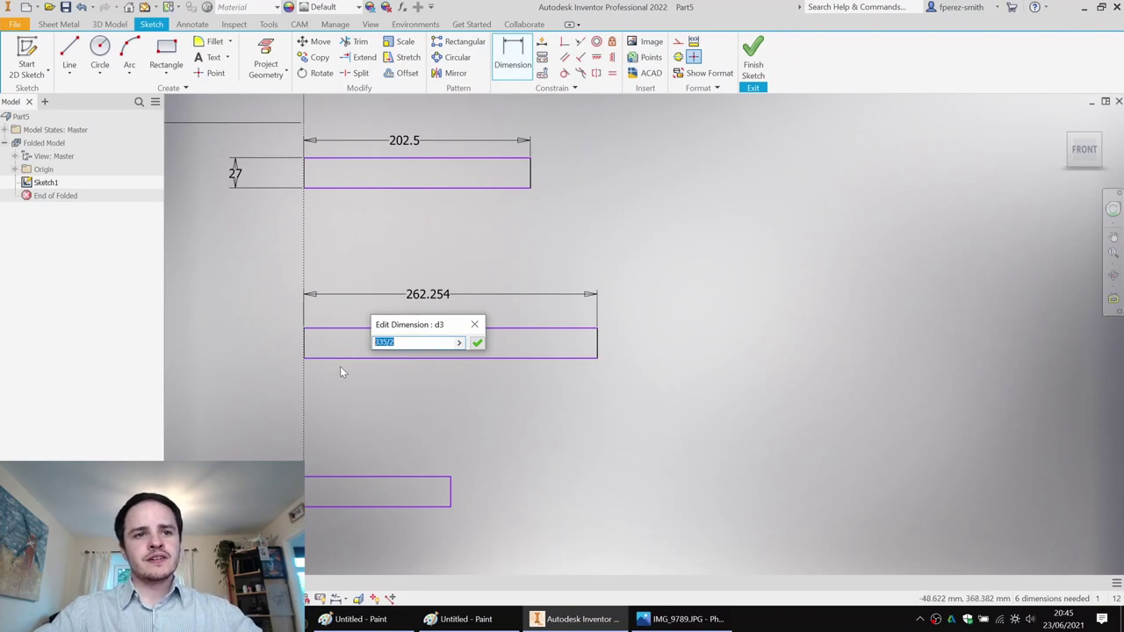
{"action": "key", "text": "Return"}
{"action": "left_click", "coordinate": [367, 479]}
{"action": "left_click", "coordinate": [378, 427]}
{"action": "type", "text": "225"}
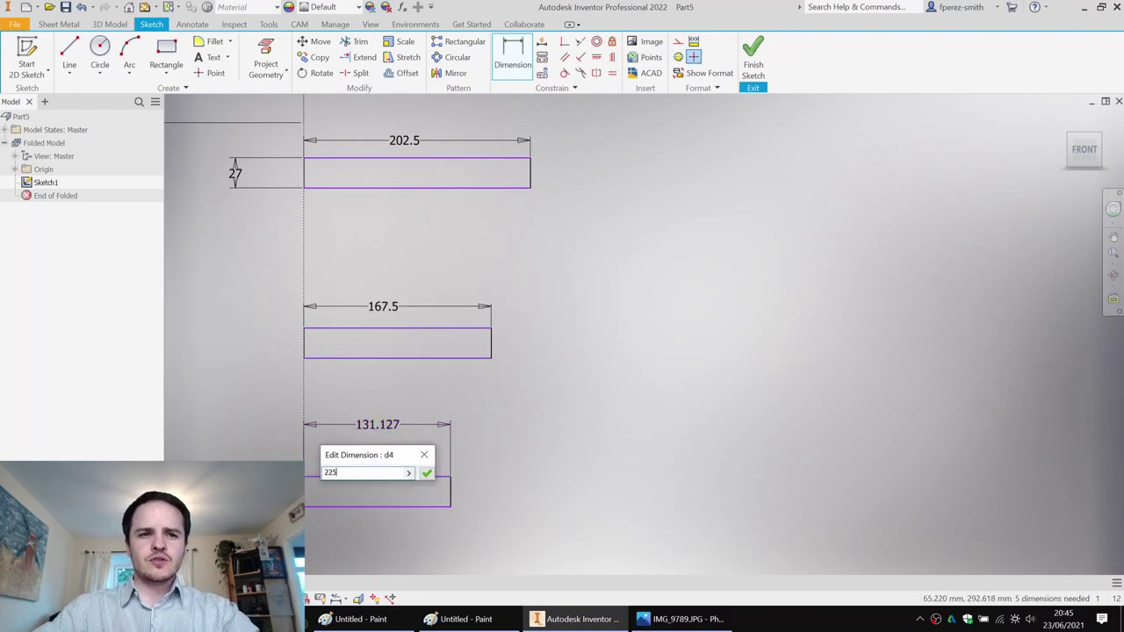
{"action": "key", "text": "Return"}
Dimension the width of the lowest rectangle as 335/2 mm.
{"action": "scroll", "coordinate": [438, 470], "scroll_direction": "down", "scroll_amount": 1}
{"action": "middle_click_drag", "start_coordinate": [439, 470], "coordinate": [421, 326]}
{"action": "left_click", "coordinate": [413, 473]}
{"action": "left_click", "coordinate": [418, 429]}
{"action": "type", "text": "335/2"}
{"action": "key", "text": "Return"}
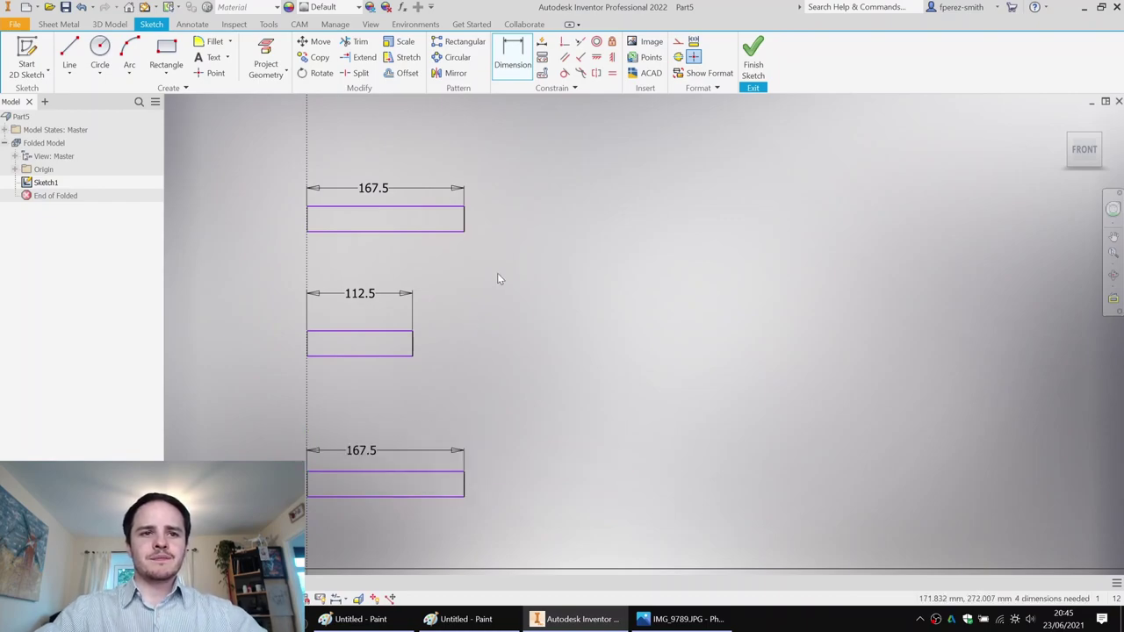
Select all four rectangles together and convert their lines to construction geometry.
{"action": "key", "text": "Escape"}
{"action": "mouse_move", "coordinate": [497, 276]}
{"action": "middle_mouse_down"}
{"action": "mouse_move", "coordinate": [500, 359]}
{"action": "mouse_move", "coordinate": [480, 271]}
{"action": "middle_mouse_up"}
{"action": "scroll", "coordinate": [482, 327], "scroll_direction": "down", "scroll_amount": 4}
{"action": "left_click_drag", "start_coordinate": [371, 171], "coordinate": [561, 408]}
{"action": "right_click", "coordinate": [546, 286]}
{"action": "left_click", "coordinate": [611, 299]}
{"action": "left_click", "coordinate": [603, 351]}
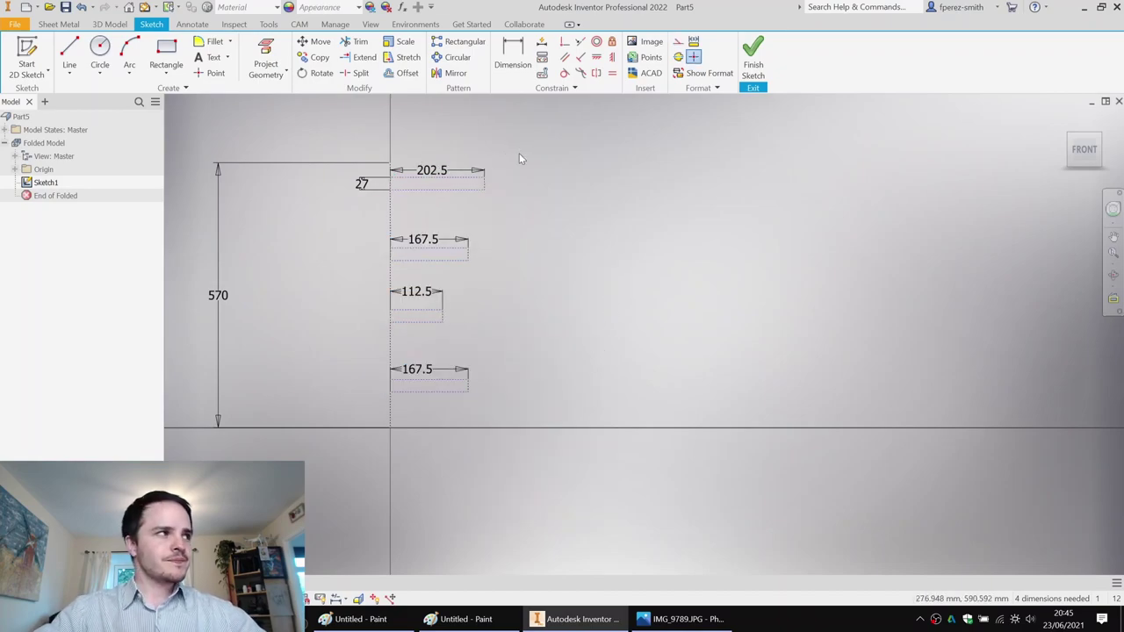
Shift the upper rectangles slightly along the vertical construction line to test their free positions.
{"action": "middle_click_drag", "start_coordinate": [519, 154], "coordinate": [513, 203]}
{"action": "middle_click_drag", "start_coordinate": [568, 314], "coordinate": [575, 235]}
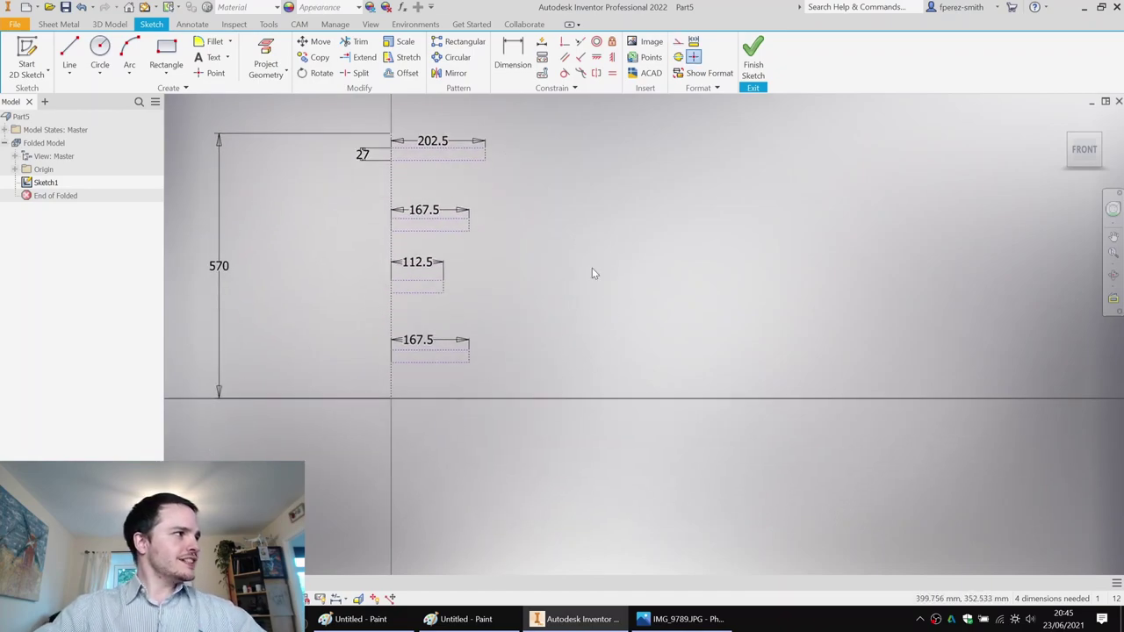
{"action": "left_click_drag", "start_coordinate": [413, 161], "coordinate": [426, 176]}
{"action": "mouse_move", "coordinate": [423, 231]}
{"action": "left_mouse_down"}
{"action": "mouse_move", "coordinate": [421, 244]}
{"action": "mouse_move", "coordinate": [422, 232]}
{"action": "left_mouse_up"}
{"action": "left_click", "coordinate": [419, 293]}
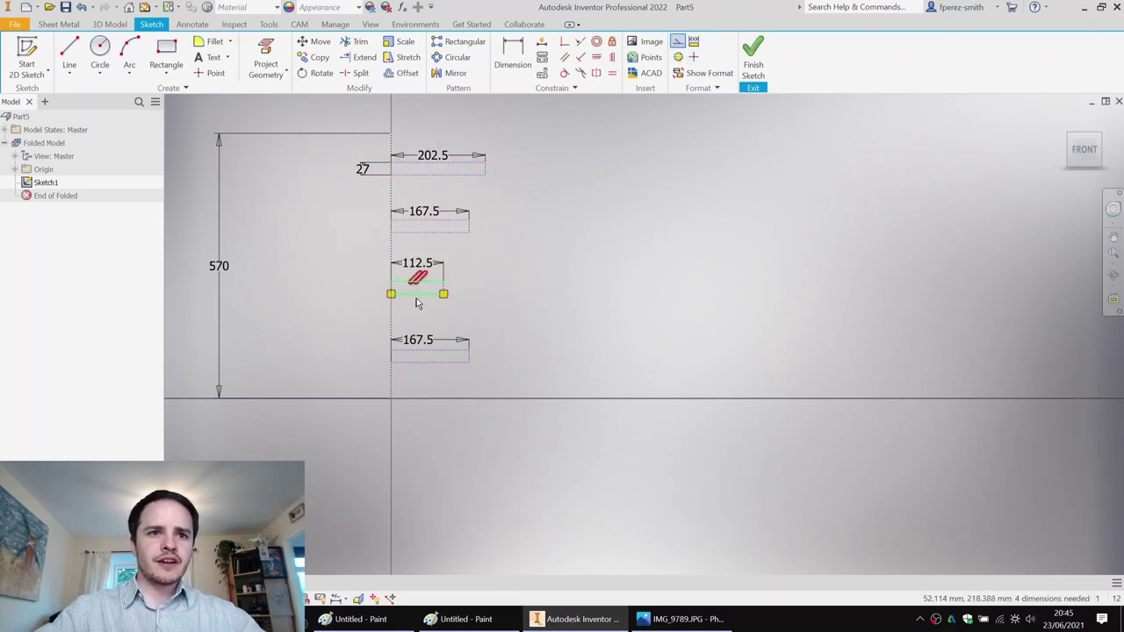
Dimension the bottom edge of the lowest rectangle 52.5 mm above the origin.
{"action": "left_click", "coordinate": [438, 365]}
{"action": "left_click", "coordinate": [391, 398]}
{"action": "left_click", "coordinate": [369, 381]}
{"action": "type", "text": "52"}
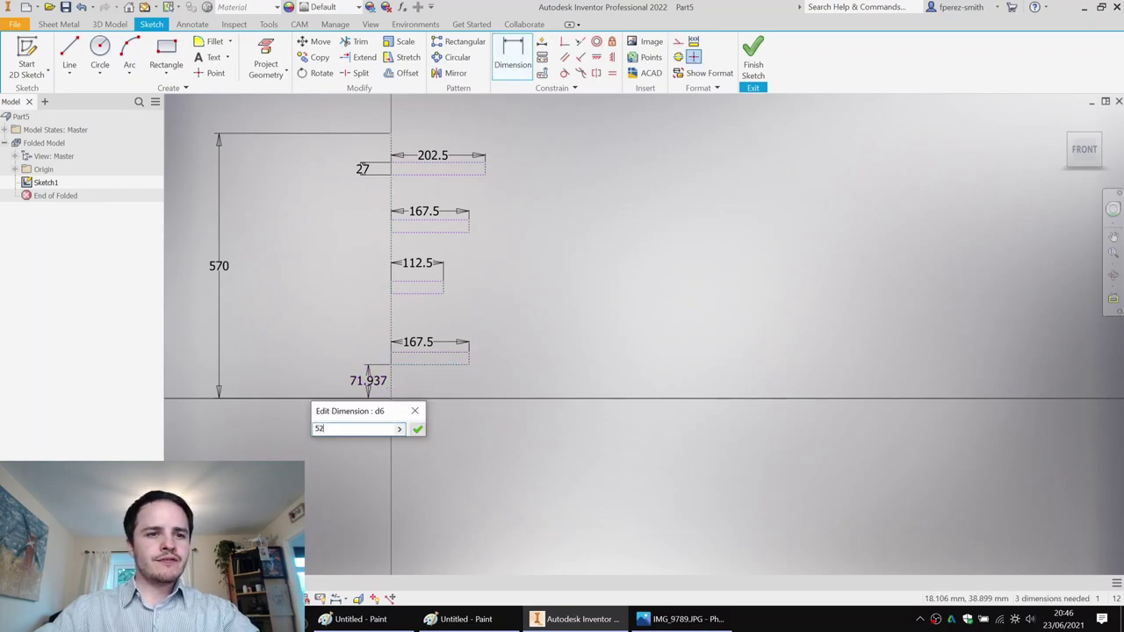
{"action": "type", "text": ".5"}
{"action": "key", "text": "Return"}
Dimension the bottom edge of the third rectangle from the top 122 mm above the origin.
{"action": "left_click", "coordinate": [392, 360]}
{"action": "left_click", "coordinate": [352, 353]}
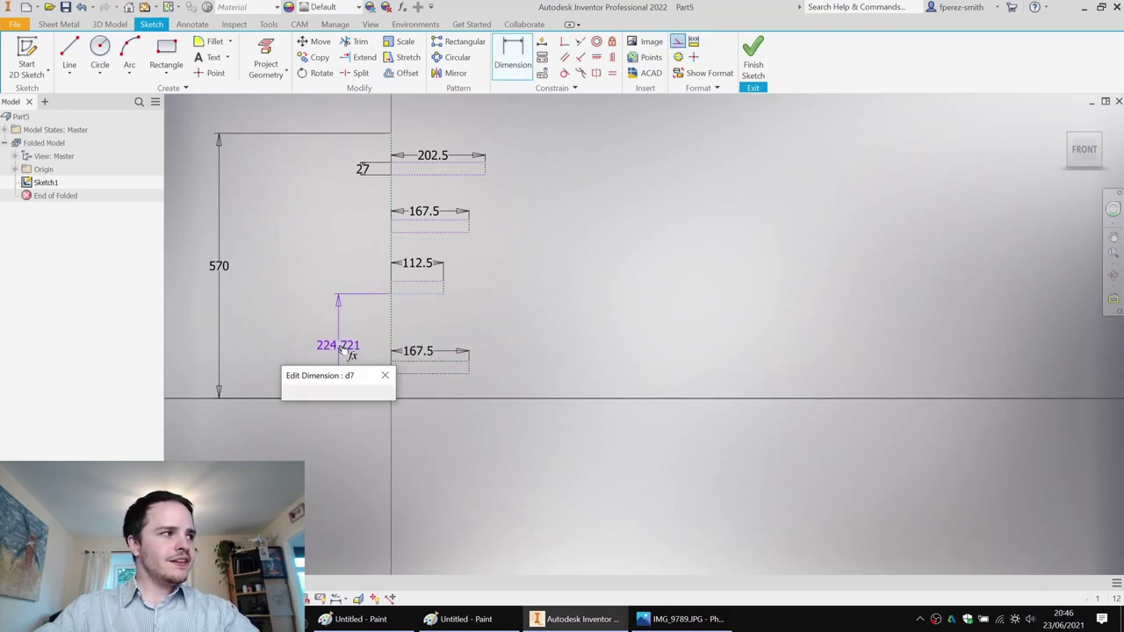
{"action": "type", "text": "122"}
{"action": "key", "text": "Return"}
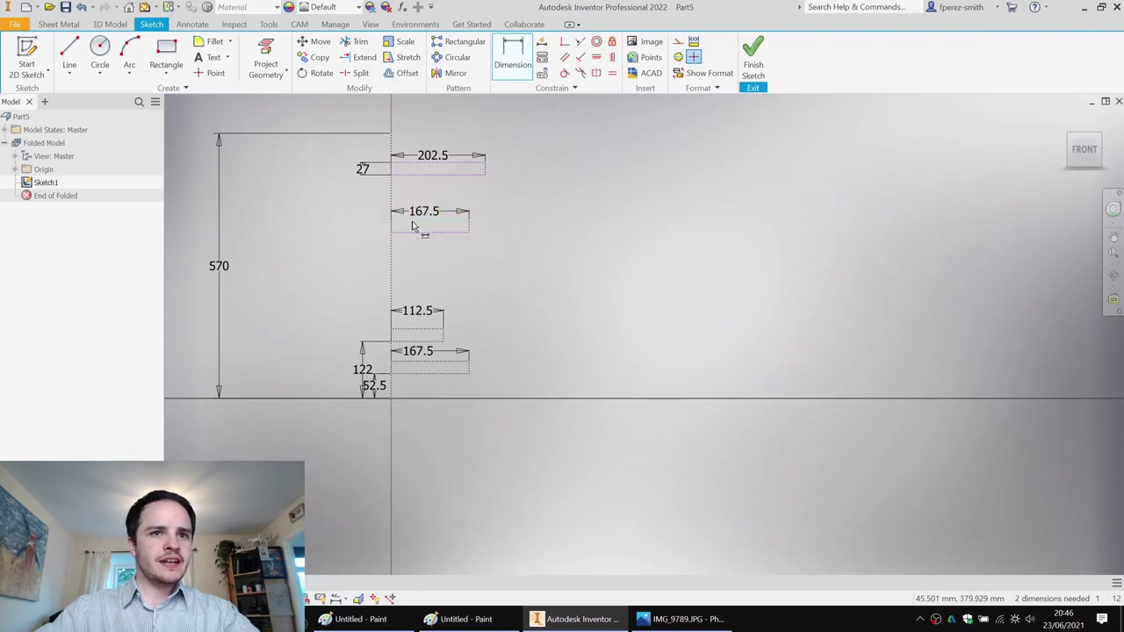
Dimension the top edge of the second rectangle from the top 380 mm above the origin.
{"action": "left_click", "coordinate": [389, 395]}
{"action": "left_click", "coordinate": [332, 306]}
{"action": "type", "text": "38"}
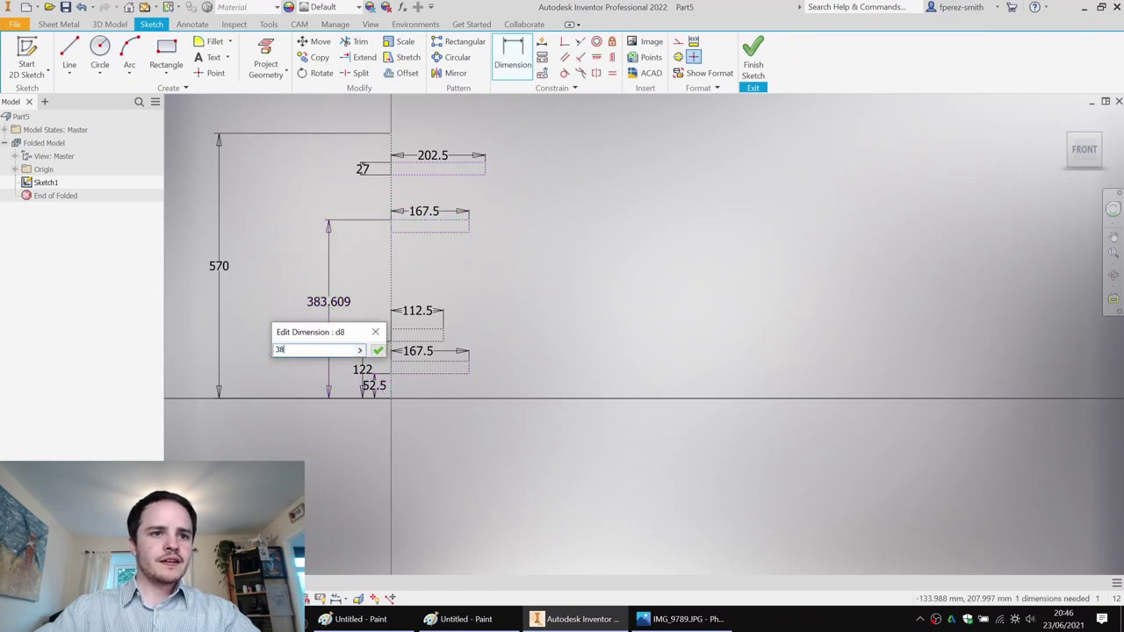
{"action": "type", "text": "0"}
{"action": "key", "text": "Return"}
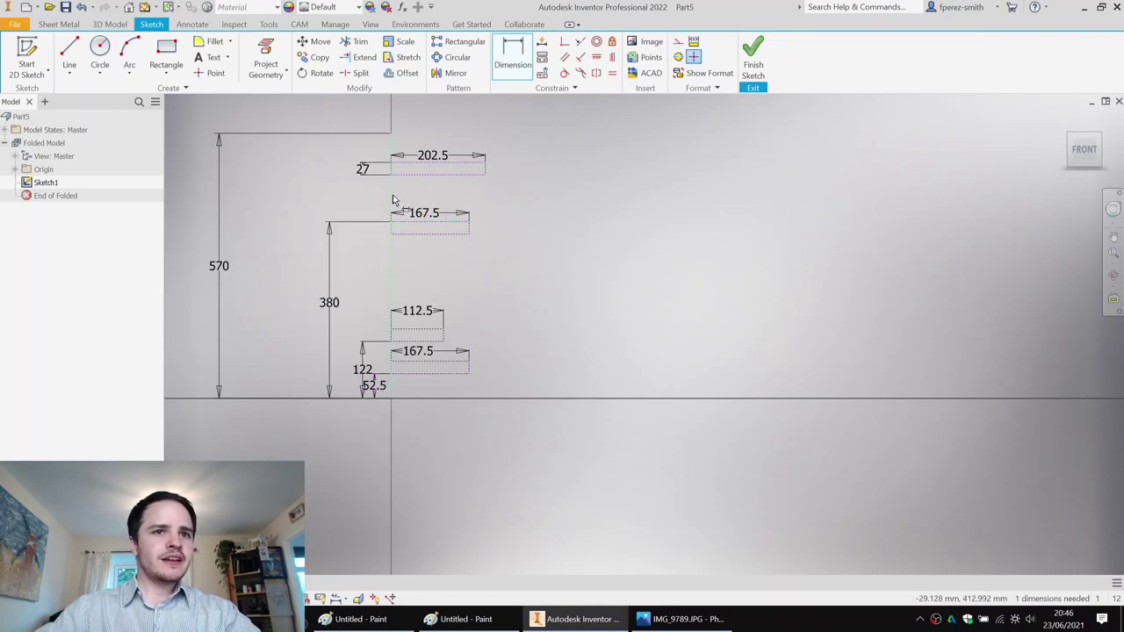
Dimension the bottom edge of the uppermost rectangle 500 mm above the origin.
{"action": "left_click", "coordinate": [392, 400]}
{"action": "left_click", "coordinate": [373, 174]}
{"action": "left_click", "coordinate": [281, 290]}
{"action": "type", "text": "500"}
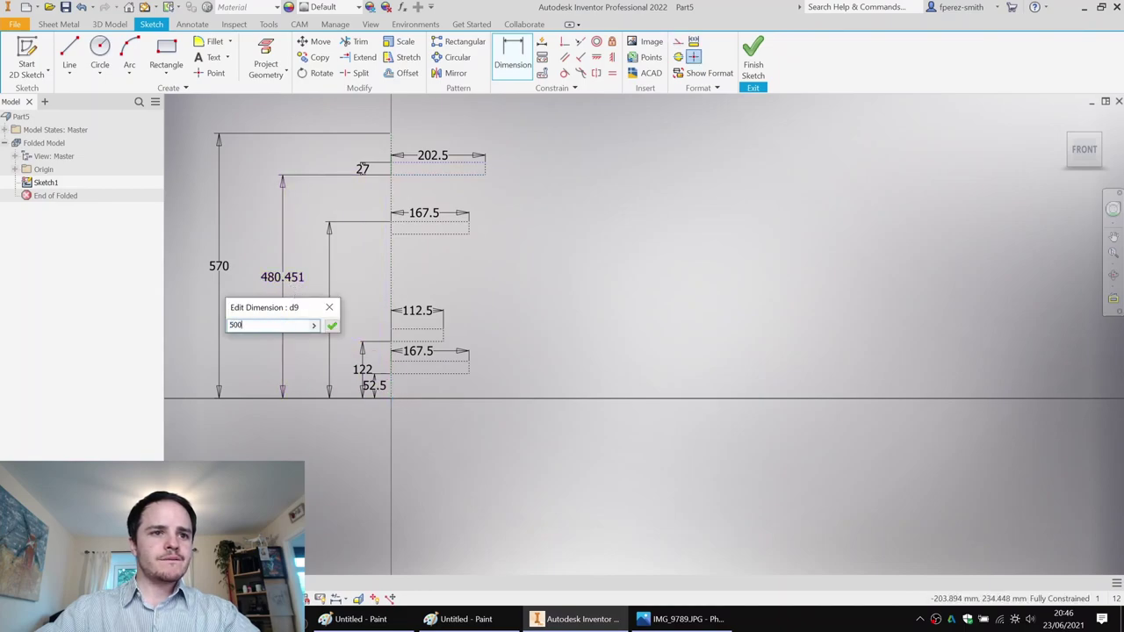
{"action": "key", "text": "Return"}
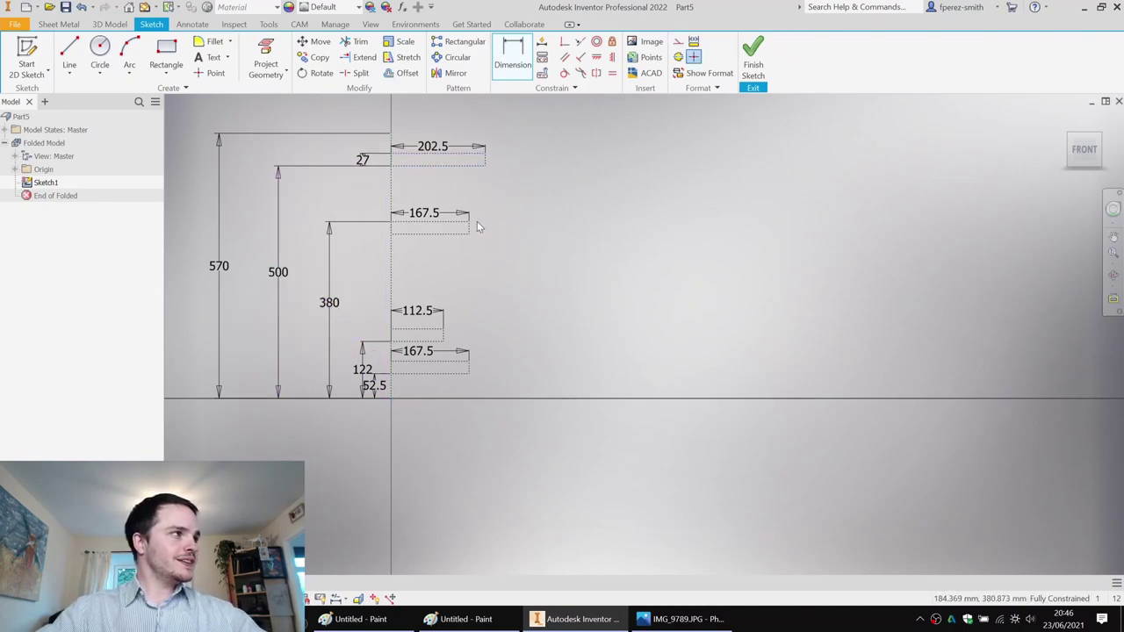
{"action": "key", "text": "Escape"}
Sketch a vertical line about 120 mm long just outside the outer end of the uppermost rectangle.
{"action": "scroll", "coordinate": [505, 220], "scroll_direction": "down", "scroll_amount": 2}
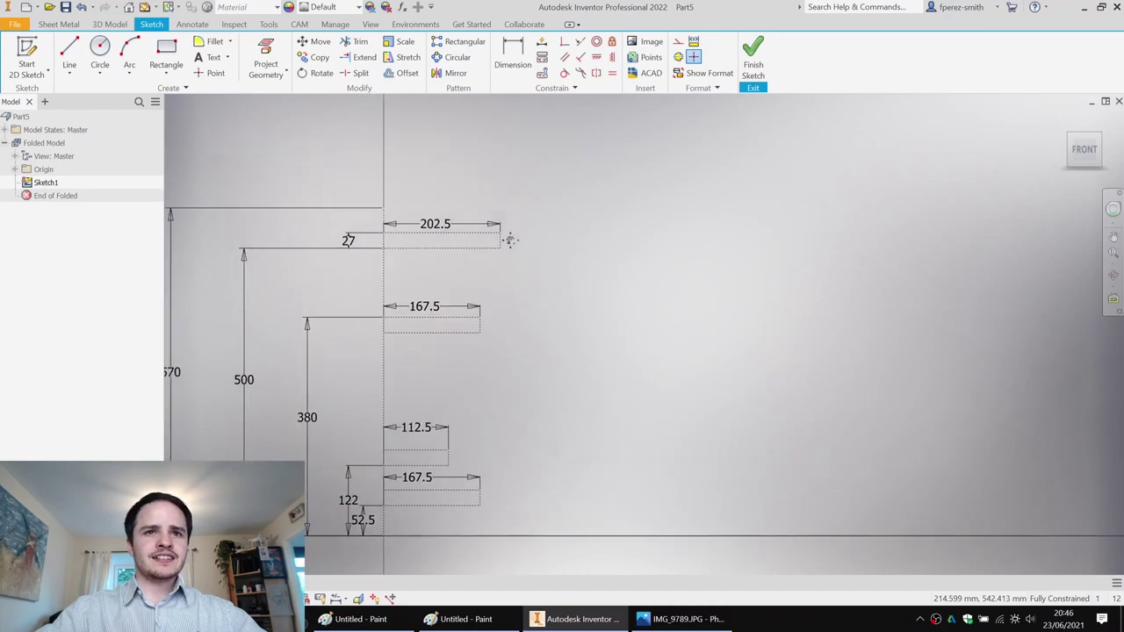
{"action": "left_click", "coordinate": [70, 53]}
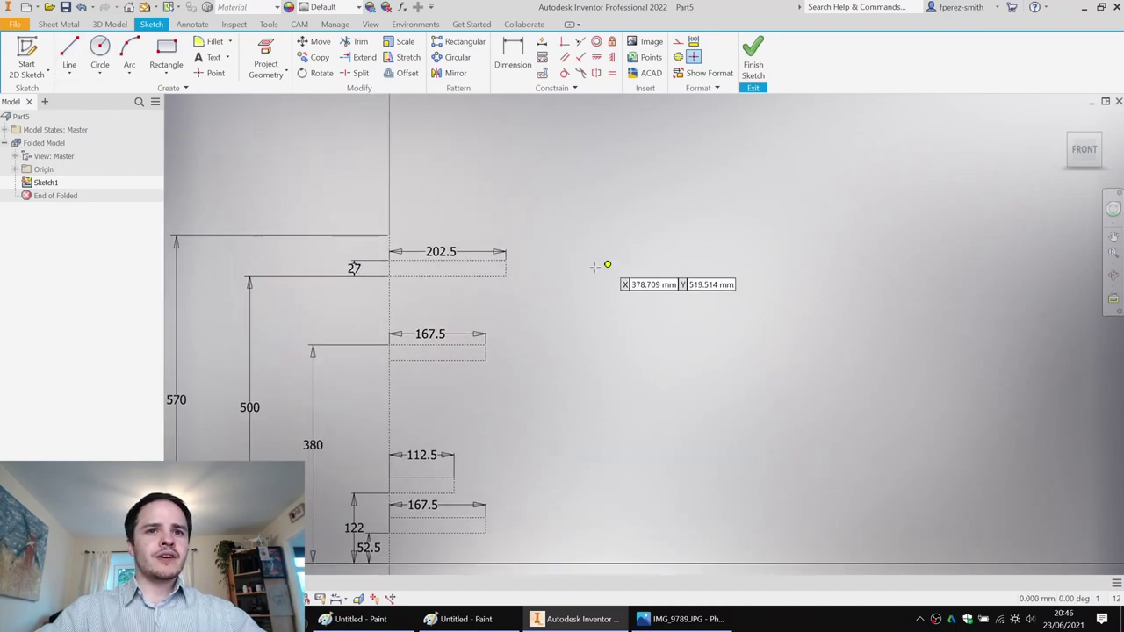
{"action": "left_click", "coordinate": [525, 233]}
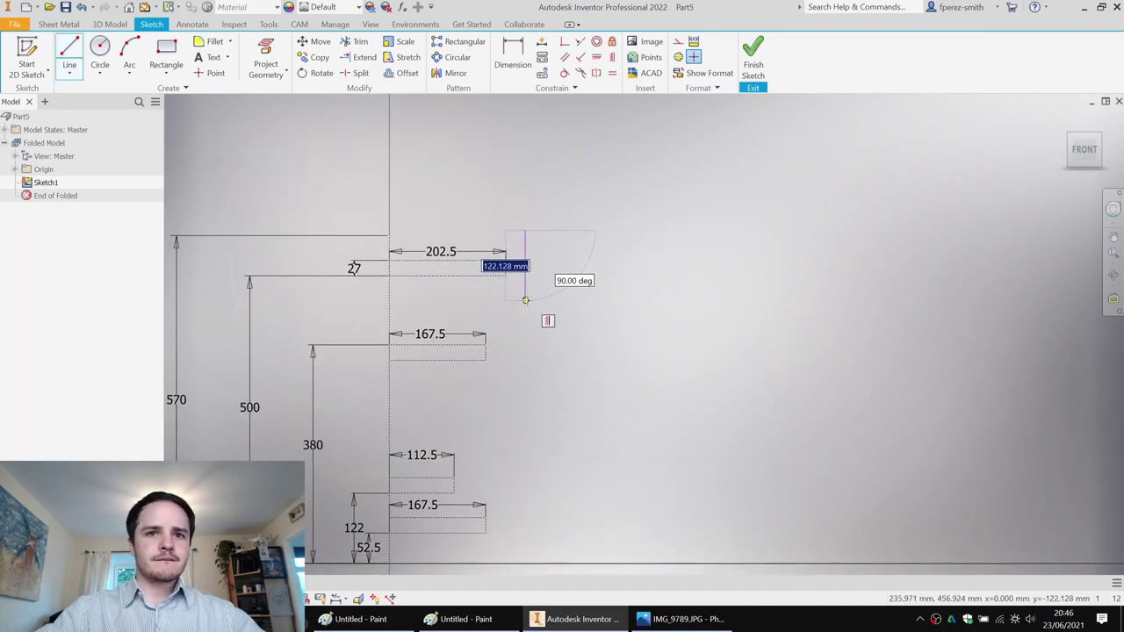
{"action": "left_click", "coordinate": [525, 298]}
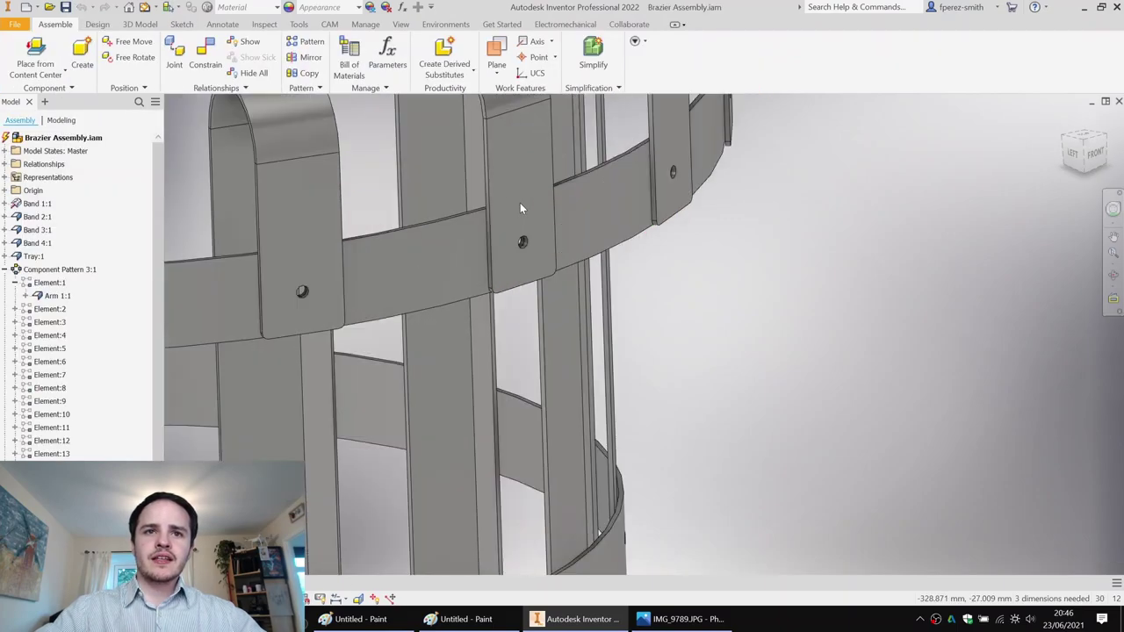
Draw a semicircular arc of about 56 mm radius from the outer vertical line's upper end back over the uppermost rectangle.
{"action": "left_click", "coordinate": [520, 214]}
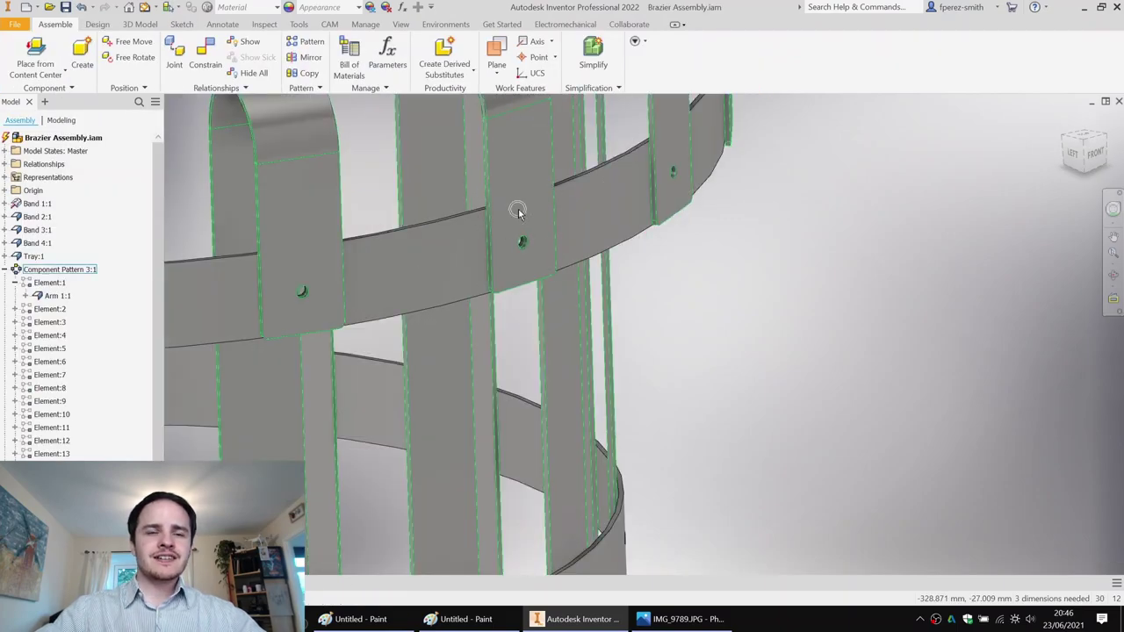
{"action": "scroll", "coordinate": [520, 214], "scroll_direction": "down", "scroll_amount": 5}
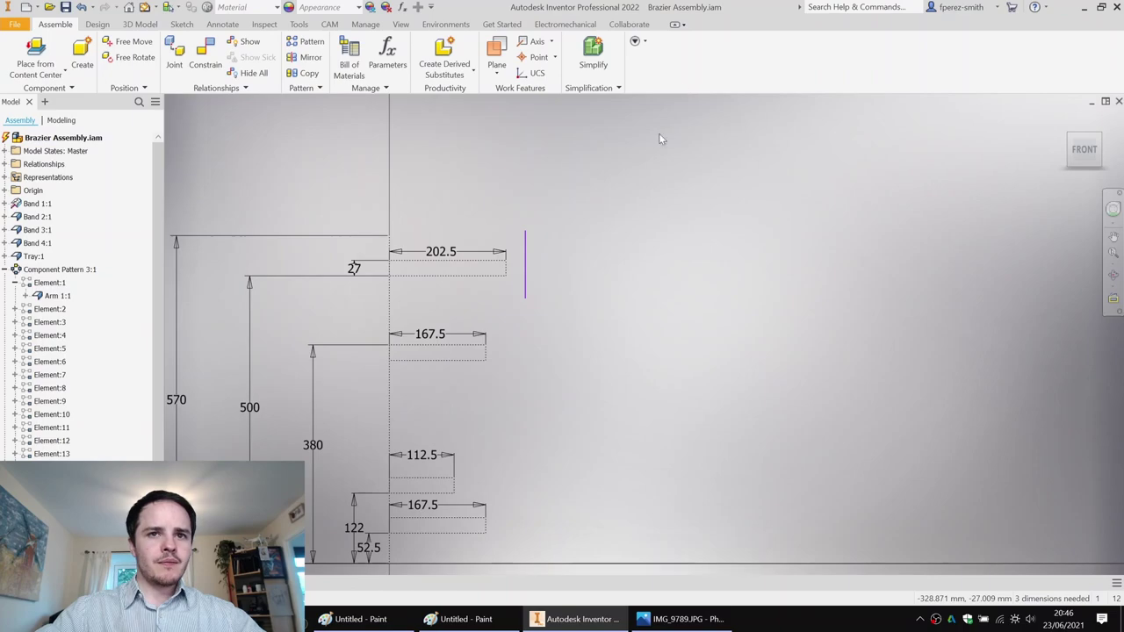
{"action": "middle_click_drag", "start_coordinate": [449, 225], "coordinate": [454, 127]}
{"action": "left_click", "coordinate": [70, 49]}
{"action": "key", "text": "a"}
{"action": "left_click", "coordinate": [518, 208]}
{"action": "left_click", "coordinate": [454, 208]}
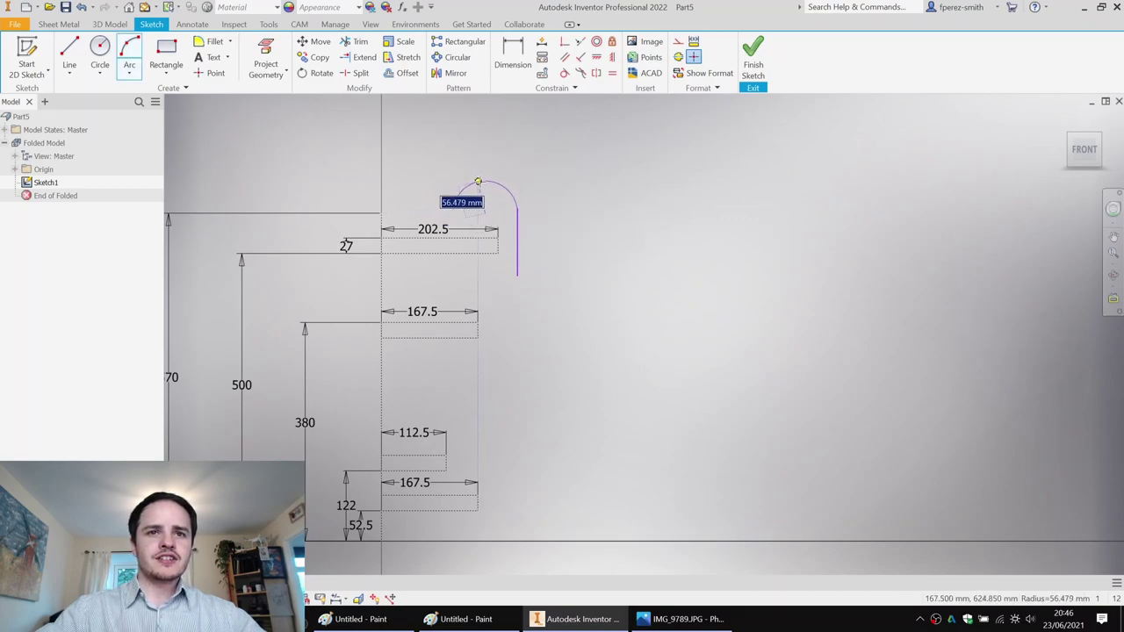
{"action": "left_click", "coordinate": [514, 191]}
{"action": "key", "text": "Escape"}
{"action": "middle_click_drag", "start_coordinate": [490, 223], "coordinate": [495, 195]}
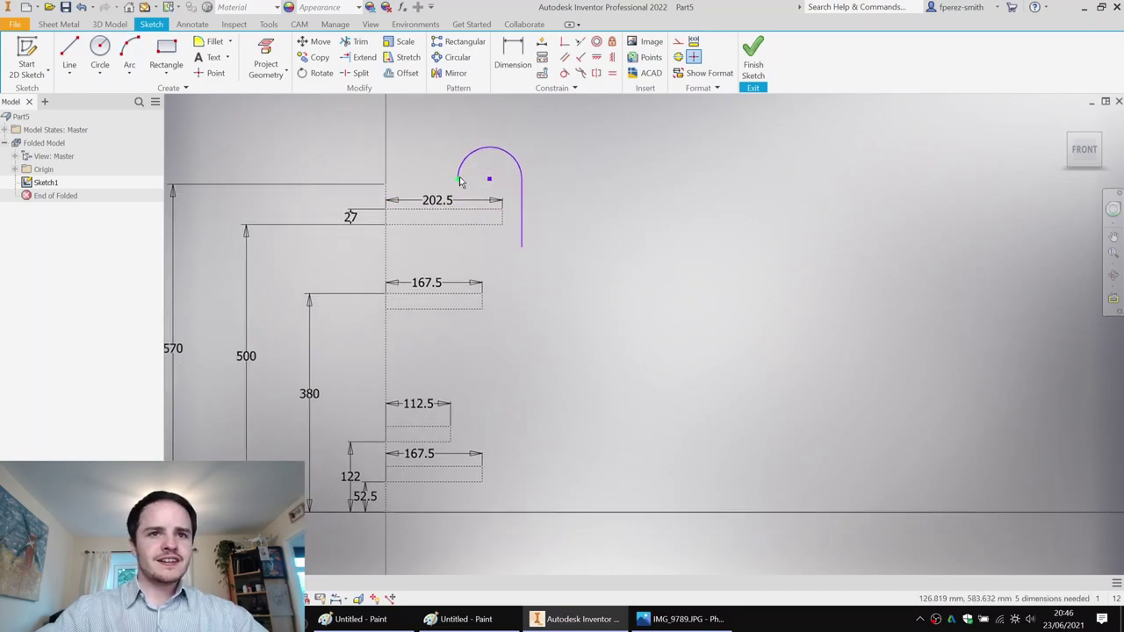
Continue the profile from the arc's inner end with a vertical line, an inward slope and a second vertical line through the third rectangle.
{"action": "left_click", "coordinate": [69, 52]}
{"action": "left_click", "coordinate": [458, 180]}
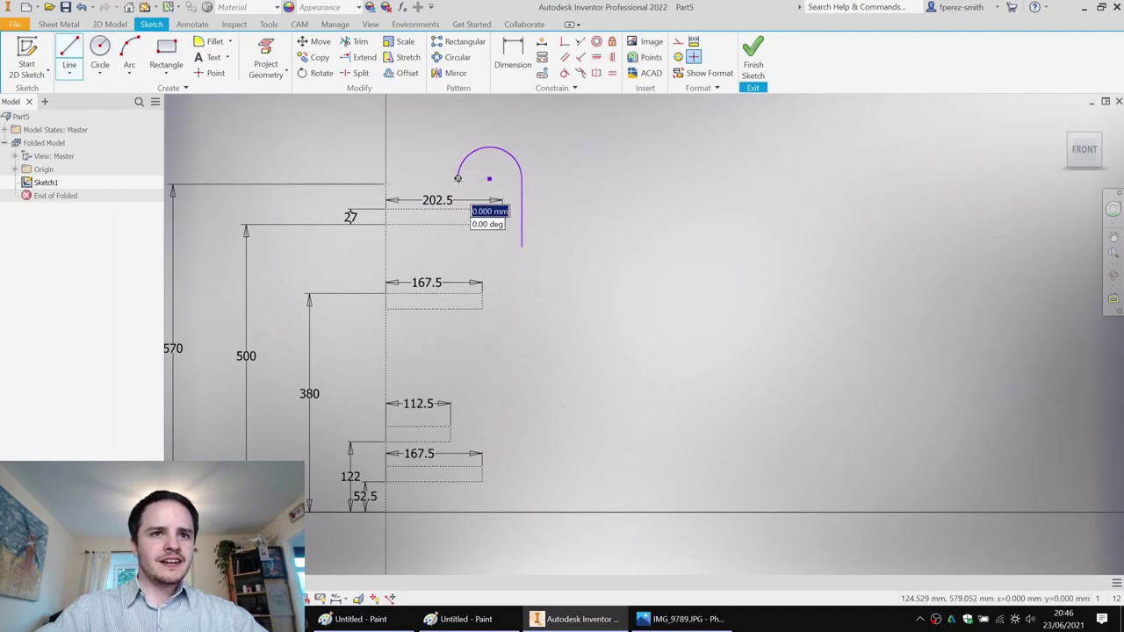
{"action": "left_click", "coordinate": [458, 356]}
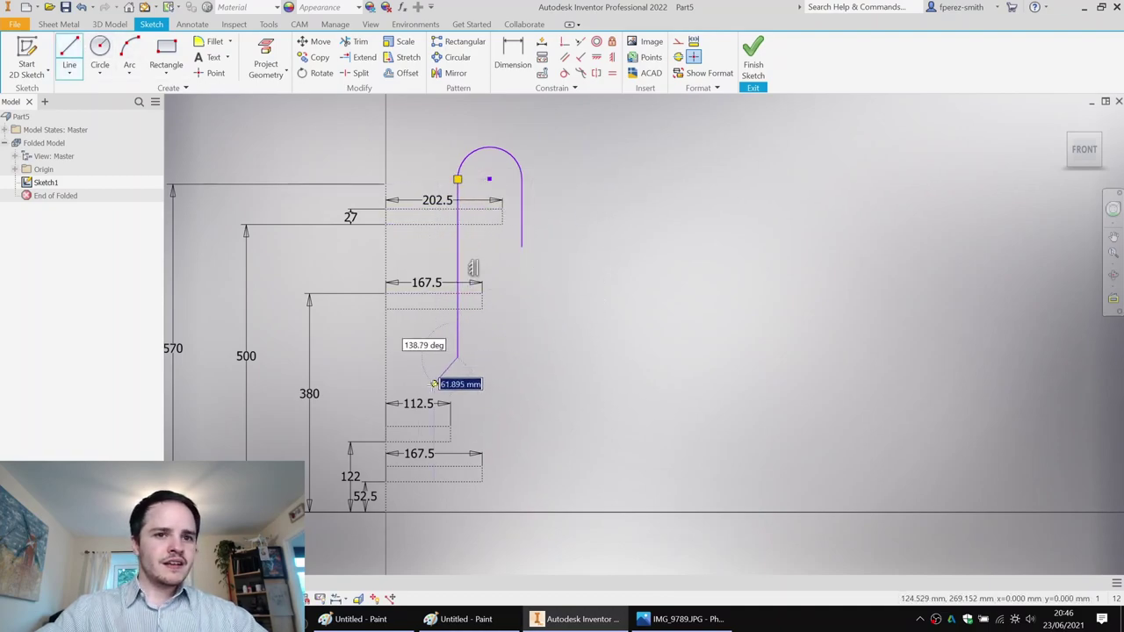
{"action": "left_click", "coordinate": [433, 448]}
{"action": "mouse_move", "coordinate": [461, 450]}
{"action": "middle_mouse_down"}
{"action": "mouse_move", "coordinate": [442, 381]}
{"action": "mouse_move", "coordinate": [411, 351]}
{"action": "middle_mouse_up"}
{"action": "left_click", "coordinate": [441, 365]}
{"action": "left_click", "coordinate": [441, 366]}
{"action": "left_click", "coordinate": [440, 397]}
{"action": "left_click", "coordinate": [473, 411]}
{"action": "key", "text": "Escape"}
{"action": "mouse_move", "coordinate": [528, 380]}
{"action": "middle_mouse_down"}
{"action": "mouse_move", "coordinate": [547, 326]}
{"action": "mouse_move", "coordinate": [518, 404]}
{"action": "middle_mouse_up"}
{"action": "scroll", "coordinate": [518, 404], "scroll_direction": "down", "scroll_amount": 3}
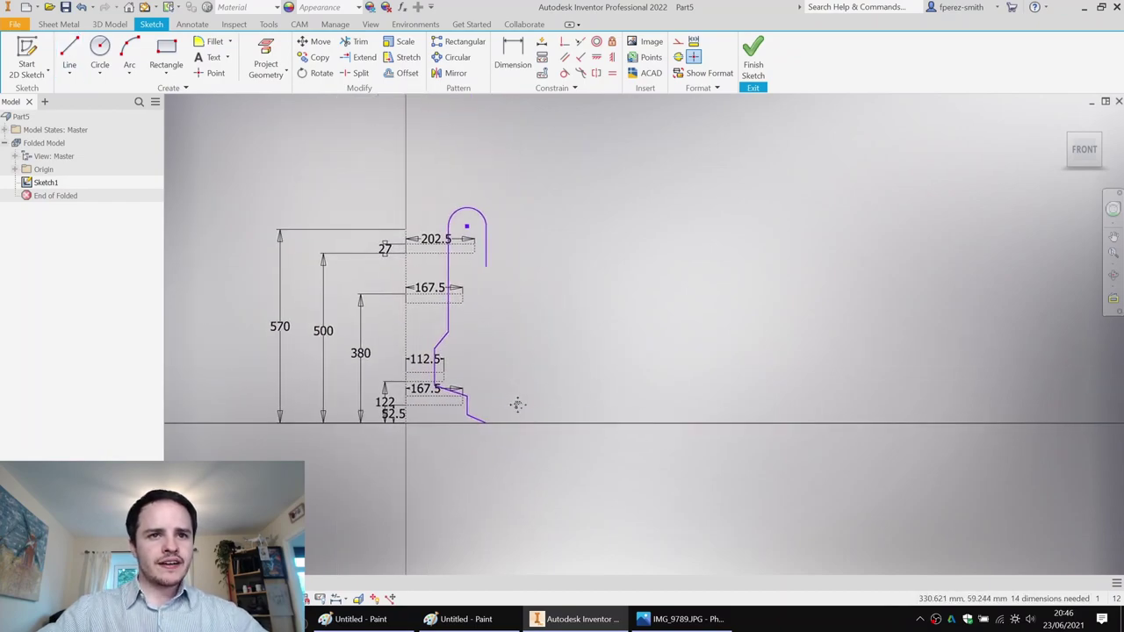
{"action": "scroll", "coordinate": [455, 376], "scroll_direction": "up", "scroll_amount": 5}
{"action": "left_click", "coordinate": [481, 339]}
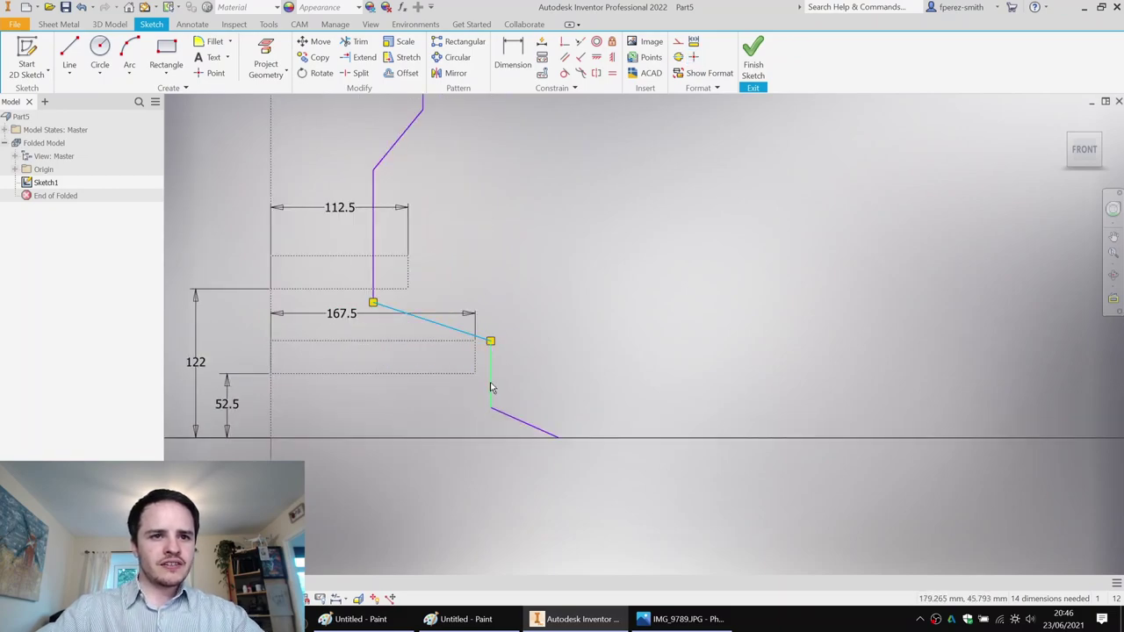
{"action": "key", "text": "Delete"}
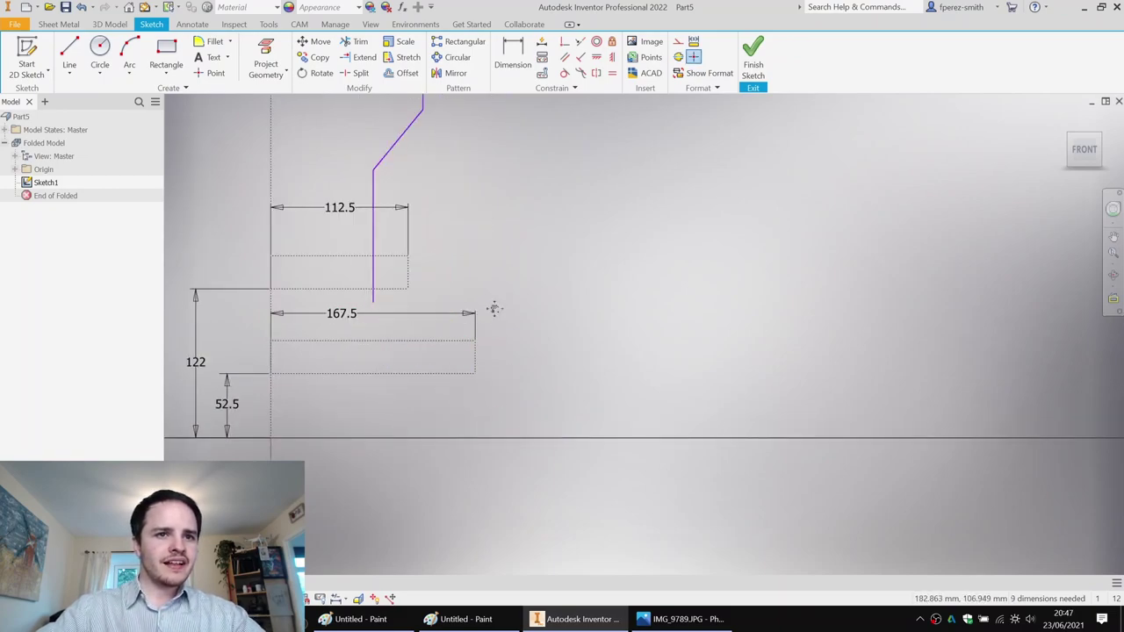
Dimension the outer vertical line's lower end 5 mm below the uppermost rectangle's bottom edge.
{"action": "scroll", "coordinate": [495, 312], "scroll_direction": "down", "scroll_amount": 3}
{"action": "scroll", "coordinate": [492, 316], "scroll_direction": "up", "scroll_amount": 2}
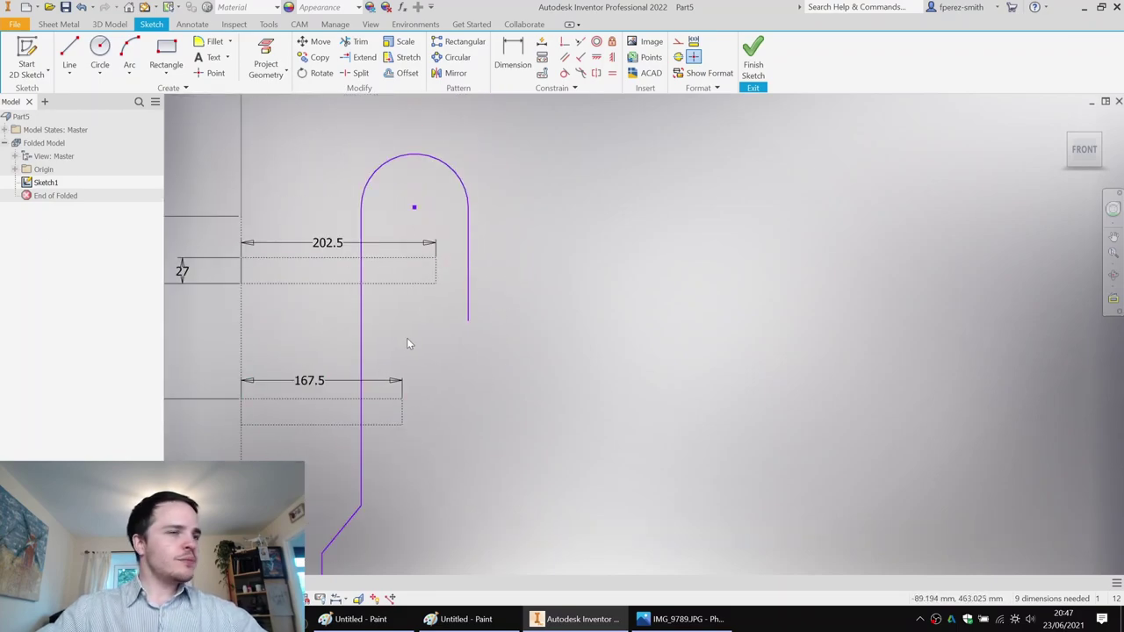
{"action": "left_click", "coordinate": [468, 306]}
{"action": "left_click", "coordinate": [525, 321]}
{"action": "type", "text": "5"}
{"action": "key", "text": "Return"}
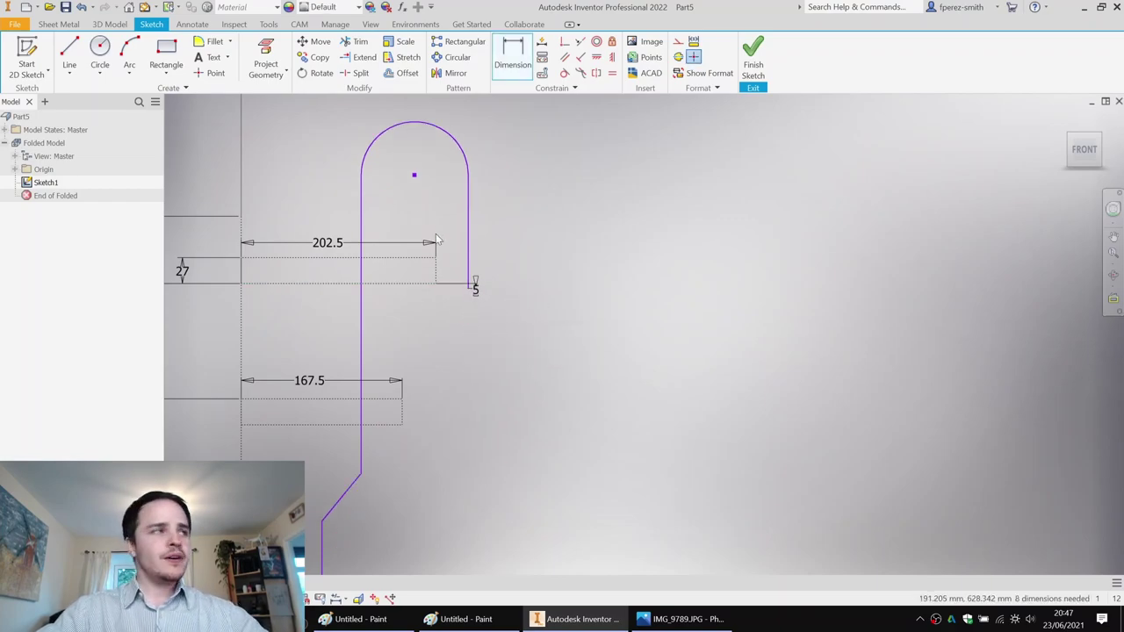
{"action": "mouse_move", "coordinate": [404, 191]}
{"action": "middle_mouse_down"}
{"action": "mouse_move", "coordinate": [515, 168]}
{"action": "mouse_move", "coordinate": [567, 206]}
{"action": "middle_mouse_up"}
{"action": "key", "text": "Escape"}
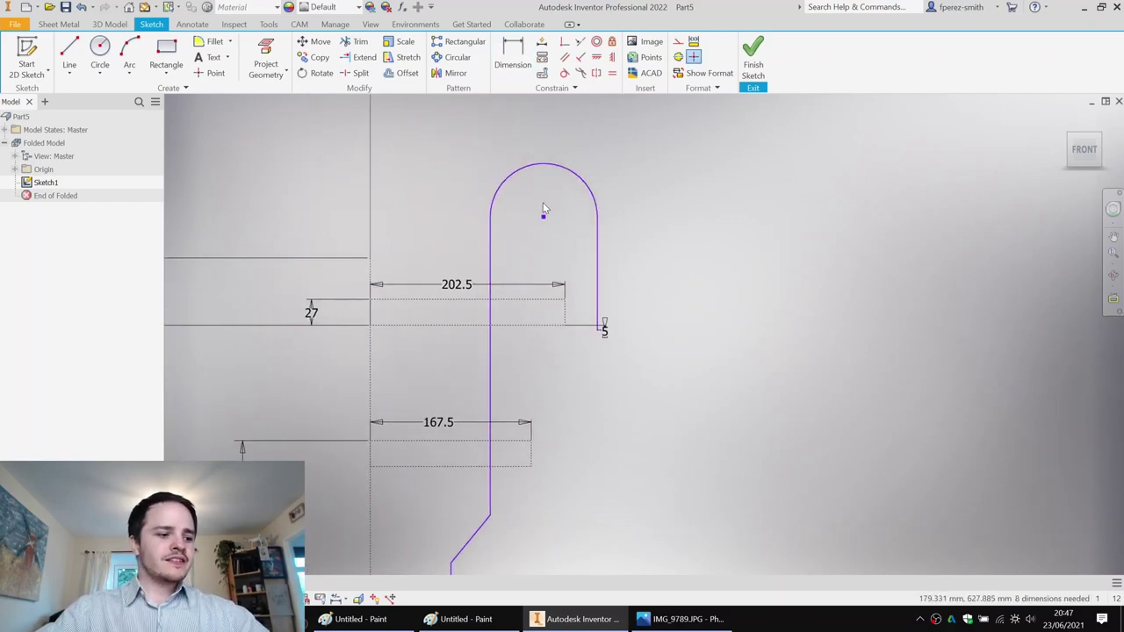
Draw a vertical line from the arc's centre to its apex and convert it to construction geometry.
{"action": "left_click", "coordinate": [69, 49]}
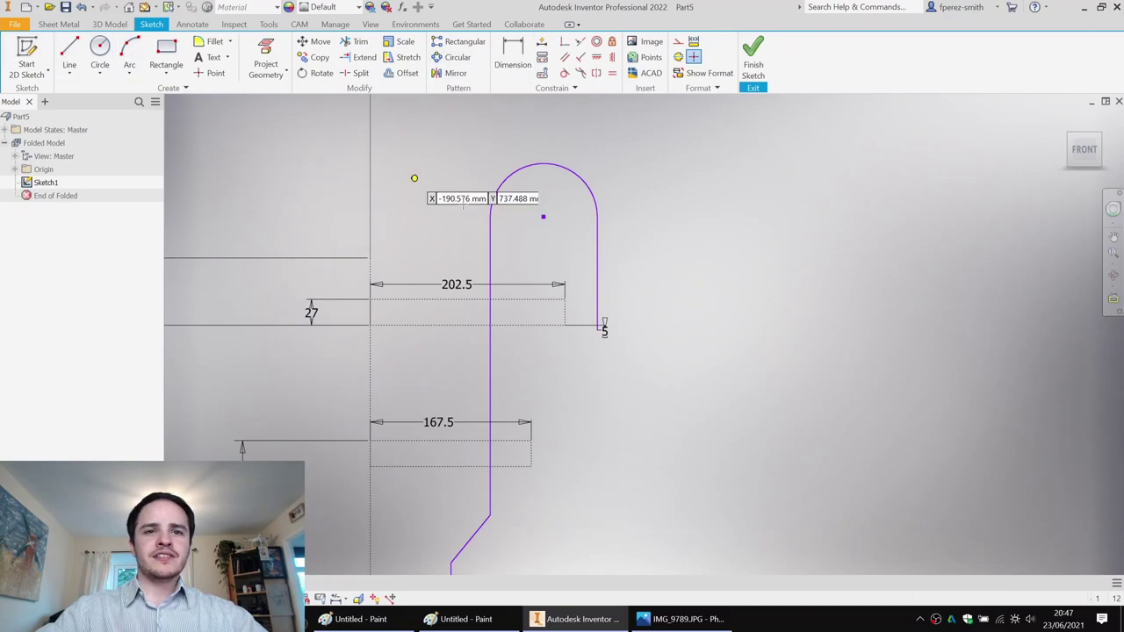
{"action": "left_click", "coordinate": [543, 216]}
{"action": "left_click", "coordinate": [544, 165]}
{"action": "key", "text": "Escape"}
{"action": "left_click", "coordinate": [544, 190]}
{"action": "right_click", "coordinate": [524, 190]}
{"action": "left_click", "coordinate": [580, 191]}
Constrain the arc's apex level with the upper end of the 570 mm centre axis.
{"action": "scroll", "coordinate": [577, 214], "scroll_direction": "down", "scroll_amount": 3}
{"action": "middle_click_drag", "start_coordinate": [577, 216], "coordinate": [609, 217]}
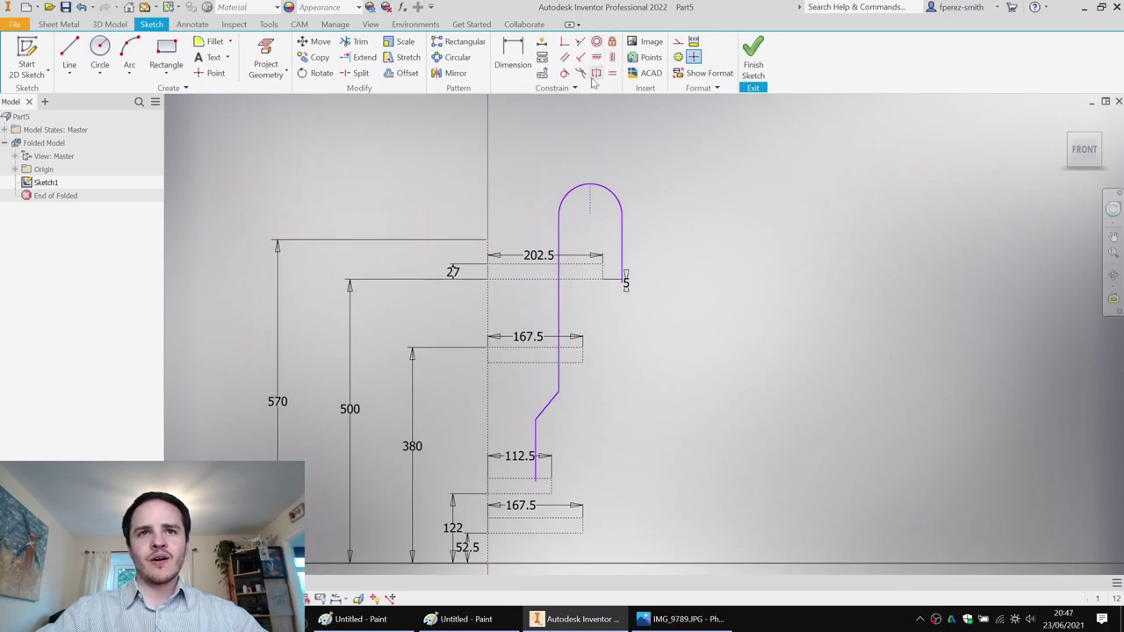
{"action": "left_click", "coordinate": [593, 184]}
{"action": "left_click", "coordinate": [489, 239]}
{"action": "middle_click_drag", "start_coordinate": [607, 307], "coordinate": [586, 248]}
Dimension the outer vertical line 202.5 mm from the centre axis.
{"action": "key", "text": "d"}
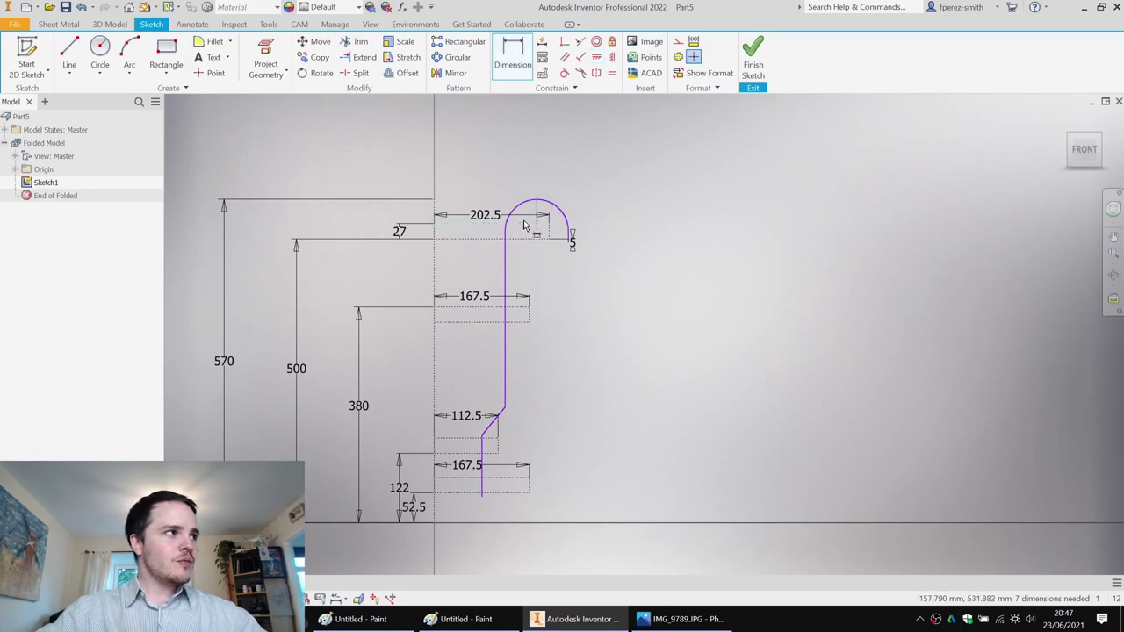
{"action": "scroll", "coordinate": [530, 227], "scroll_direction": "up", "scroll_amount": 3}
{"action": "left_click", "coordinate": [606, 253]}
{"action": "left_click", "coordinate": [348, 237]}
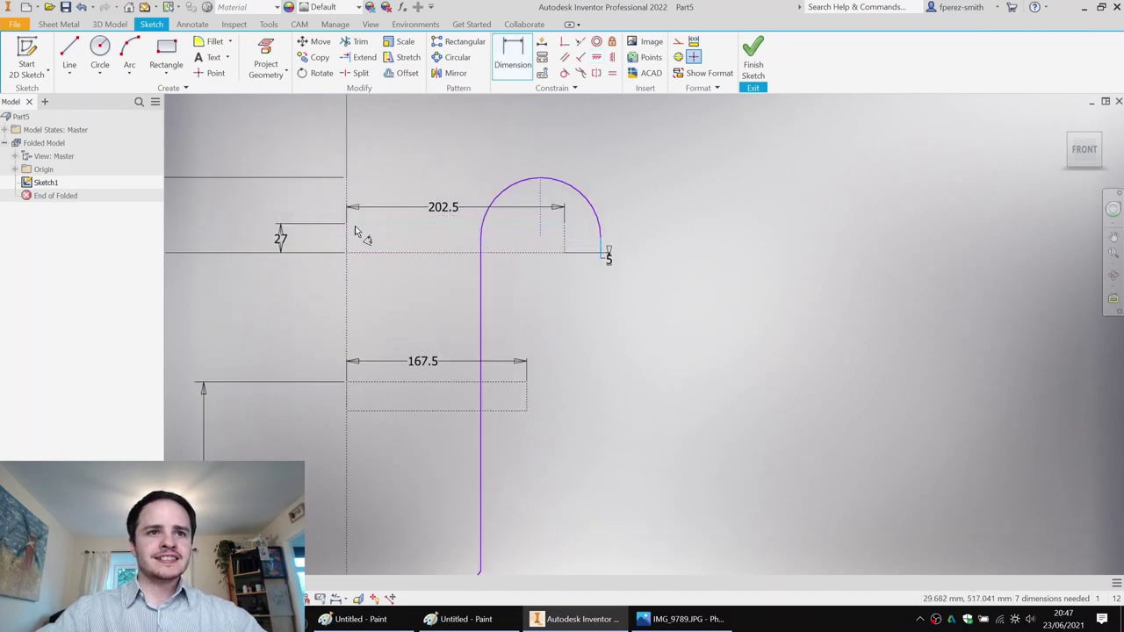
{"action": "left_click", "coordinate": [472, 127]}
{"action": "type", "text": "202.5"}
{"action": "key", "text": "Return"}
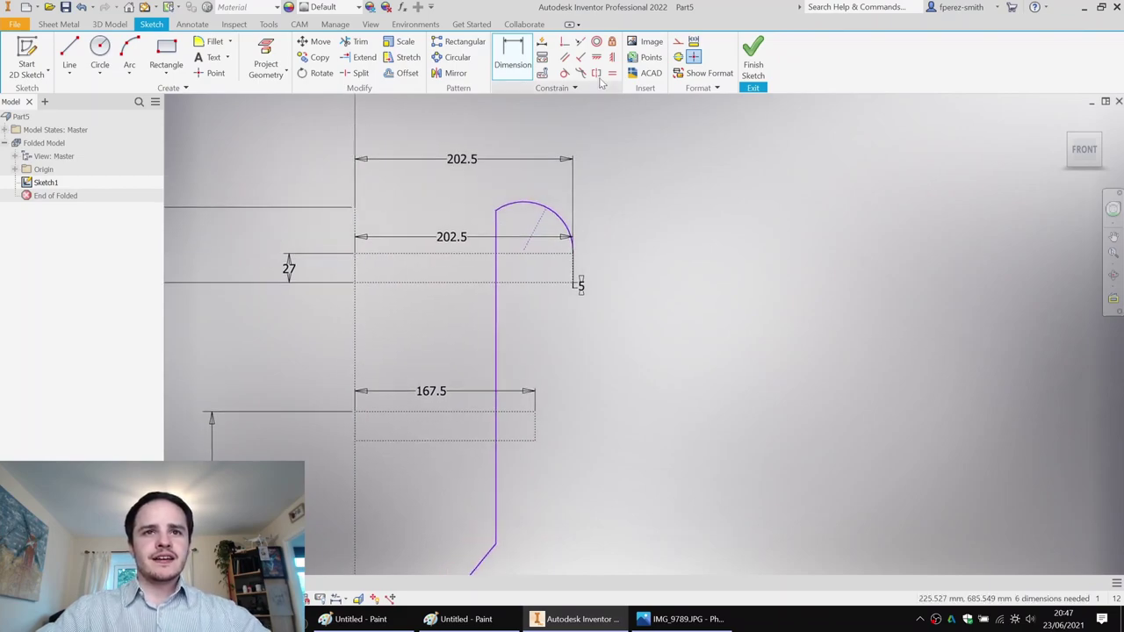
Make the hook's arc tangent to the inner vertical line.
{"action": "left_click", "coordinate": [565, 73]}
{"action": "left_click", "coordinate": [520, 203]}
{"action": "left_click", "coordinate": [498, 255]}
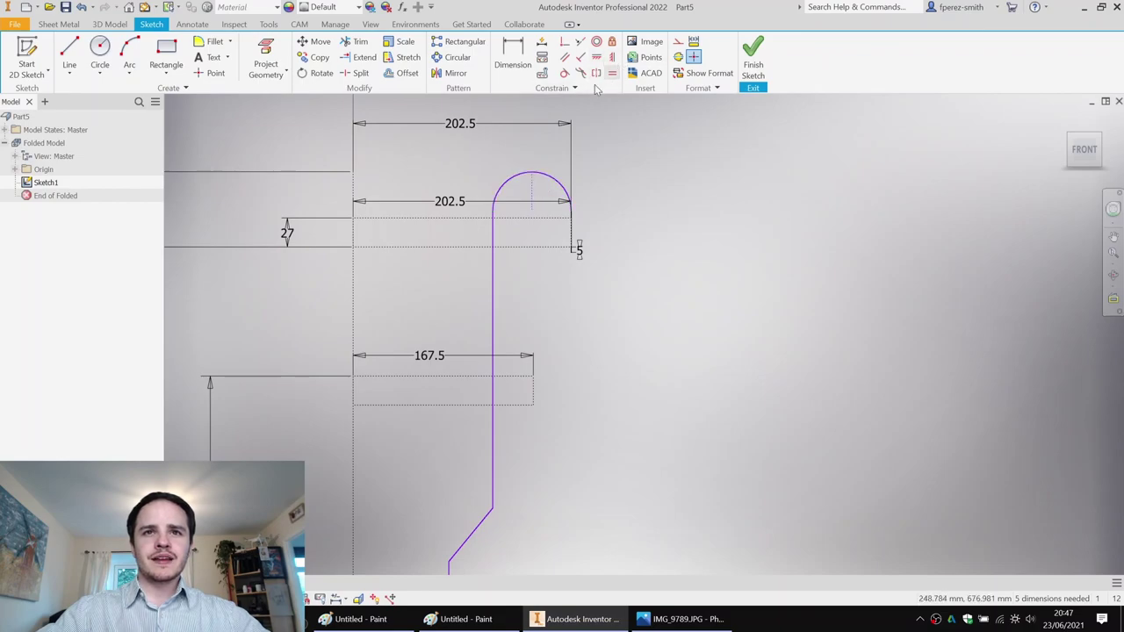
{"action": "left_click", "coordinate": [537, 183]}
{"action": "key", "text": "Escape"}
{"action": "key", "text": "Escape"}
{"action": "middle_click_drag", "start_coordinate": [477, 233], "coordinate": [468, 182]}
{"action": "left_click_drag", "start_coordinate": [483, 160], "coordinate": [477, 163]}
{"action": "left_click_drag", "start_coordinate": [498, 179], "coordinate": [514, 187]}
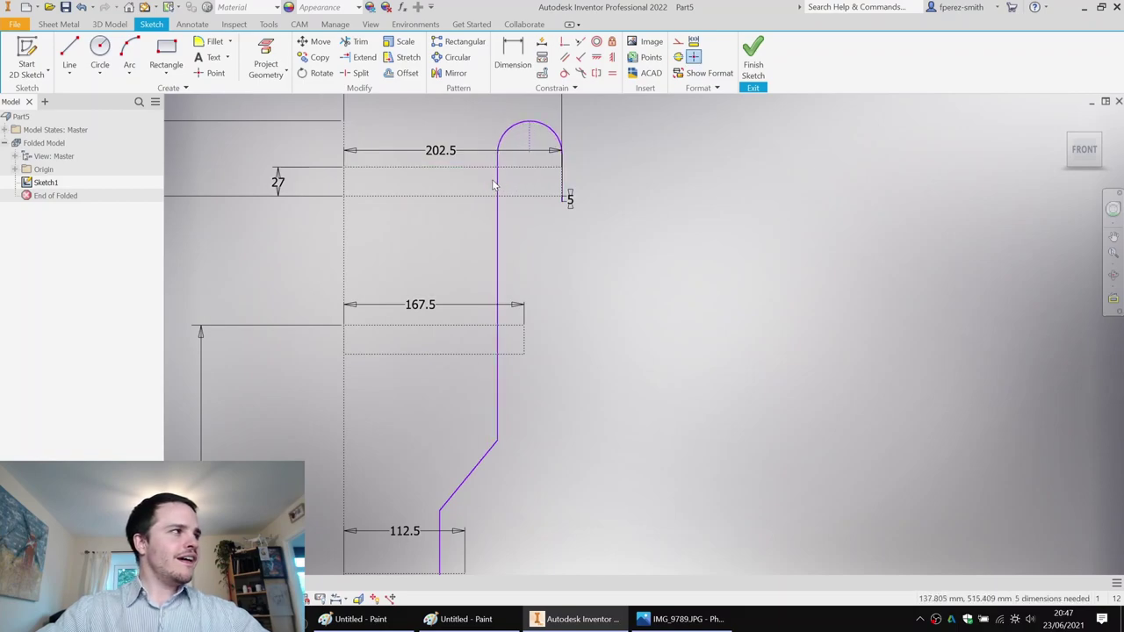
{"action": "scroll", "coordinate": [562, 153], "scroll_direction": "up", "scroll_amount": 3}
{"action": "key", "text": "d"}
{"action": "left_click", "coordinate": [563, 180]}
{"action": "left_click", "coordinate": [678, 210]}
{"action": "type", "text": "27"}
{"action": "key", "text": "Return"}
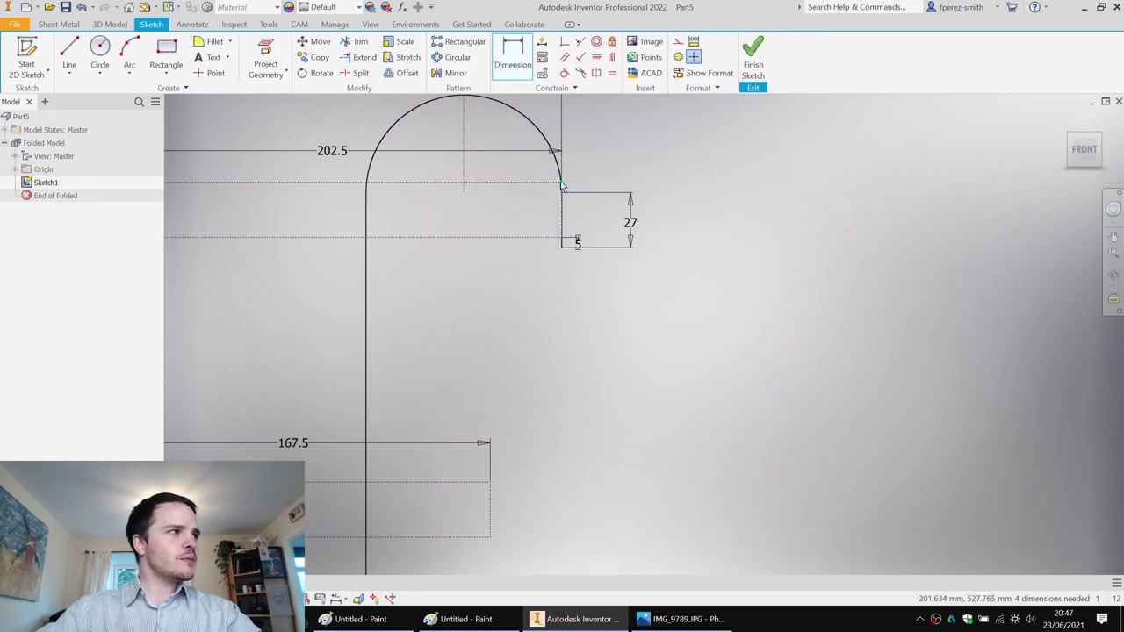
{"action": "key", "text": "ctrl+z"}
{"action": "scroll", "coordinate": [729, 219], "scroll_direction": "down", "scroll_amount": 3}
{"action": "key", "text": "Delete"}
Dimension the long inner vertical line 166.5 mm from the centre axis.
{"action": "middle_click_drag", "start_coordinate": [727, 289], "coordinate": [727, 238]}
{"action": "middle_click_drag", "start_coordinate": [633, 283], "coordinate": [603, 268]}
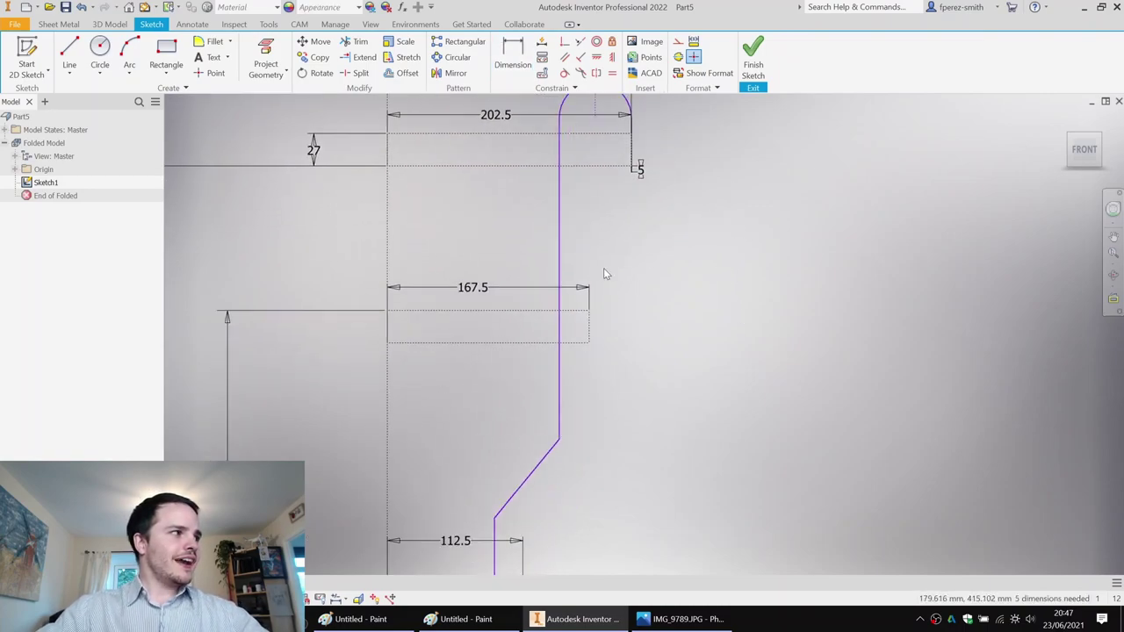
{"action": "key", "text": "d"}
{"action": "left_click", "coordinate": [557, 233]}
{"action": "left_click", "coordinate": [388, 248]}
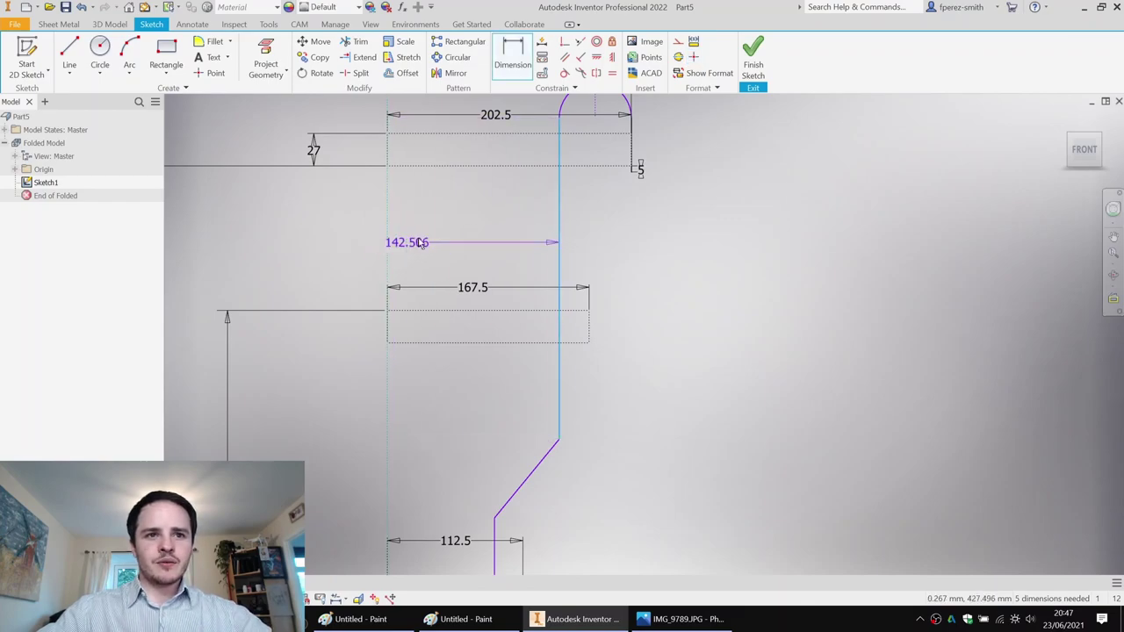
{"action": "left_click", "coordinate": [472, 217]}
{"action": "type", "text": "166.5"}
{"action": "key", "text": "Return"}
{"action": "scroll", "coordinate": [557, 278], "scroll_direction": "down", "scroll_amount": 3}
{"action": "middle_click_drag", "start_coordinate": [562, 279], "coordinate": [520, 242]}
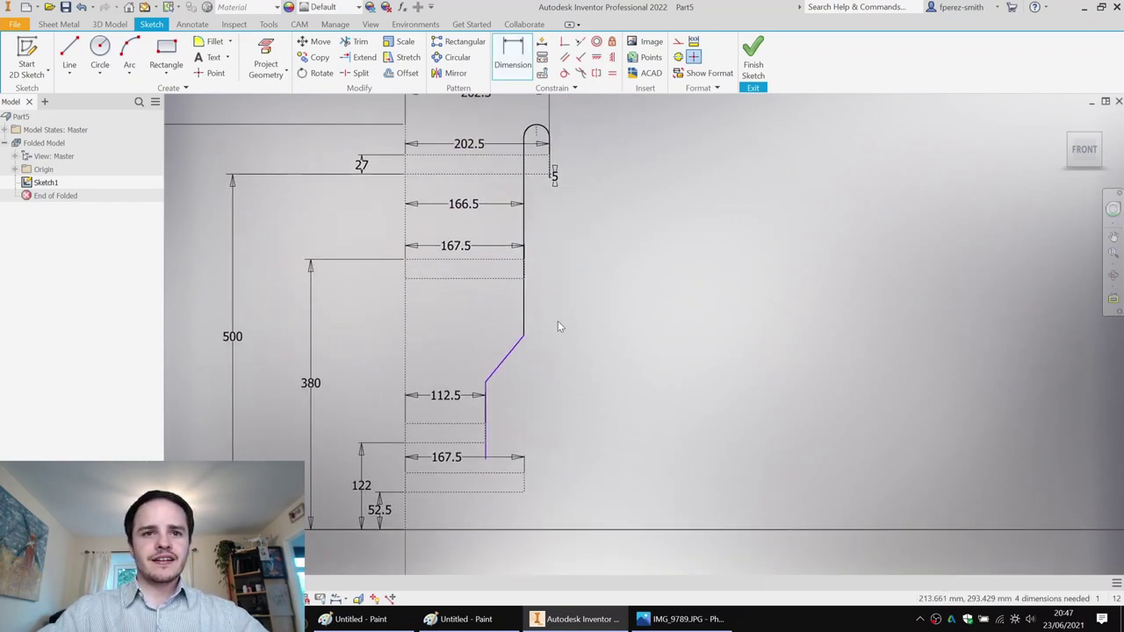
{"action": "middle_click_drag", "start_coordinate": [553, 318], "coordinate": [530, 253]}
{"action": "key", "text": "Escape"}
{"action": "key", "text": "Escape"}
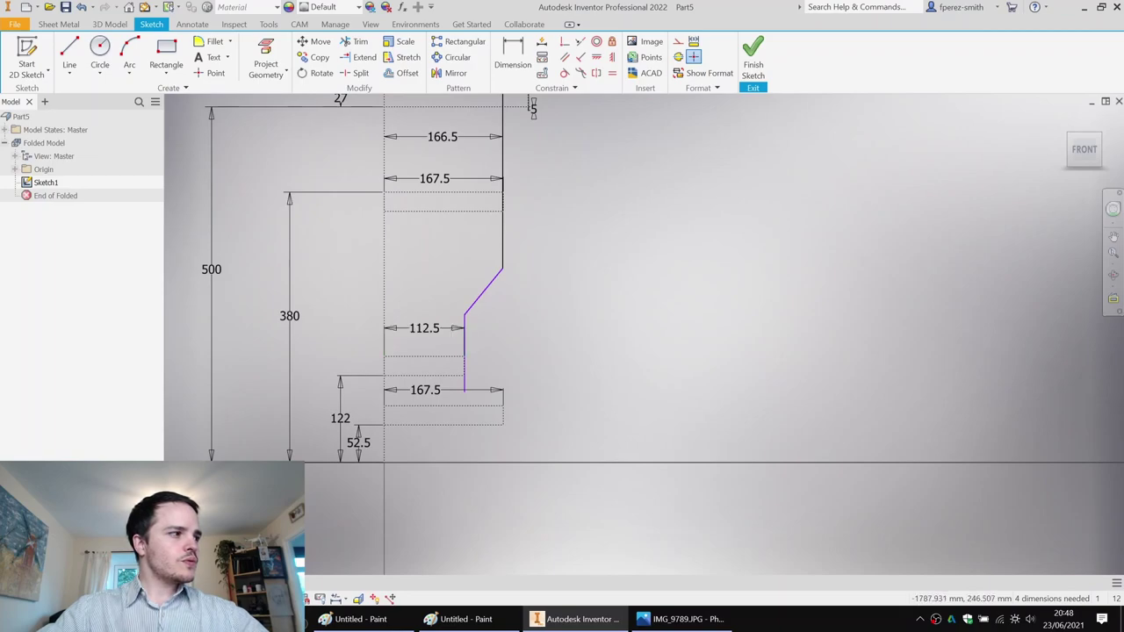
Dimension the profile's lower vertical line 111.5 mm from the centre axis.
{"action": "left_click", "coordinate": [461, 619]}
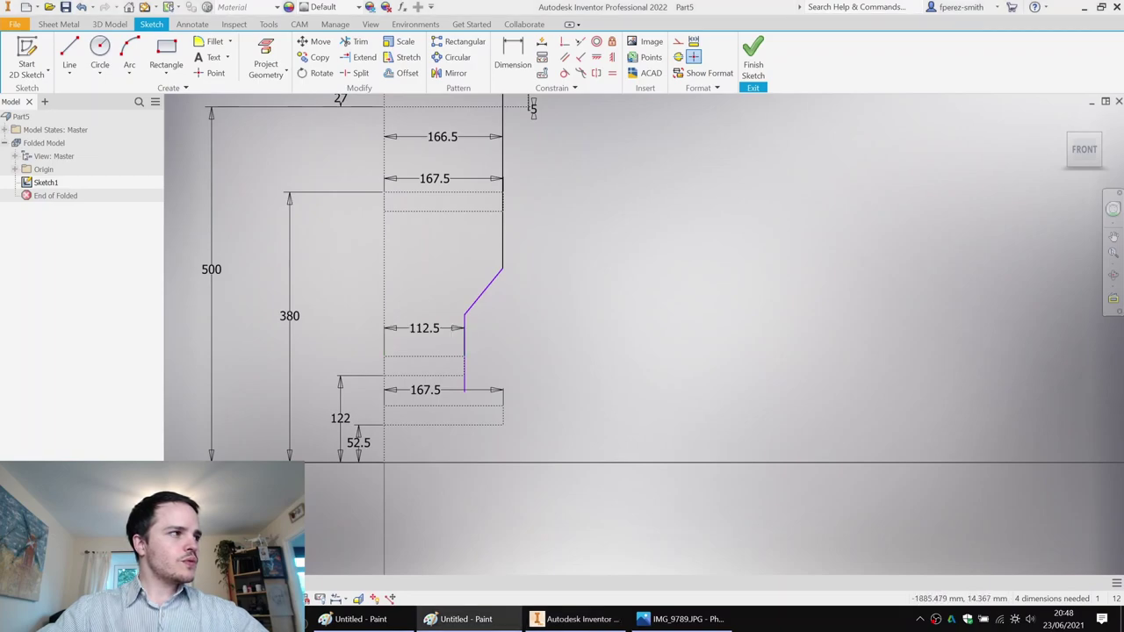
{"action": "scroll", "coordinate": [465, 324], "scroll_direction": "up", "scroll_amount": 3}
{"action": "left_click", "coordinate": [464, 324]}
{"action": "left_click", "coordinate": [312, 345]}
{"action": "key", "text": "d"}
{"action": "left_click", "coordinate": [311, 289]}
{"action": "left_click", "coordinate": [464, 321]}
{"action": "left_click", "coordinate": [366, 287]}
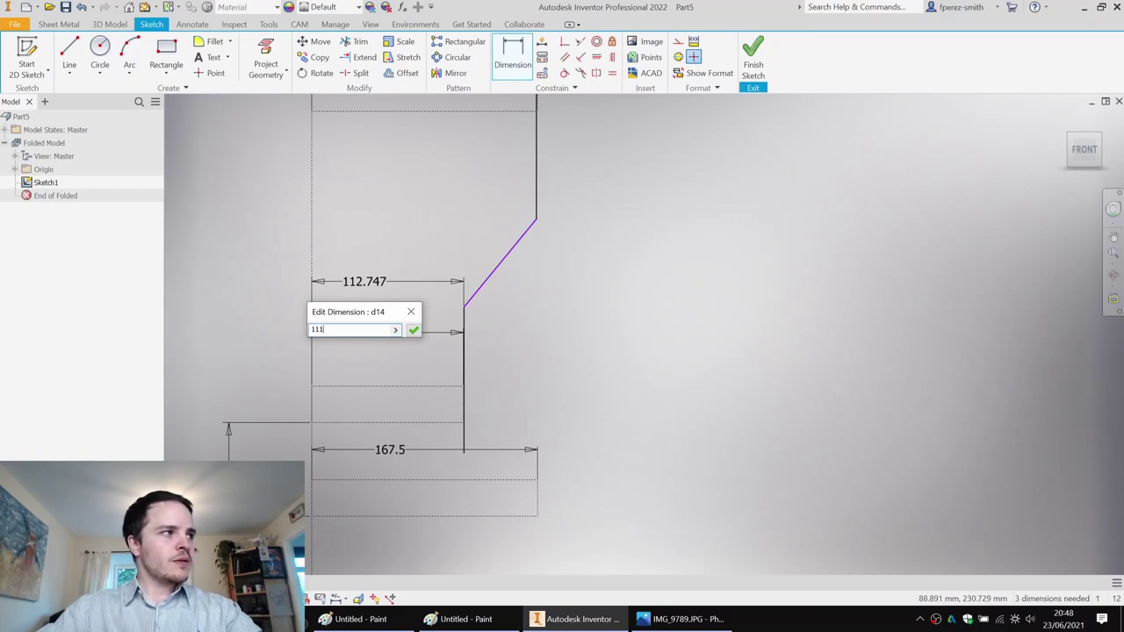
{"action": "key", "text": "Return"}
{"action": "key", "text": "Escape"}
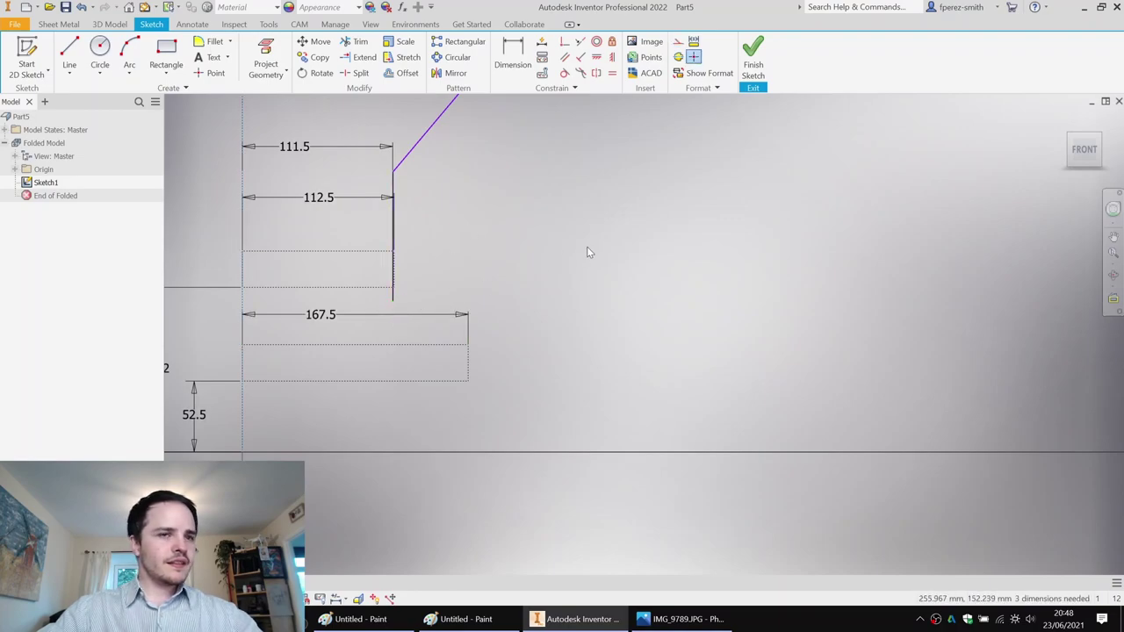
Set the angle between the sloped line and the lower vertical line to 135 degrees.
{"action": "scroll", "coordinate": [465, 294], "scroll_direction": "up", "scroll_amount": 3}
{"action": "middle_click_drag", "start_coordinate": [457, 231], "coordinate": [432, 312]}
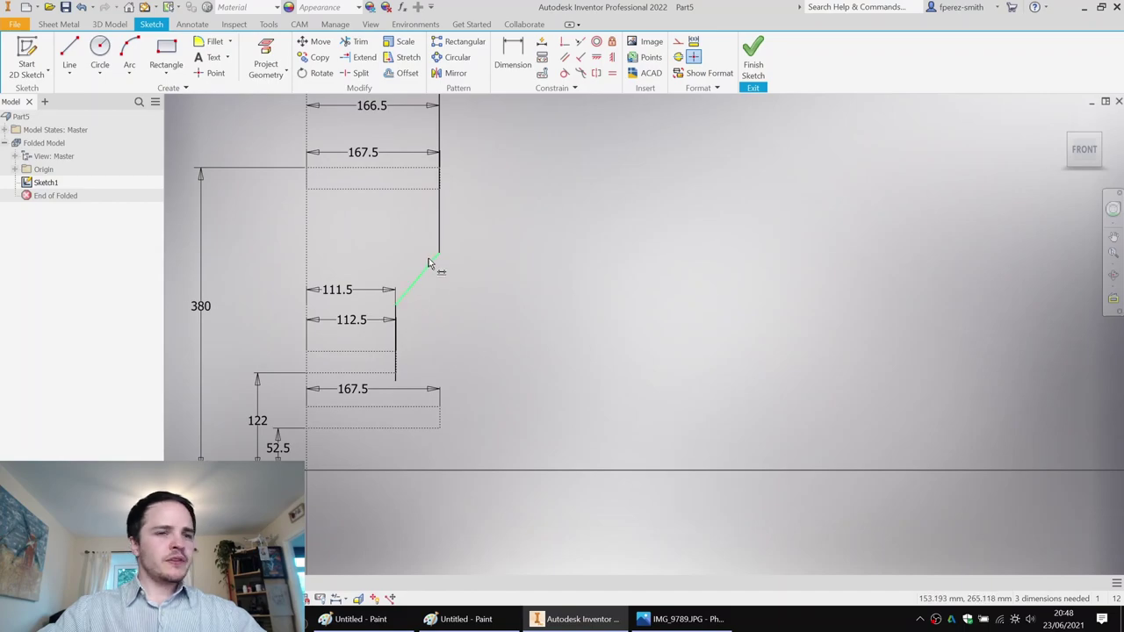
{"action": "left_click", "coordinate": [397, 318]}
{"action": "left_click", "coordinate": [439, 298]}
{"action": "type", "text": "13.5"}
{"action": "key", "text": "Return"}
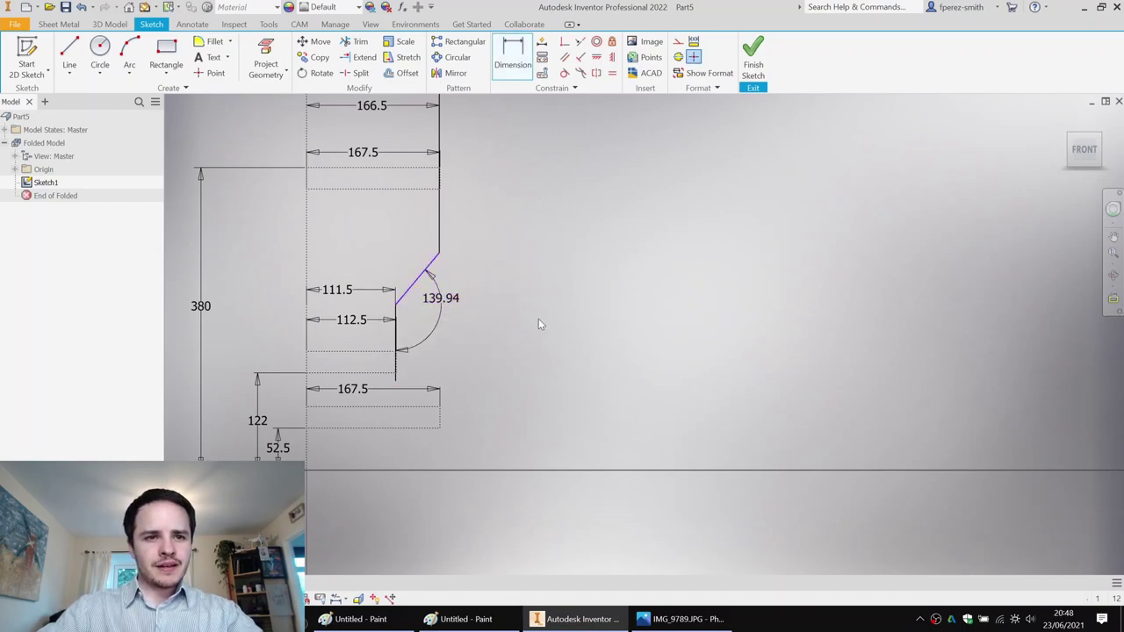
{"action": "key", "text": "Escape"}
{"action": "scroll", "coordinate": [439, 269], "scroll_direction": "up", "scroll_amount": 1}
Examine how the arm profile meets the band rectangles, from the hook down past the sloped section.
{"action": "mouse_move", "coordinate": [440, 268]}
{"action": "middle_mouse_down"}
{"action": "mouse_move", "coordinate": [438, 331]}
{"action": "mouse_move", "coordinate": [546, 358]}
{"action": "middle_mouse_up"}
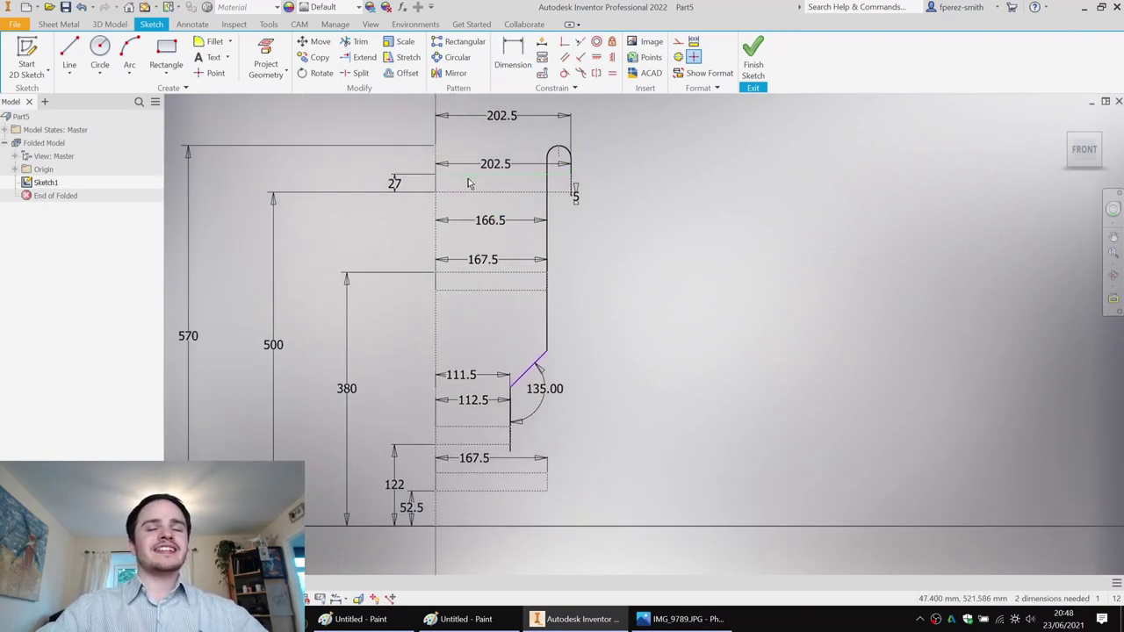
{"action": "scroll", "coordinate": [571, 198], "scroll_direction": "down", "scroll_amount": 3}
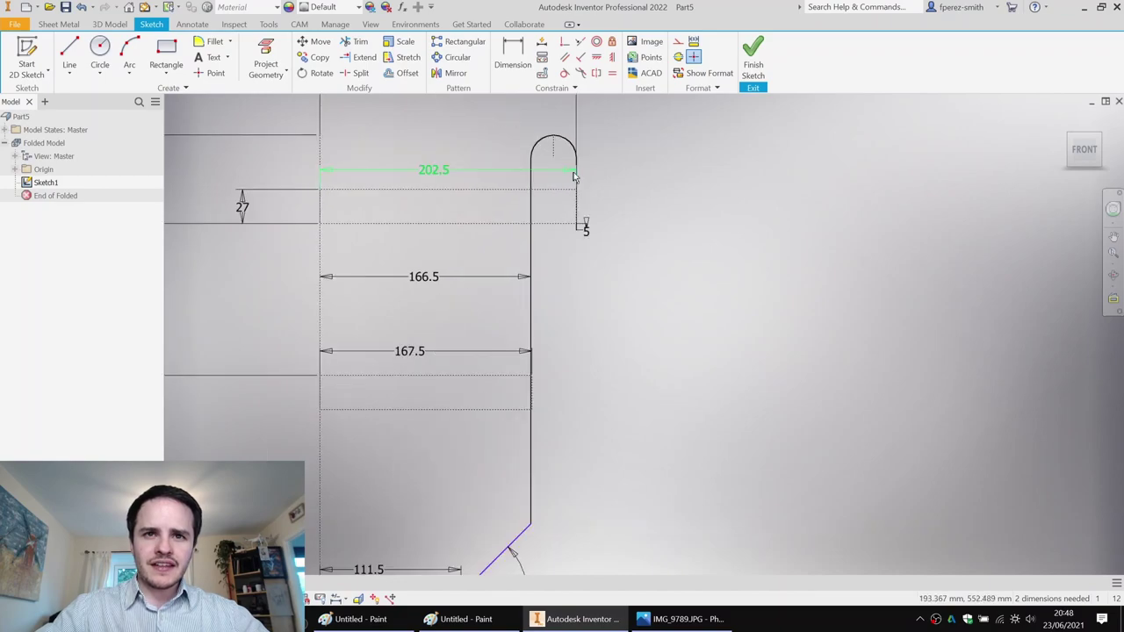
{"action": "middle_click_drag", "start_coordinate": [574, 204], "coordinate": [569, 246]}
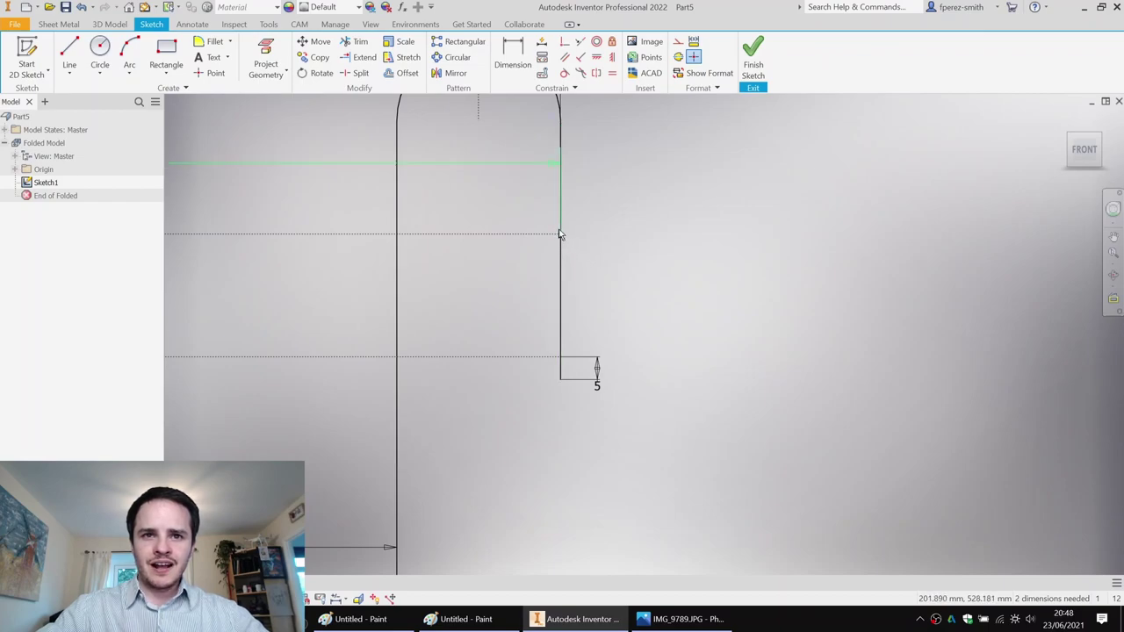
{"action": "scroll", "coordinate": [576, 235], "scroll_direction": "down", "scroll_amount": 2}
{"action": "scroll", "coordinate": [575, 235], "scroll_direction": "up", "scroll_amount": 2}
{"action": "scroll", "coordinate": [565, 243], "scroll_direction": "down", "scroll_amount": 2}
{"action": "middle_click_drag", "start_coordinate": [555, 257], "coordinate": [532, 91]}
{"action": "middle_click_drag", "start_coordinate": [508, 330], "coordinate": [520, 161]}
{"action": "middle_click_drag", "start_coordinate": [496, 413], "coordinate": [500, 234]}
{"action": "middle_click_drag", "start_coordinate": [485, 382], "coordinate": [535, 188]}
{"action": "middle_click_drag", "start_coordinate": [402, 389], "coordinate": [446, 249]}
{"action": "middle_click_drag", "start_coordinate": [460, 365], "coordinate": [484, 268]}
{"action": "scroll", "coordinate": [484, 264], "scroll_direction": "down", "scroll_amount": 2}
{"action": "mouse_move", "coordinate": [572, 164]}
{"action": "middle_mouse_down"}
{"action": "mouse_move", "coordinate": [564, 204]}
{"action": "mouse_move", "coordinate": [476, 277]}
{"action": "middle_mouse_up"}
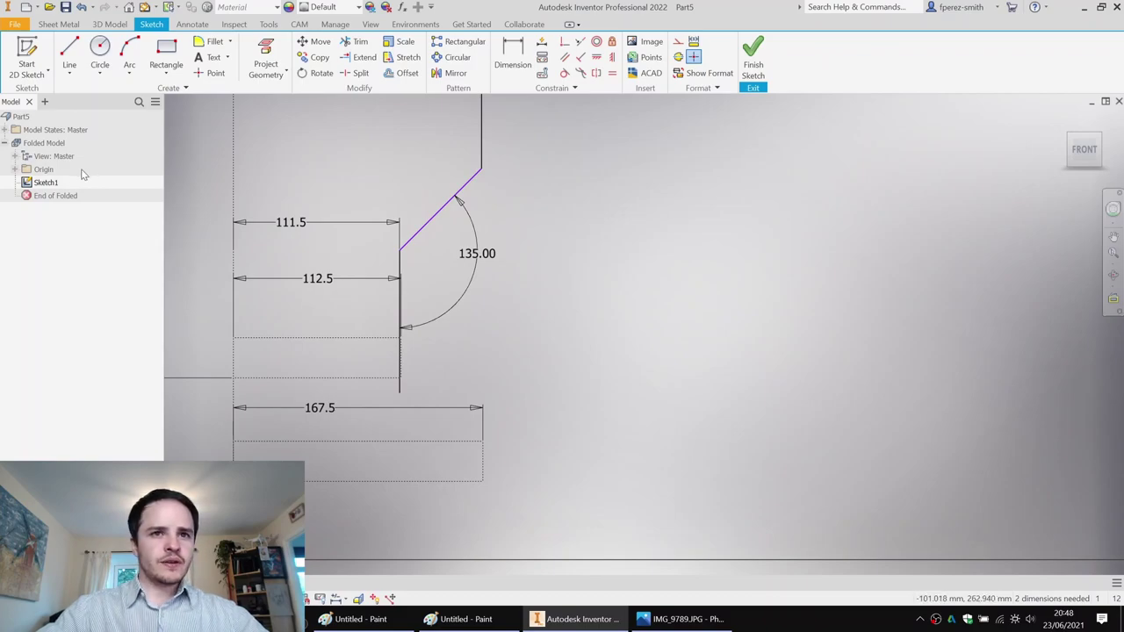
{"action": "middle_click_drag", "start_coordinate": [502, 173], "coordinate": [483, 226]}
Dimension the slope's upper corner 68 mm below the bottom edge of the second rectangle from the top.
{"action": "left_click_drag", "start_coordinate": [462, 220], "coordinate": [462, 183]}
{"action": "scroll", "coordinate": [483, 186], "scroll_direction": "down", "scroll_amount": 2}
{"action": "middle_click_drag", "start_coordinate": [488, 187], "coordinate": [478, 333]}
{"action": "scroll", "coordinate": [463, 340], "scroll_direction": "down", "scroll_amount": 1}
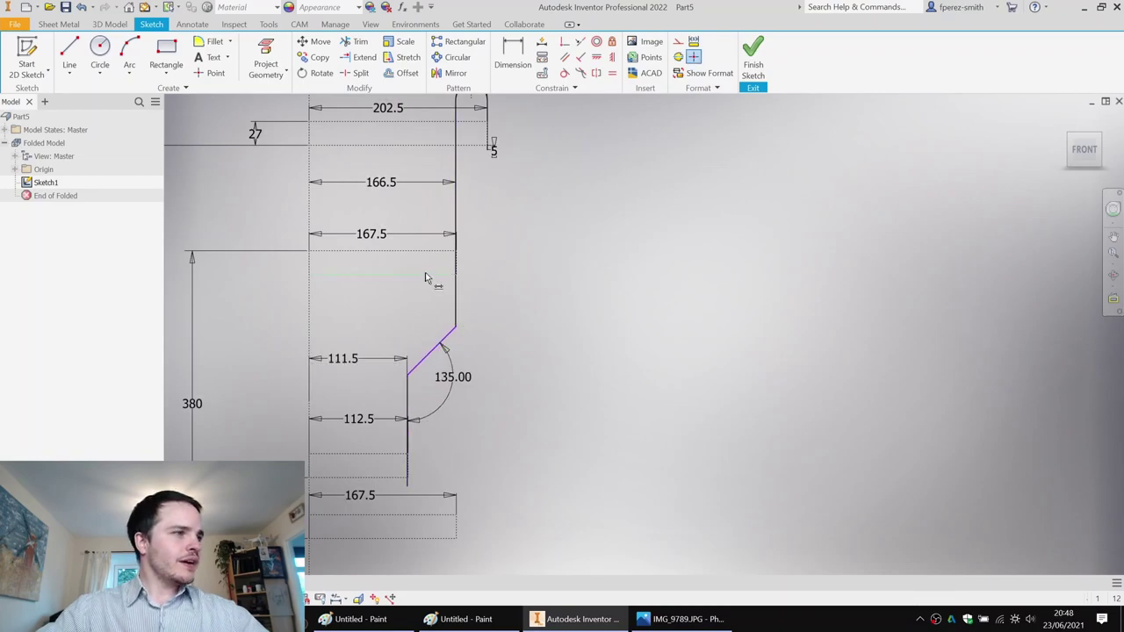
{"action": "key", "text": "d"}
{"action": "left_click", "coordinate": [455, 303]}
{"action": "left_click", "coordinate": [562, 303]}
{"action": "type", "text": "68"}
{"action": "key", "text": "Return"}
{"action": "scroll", "coordinate": [548, 385], "scroll_direction": "down", "scroll_amount": 2}
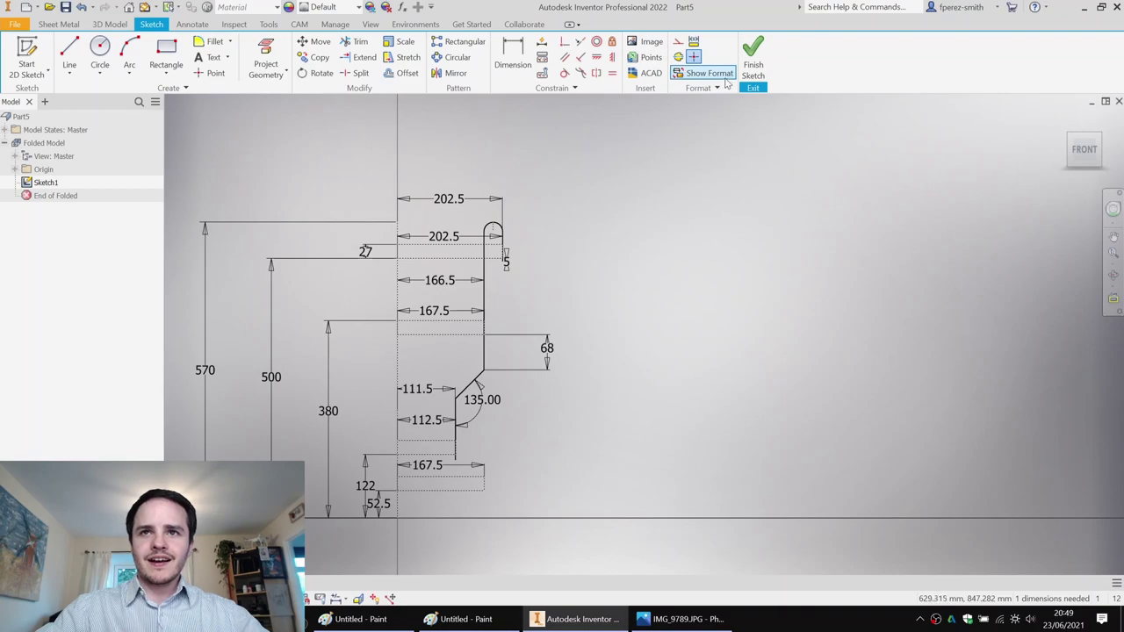
Finish the profile sketch and override the sheet metal defaults with 1.5 mm thickness and Steel, Mild material.
{"action": "left_click", "coordinate": [753, 58]}
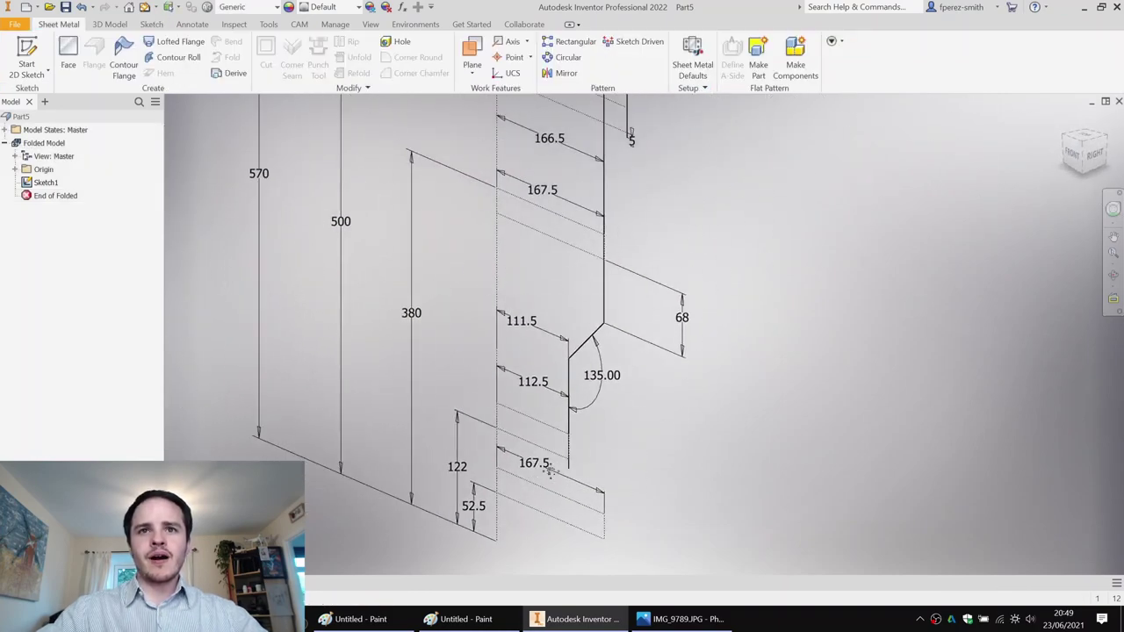
{"action": "left_click", "coordinate": [695, 54]}
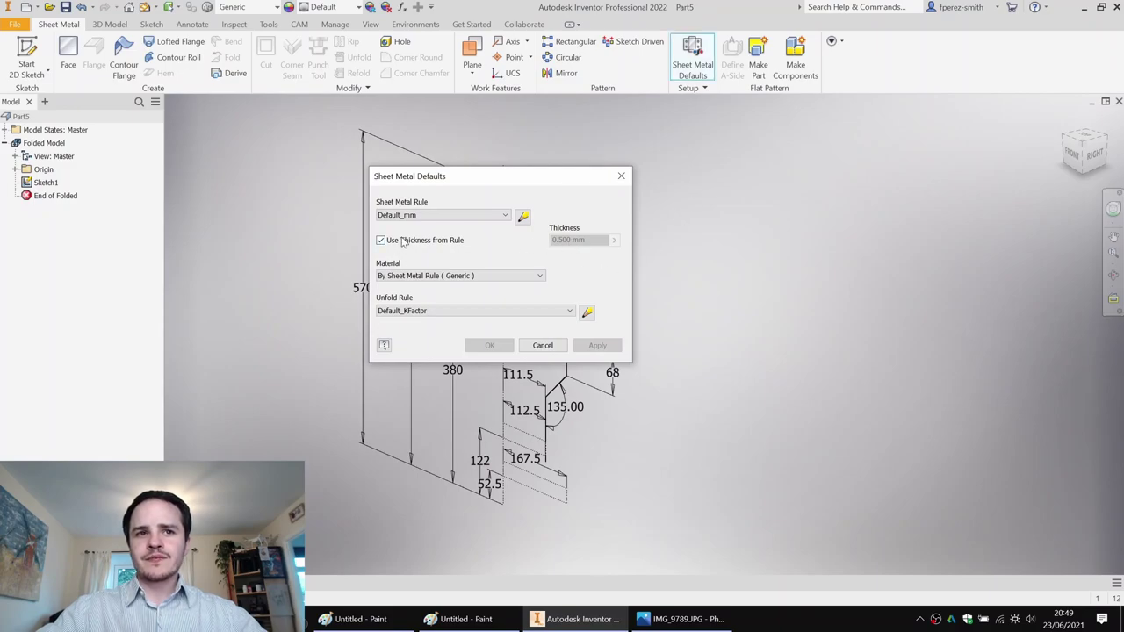
{"action": "left_click", "coordinate": [405, 246]}
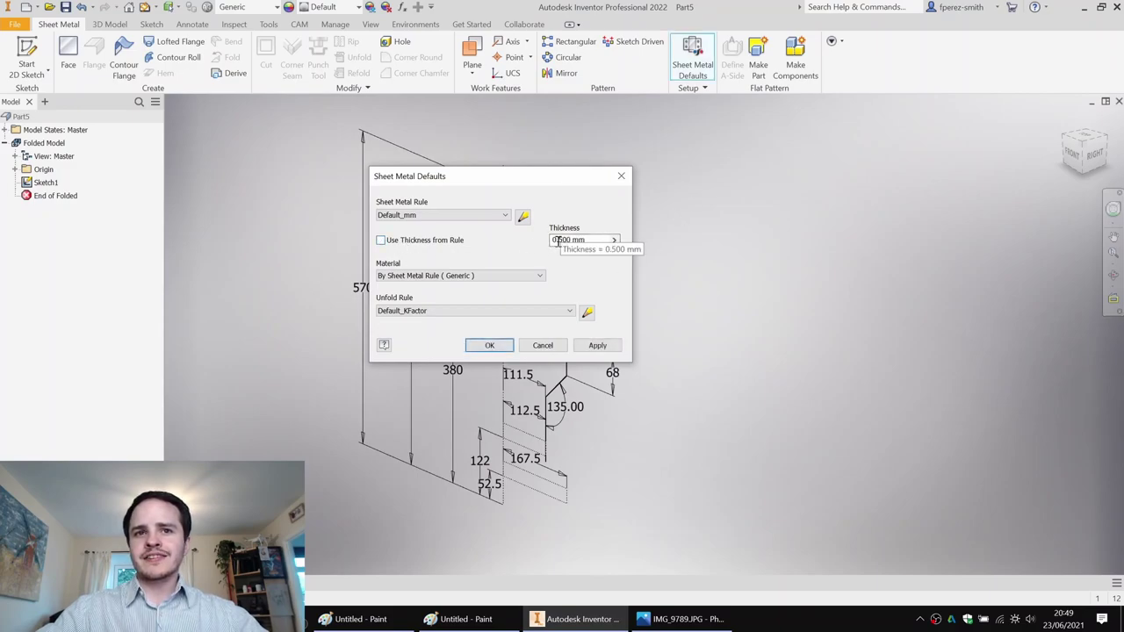
{"action": "left_click", "coordinate": [496, 276]}
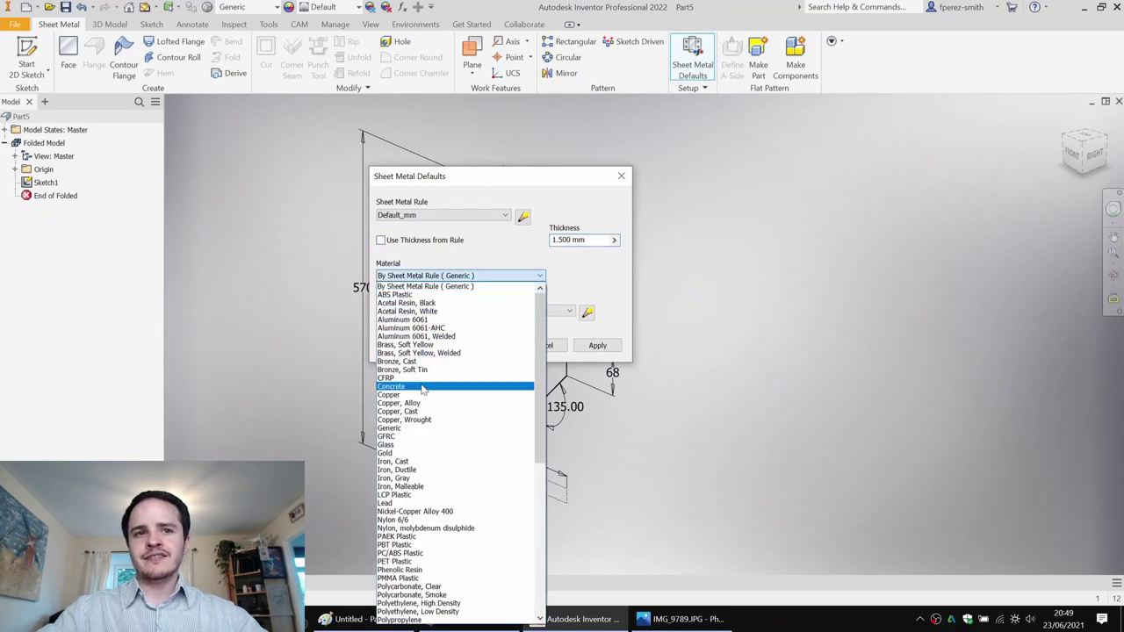
{"action": "scroll", "coordinate": [453, 492], "scroll_direction": "down", "scroll_amount": 10}
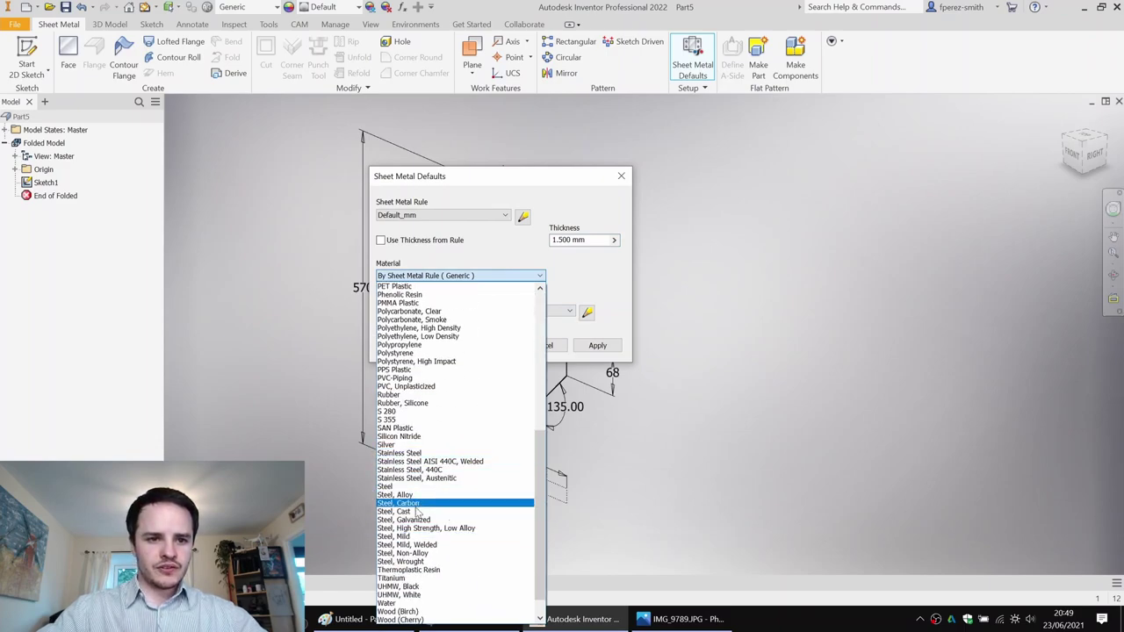
{"action": "left_click", "coordinate": [422, 536]}
{"action": "left_click", "coordinate": [512, 347]}
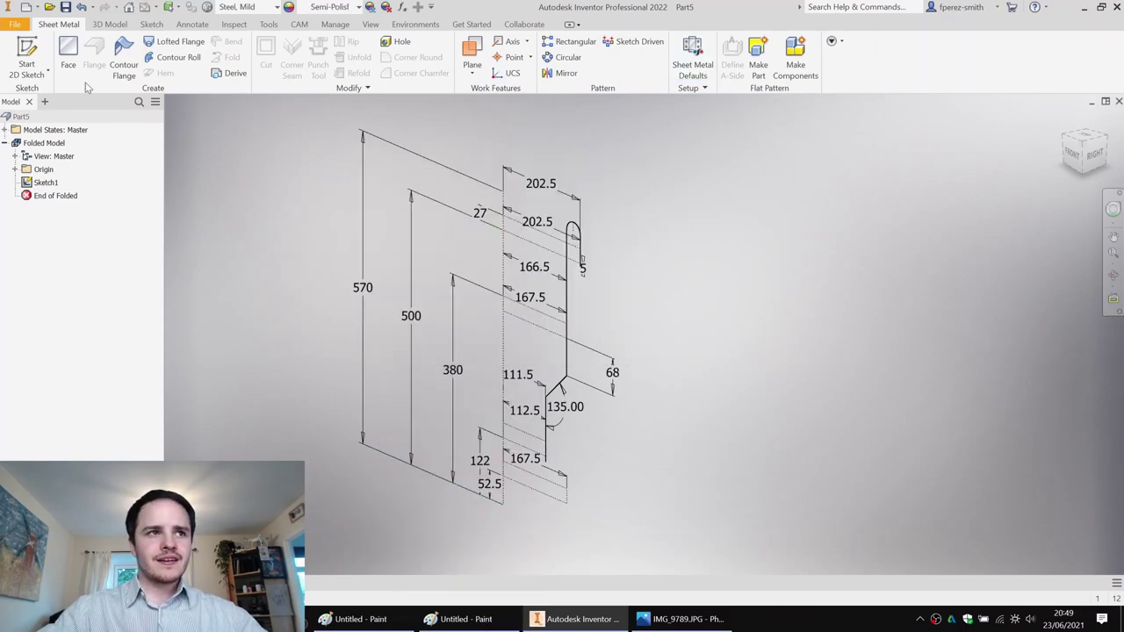
Create a contour flange from the hooked profile, 27 mm wide and symmetric about the sketch plane.
{"action": "left_click", "coordinate": [123, 48]}
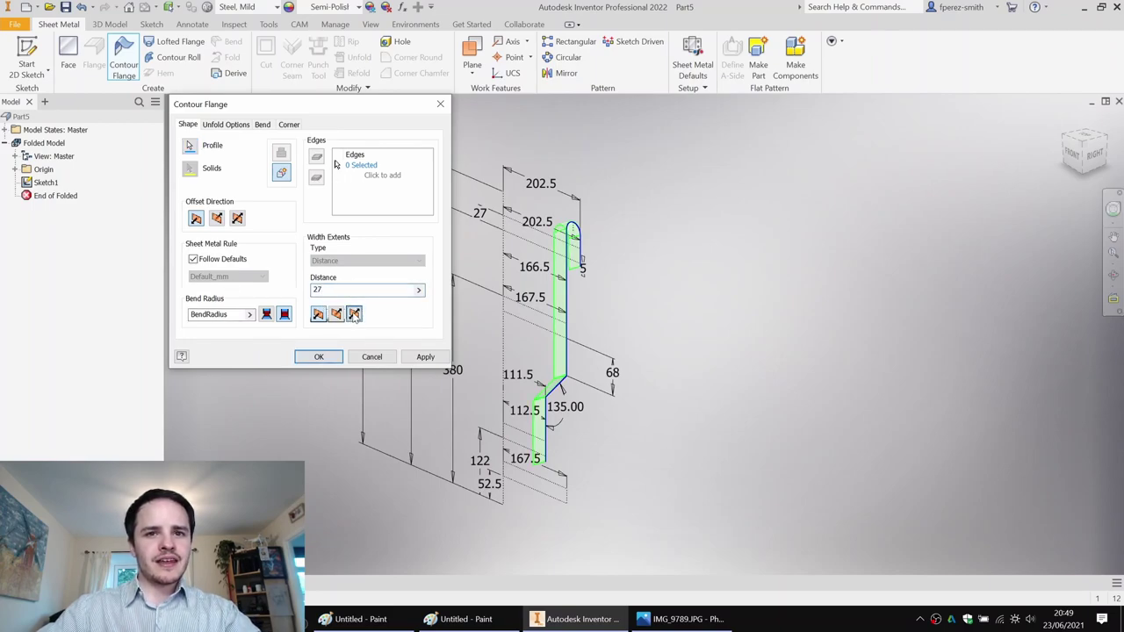
{"action": "left_click", "coordinate": [320, 357]}
{"action": "middle_click_drag", "start_coordinate": [725, 297], "coordinate": [688, 255]}
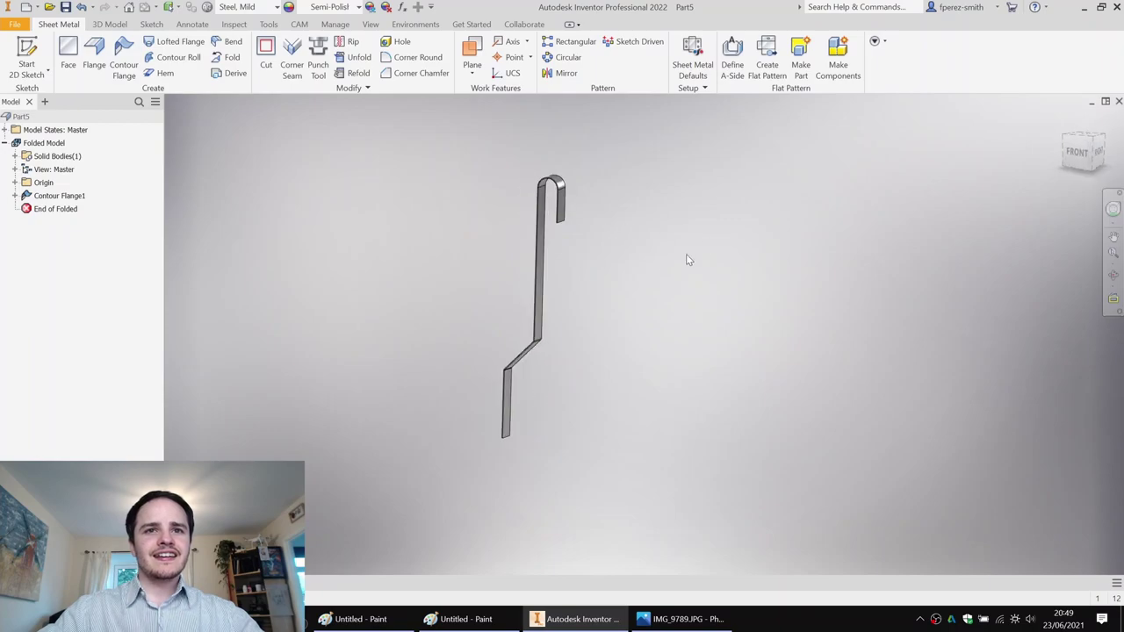
Make the contour flange's profile sketch visible again so the band rectangles show alongside the arm.
{"action": "left_click", "coordinate": [14, 195]}
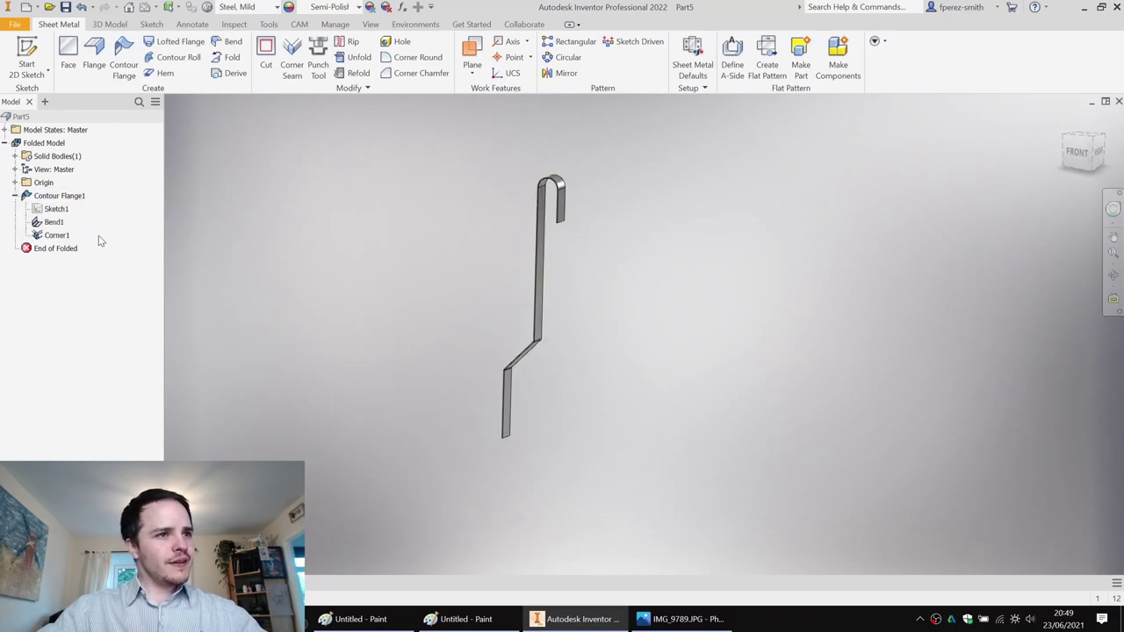
{"action": "left_click", "coordinate": [55, 210]}
{"action": "key", "text": "alt+v"}
{"action": "middle_click_drag", "start_coordinate": [519, 220], "coordinate": [496, 210], "text": "shift"}
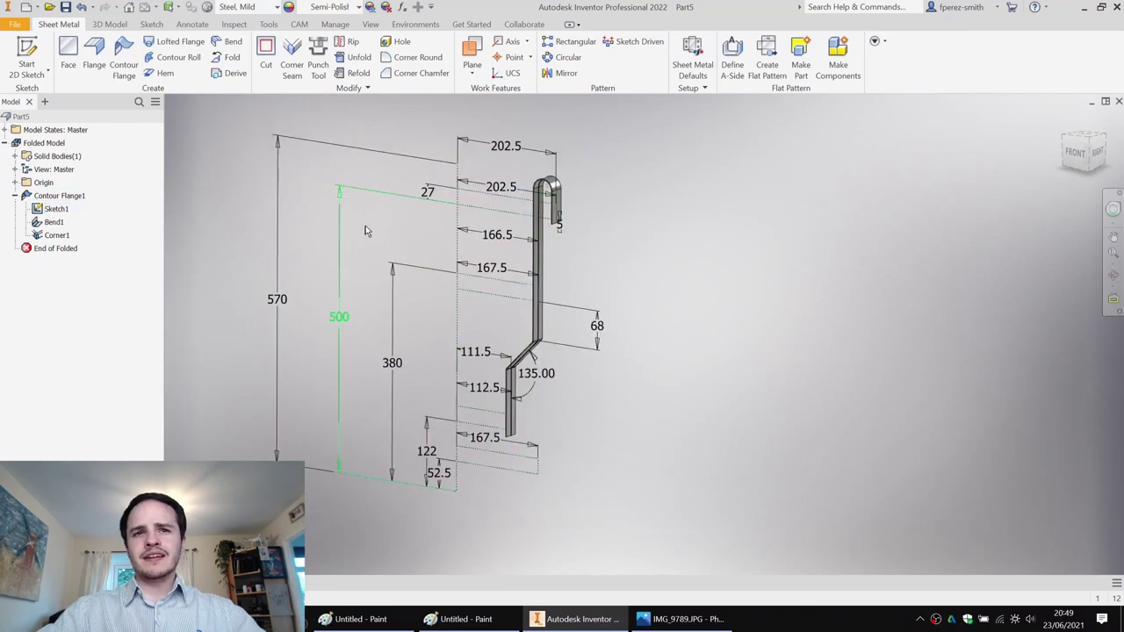
{"action": "scroll", "coordinate": [527, 216], "scroll_direction": "up", "scroll_amount": 3}
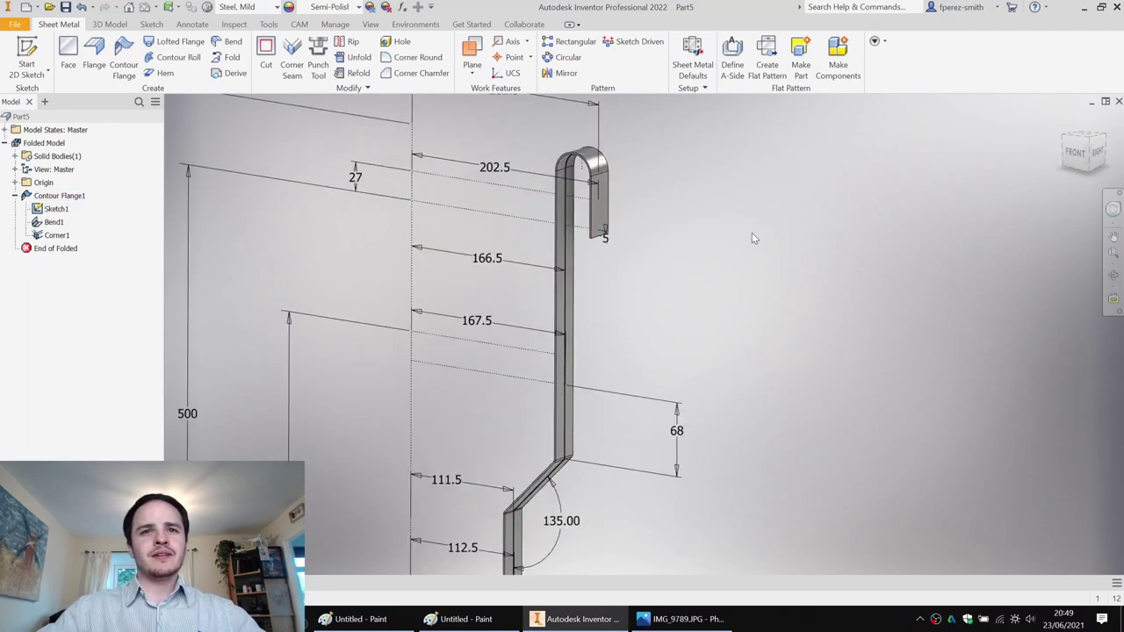
{"action": "scroll", "coordinate": [645, 222], "scroll_direction": "down", "scroll_amount": 3}
Start a sketch on the outer face of the hook's short leg and project the top band rectangle's outer edge.
{"action": "left_click", "coordinate": [27, 57]}
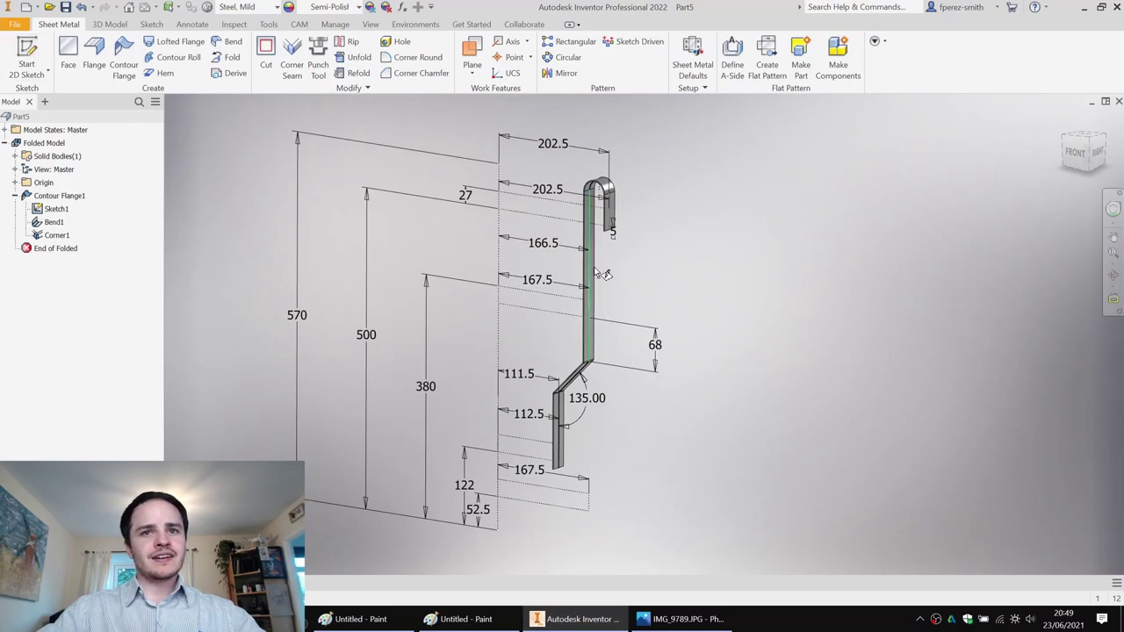
{"action": "left_click", "coordinate": [615, 216]}
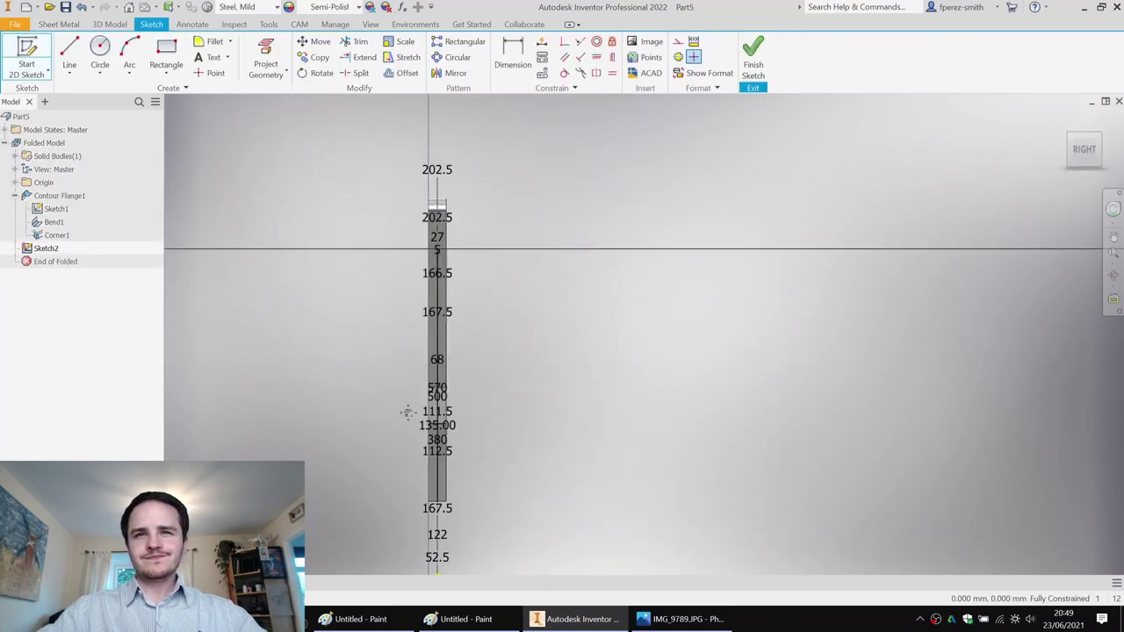
{"action": "left_click", "coordinate": [266, 63]}
{"action": "key", "text": "Escape"}
{"action": "middle_click_drag", "start_coordinate": [434, 227], "coordinate": [546, 219], "text": "shift"}
{"action": "left_click", "coordinate": [265, 62]}
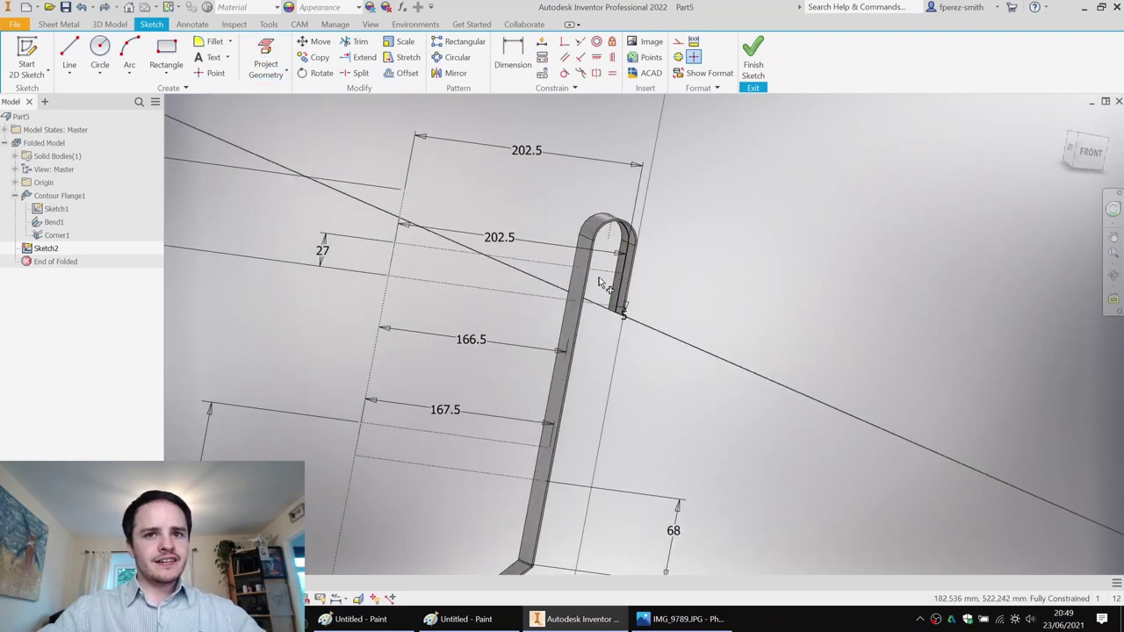
{"action": "middle_click_drag", "start_coordinate": [700, 292], "coordinate": [431, 158], "text": "shift"}
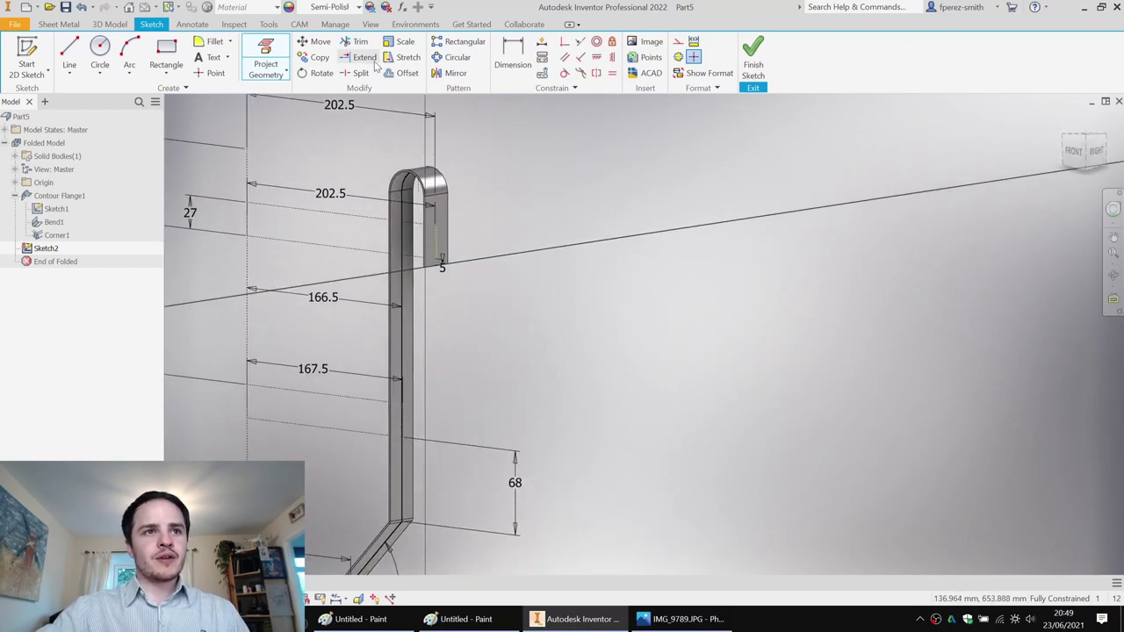
Place a sketch point at the midpoint of the projected edge on the hook's short leg and finish the sketch.
{"action": "left_click", "coordinate": [210, 73]}
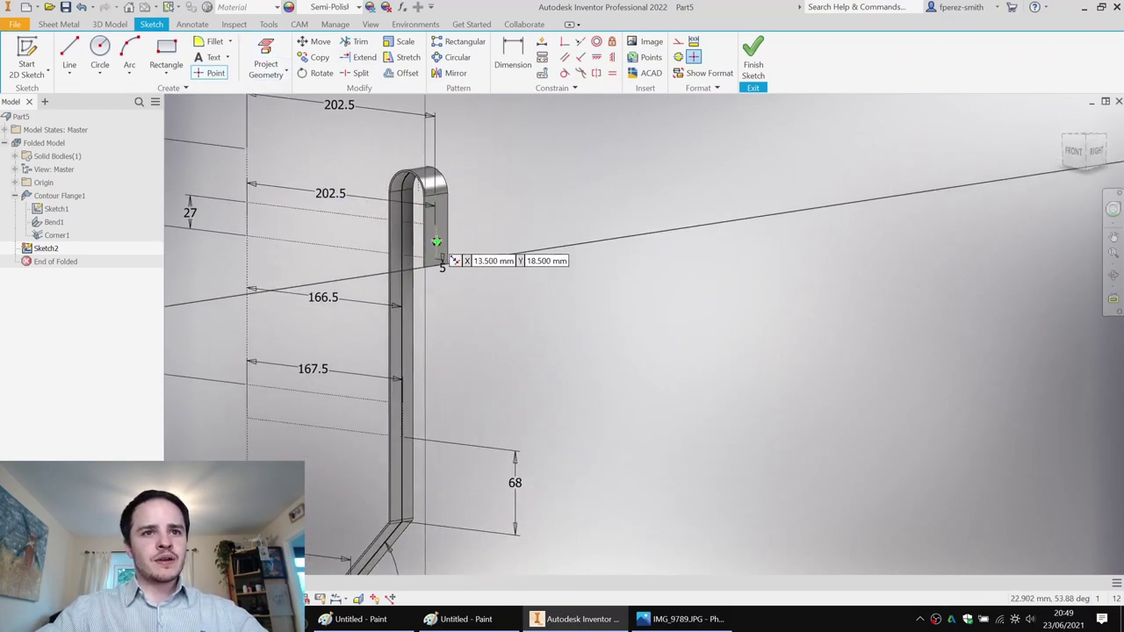
{"action": "scroll", "coordinate": [439, 251], "scroll_direction": "up", "scroll_amount": 3}
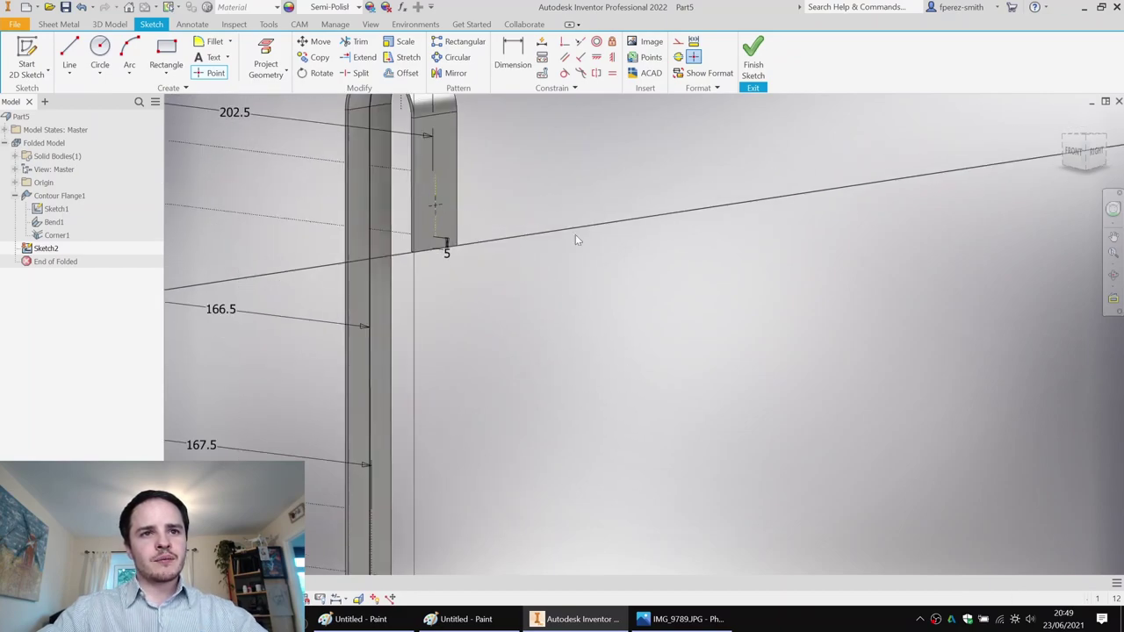
{"action": "key", "text": "Escape"}
{"action": "scroll", "coordinate": [622, 303], "scroll_direction": "down", "scroll_amount": 4}
{"action": "left_click", "coordinate": [753, 54]}
{"action": "middle_click_drag", "start_coordinate": [649, 300], "coordinate": [625, 139]}
{"action": "left_click", "coordinate": [26, 52]}
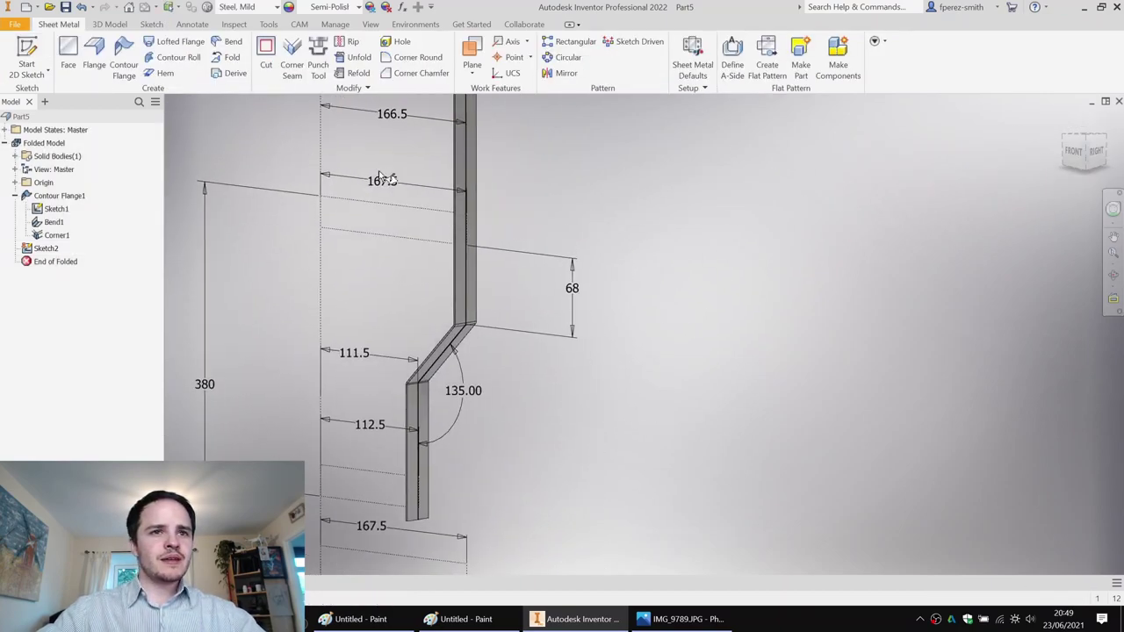
{"action": "left_click", "coordinate": [468, 174]}
{"action": "key", "text": "ctrl+z"}
Start a sketch on the outer face of the arm's long upright and project the second band rectangle's outer edge.
{"action": "middle_click_drag", "start_coordinate": [805, 233], "coordinate": [740, 240], "text": "shift"}
{"action": "left_click", "coordinate": [26, 54]}
{"action": "left_click", "coordinate": [798, 235]}
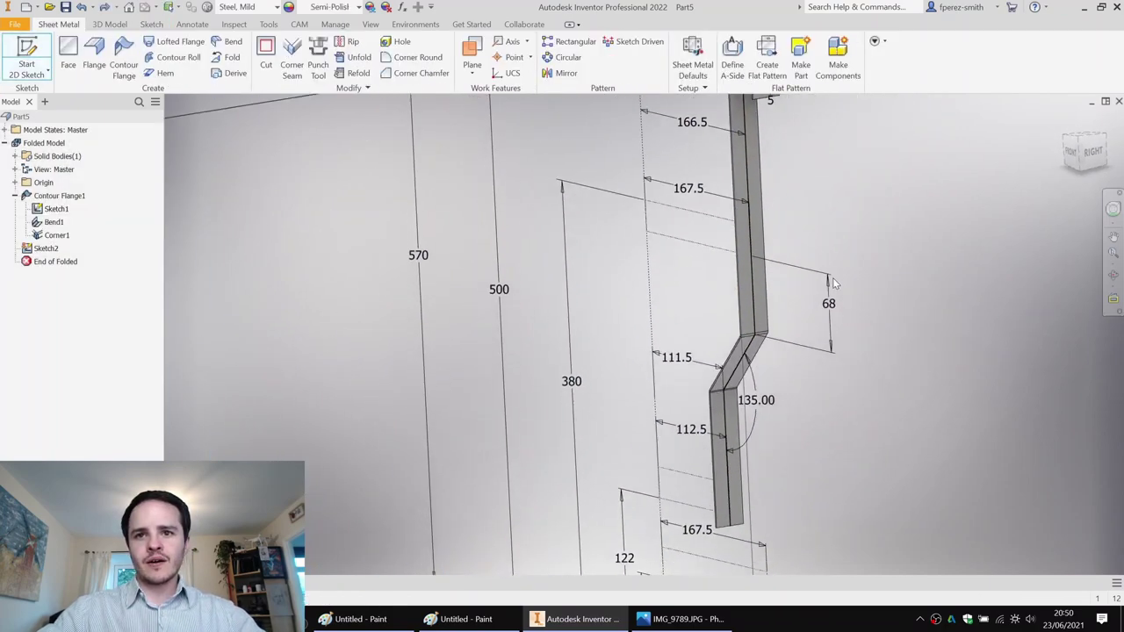
{"action": "mouse_move", "coordinate": [372, 483]}
{"action": "middle_mouse_down", "text": "shift"}
{"action": "mouse_move", "coordinate": [495, 313]}
{"action": "mouse_move", "coordinate": [484, 351]}
{"action": "mouse_move", "coordinate": [459, 254]}
{"action": "mouse_move", "coordinate": [631, 339]}
{"action": "middle_mouse_up", "text": "shift"}
{"action": "scroll", "coordinate": [575, 340], "scroll_direction": "up", "scroll_amount": 3}
{"action": "key", "text": "p"}
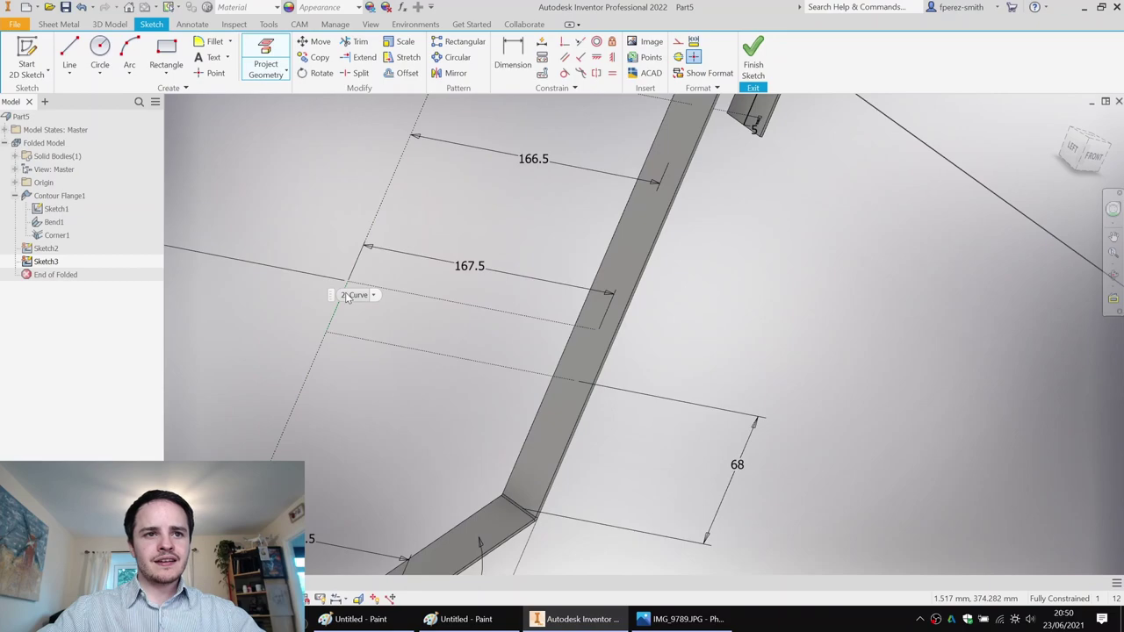
{"action": "scroll", "coordinate": [650, 326], "scroll_direction": "down", "scroll_amount": 3}
Place a sketch point at the midpoint of the projected edge on the long upright and finish the sketch.
{"action": "middle_click_drag", "start_coordinate": [647, 326], "coordinate": [420, 280], "text": "shift"}
{"action": "scroll", "coordinate": [421, 281], "scroll_direction": "up", "scroll_amount": 1}
{"action": "left_click", "coordinate": [211, 73]}
{"action": "left_click", "coordinate": [462, 292]}
{"action": "left_click", "coordinate": [752, 55]}
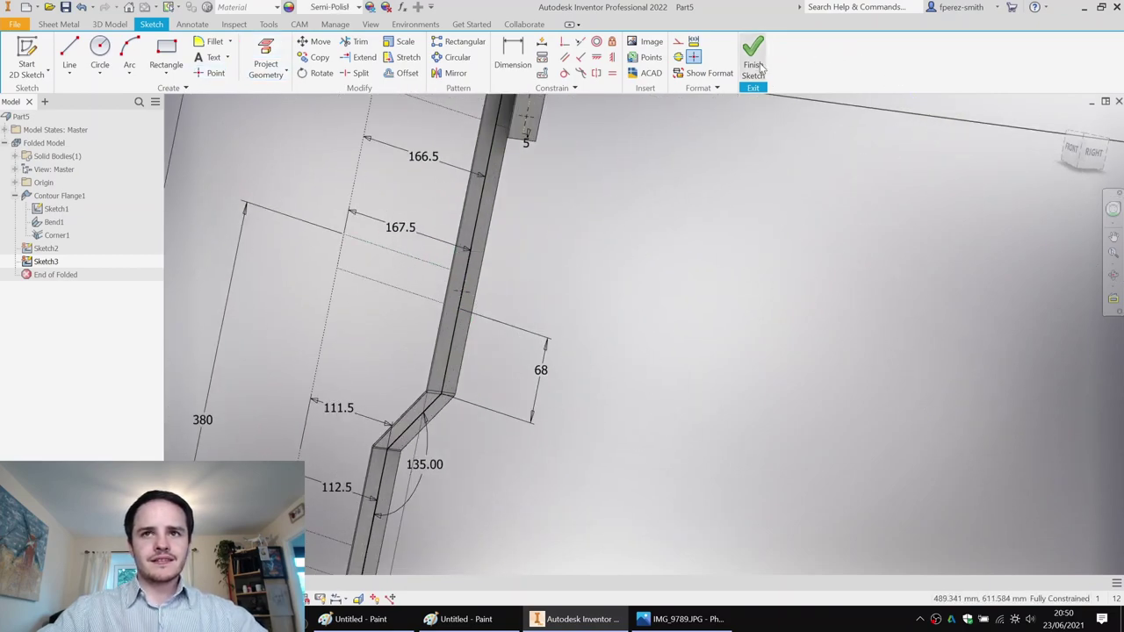
Start a sketch on the outer face of the arm's lower leg and project the adjoining band rectangle's outer edge.
{"action": "left_click", "coordinate": [27, 55]}
{"action": "left_click", "coordinate": [410, 315]}
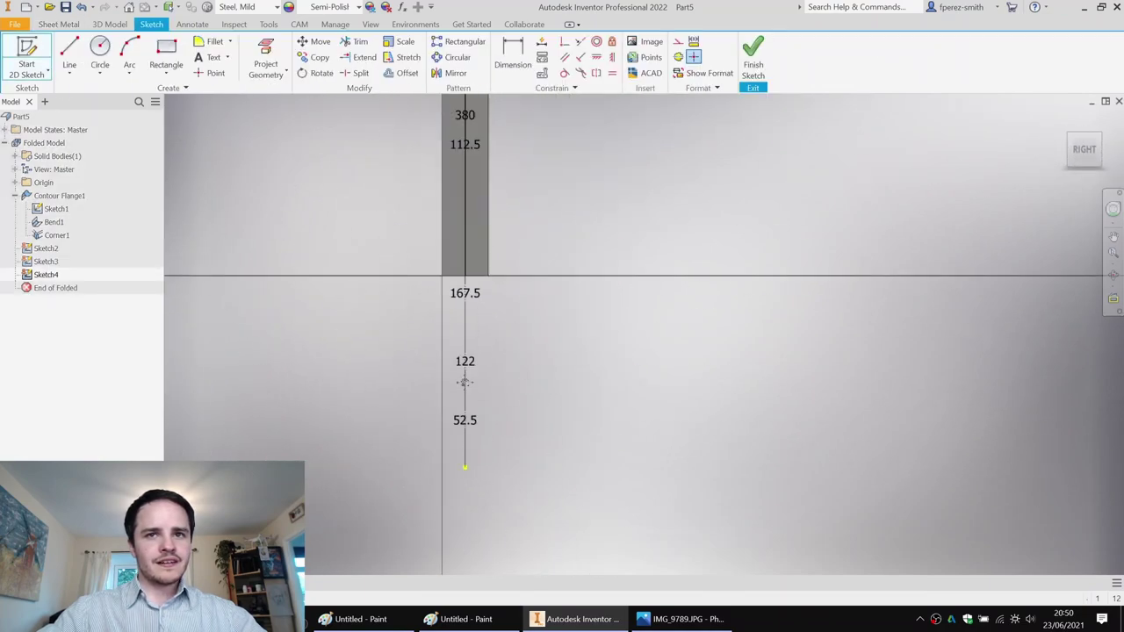
{"action": "middle_click_drag", "start_coordinate": [441, 335], "coordinate": [497, 345], "text": "shift"}
{"action": "scroll", "coordinate": [390, 311], "scroll_direction": "up", "scroll_amount": 3}
{"action": "mouse_move", "coordinate": [392, 308]}
{"action": "middle_mouse_down", "text": "shift"}
{"action": "mouse_move", "coordinate": [502, 311]}
{"action": "mouse_move", "coordinate": [388, 311]}
{"action": "middle_mouse_up", "text": "shift"}
{"action": "left_click", "coordinate": [265, 57]}
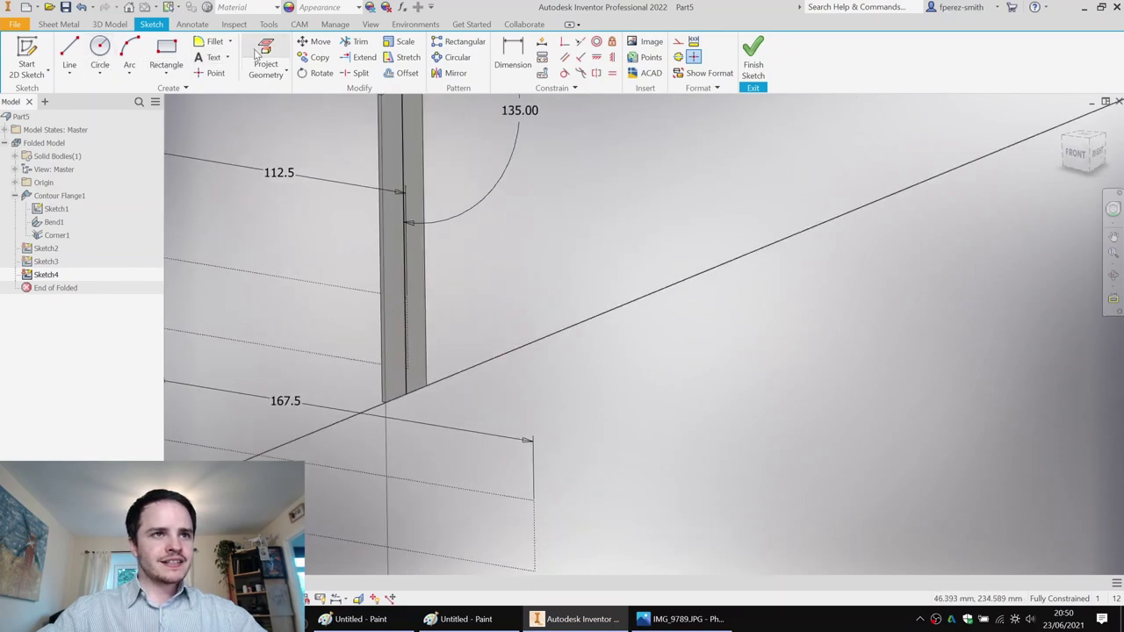
Place a sketch point at the midpoint of the projected edge on the lower leg and finish the sketch.
{"action": "left_click", "coordinate": [214, 73]}
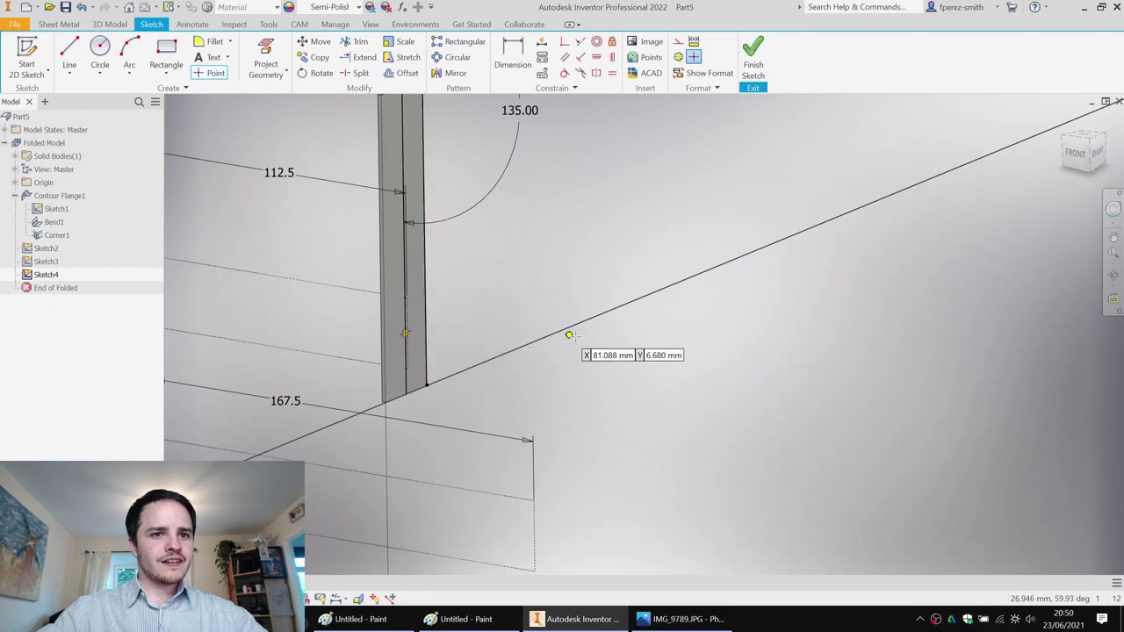
{"action": "scroll", "coordinate": [474, 229], "scroll_direction": "down", "scroll_amount": 4}
{"action": "left_click", "coordinate": [754, 54]}
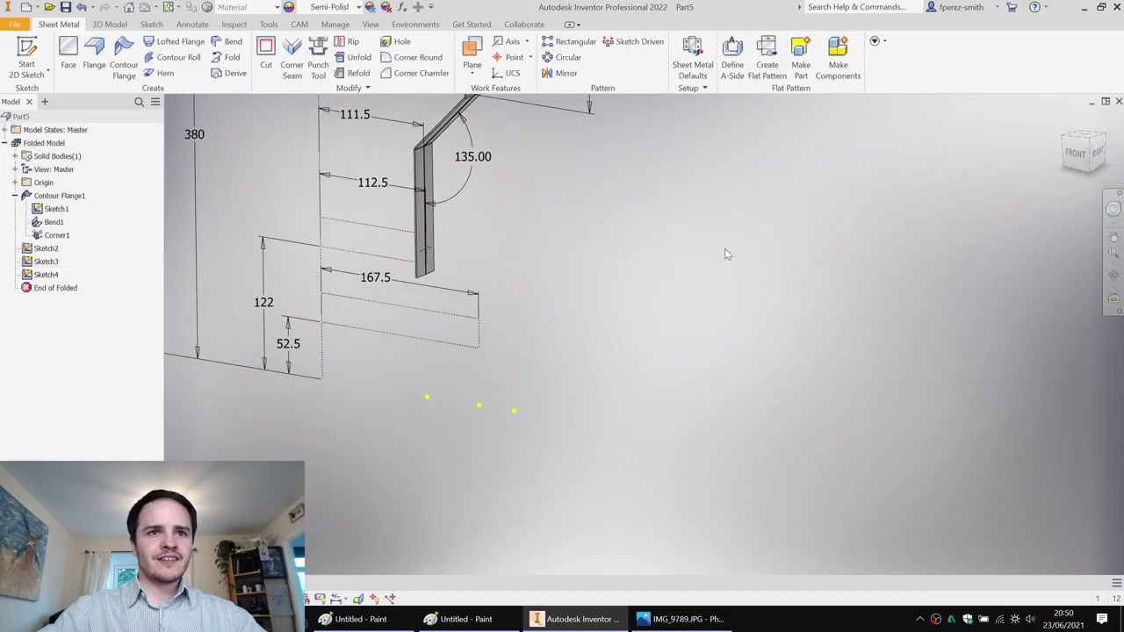
Hide the dimensioned profile sketch of the contour flange, leaving the hole point sketches displayed.
{"action": "left_click", "coordinate": [56, 209]}
{"action": "key", "text": "alt+v"}
{"action": "mouse_move", "coordinate": [691, 231]}
{"action": "middle_mouse_down", "text": "shift"}
{"action": "mouse_move", "coordinate": [547, 231]}
{"action": "mouse_move", "coordinate": [562, 235]}
{"action": "middle_mouse_up", "text": "shift"}
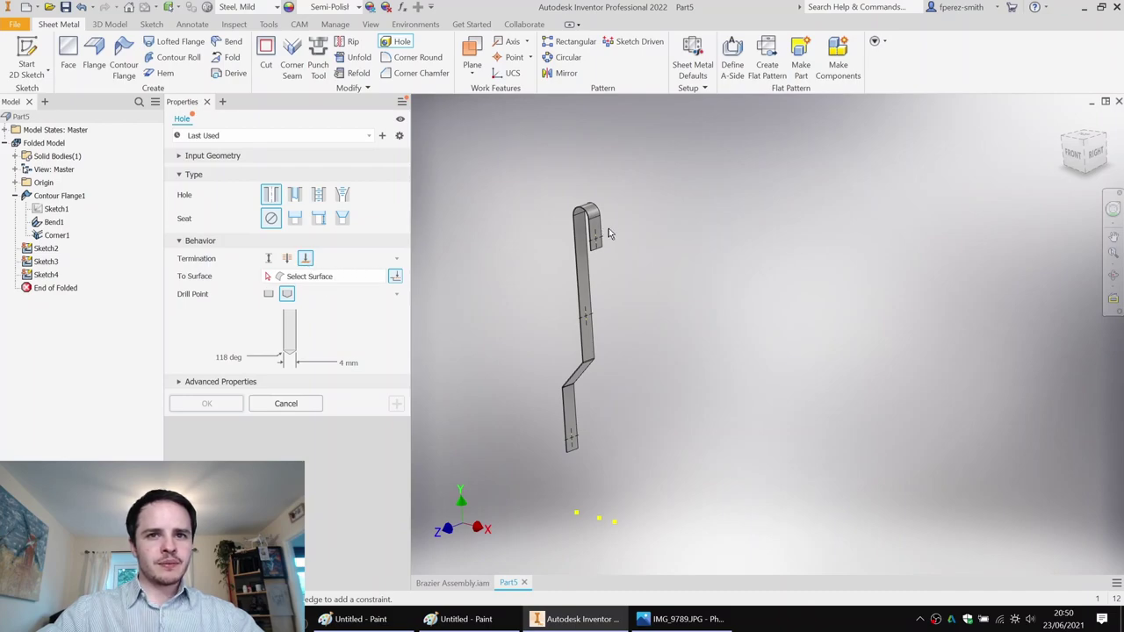
Create a 4 mm hole at the hook's short-leg point, terminating at that leg's inner face.
{"action": "left_click", "coordinate": [597, 238]}
{"action": "middle_click_drag", "start_coordinate": [615, 266], "coordinate": [728, 219], "text": "shift"}
{"action": "scroll", "coordinate": [728, 218], "scroll_direction": "up", "scroll_amount": 3}
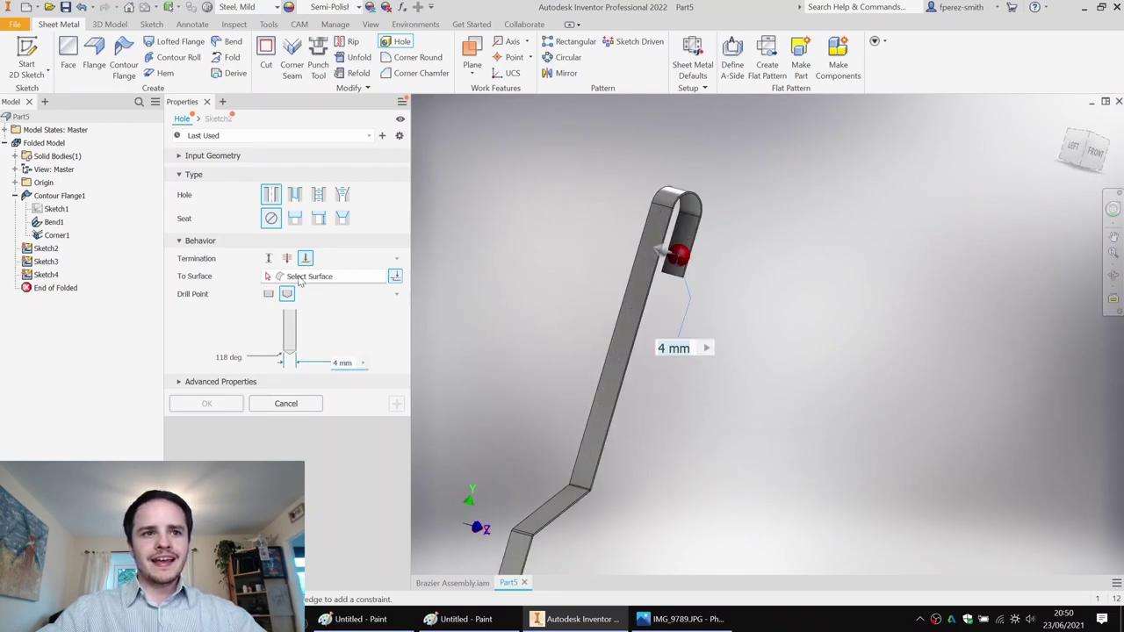
{"action": "scroll", "coordinate": [676, 227], "scroll_direction": "up", "scroll_amount": 2}
{"action": "left_click", "coordinate": [625, 329]}
{"action": "scroll", "coordinate": [482, 261], "scroll_direction": "up", "scroll_amount": 3}
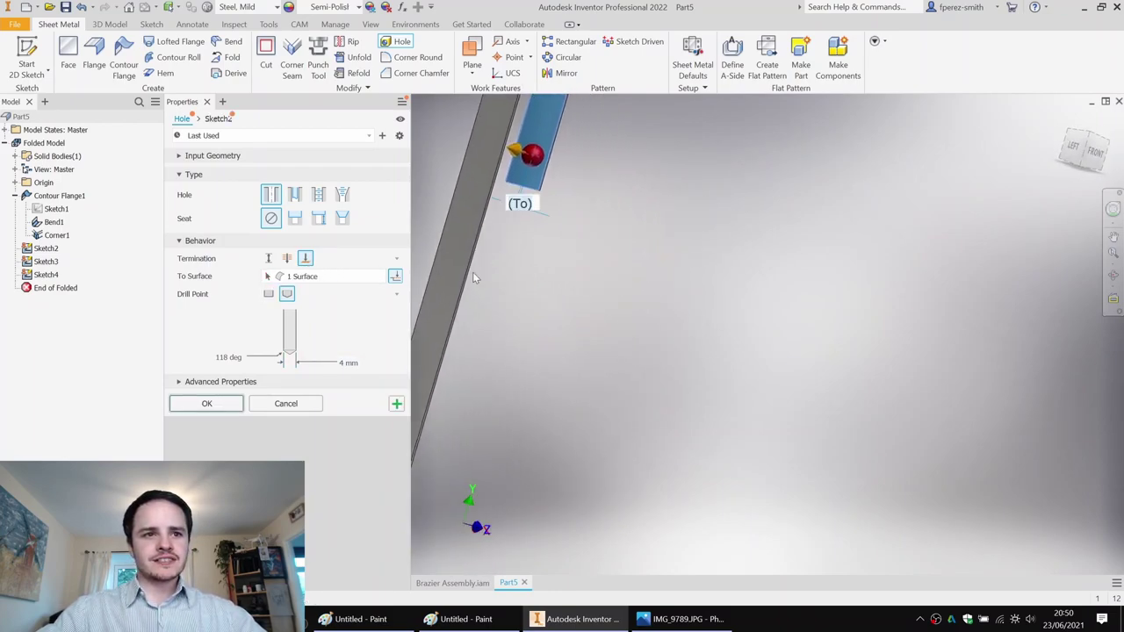
{"action": "left_click", "coordinate": [397, 404]}
Create a 4 mm hole at the long upright's point, terminating at the upright's back face.
{"action": "scroll", "coordinate": [558, 355], "scroll_direction": "down", "scroll_amount": 4}
{"action": "middle_click_drag", "start_coordinate": [577, 325], "coordinate": [622, 330], "text": "shift"}
{"action": "scroll", "coordinate": [518, 341], "scroll_direction": "up", "scroll_amount": 3}
{"action": "left_click", "coordinate": [518, 323]}
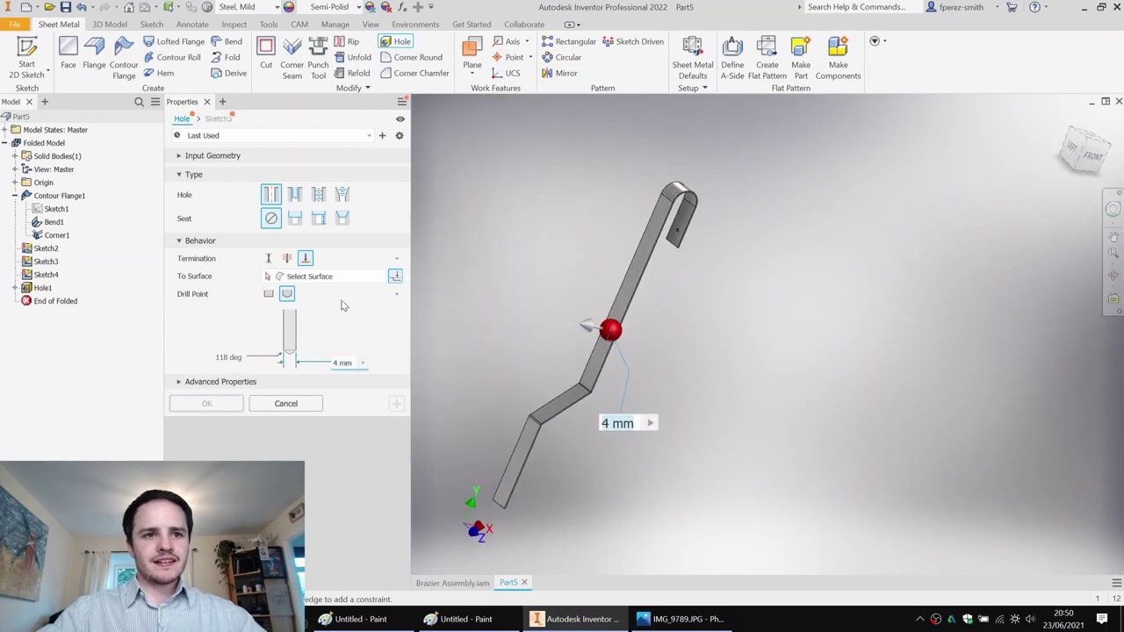
{"action": "scroll", "coordinate": [599, 374], "scroll_direction": "up", "scroll_amount": 2}
{"action": "left_click", "coordinate": [607, 378]}
{"action": "left_click", "coordinate": [397, 404]}
Create a 4 mm hole at the lower leg's point, terminating at the leg's back face, and end the Hole command.
{"action": "scroll", "coordinate": [566, 379], "scroll_direction": "down", "scroll_amount": 3}
{"action": "middle_click_drag", "start_coordinate": [591, 369], "coordinate": [487, 344], "text": "shift"}
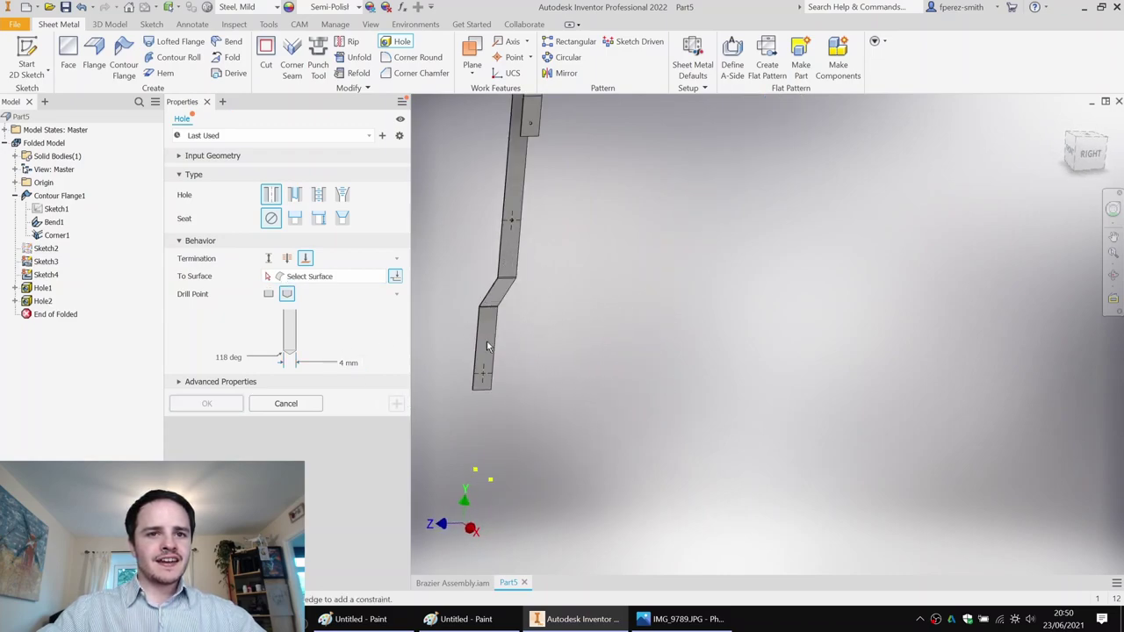
{"action": "left_click", "coordinate": [486, 406]}
{"action": "middle_click_drag", "start_coordinate": [486, 406], "coordinate": [562, 321], "text": "shift"}
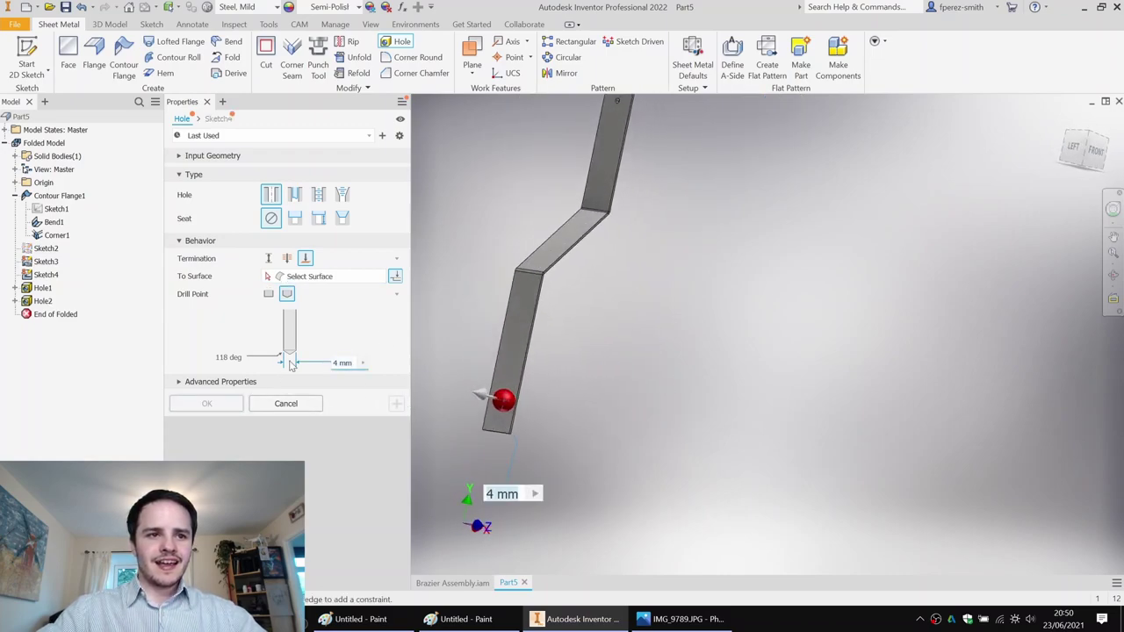
{"action": "left_click", "coordinate": [507, 347]}
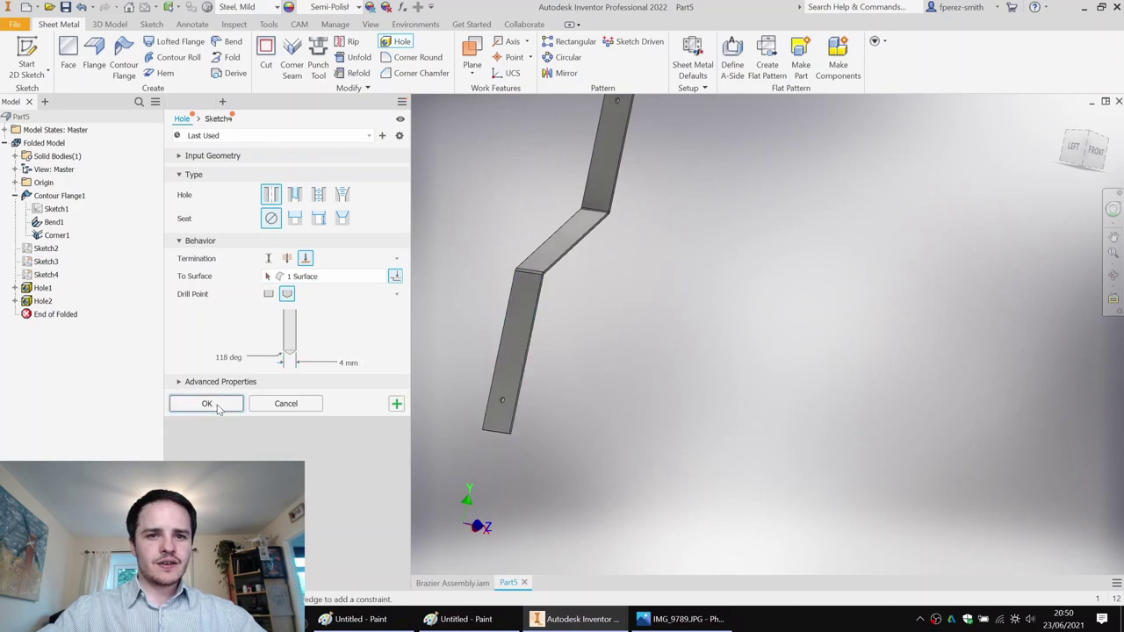
{"action": "left_click", "coordinate": [207, 404]}
Round the two end corners of the lower leg and the two of the hook's short leg with a 2 mm radius.
{"action": "middle_click_drag", "start_coordinate": [454, 372], "coordinate": [525, 195], "text": "shift"}
{"action": "scroll", "coordinate": [419, 491], "scroll_direction": "up", "scroll_amount": 3}
{"action": "scroll", "coordinate": [413, 480], "scroll_direction": "up", "scroll_amount": 4}
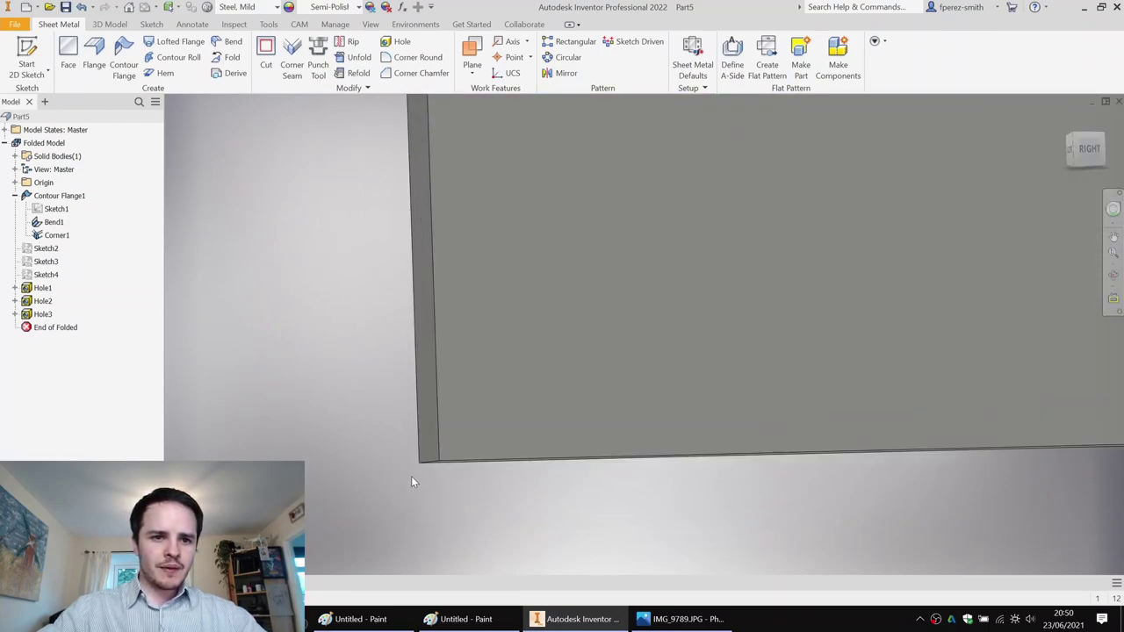
{"action": "scroll", "coordinate": [451, 503], "scroll_direction": "down", "scroll_amount": 7}
{"action": "scroll", "coordinate": [343, 363], "scroll_direction": "down", "scroll_amount": 3}
{"action": "middle_click_drag", "start_coordinate": [341, 325], "coordinate": [360, 273]}
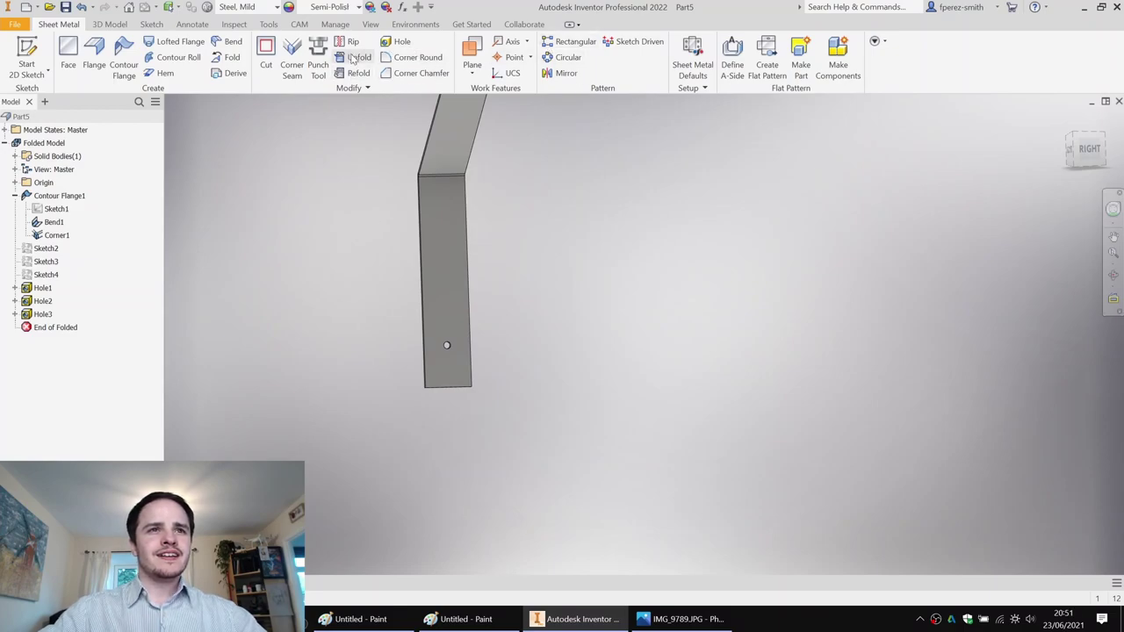
{"action": "left_click", "coordinate": [418, 58]}
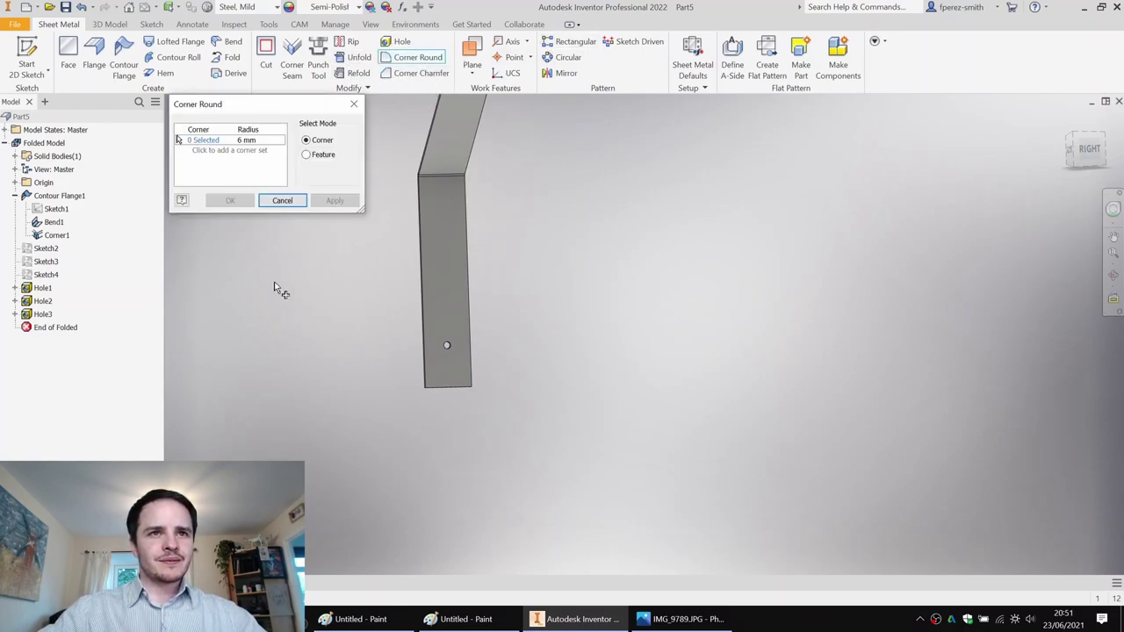
{"action": "left_click", "coordinate": [424, 386]}
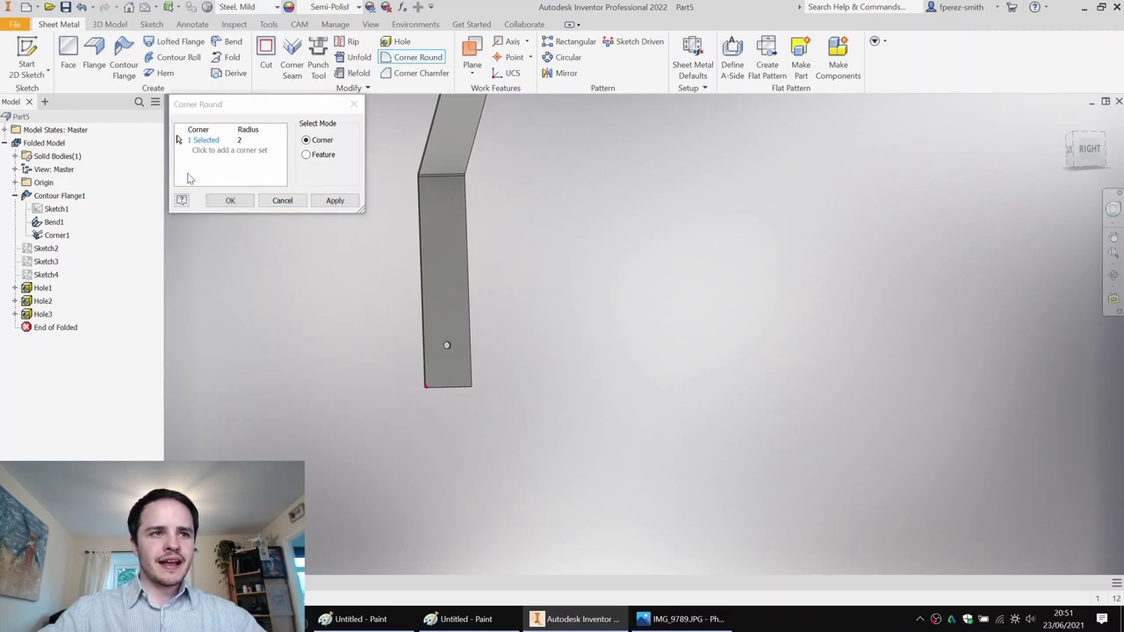
{"action": "left_click", "coordinate": [471, 387]}
{"action": "middle_click_drag", "start_coordinate": [471, 388], "coordinate": [492, 230], "text": "shift"}
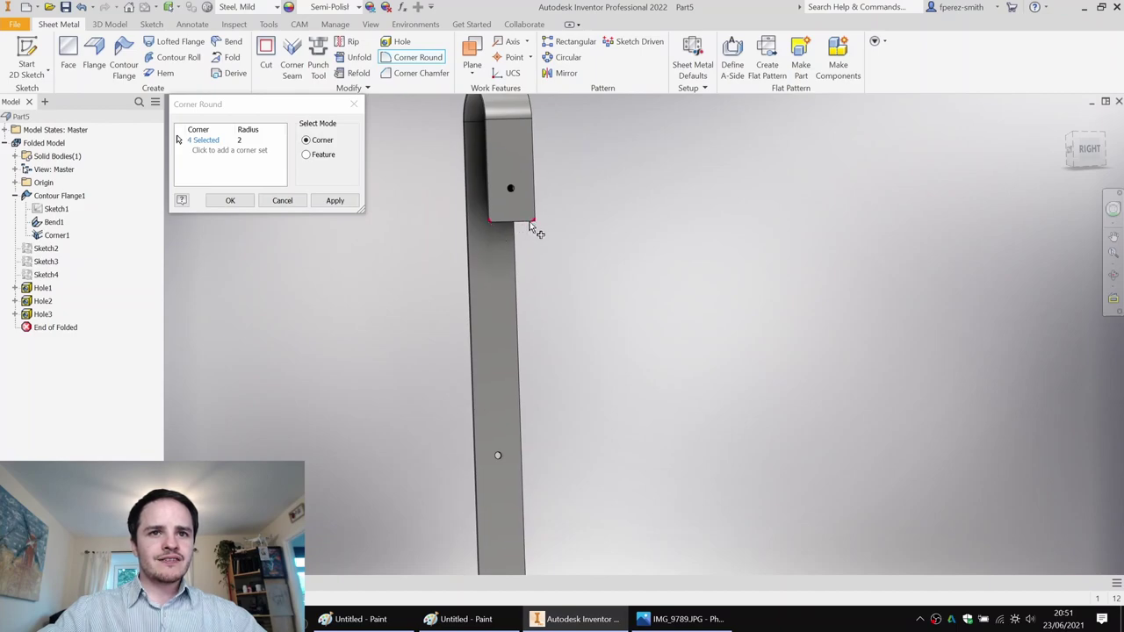
{"action": "left_click", "coordinate": [230, 200]}
Save the part as Arm 1 in the Model 3 - Brazier folder and close it.
{"action": "middle_click_drag", "start_coordinate": [607, 346], "coordinate": [569, 373], "text": "shift"}
{"action": "key", "text": "ctrl+s"}
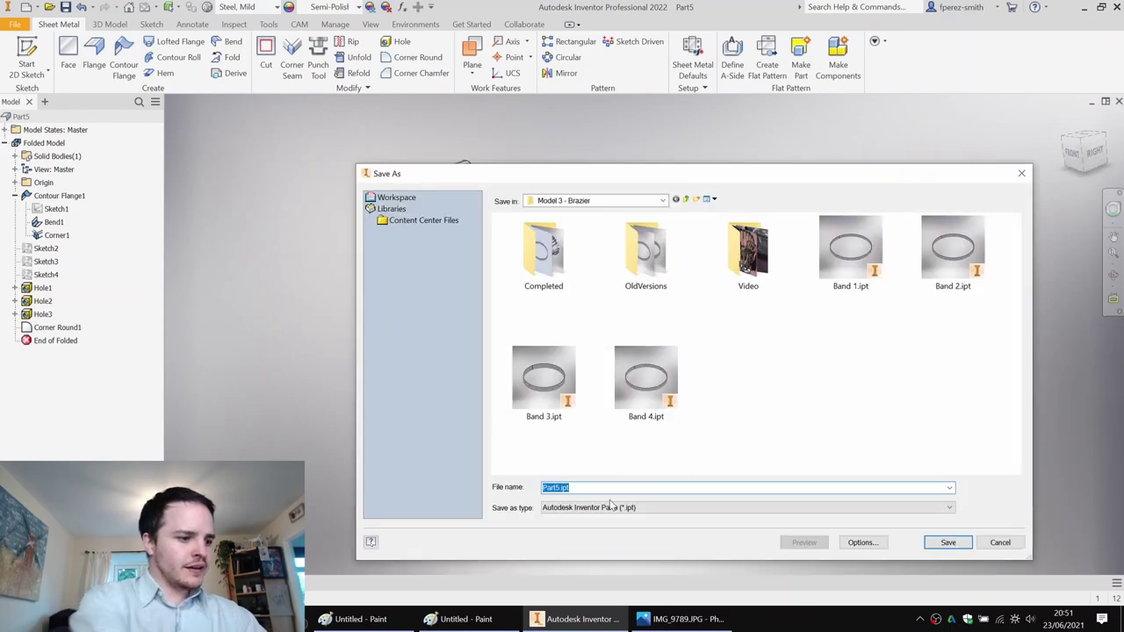
{"action": "type", "text": "Arm"}
{"action": "key", "text": "Return"}
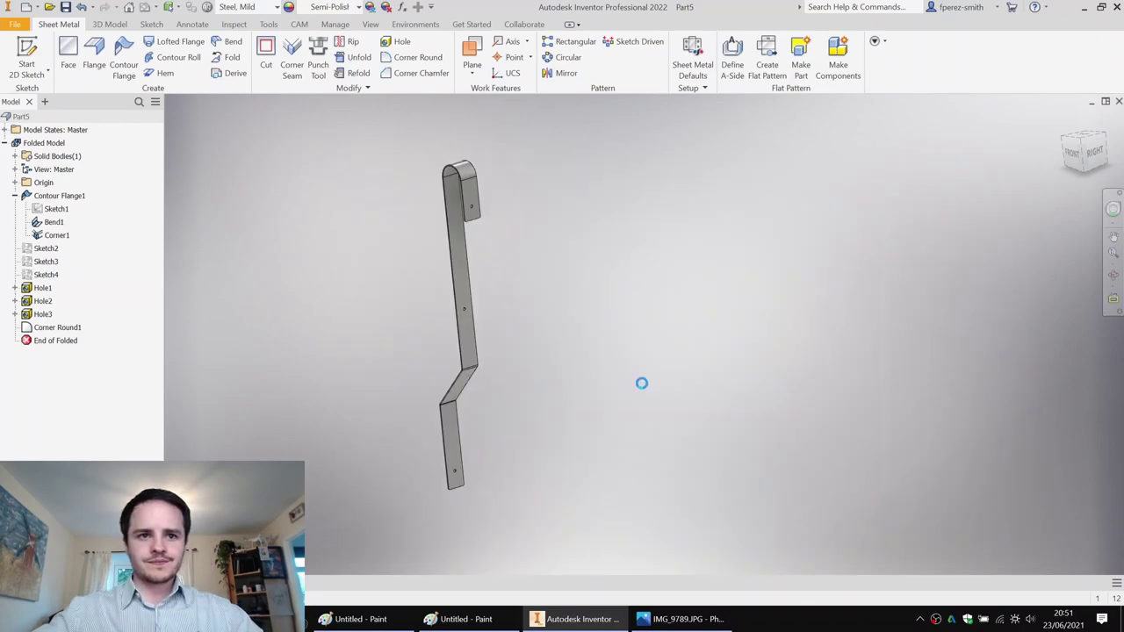
{"action": "middle_click_drag", "start_coordinate": [565, 323], "coordinate": [534, 297]}
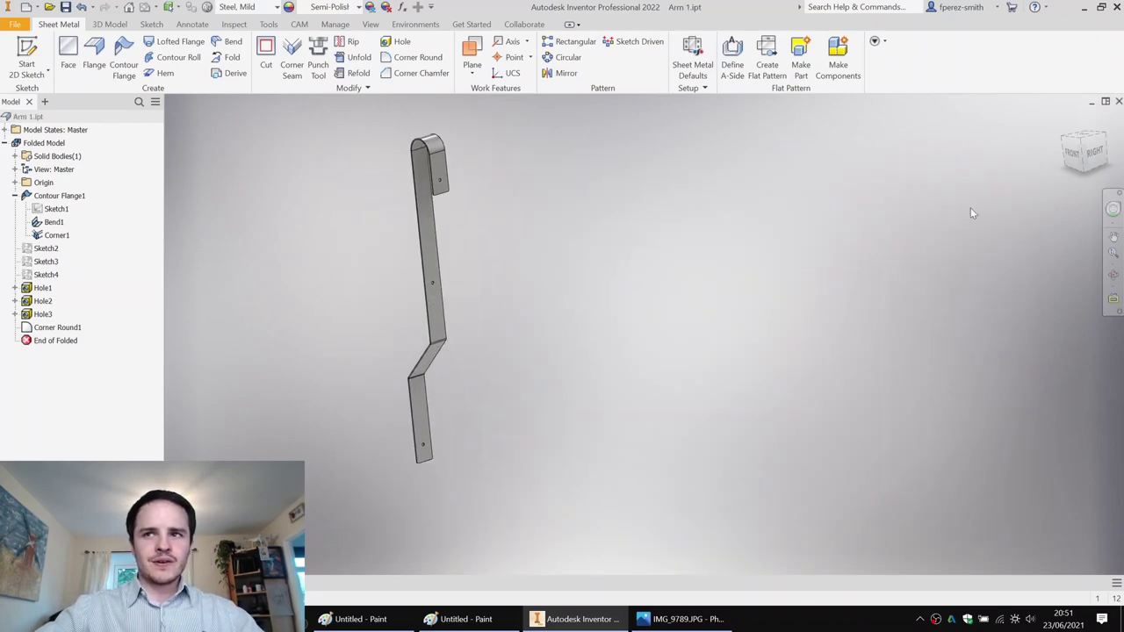
{"action": "left_click", "coordinate": [1120, 104]}
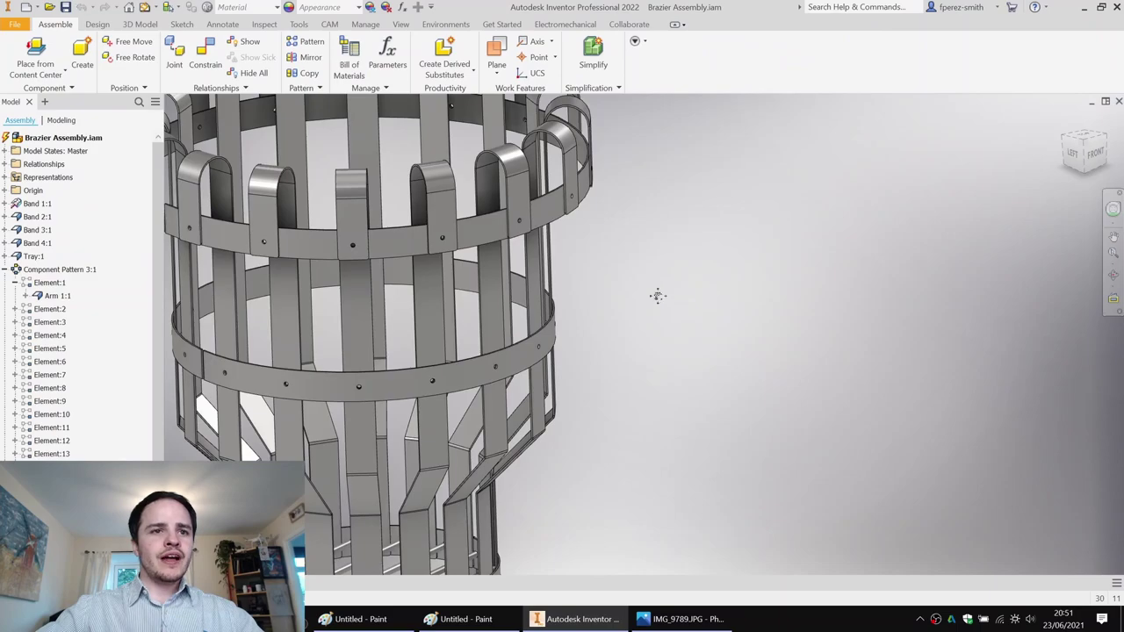
Create a new metric assembly from the Standard (mm).iam template.
{"action": "scroll", "coordinate": [657, 298], "scroll_direction": "down", "scroll_amount": 3}
{"action": "middle_click_drag", "start_coordinate": [367, 334], "coordinate": [381, 280]}
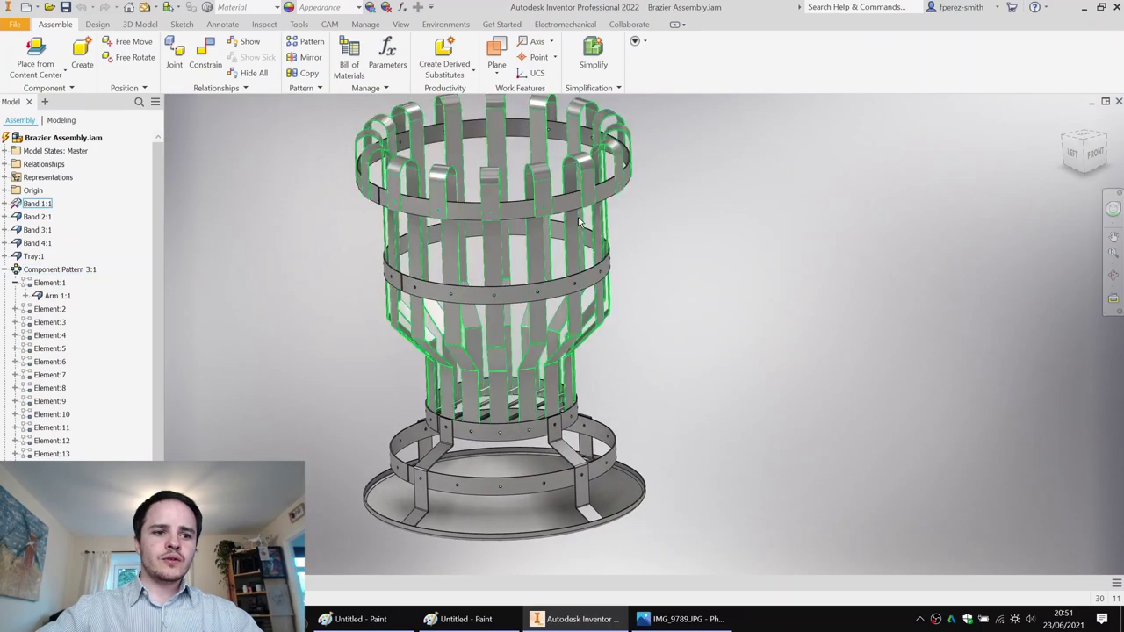
{"action": "middle_click_drag", "start_coordinate": [800, 252], "coordinate": [835, 261]}
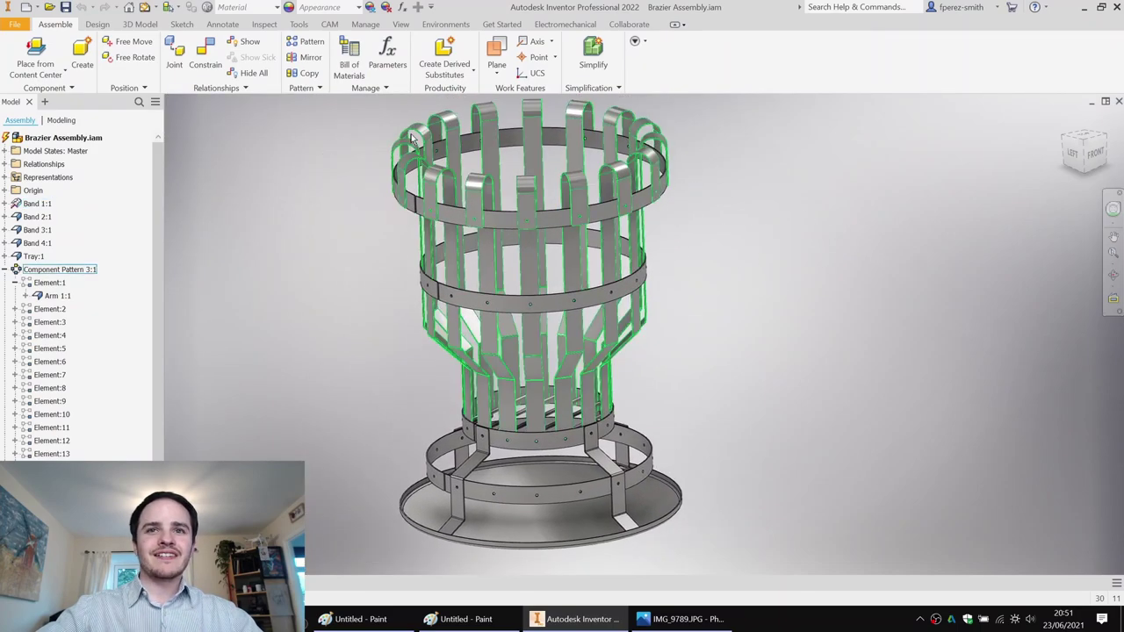
{"action": "left_click", "coordinate": [15, 24]}
{"action": "left_click", "coordinate": [40, 76]}
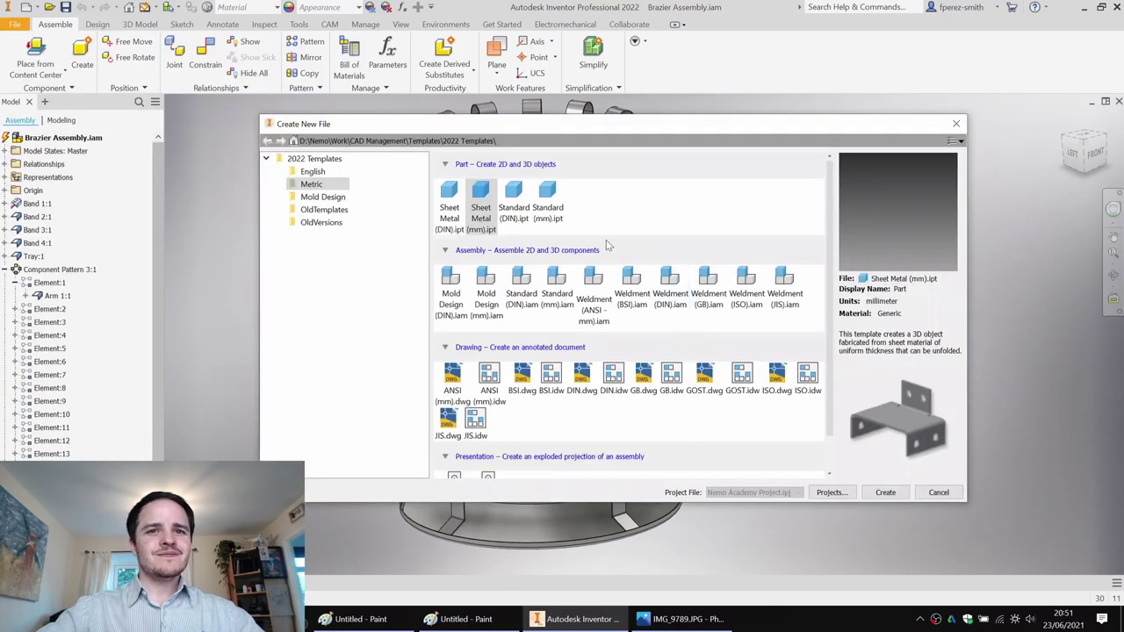
{"action": "double_click", "coordinate": [559, 278]}
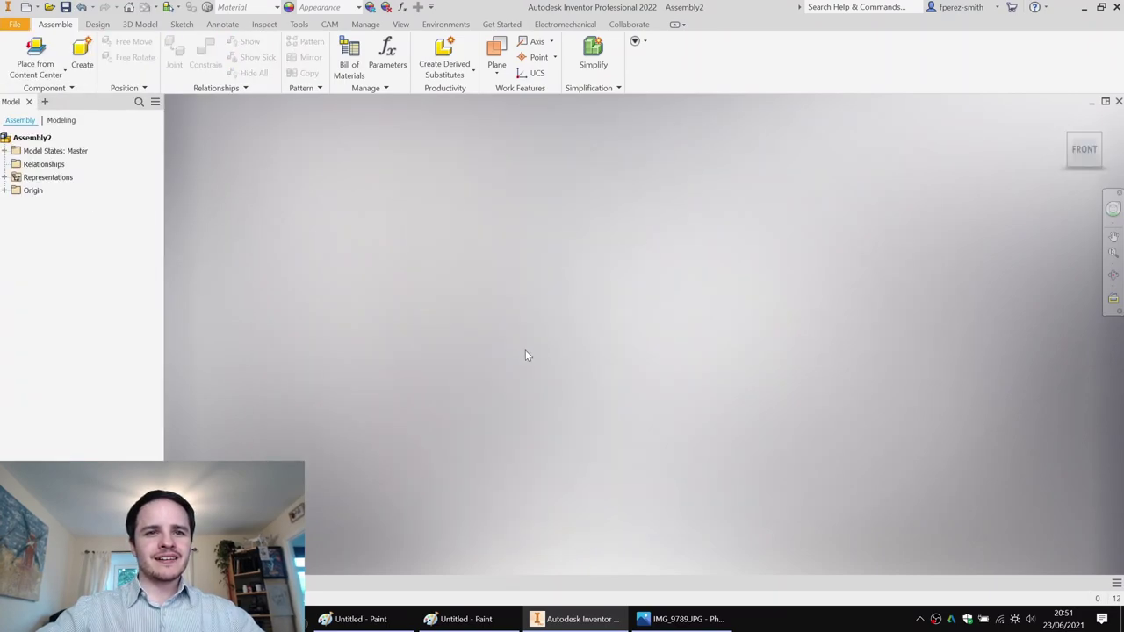
Place Band 1.ipt in the assembly, grounded at the origin.
{"action": "left_click", "coordinate": [54, 74]}
{"action": "left_click", "coordinate": [62, 100]}
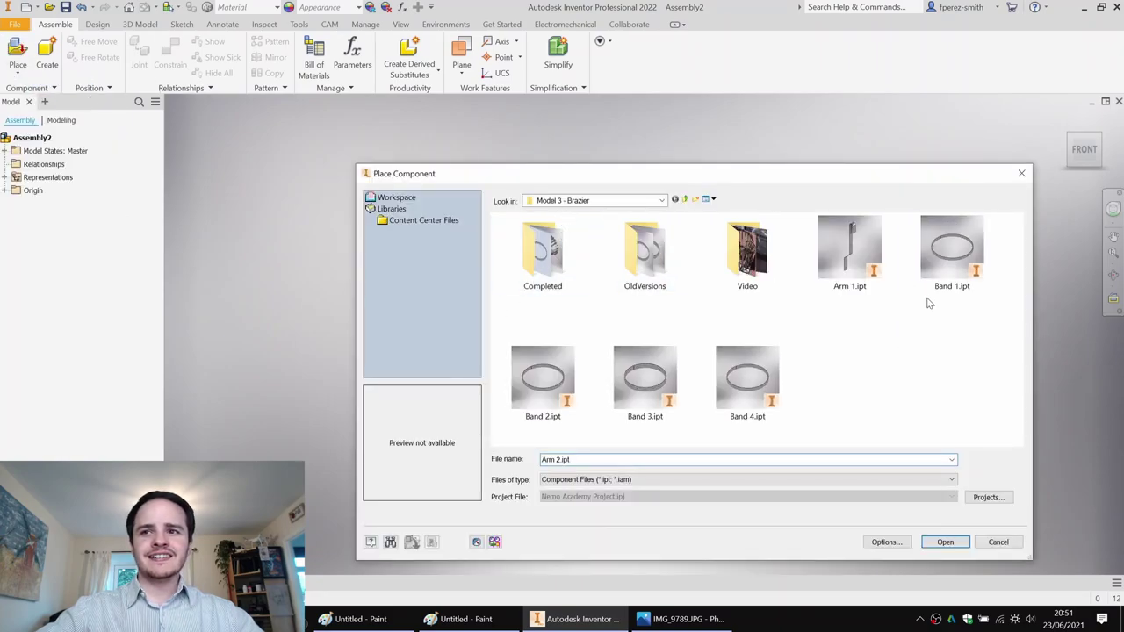
{"action": "double_click", "coordinate": [952, 250]}
{"action": "right_click", "coordinate": [646, 249]}
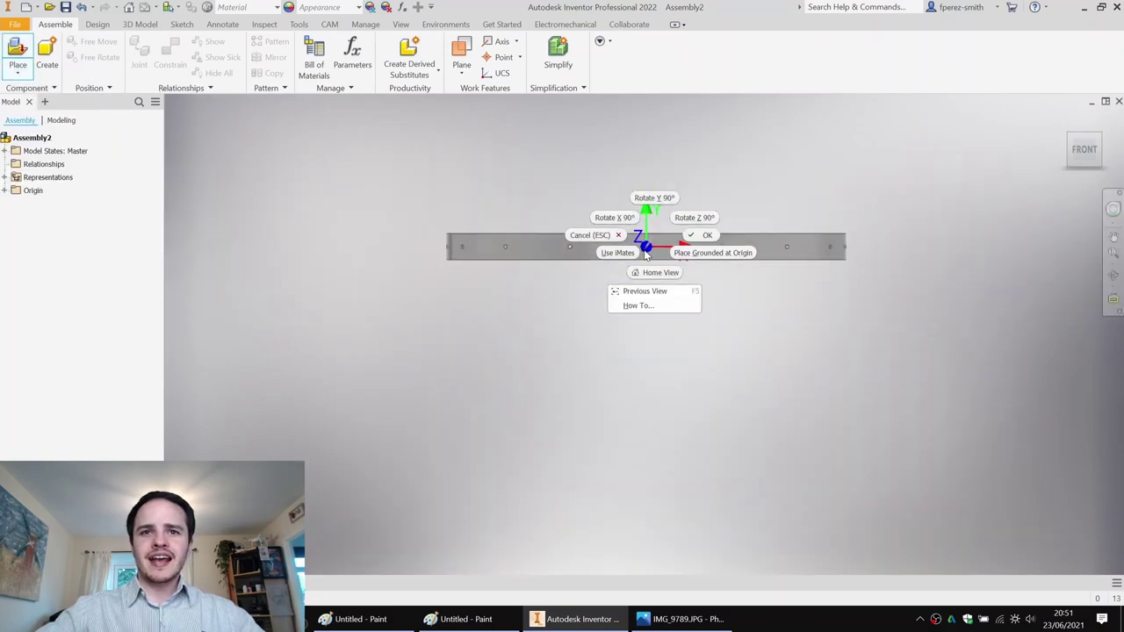
{"action": "left_click", "coordinate": [704, 256]}
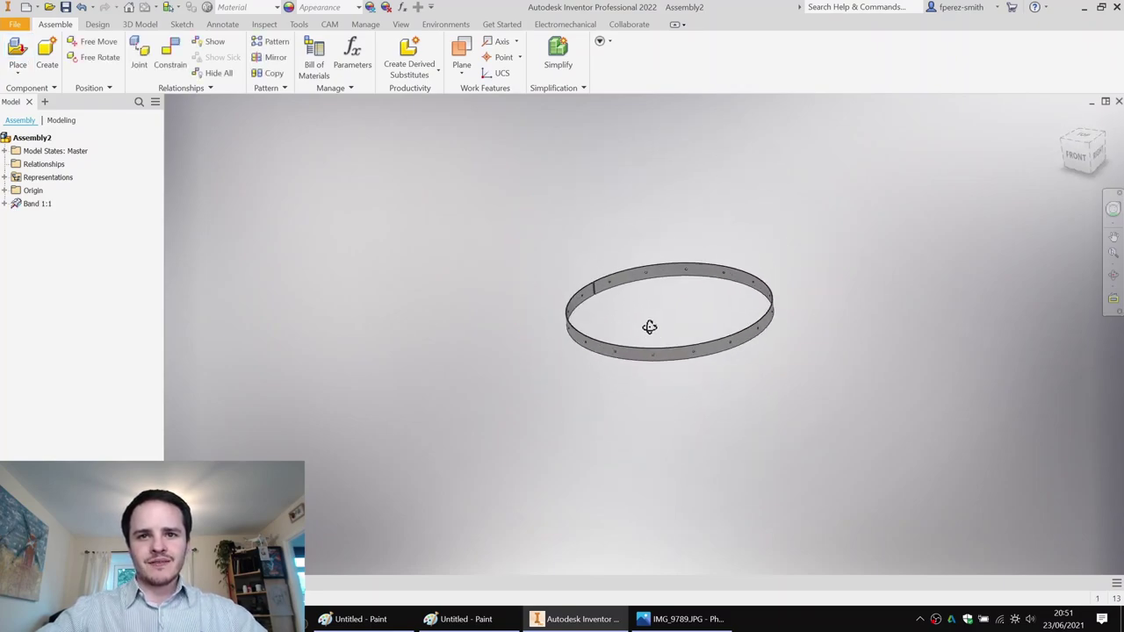
Place one instance each of Band 2, Band 3 and Band 4 in the assembly.
{"action": "left_click", "coordinate": [18, 51]}
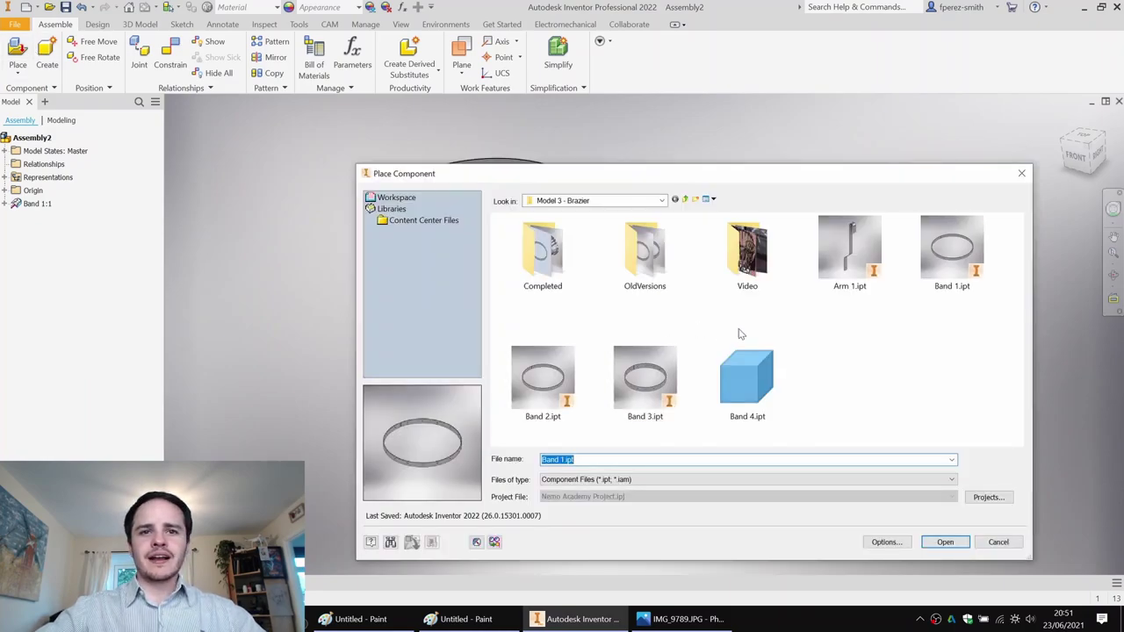
{"action": "left_click", "coordinate": [542, 378]}
{"action": "left_click", "coordinate": [747, 378], "text": "shift"}
{"action": "left_click", "coordinate": [945, 542]}
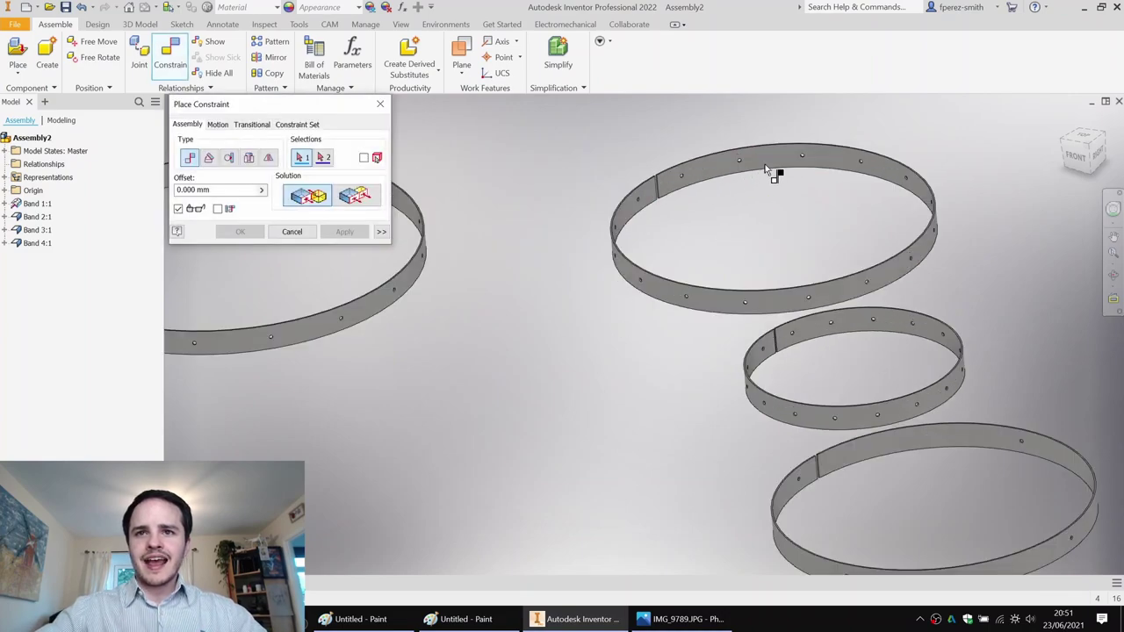
Mate the centre axis of Band 2 to the centre axis of Band 1 with zero offset.
{"action": "left_click", "coordinate": [784, 158]}
{"action": "middle_click_drag", "start_coordinate": [451, 260], "coordinate": [728, 261]}
{"action": "left_click", "coordinate": [700, 251]}
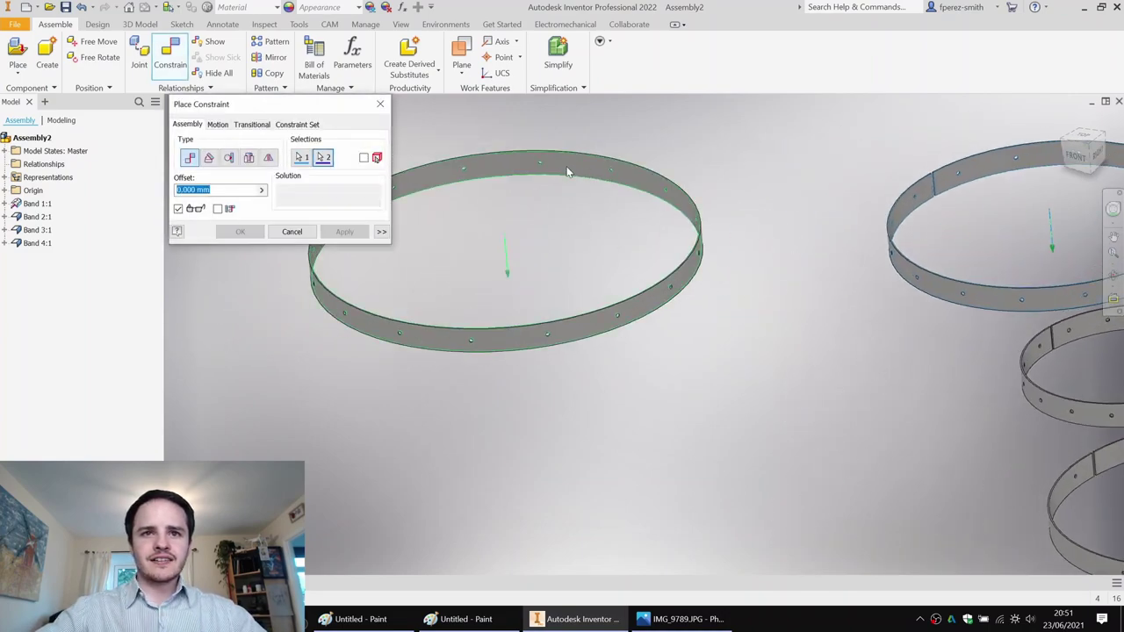
{"action": "left_click", "coordinate": [344, 231]}
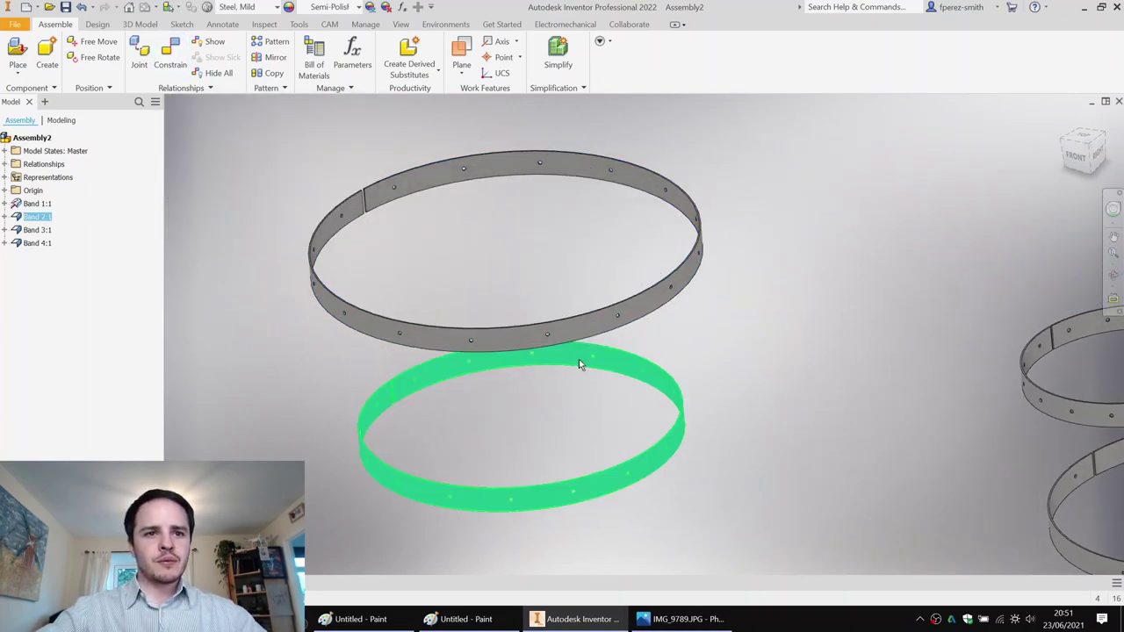
Mate the centre axis of Band 3 to Band 1's axis and move Band 3 below Band 2.
{"action": "scroll", "coordinate": [615, 316], "scroll_direction": "down", "scroll_amount": 4}
{"action": "left_click", "coordinate": [952, 190]}
{"action": "middle_click_drag", "start_coordinate": [457, 123], "coordinate": [565, 255]}
{"action": "left_click", "coordinate": [567, 314]}
{"action": "left_click", "coordinate": [337, 230]}
{"action": "scroll", "coordinate": [608, 411], "scroll_direction": "down", "scroll_amount": 3}
{"action": "key", "text": "Escape"}
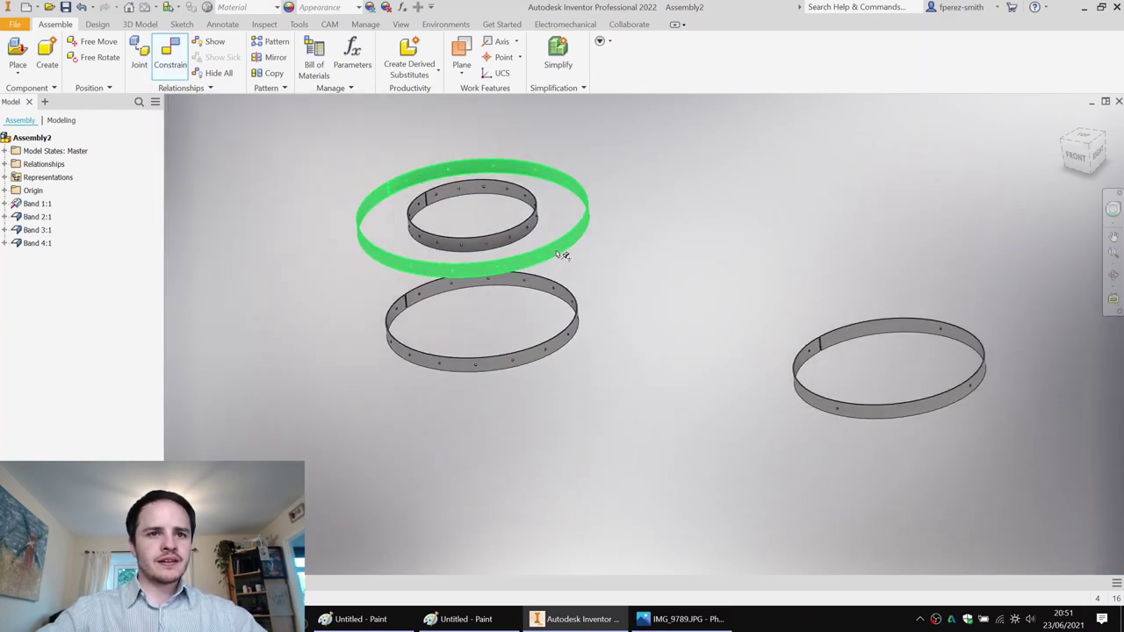
{"action": "left_click_drag", "start_coordinate": [525, 238], "coordinate": [564, 416]}
Mate the centre axis of Band 4 to Band 1's axis and move Band 4 below Band 3.
{"action": "key", "text": "c"}
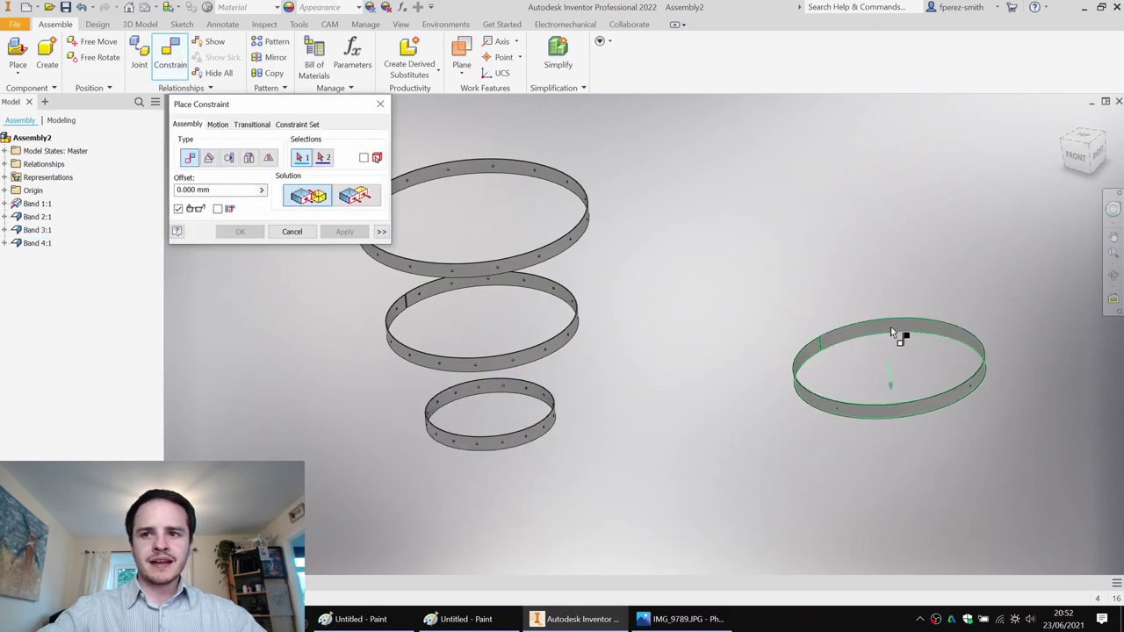
{"action": "left_click", "coordinate": [515, 172]}
{"action": "left_click", "coordinate": [343, 233]}
{"action": "key", "text": "Escape"}
{"action": "left_click_drag", "start_coordinate": [480, 183], "coordinate": [428, 485]}
Rotate Band 2 about the shared axis so its split lies roughly in line with Band 1's split.
{"action": "middle_click_drag", "start_coordinate": [519, 364], "coordinate": [493, 362], "text": "shift"}
{"action": "middle_click_drag", "start_coordinate": [489, 313], "coordinate": [501, 242], "text": "shift"}
{"action": "left_click_drag", "start_coordinate": [443, 266], "coordinate": [488, 258]}
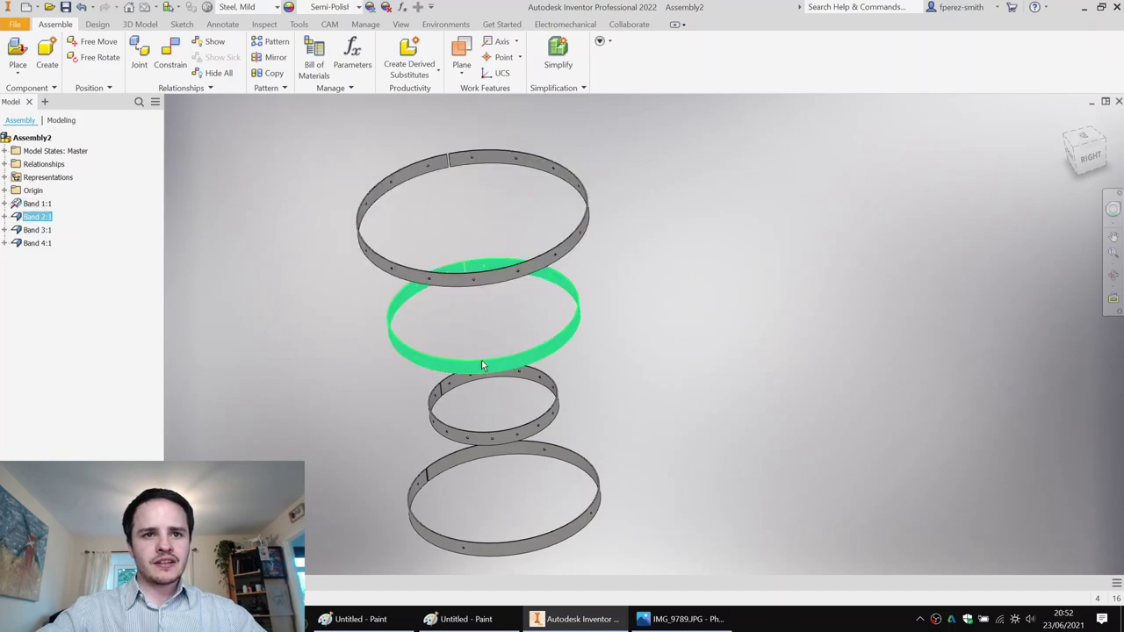
{"action": "middle_click_drag", "start_coordinate": [503, 324], "coordinate": [512, 294]}
{"action": "left_click", "coordinate": [687, 295]}
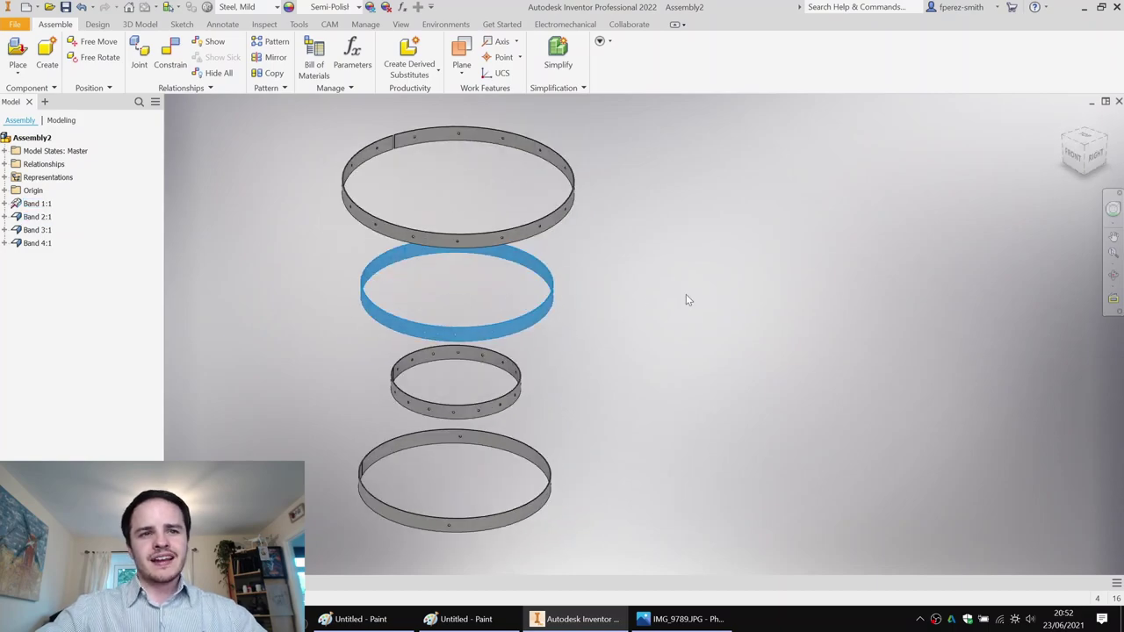
{"action": "middle_click_drag", "start_coordinate": [450, 257], "coordinate": [503, 276], "text": "shift"}
{"action": "scroll", "coordinate": [403, 151], "scroll_direction": "up", "scroll_amount": 6}
{"action": "key", "text": "c"}
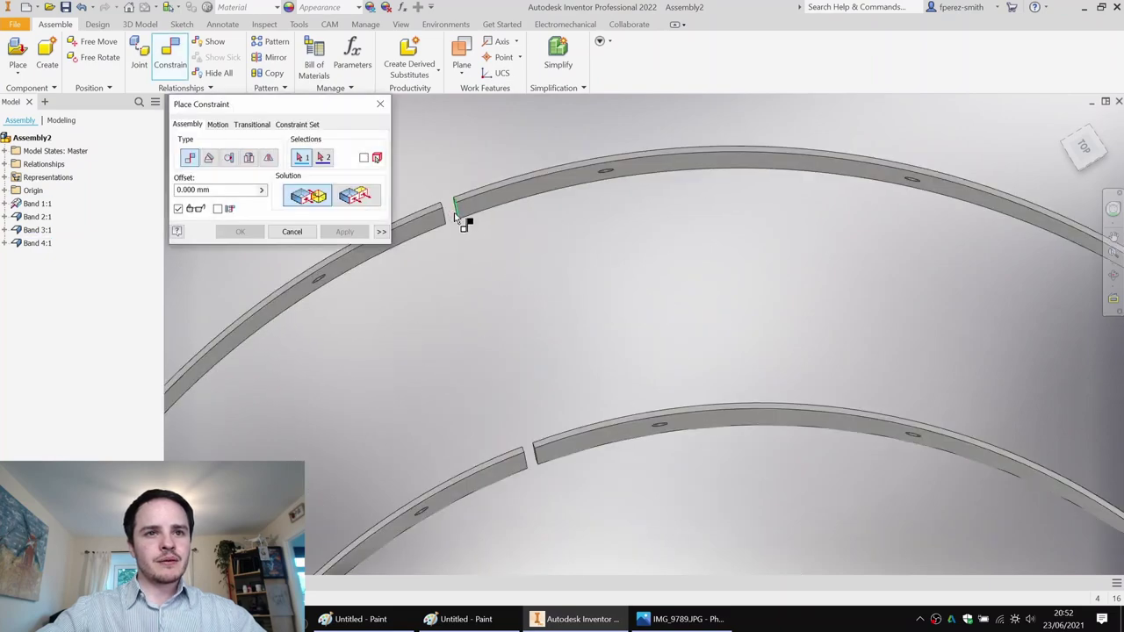
{"action": "scroll", "coordinate": [454, 213], "scroll_direction": "up", "scroll_amount": 2}
{"action": "middle_click_drag", "start_coordinate": [488, 220], "coordinate": [365, 339], "text": "shift"}
{"action": "left_click", "coordinate": [359, 199]}
{"action": "left_click", "coordinate": [407, 235]}
{"action": "scroll", "coordinate": [495, 356], "scroll_direction": "down", "scroll_amount": 5}
{"action": "middle_click_drag", "start_coordinate": [495, 361], "coordinate": [597, 271]}
{"action": "key", "text": "Escape"}
{"action": "scroll", "coordinate": [516, 389], "scroll_direction": "down", "scroll_amount": 3}
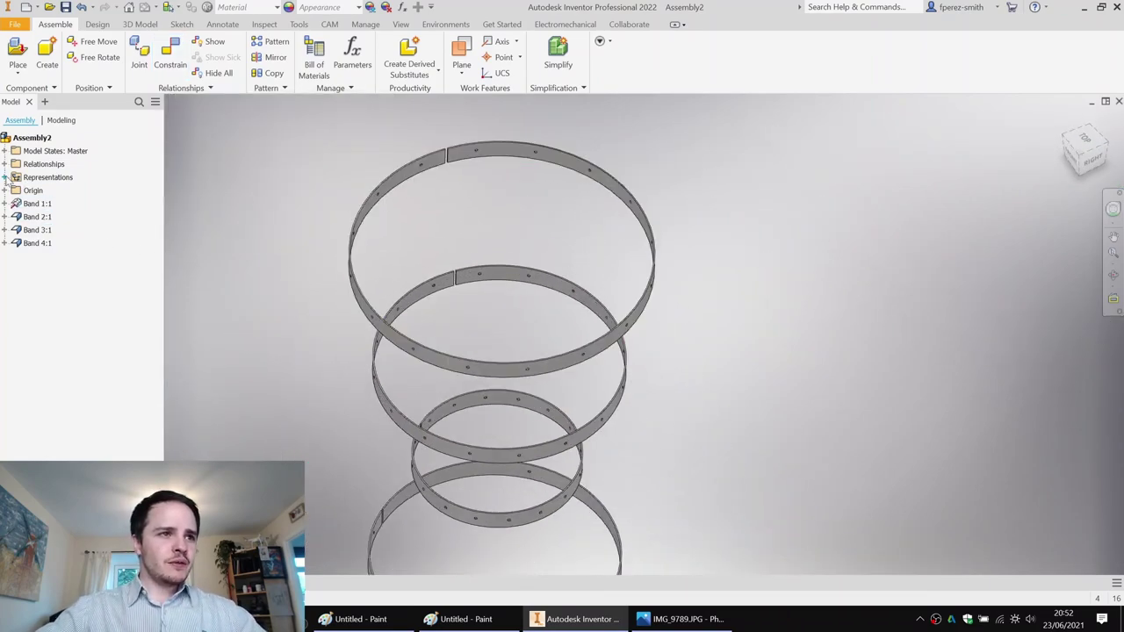
Make the YZ origin plane of Band 1 visible in the assembly.
{"action": "left_click", "coordinate": [37, 203]}
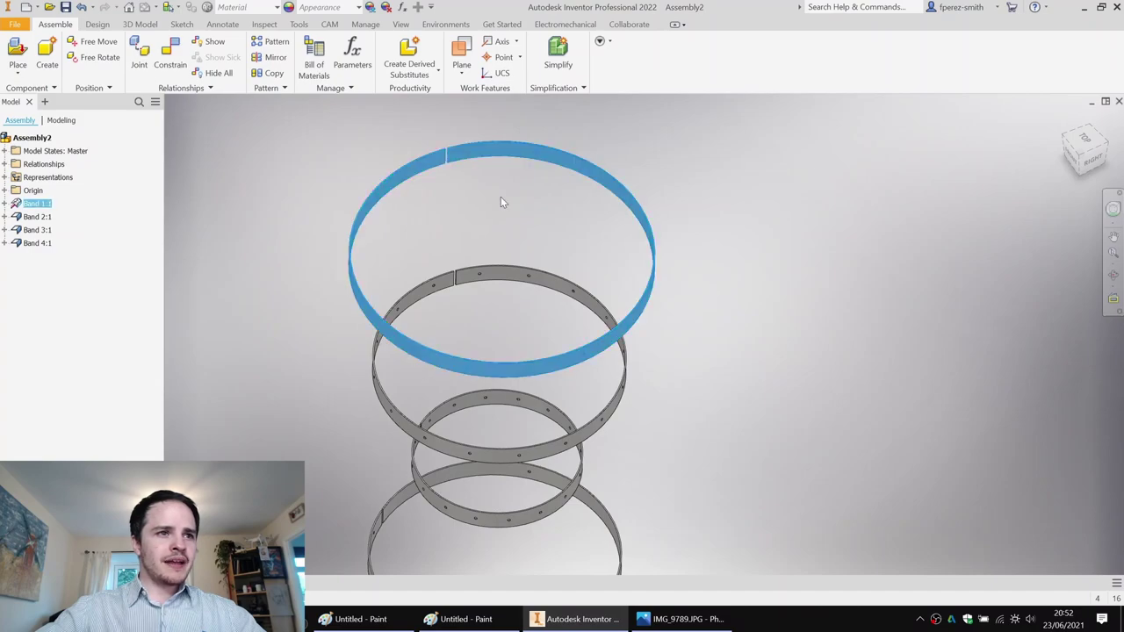
{"action": "left_click", "coordinate": [5, 203]}
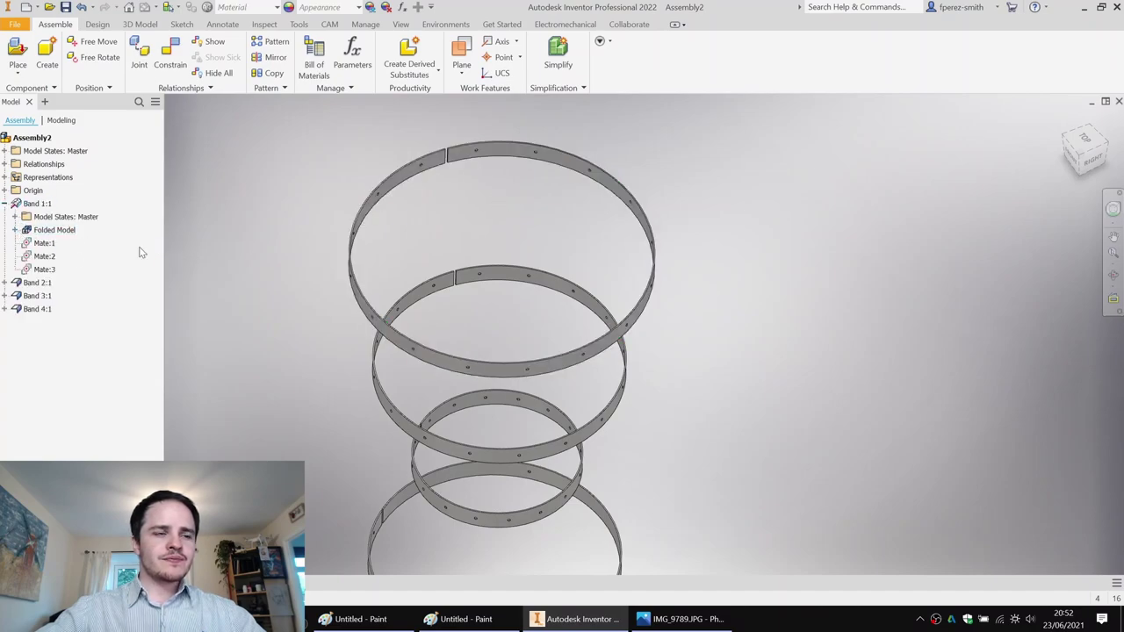
{"action": "left_click", "coordinate": [16, 229]}
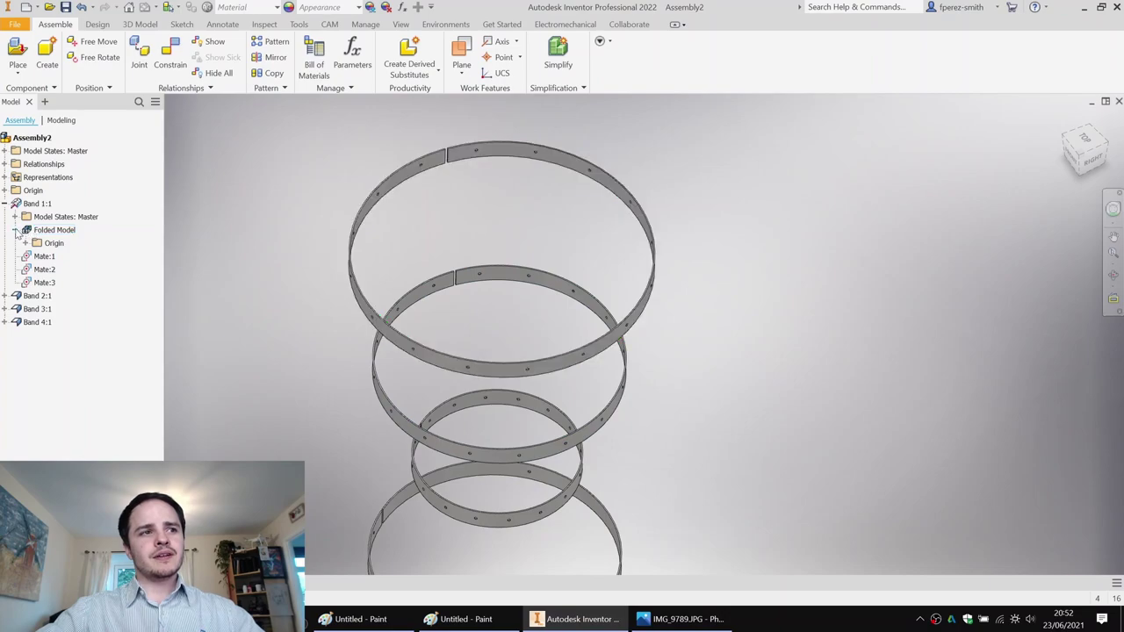
{"action": "left_click", "coordinate": [27, 243]}
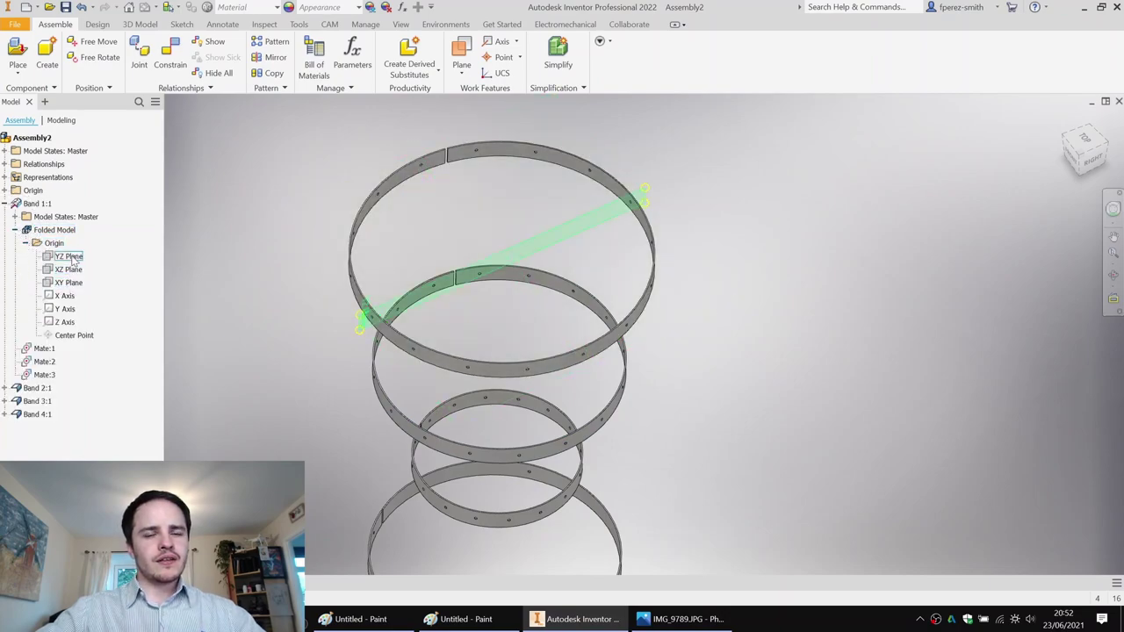
{"action": "right_click", "coordinate": [78, 260]}
{"action": "key", "text": "v"}
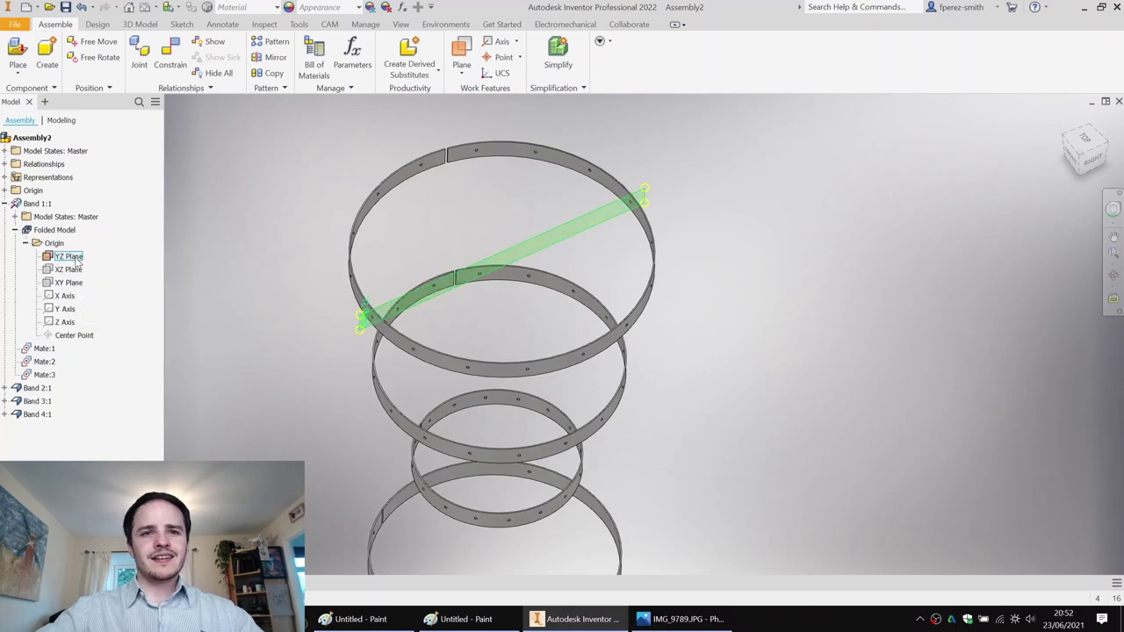
{"action": "middle_click_drag", "start_coordinate": [565, 281], "coordinate": [429, 183], "text": "shift"}
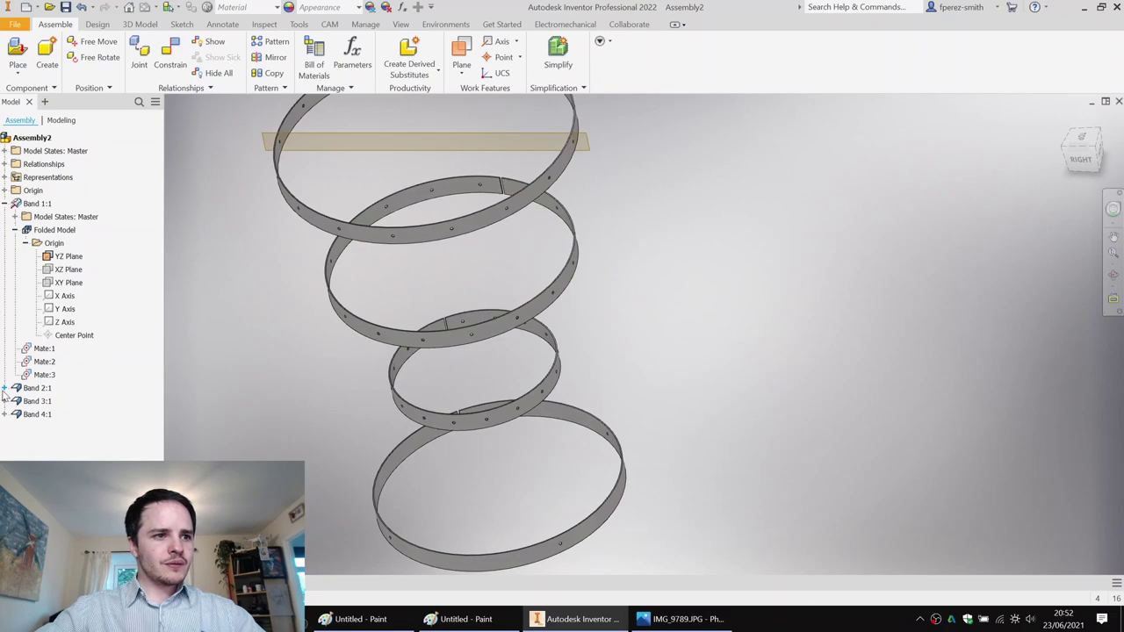
Make the YZ origin plane of Band 2 visible in the assembly.
{"action": "left_click", "coordinate": [4, 388]}
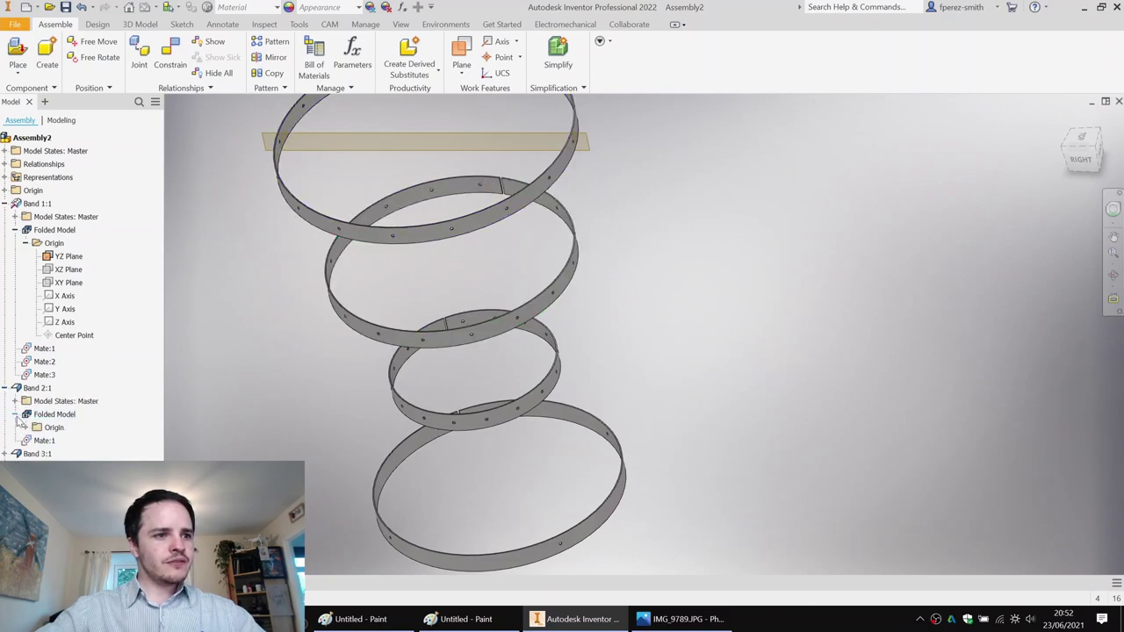
{"action": "left_click", "coordinate": [26, 428]}
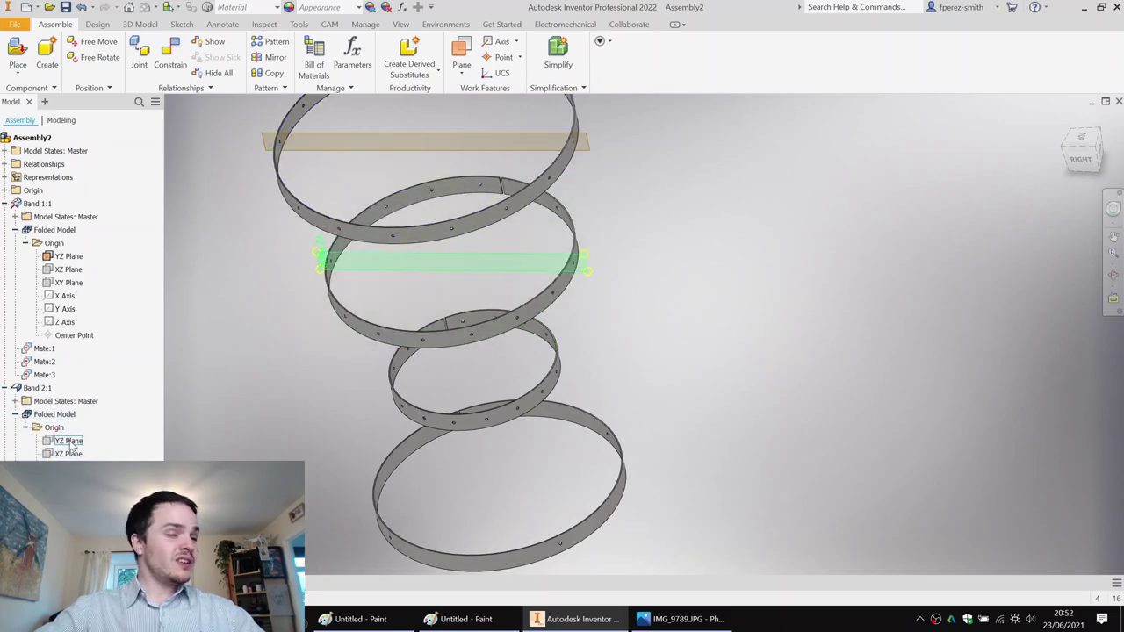
{"action": "key", "text": "alt+v"}
{"action": "left_click", "coordinate": [320, 366]}
{"action": "middle_click_drag", "start_coordinate": [326, 332], "coordinate": [326, 366]}
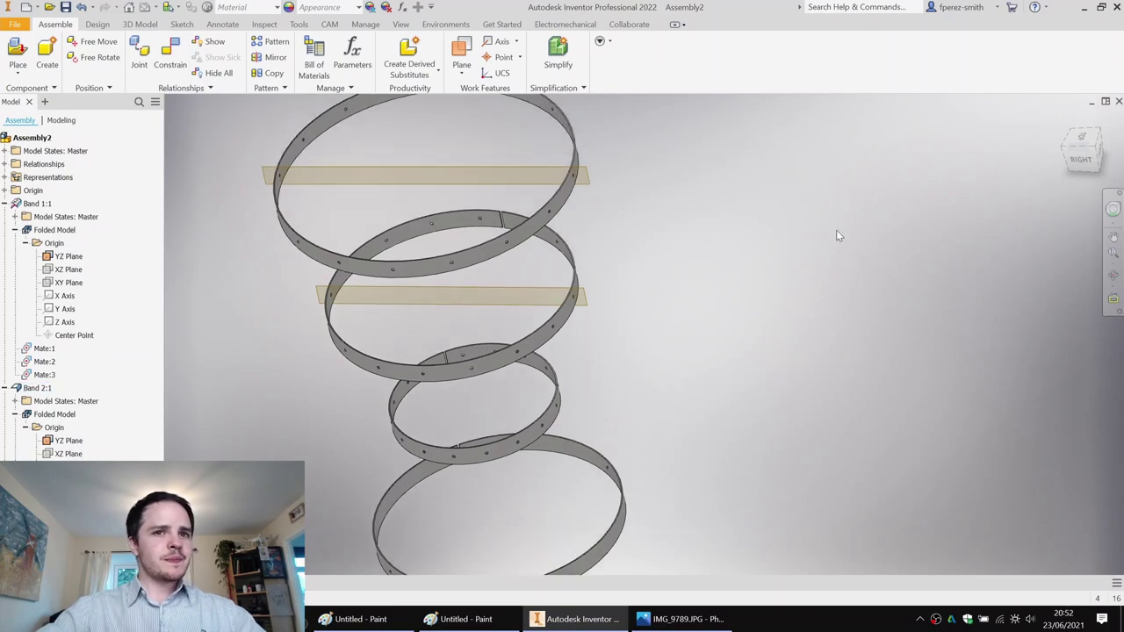
Constrain the YZ planes of Band 1 and Band 2 flush with a 0 mm offset, and hide both planes.
{"action": "key", "text": "c"}
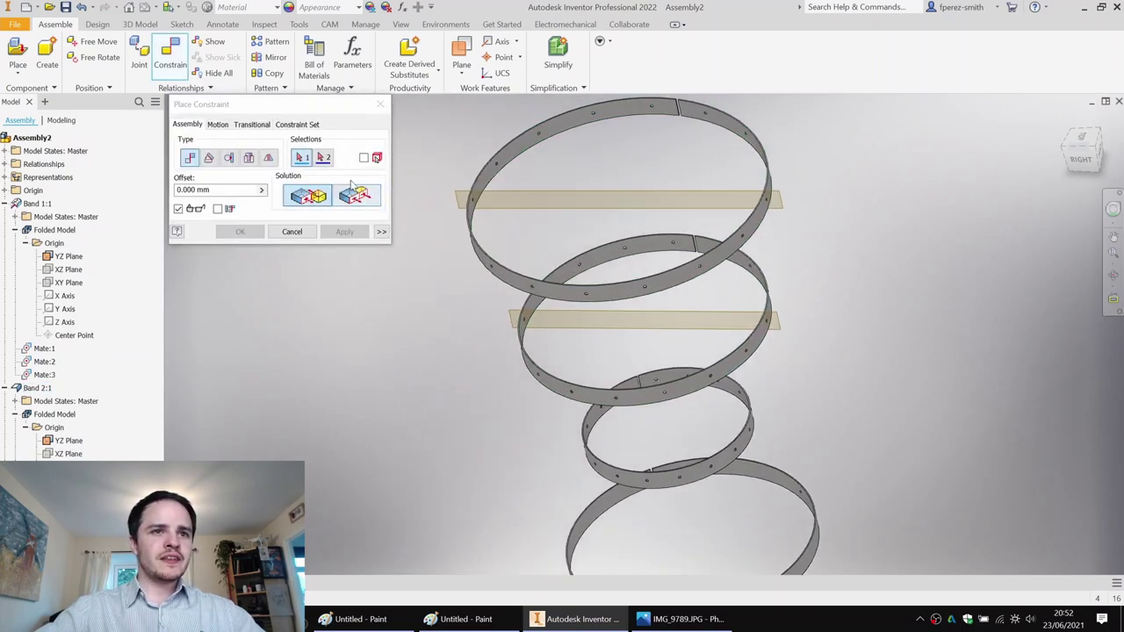
{"action": "left_click", "coordinate": [593, 193]}
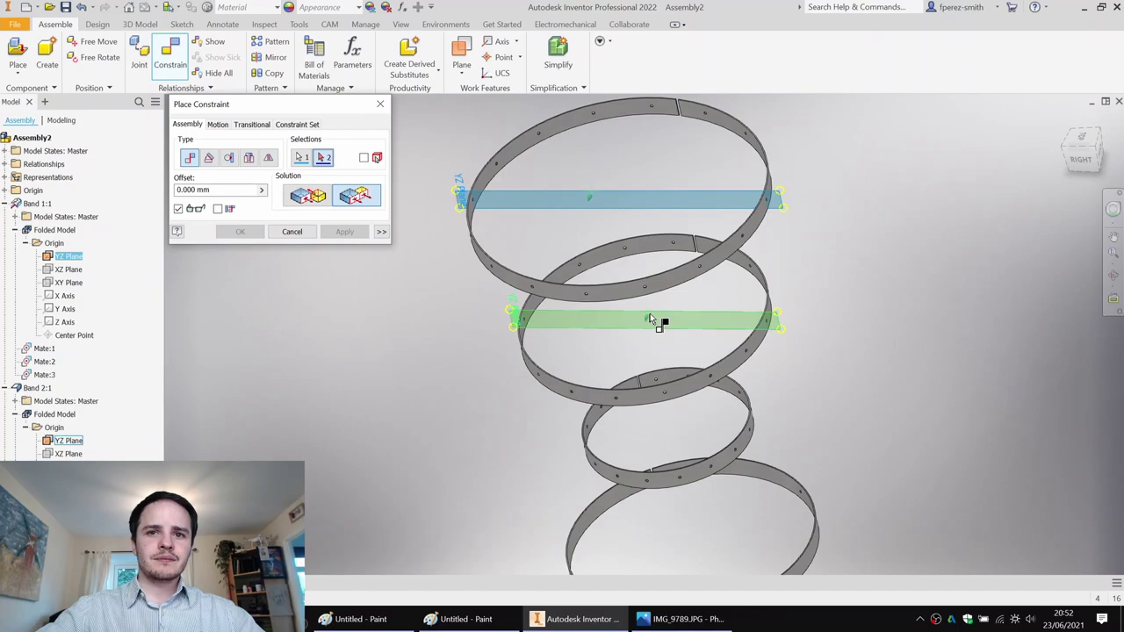
{"action": "left_click", "coordinate": [666, 319]}
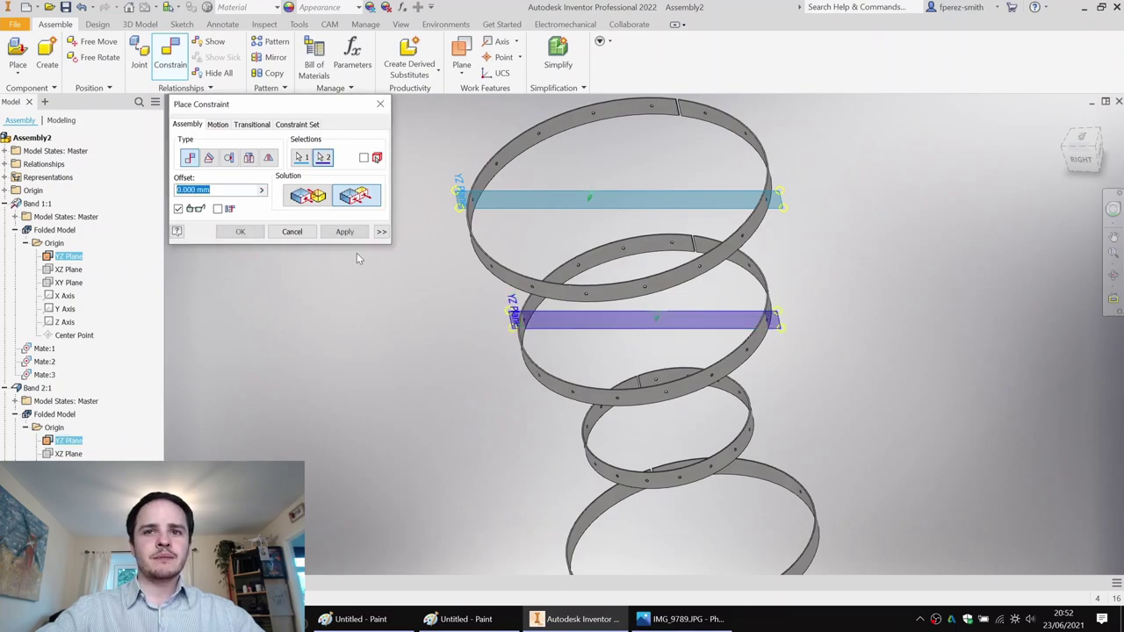
{"action": "left_click", "coordinate": [345, 232]}
{"action": "key", "text": "Escape"}
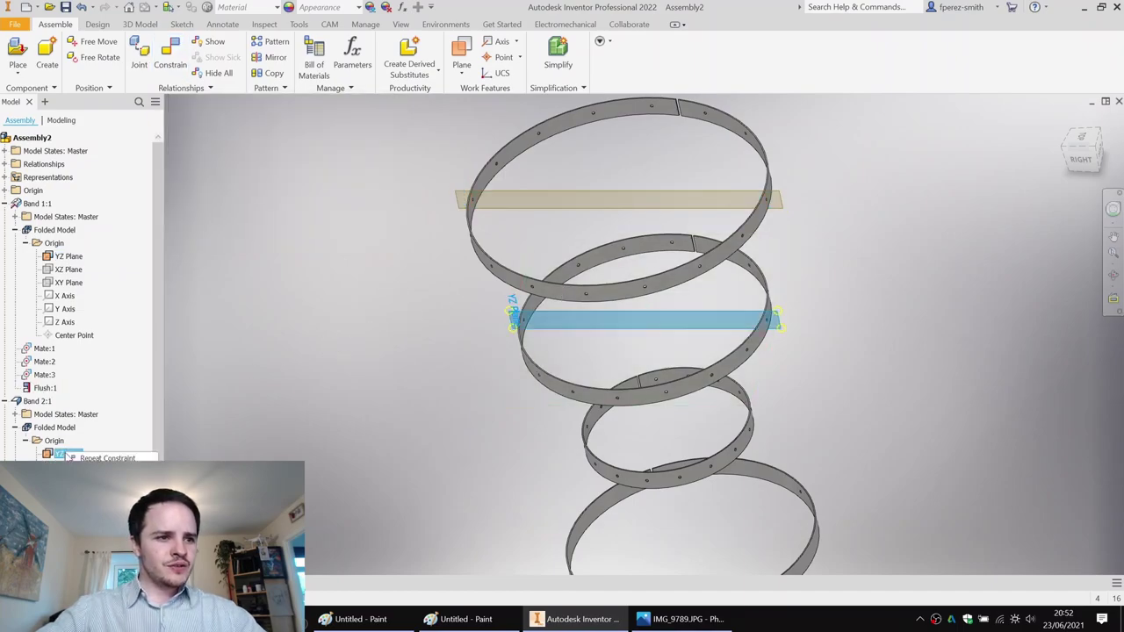
Constrain the YZ plane of Band 3 flush with the YZ plane of Band 2 at 0 mm offset.
{"action": "scroll", "coordinate": [143, 432], "scroll_direction": "down", "scroll_amount": 2}
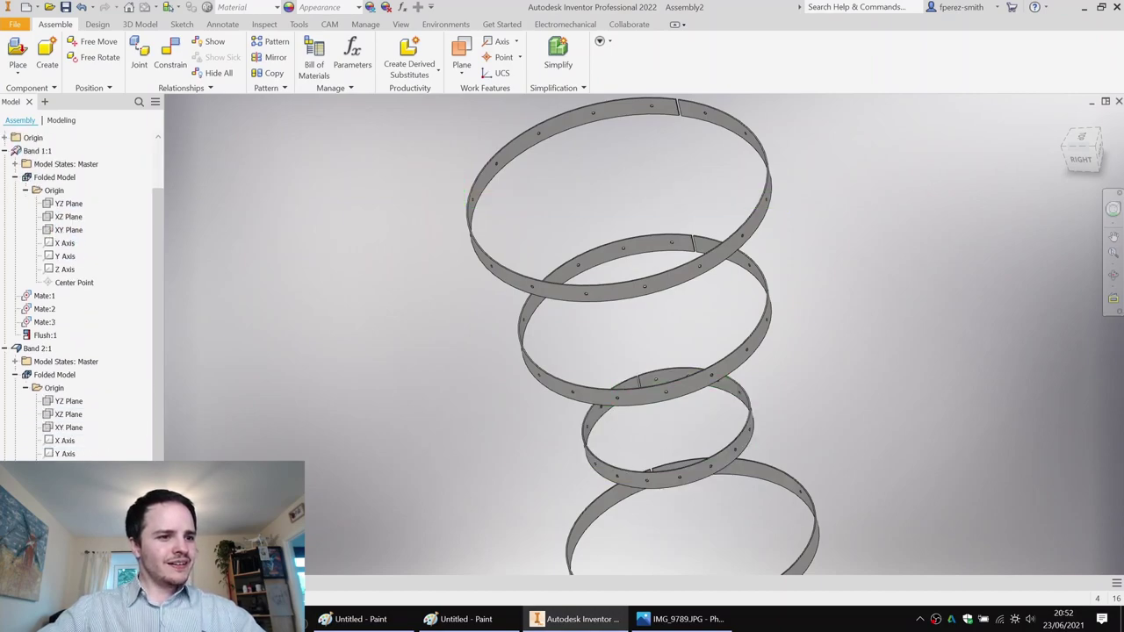
{"action": "scroll", "coordinate": [79, 281], "scroll_direction": "down", "scroll_amount": 1}
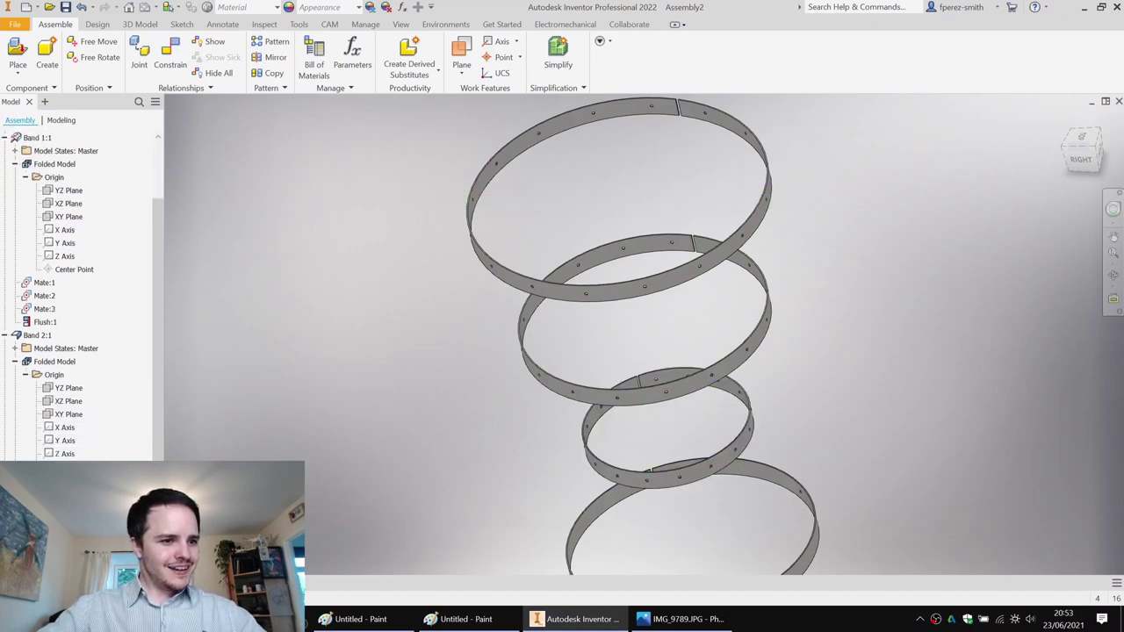
{"action": "scroll", "coordinate": [123, 351], "scroll_direction": "down", "scroll_amount": 2}
{"action": "scroll", "coordinate": [202, 338], "scroll_direction": "down", "scroll_amount": 3}
{"action": "scroll", "coordinate": [466, 344], "scroll_direction": "up", "scroll_amount": 6}
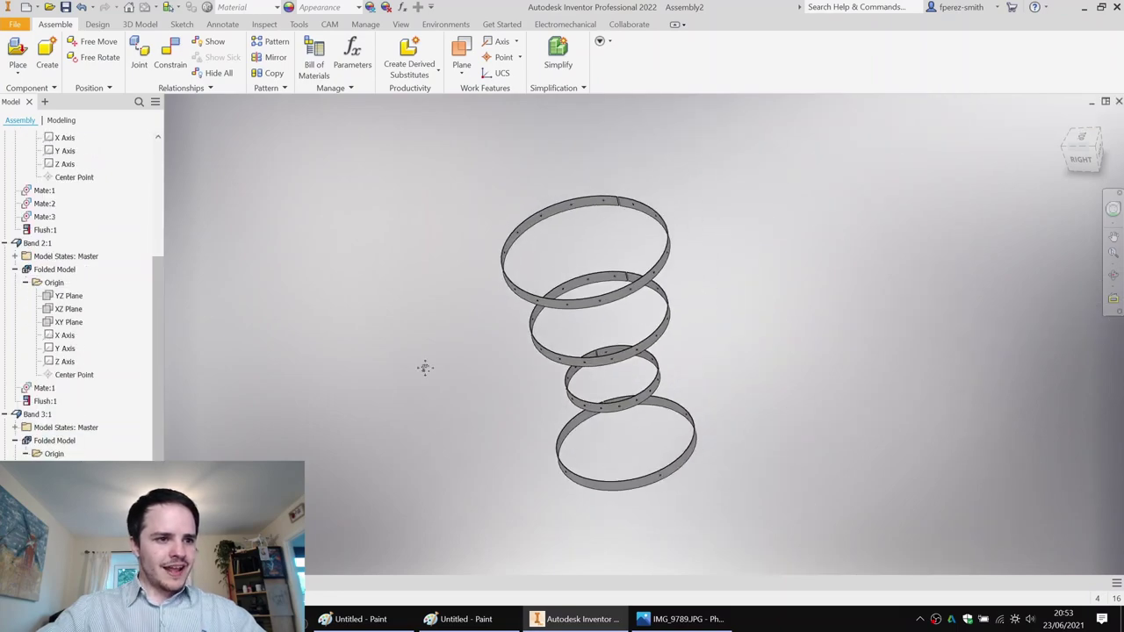
{"action": "key", "text": "c"}
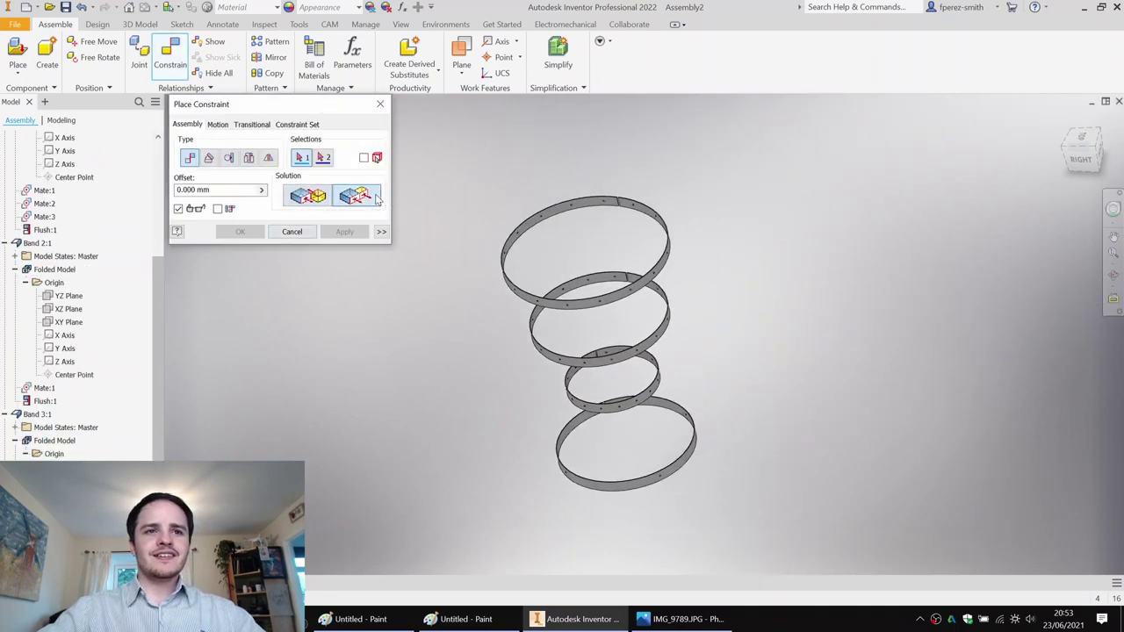
{"action": "left_click", "coordinate": [613, 378]}
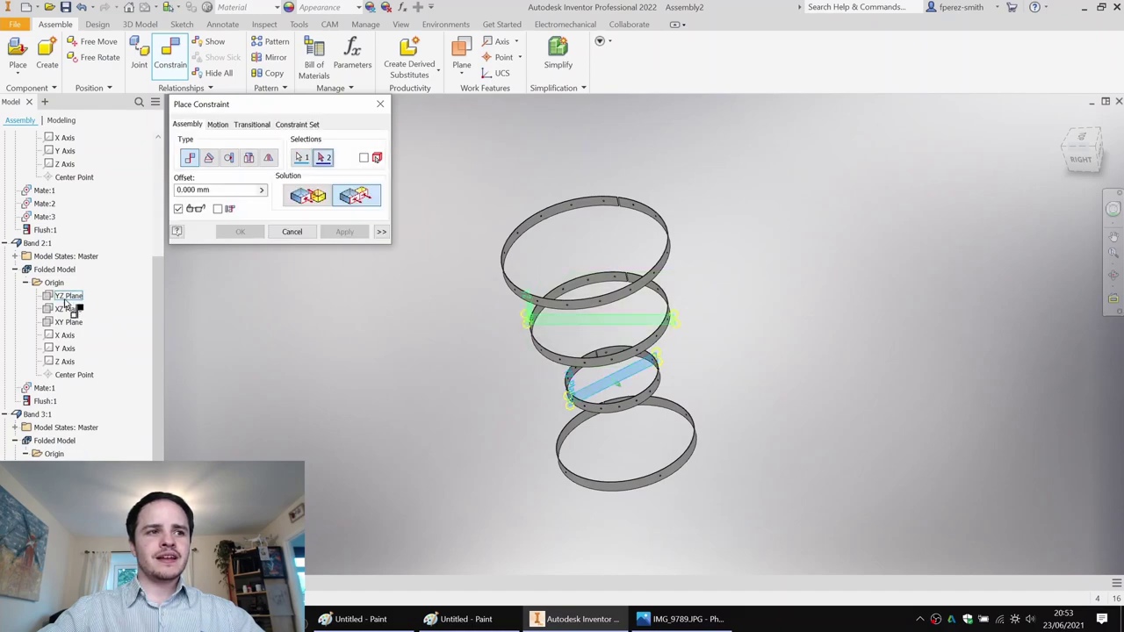
{"action": "left_click", "coordinate": [69, 296]}
{"action": "key", "text": "Return"}
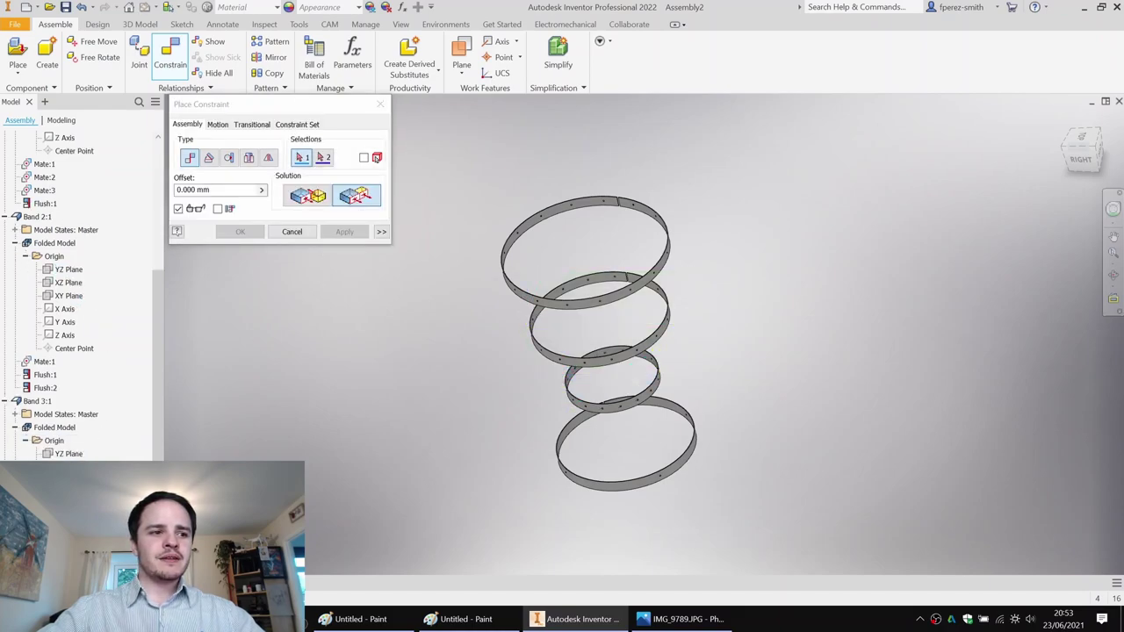
Constrain the YZ plane of Band 4 flush with the YZ plane of Band 3 at 0 mm offset.
{"action": "scroll", "coordinate": [79, 299], "scroll_direction": "down", "scroll_amount": 1}
{"action": "scroll", "coordinate": [79, 299], "scroll_direction": "down", "scroll_amount": 3}
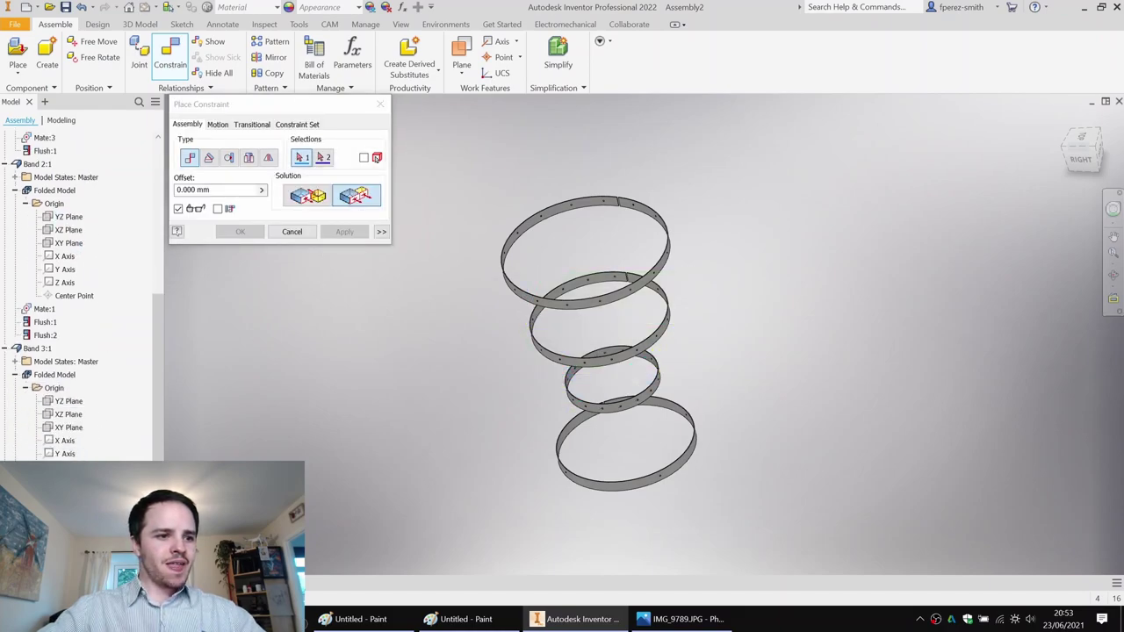
{"action": "left_click", "coordinate": [68, 481]}
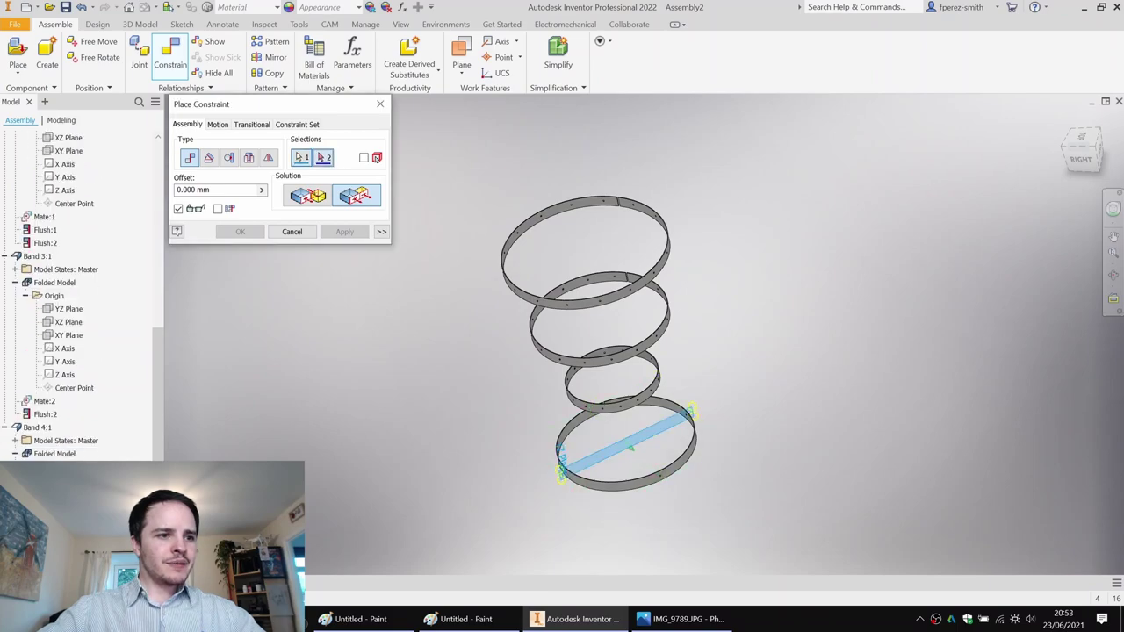
{"action": "left_click", "coordinate": [70, 309]}
{"action": "left_click", "coordinate": [345, 232]}
{"action": "left_click", "coordinate": [285, 232]}
Save the assembly as Brazier in the Model 3 - Brazier folder, including all its changed parts.
{"action": "scroll", "coordinate": [421, 312], "scroll_direction": "up", "scroll_amount": 2}
{"action": "middle_click_drag", "start_coordinate": [484, 358], "coordinate": [575, 276]}
{"action": "scroll", "coordinate": [525, 321], "scroll_direction": "down", "scroll_amount": 3}
{"action": "middle_click_drag", "start_coordinate": [524, 349], "coordinate": [570, 378], "text": "shift"}
{"action": "key", "text": "ctrl+s"}
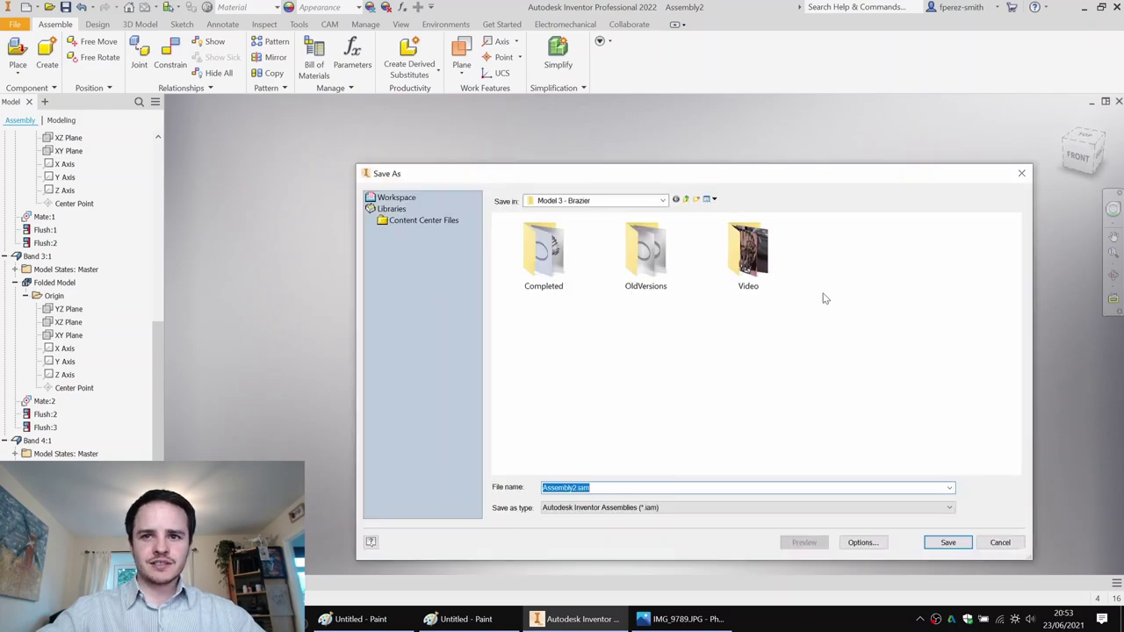
{"action": "type", "text": "Brazier"}
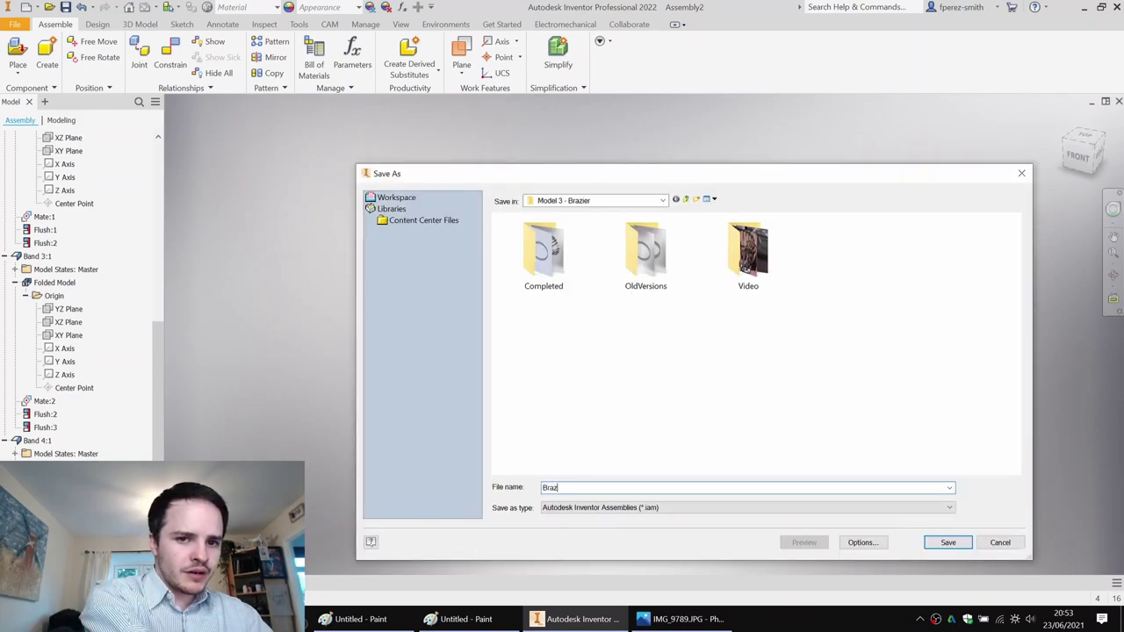
{"action": "key", "text": "Return"}
{"action": "left_click", "coordinate": [703, 430]}
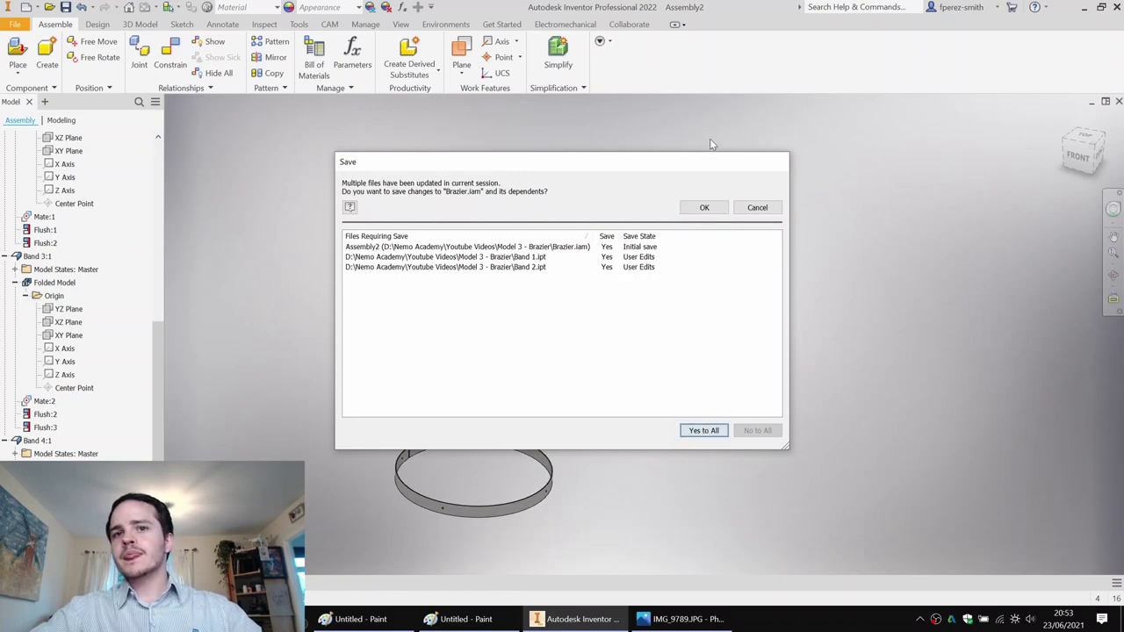
{"action": "left_click", "coordinate": [700, 210]}
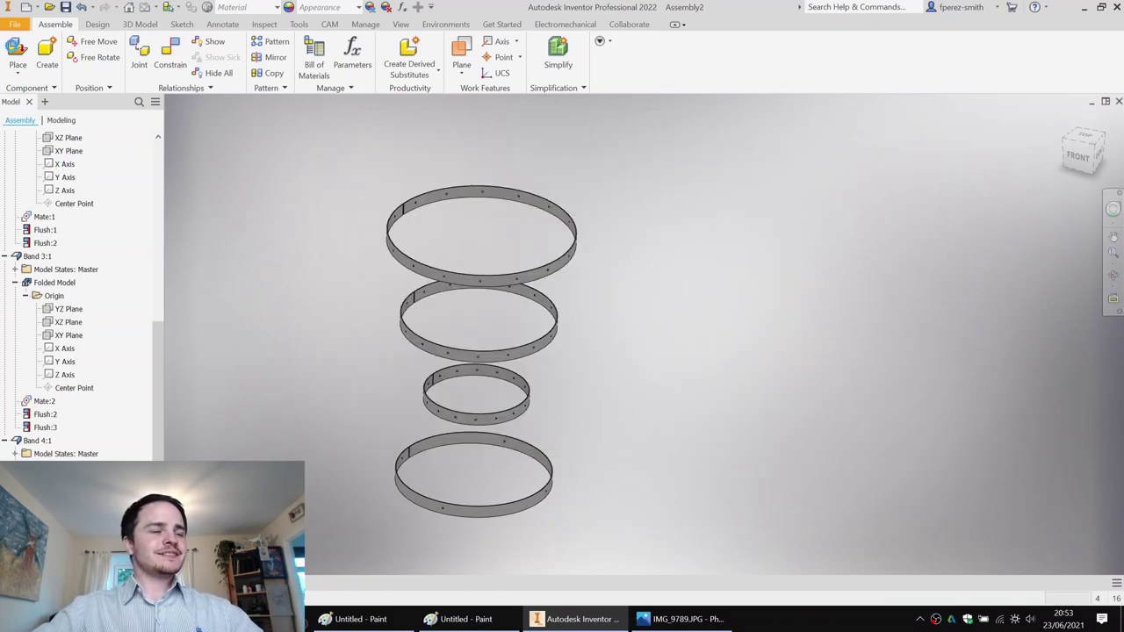
Place one instance of Arm 1.ipt in the assembly beside the bands.
{"action": "left_click", "coordinate": [18, 52]}
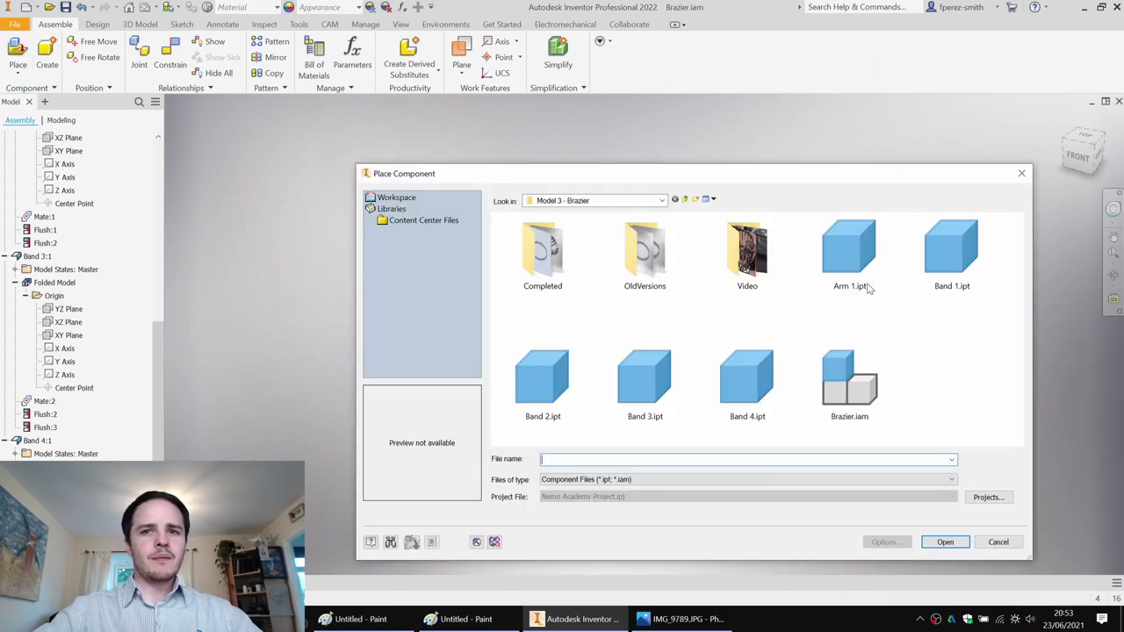
{"action": "double_click", "coordinate": [848, 253]}
{"action": "left_click", "coordinate": [678, 283]}
{"action": "key", "text": "Escape"}
Examine the arm's orientation and holes against the bands, including from the front view.
{"action": "middle_click_drag", "start_coordinate": [789, 269], "coordinate": [671, 177], "text": "shift"}
{"action": "scroll", "coordinate": [672, 189], "scroll_direction": "up", "scroll_amount": 5}
{"action": "scroll", "coordinate": [700, 237], "scroll_direction": "down", "scroll_amount": 3}
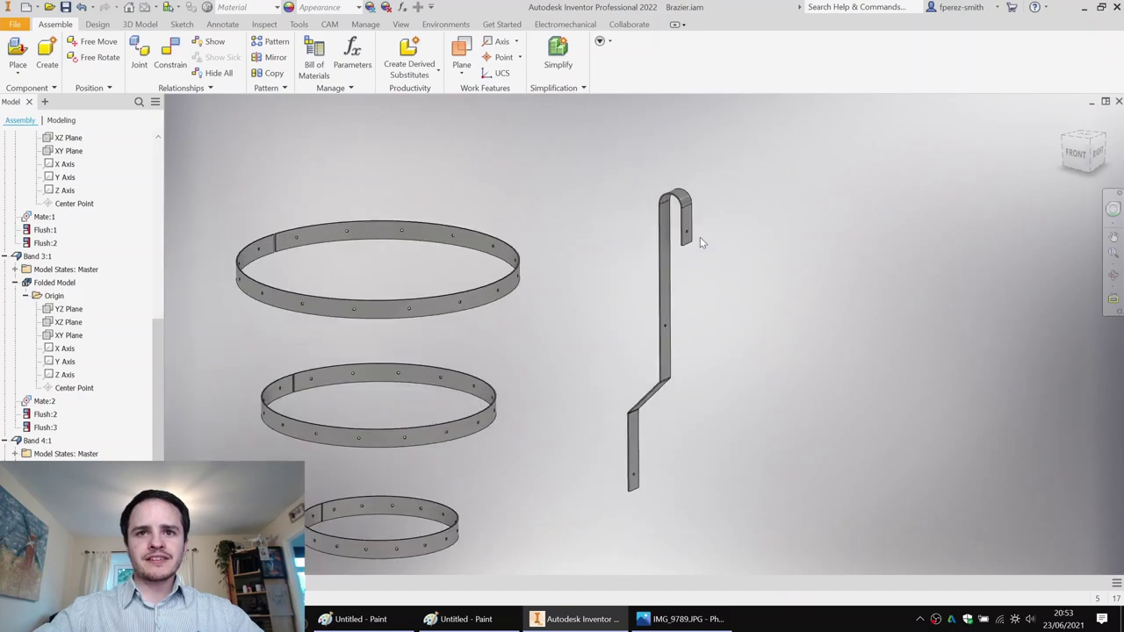
{"action": "left_click", "coordinate": [683, 216]}
{"action": "left_click_drag", "start_coordinate": [352, 327], "coordinate": [454, 296], "text": "shift"}
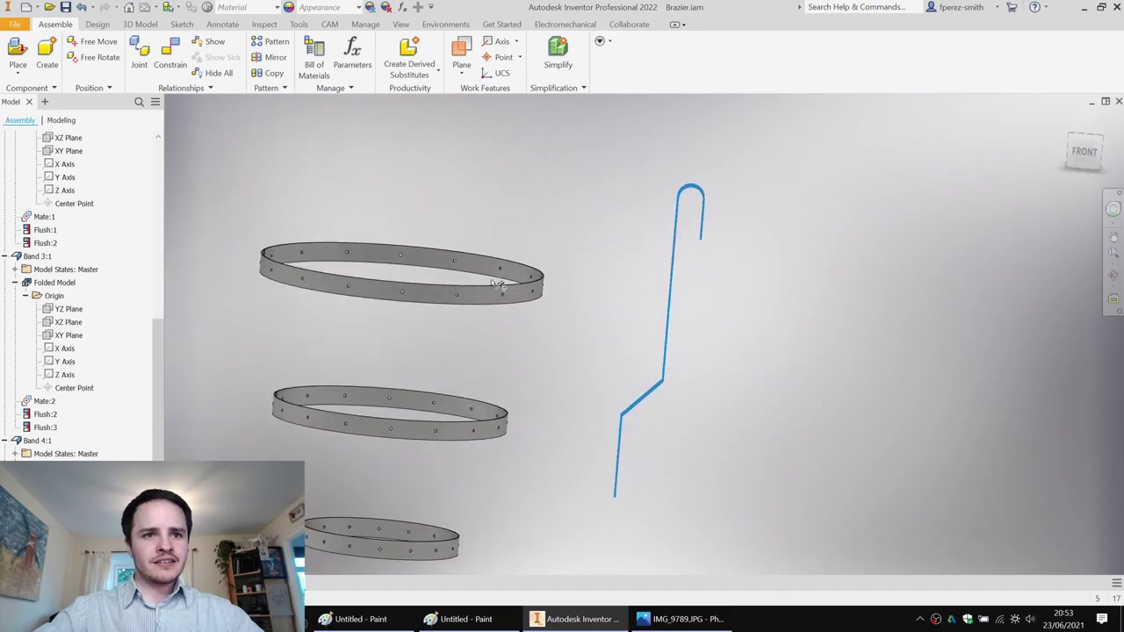
{"action": "left_click", "coordinate": [1085, 153]}
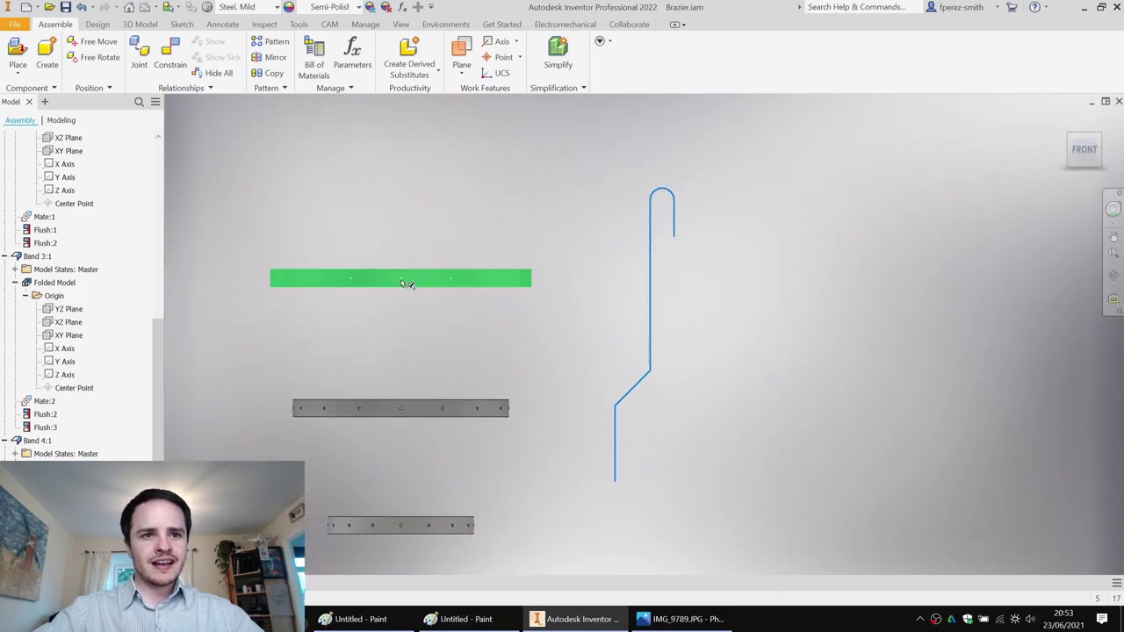
{"action": "scroll", "coordinate": [403, 280], "scroll_direction": "up", "scroll_amount": 5}
{"action": "scroll", "coordinate": [477, 275], "scroll_direction": "down", "scroll_amount": 4}
{"action": "middle_click_drag", "start_coordinate": [694, 226], "coordinate": [661, 232], "text": "shift"}
Mate the axis of the hole in the arm's hook end to a Band 1 hole axis at 0 mm offset, flipping the axis direction.
{"action": "key", "text": "c"}
{"action": "scroll", "coordinate": [721, 216], "scroll_direction": "up", "scroll_amount": 8}
{"action": "left_click", "coordinate": [719, 212]}
{"action": "scroll", "coordinate": [717, 216], "scroll_direction": "down", "scroll_amount": 6}
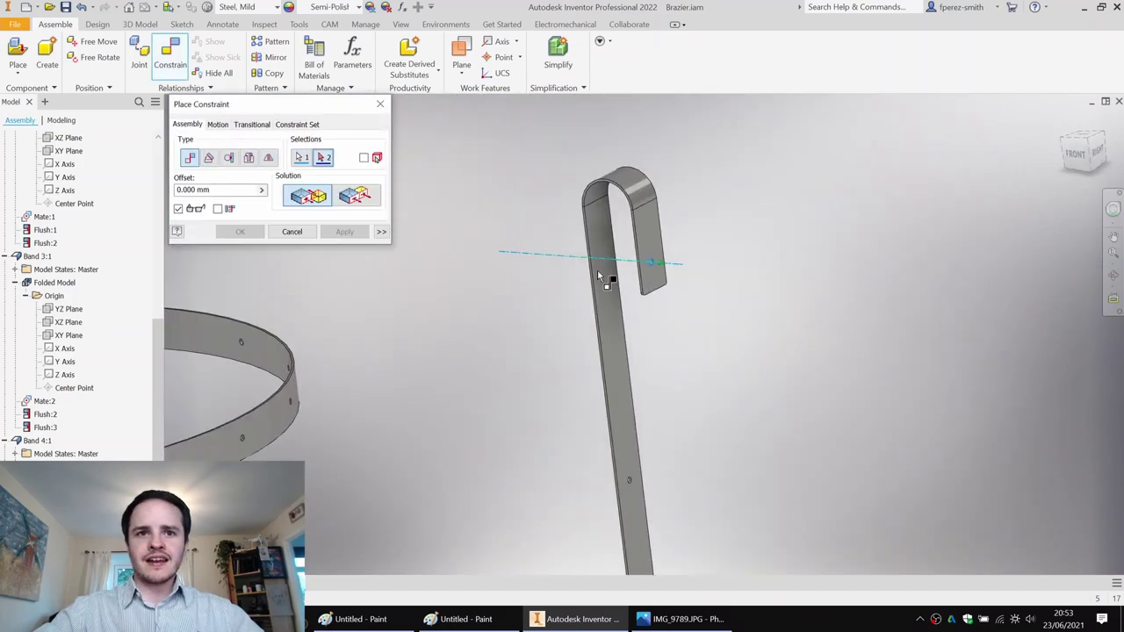
{"action": "scroll", "coordinate": [616, 275], "scroll_direction": "down", "scroll_amount": 8}
{"action": "middle_click_drag", "start_coordinate": [577, 246], "coordinate": [650, 296], "text": "shift"}
{"action": "scroll", "coordinate": [606, 316], "scroll_direction": "up", "scroll_amount": 4}
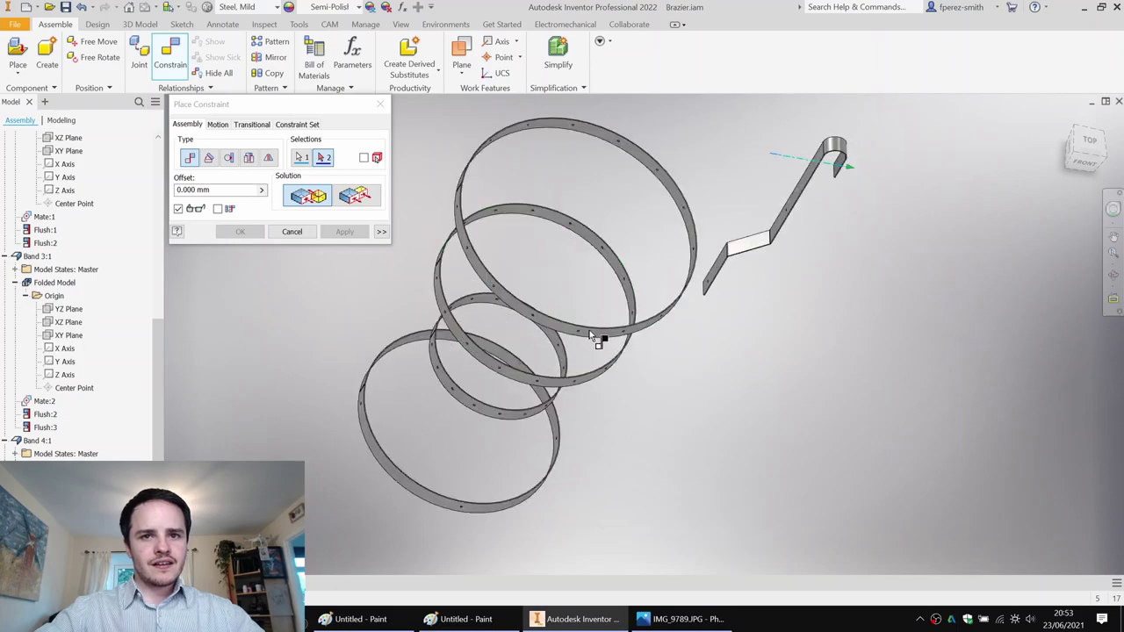
{"action": "scroll", "coordinate": [591, 337], "scroll_direction": "up", "scroll_amount": 5}
{"action": "left_click", "coordinate": [502, 318]}
{"action": "scroll", "coordinate": [460, 313], "scroll_direction": "down", "scroll_amount": 4}
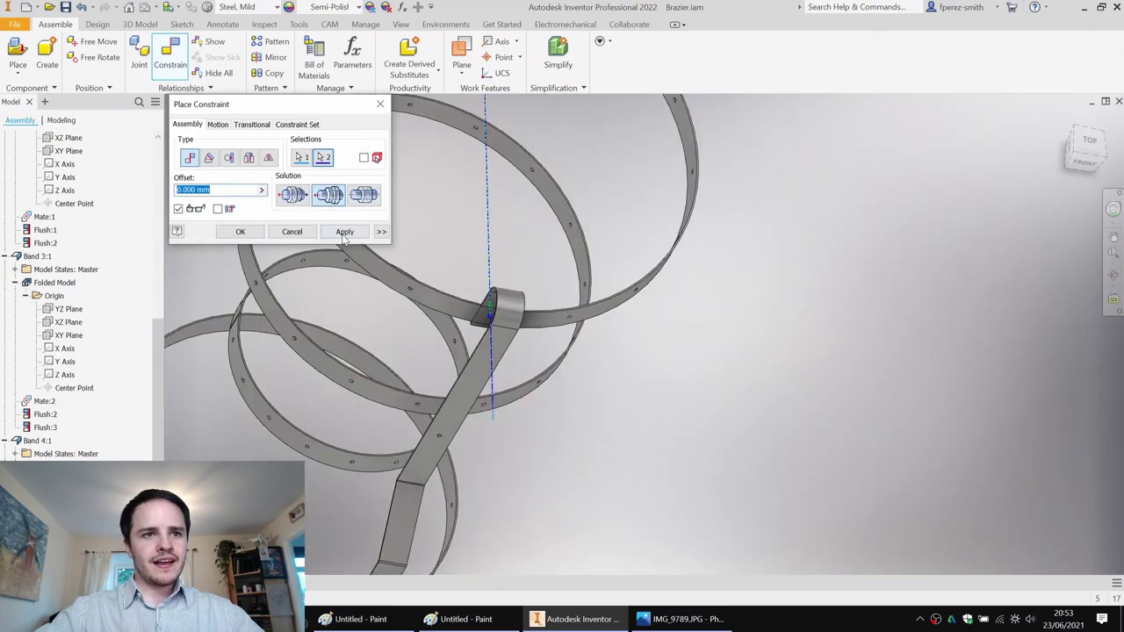
{"action": "left_click", "coordinate": [296, 197]}
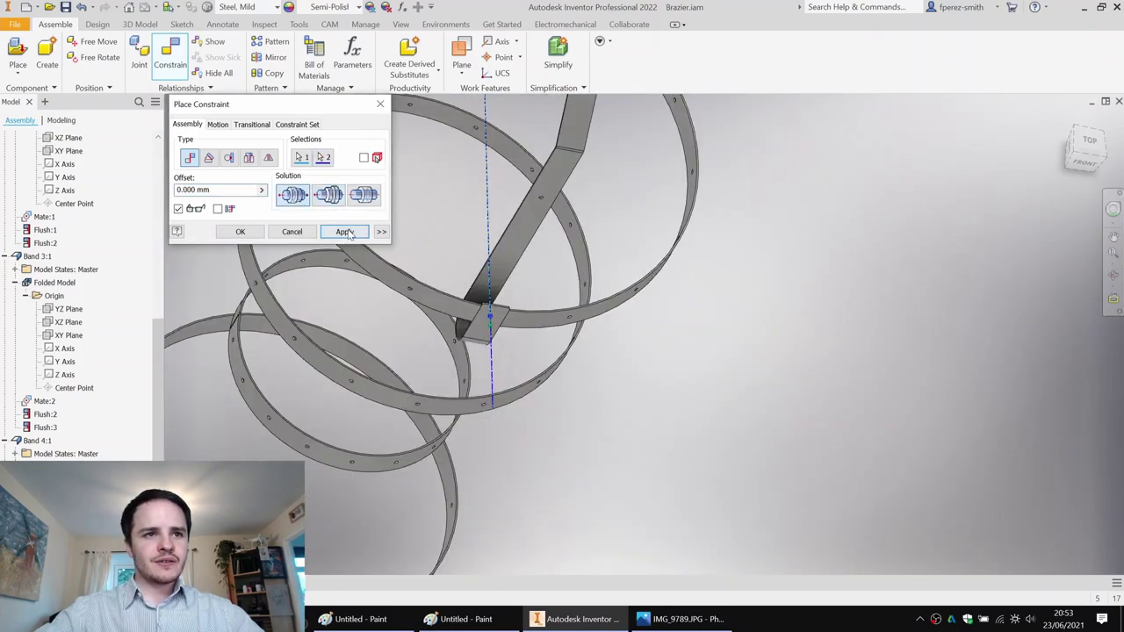
{"action": "left_click", "coordinate": [349, 233]}
{"action": "scroll", "coordinate": [516, 267], "scroll_direction": "down", "scroll_amount": 6}
{"action": "key", "text": "Escape"}
Swing the arm about its mated hole so the hook wraps over Band 1 and the arm runs towards the smaller bands.
{"action": "left_click_drag", "start_coordinate": [527, 226], "coordinate": [639, 252]}
{"action": "scroll", "coordinate": [566, 286], "scroll_direction": "up", "scroll_amount": 3}
{"action": "left_click_drag", "start_coordinate": [493, 261], "coordinate": [442, 330]}
{"action": "middle_click_drag", "start_coordinate": [444, 334], "coordinate": [559, 299], "text": "shift"}
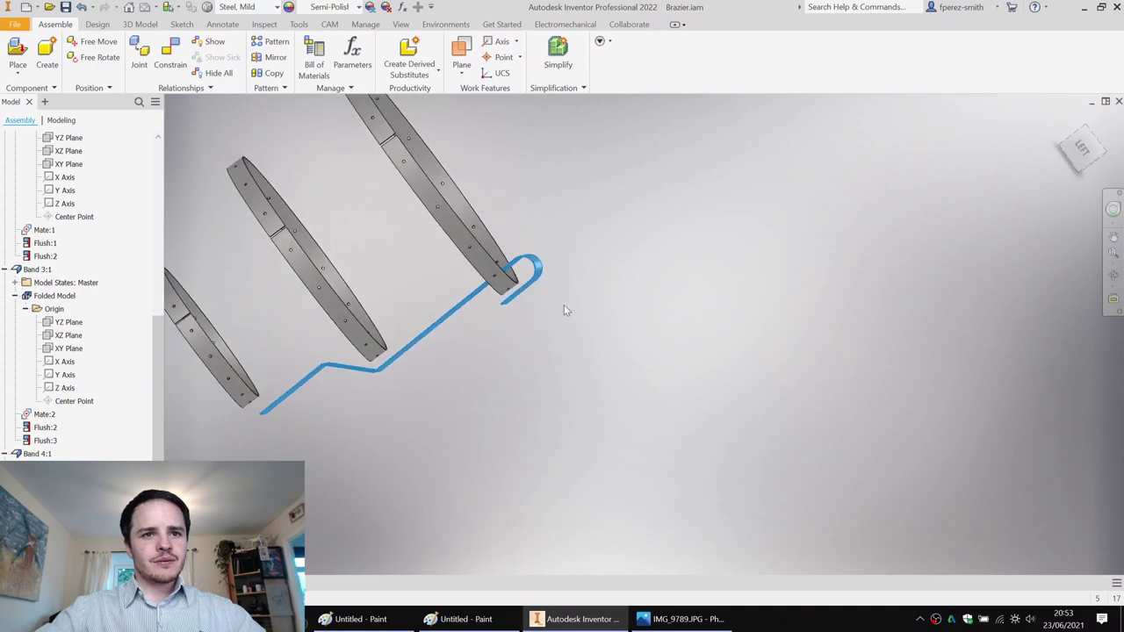
Apply an outside tangent constraint with 0 mm offset between the inner face of the hook's short leg and Band 1's outer face.
{"action": "key", "text": "c"}
{"action": "middle_click_drag", "start_coordinate": [476, 322], "coordinate": [482, 338], "text": "shift"}
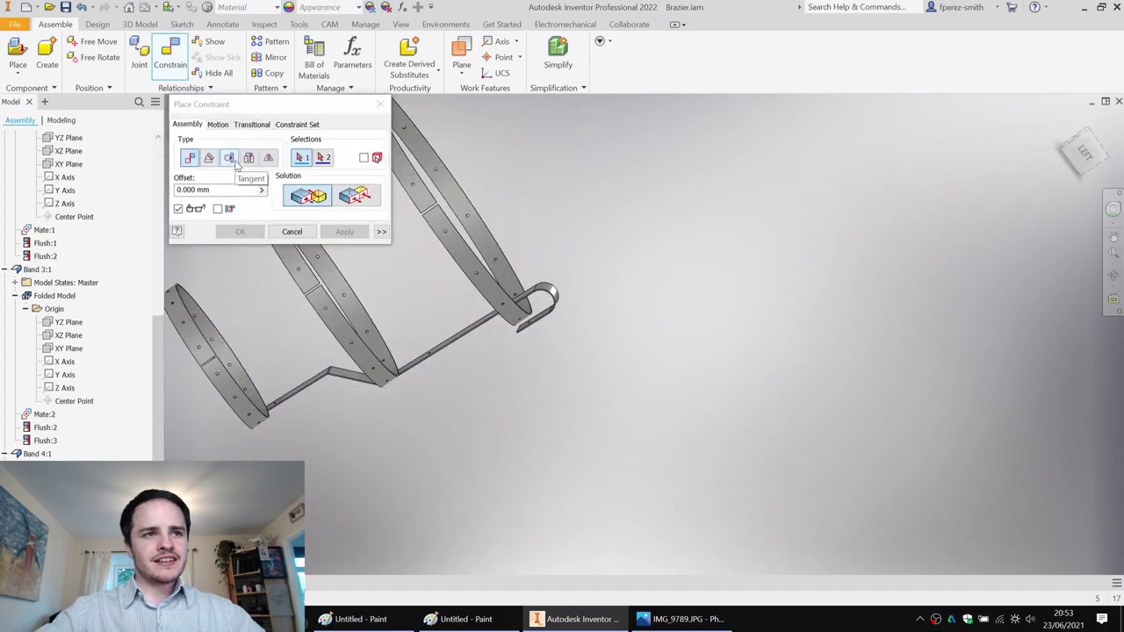
{"action": "left_click", "coordinate": [230, 159]}
{"action": "scroll", "coordinate": [552, 324], "scroll_direction": "up", "scroll_amount": 4}
{"action": "left_click", "coordinate": [554, 331]}
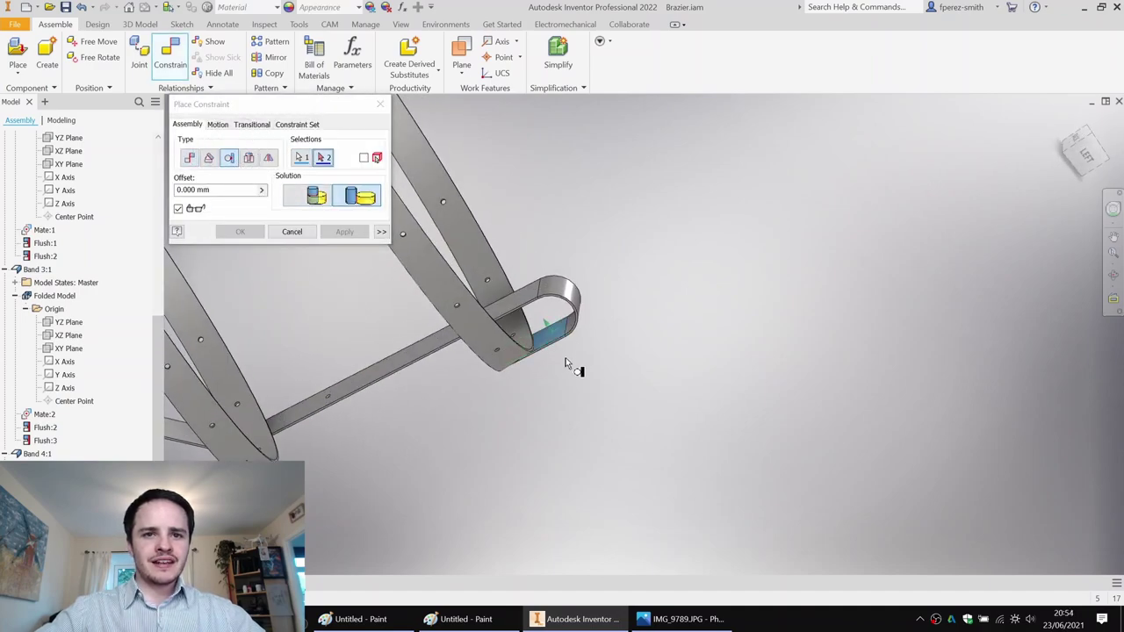
{"action": "middle_click_drag", "start_coordinate": [566, 357], "coordinate": [464, 251], "text": "shift"}
{"action": "left_click", "coordinate": [462, 227]}
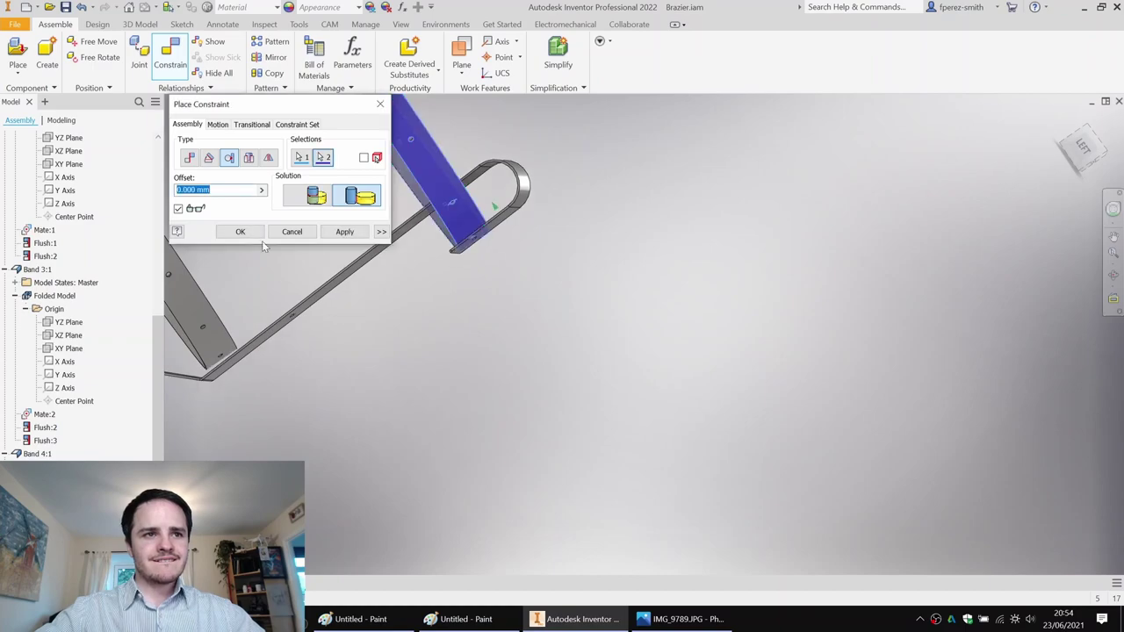
{"action": "left_click", "coordinate": [350, 234]}
Apply a directed angle constraint of 0 degrees between the end face of the arm's hook and Band 1's lower edge face.
{"action": "scroll", "coordinate": [654, 300], "scroll_direction": "down", "scroll_amount": 5}
{"action": "middle_click_drag", "start_coordinate": [654, 301], "coordinate": [494, 290], "text": "shift"}
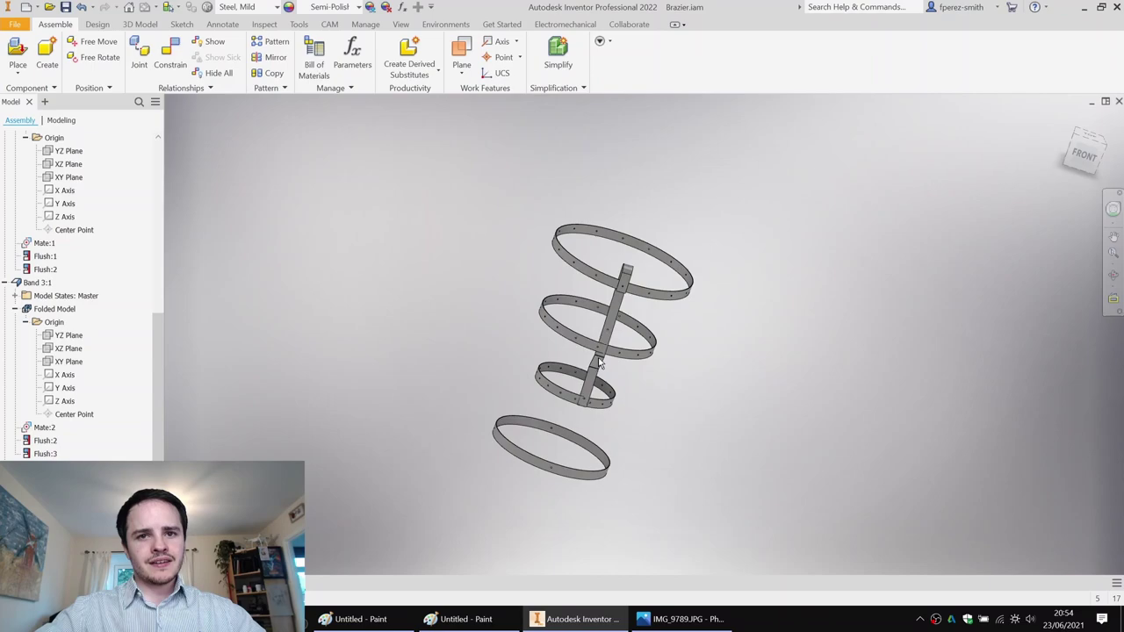
{"action": "key", "text": "c"}
{"action": "middle_click_drag", "start_coordinate": [660, 326], "coordinate": [666, 279], "text": "shift"}
{"action": "left_click", "coordinate": [210, 158]}
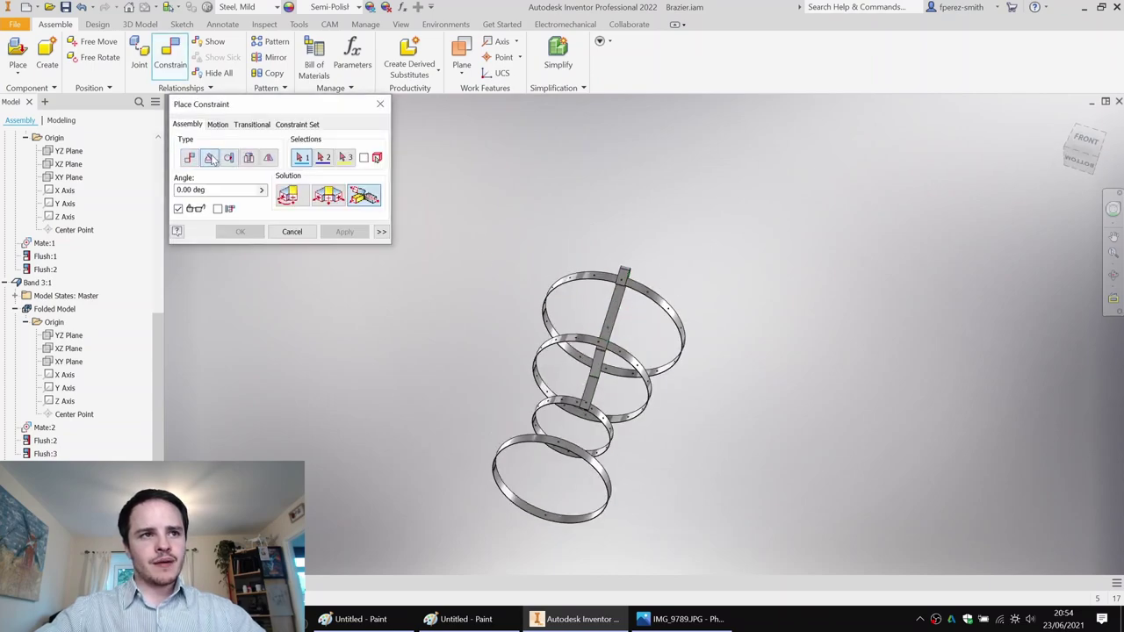
{"action": "scroll", "coordinate": [660, 356], "scroll_direction": "down", "scroll_amount": 10}
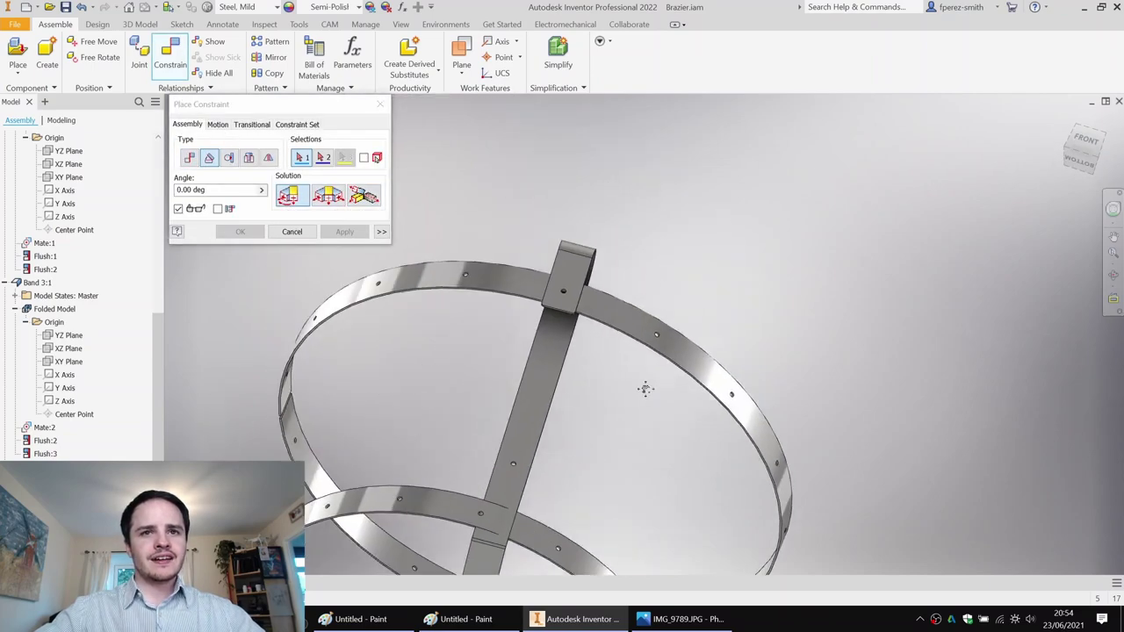
{"action": "left_click", "coordinate": [552, 364]}
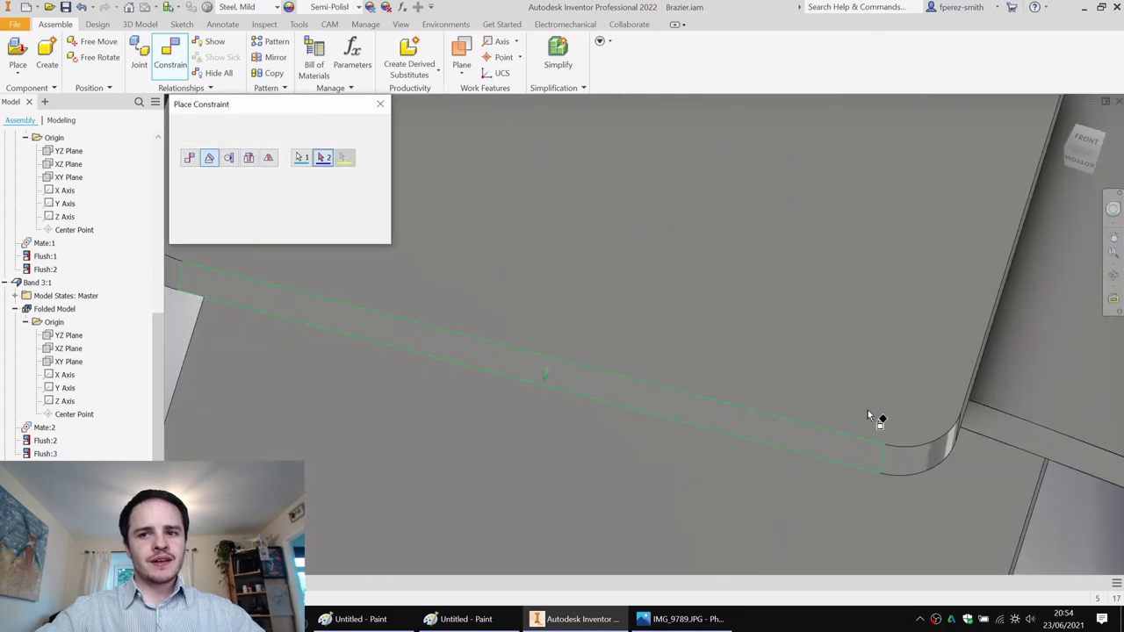
{"action": "scroll", "coordinate": [1011, 440], "scroll_direction": "up", "scroll_amount": 6}
{"action": "left_click", "coordinate": [345, 233]}
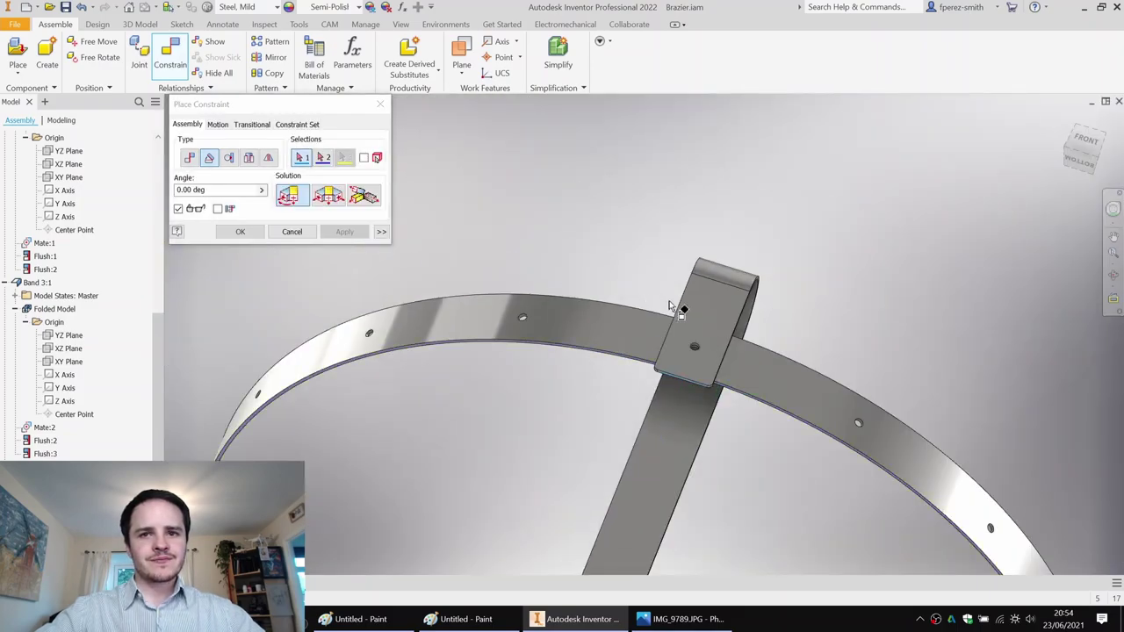
{"action": "scroll", "coordinate": [532, 171], "scroll_direction": "up", "scroll_amount": 7}
{"action": "middle_click_drag", "start_coordinate": [533, 171], "coordinate": [590, 243], "text": "shift"}
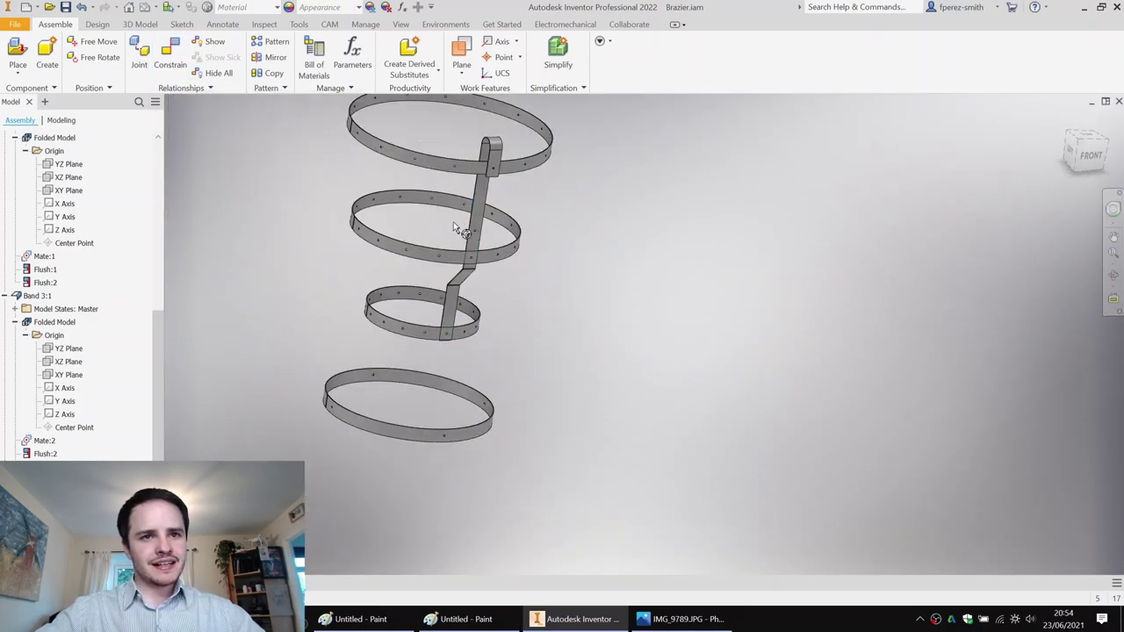
Examine how the arm's long leg meets the inner face of the middle band and whether the two parts overlap.
{"action": "scroll", "coordinate": [458, 264], "scroll_direction": "up", "scroll_amount": 5}
{"action": "left_click", "coordinate": [473, 265]}
{"action": "middle_click_drag", "start_coordinate": [562, 234], "coordinate": [665, 253], "text": "shift"}
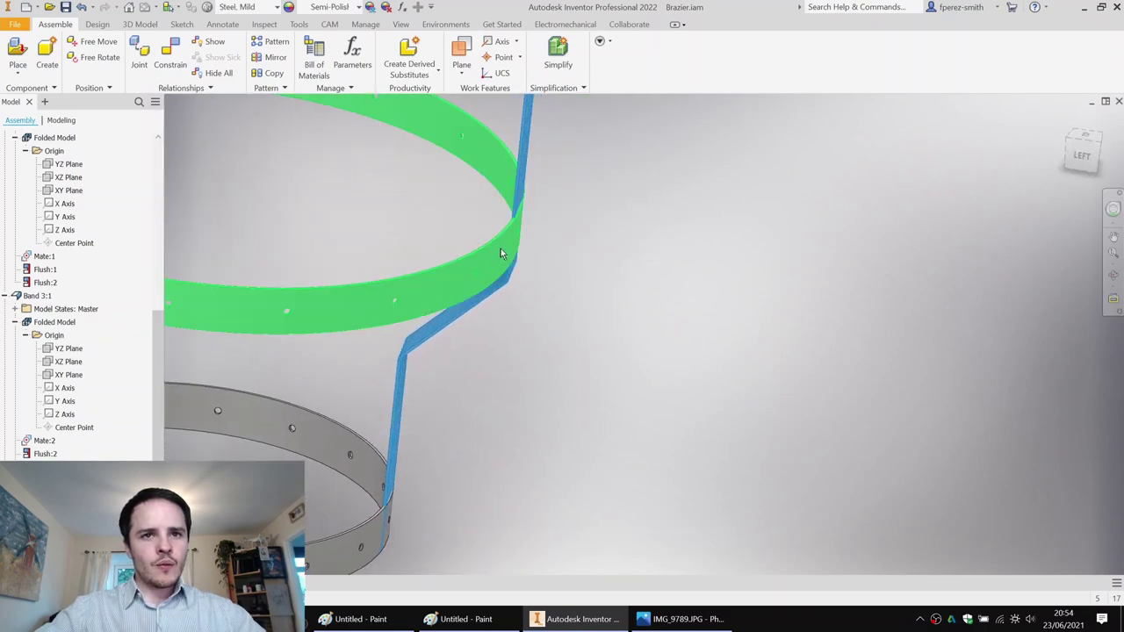
{"action": "left_click", "coordinate": [460, 234]}
{"action": "left_click", "coordinate": [504, 236]}
{"action": "scroll", "coordinate": [563, 196], "scroll_direction": "down", "scroll_amount": 3}
{"action": "middle_click_drag", "start_coordinate": [561, 198], "coordinate": [408, 332]}
{"action": "left_click_drag", "start_coordinate": [407, 327], "coordinate": [435, 319]}
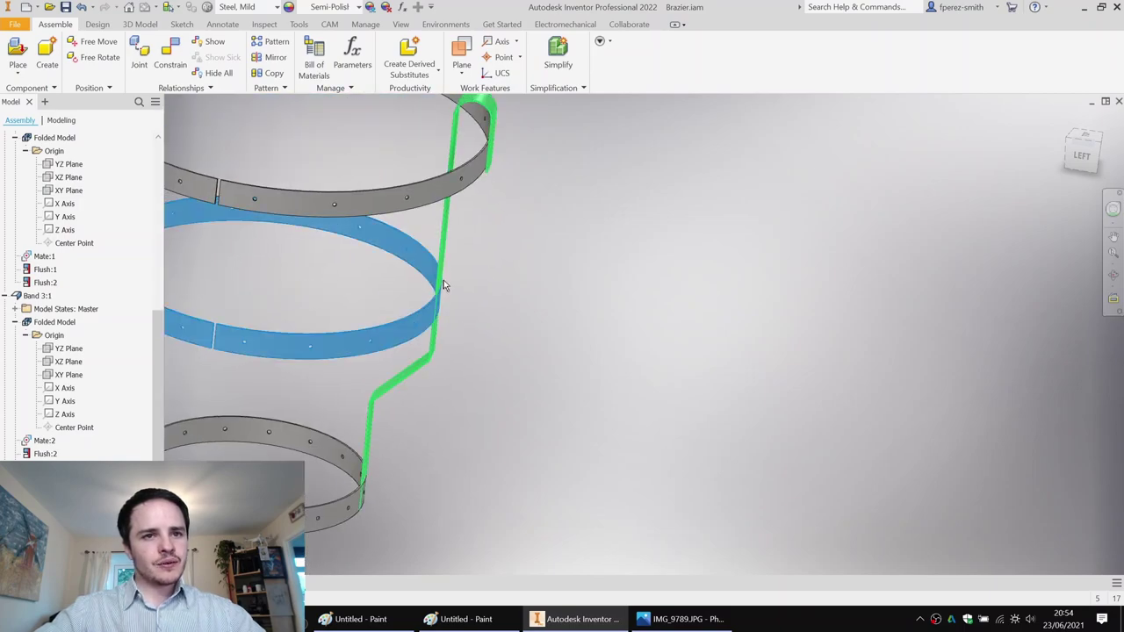
{"action": "scroll", "coordinate": [441, 283], "scroll_direction": "up", "scroll_amount": 4}
{"action": "scroll", "coordinate": [437, 308], "scroll_direction": "up", "scroll_amount": 3}
{"action": "scroll", "coordinate": [441, 273], "scroll_direction": "down", "scroll_amount": 5}
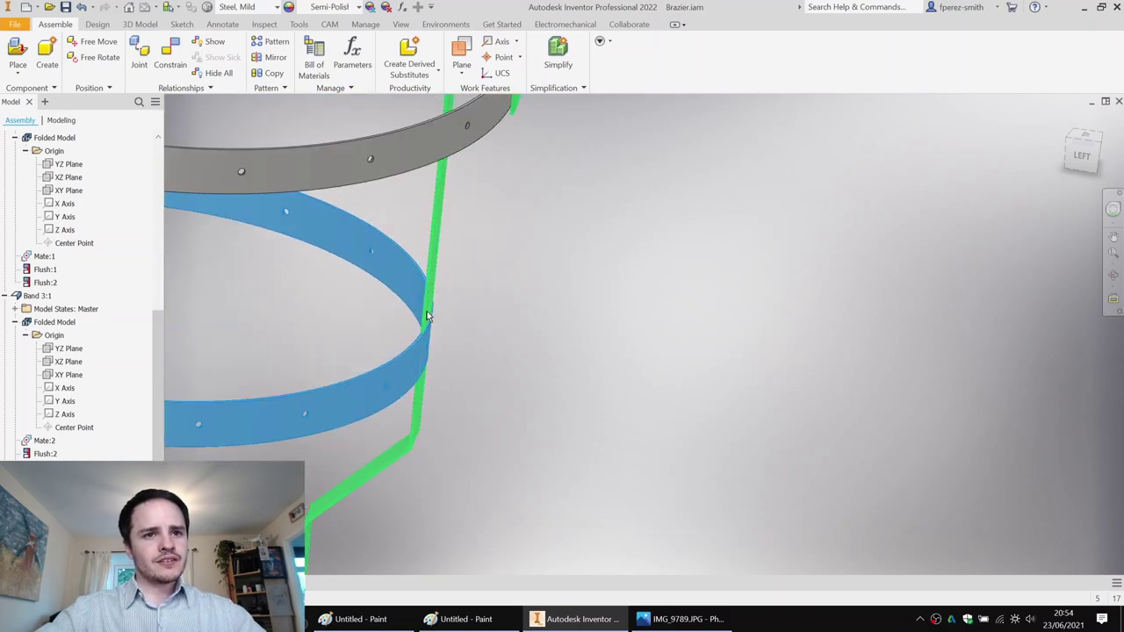
{"action": "left_click", "coordinate": [437, 303]}
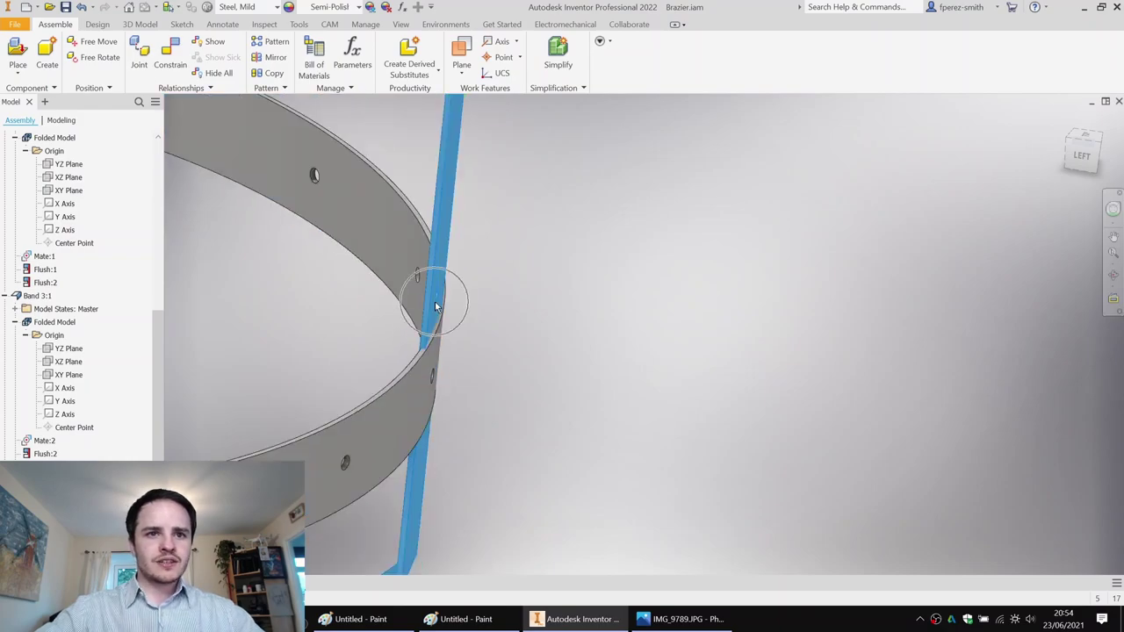
{"action": "middle_click_drag", "start_coordinate": [416, 343], "coordinate": [438, 306], "text": "shift"}
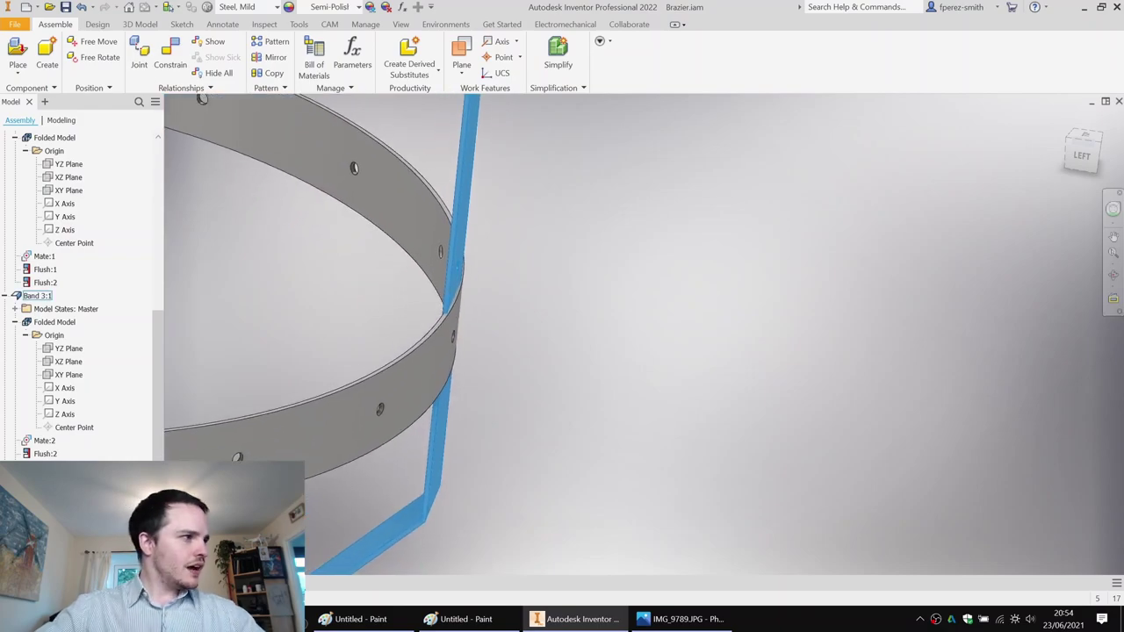
{"action": "scroll", "coordinate": [334, 338], "scroll_direction": "up", "scroll_amount": 5}
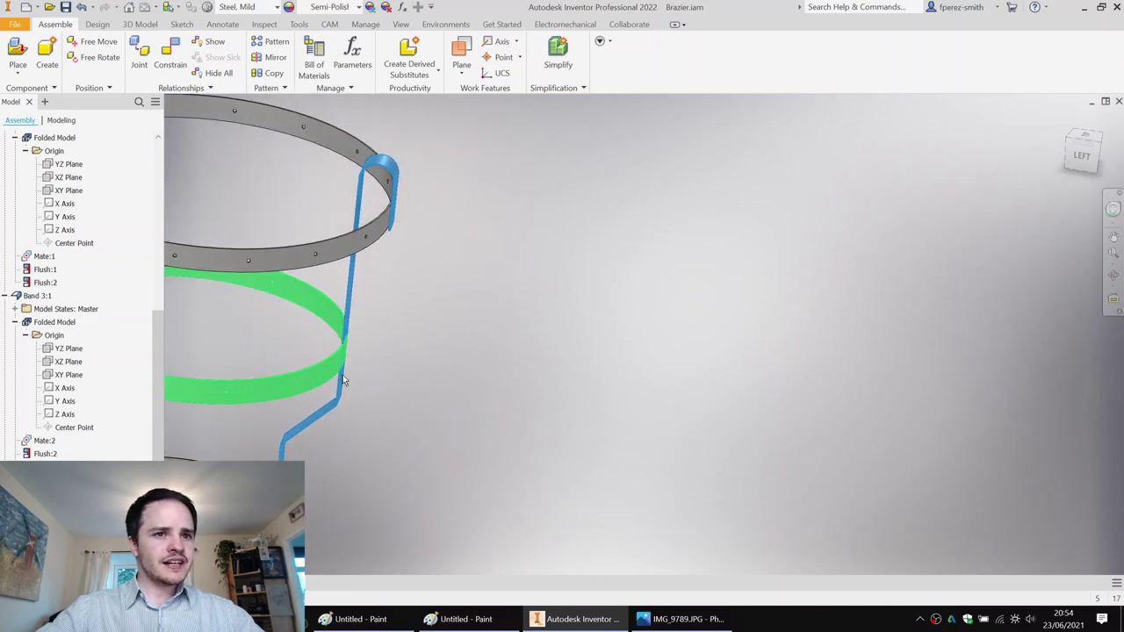
{"action": "scroll", "coordinate": [339, 343], "scroll_direction": "down", "scroll_amount": 3}
{"action": "left_click", "coordinate": [342, 368]}
{"action": "scroll", "coordinate": [357, 340], "scroll_direction": "down", "scroll_amount": 3}
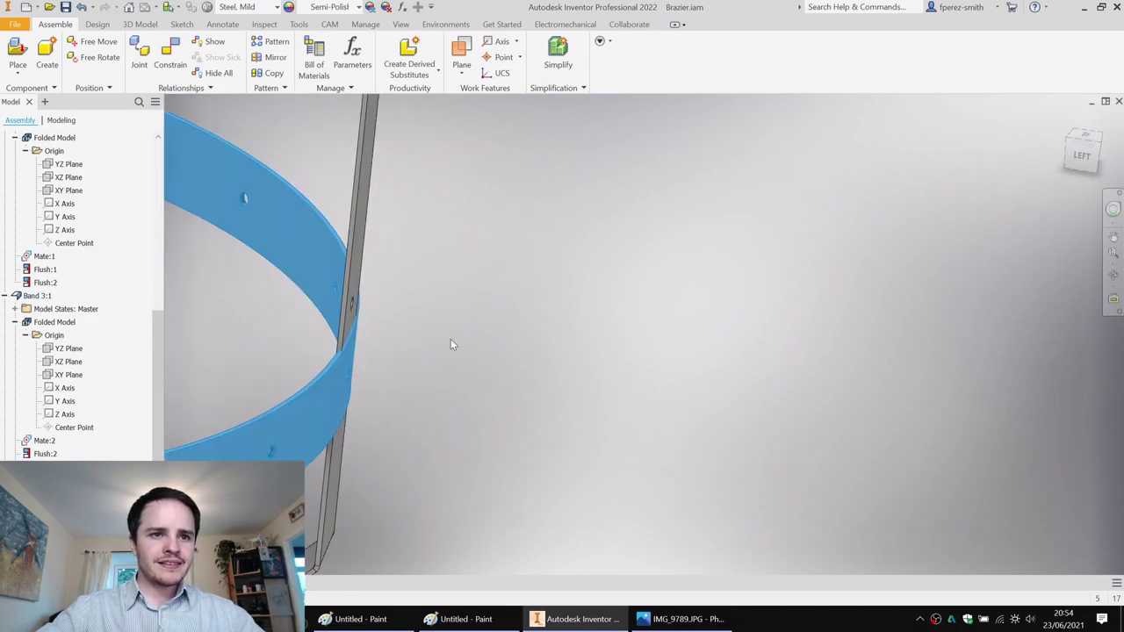
{"action": "scroll", "coordinate": [444, 340], "scroll_direction": "up", "scroll_amount": 3}
Open the arm part from the assembly and edit Sketch1 of its contour flange.
{"action": "left_click", "coordinate": [409, 277]}
{"action": "right_click", "coordinate": [409, 277]}
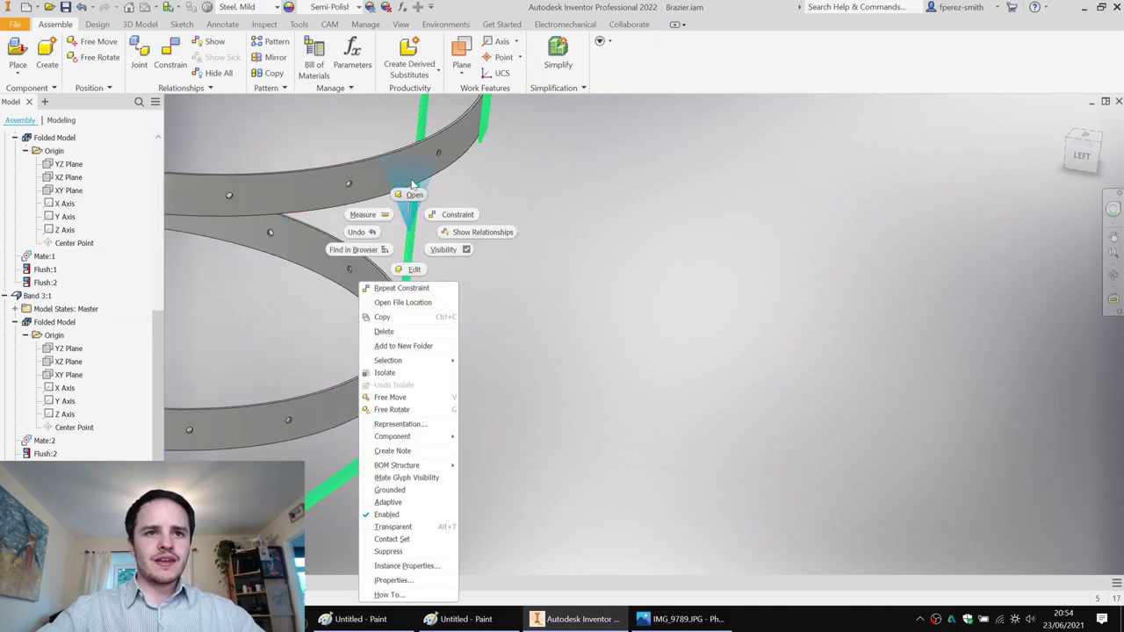
{"action": "left_click", "coordinate": [434, 229]}
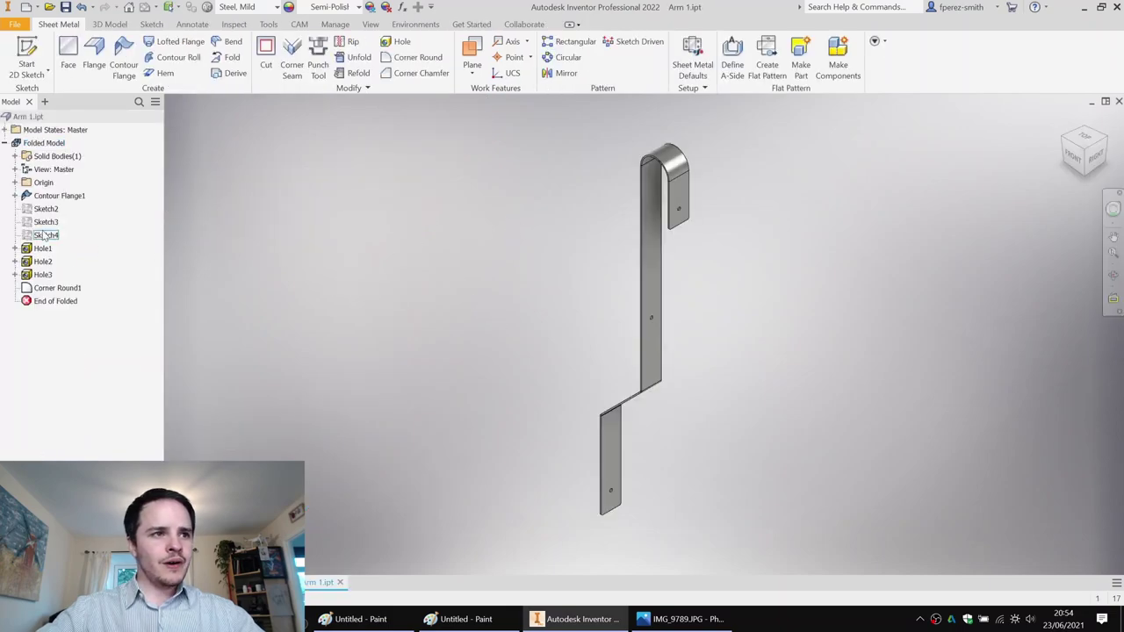
{"action": "left_click", "coordinate": [15, 195]}
{"action": "double_click", "coordinate": [48, 209]}
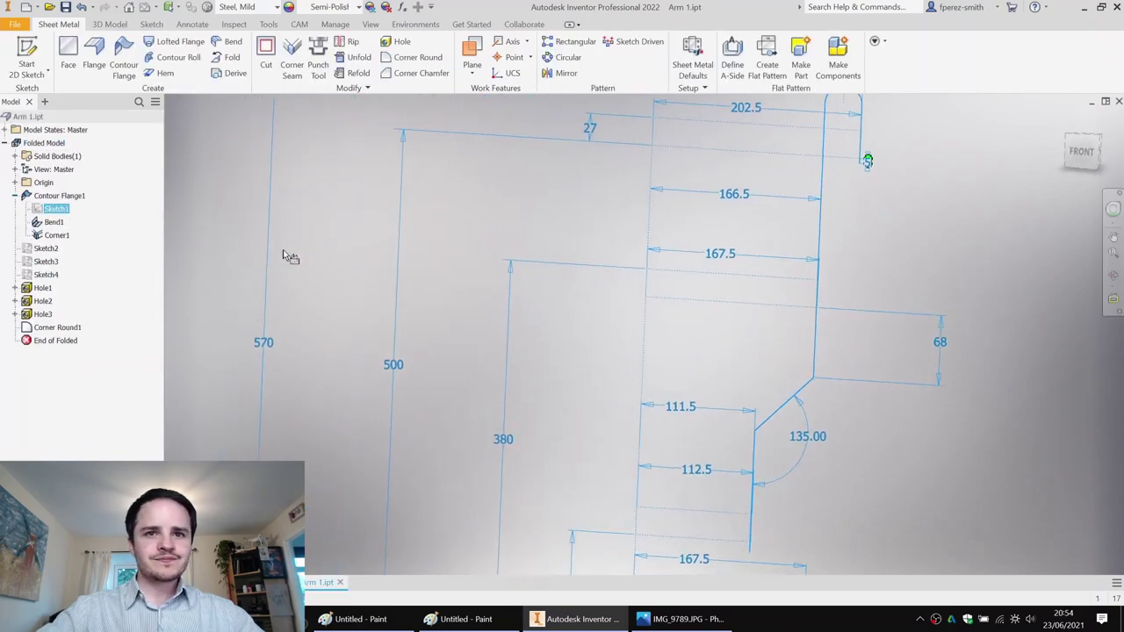
Set the arm profile's lower leg to a distance of 110 mm from the vertical centre line.
{"action": "scroll", "coordinate": [746, 296], "scroll_direction": "down", "scroll_amount": 2}
{"action": "scroll", "coordinate": [660, 308], "scroll_direction": "up", "scroll_amount": 5}
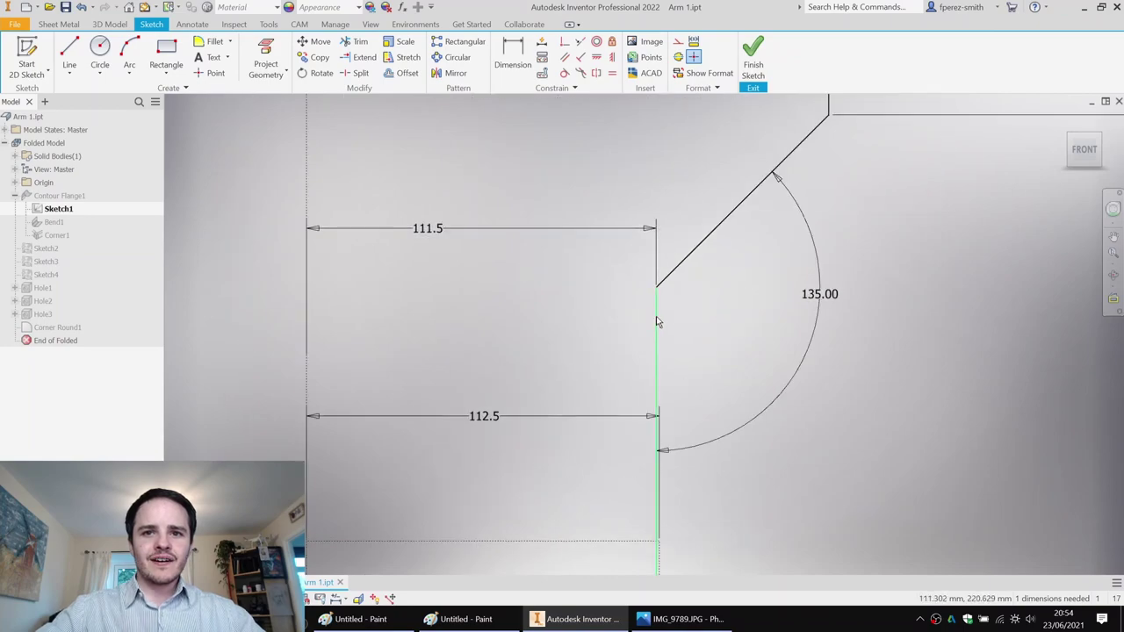
{"action": "scroll", "coordinate": [665, 305], "scroll_direction": "down", "scroll_amount": 3}
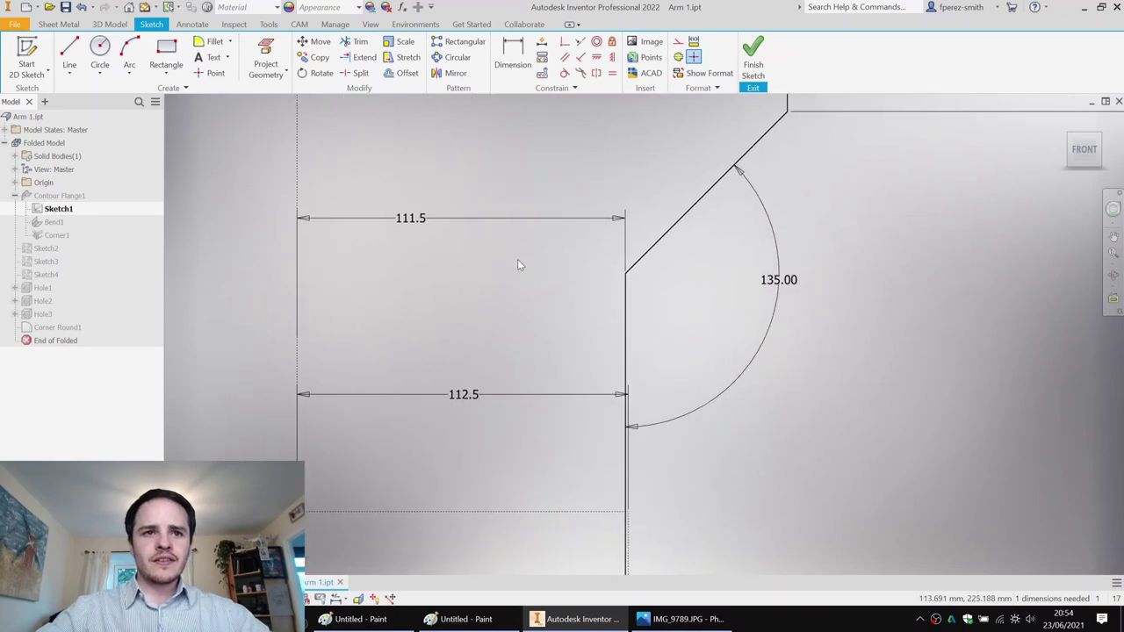
{"action": "double_click", "coordinate": [414, 221]}
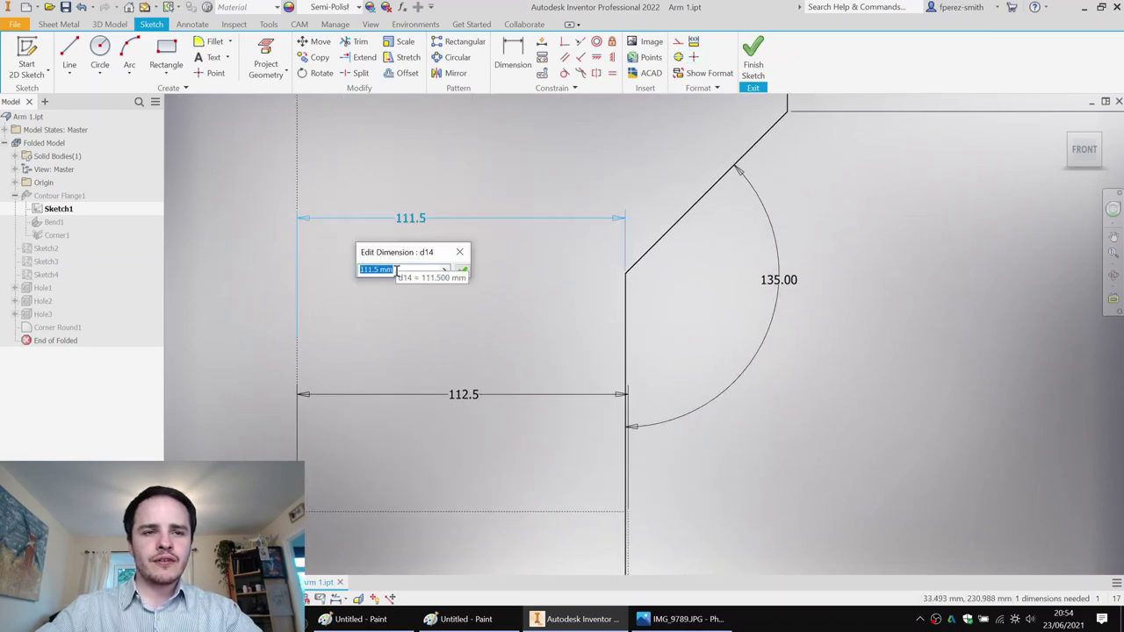
{"action": "type", "text": "110"}
{"action": "key", "text": "Return"}
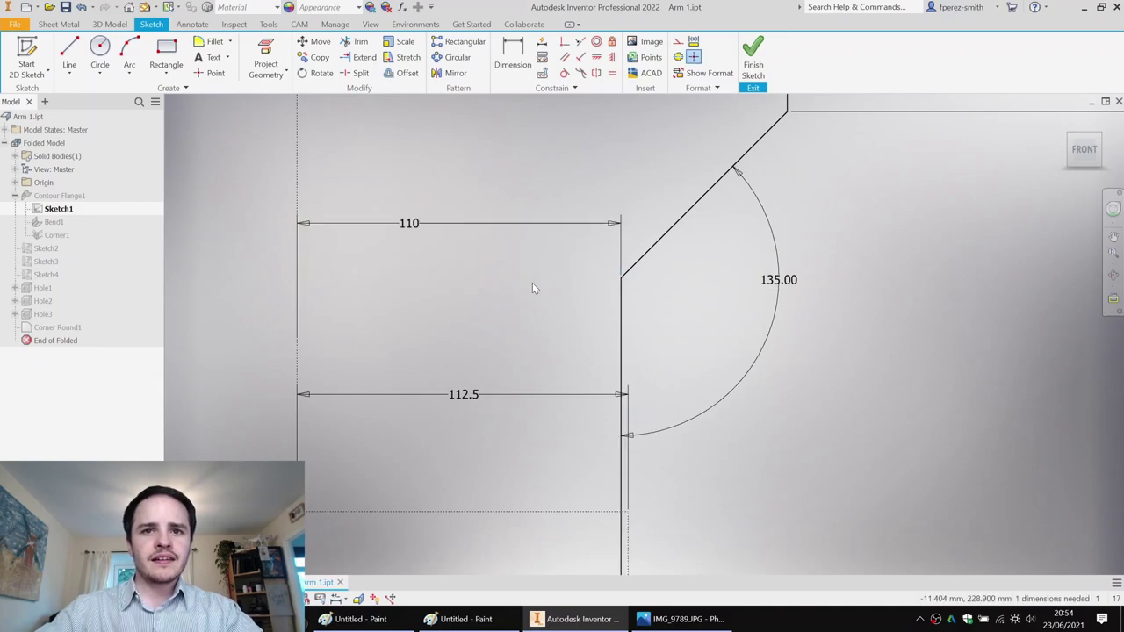
Set the arm profile's long upper leg to a distance of 165 mm from the vertical centre line.
{"action": "scroll", "coordinate": [429, 288], "scroll_direction": "down", "scroll_amount": 4}
{"action": "scroll", "coordinate": [627, 354], "scroll_direction": "down", "scroll_amount": 1}
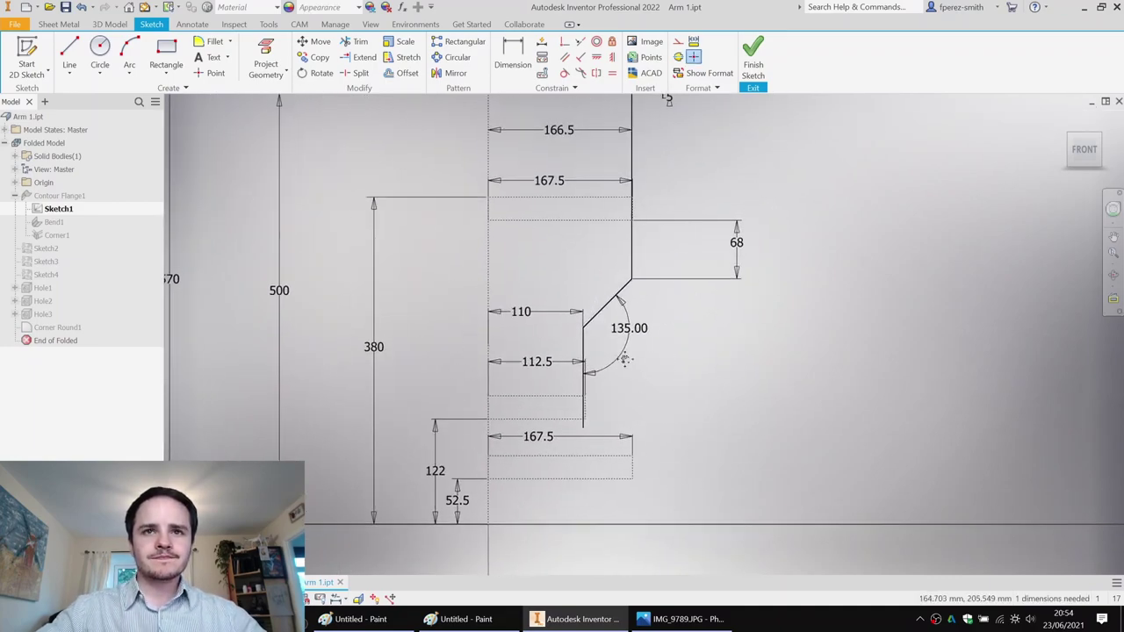
{"action": "scroll", "coordinate": [631, 240], "scroll_direction": "up", "scroll_amount": 3}
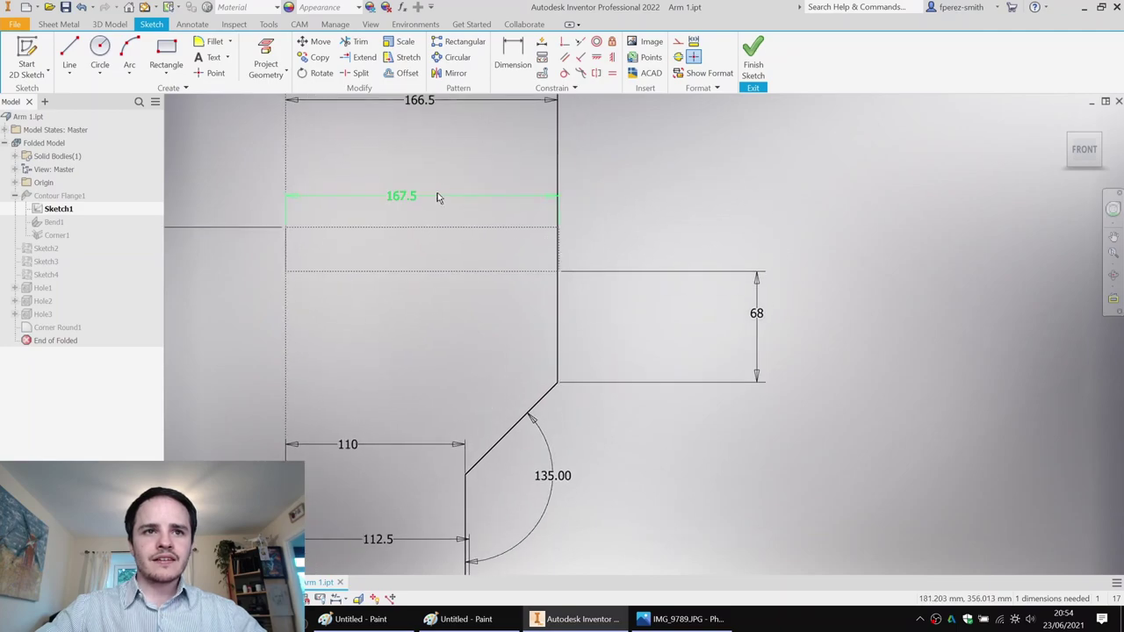
{"action": "scroll", "coordinate": [563, 229], "scroll_direction": "up", "scroll_amount": 5}
{"action": "scroll", "coordinate": [522, 229], "scroll_direction": "down", "scroll_amount": 4}
{"action": "middle_click_drag", "start_coordinate": [522, 230], "coordinate": [537, 344]}
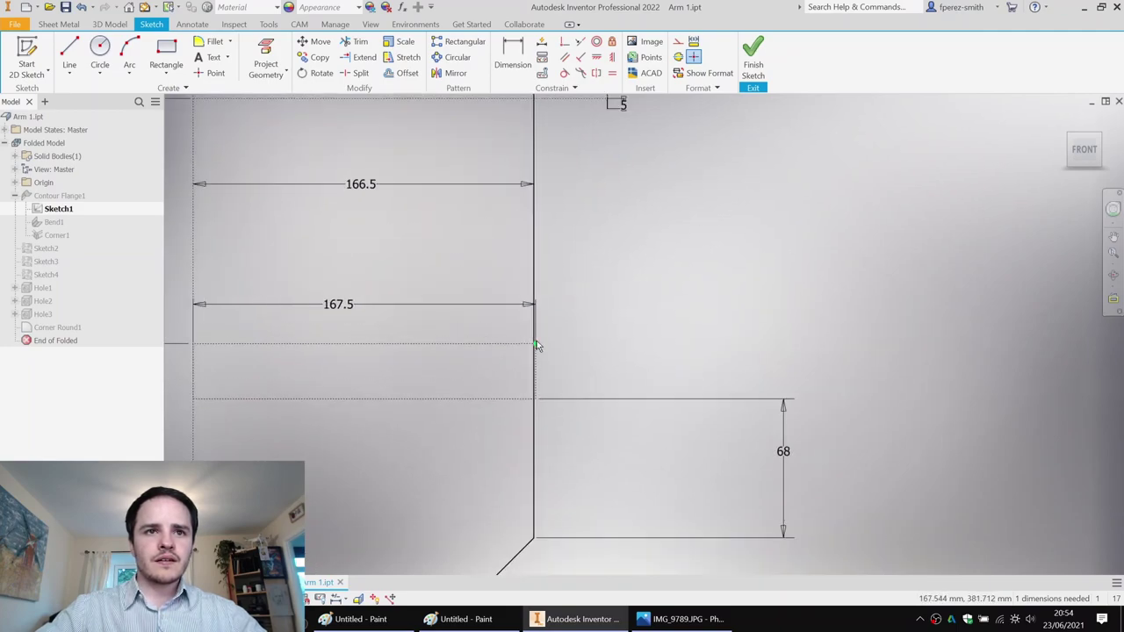
{"action": "left_click", "coordinate": [370, 266]}
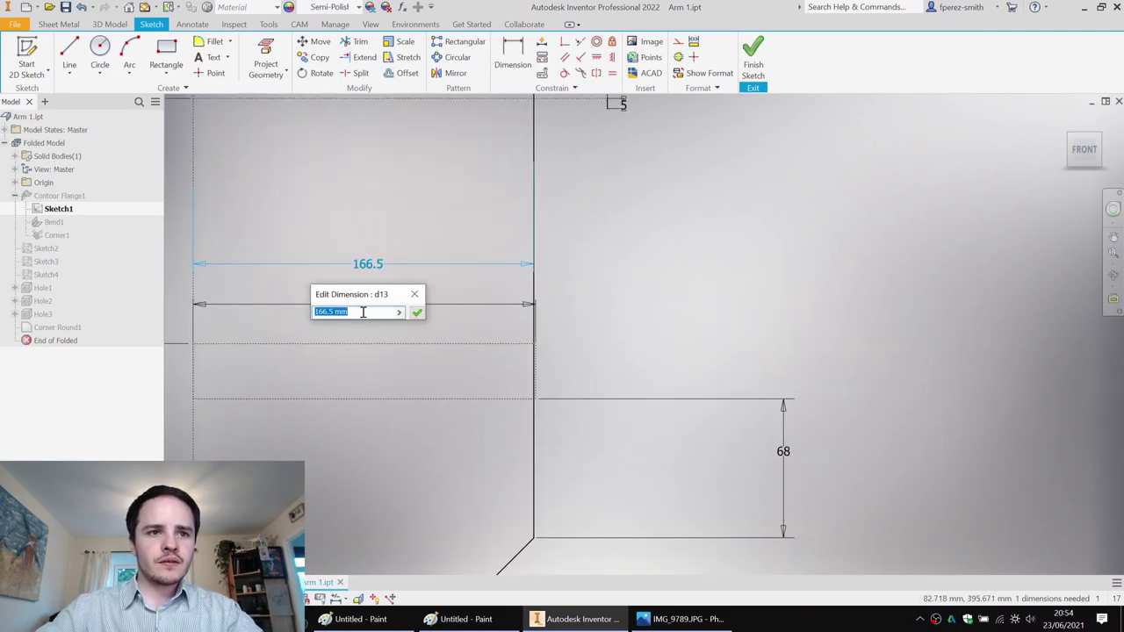
{"action": "type", "text": "165"}
{"action": "key", "text": "Return"}
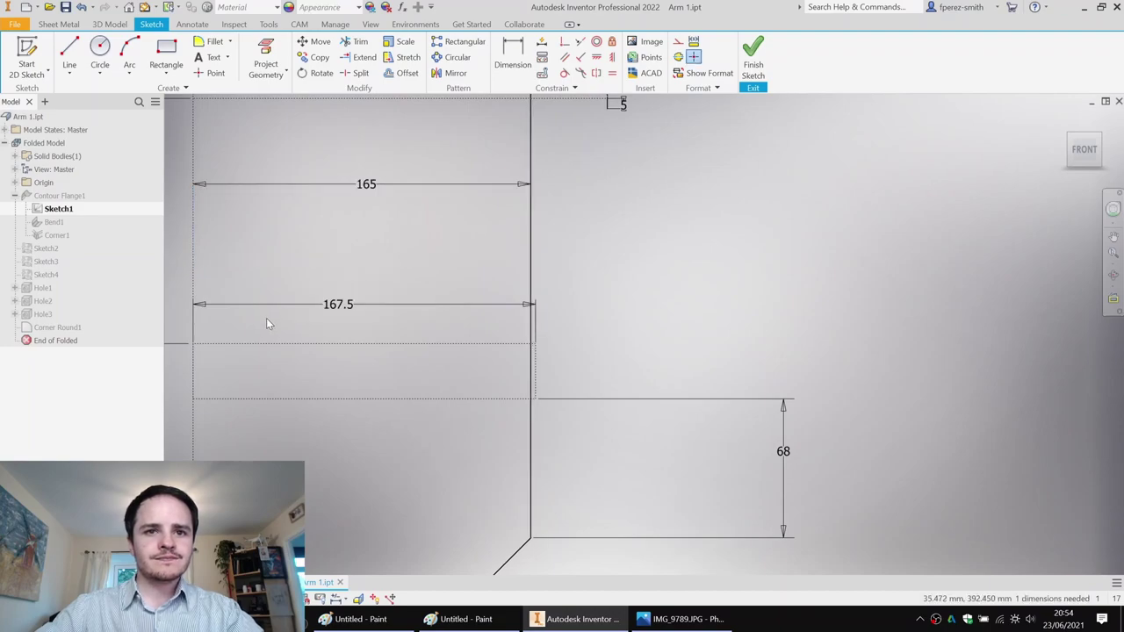
Finish the arm's profile sketch and return to the Brazier assembly.
{"action": "scroll", "coordinate": [655, 244], "scroll_direction": "down", "scroll_amount": 5}
{"action": "middle_click_drag", "start_coordinate": [653, 243], "coordinate": [643, 280]}
{"action": "left_click", "coordinate": [757, 58]}
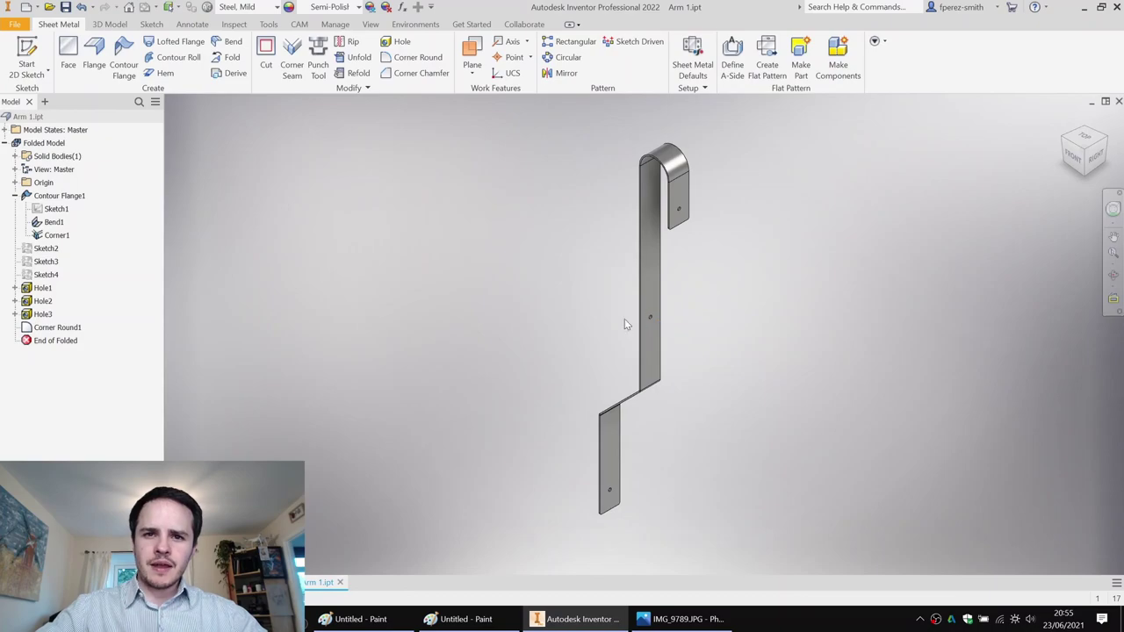
{"action": "left_click", "coordinate": [259, 583]}
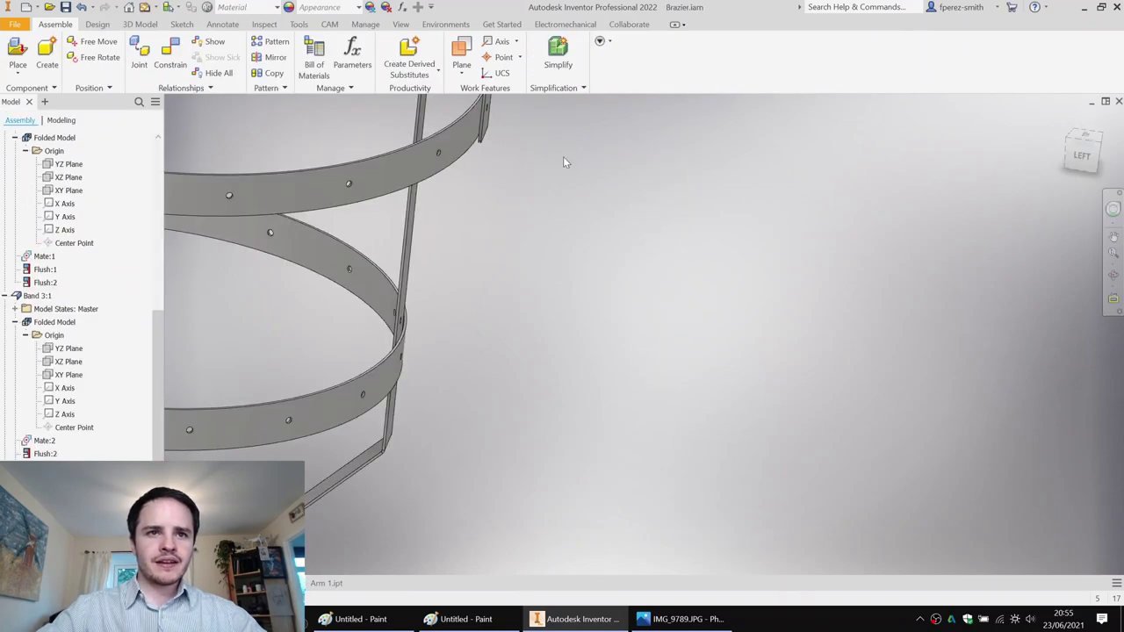
Mate the axis of the hole in the arm's long leg to the matching Band 2 hole axis at 0 mm offset.
{"action": "scroll", "coordinate": [419, 336], "scroll_direction": "up", "scroll_amount": 6}
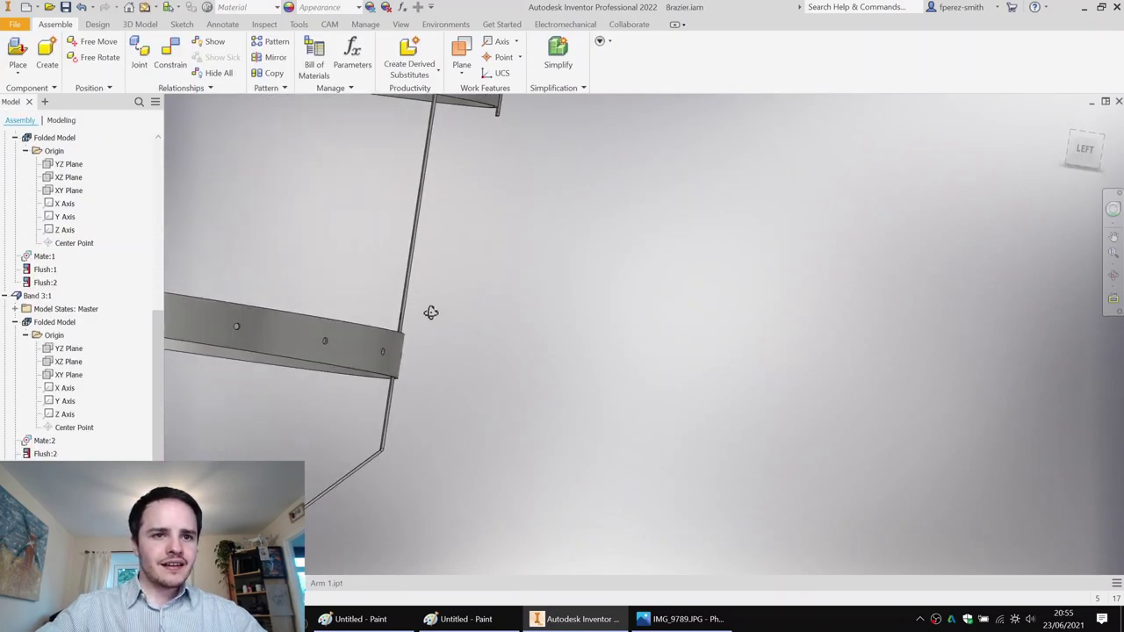
{"action": "mouse_move", "coordinate": [433, 312]}
{"action": "middle_mouse_down", "text": "shift"}
{"action": "mouse_move", "coordinate": [425, 368]}
{"action": "mouse_move", "coordinate": [426, 303]}
{"action": "middle_mouse_up", "text": "shift"}
{"action": "scroll", "coordinate": [426, 303], "scroll_direction": "down", "scroll_amount": 3}
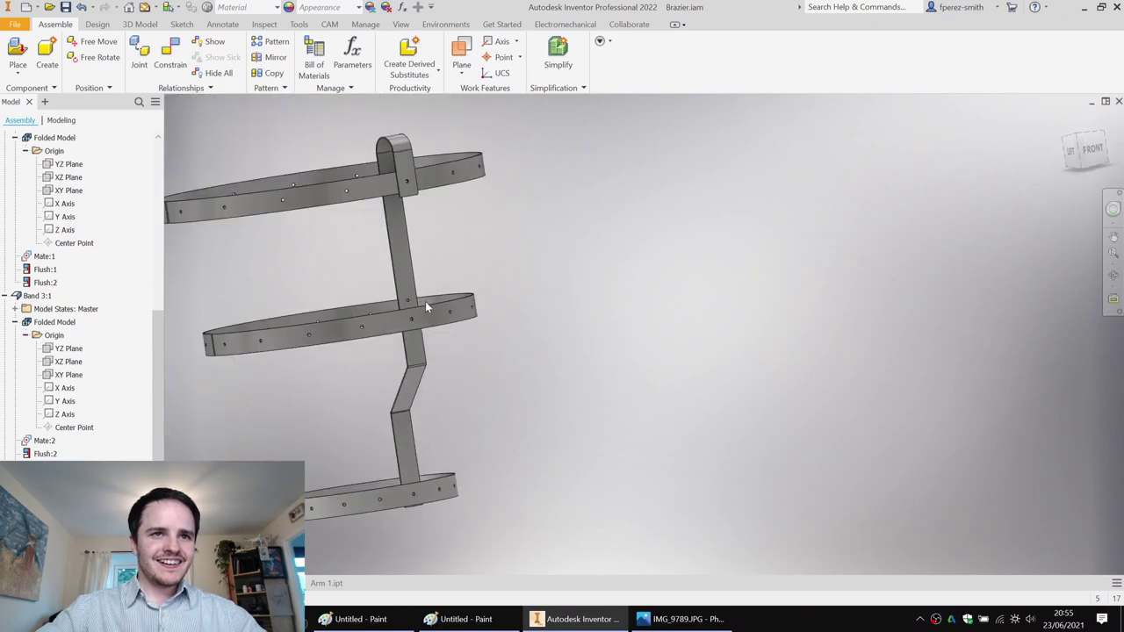
{"action": "scroll", "coordinate": [425, 303], "scroll_direction": "up", "scroll_amount": 4}
{"action": "key", "text": "c"}
{"action": "scroll", "coordinate": [420, 354], "scroll_direction": "up", "scroll_amount": 5}
{"action": "scroll", "coordinate": [425, 356], "scroll_direction": "up", "scroll_amount": 2}
{"action": "left_click", "coordinate": [437, 360]}
{"action": "scroll", "coordinate": [467, 321], "scroll_direction": "down", "scroll_amount": 5}
{"action": "scroll", "coordinate": [453, 290], "scroll_direction": "up", "scroll_amount": 5}
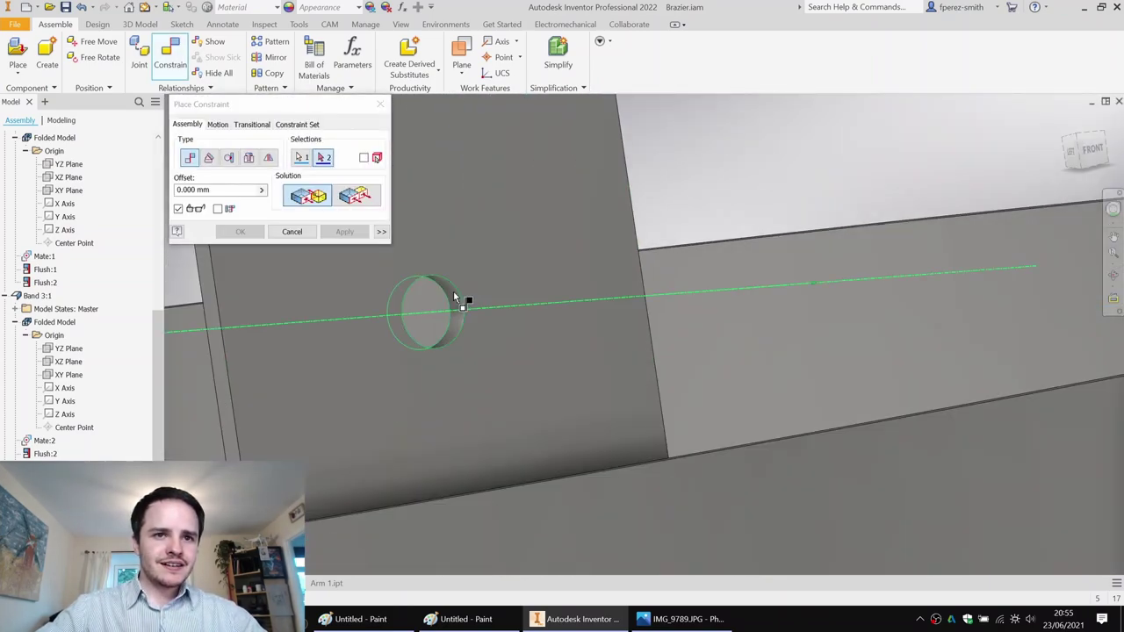
{"action": "left_click", "coordinate": [453, 291]}
{"action": "left_click", "coordinate": [345, 232]}
Mate the smallest band's hole axis to the axis of the hole in the arm's lower leg at 0 mm offset.
{"action": "scroll", "coordinate": [550, 360], "scroll_direction": "down", "scroll_amount": 10}
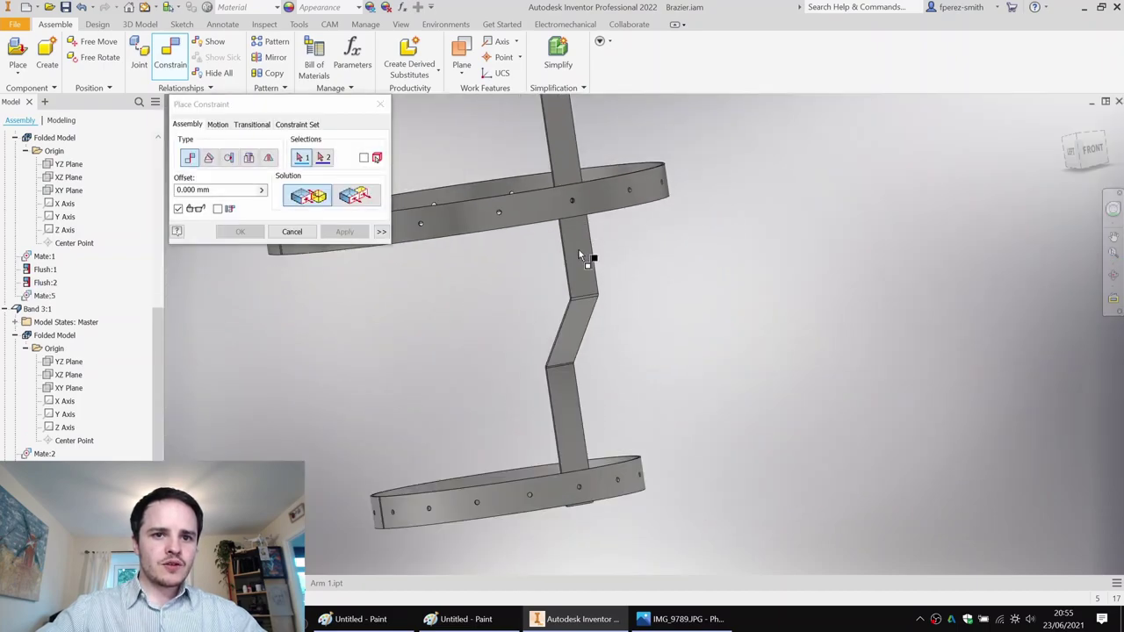
{"action": "scroll", "coordinate": [530, 335], "scroll_direction": "up", "scroll_amount": 5}
{"action": "scroll", "coordinate": [531, 333], "scroll_direction": "up", "scroll_amount": 4}
{"action": "left_click", "coordinate": [534, 328]}
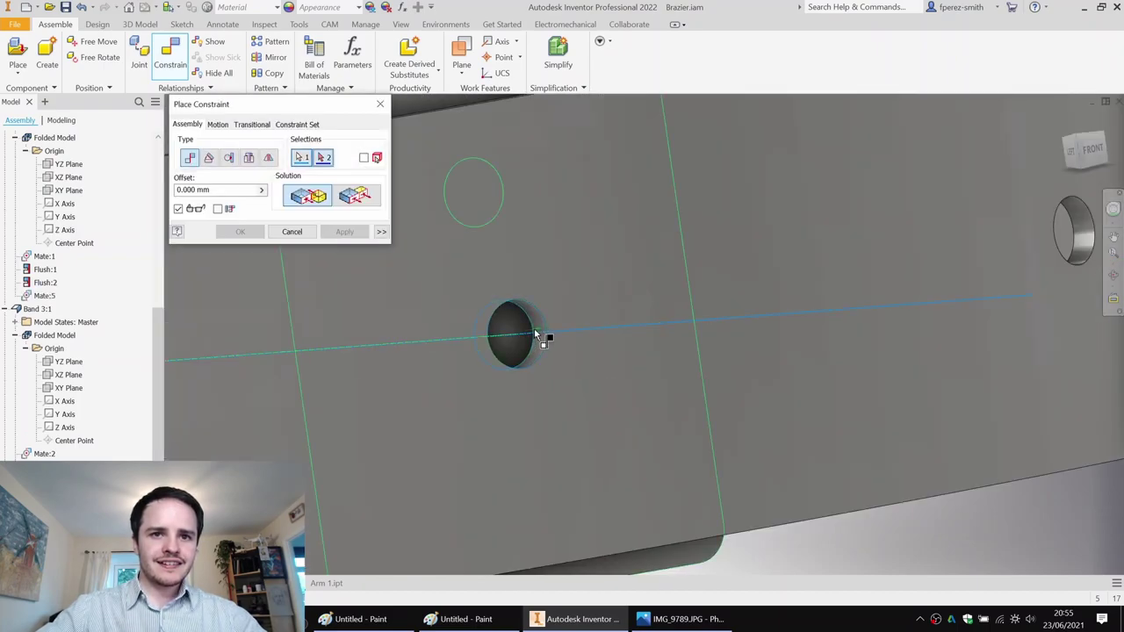
{"action": "scroll", "coordinate": [533, 323], "scroll_direction": "down", "scroll_amount": 8}
{"action": "middle_click_drag", "start_coordinate": [530, 315], "coordinate": [611, 339], "text": "shift"}
{"action": "scroll", "coordinate": [364, 251], "scroll_direction": "up", "scroll_amount": 5}
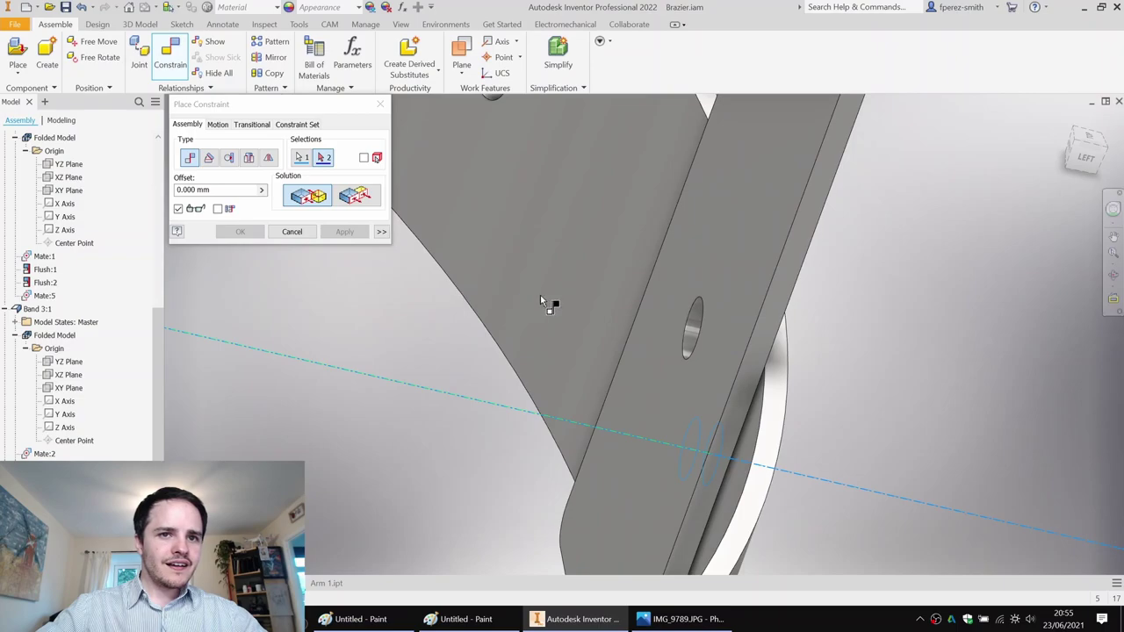
{"action": "left_click", "coordinate": [693, 332]}
{"action": "left_click", "coordinate": [352, 233]}
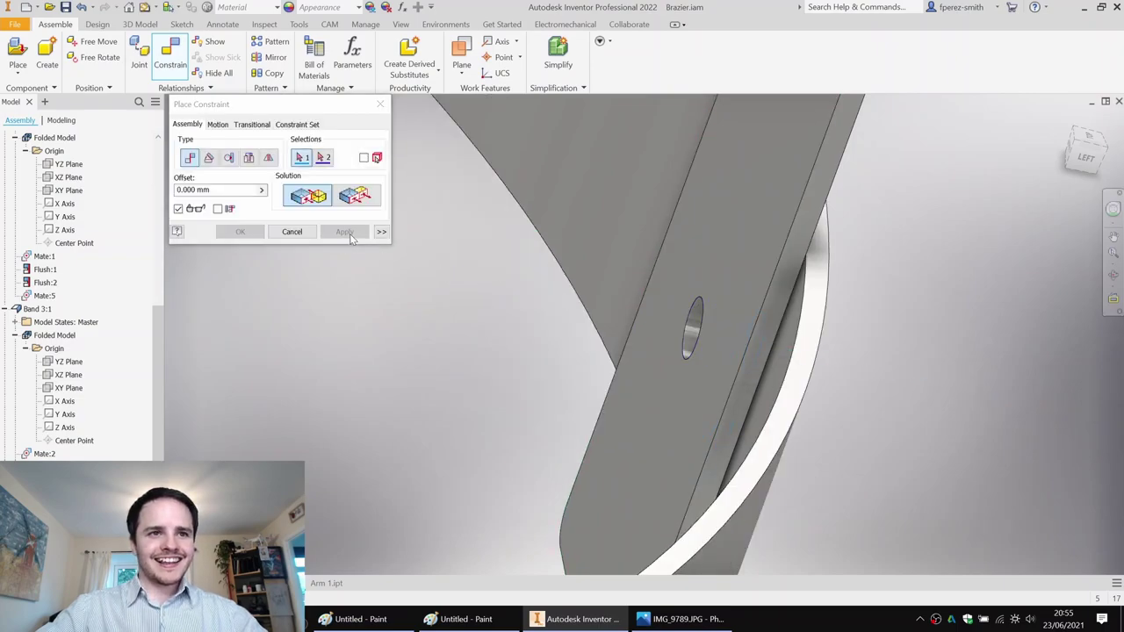
{"action": "scroll", "coordinate": [652, 274], "scroll_direction": "down", "scroll_amount": 7}
{"action": "middle_click_drag", "start_coordinate": [653, 274], "coordinate": [528, 369], "text": "shift"}
{"action": "scroll", "coordinate": [658, 250], "scroll_direction": "down", "scroll_amount": 4}
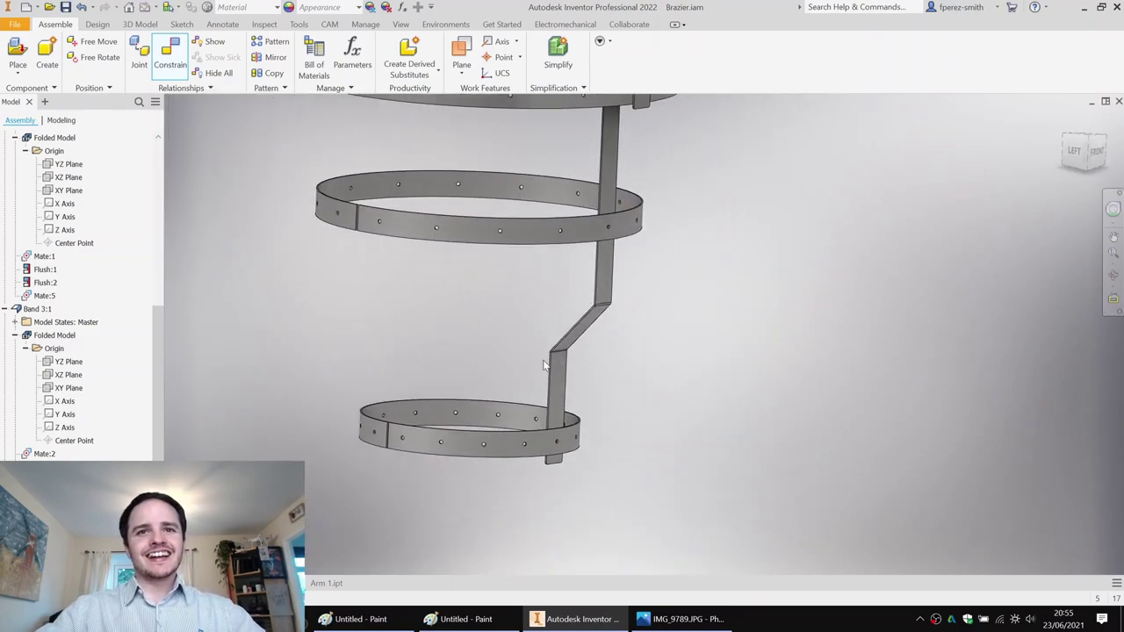
{"action": "key", "text": "Escape"}
{"action": "scroll", "coordinate": [705, 239], "scroll_direction": "down", "scroll_amount": 1}
{"action": "middle_click_drag", "start_coordinate": [706, 240], "coordinate": [689, 259]}
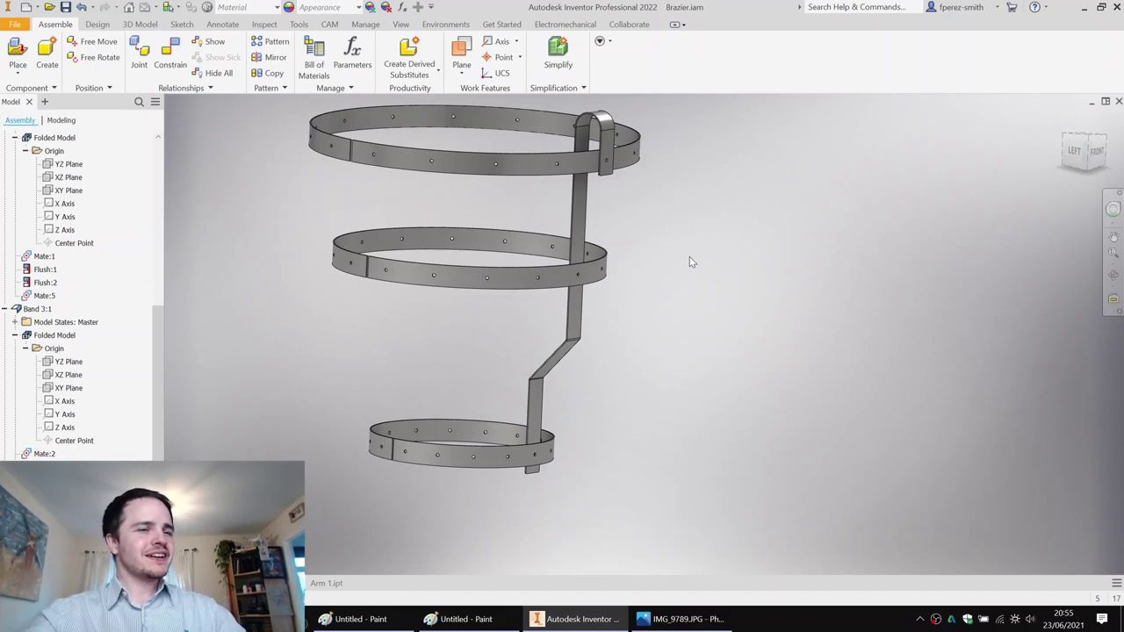
{"action": "middle_click_drag", "start_coordinate": [751, 188], "coordinate": [643, 218]}
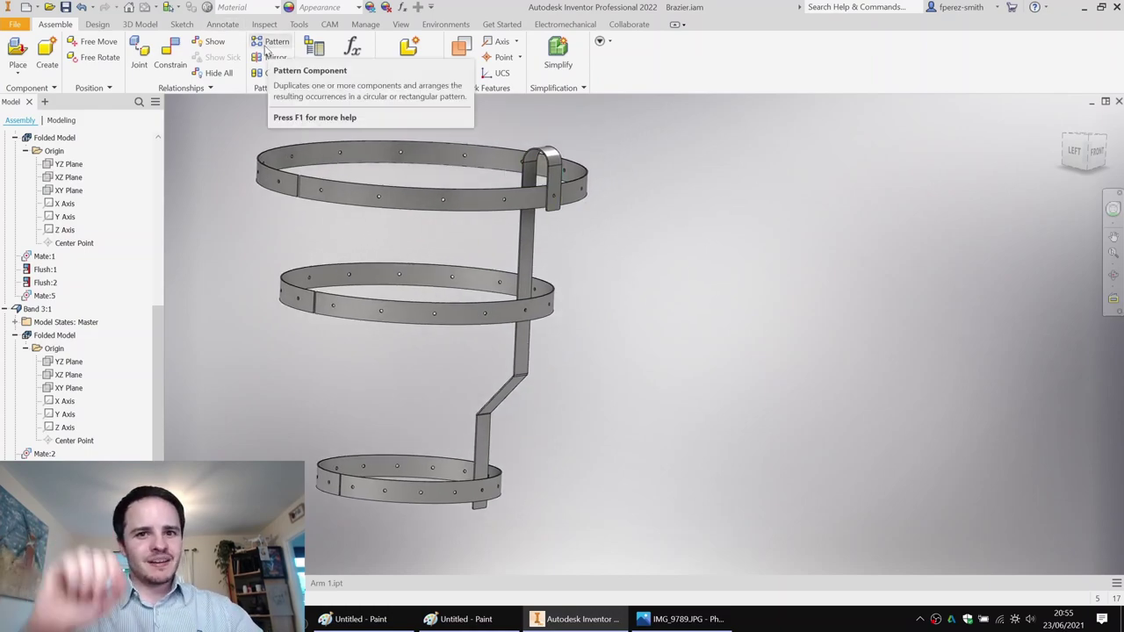
Set up a circular component pattern of the hooked arm, using the top band's cylindrical face as the rotation axis.
{"action": "left_click", "coordinate": [537, 199]}
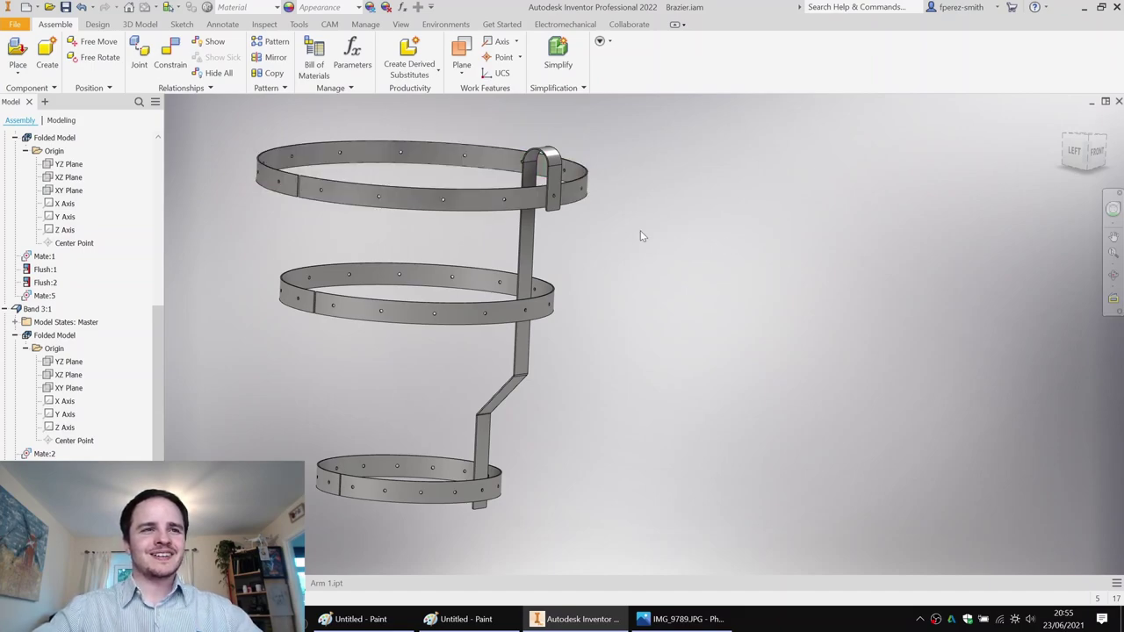
{"action": "left_click", "coordinate": [273, 44]}
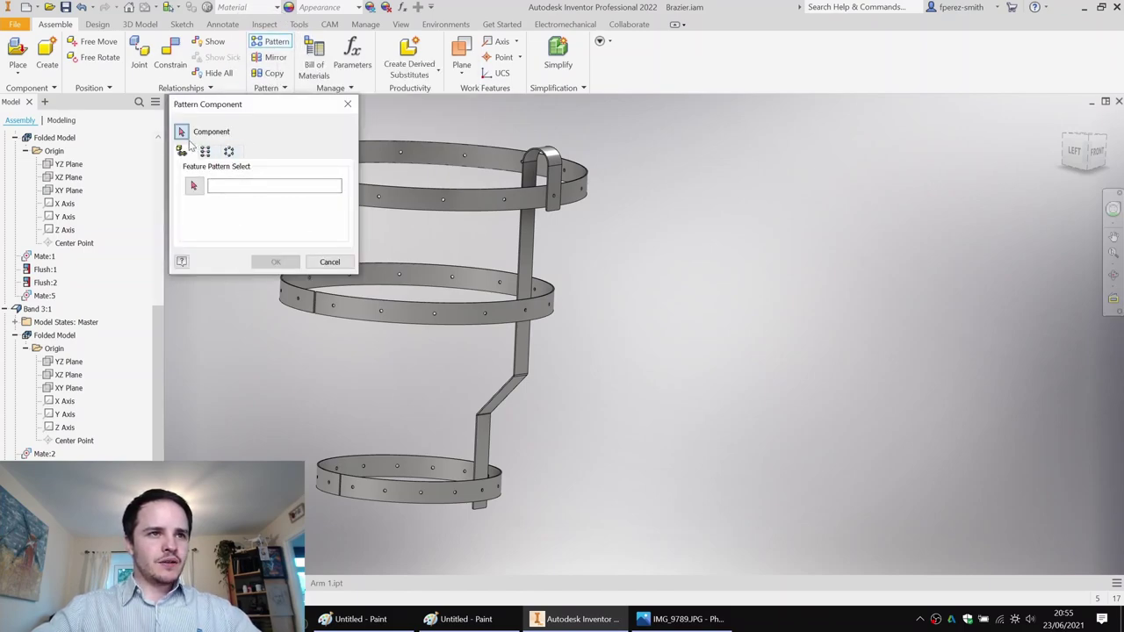
{"action": "left_click", "coordinate": [521, 249]}
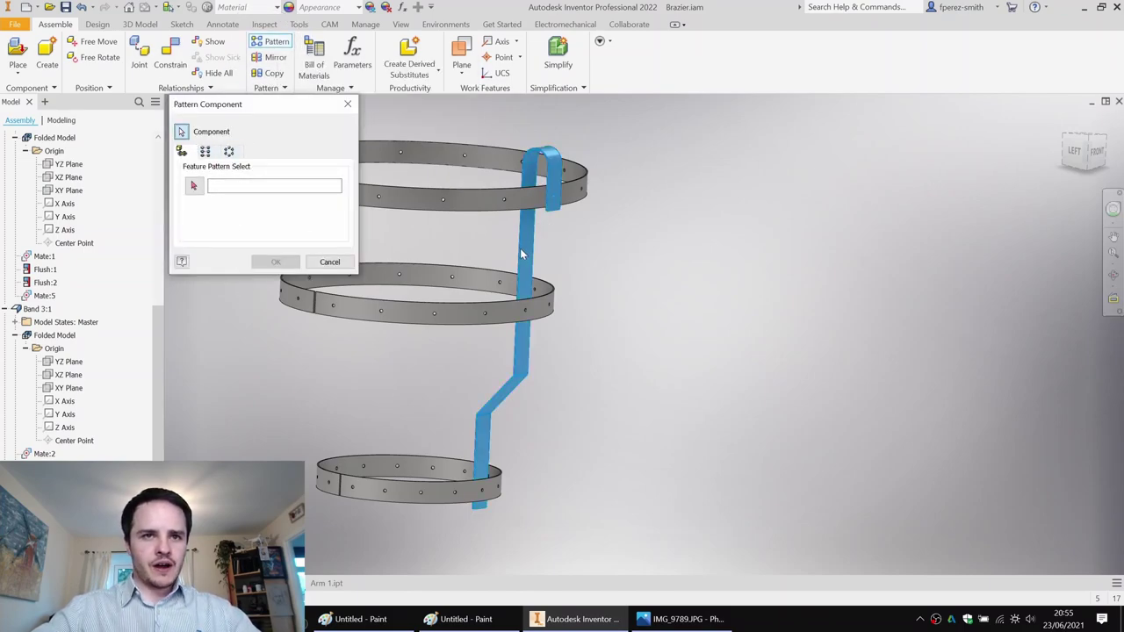
{"action": "left_click", "coordinate": [229, 152]}
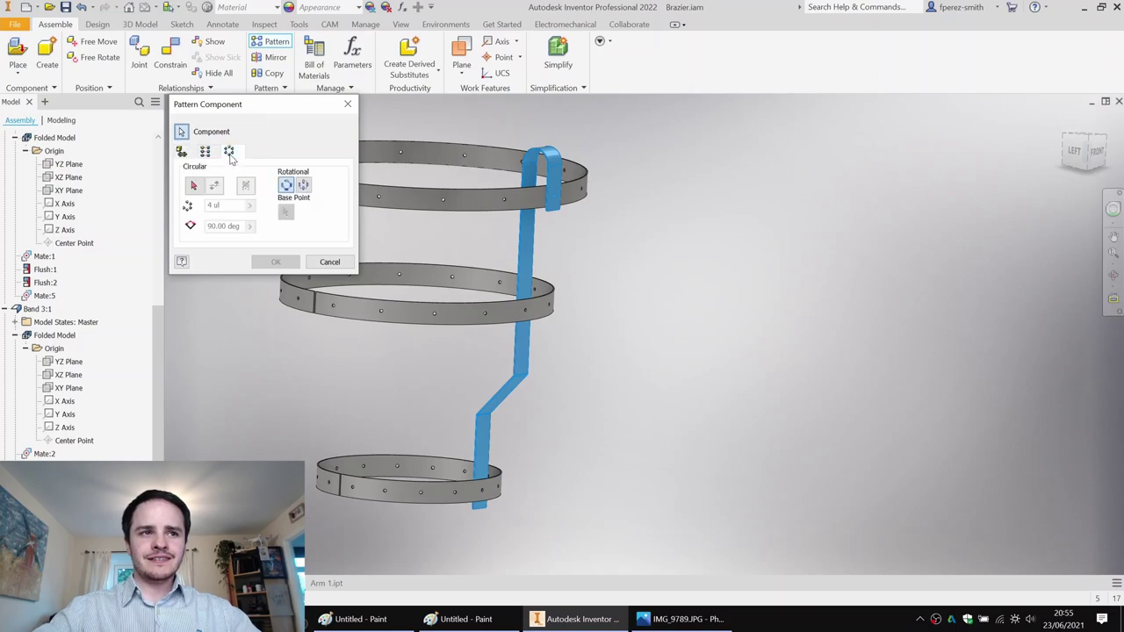
{"action": "left_click", "coordinate": [195, 187]}
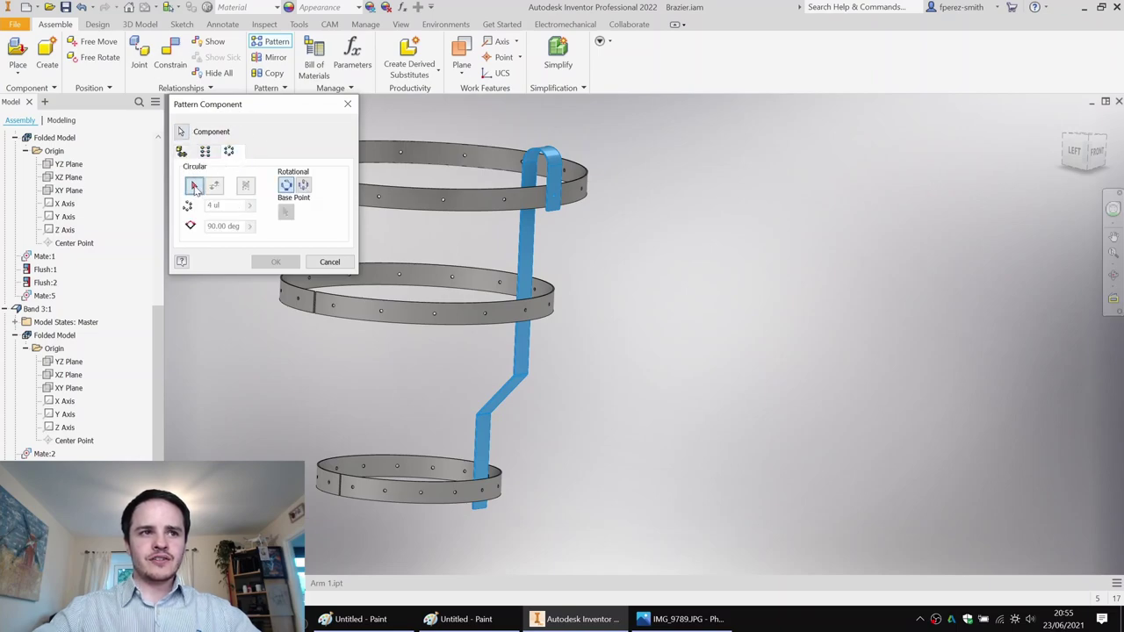
{"action": "left_click", "coordinate": [486, 205]}
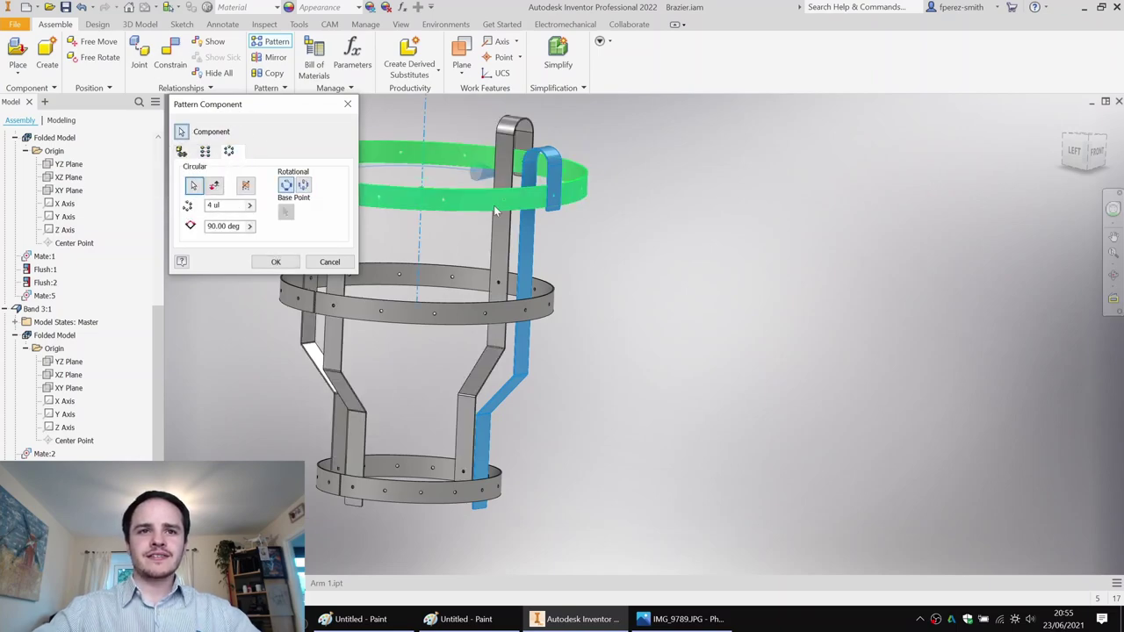
Set the circular pattern to 16 arms spaced 22.5 degrees apart and create it.
{"action": "scroll", "coordinate": [665, 245], "scroll_direction": "down", "scroll_amount": 2}
{"action": "middle_click_drag", "start_coordinate": [551, 240], "coordinate": [546, 255], "text": "shift"}
{"action": "left_click", "coordinate": [226, 205]}
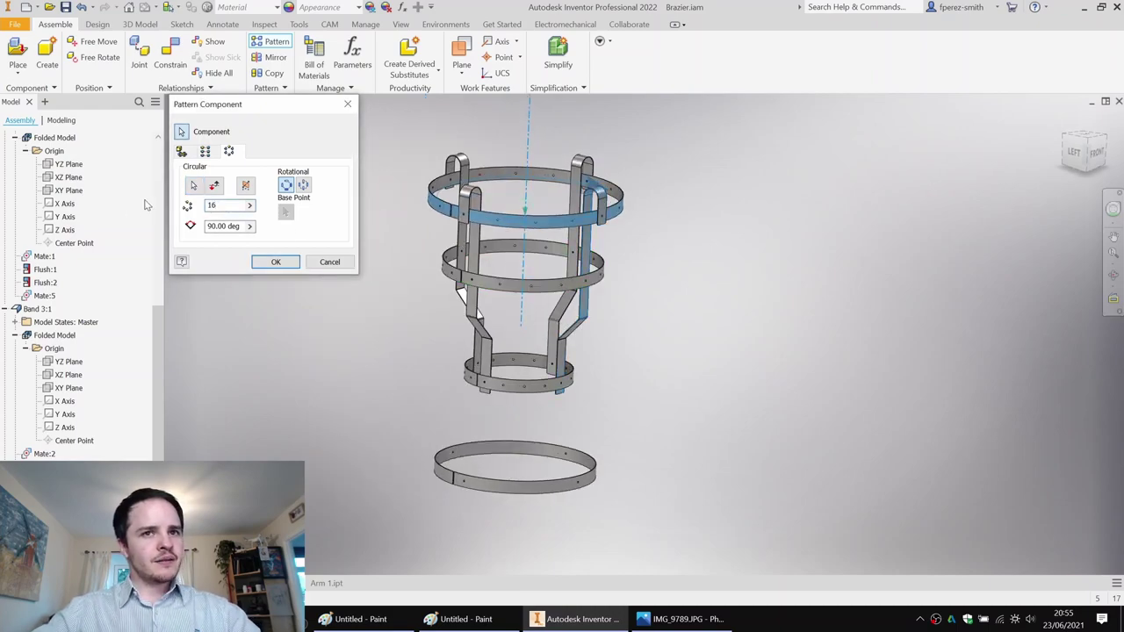
{"action": "scroll", "coordinate": [570, 177], "scroll_direction": "up", "scroll_amount": 3}
{"action": "middle_click_drag", "start_coordinate": [570, 175], "coordinate": [642, 204]}
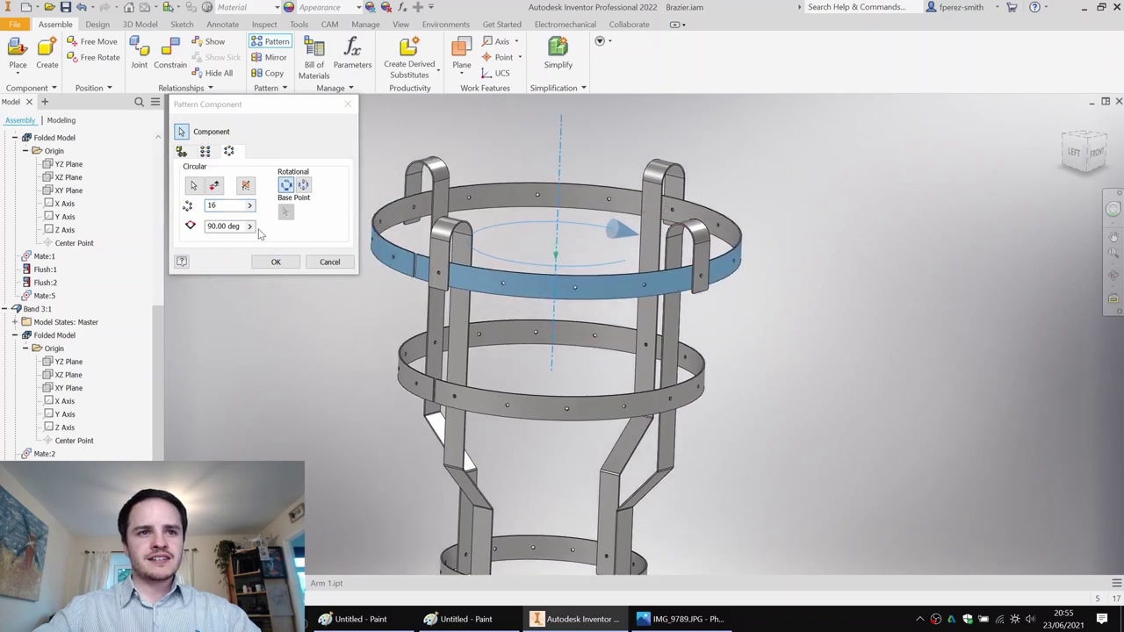
{"action": "left_click", "coordinate": [237, 227]}
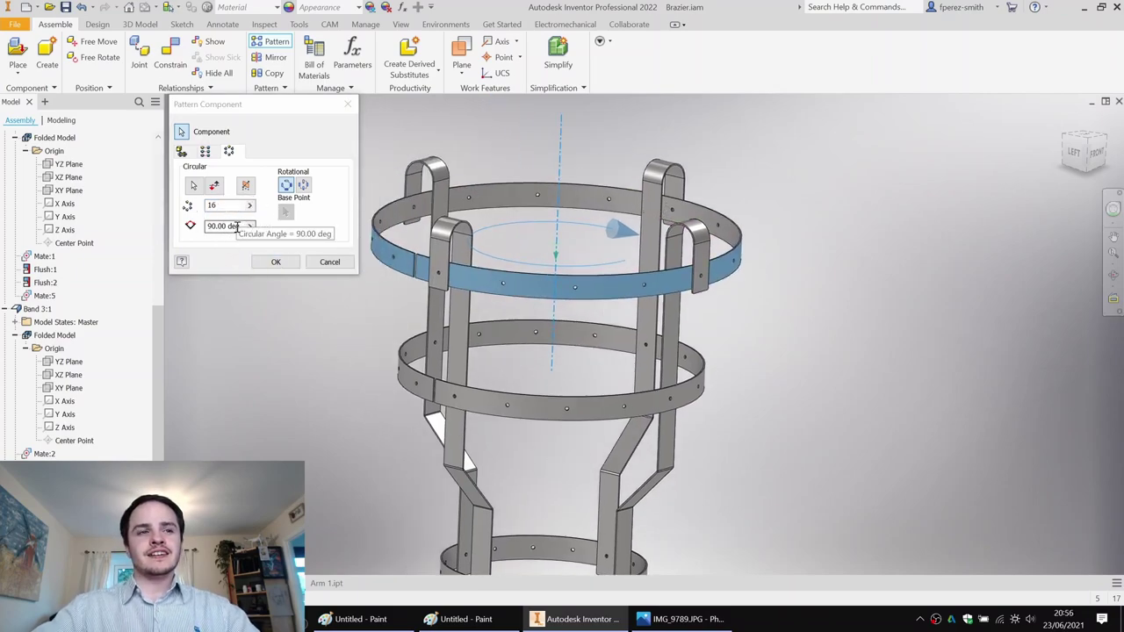
{"action": "left_click", "coordinate": [232, 226]}
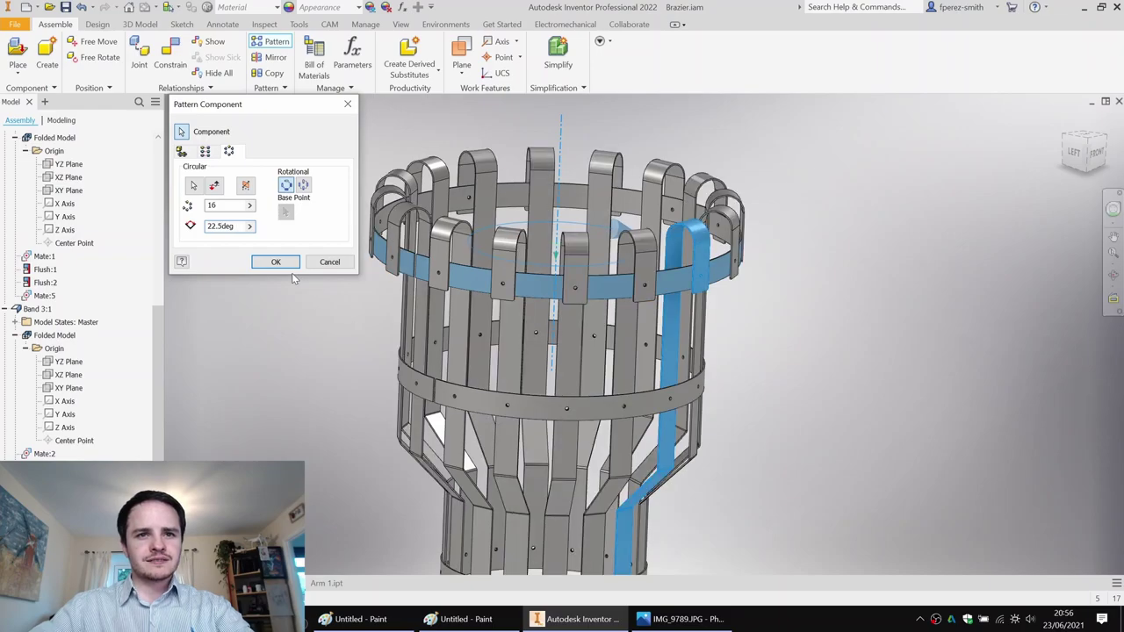
{"action": "left_click", "coordinate": [283, 262]}
Examine the patterned brazier and lower band, and the photo IMG_9794.JPG for how the legs attach at the base.
{"action": "middle_click_drag", "start_coordinate": [810, 250], "coordinate": [531, 245], "text": "shift"}
{"action": "scroll", "coordinate": [396, 477], "scroll_direction": "up", "scroll_amount": 3}
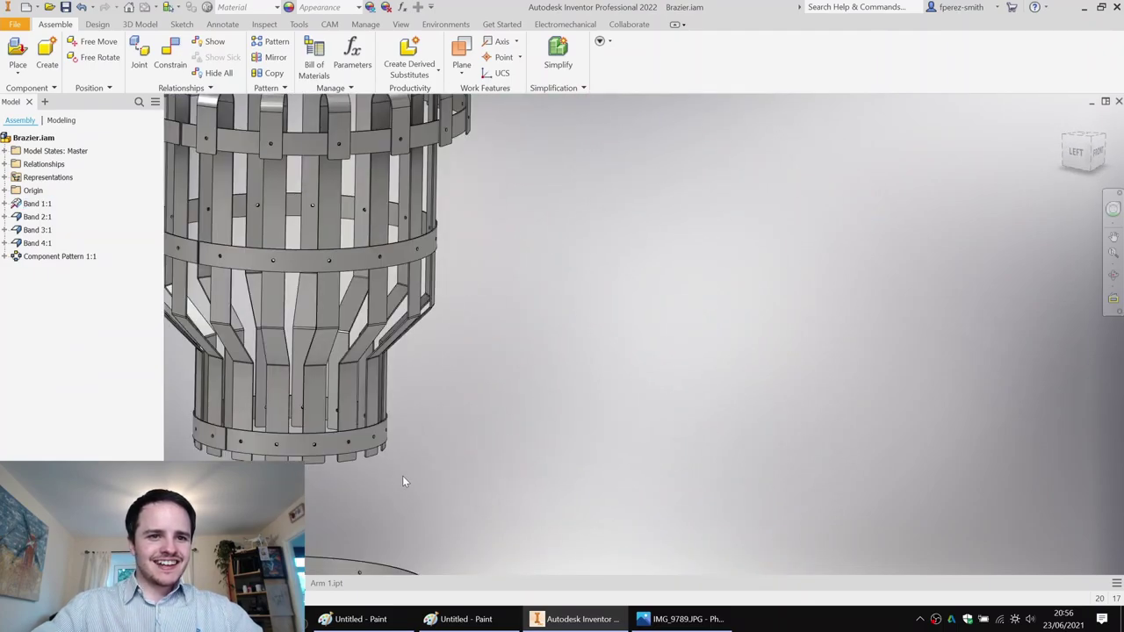
{"action": "scroll", "coordinate": [464, 347], "scroll_direction": "down", "scroll_amount": 1}
{"action": "left_click", "coordinate": [431, 441]}
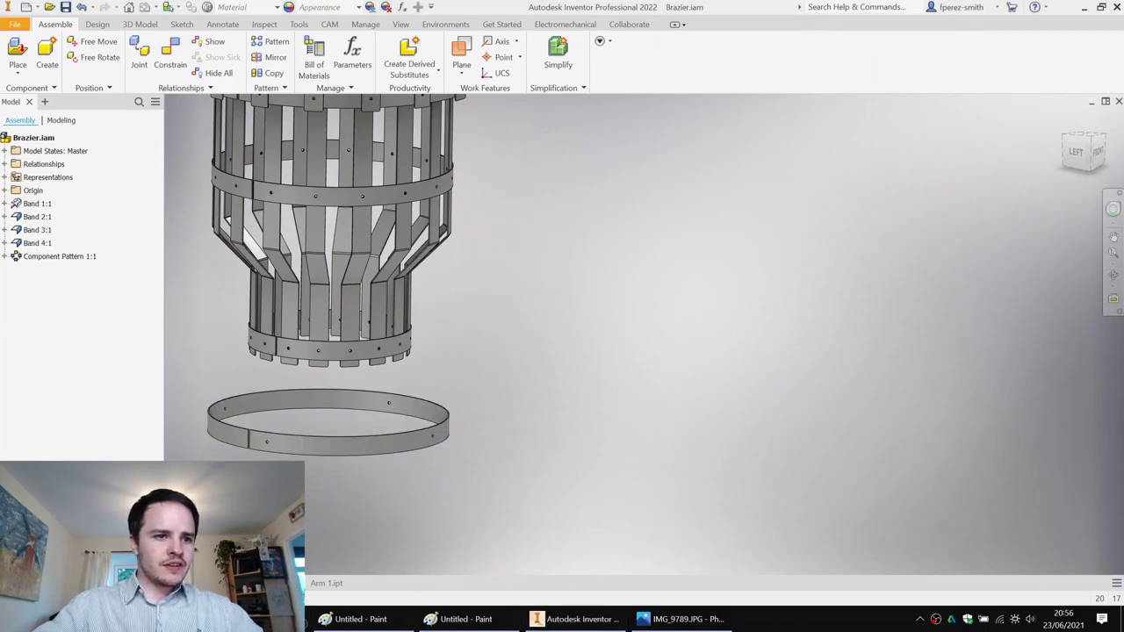
{"action": "key", "text": "alt+Tab"}
{"action": "key", "text": "alt+Tab"}
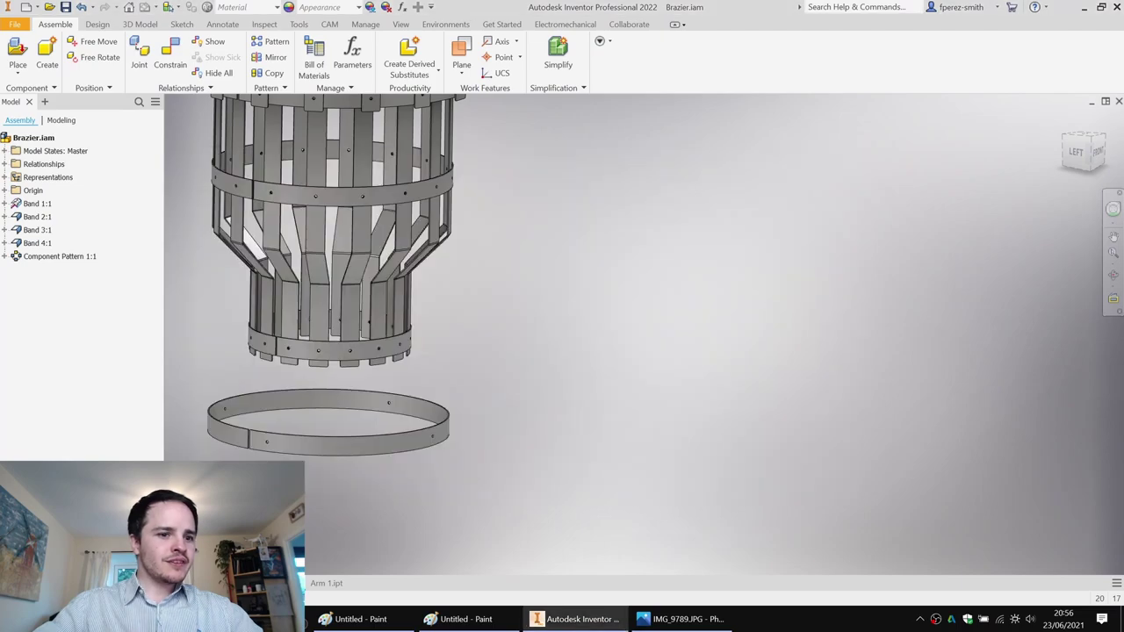
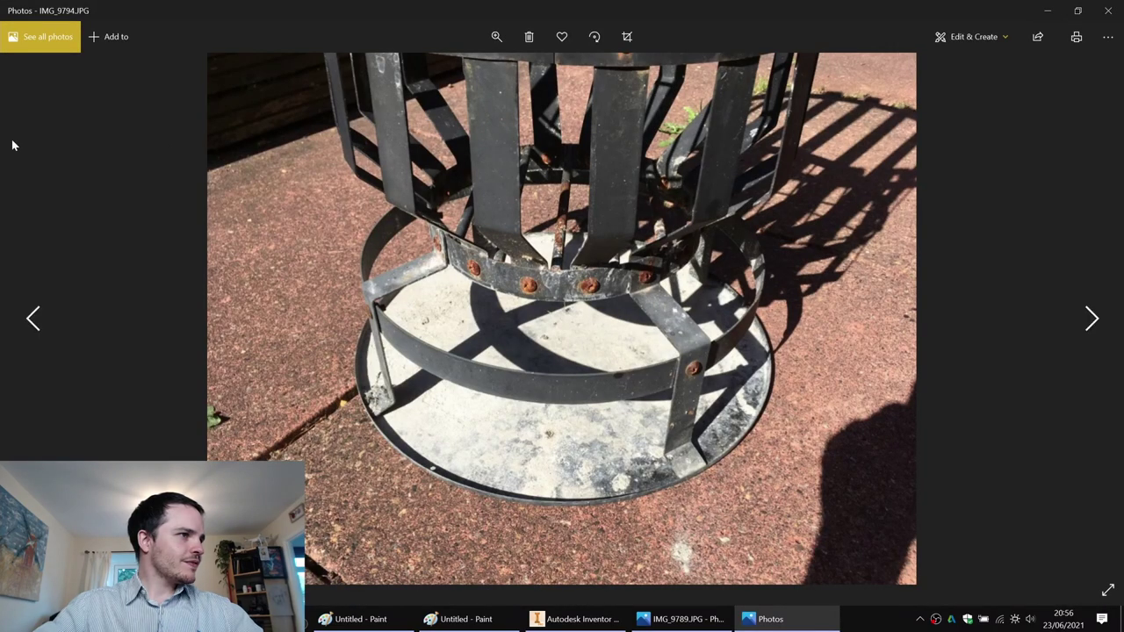
{"action": "left_click", "coordinate": [644, 274]}
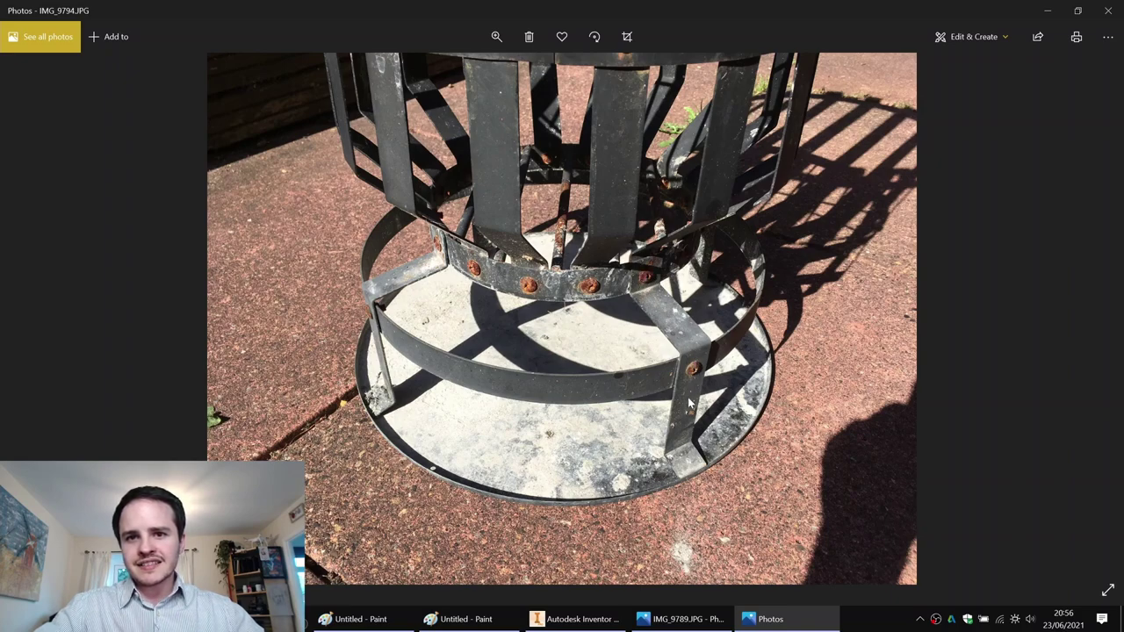
{"action": "left_click", "coordinate": [1108, 11]}
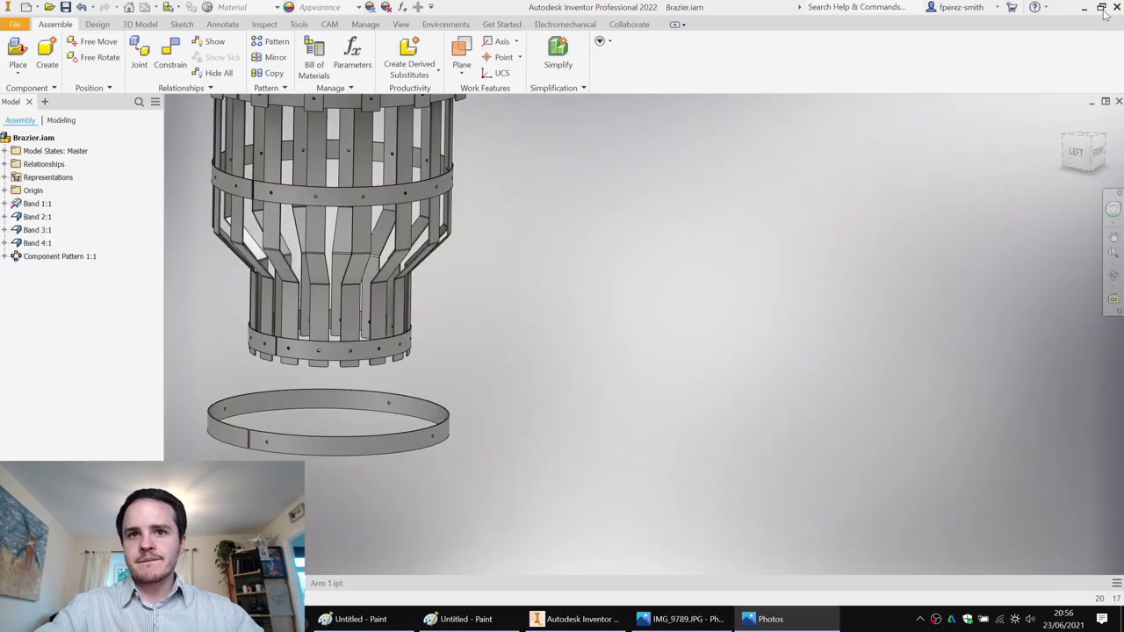
Switch to the Arm 1 part and save a copy of it as Arm 2.ipt.
{"action": "scroll", "coordinate": [563, 174], "scroll_direction": "down", "scroll_amount": 3}
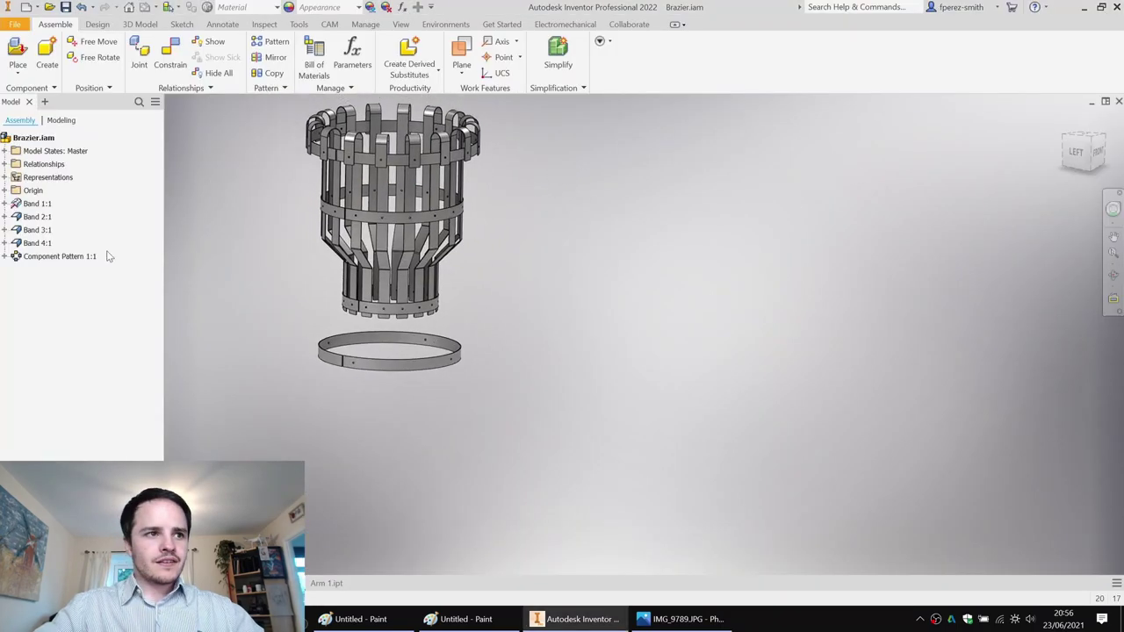
{"action": "left_click", "coordinate": [328, 582]}
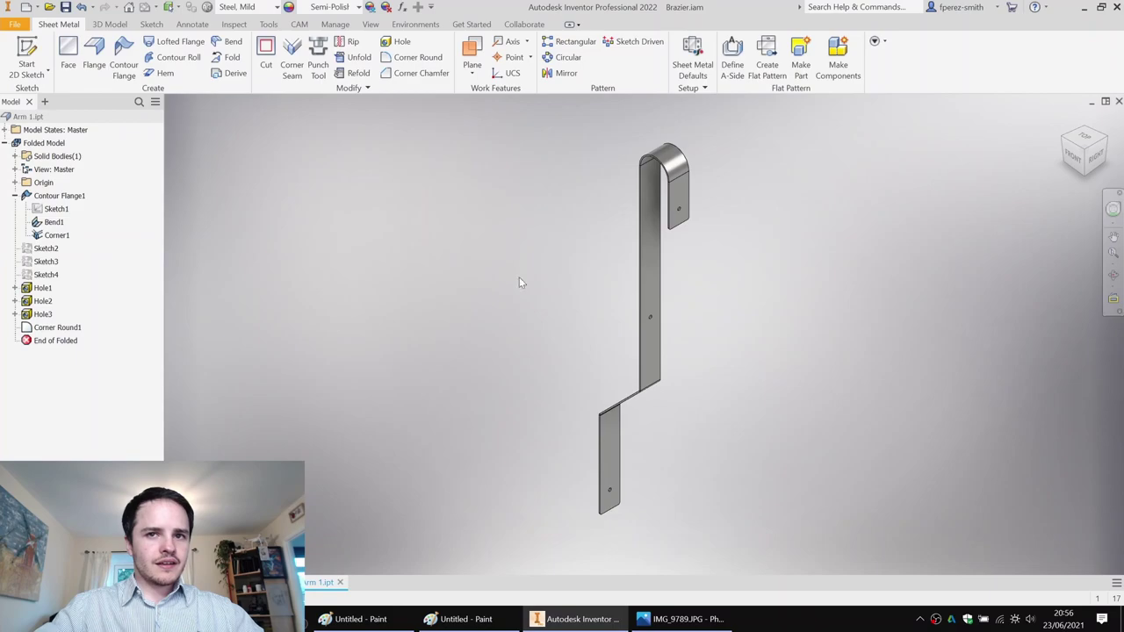
{"action": "middle_click_drag", "start_coordinate": [558, 203], "coordinate": [519, 223], "text": "shift"}
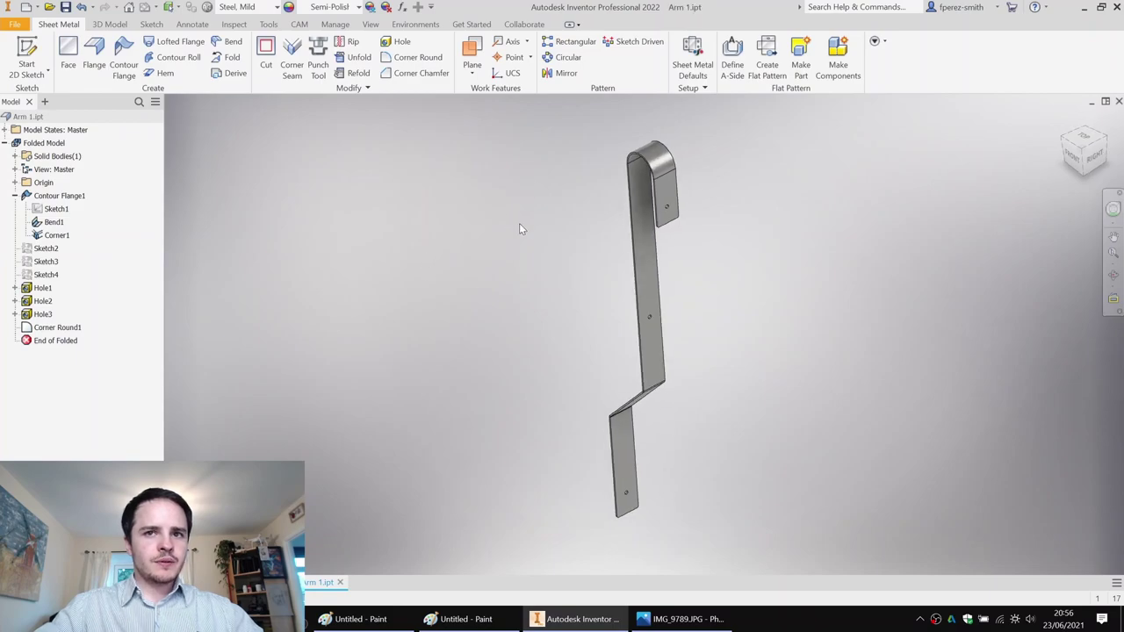
{"action": "left_click", "coordinate": [15, 25]}
{"action": "left_click", "coordinate": [45, 172]}
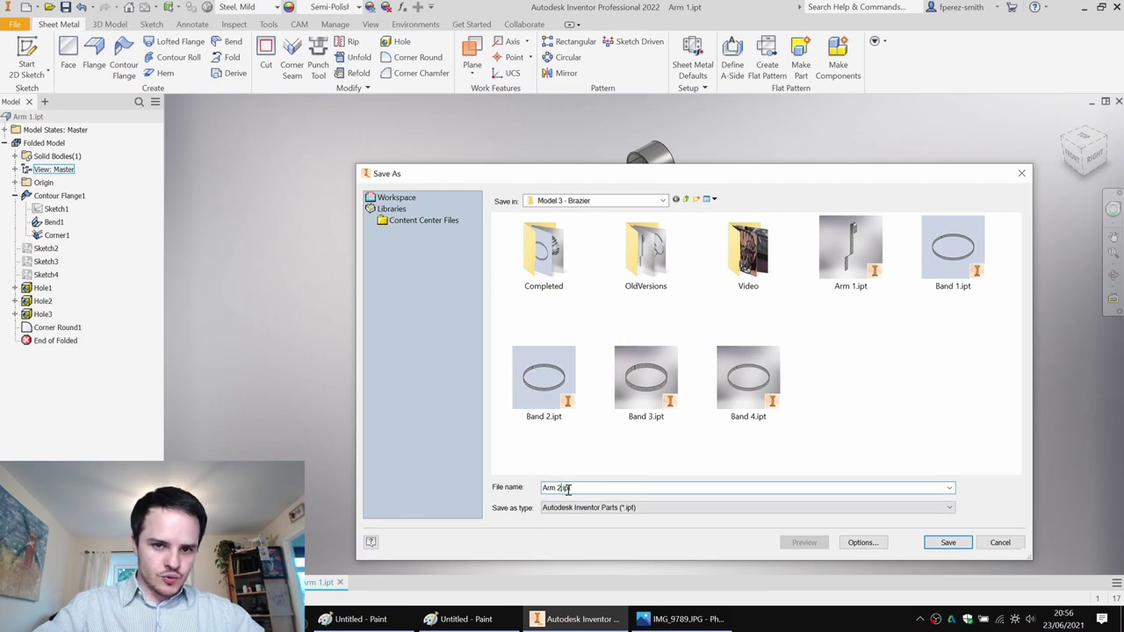
{"action": "key", "text": "Return"}
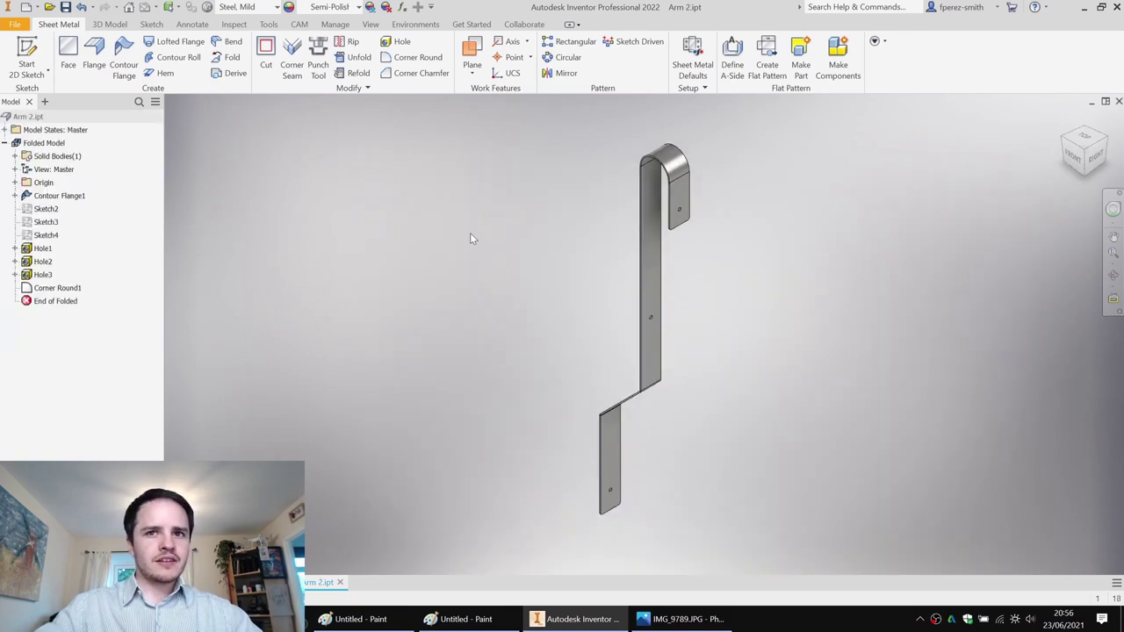
Delete Corner Round1 and Sketch2 through Sketch4 with their dependent holes from Arm 2.
{"action": "middle_click_drag", "start_coordinate": [332, 296], "coordinate": [324, 281]}
{"action": "left_click", "coordinate": [15, 196]}
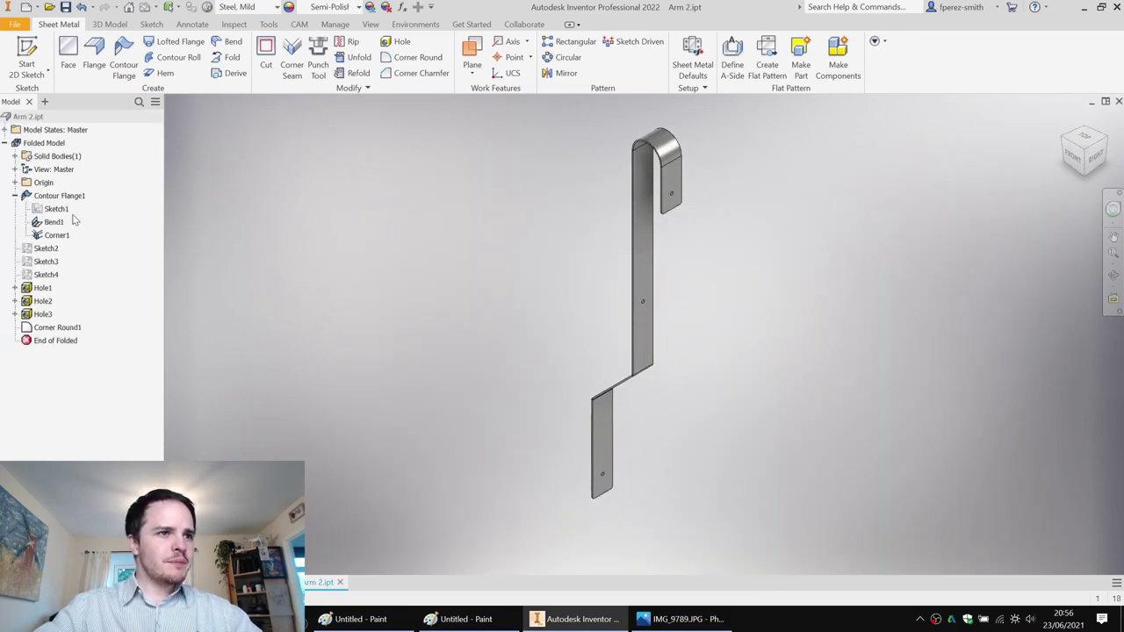
{"action": "left_click", "coordinate": [57, 327]}
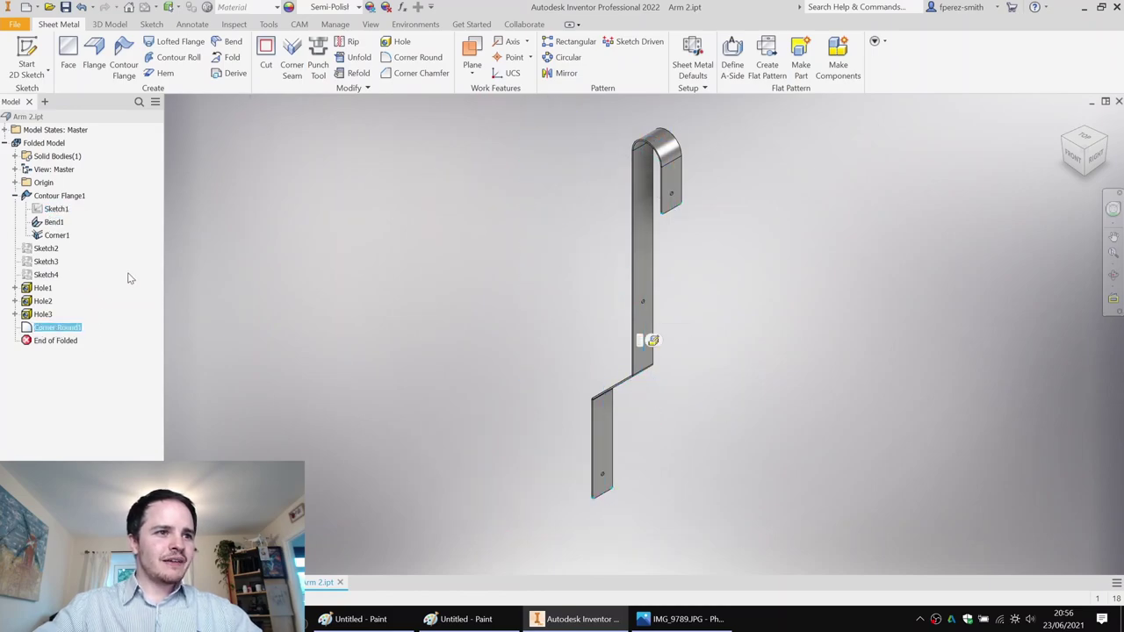
{"action": "key", "text": "Delete"}
{"action": "left_click", "coordinate": [55, 251]}
{"action": "left_click", "coordinate": [42, 275], "text": "shift"}
{"action": "key", "text": "Delete"}
Open the contour flange's Sketch1 for editing and convert the old arm profile to construction geometry.
{"action": "left_click", "coordinate": [55, 210]}
{"action": "double_click", "coordinate": [58, 209]}
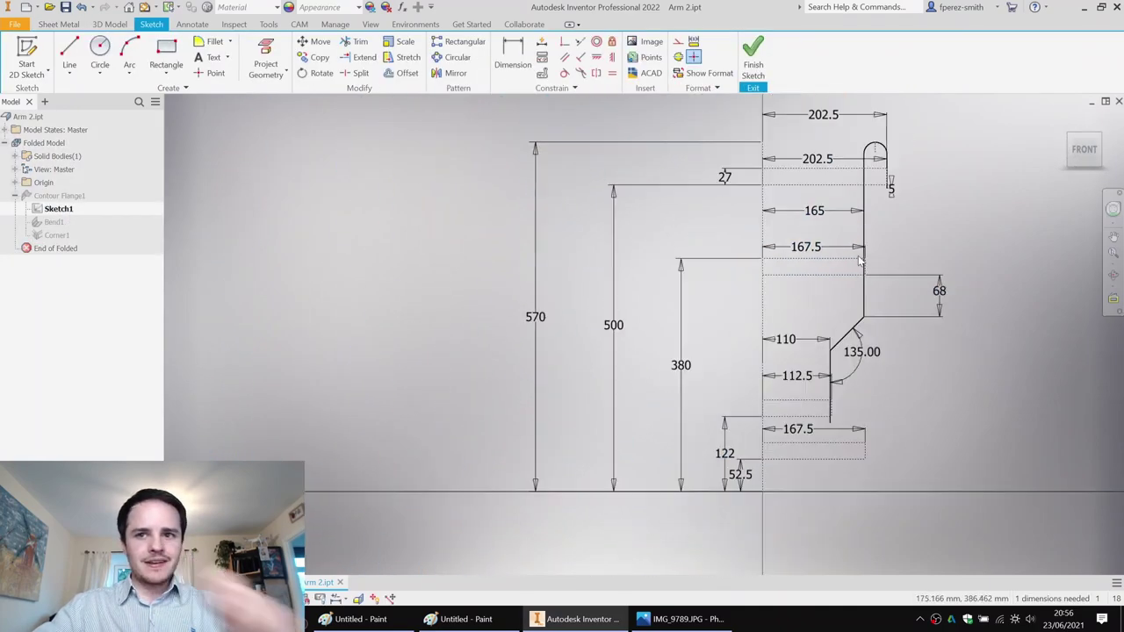
{"action": "mouse_move", "coordinate": [573, 102]}
{"action": "left_mouse_down"}
{"action": "mouse_move", "coordinate": [844, 384]}
{"action": "mouse_move", "coordinate": [833, 411]}
{"action": "left_mouse_up"}
{"action": "right_click", "coordinate": [833, 411]}
{"action": "left_click", "coordinate": [877, 410]}
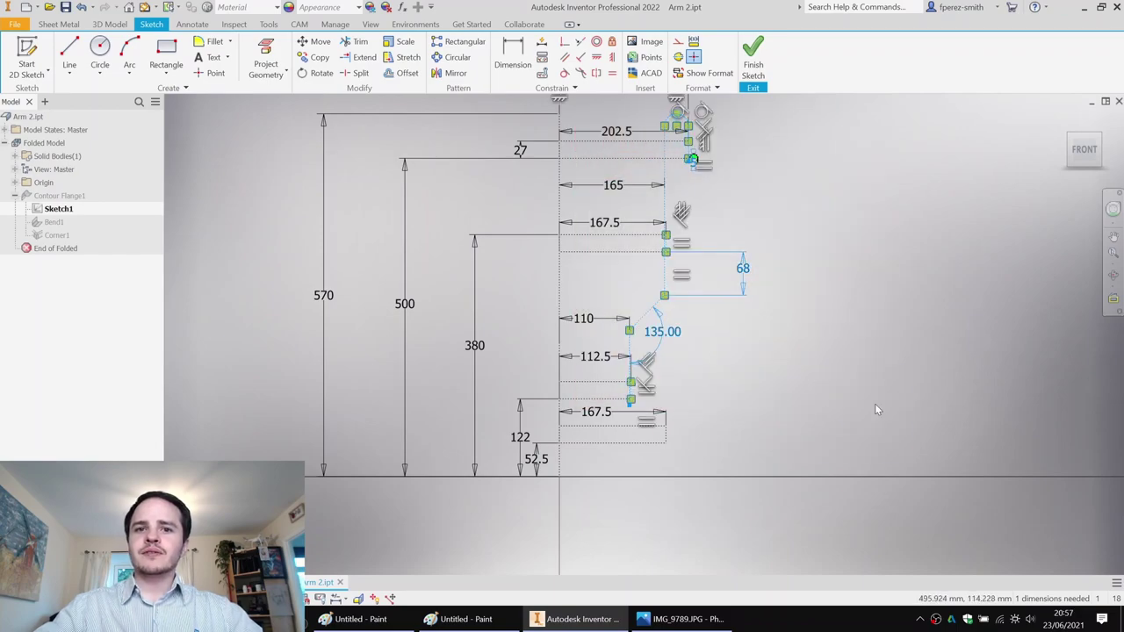
Sketch three connected lines near the lowest band: a short vertical, an outward downward slope, and another vertical.
{"action": "middle_click_drag", "start_coordinate": [738, 396], "coordinate": [702, 298]}
{"action": "scroll", "coordinate": [624, 292], "scroll_direction": "down", "scroll_amount": 5}
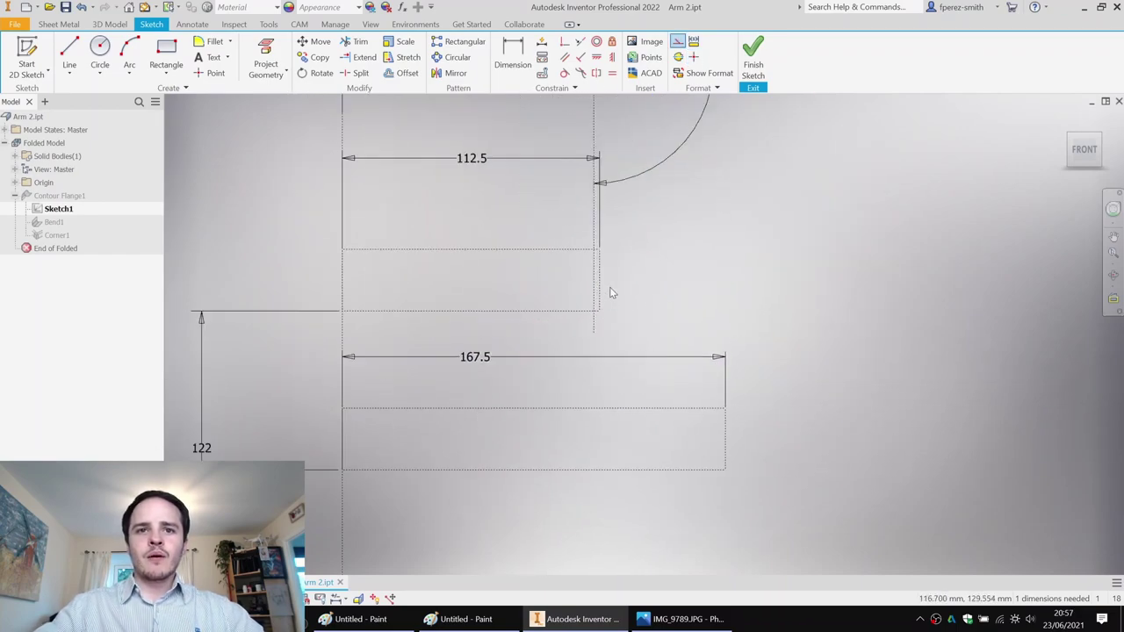
{"action": "left_click", "coordinate": [70, 53]}
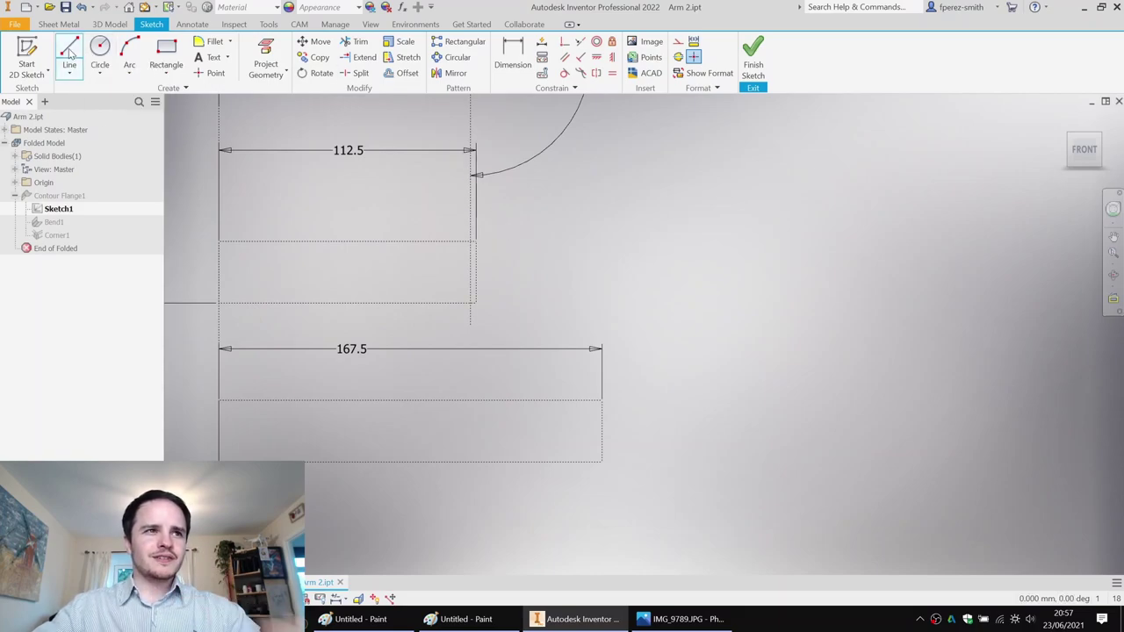
{"action": "left_click", "coordinate": [503, 224]}
{"action": "left_click", "coordinate": [504, 327]}
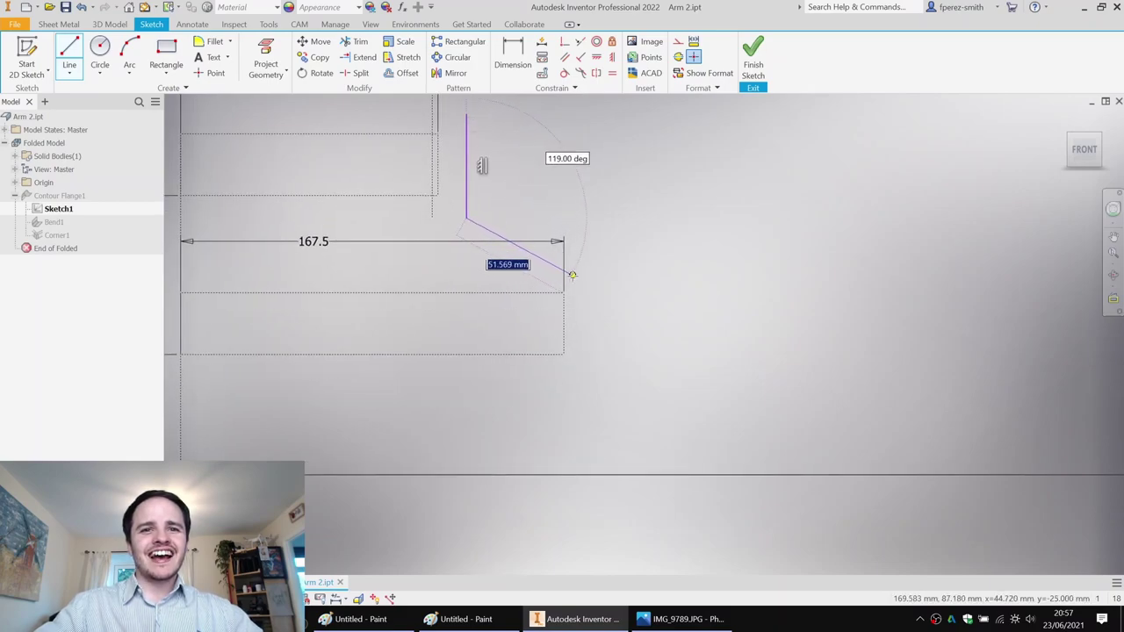
{"action": "left_click", "coordinate": [591, 292]}
{"action": "left_click", "coordinate": [592, 430]}
{"action": "key", "text": "Escape"}
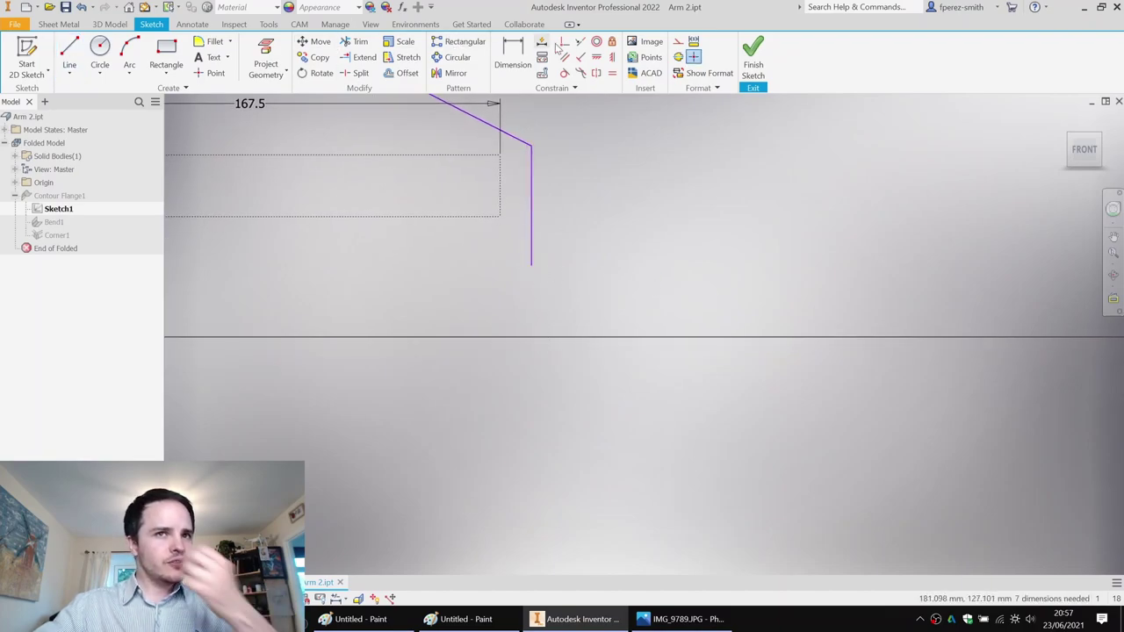
Add a line sloping outward and down from the profile's lower end to just above the horizontal base axis.
{"action": "left_click", "coordinate": [69, 53]}
{"action": "left_click", "coordinate": [531, 265]}
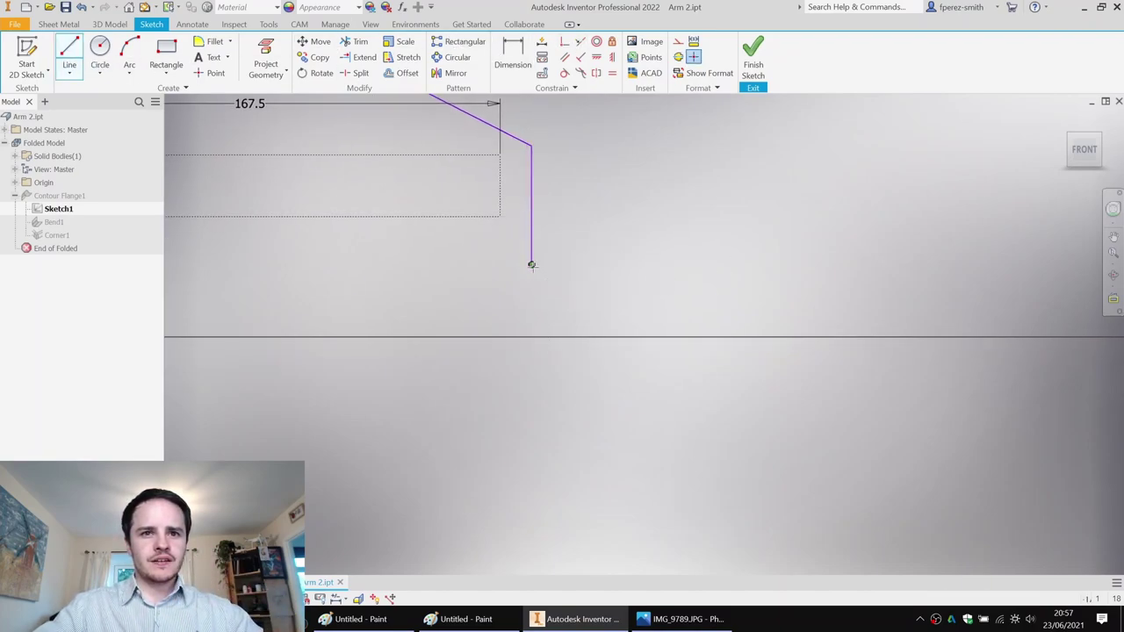
{"action": "left_click", "coordinate": [639, 330]}
{"action": "key", "text": "Escape"}
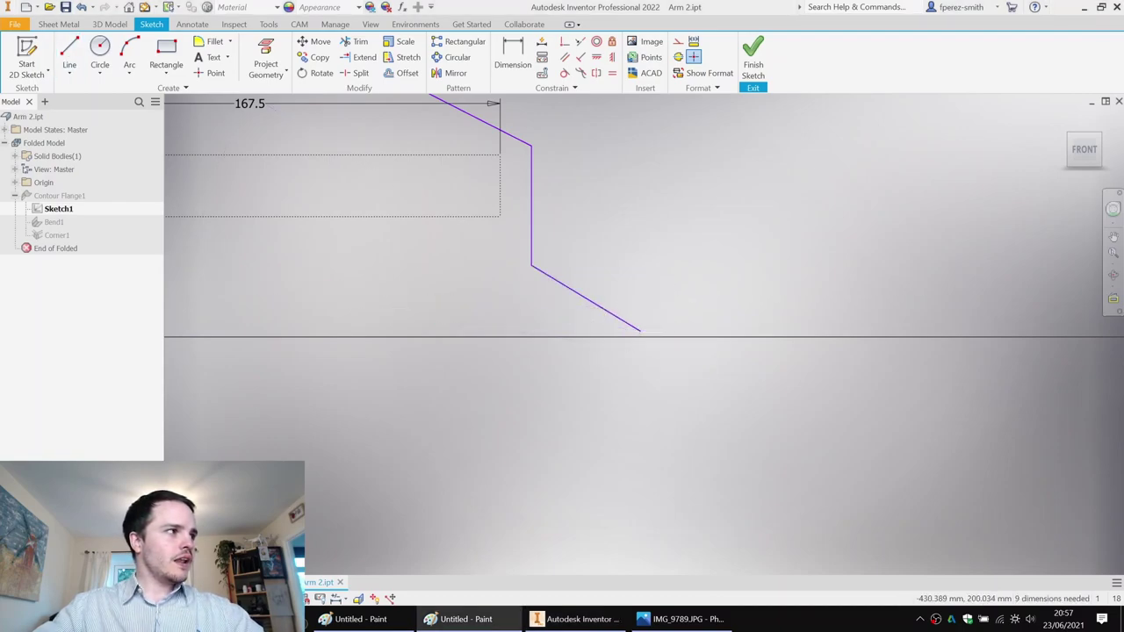
Align the lower endpoint of the leg profile level with the sketch origin using a Horizontal constraint.
{"action": "left_click", "coordinate": [586, 422]}
{"action": "scroll", "coordinate": [571, 312], "scroll_direction": "up", "scroll_amount": 2}
{"action": "mouse_move", "coordinate": [571, 312]}
{"action": "middle_mouse_down"}
{"action": "mouse_move", "coordinate": [615, 307]}
{"action": "mouse_move", "coordinate": [601, 313]}
{"action": "middle_mouse_up"}
{"action": "scroll", "coordinate": [600, 312], "scroll_direction": "down", "scroll_amount": 3}
{"action": "scroll", "coordinate": [654, 140], "scroll_direction": "up", "scroll_amount": 3}
{"action": "middle_click_drag", "start_coordinate": [654, 140], "coordinate": [703, 146]}
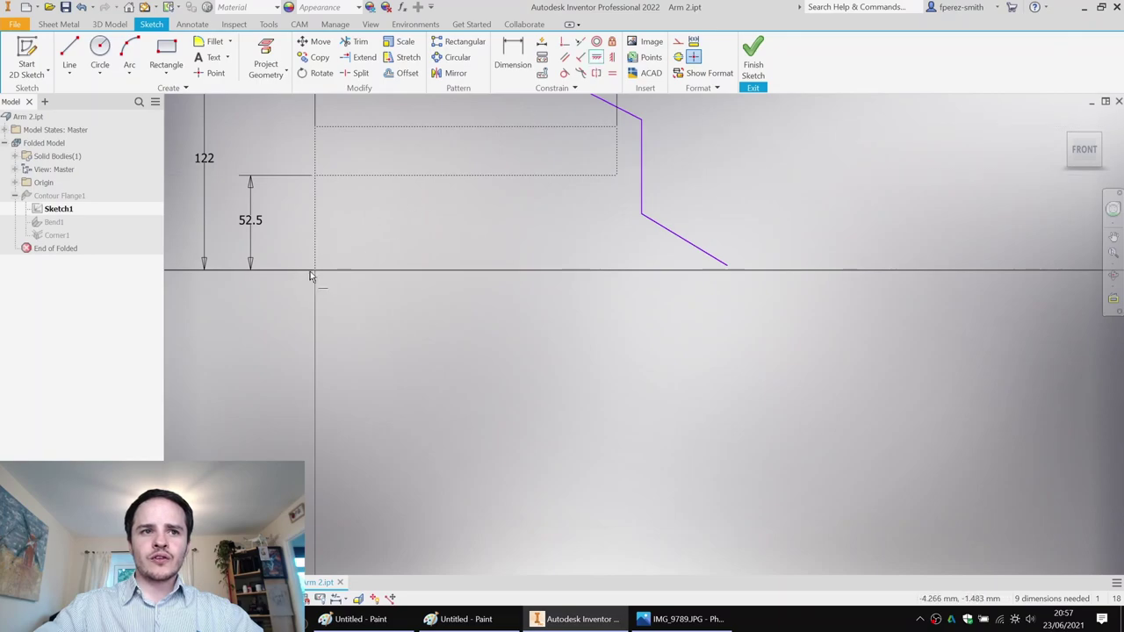
{"action": "left_click", "coordinate": [734, 273]}
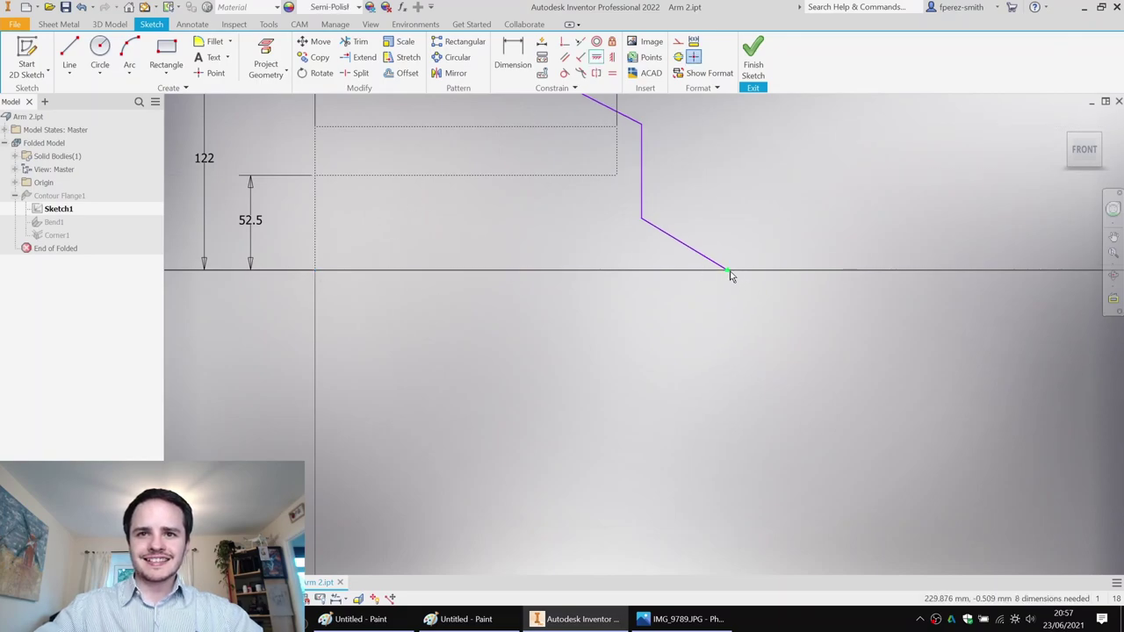
Dimension the leg profile's lower endpoint 202.5 mm horizontally from the sketch origin.
{"action": "left_click", "coordinate": [315, 272]}
{"action": "left_click", "coordinate": [518, 343]}
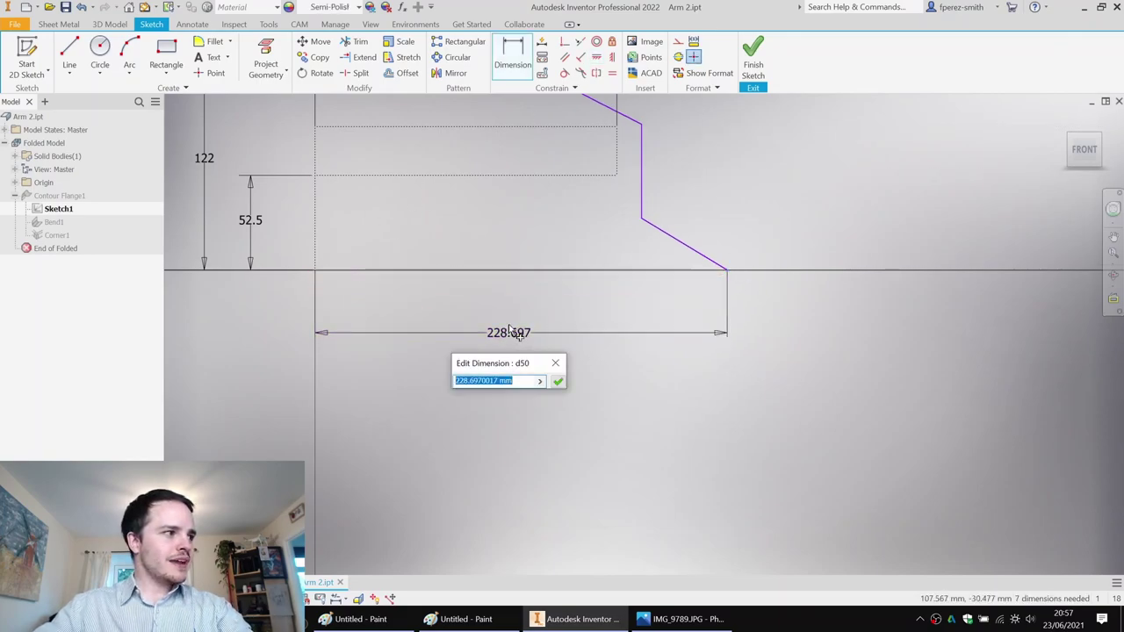
{"action": "key", "text": "Return"}
{"action": "middle_click_drag", "start_coordinate": [649, 238], "coordinate": [658, 355]}
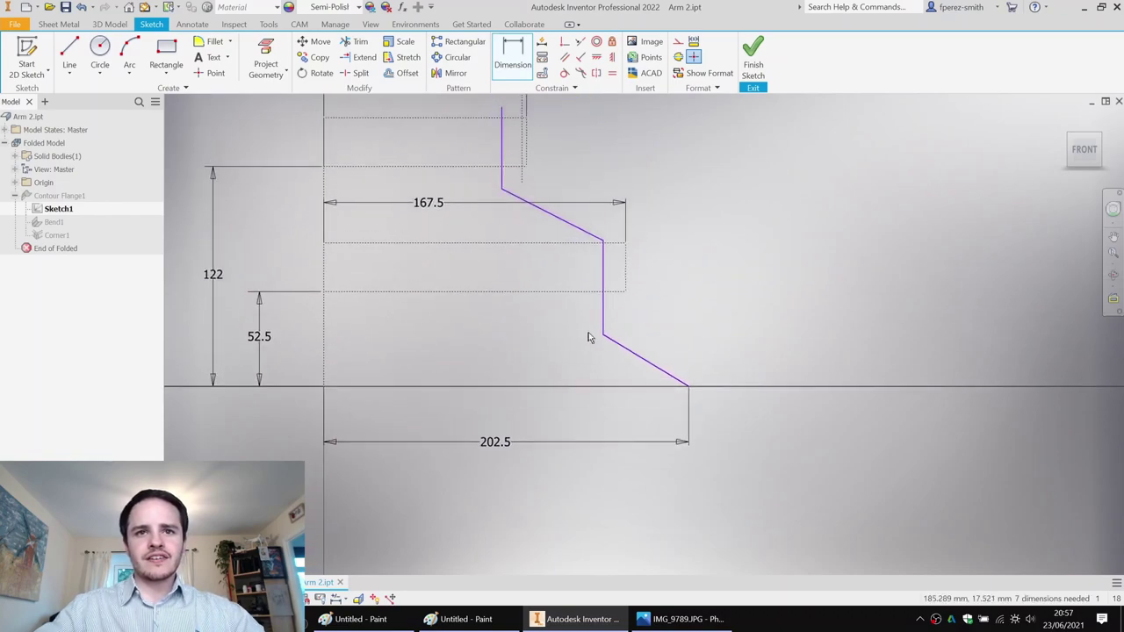
Constrain the leg profile's two vertical lines coincident with the outer corners of the two lowest projected bands.
{"action": "key", "text": "Escape"}
{"action": "left_click_drag", "start_coordinate": [604, 287], "coordinate": [645, 226]}
{"action": "scroll", "coordinate": [611, 263], "scroll_direction": "up", "scroll_amount": 3}
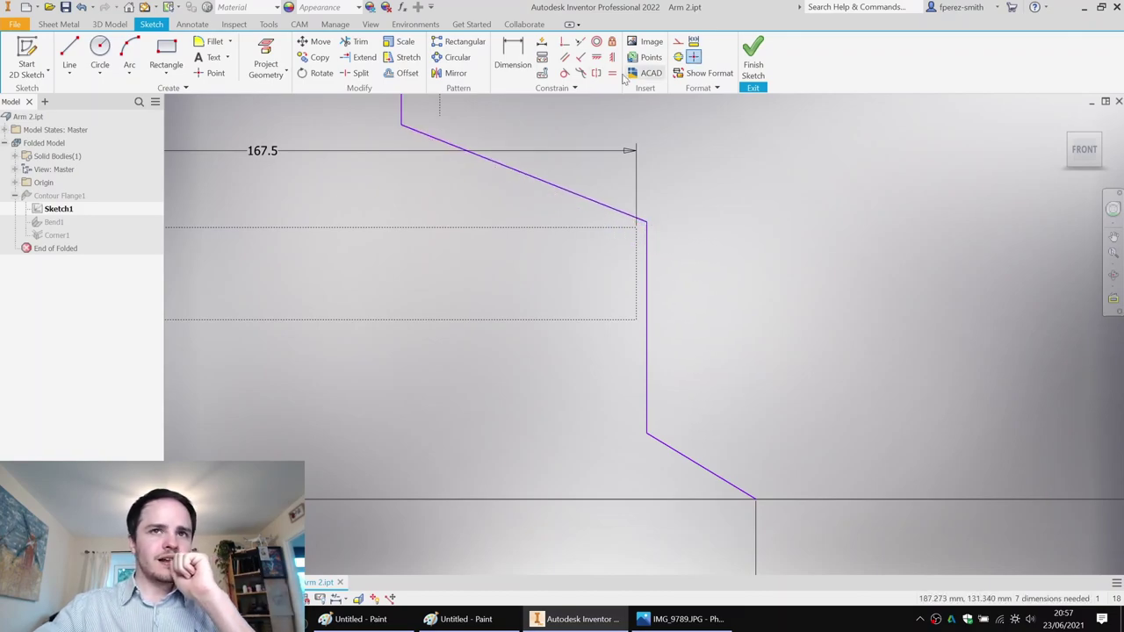
{"action": "left_click", "coordinate": [637, 320]}
{"action": "middle_click_drag", "start_coordinate": [729, 194], "coordinate": [711, 341]}
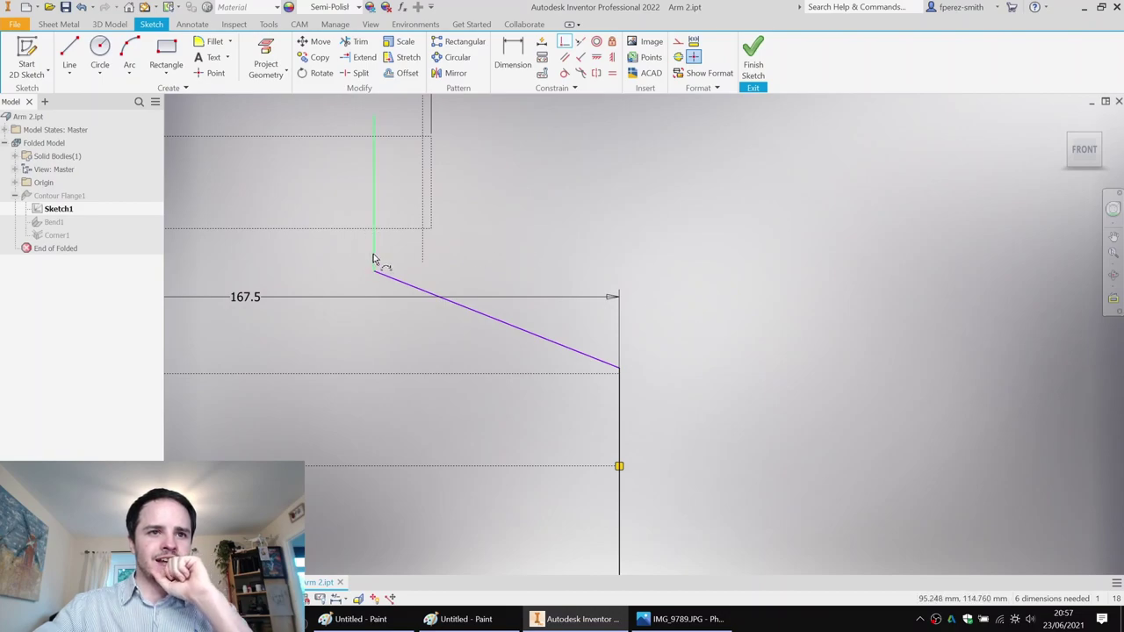
{"action": "left_click", "coordinate": [433, 229]}
{"action": "middle_click_drag", "start_coordinate": [528, 207], "coordinate": [449, 193]}
{"action": "key", "text": "Escape"}
Dimension the upper vertical line's two ends 5 mm beyond the projected upper band's edges.
{"action": "scroll", "coordinate": [458, 237], "scroll_direction": "down", "scroll_amount": 1}
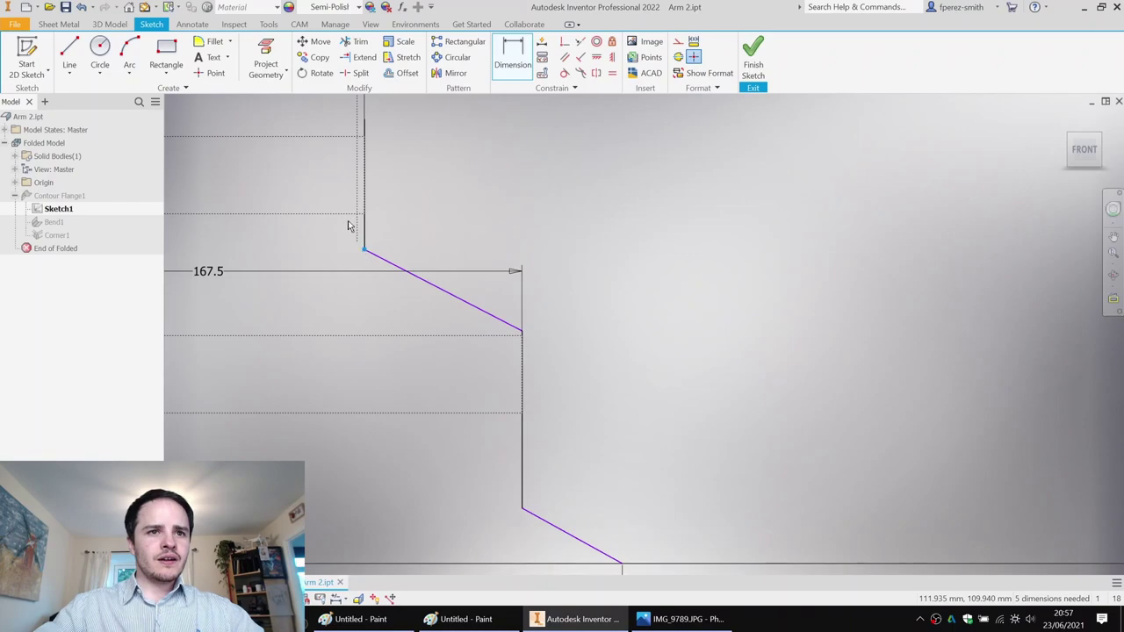
{"action": "left_click", "coordinate": [416, 231]}
{"action": "type", "text": "5"}
{"action": "key", "text": "Return"}
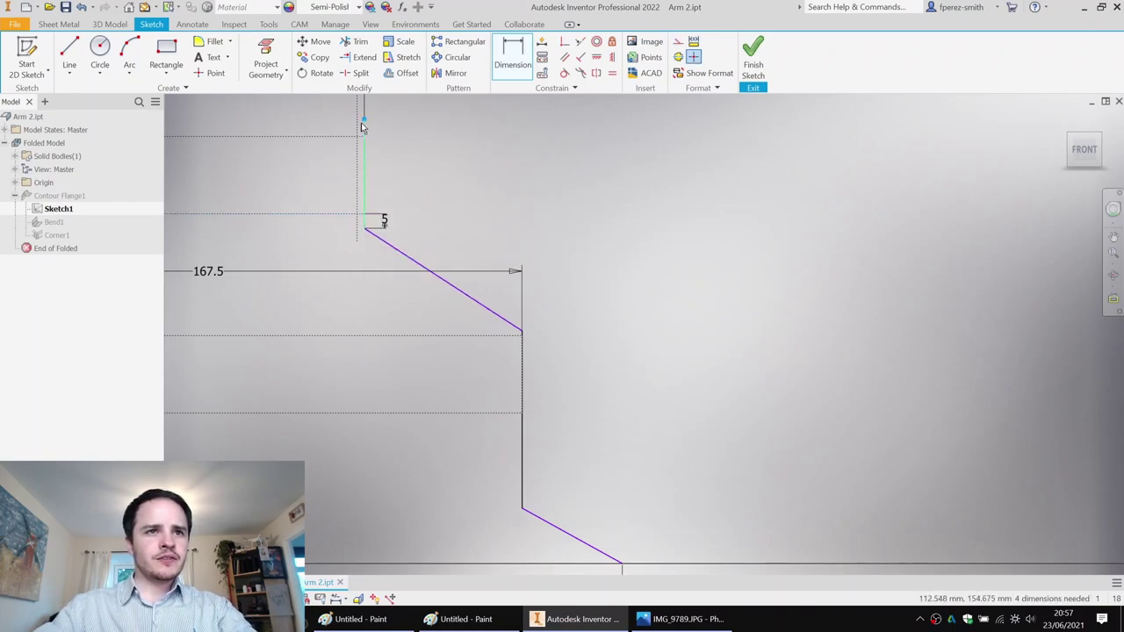
{"action": "left_click", "coordinate": [404, 143]}
{"action": "key", "text": "Return"}
Dimension the top end of the lower vertical line 5 mm above the lowest band's upper edge.
{"action": "middle_click_drag", "start_coordinate": [524, 329], "coordinate": [403, 236]}
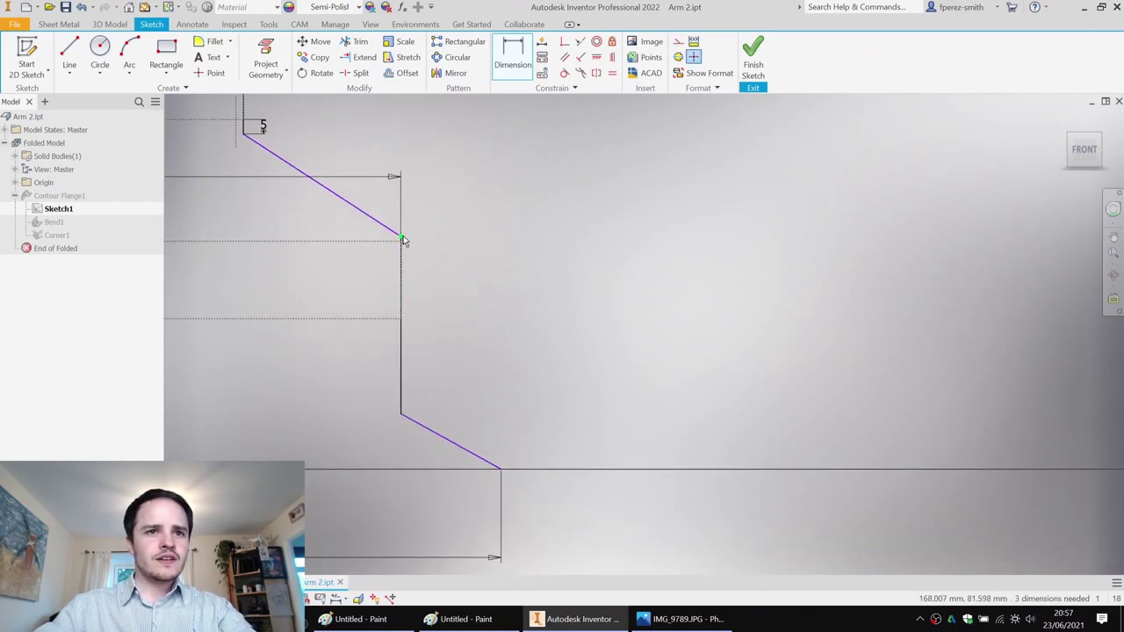
{"action": "left_click", "coordinate": [404, 240]}
{"action": "left_click", "coordinate": [500, 235]}
{"action": "type", "text": "5"}
{"action": "key", "text": "Return"}
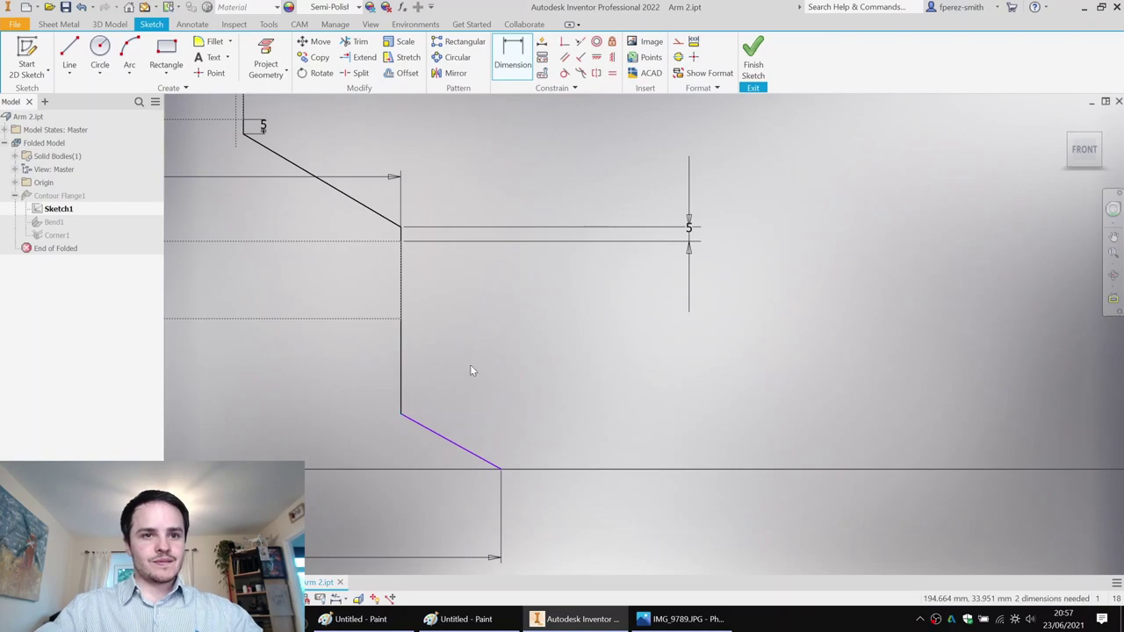
Set the angle between the lower vertical line and the final sloping line to 120° and finish the sketch.
{"action": "middle_click_drag", "start_coordinate": [473, 368], "coordinate": [533, 329]}
{"action": "scroll", "coordinate": [507, 370], "scroll_direction": "down", "scroll_amount": 2}
{"action": "middle_click_drag", "start_coordinate": [506, 369], "coordinate": [520, 340]}
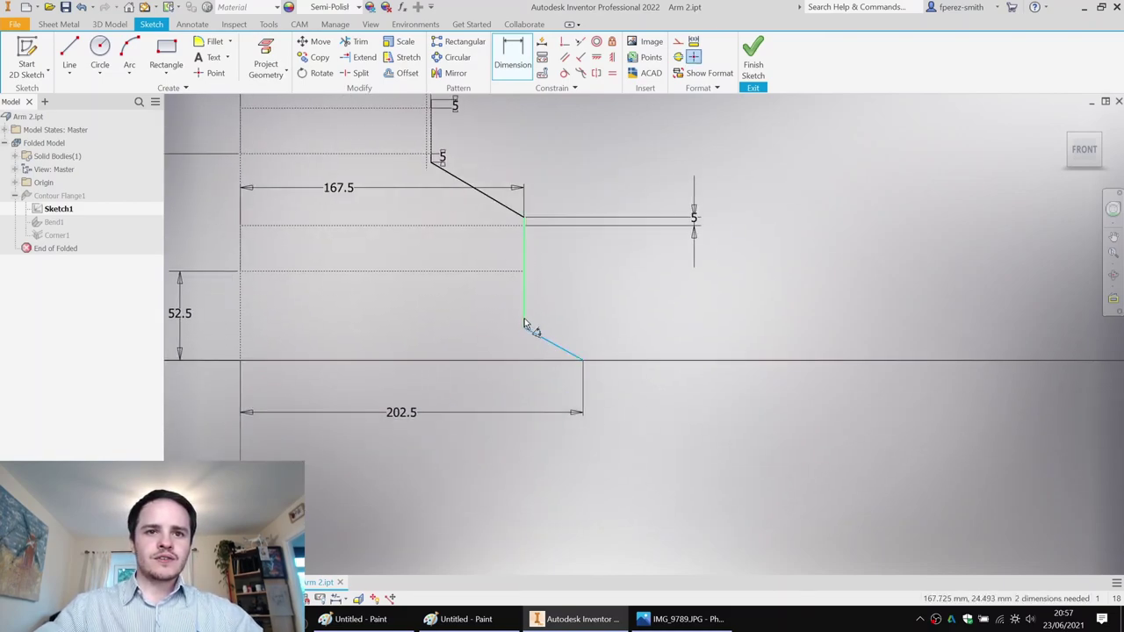
{"action": "left_click", "coordinate": [526, 326]}
{"action": "left_click", "coordinate": [572, 301]}
{"action": "type", "text": "120"}
{"action": "key", "text": "Return"}
{"action": "scroll", "coordinate": [476, 328], "scroll_direction": "down", "scroll_amount": 2}
{"action": "middle_click_drag", "start_coordinate": [605, 317], "coordinate": [565, 213]}
{"action": "key", "text": "Escape"}
{"action": "scroll", "coordinate": [488, 318], "scroll_direction": "up", "scroll_amount": 2}
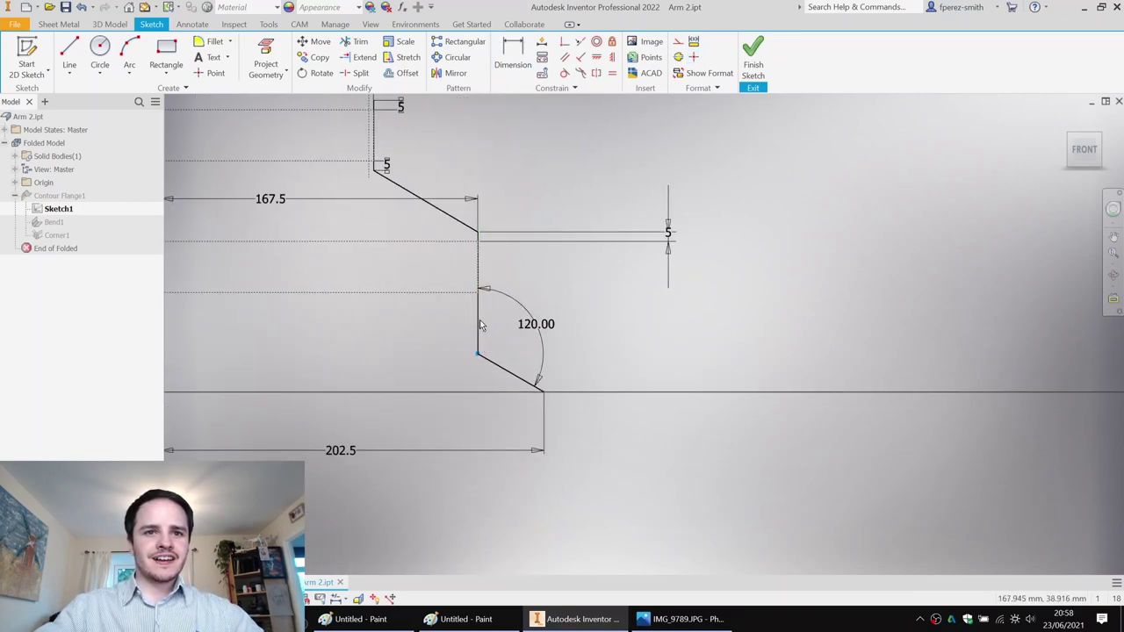
{"action": "scroll", "coordinate": [520, 320], "scroll_direction": "down", "scroll_amount": 3}
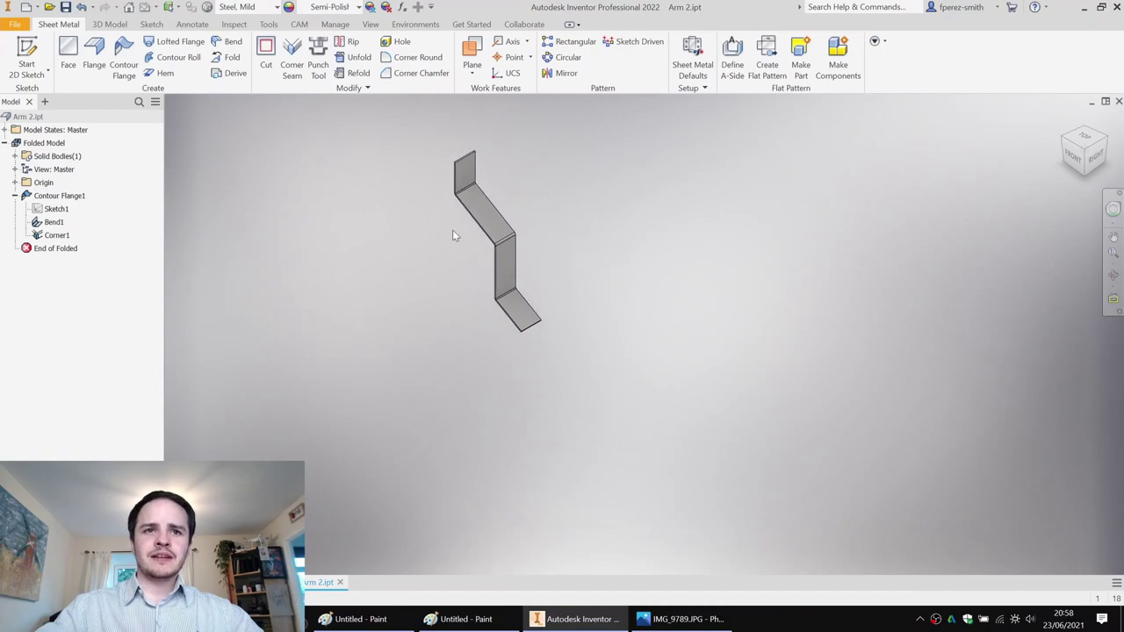
Make Sketch1 visible and start a new sketch on the leg's upper vertical face.
{"action": "right_click", "coordinate": [62, 215]}
{"action": "left_click", "coordinate": [90, 371]}
{"action": "mouse_move", "coordinate": [409, 243]}
{"action": "middle_mouse_down", "text": "shift"}
{"action": "mouse_move", "coordinate": [527, 219]}
{"action": "mouse_move", "coordinate": [358, 242]}
{"action": "middle_mouse_up", "text": "shift"}
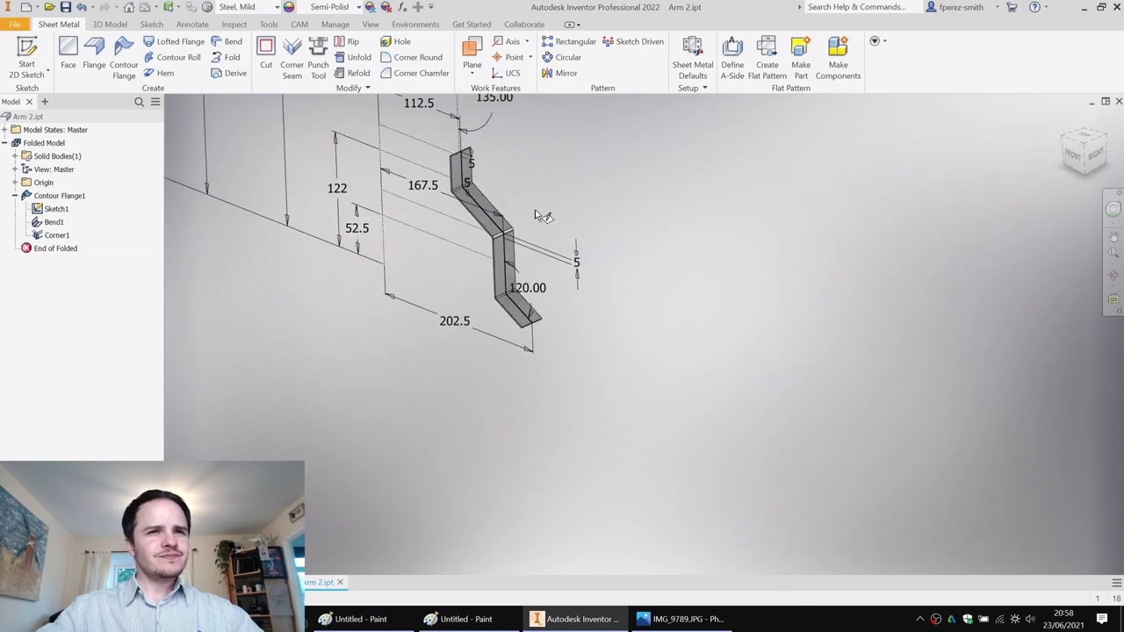
{"action": "left_click", "coordinate": [481, 183]}
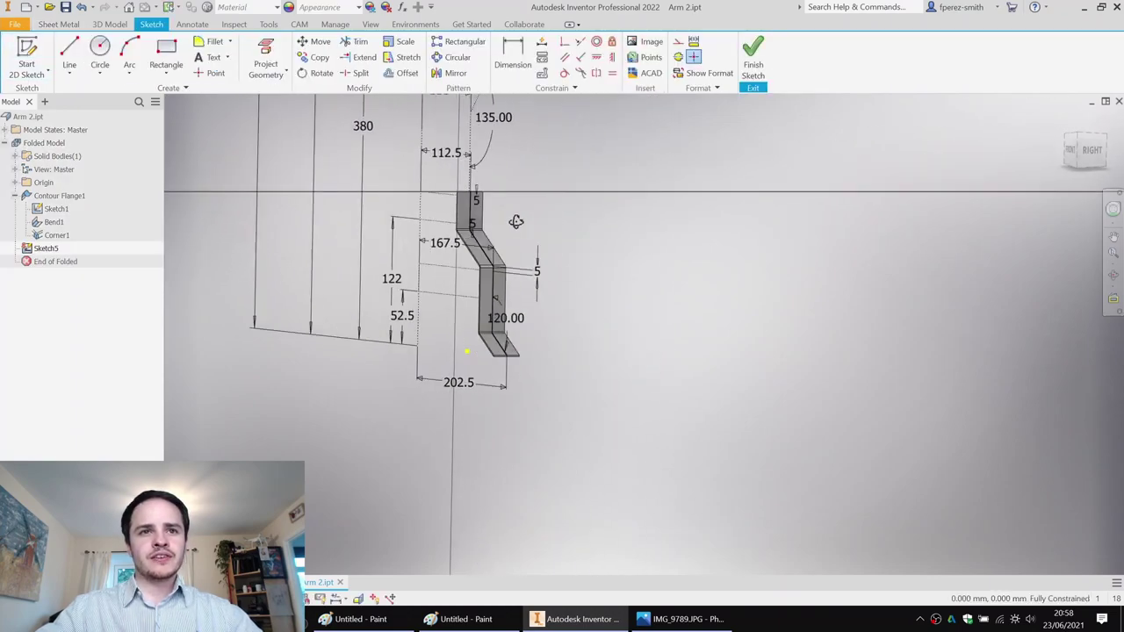
Project the reference geometry onto the upper vertical face, place a hole-centre point there and finish the sketch.
{"action": "scroll", "coordinate": [477, 205], "scroll_direction": "up", "scroll_amount": 8}
{"action": "left_click", "coordinate": [266, 51]}
{"action": "scroll", "coordinate": [514, 237], "scroll_direction": "down", "scroll_amount": 5}
{"action": "middle_click_drag", "start_coordinate": [694, 230], "coordinate": [544, 237], "text": "shift"}
{"action": "scroll", "coordinate": [519, 231], "scroll_direction": "up", "scroll_amount": 3}
{"action": "left_click", "coordinate": [210, 73]}
{"action": "scroll", "coordinate": [595, 149], "scroll_direction": "down", "scroll_amount": 3}
{"action": "middle_click_drag", "start_coordinate": [596, 149], "coordinate": [633, 230], "text": "shift"}
{"action": "left_click", "coordinate": [270, 54]}
{"action": "middle_click_drag", "start_coordinate": [537, 151], "coordinate": [484, 159], "text": "shift"}
{"action": "key", "text": "Escape"}
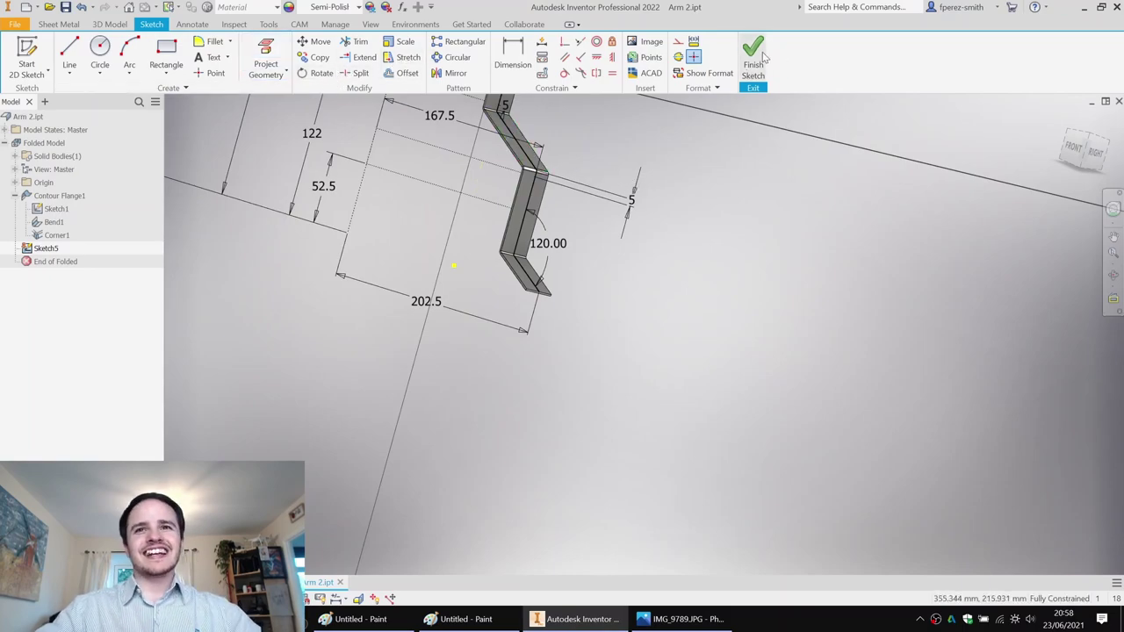
{"action": "left_click", "coordinate": [761, 56]}
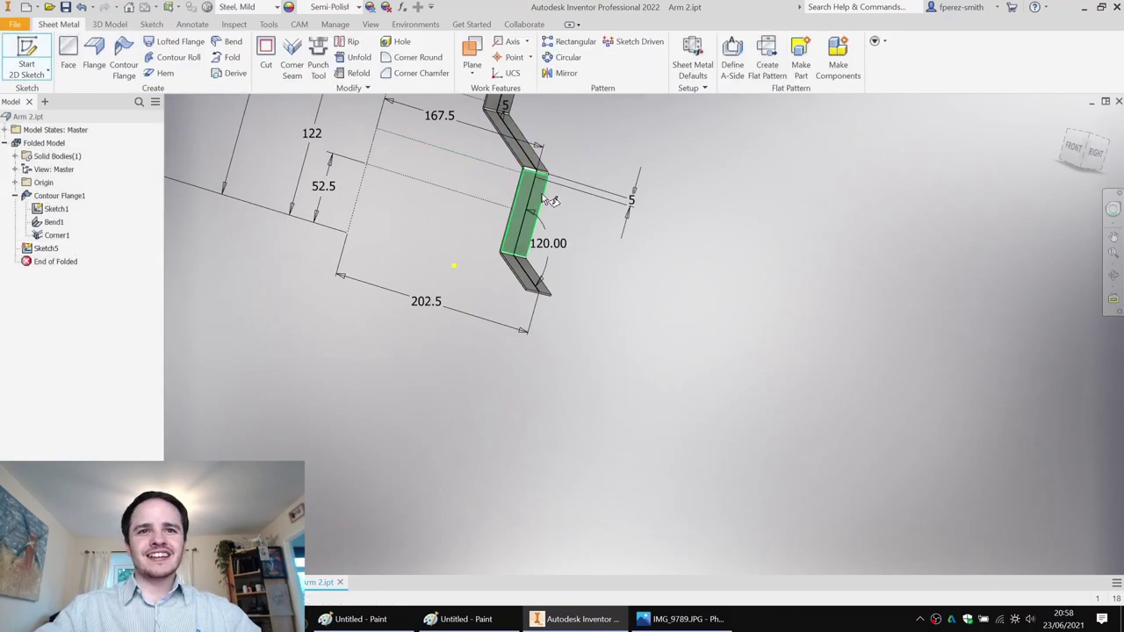
Sketch a projected reference and a hole-centre point on the leg's lower vertical face, and finish the sketch.
{"action": "middle_click_drag", "start_coordinate": [602, 211], "coordinate": [650, 220], "text": "shift"}
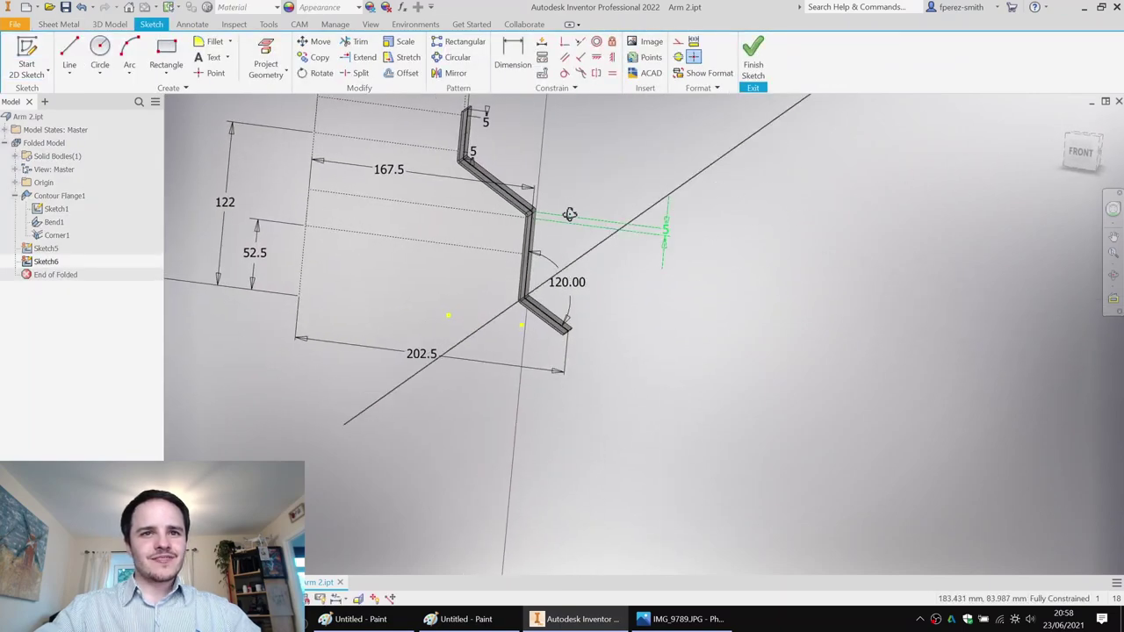
{"action": "middle_click_drag", "start_coordinate": [563, 220], "coordinate": [536, 220], "text": "shift"}
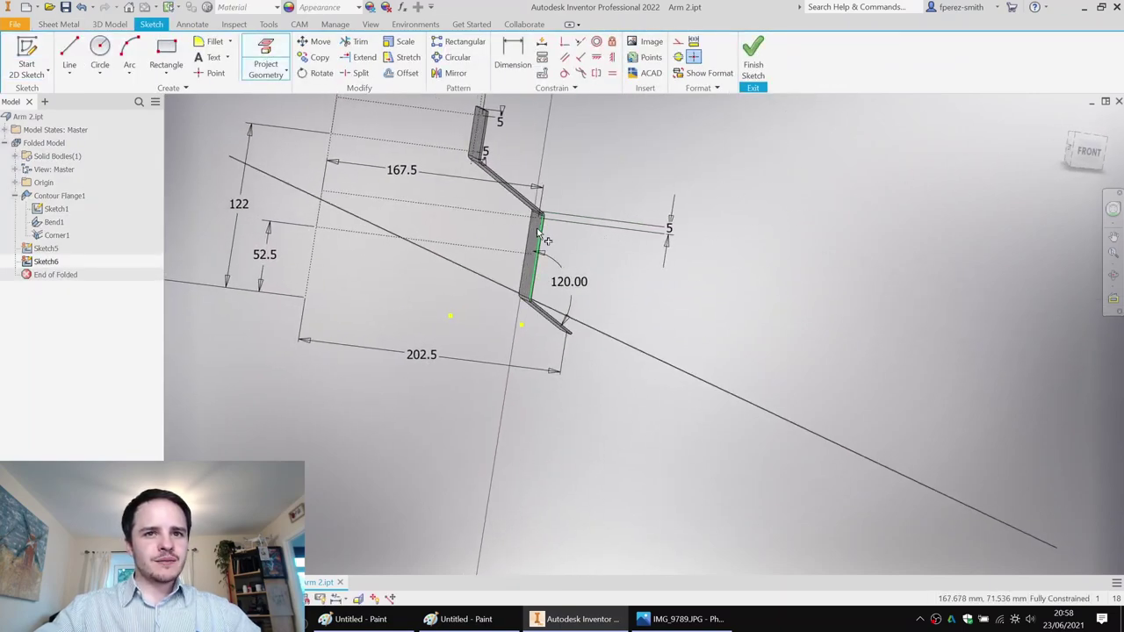
{"action": "left_click", "coordinate": [209, 73]}
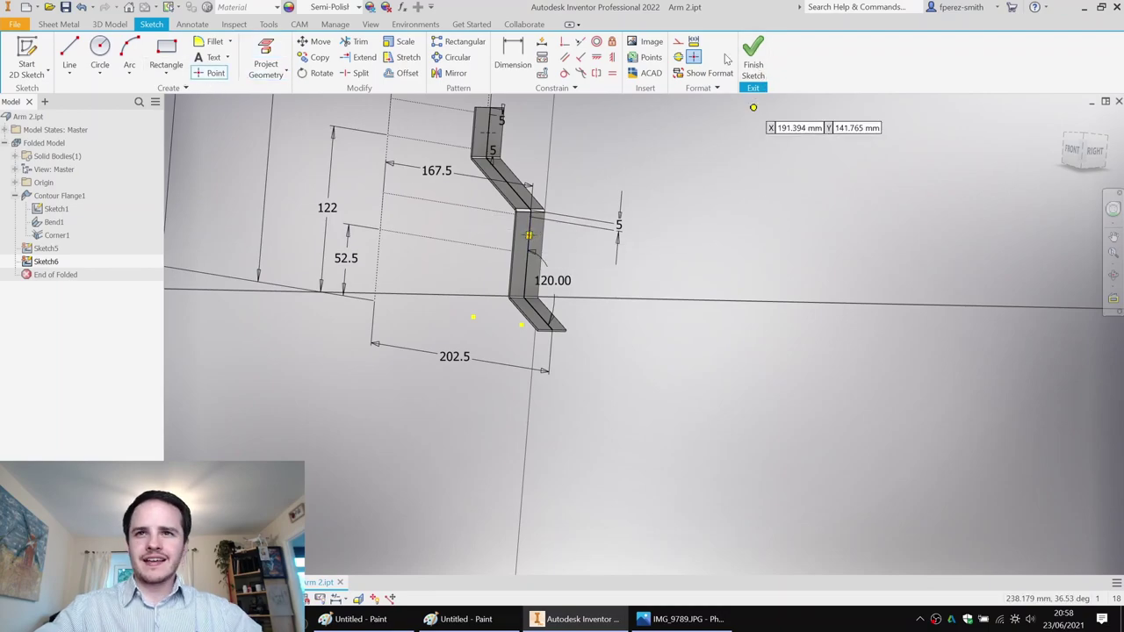
{"action": "left_click", "coordinate": [753, 57]}
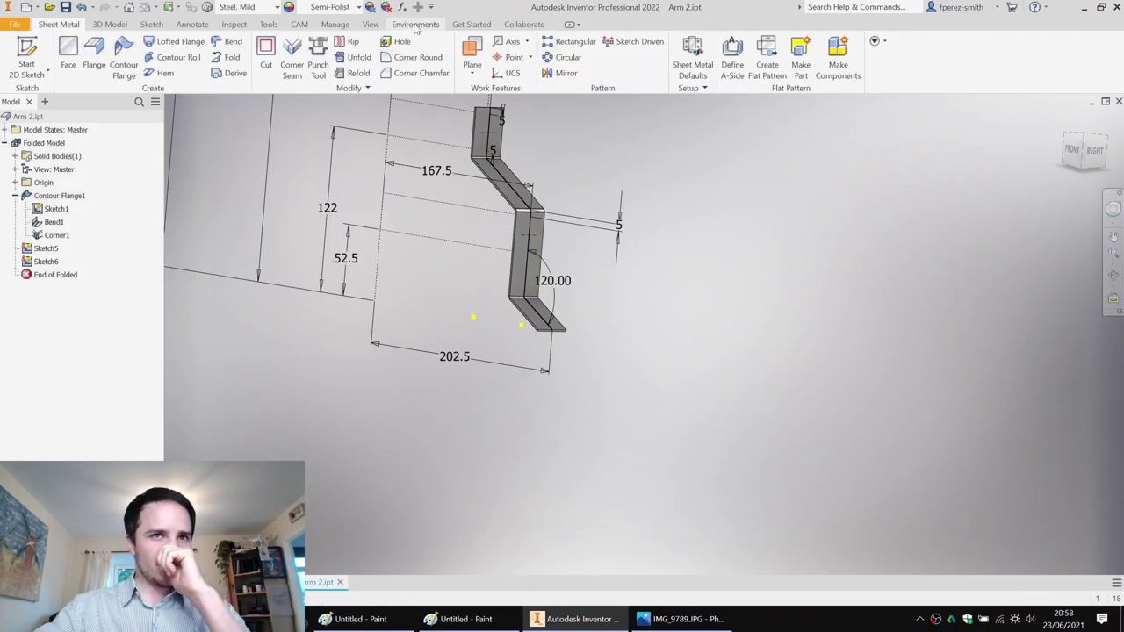
Create a simple 4 mm hole at the upper face's point, terminating at the opposite surface of the tab.
{"action": "key", "text": "h"}
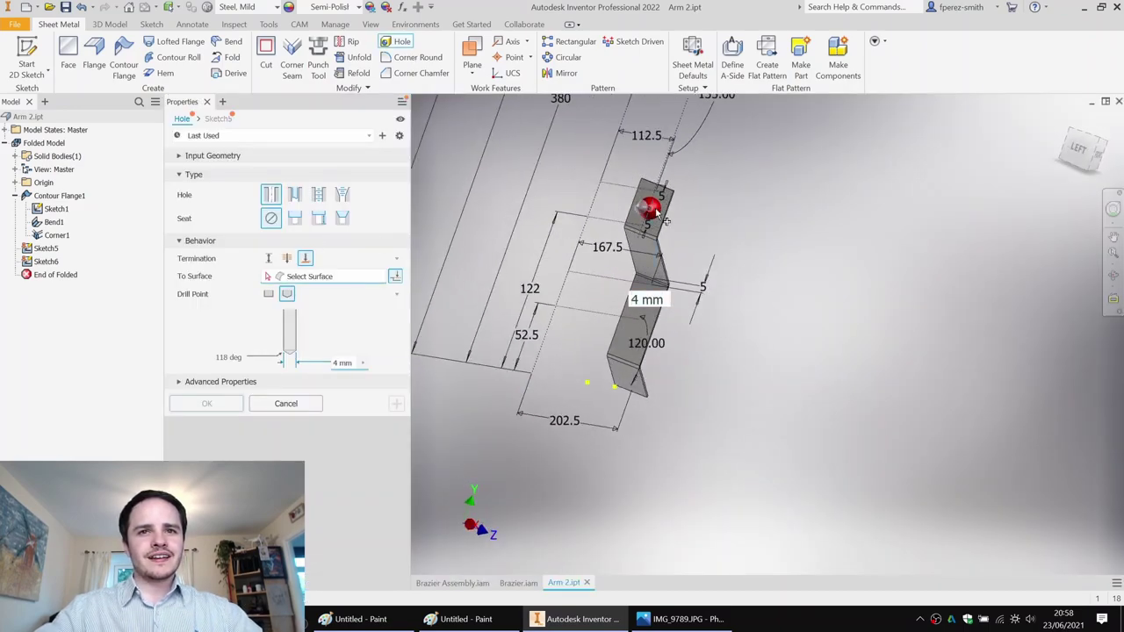
{"action": "scroll", "coordinate": [655, 210], "scroll_direction": "up", "scroll_amount": 5}
{"action": "left_click", "coordinate": [644, 162]}
{"action": "scroll", "coordinate": [644, 166], "scroll_direction": "down", "scroll_amount": 5}
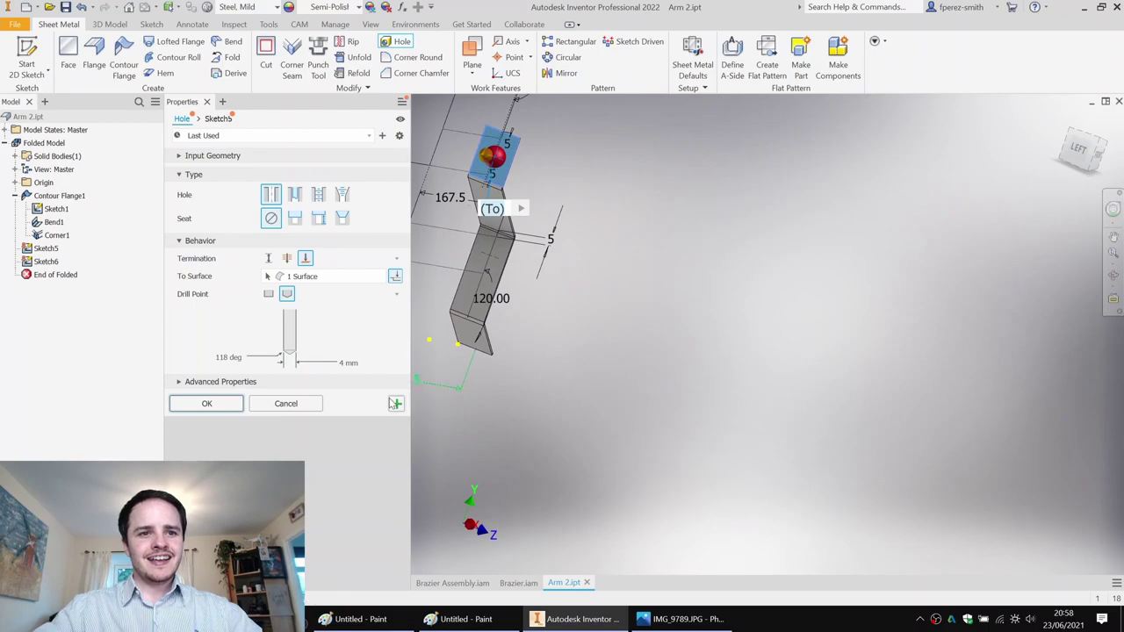
{"action": "key", "text": "Return"}
Create a simple 4 mm hole at the lower vertical face's point, terminating at that section's opposite surface.
{"action": "middle_click_drag", "start_coordinate": [632, 275], "coordinate": [584, 263], "text": "shift"}
{"action": "left_click", "coordinate": [566, 253]}
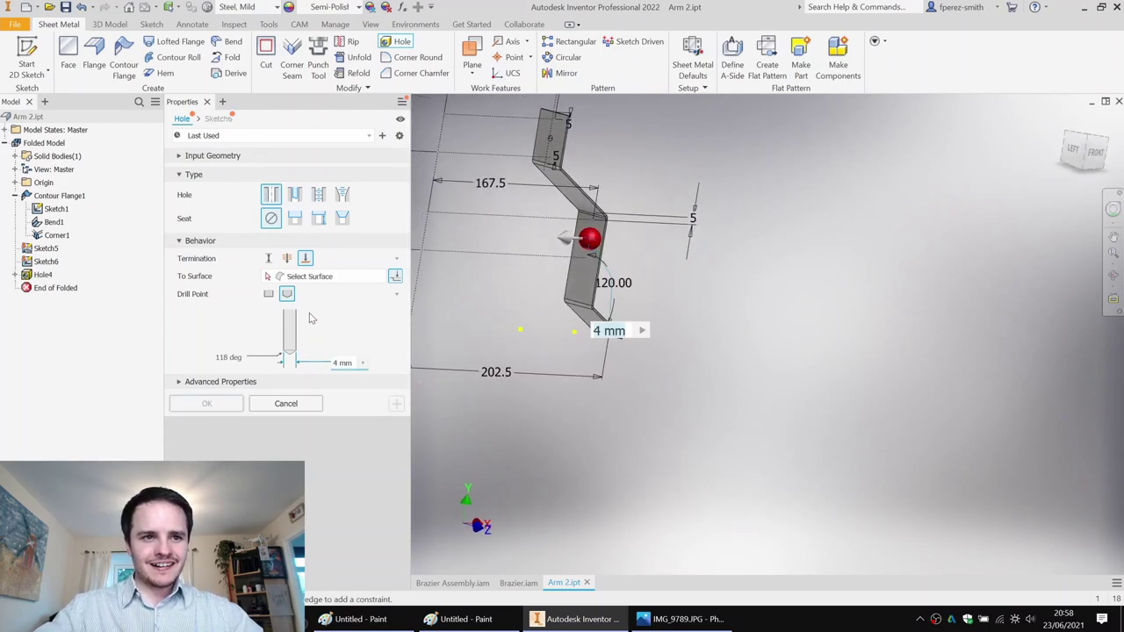
{"action": "left_click", "coordinate": [580, 290]}
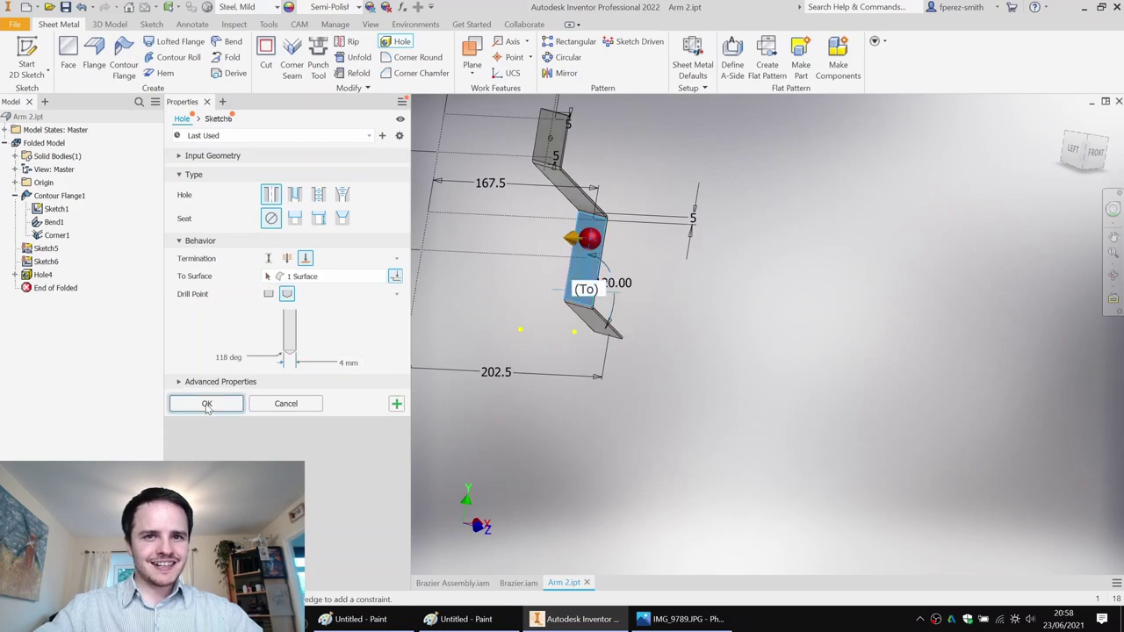
{"action": "left_click", "coordinate": [207, 404]}
Hide Sketch1 so that only the leg's solid body is shown.
{"action": "right_click", "coordinate": [67, 211]}
{"action": "key", "text": "v"}
{"action": "mouse_move", "coordinate": [606, 229]}
{"action": "middle_mouse_down", "text": "shift"}
{"action": "mouse_move", "coordinate": [572, 225]}
{"action": "mouse_move", "coordinate": [562, 202]}
{"action": "middle_mouse_up", "text": "shift"}
{"action": "middle_click_drag", "start_coordinate": [562, 202], "coordinate": [553, 270]}
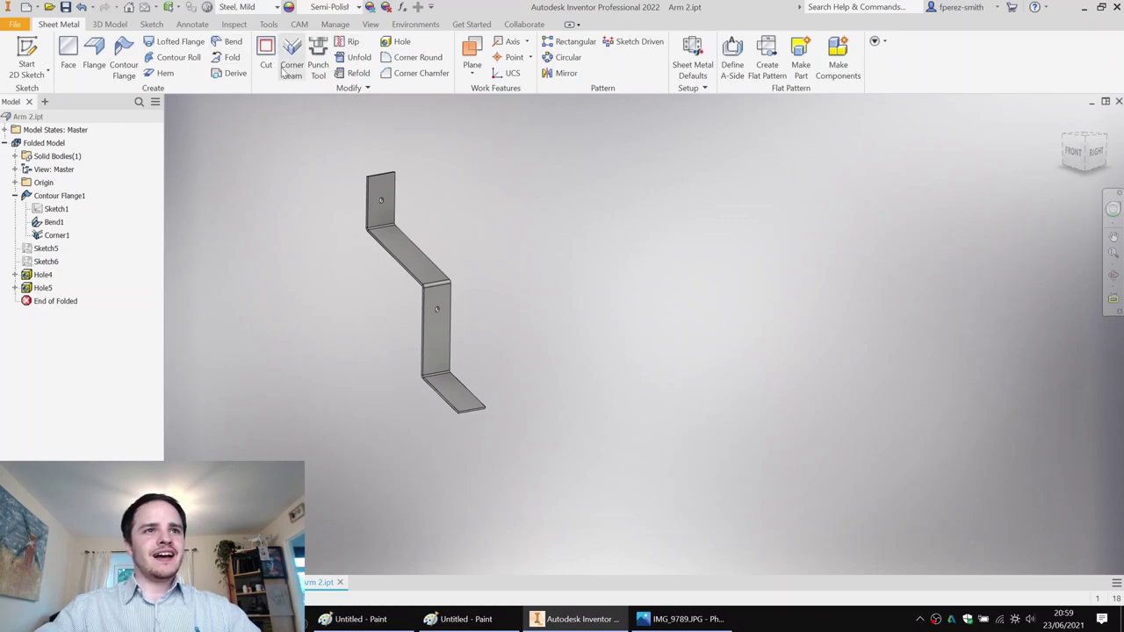
Apply a Corner Round to the four corners at the leg's two ends.
{"action": "left_click", "coordinate": [418, 57]}
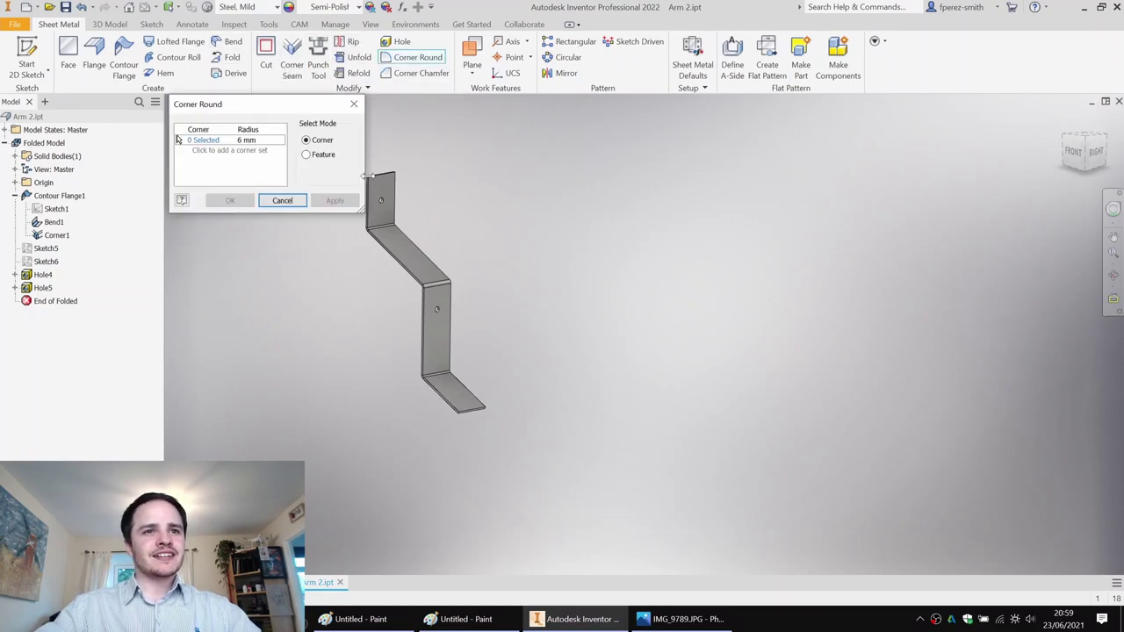
{"action": "left_click", "coordinate": [370, 179]}
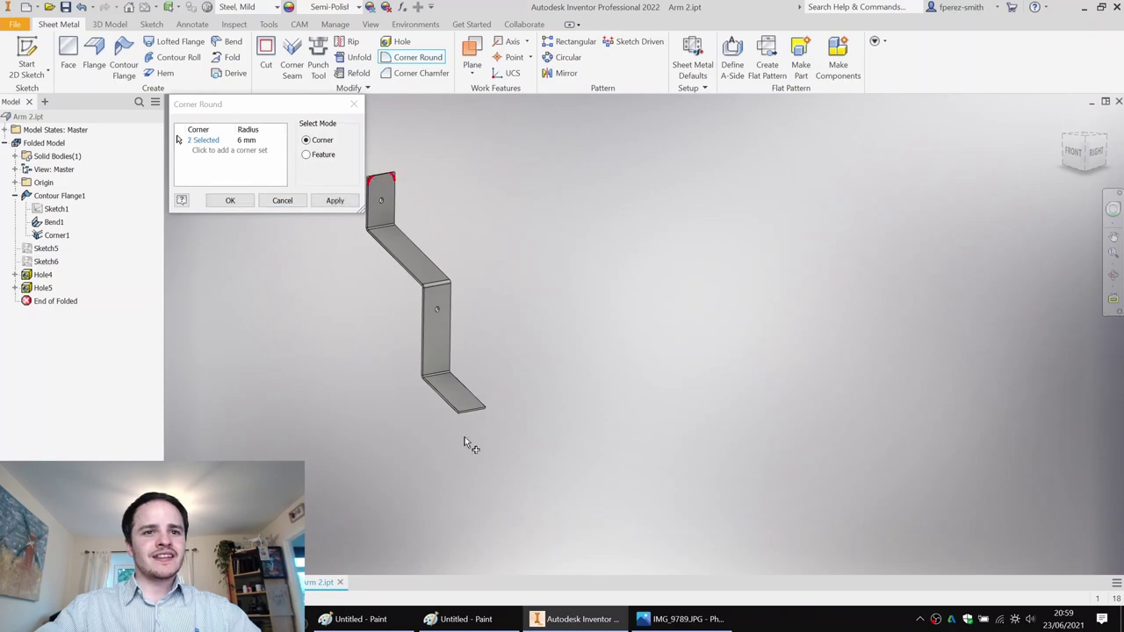
{"action": "left_click", "coordinate": [259, 140]}
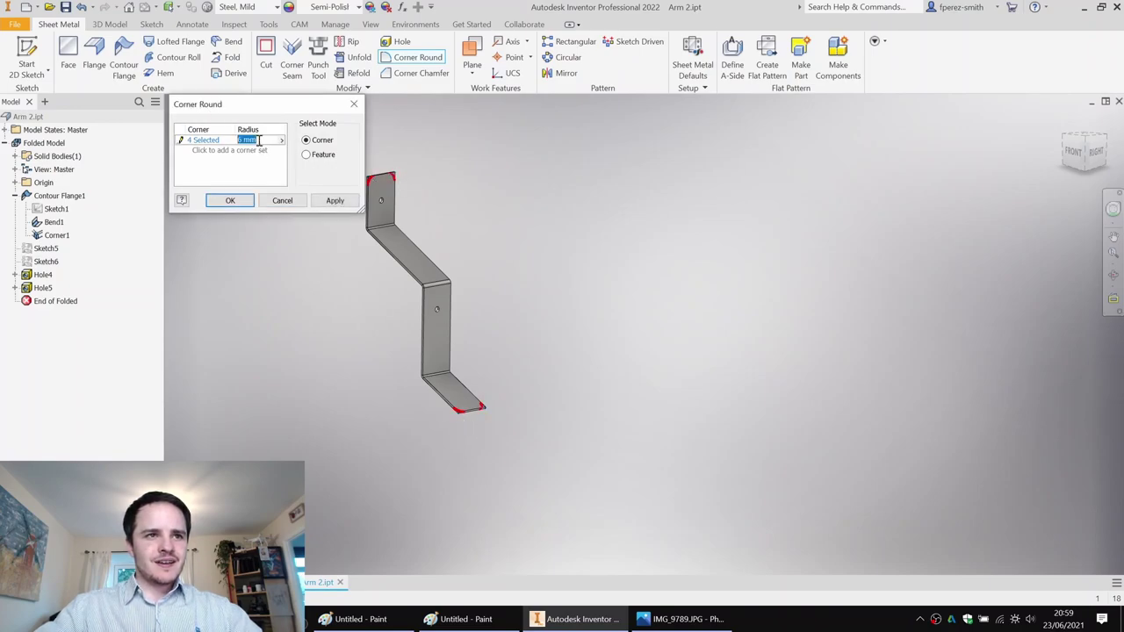
{"action": "left_click", "coordinate": [334, 201]}
{"action": "left_click", "coordinate": [281, 201]}
{"action": "middle_click_drag", "start_coordinate": [527, 215], "coordinate": [574, 212], "text": "shift"}
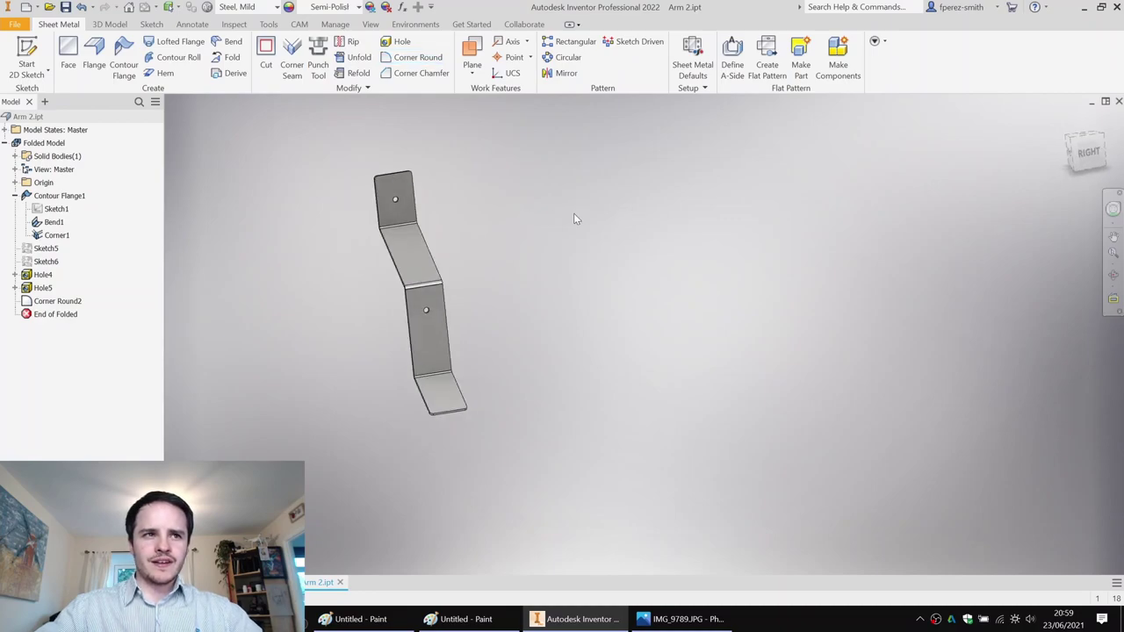
Close the Arm 2 part to return to the Brazier assembly and move the loose lowest band slightly upward.
{"action": "left_click", "coordinate": [1119, 101]}
{"action": "middle_click_drag", "start_coordinate": [503, 293], "coordinate": [582, 271]}
{"action": "left_click_drag", "start_coordinate": [507, 343], "coordinate": [510, 317]}
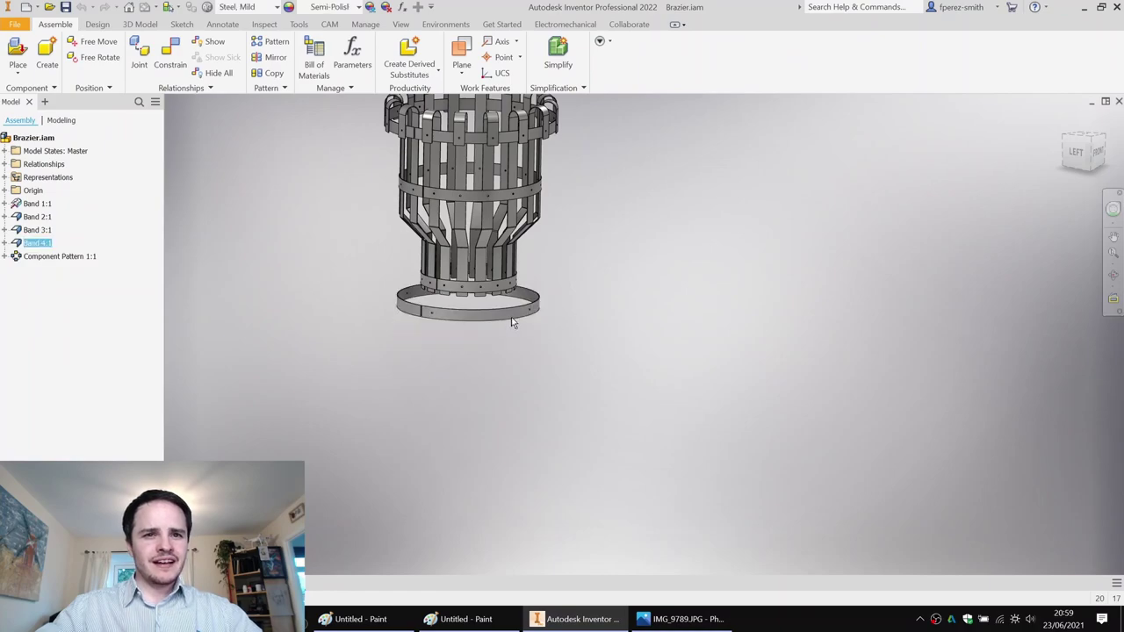
Place one instance of Arm 2.ipt in the assembly beside the basket's lower bands.
{"action": "left_click", "coordinate": [16, 55]}
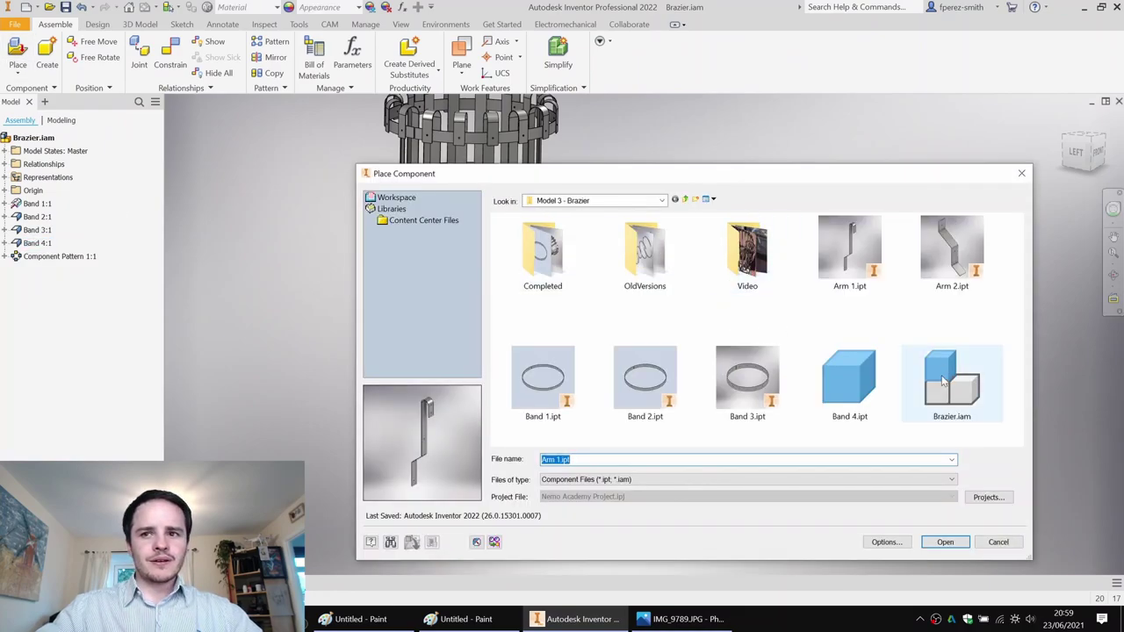
{"action": "key", "text": "Escape"}
{"action": "left_click", "coordinate": [595, 282]}
{"action": "key", "text": "Escape"}
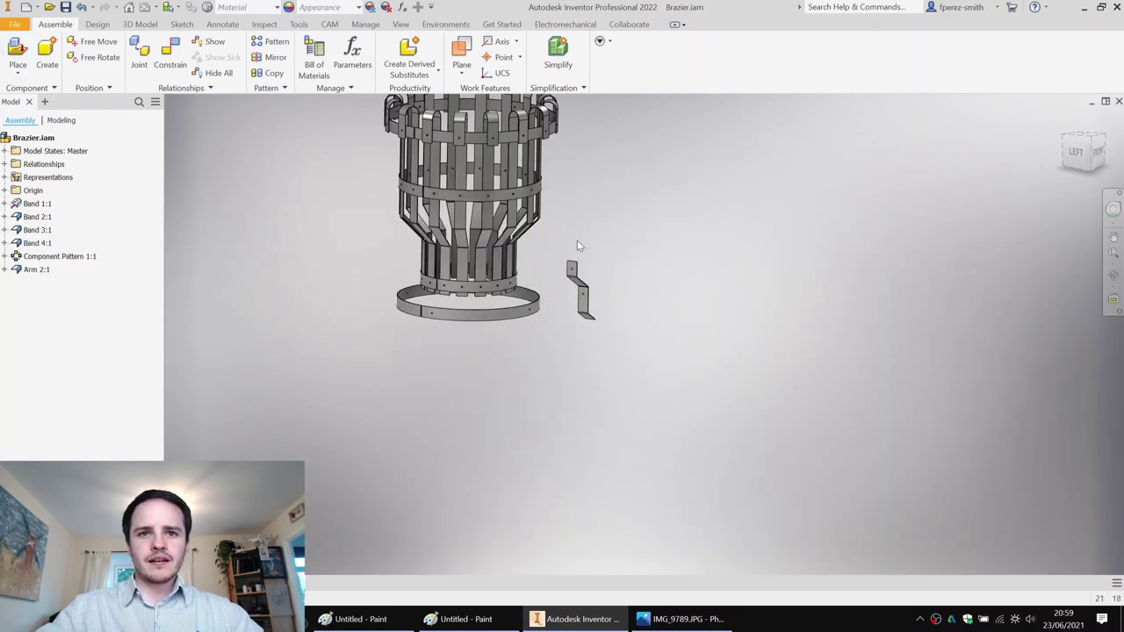
Mate the axis of Arm 2's upper hole with a hole in the basket's bottom band, using the opposed solution.
{"action": "scroll", "coordinate": [581, 282], "scroll_direction": "up", "scroll_amount": 6}
{"action": "scroll", "coordinate": [659, 253], "scroll_direction": "down", "scroll_amount": 3}
{"action": "middle_click_drag", "start_coordinate": [625, 255], "coordinate": [601, 251], "text": "shift"}
{"action": "scroll", "coordinate": [626, 228], "scroll_direction": "up", "scroll_amount": 5}
{"action": "key", "text": "c"}
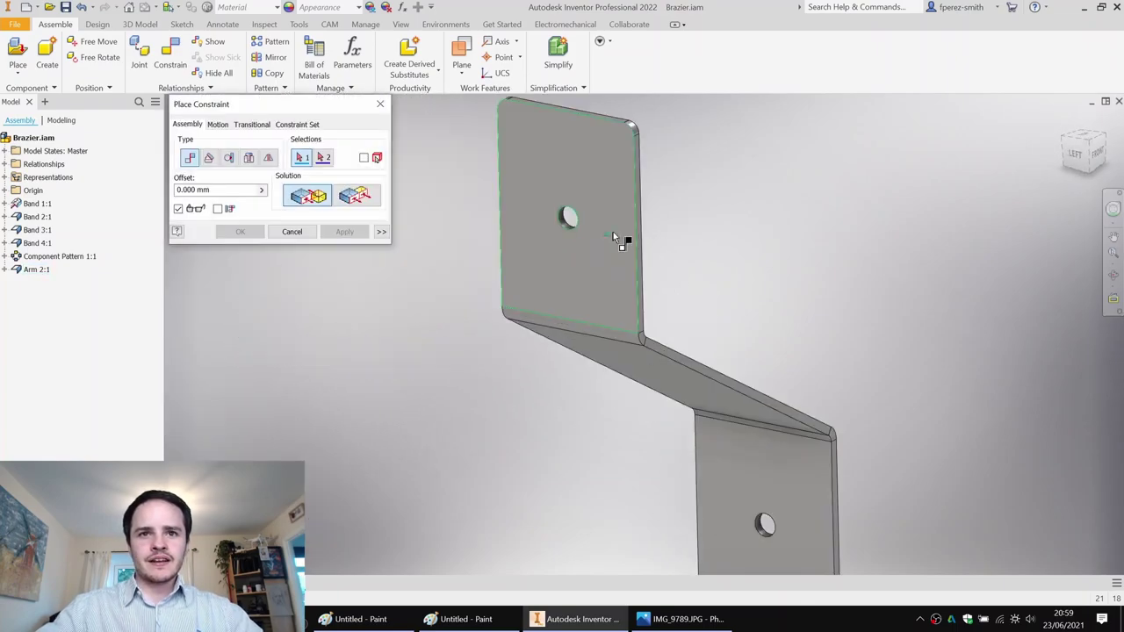
{"action": "scroll", "coordinate": [566, 223], "scroll_direction": "up", "scroll_amount": 5}
{"action": "left_click", "coordinate": [544, 244]}
{"action": "scroll", "coordinate": [543, 244], "scroll_direction": "down", "scroll_amount": 6}
{"action": "scroll", "coordinate": [526, 252], "scroll_direction": "up", "scroll_amount": 4}
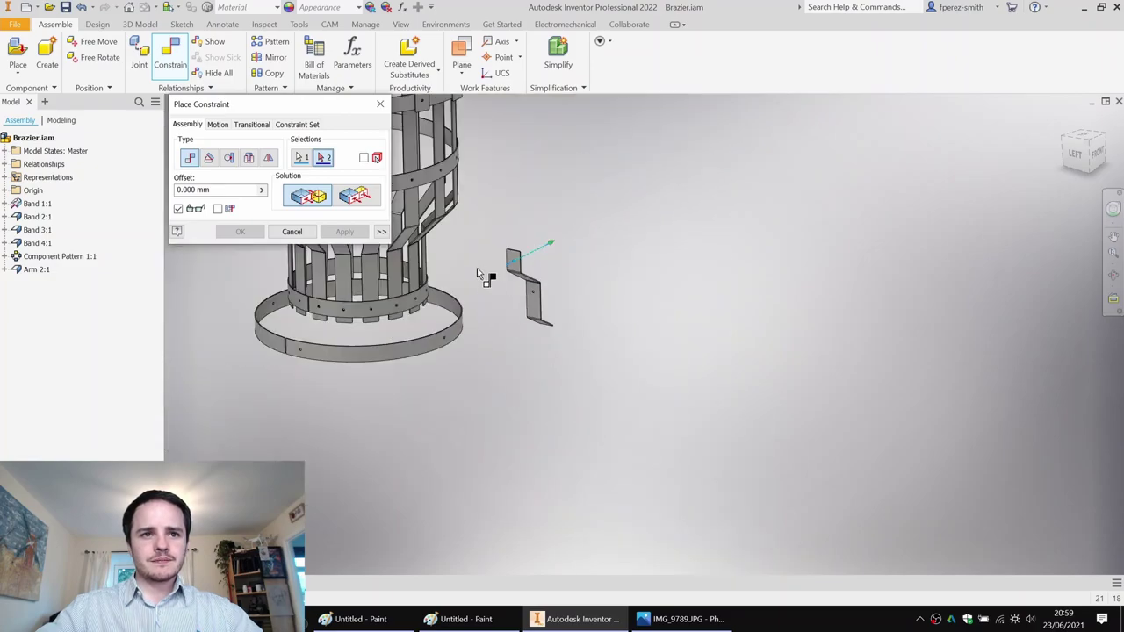
{"action": "middle_click_drag", "start_coordinate": [465, 261], "coordinate": [318, 318], "text": "shift"}
{"action": "scroll", "coordinate": [675, 318], "scroll_direction": "down", "scroll_amount": 8}
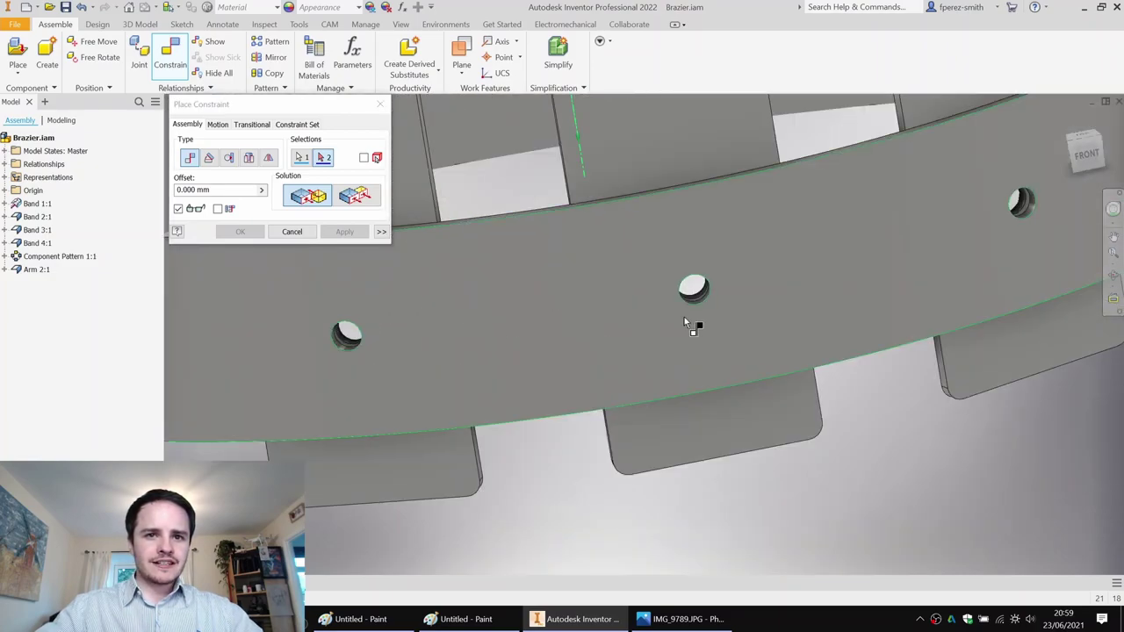
{"action": "left_click", "coordinate": [708, 325]}
{"action": "scroll", "coordinate": [709, 326], "scroll_direction": "up", "scroll_amount": 8}
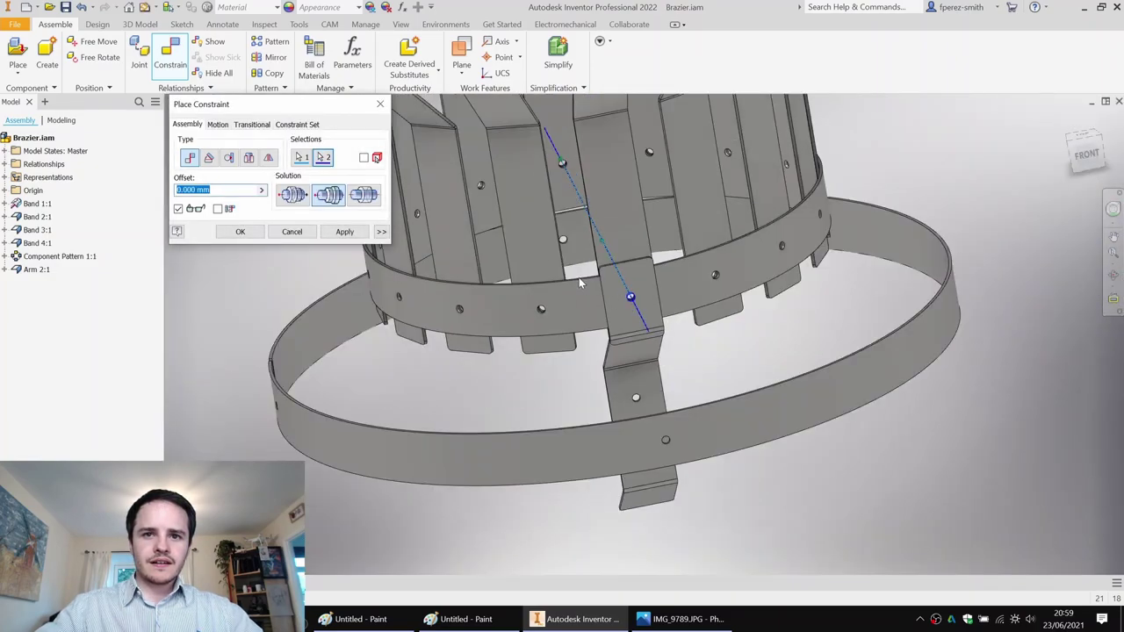
{"action": "left_click", "coordinate": [293, 196]}
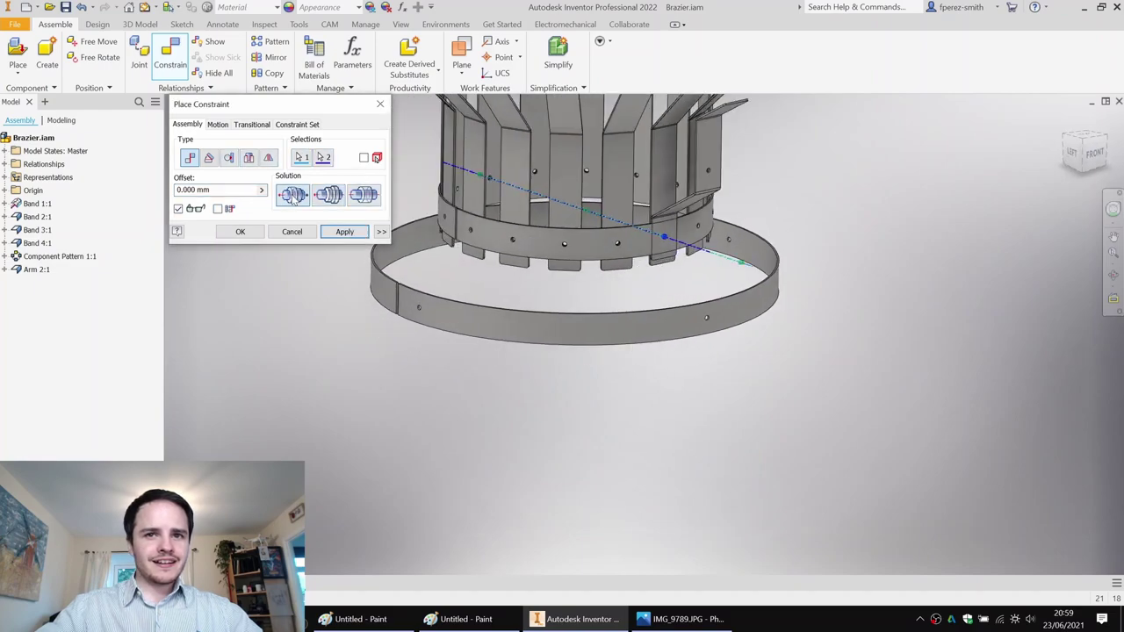
{"action": "left_click", "coordinate": [354, 231]}
{"action": "key", "text": "Escape"}
Move Arm 2 so it hangs outward and apply a 0-degree directed angle constraint between its upper end face and the basket's bottom band edge.
{"action": "left_click_drag", "start_coordinate": [712, 156], "coordinate": [762, 358]}
{"action": "left_click", "coordinate": [873, 252]}
{"action": "key", "text": "c"}
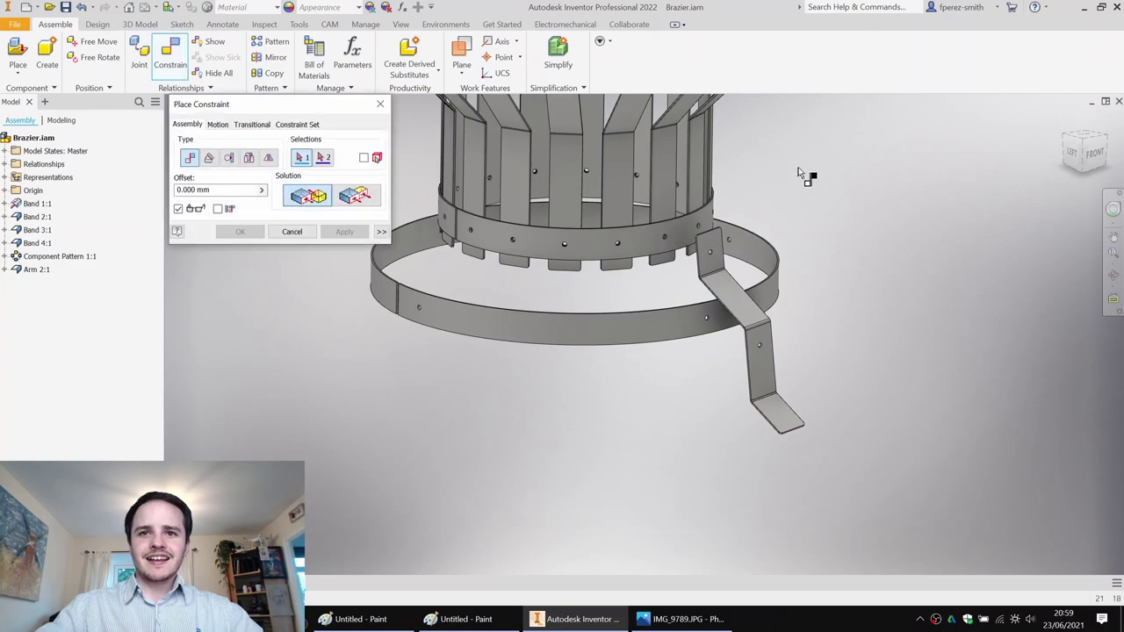
{"action": "left_click", "coordinate": [210, 159]}
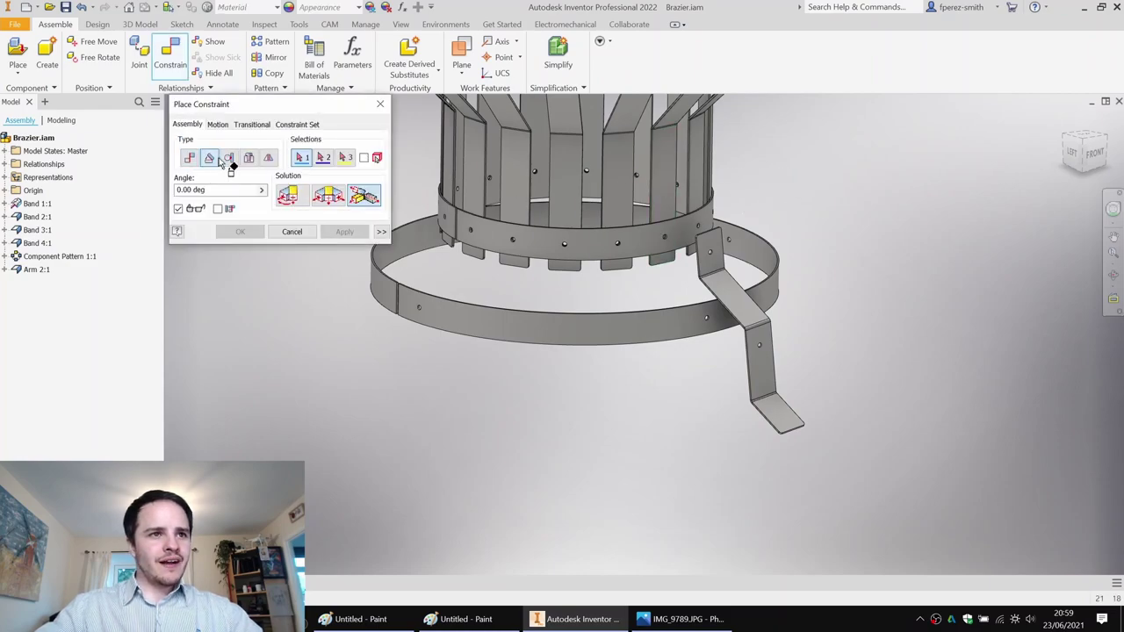
{"action": "scroll", "coordinate": [747, 290], "scroll_direction": "up", "scroll_amount": 10}
{"action": "left_click", "coordinate": [758, 332]}
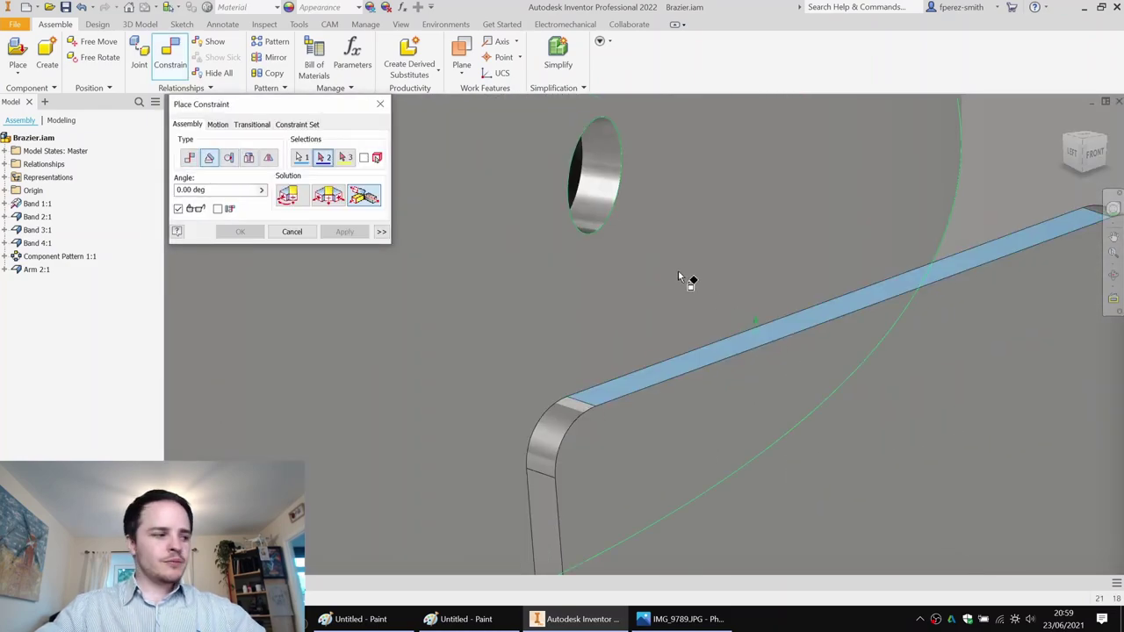
{"action": "scroll", "coordinate": [615, 264], "scroll_direction": "down", "scroll_amount": 5}
{"action": "scroll", "coordinate": [518, 274], "scroll_direction": "up", "scroll_amount": 5}
{"action": "left_click", "coordinate": [511, 267]}
{"action": "scroll", "coordinate": [512, 267], "scroll_direction": "down", "scroll_amount": 5}
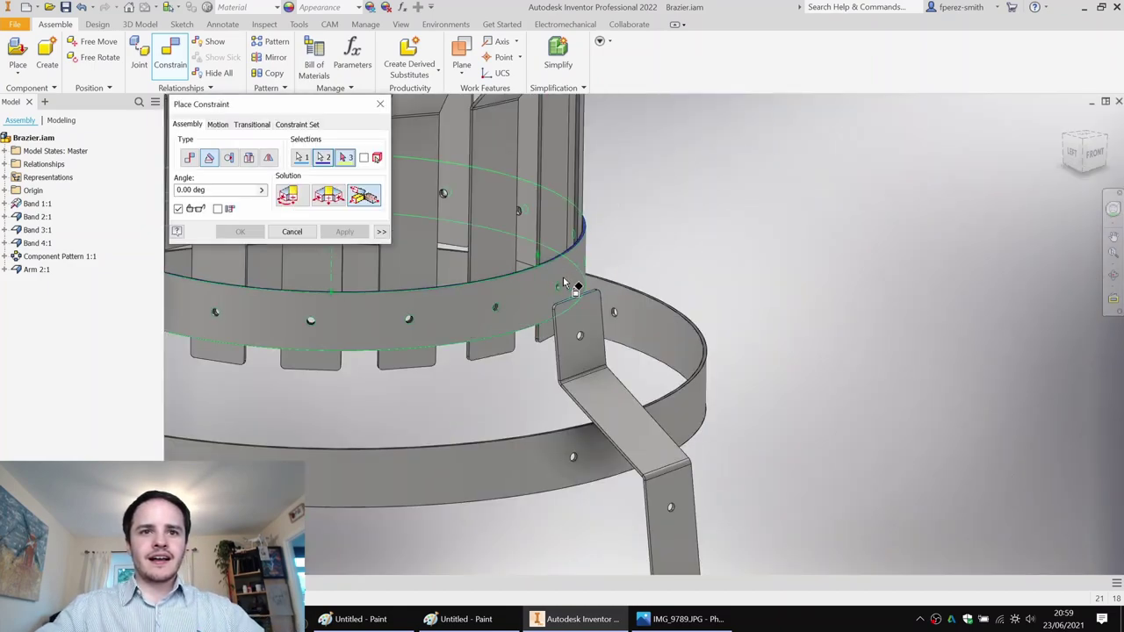
{"action": "left_click", "coordinate": [287, 196]}
{"action": "left_click", "coordinate": [345, 235]}
Mate the axis of Arm 2's lower hole with a hole in the loose lowest band, using the opposed solution and 0 mm offset.
{"action": "scroll", "coordinate": [626, 275], "scroll_direction": "down", "scroll_amount": 1}
{"action": "middle_click_drag", "start_coordinate": [626, 275], "coordinate": [567, 94]}
{"action": "key", "text": "Escape"}
{"action": "key", "text": "c"}
{"action": "scroll", "coordinate": [588, 299], "scroll_direction": "up", "scroll_amount": 5}
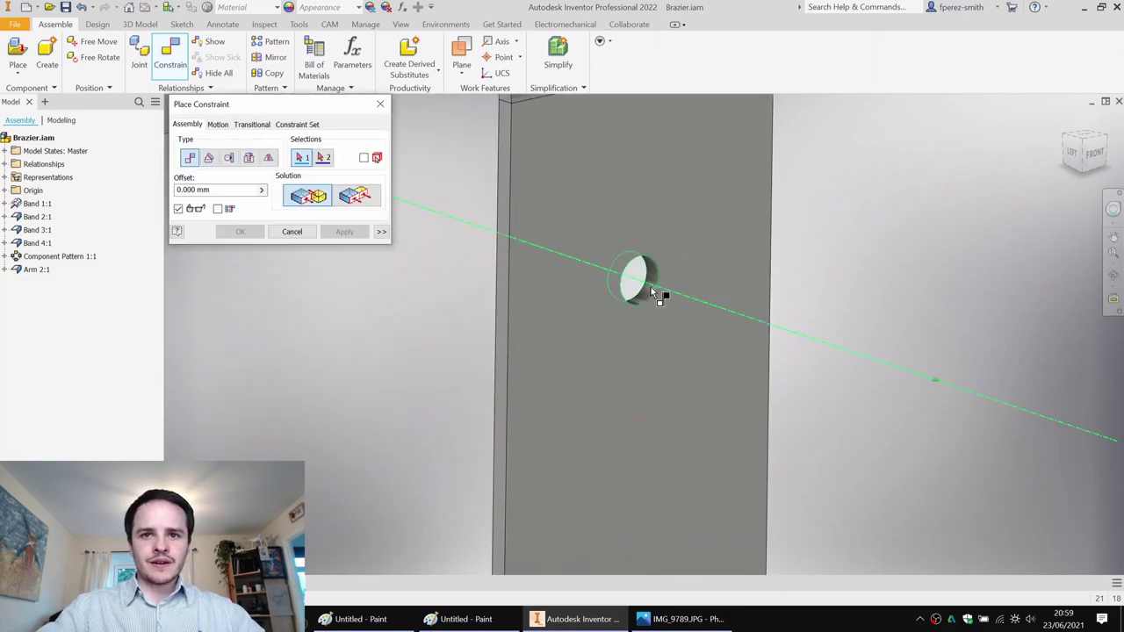
{"action": "left_click", "coordinate": [655, 292]}
{"action": "scroll", "coordinate": [527, 263], "scroll_direction": "down", "scroll_amount": 3}
{"action": "scroll", "coordinate": [542, 281], "scroll_direction": "up", "scroll_amount": 5}
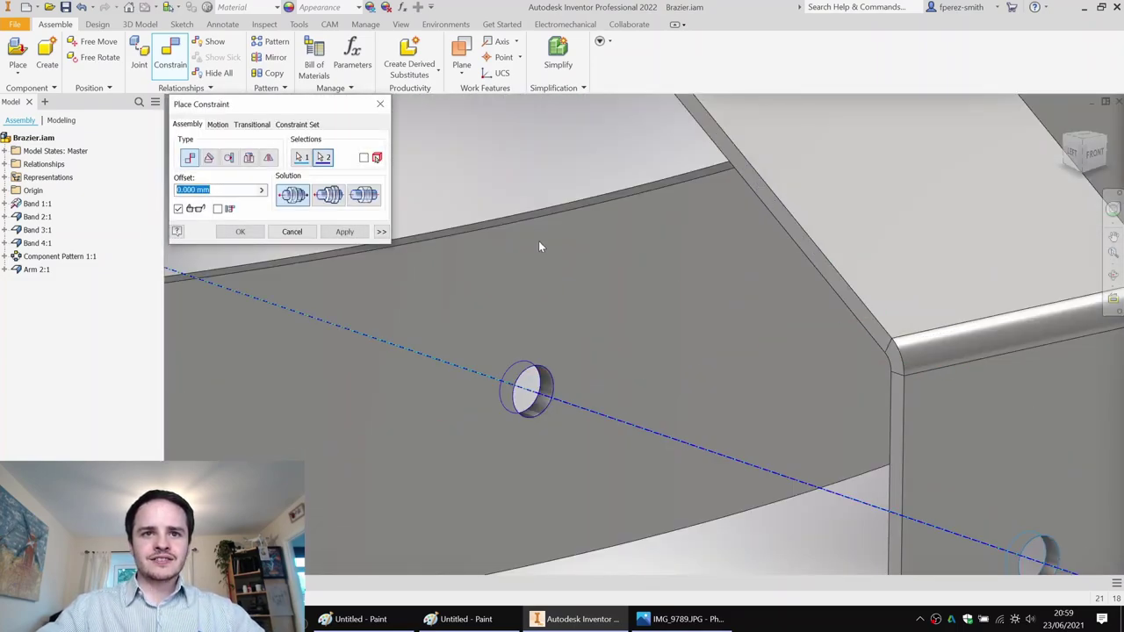
{"action": "scroll", "coordinate": [539, 243], "scroll_direction": "down", "scroll_amount": 5}
{"action": "left_click", "coordinate": [344, 231]}
{"action": "key", "text": "Escape"}
Apply an outside tangent constraint with 0 mm offset between Arm 2's upper inner face and the outer face of the basket's bottom band.
{"action": "key", "text": "c"}
{"action": "middle_click_drag", "start_coordinate": [555, 202], "coordinate": [645, 227], "text": "shift"}
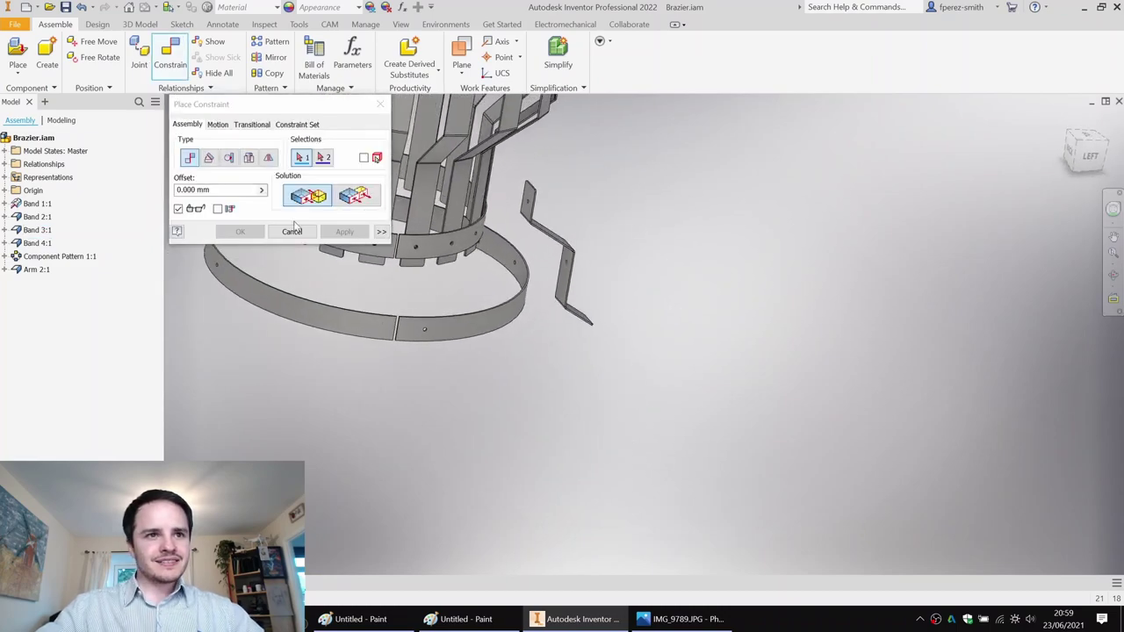
{"action": "left_click", "coordinate": [229, 157]}
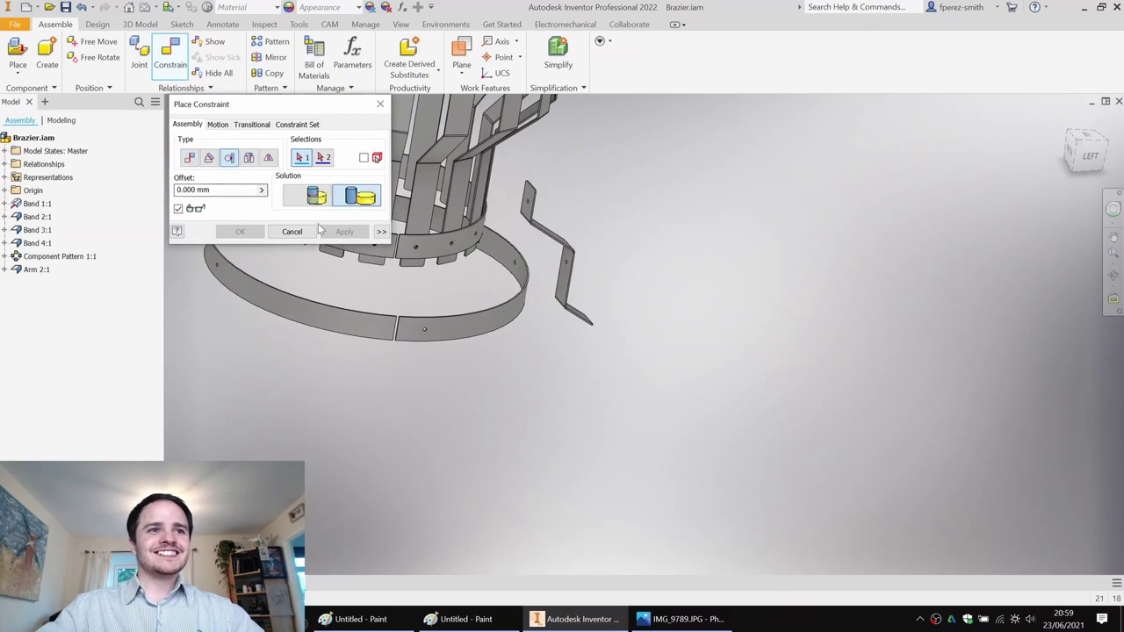
{"action": "scroll", "coordinate": [527, 193], "scroll_direction": "up", "scroll_amount": 4}
{"action": "left_click", "coordinate": [527, 192]}
{"action": "scroll", "coordinate": [500, 196], "scroll_direction": "down", "scroll_amount": 5}
{"action": "middle_click_drag", "start_coordinate": [518, 208], "coordinate": [472, 210], "text": "shift"}
{"action": "scroll", "coordinate": [472, 210], "scroll_direction": "up", "scroll_amount": 3}
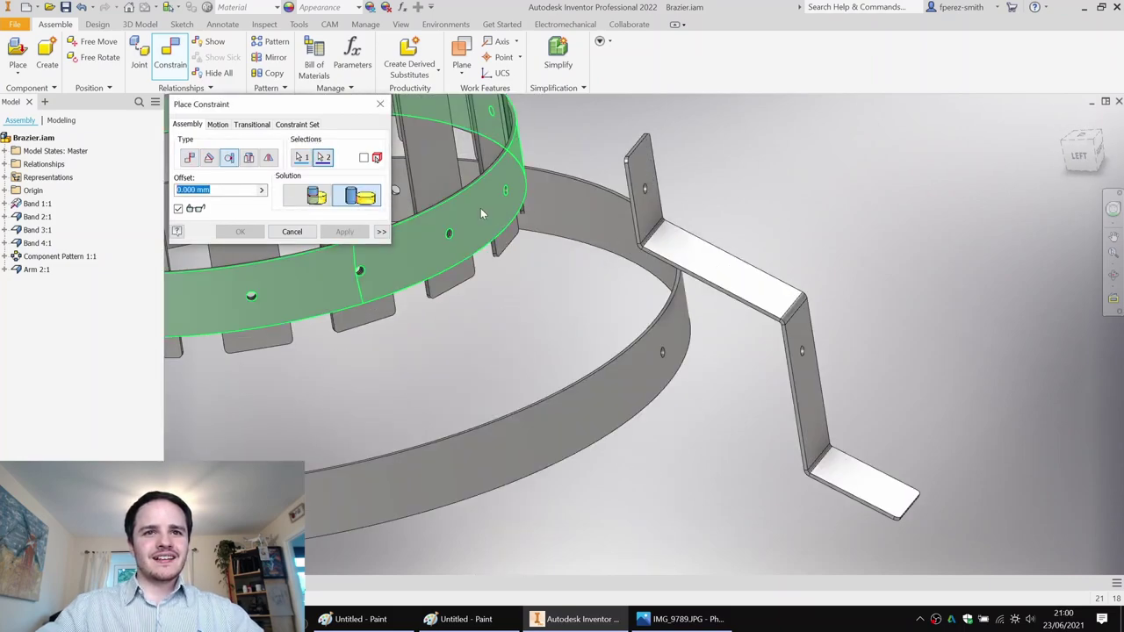
{"action": "left_click", "coordinate": [480, 208]}
{"action": "left_click", "coordinate": [349, 231]}
{"action": "middle_click_drag", "start_coordinate": [536, 207], "coordinate": [450, 218], "text": "shift"}
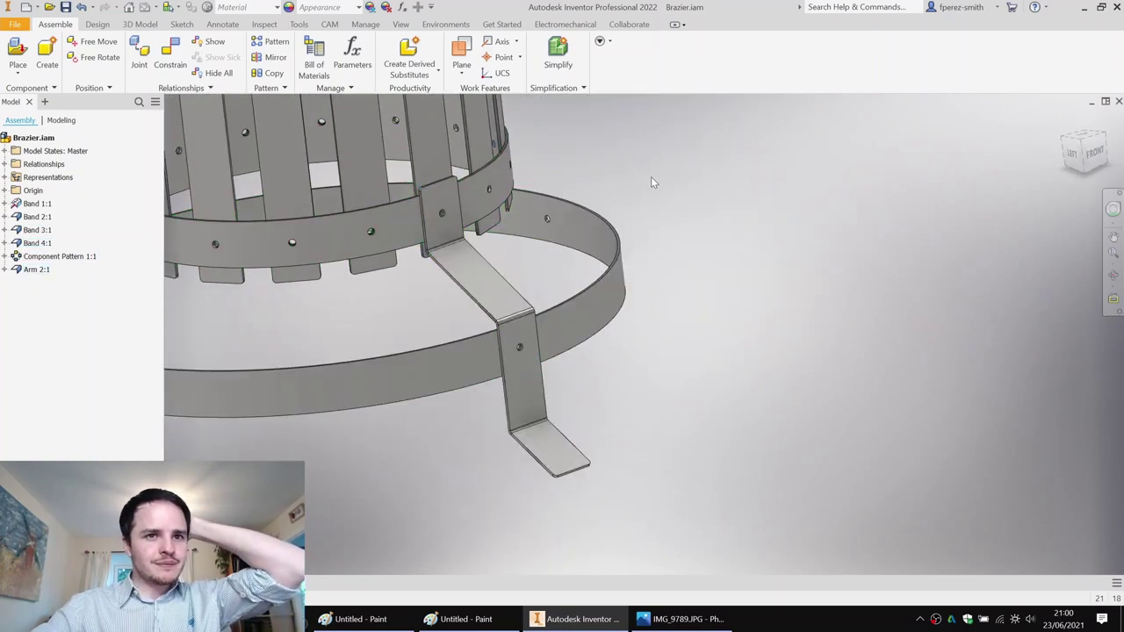
Create a circular component pattern of Arm 2 around the lowest band's axis with 4 instances at 90 degrees.
{"action": "scroll", "coordinate": [396, 292], "scroll_direction": "down", "scroll_amount": 1}
{"action": "scroll", "coordinate": [365, 187], "scroll_direction": "up", "scroll_amount": 3}
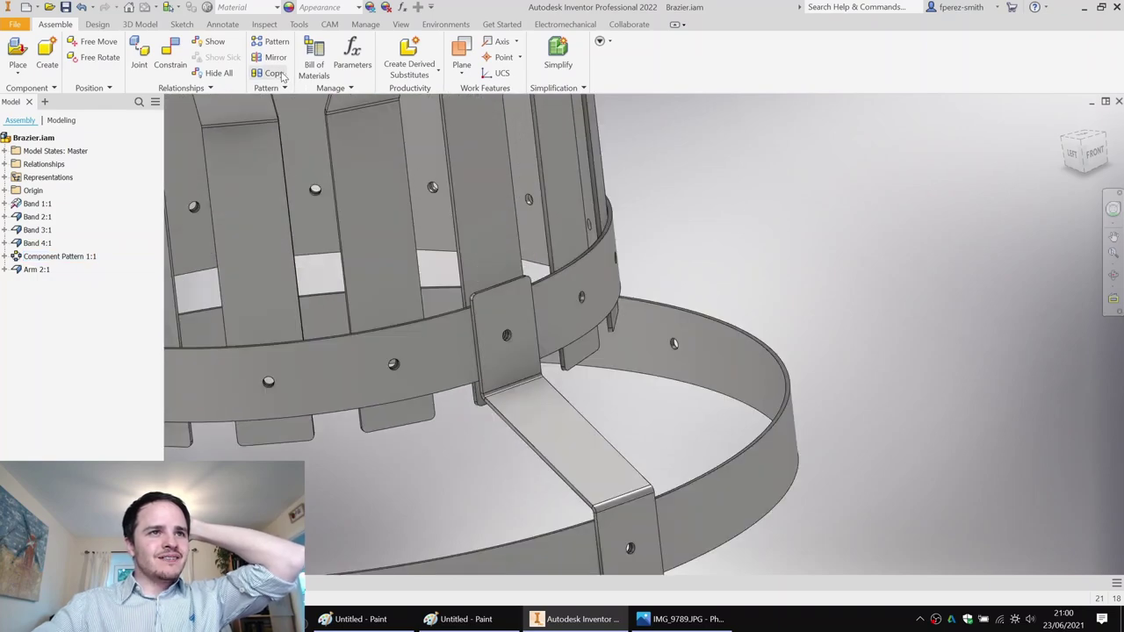
{"action": "left_click", "coordinate": [275, 44]}
{"action": "scroll", "coordinate": [523, 318], "scroll_direction": "up", "scroll_amount": 3}
{"action": "scroll", "coordinate": [523, 317], "scroll_direction": "down", "scroll_amount": 2}
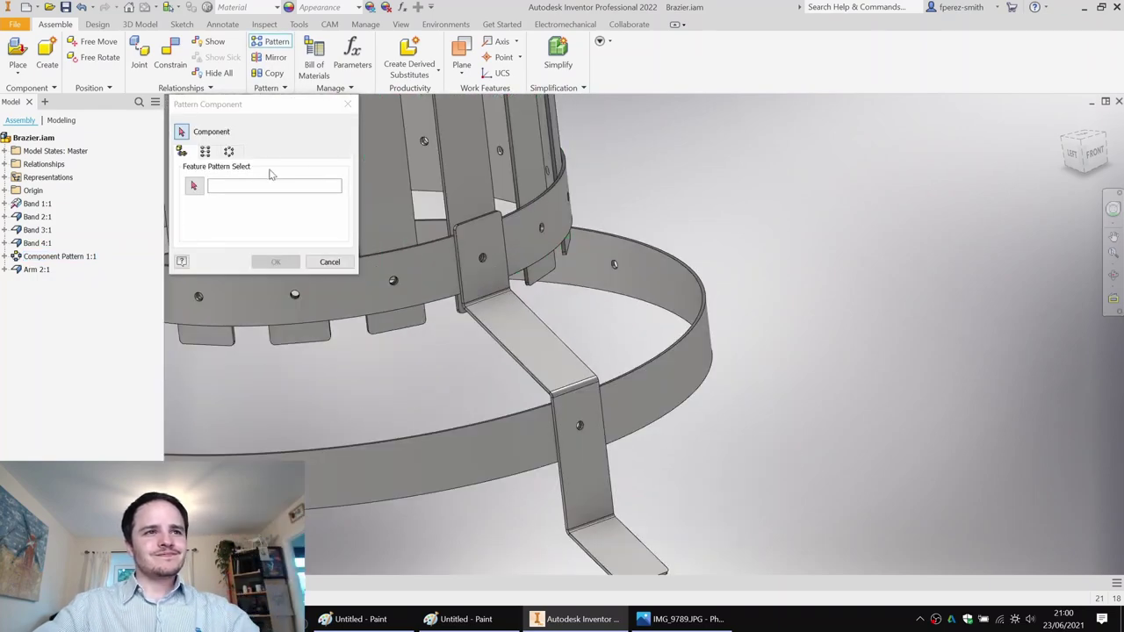
{"action": "left_click", "coordinate": [522, 317]}
{"action": "left_click", "coordinate": [232, 153]}
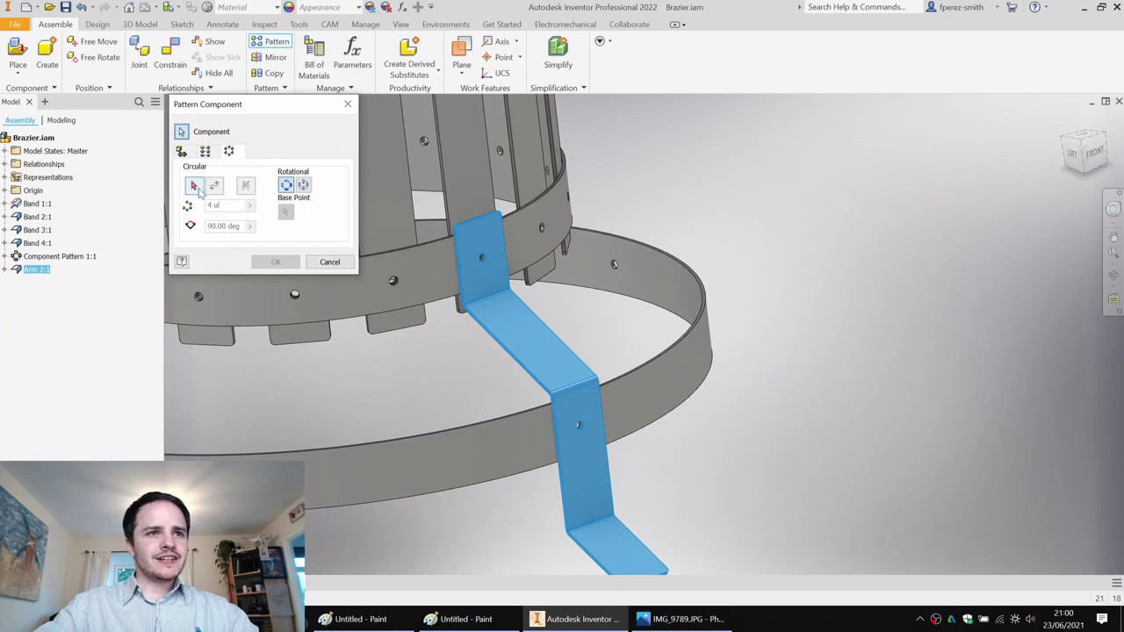
{"action": "left_click", "coordinate": [474, 453]}
{"action": "scroll", "coordinate": [465, 387], "scroll_direction": "up", "scroll_amount": 4}
{"action": "middle_click_drag", "start_coordinate": [376, 380], "coordinate": [444, 338]}
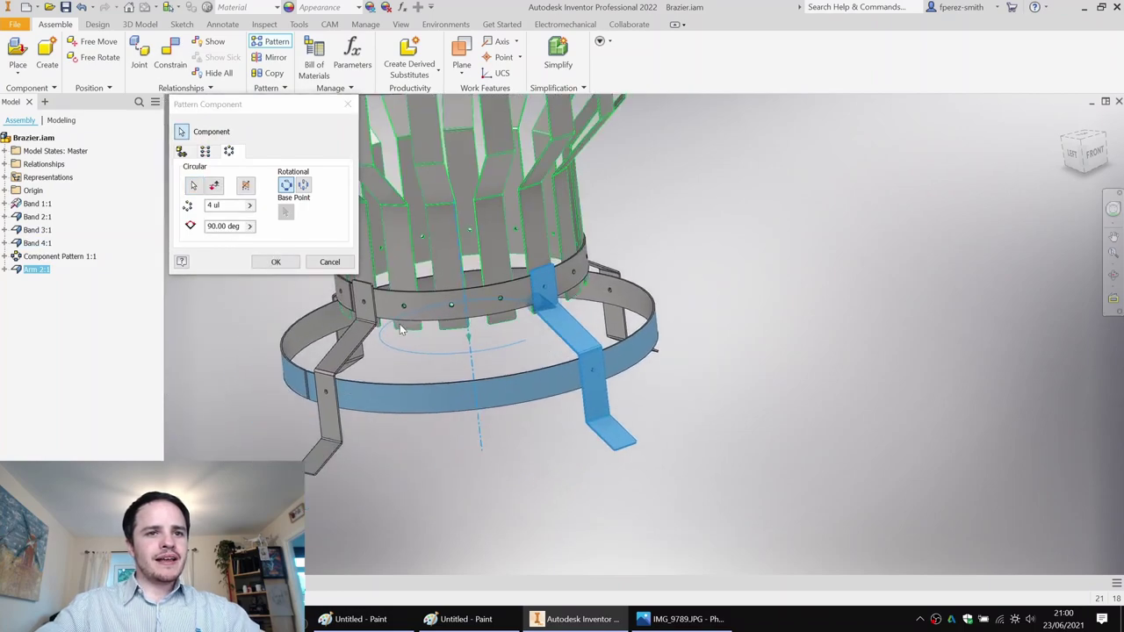
{"action": "left_click", "coordinate": [227, 207]}
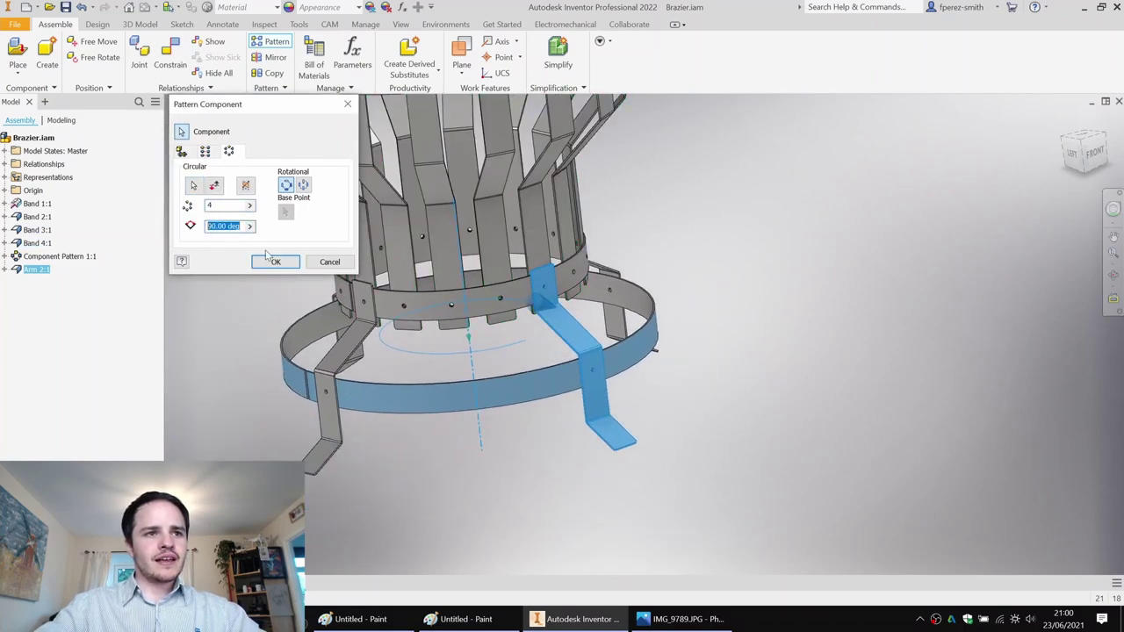
{"action": "left_click", "coordinate": [282, 264]}
Examine the tray and grate bars in the finished Brazier Assembly.iam, and return to Brazier.iam.
{"action": "middle_click_drag", "start_coordinate": [427, 249], "coordinate": [553, 233], "text": "shift"}
{"action": "middle_click_drag", "start_coordinate": [482, 298], "coordinate": [534, 290]}
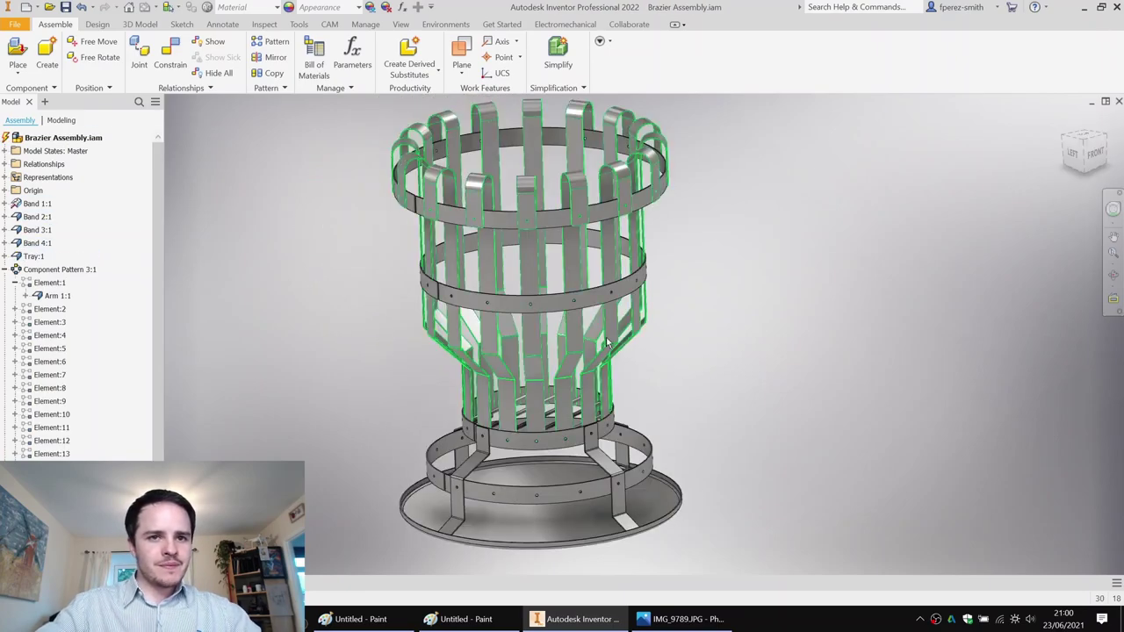
{"action": "middle_click_drag", "start_coordinate": [673, 334], "coordinate": [553, 318], "text": "shift"}
{"action": "left_click", "coordinate": [480, 369]}
{"action": "middle_click_drag", "start_coordinate": [481, 370], "coordinate": [522, 285], "text": "shift"}
{"action": "middle_click_drag", "start_coordinate": [438, 212], "coordinate": [438, 251]}
{"action": "scroll", "coordinate": [438, 251], "scroll_direction": "down", "scroll_amount": 6}
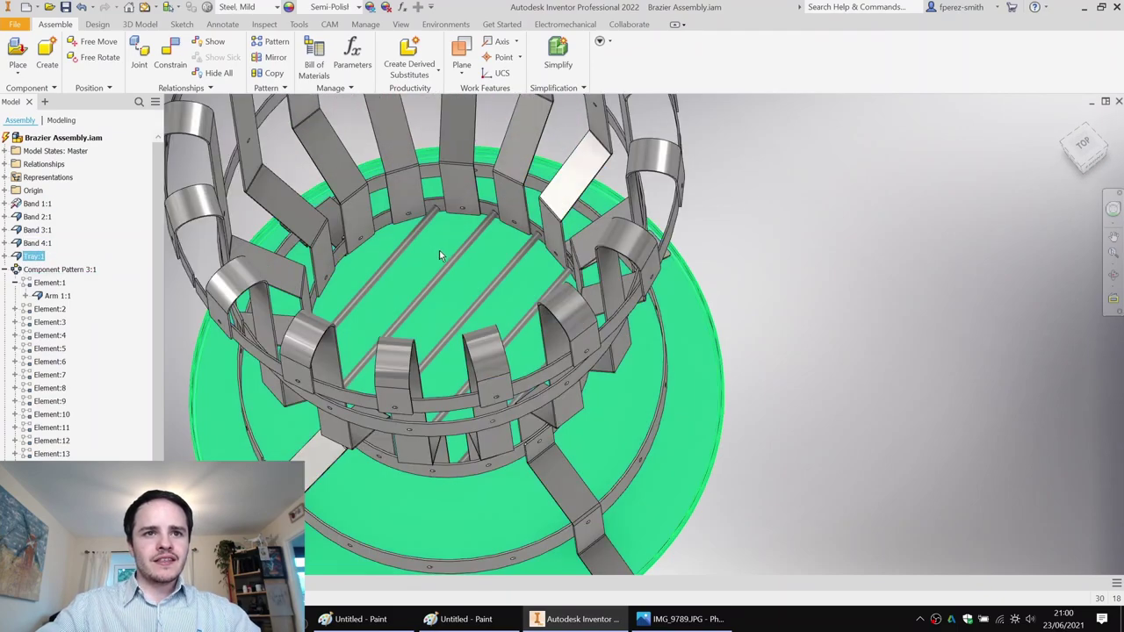
{"action": "left_click", "coordinate": [545, 288]}
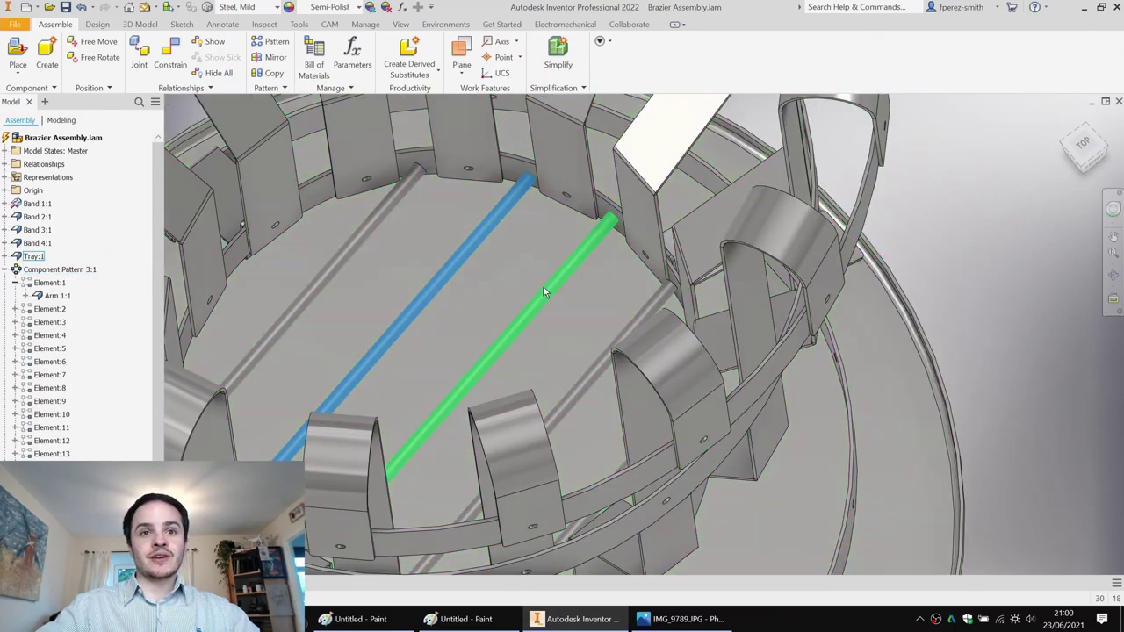
{"action": "middle_click_drag", "start_coordinate": [530, 291], "coordinate": [506, 282], "text": "shift"}
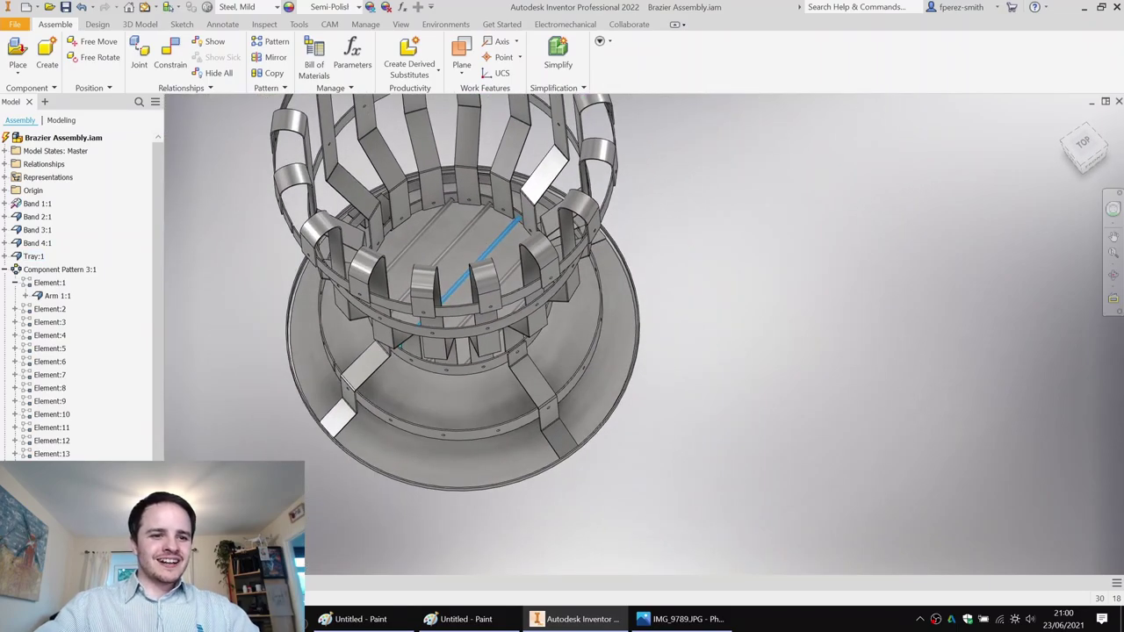
{"action": "middle_click_drag", "start_coordinate": [705, 323], "coordinate": [708, 304], "text": "shift"}
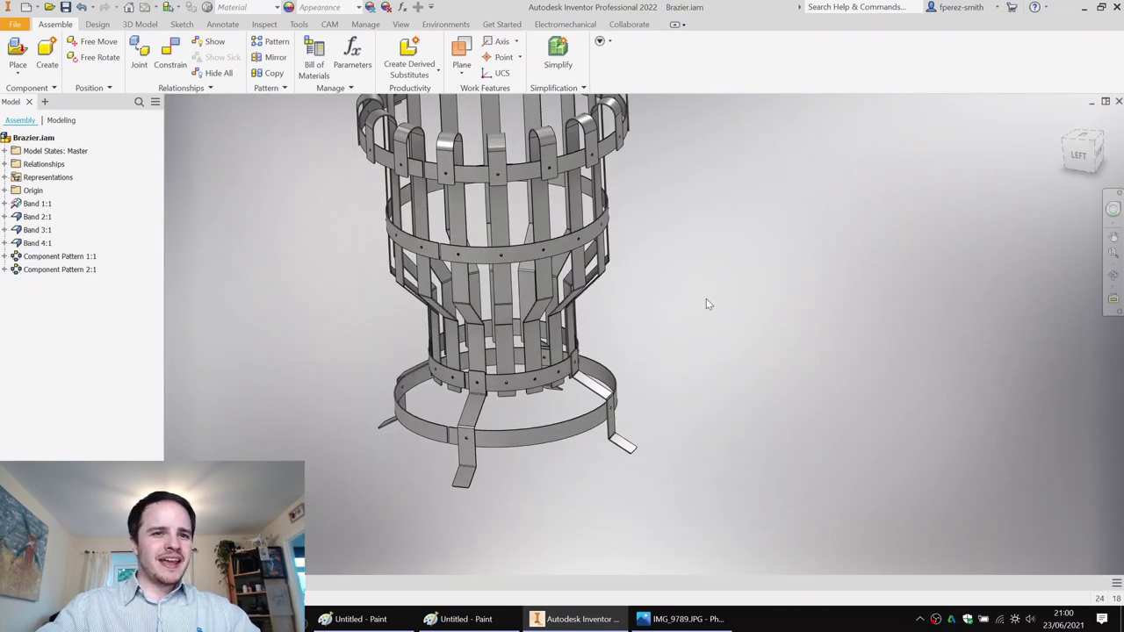
Create a new metric part from the Standard (mm).ipt template and start a 2D sketch on the front plane.
{"action": "left_click", "coordinate": [15, 24]}
{"action": "left_click", "coordinate": [26, 77]}
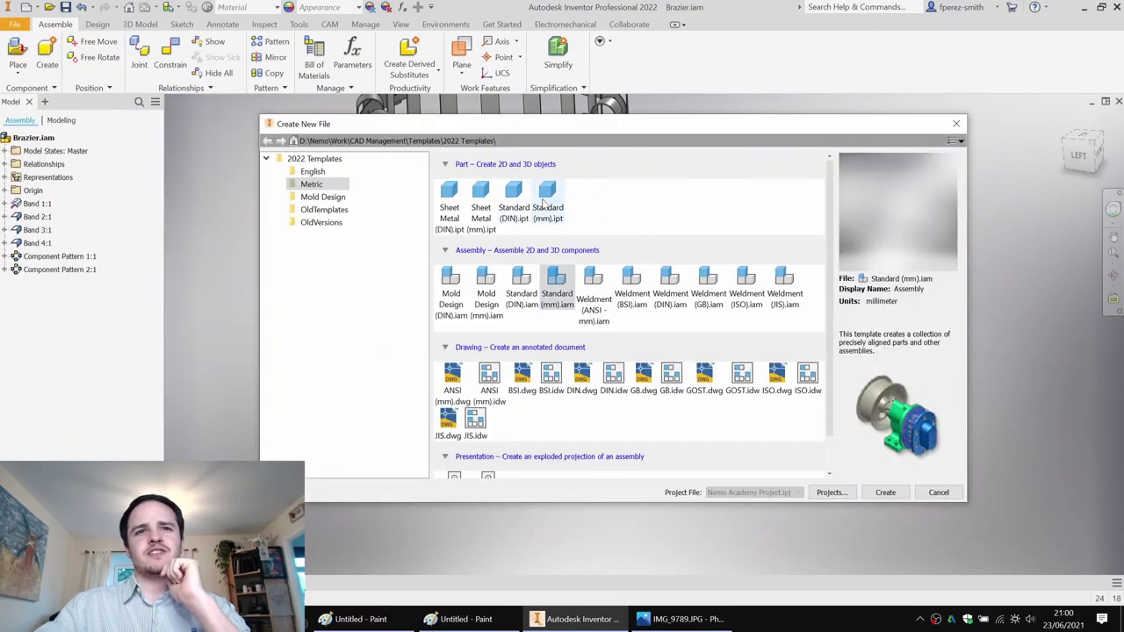
{"action": "key", "text": "Escape"}
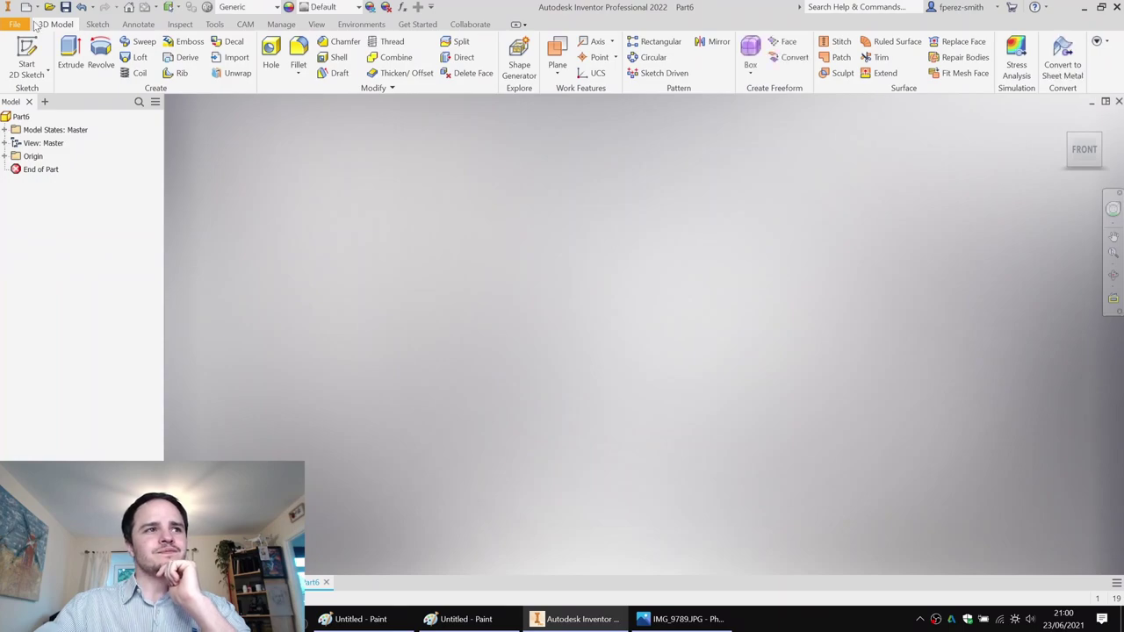
{"action": "key", "text": "s"}
{"action": "left_click", "coordinate": [592, 203]}
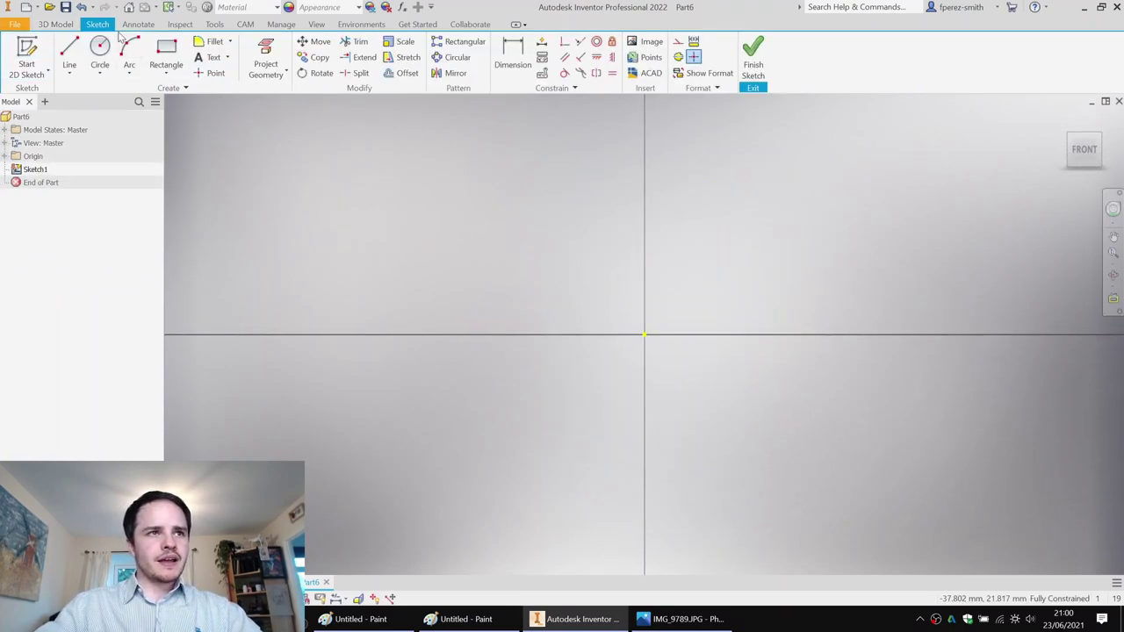
Sketch a horizontal line from the origin toward negative X and dimension its length to 202.5 mm.
{"action": "left_click", "coordinate": [77, 51]}
{"action": "left_click", "coordinate": [645, 334]}
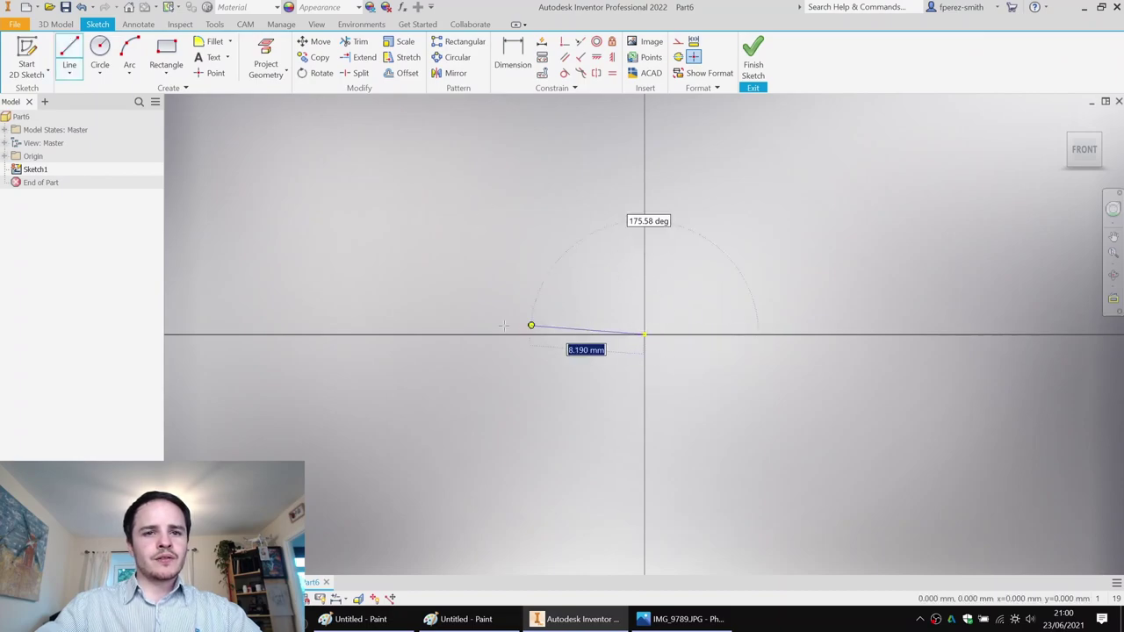
{"action": "left_click", "coordinate": [391, 334]}
{"action": "key", "text": "d"}
{"action": "left_click", "coordinate": [470, 334]}
{"action": "left_click", "coordinate": [473, 292]}
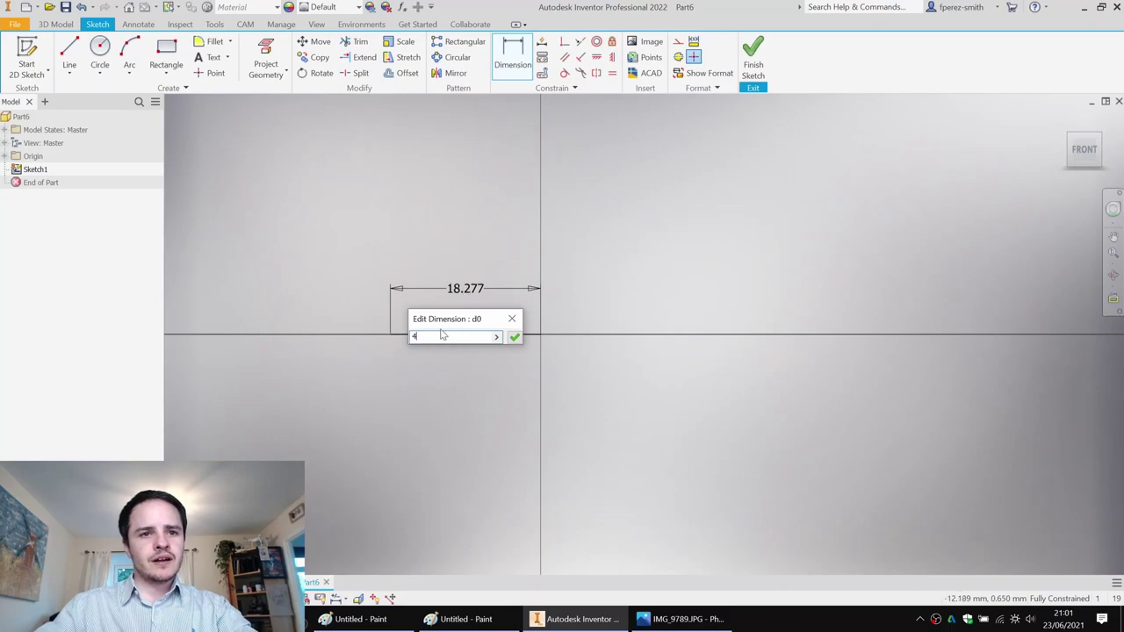
{"action": "type", "text": "2020"}
{"action": "key", "text": "Return"}
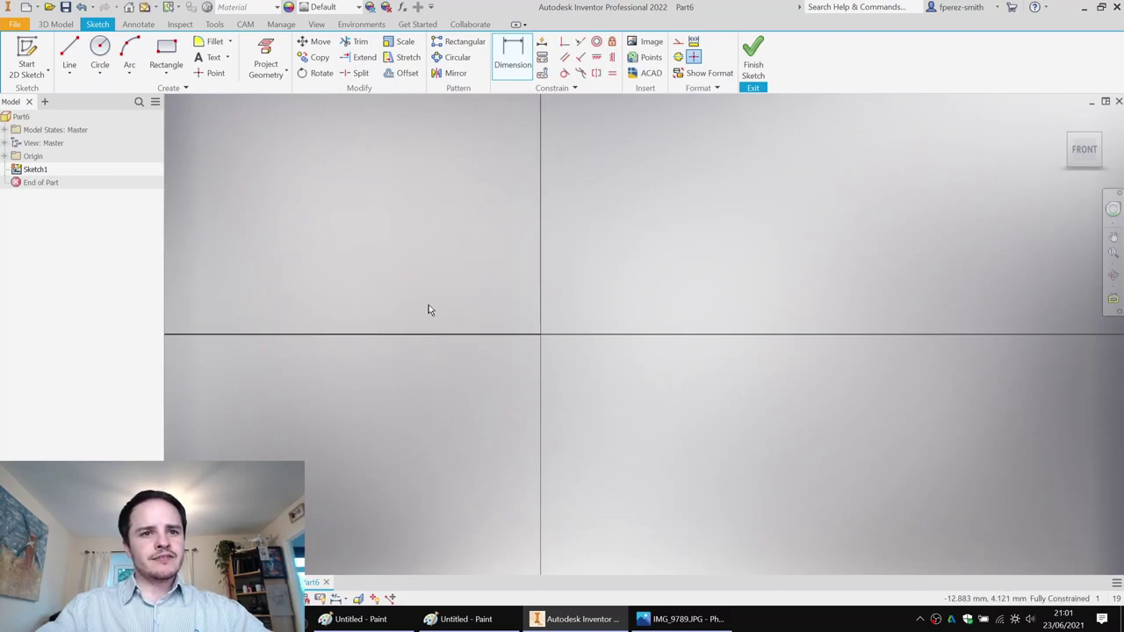
Close the Dimension command and convert the horizontal line to construction geometry.
{"action": "right_click", "coordinate": [349, 382]}
{"action": "left_click", "coordinate": [427, 315]}
{"action": "right_click", "coordinate": [379, 337]}
{"action": "left_click", "coordinate": [436, 338]}
{"action": "scroll", "coordinate": [476, 358], "scroll_direction": "down", "scroll_amount": 5}
{"action": "middle_click_drag", "start_coordinate": [475, 358], "coordinate": [730, 285]}
{"action": "scroll", "coordinate": [380, 290], "scroll_direction": "down", "scroll_amount": 3}
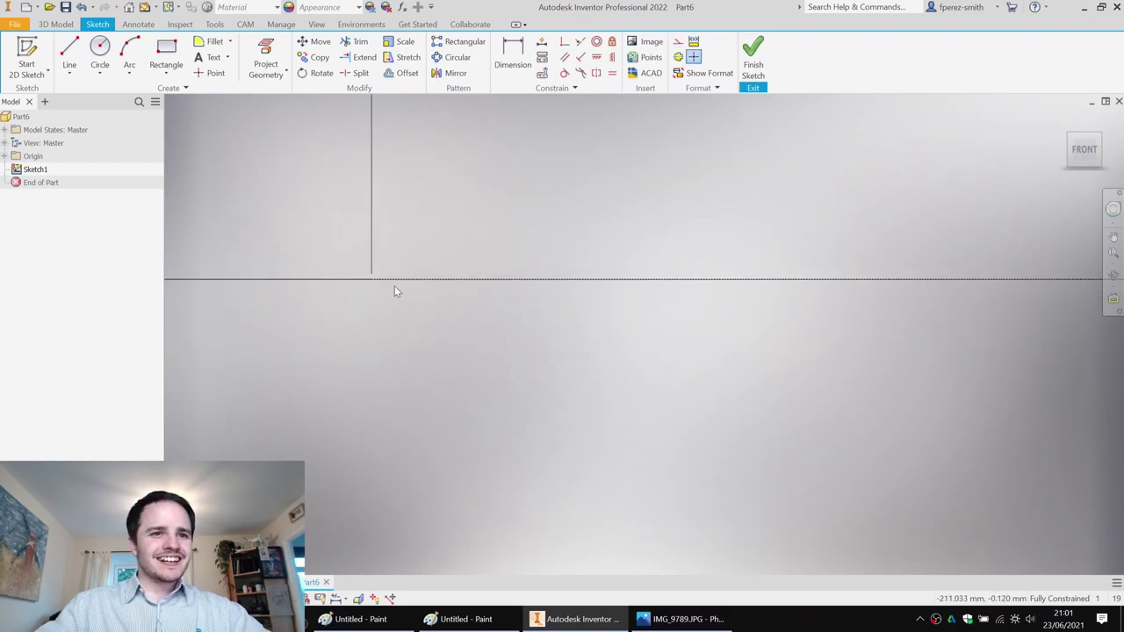
{"action": "scroll", "coordinate": [437, 304], "scroll_direction": "down", "scroll_amount": 1}
Sketch an L-shaped profile from about 2.4 mm above the construction line's outer end, down and across to the vertical axis about 2.1 mm below the origin.
{"action": "left_click", "coordinate": [70, 55]}
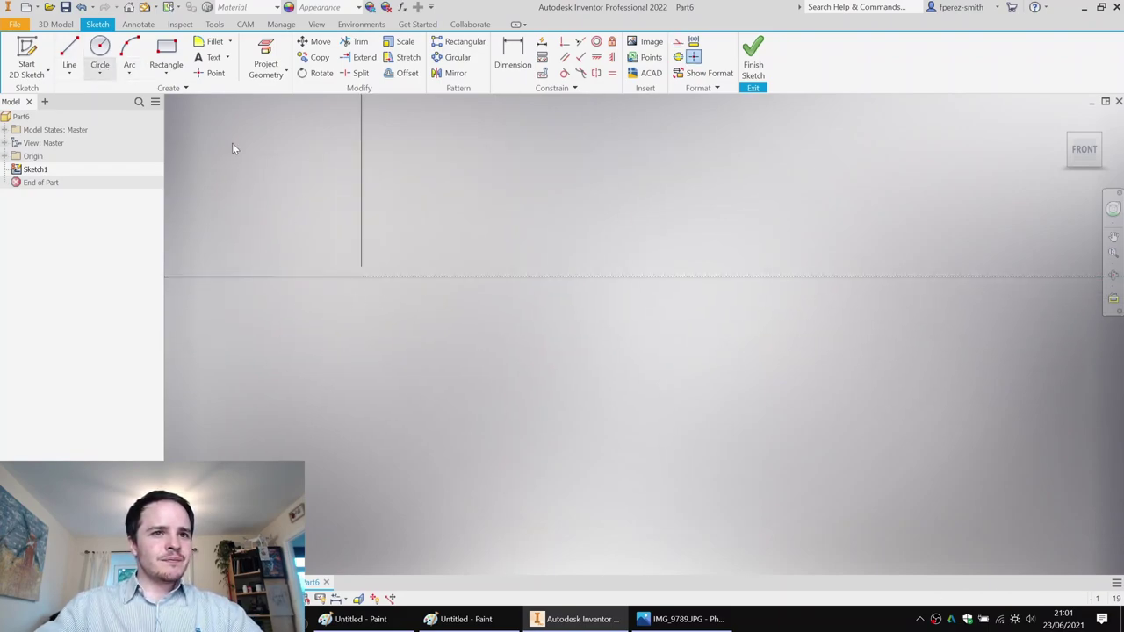
{"action": "left_click", "coordinate": [362, 265]}
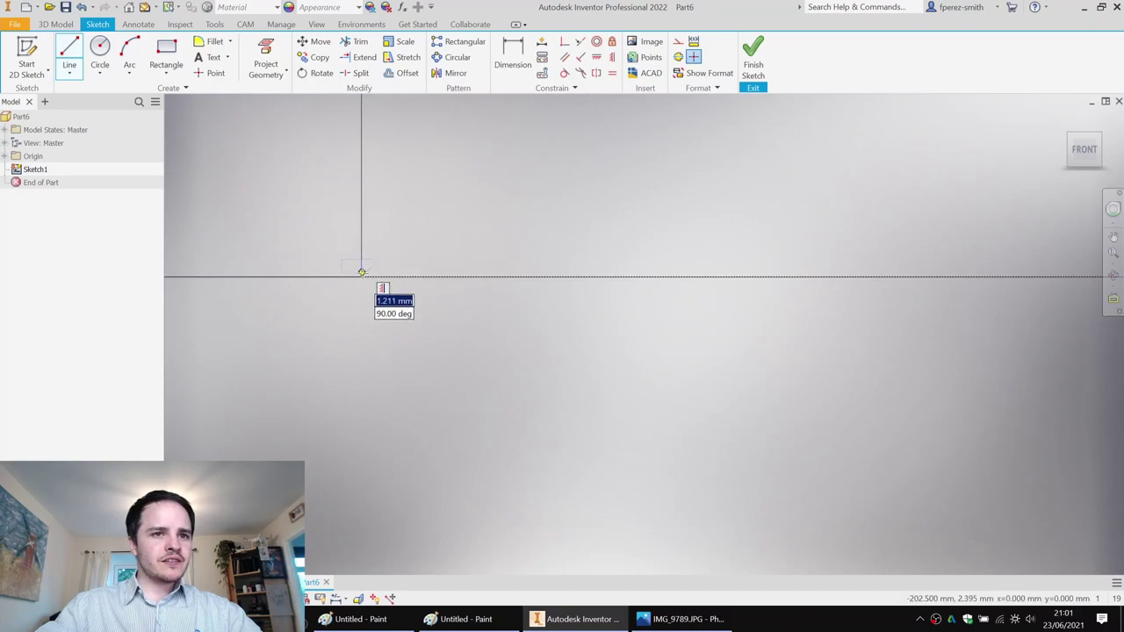
{"action": "middle_click_drag", "start_coordinate": [506, 293], "coordinate": [607, 302]}
{"action": "scroll", "coordinate": [607, 302], "scroll_direction": "down", "scroll_amount": 4}
{"action": "scroll", "coordinate": [691, 299], "scroll_direction": "up", "scroll_amount": 3}
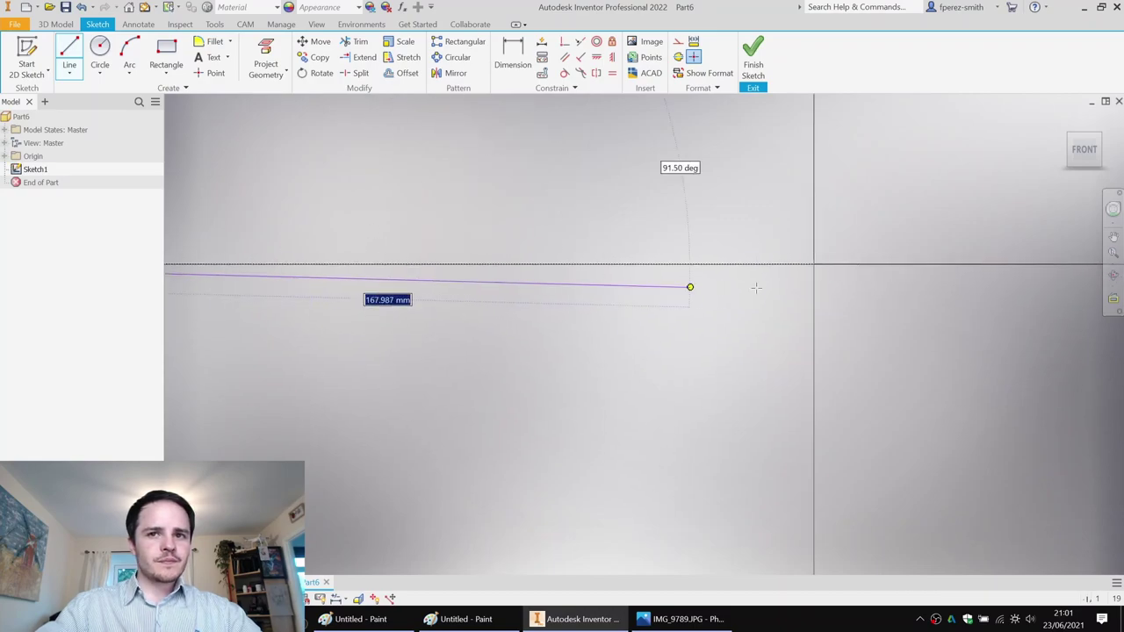
{"action": "left_click", "coordinate": [814, 271]}
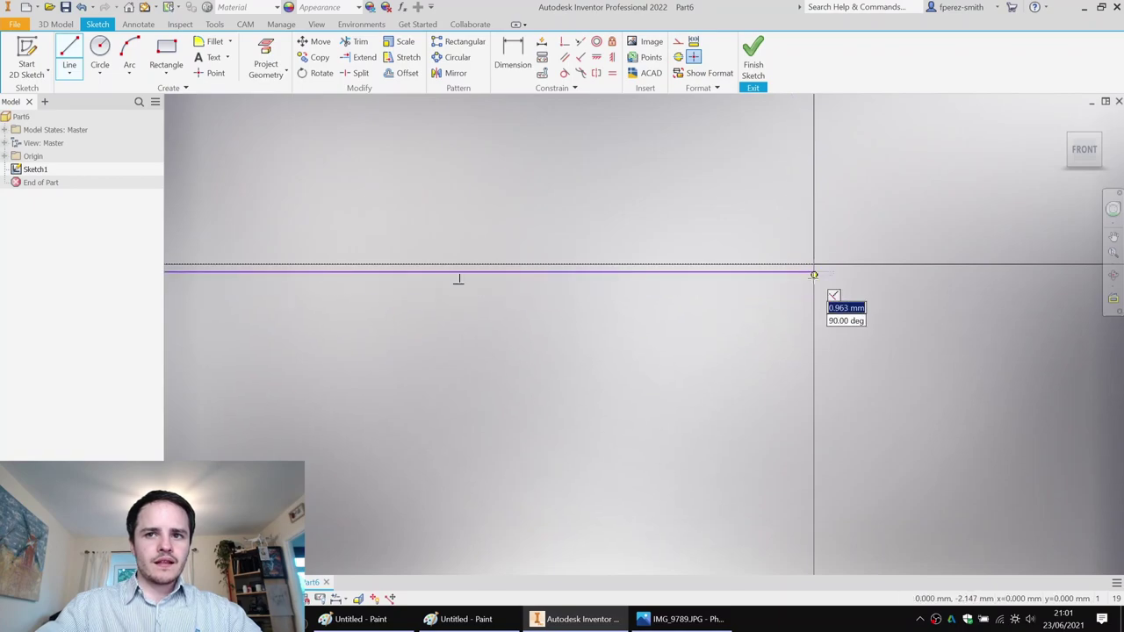
{"action": "key", "text": "Escape"}
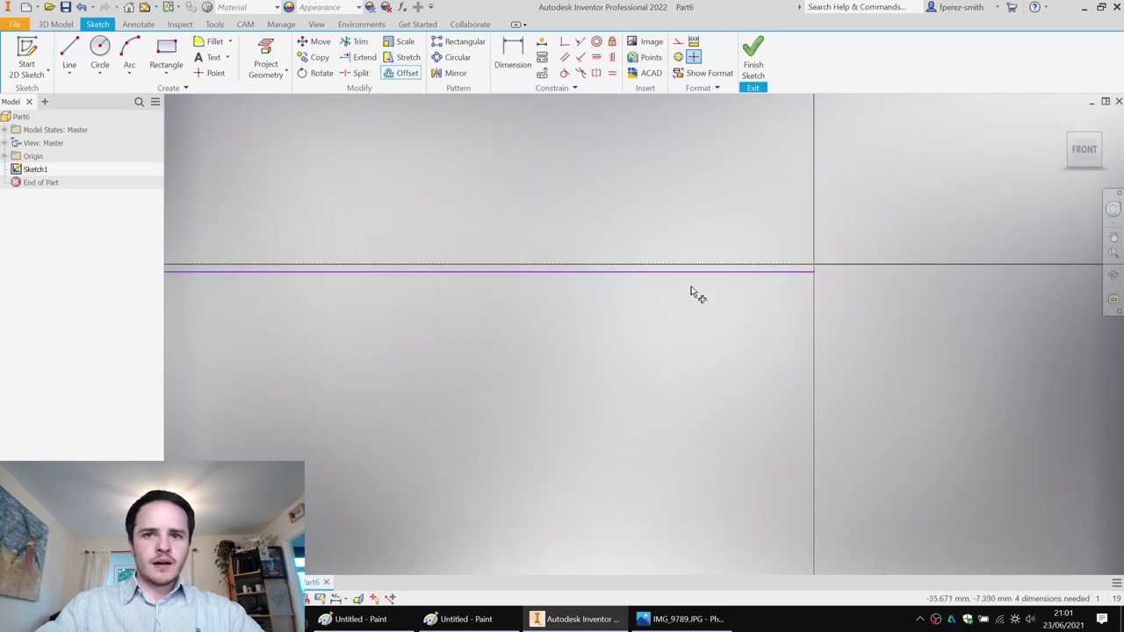
Offset the L-shaped profile outward by about 1.95 mm.
{"action": "scroll", "coordinate": [675, 306], "scroll_direction": "down", "scroll_amount": 5}
{"action": "scroll", "coordinate": [538, 289], "scroll_direction": "up", "scroll_amount": 5}
{"action": "scroll", "coordinate": [415, 314], "scroll_direction": "up", "scroll_amount": 3}
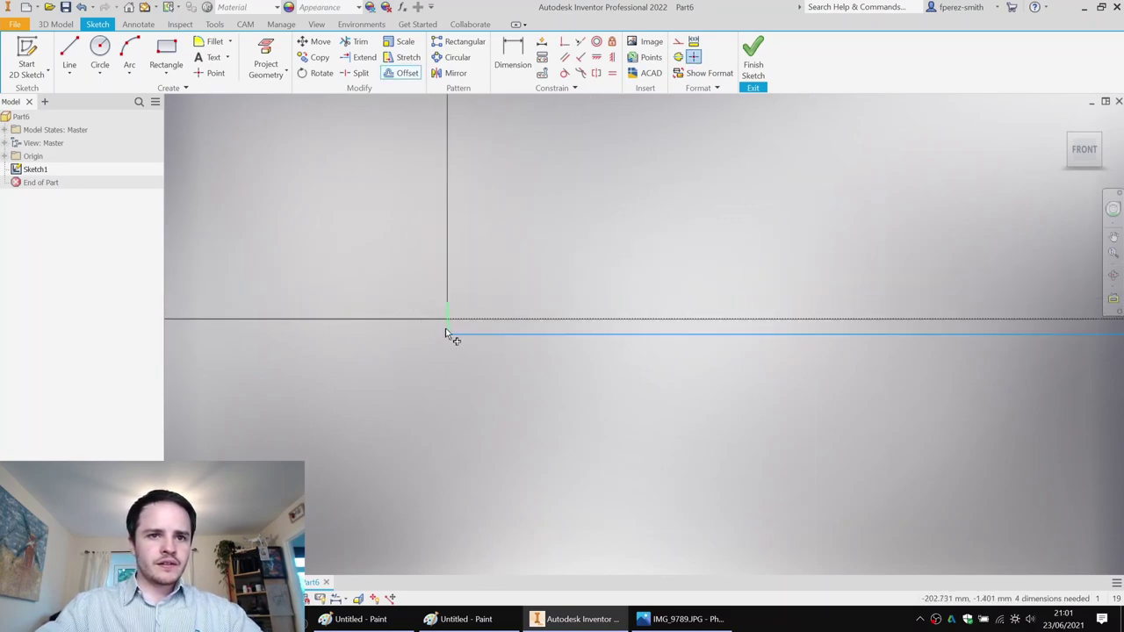
{"action": "right_click", "coordinate": [494, 332]}
{"action": "left_click", "coordinate": [545, 333]}
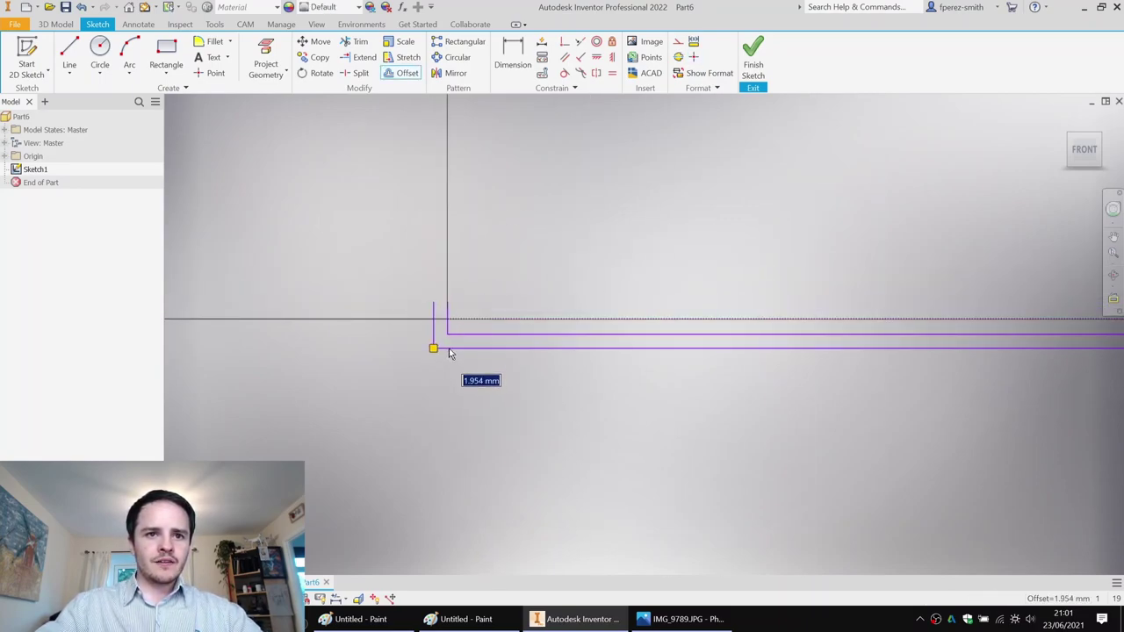
Dimension the spacing between the two vertical walls of the offset L-shaped profile as 1.5 mm.
{"action": "key", "text": "d"}
{"action": "left_click", "coordinate": [434, 303]}
{"action": "left_click", "coordinate": [448, 304]}
{"action": "left_click", "coordinate": [437, 272]}
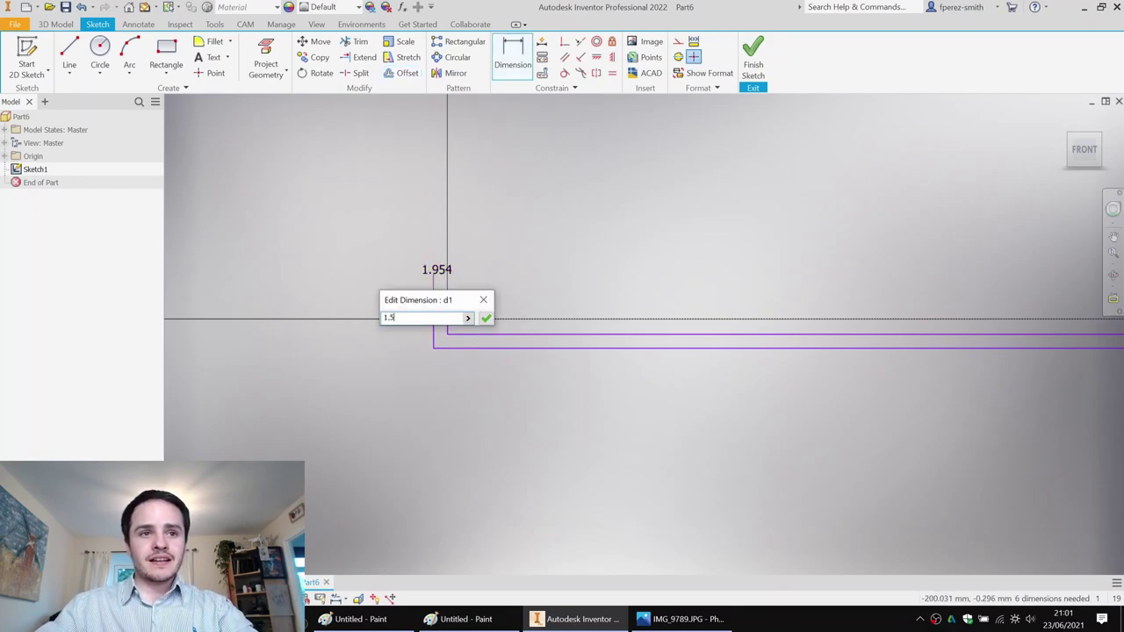
{"action": "type", "text": "1.5"}
{"action": "key", "text": "Return"}
Close both open ends of the L-shaped profile with short lines at the rim and at the central axis.
{"action": "scroll", "coordinate": [360, 281], "scroll_direction": "up", "scroll_amount": 2}
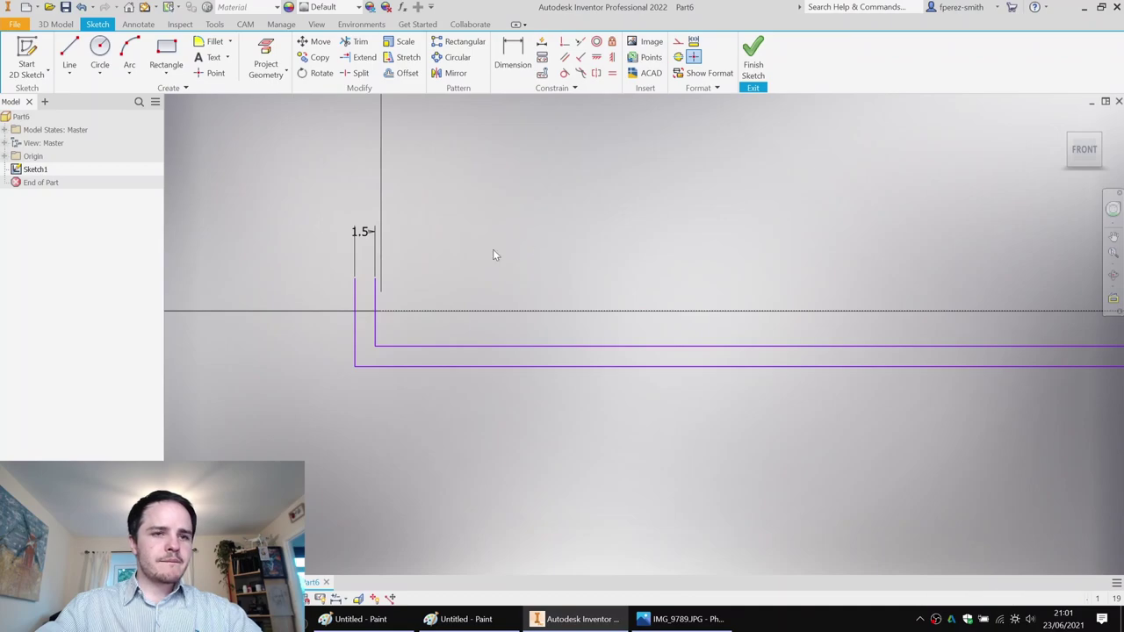
{"action": "left_click", "coordinate": [69, 53]}
{"action": "left_click", "coordinate": [355, 279]}
{"action": "left_click", "coordinate": [375, 280]}
{"action": "scroll", "coordinate": [378, 282], "scroll_direction": "down", "scroll_amount": 3}
{"action": "middle_click_drag", "start_coordinate": [516, 292], "coordinate": [145, 277]}
{"action": "scroll", "coordinate": [818, 279], "scroll_direction": "up", "scroll_amount": 2}
{"action": "left_click", "coordinate": [808, 267]}
{"action": "left_click", "coordinate": [808, 288]}
{"action": "scroll", "coordinate": [553, 284], "scroll_direction": "down", "scroll_amount": 3}
{"action": "key", "text": "Escape"}
Fillet the profile's inner corner with a 1.5 mm radius and its outer corner with a 3 mm radius.
{"action": "middle_click_drag", "start_coordinate": [220, 283], "coordinate": [825, 288]}
{"action": "scroll", "coordinate": [652, 276], "scroll_direction": "up", "scroll_amount": 4}
{"action": "middle_click_drag", "start_coordinate": [472, 299], "coordinate": [472, 262]}
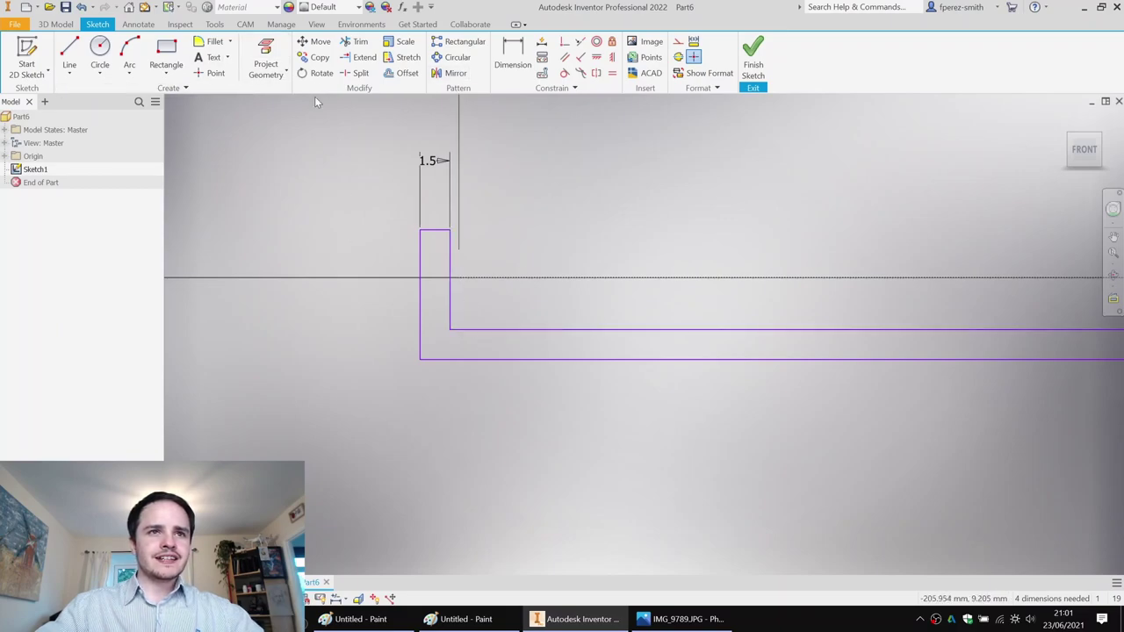
{"action": "left_click", "coordinate": [212, 44]}
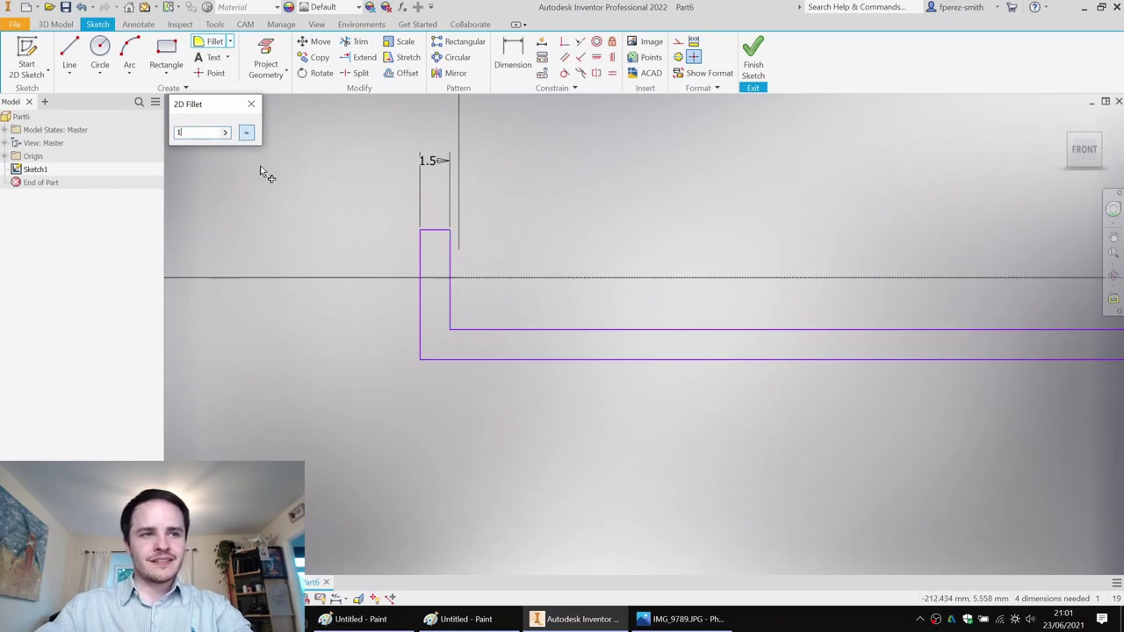
{"action": "left_click", "coordinate": [477, 330]}
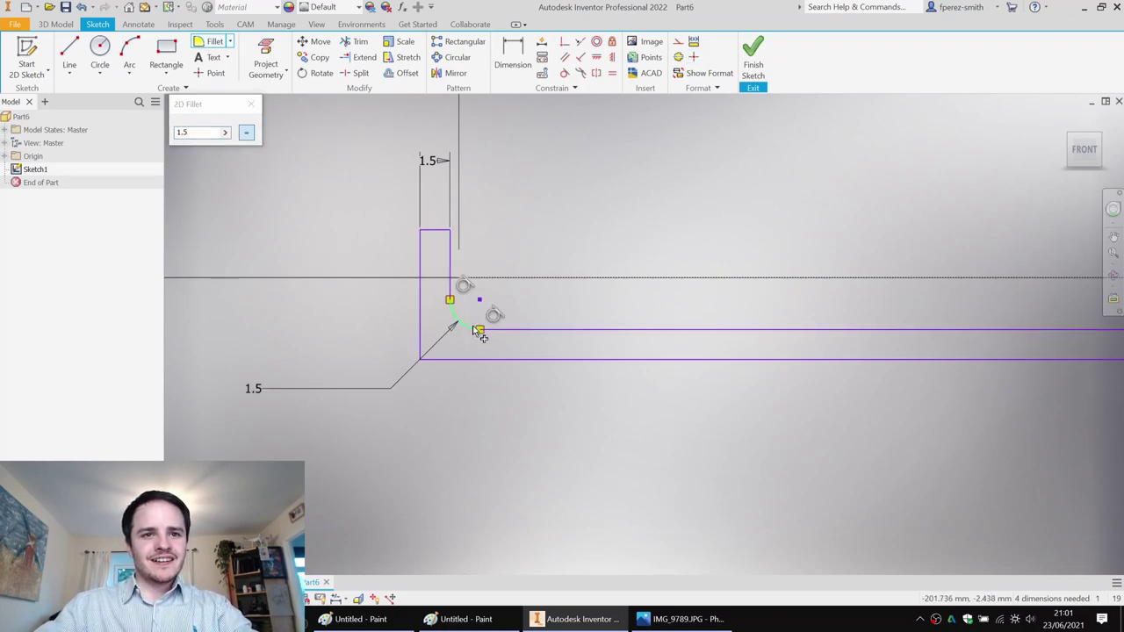
{"action": "left_click", "coordinate": [191, 132]}
{"action": "left_click", "coordinate": [421, 336]}
{"action": "left_click", "coordinate": [452, 360]}
{"action": "scroll", "coordinate": [362, 335], "scroll_direction": "down", "scroll_amount": 5}
{"action": "key", "text": "Escape"}
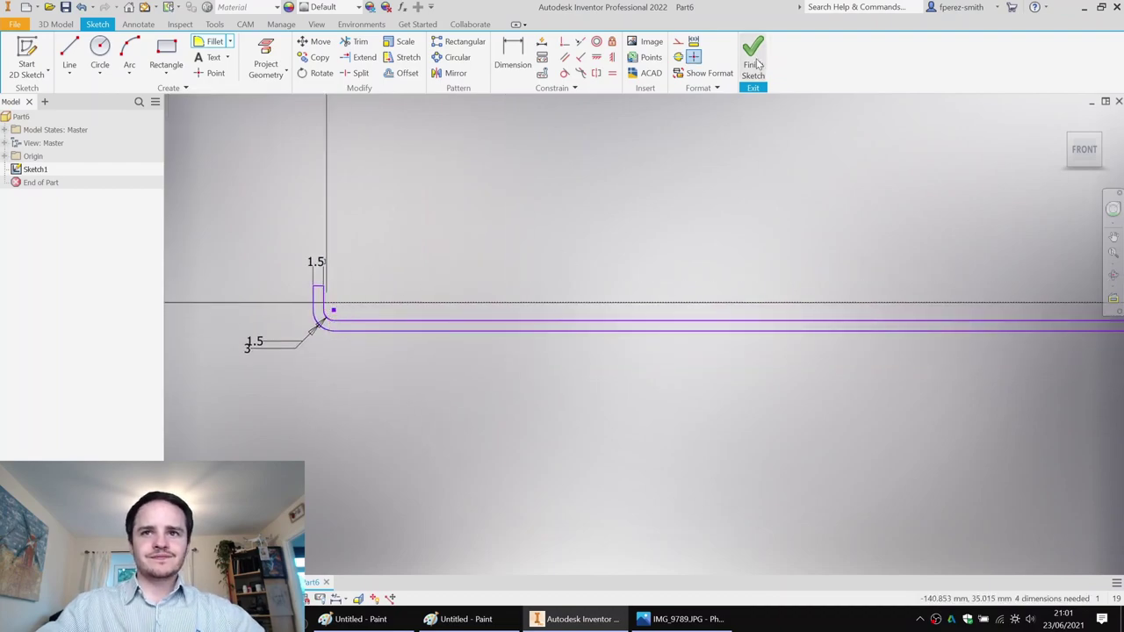
Finish the sketch and revolve the profile 360 degrees about its short end line on the central axis.
{"action": "left_click", "coordinate": [753, 60]}
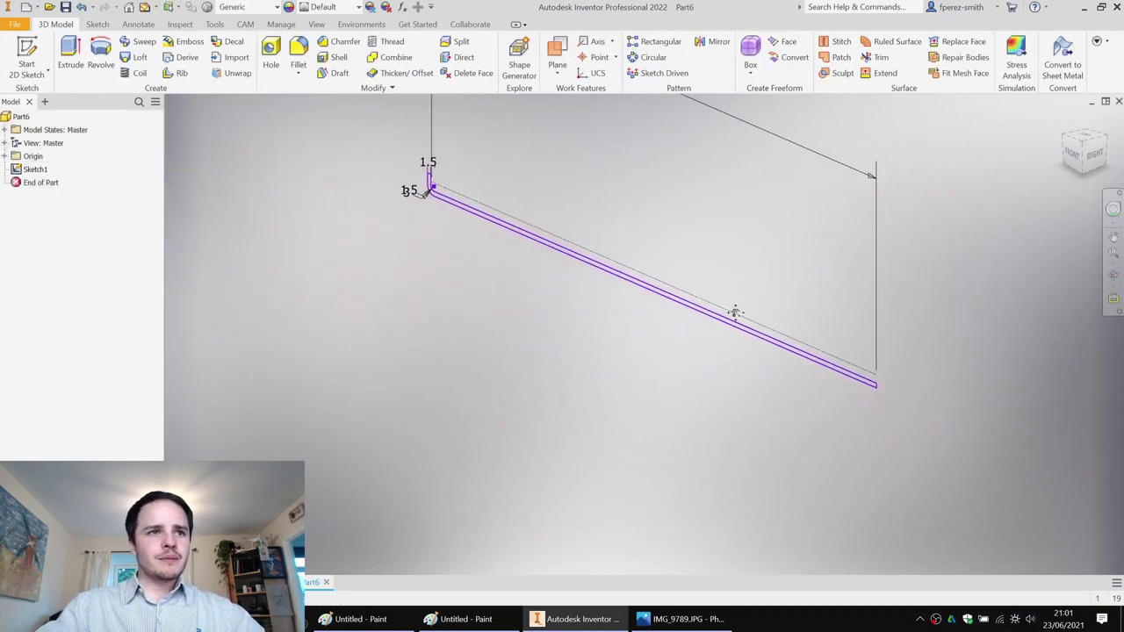
{"action": "scroll", "coordinate": [736, 313], "scroll_direction": "down", "scroll_amount": 1}
{"action": "left_click", "coordinate": [109, 50]}
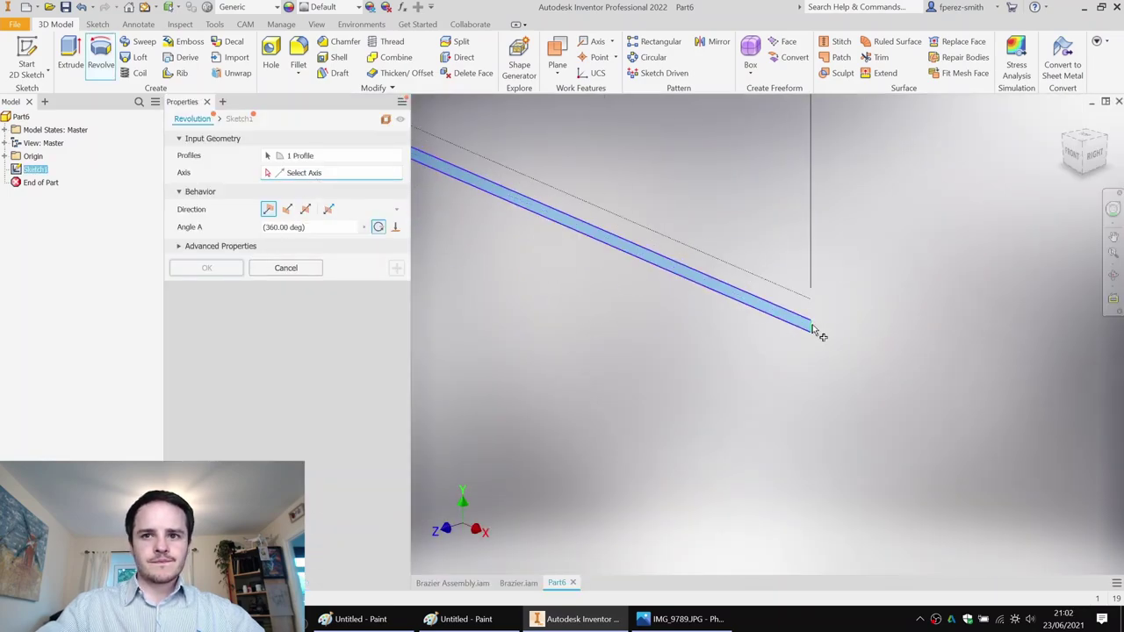
{"action": "left_click", "coordinate": [813, 329]}
{"action": "scroll", "coordinate": [673, 312], "scroll_direction": "down", "scroll_amount": 8}
{"action": "key", "text": "Return"}
{"action": "middle_click_drag", "start_coordinate": [482, 274], "coordinate": [455, 227], "text": "shift"}
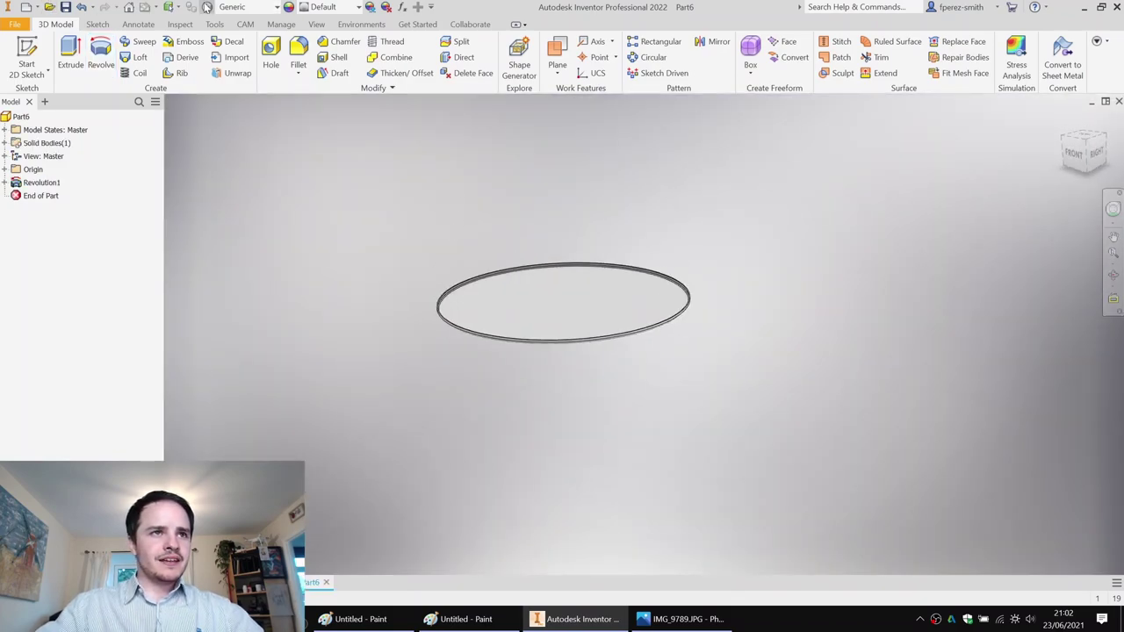
Assign the Steel, Mild material to the part and save it as Ash Pan.
{"action": "left_click", "coordinate": [230, 7]}
{"action": "scroll", "coordinate": [299, 378], "scroll_direction": "down", "scroll_amount": 10}
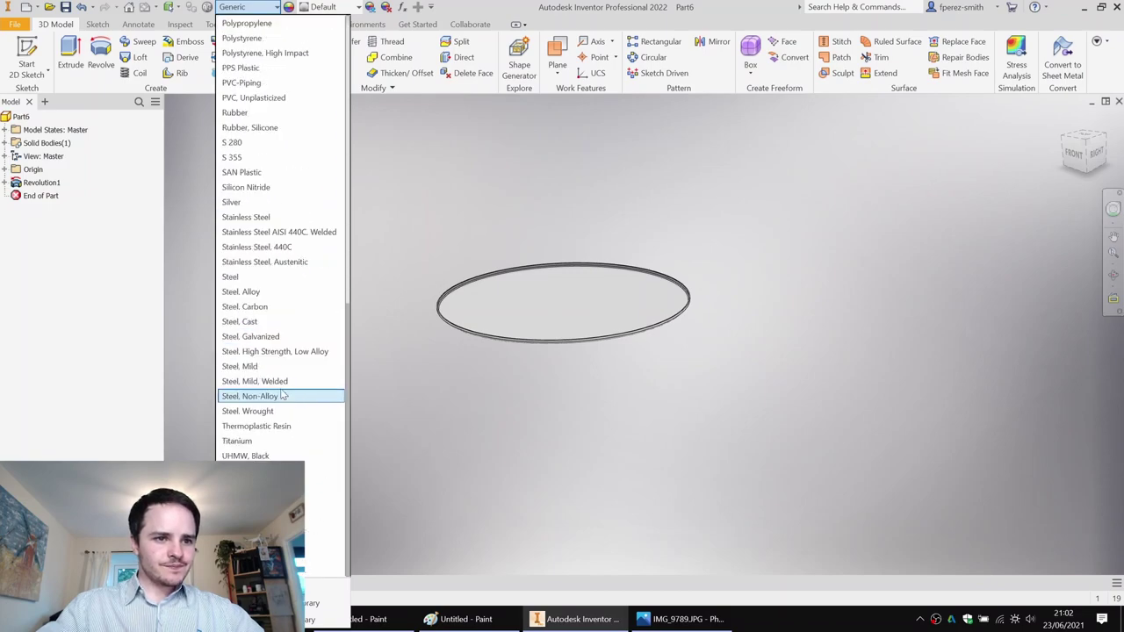
{"action": "left_click", "coordinate": [250, 366]}
{"action": "key", "text": "ctrl+s"}
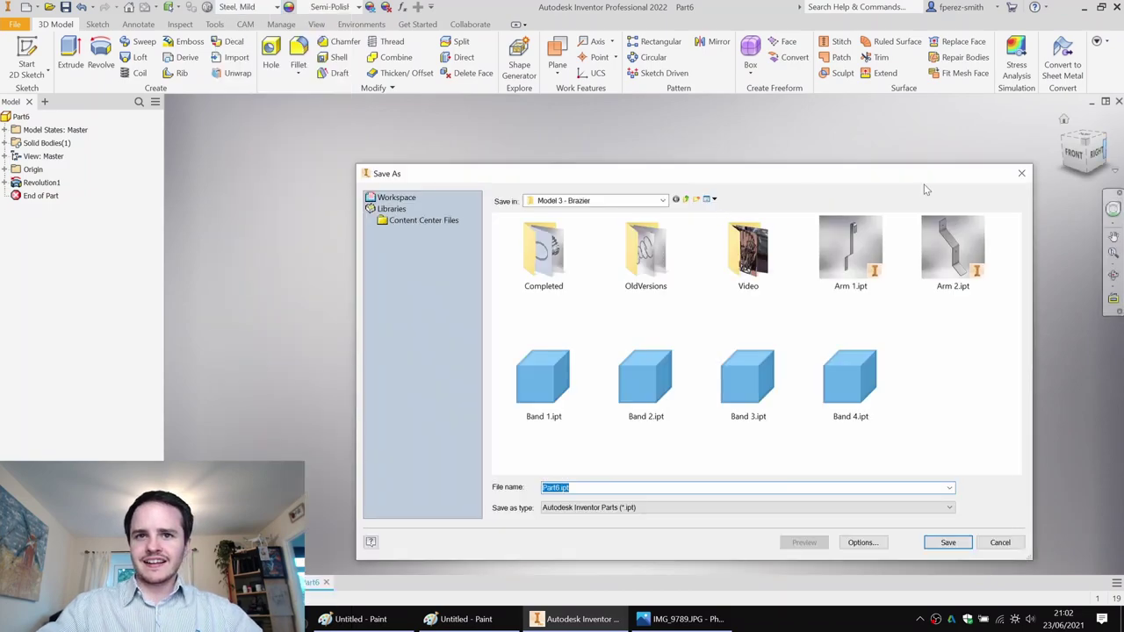
{"action": "type", "text": "Ash"}
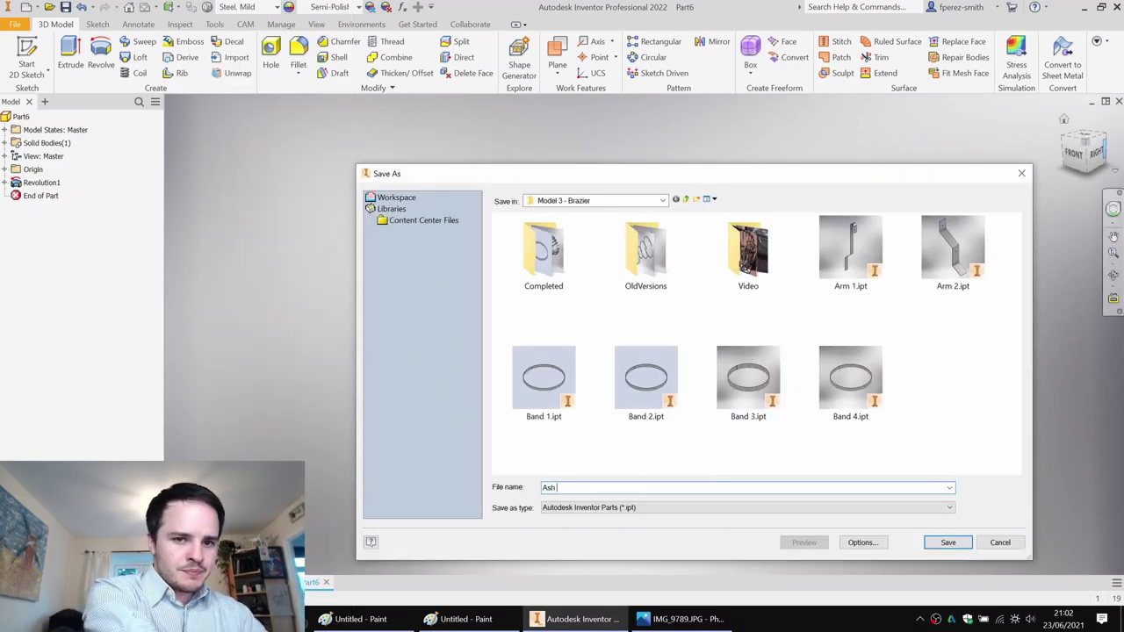
{"action": "type", "text": " Pan"}
{"action": "key", "text": "Return"}
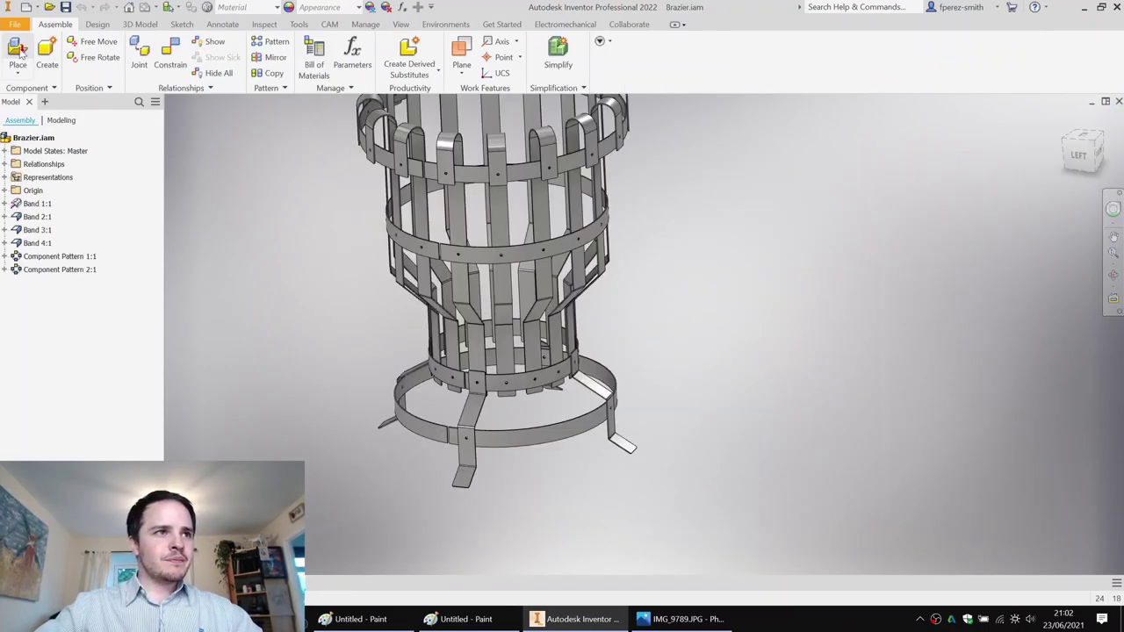
Place one Ash Pan.ipt component in the Brazier assembly beside the legs.
{"action": "left_click", "coordinate": [17, 53]}
{"action": "scroll", "coordinate": [673, 376], "scroll_direction": "down", "scroll_amount": 3}
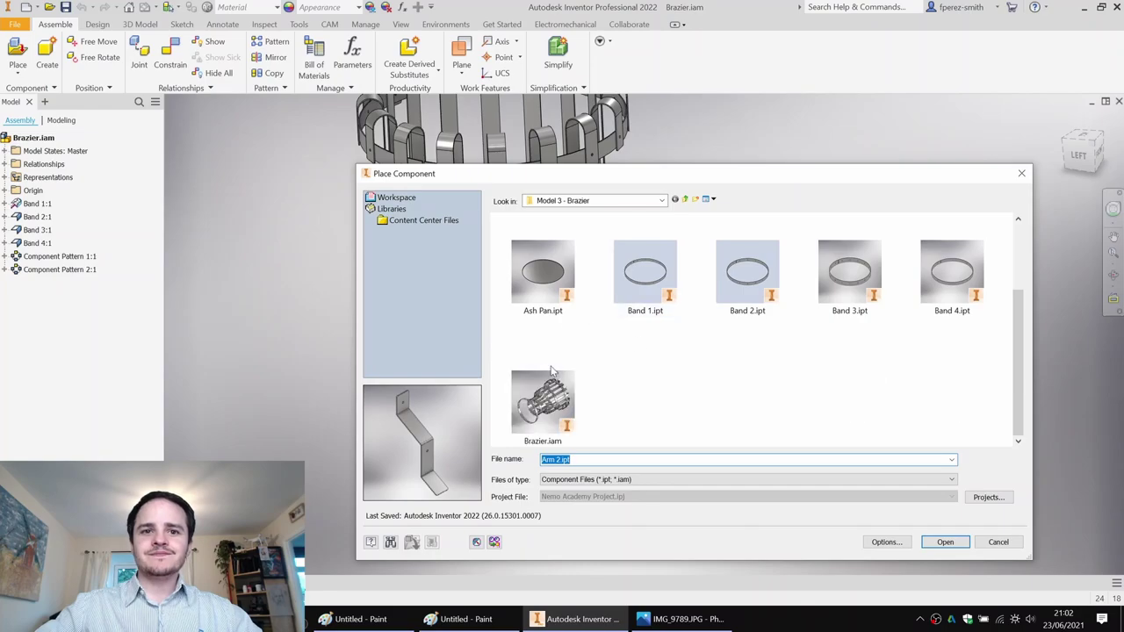
{"action": "double_click", "coordinate": [543, 272]}
{"action": "left_click", "coordinate": [761, 334]}
Mate the ash pan's inner floor to the bottom edge of a leg's foot with zero offset.
{"action": "key", "text": "c"}
{"action": "left_click", "coordinate": [768, 335]}
{"action": "middle_click_drag", "start_coordinate": [769, 332], "coordinate": [786, 229]}
{"action": "middle_click_drag", "start_coordinate": [786, 228], "coordinate": [780, 175], "text": "shift"}
{"action": "scroll", "coordinate": [399, 364], "scroll_direction": "up", "scroll_amount": 8}
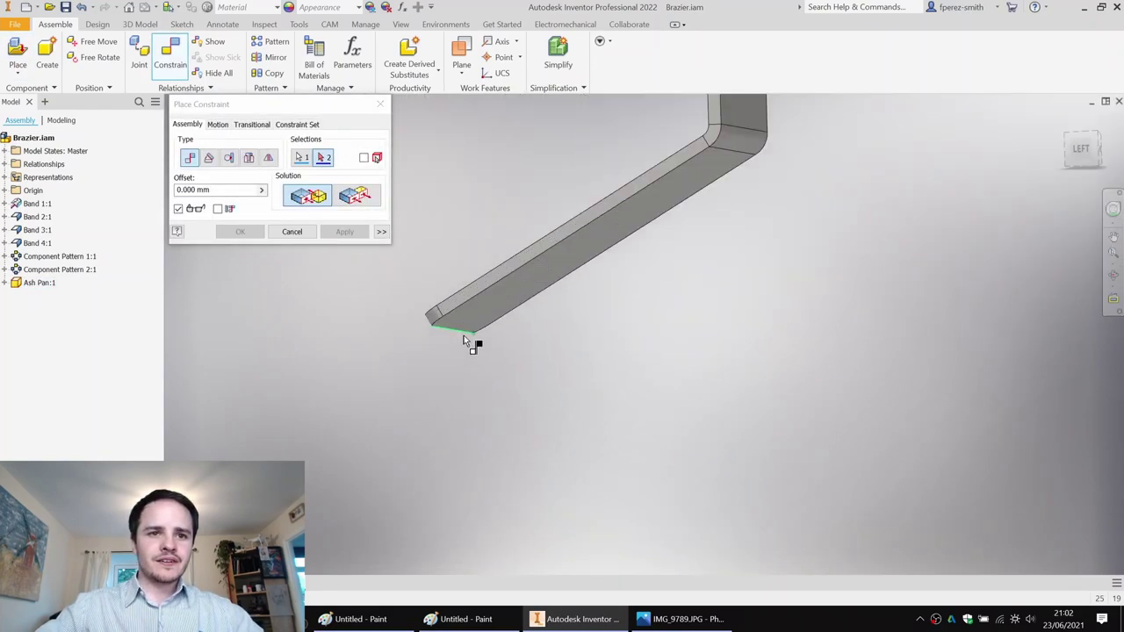
{"action": "left_click", "coordinate": [464, 335]}
{"action": "scroll", "coordinate": [466, 342], "scroll_direction": "down", "scroll_amount": 5}
{"action": "left_click", "coordinate": [345, 231]}
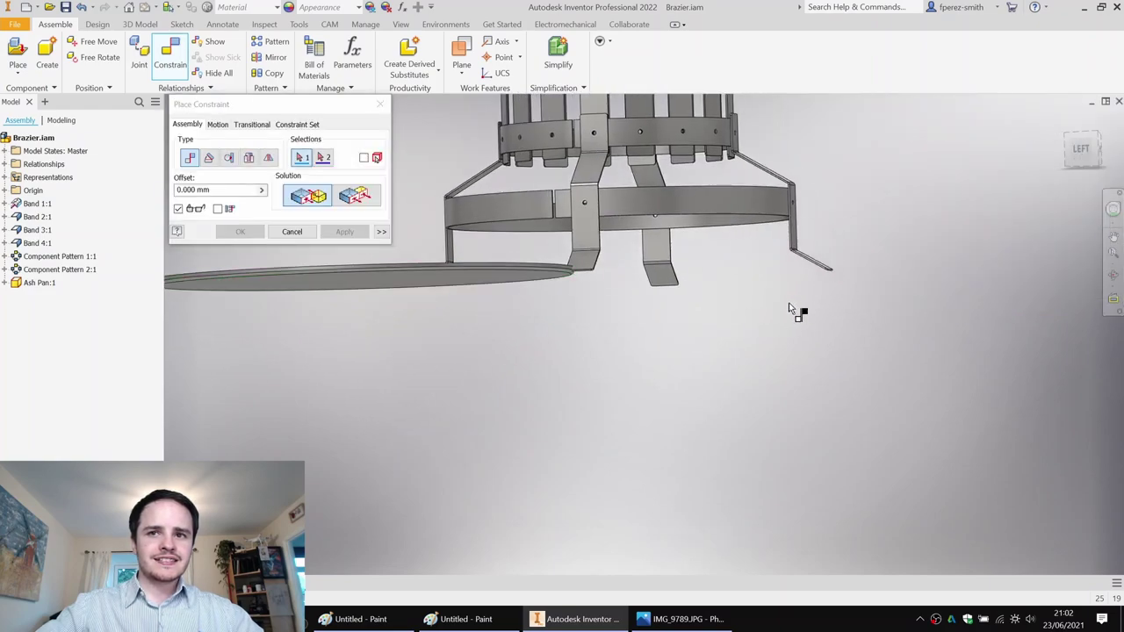
Mate the bottom edge of a second leg's foot to the ash pan's floor to level the pan.
{"action": "scroll", "coordinate": [816, 260], "scroll_direction": "up", "scroll_amount": 3}
{"action": "left_click", "coordinate": [806, 242]}
{"action": "scroll", "coordinate": [755, 249], "scroll_direction": "down", "scroll_amount": 4}
{"action": "middle_click_drag", "start_coordinate": [654, 270], "coordinate": [594, 288], "text": "shift"}
{"action": "left_click", "coordinate": [592, 293]}
{"action": "key", "text": "Return"}
Mate the ash pan's rim axis to the lower band's axis to centre the pan under the brazier.
{"action": "scroll", "coordinate": [595, 328], "scroll_direction": "up", "scroll_amount": 5}
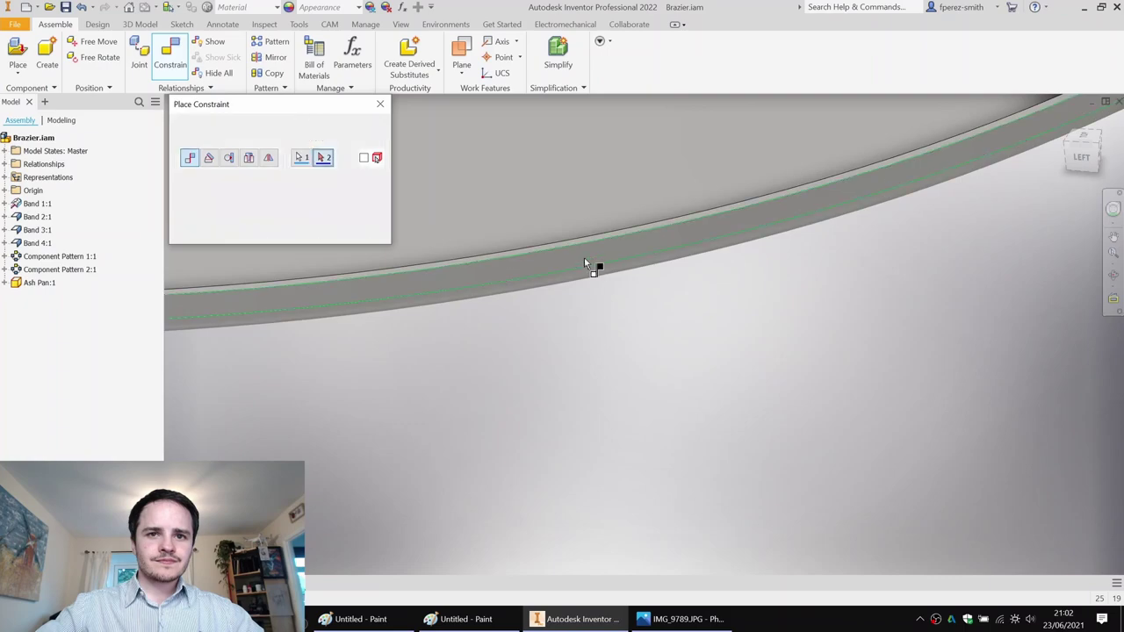
{"action": "left_click", "coordinate": [590, 266]}
{"action": "scroll", "coordinate": [589, 267], "scroll_direction": "down", "scroll_amount": 5}
{"action": "scroll", "coordinate": [715, 303], "scroll_direction": "up", "scroll_amount": 3}
{"action": "left_click", "coordinate": [711, 294]}
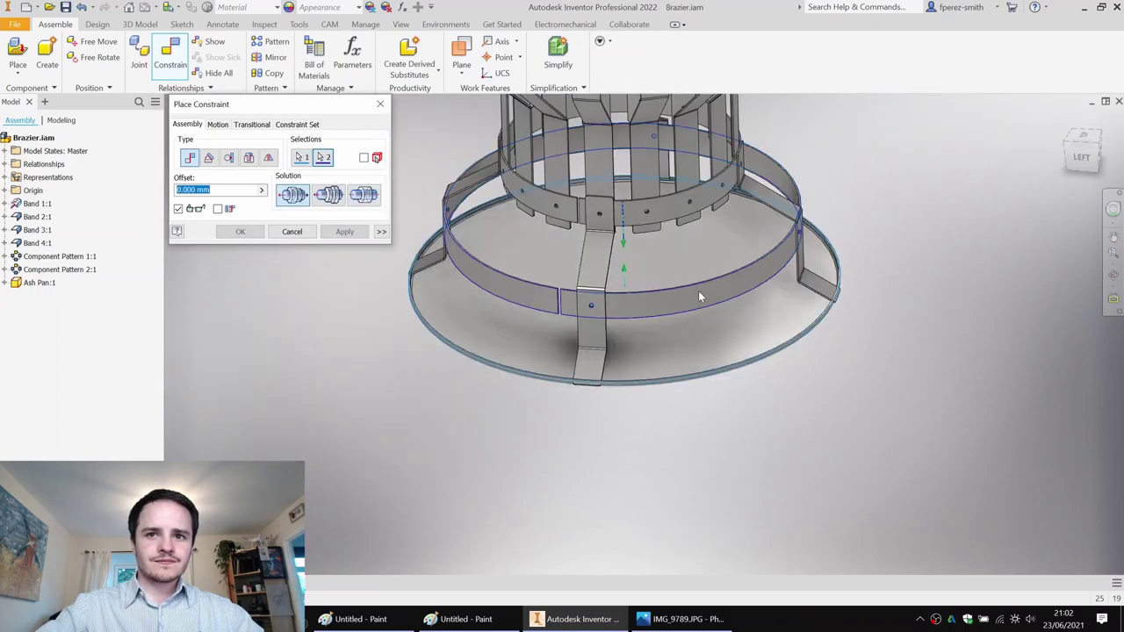
{"action": "middle_click_drag", "start_coordinate": [620, 325], "coordinate": [645, 311], "text": "shift"}
{"action": "left_click", "coordinate": [310, 231]}
Examine how the leg's foot meets the ash pan's rim, briefly opening the pan for in-place editing.
{"action": "left_click", "coordinate": [432, 331]}
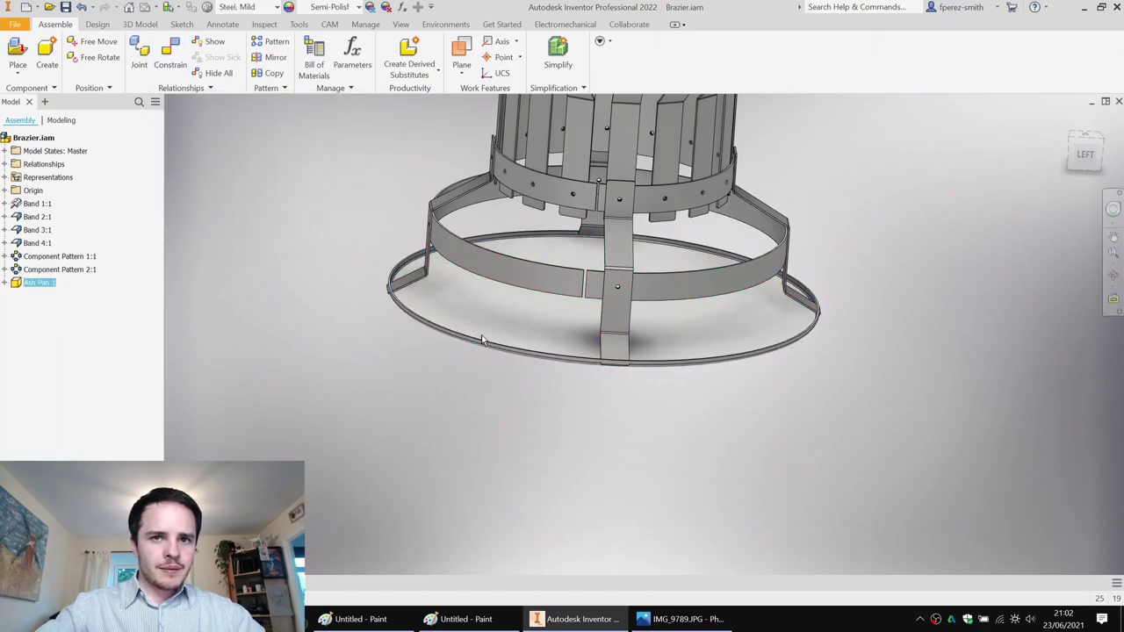
{"action": "scroll", "coordinate": [588, 384], "scroll_direction": "up", "scroll_amount": 5}
{"action": "scroll", "coordinate": [590, 384], "scroll_direction": "down", "scroll_amount": 2}
{"action": "middle_click_drag", "start_coordinate": [639, 384], "coordinate": [845, 474]}
{"action": "scroll", "coordinate": [845, 474], "scroll_direction": "down", "scroll_amount": 1}
{"action": "scroll", "coordinate": [411, 266], "scroll_direction": "up", "scroll_amount": 4}
{"action": "middle_click_drag", "start_coordinate": [414, 292], "coordinate": [439, 288], "text": "shift"}
{"action": "left_click", "coordinate": [477, 248]}
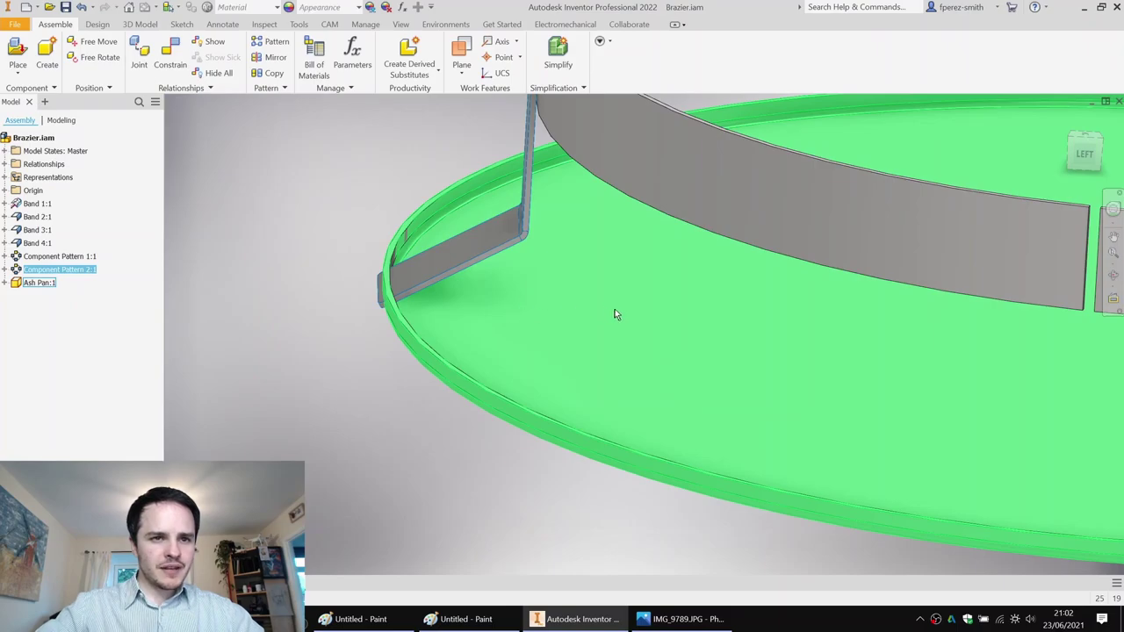
{"action": "double_click", "coordinate": [520, 336]}
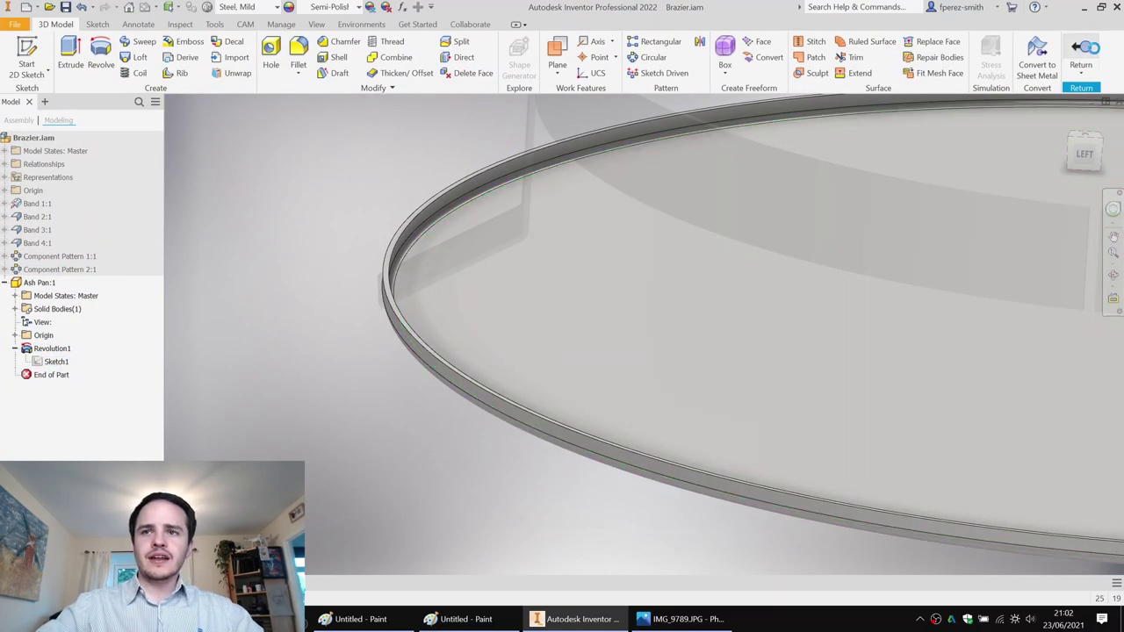
{"action": "left_click", "coordinate": [1081, 54]}
{"action": "scroll", "coordinate": [545, 268], "scroll_direction": "down", "scroll_amount": 3}
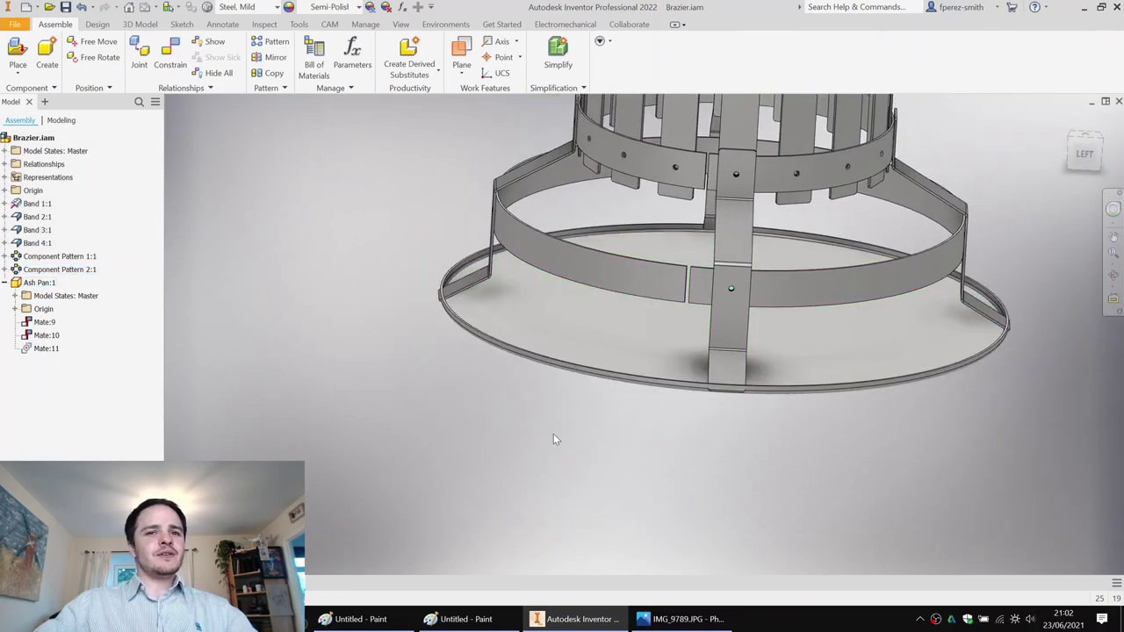
Edit the ash pan's revolve sketch in the assembly and set the construction line's length to 210 mm.
{"action": "double_click", "coordinate": [507, 305]}
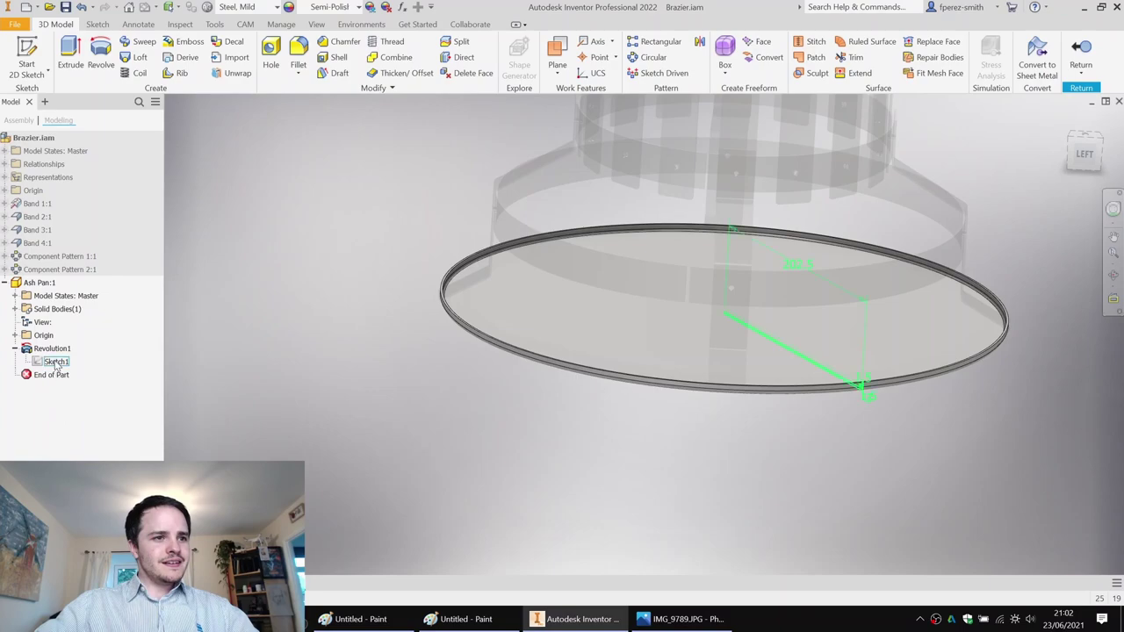
{"action": "double_click", "coordinate": [56, 362]}
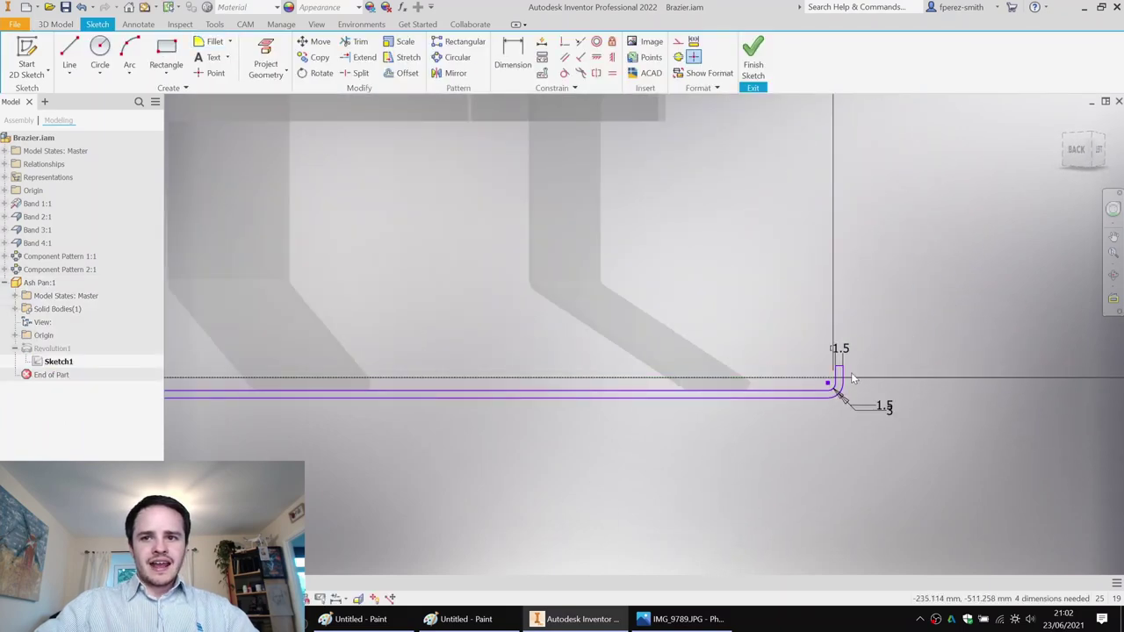
{"action": "scroll", "coordinate": [795, 392], "scroll_direction": "down", "scroll_amount": 4}
{"action": "double_click", "coordinate": [599, 274]}
{"action": "left_click", "coordinate": [601, 322]}
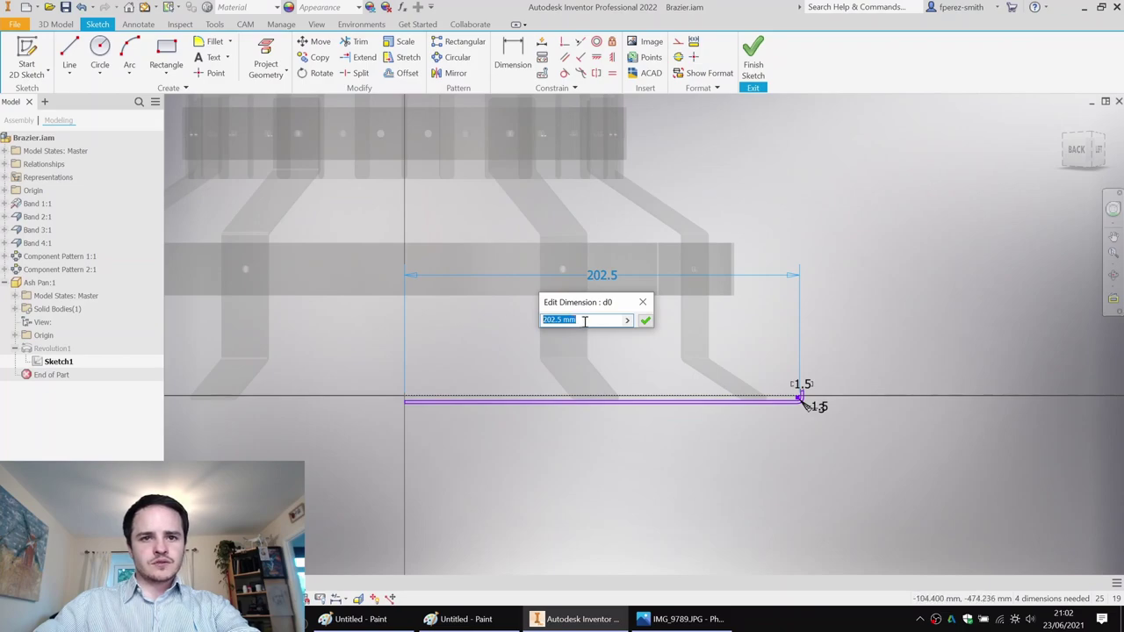
{"action": "key", "text": "Return"}
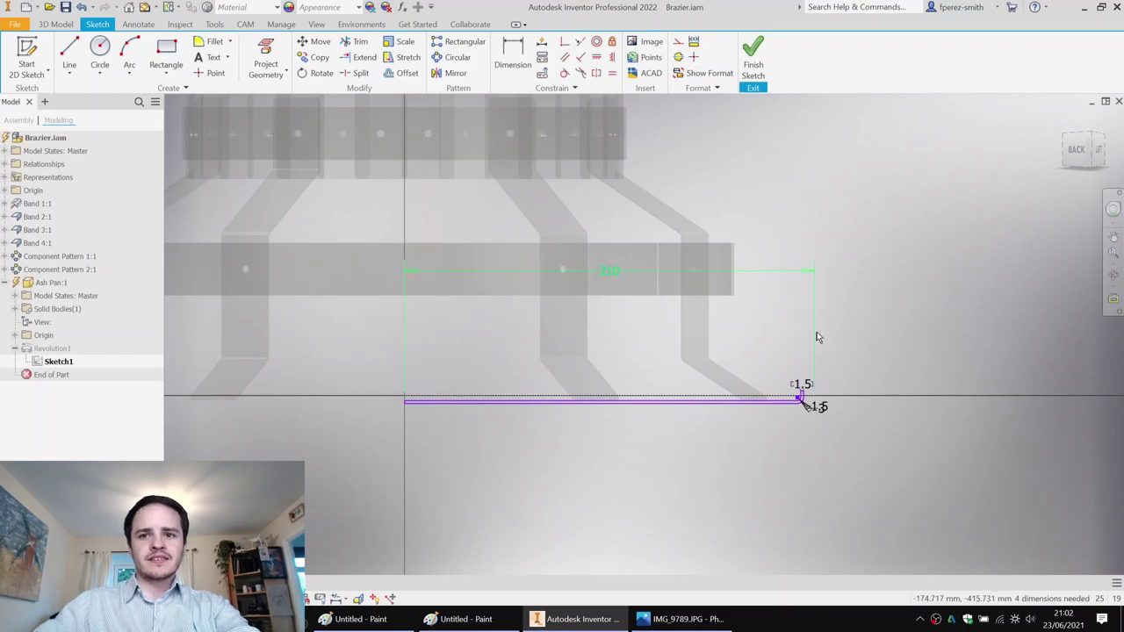
Make the rim's inner wall and its upper endpoint coincident with the outer end of the construction line.
{"action": "scroll", "coordinate": [815, 404], "scroll_direction": "up", "scroll_amount": 4}
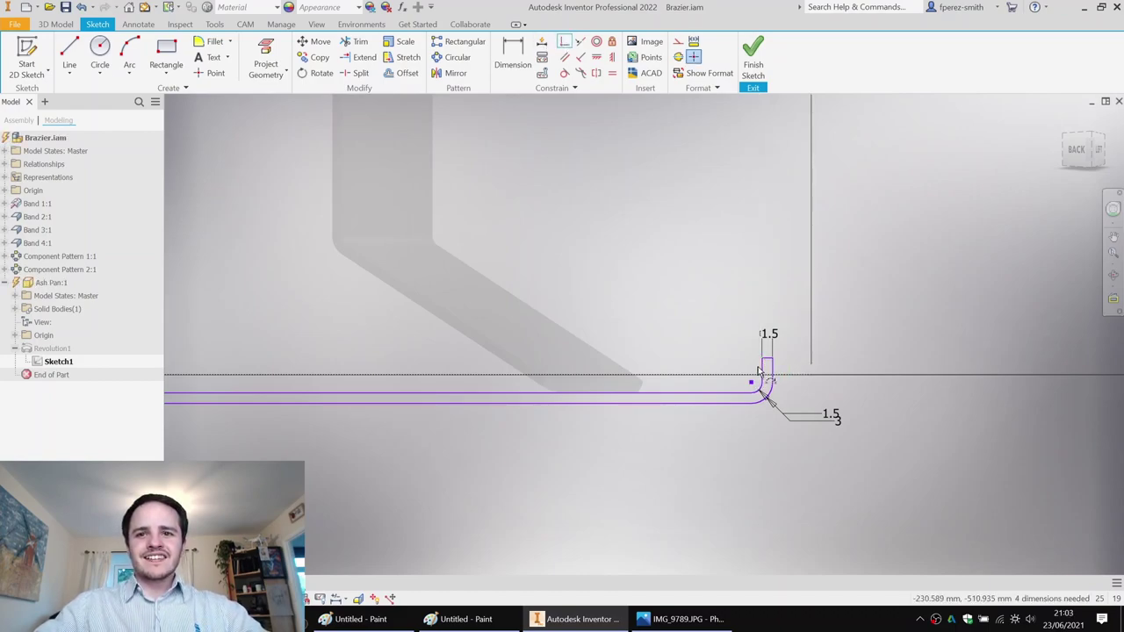
{"action": "left_click", "coordinate": [811, 375]}
{"action": "scroll", "coordinate": [837, 351], "scroll_direction": "down", "scroll_amount": 3}
{"action": "key", "text": "Escape"}
{"action": "scroll", "coordinate": [830, 343], "scroll_direction": "up", "scroll_amount": 3}
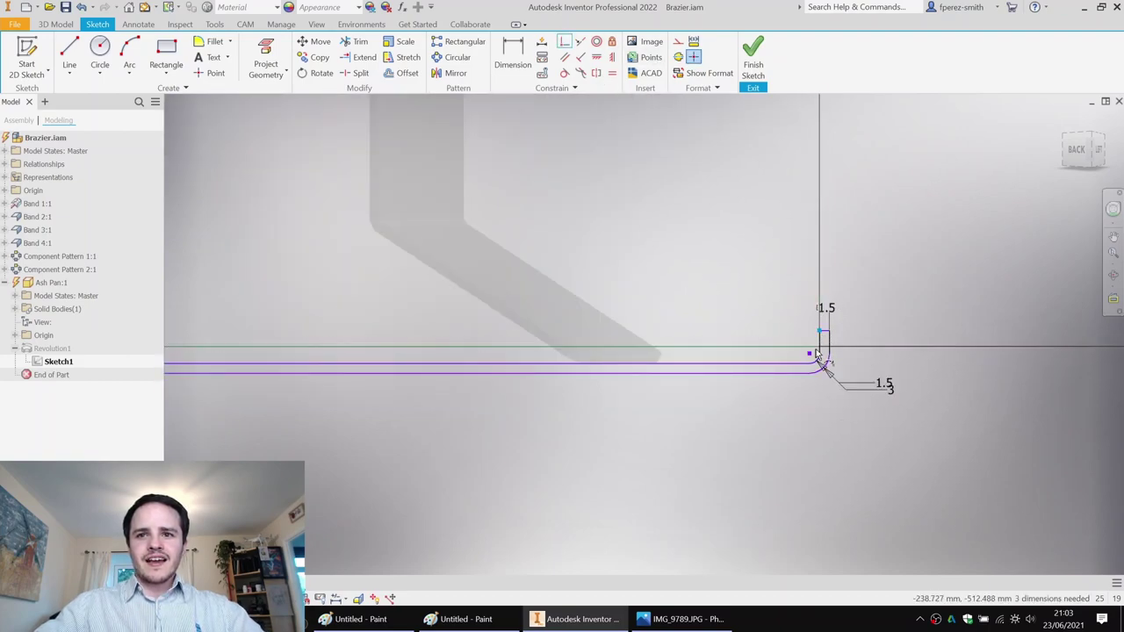
{"action": "scroll", "coordinate": [847, 339], "scroll_direction": "down", "scroll_amount": 2}
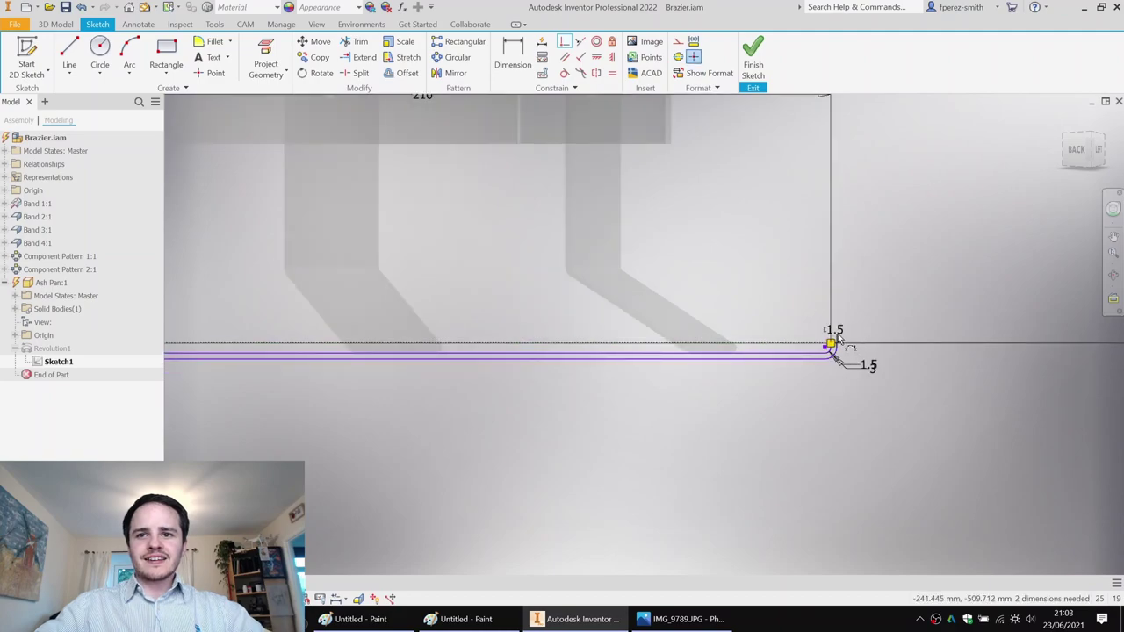
{"action": "scroll", "coordinate": [778, 366], "scroll_direction": "up", "scroll_amount": 2}
{"action": "scroll", "coordinate": [891, 336], "scroll_direction": "down", "scroll_amount": 2}
Dimension the distance from the construction line down to the pan's inner floor line as 4 mm.
{"action": "scroll", "coordinate": [357, 343], "scroll_direction": "down", "scroll_amount": 3}
{"action": "scroll", "coordinate": [356, 341], "scroll_direction": "up", "scroll_amount": 4}
{"action": "key", "text": "d"}
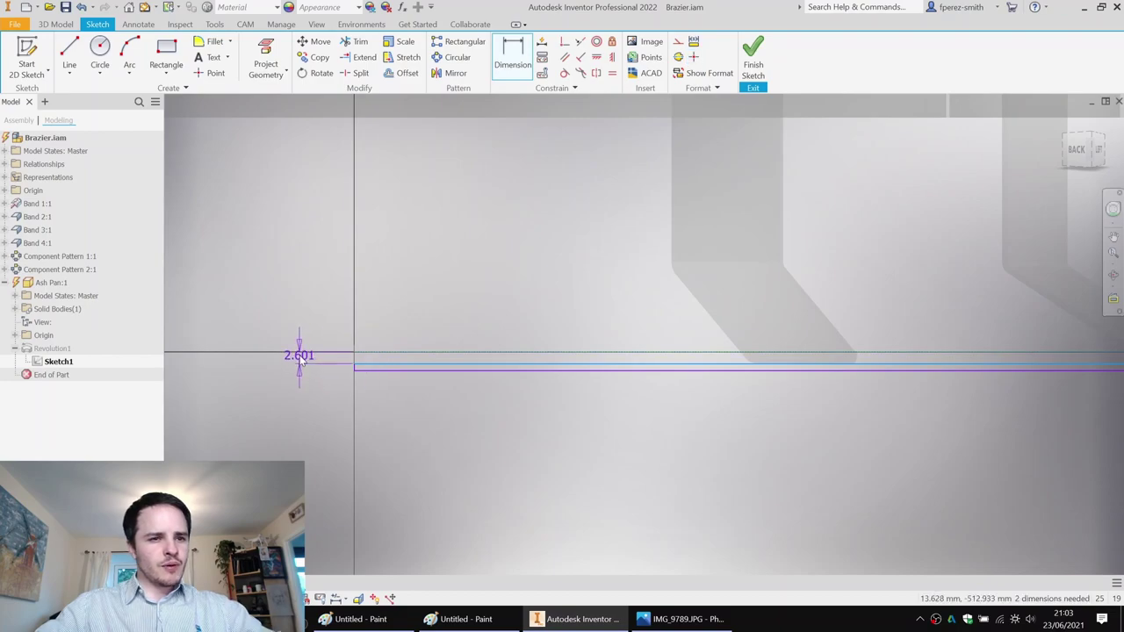
{"action": "left_click", "coordinate": [300, 358]}
{"action": "type", "text": "4"}
{"action": "key", "text": "Return"}
{"action": "scroll", "coordinate": [357, 372], "scroll_direction": "up", "scroll_amount": 2}
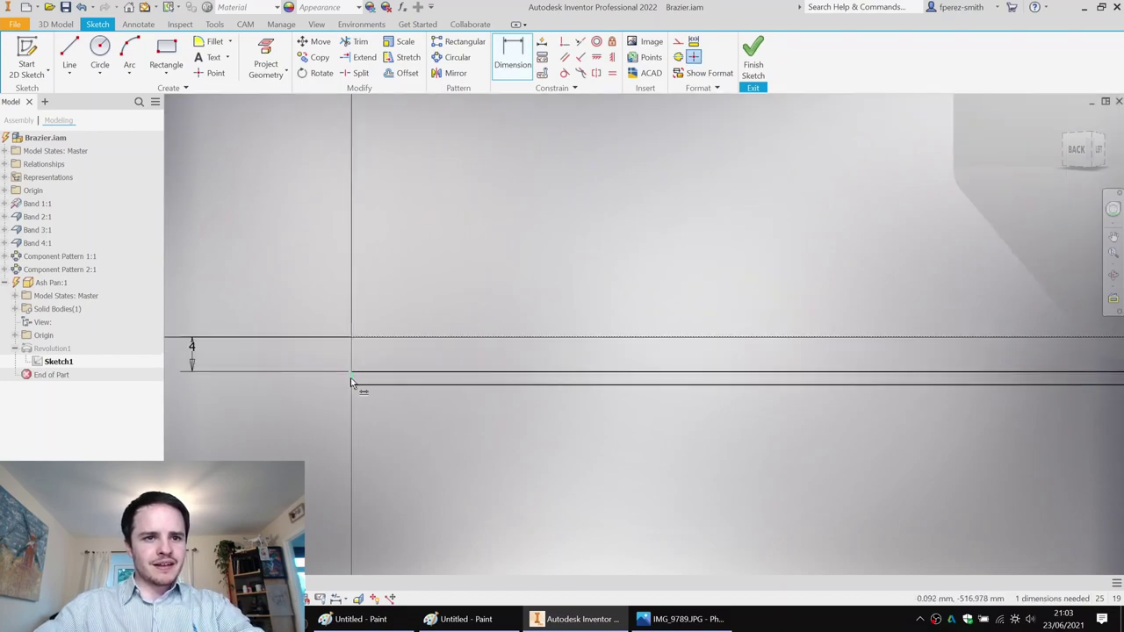
Apply a vertical constraint aligning the profile's inner end point with the construction line's end at the origin.
{"action": "left_click", "coordinate": [613, 57]}
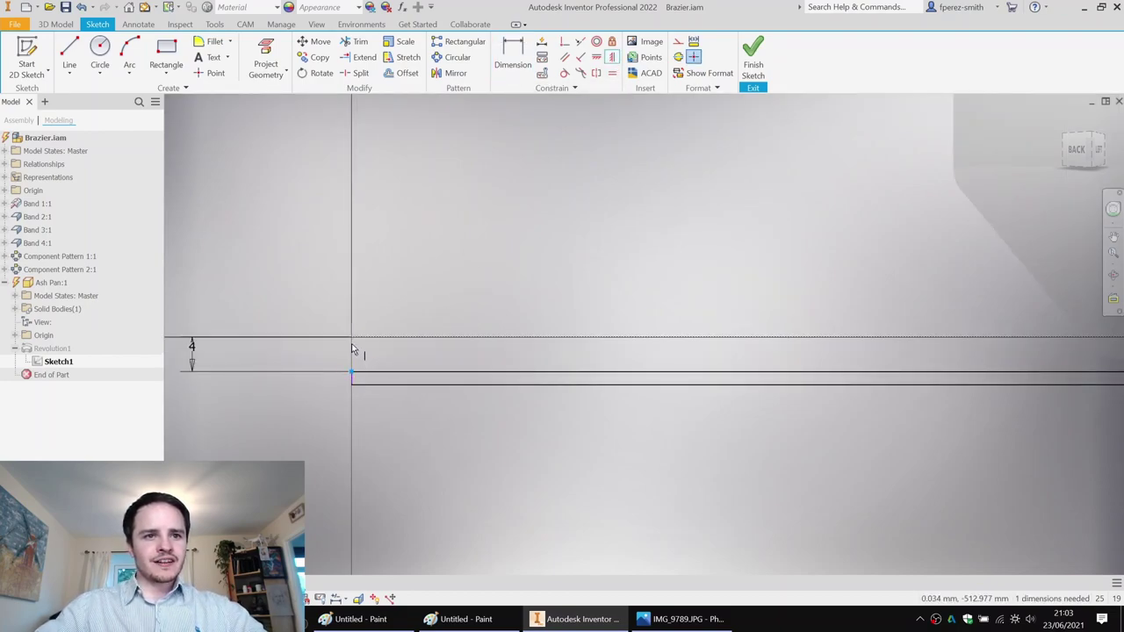
{"action": "scroll", "coordinate": [560, 325], "scroll_direction": "down", "scroll_amount": 8}
{"action": "middle_click_drag", "start_coordinate": [732, 258], "coordinate": [705, 265]}
{"action": "key", "text": "Escape"}
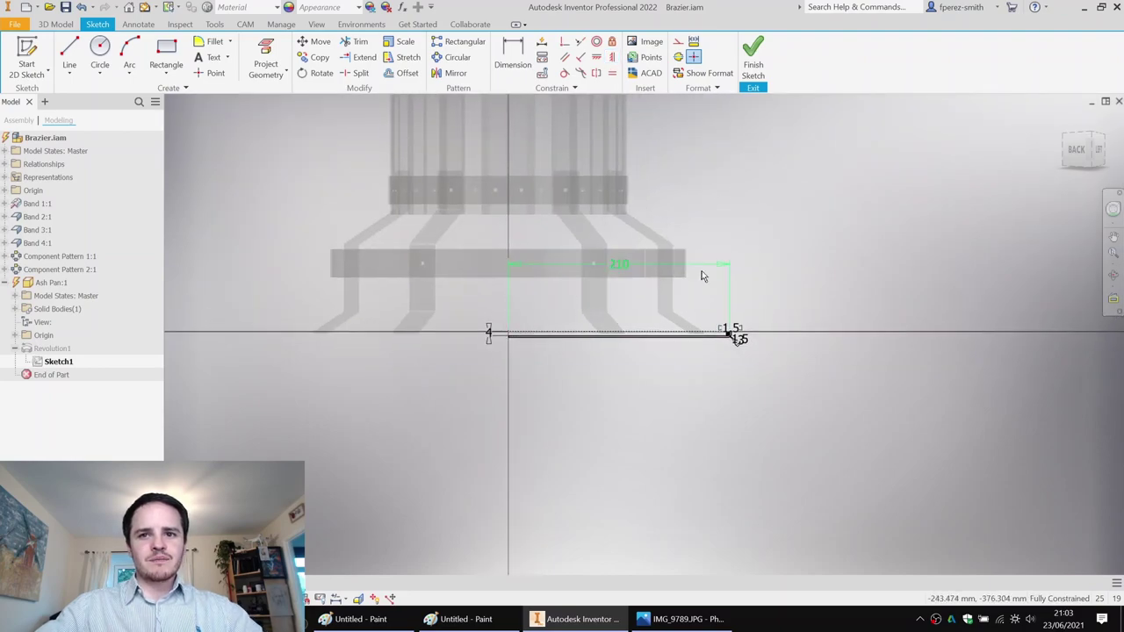
Finish the ash pan's sketch and return to the brazier assembly.
{"action": "scroll", "coordinate": [705, 270], "scroll_direction": "up", "scroll_amount": 3}
{"action": "left_click", "coordinate": [748, 42]}
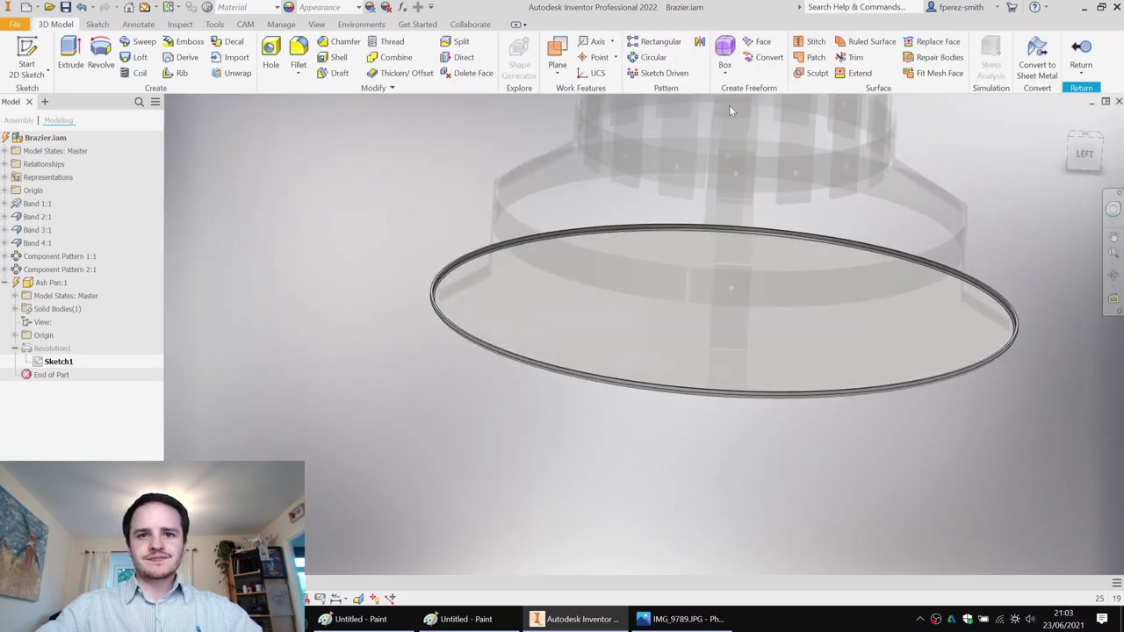
{"action": "left_click", "coordinate": [1082, 55]}
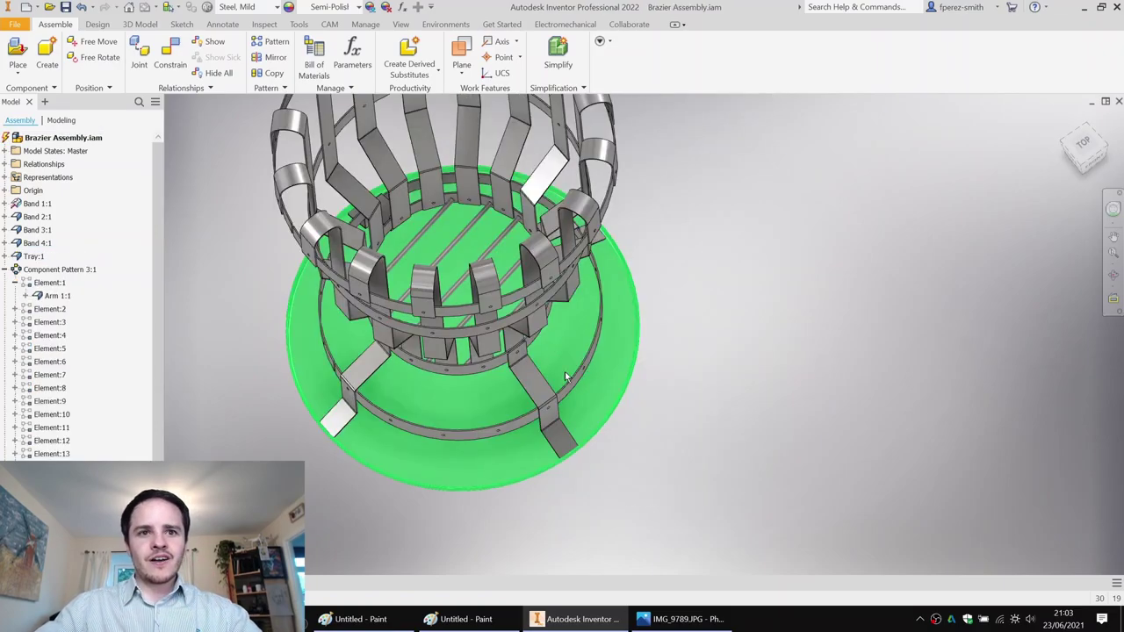
Examine how the tray's round bars meet the inner face of the basket's lower band in the finished reference assembly.
{"action": "scroll", "coordinate": [480, 237], "scroll_direction": "up", "scroll_amount": 5}
{"action": "mouse_move", "coordinate": [579, 221]}
{"action": "middle_mouse_down", "text": "shift"}
{"action": "mouse_move", "coordinate": [605, 185]}
{"action": "mouse_move", "coordinate": [589, 230]}
{"action": "middle_mouse_up", "text": "shift"}
{"action": "scroll", "coordinate": [545, 171], "scroll_direction": "up", "scroll_amount": 5}
{"action": "middle_click_drag", "start_coordinate": [544, 178], "coordinate": [706, 215]}
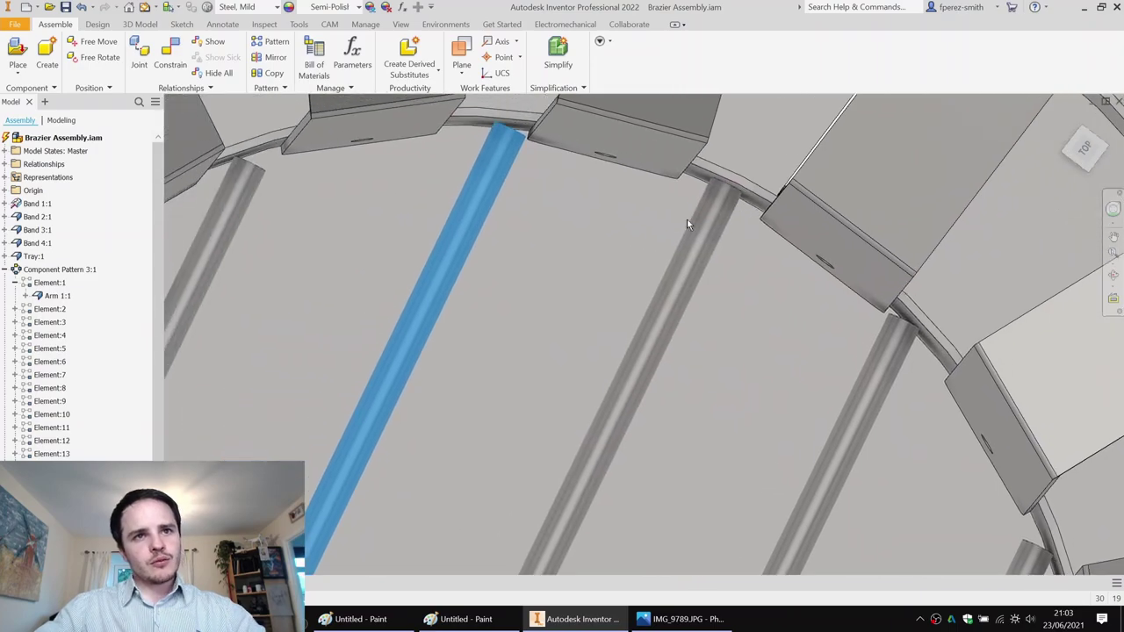
{"action": "scroll", "coordinate": [525, 164], "scroll_direction": "up", "scroll_amount": 5}
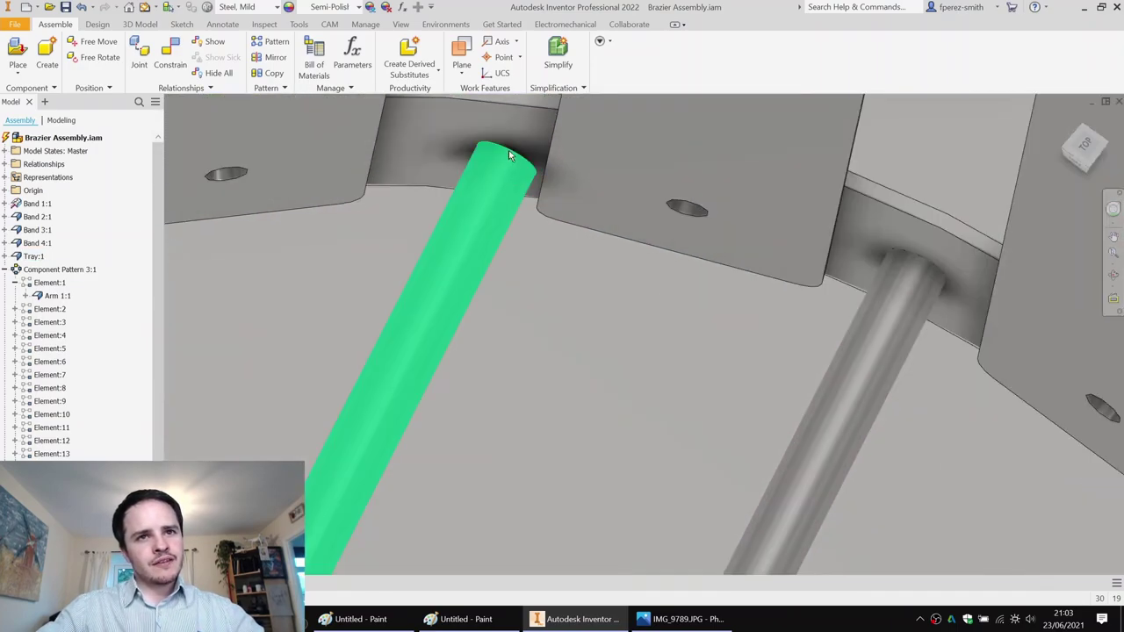
{"action": "scroll", "coordinate": [515, 156], "scroll_direction": "down", "scroll_amount": 5}
{"action": "middle_click_drag", "start_coordinate": [513, 156], "coordinate": [481, 164], "text": "shift"}
{"action": "left_click", "coordinate": [494, 158]}
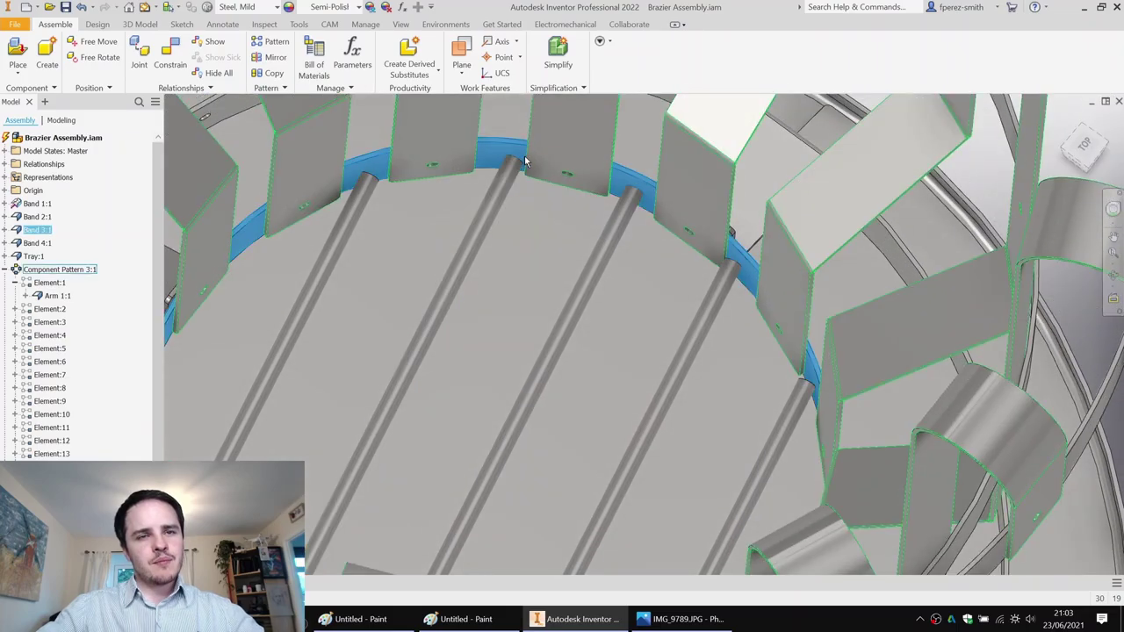
{"action": "scroll", "coordinate": [520, 163], "scroll_direction": "down", "scroll_amount": 5}
{"action": "scroll", "coordinate": [729, 277], "scroll_direction": "up", "scroll_amount": 3}
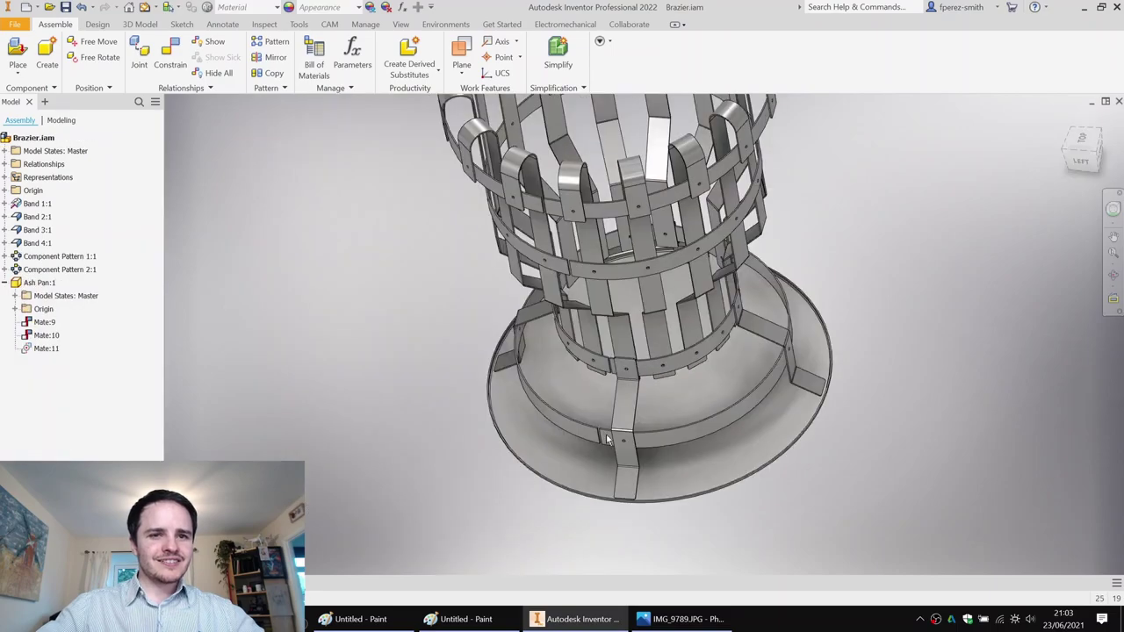
Measure the radius of the inner face of the basket's lower band in the Brazier assembly.
{"action": "middle_click_drag", "start_coordinate": [745, 290], "coordinate": [574, 273], "text": "shift"}
{"action": "middle_click_drag", "start_coordinate": [670, 147], "coordinate": [545, 238], "text": "shift"}
{"action": "scroll", "coordinate": [544, 237], "scroll_direction": "down", "scroll_amount": 3}
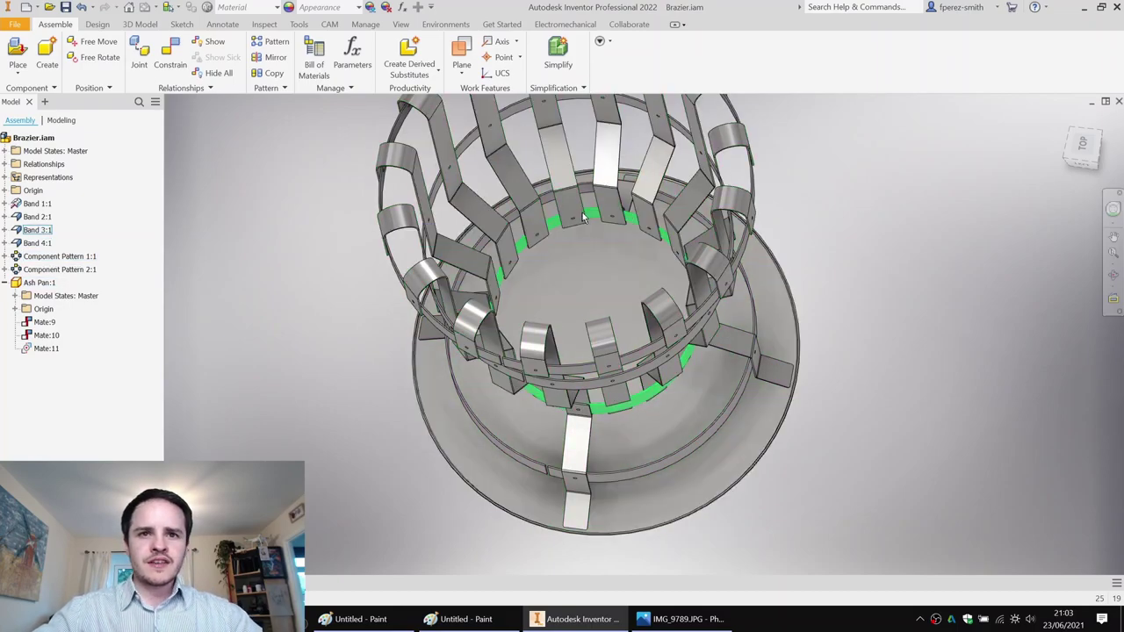
{"action": "key", "text": "m"}
{"action": "scroll", "coordinate": [592, 213], "scroll_direction": "down", "scroll_amount": 6}
{"action": "scroll", "coordinate": [461, 278], "scroll_direction": "down", "scroll_amount": 5}
{"action": "scroll", "coordinate": [528, 245], "scroll_direction": "up", "scroll_amount": 5}
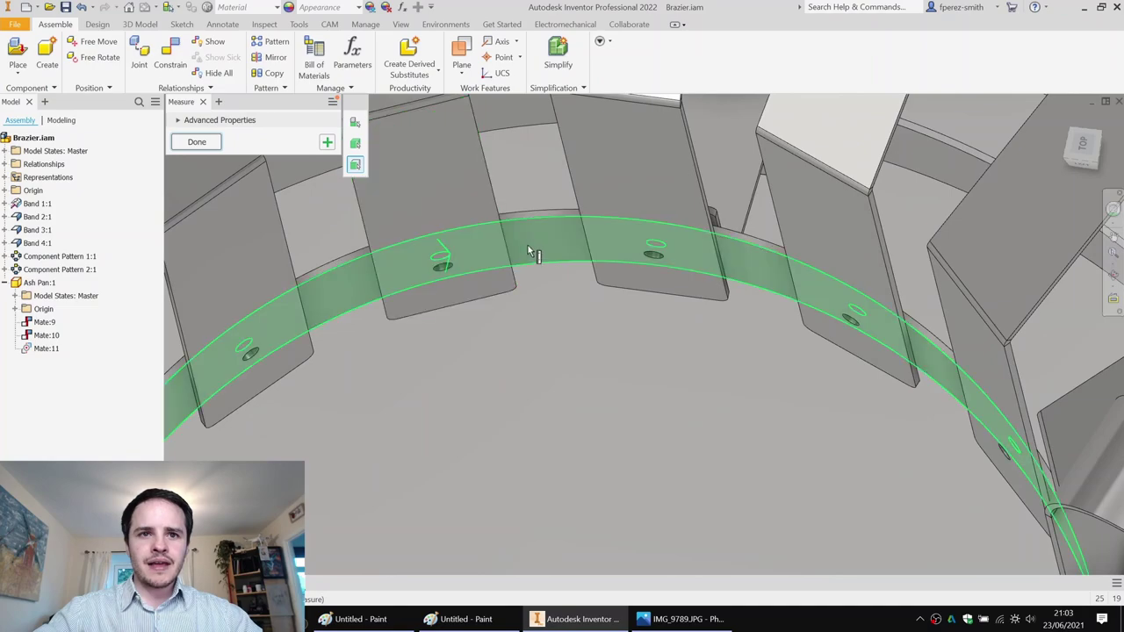
{"action": "left_click", "coordinate": [527, 248]}
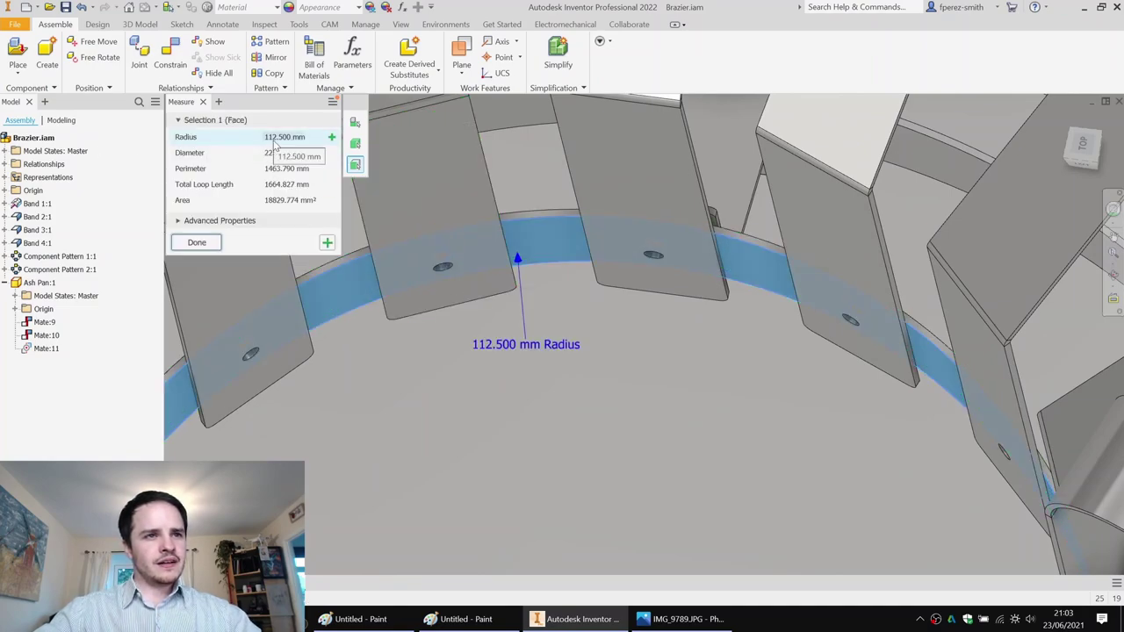
{"action": "key", "text": "Escape"}
{"action": "scroll", "coordinate": [614, 214], "scroll_direction": "down", "scroll_amount": 8}
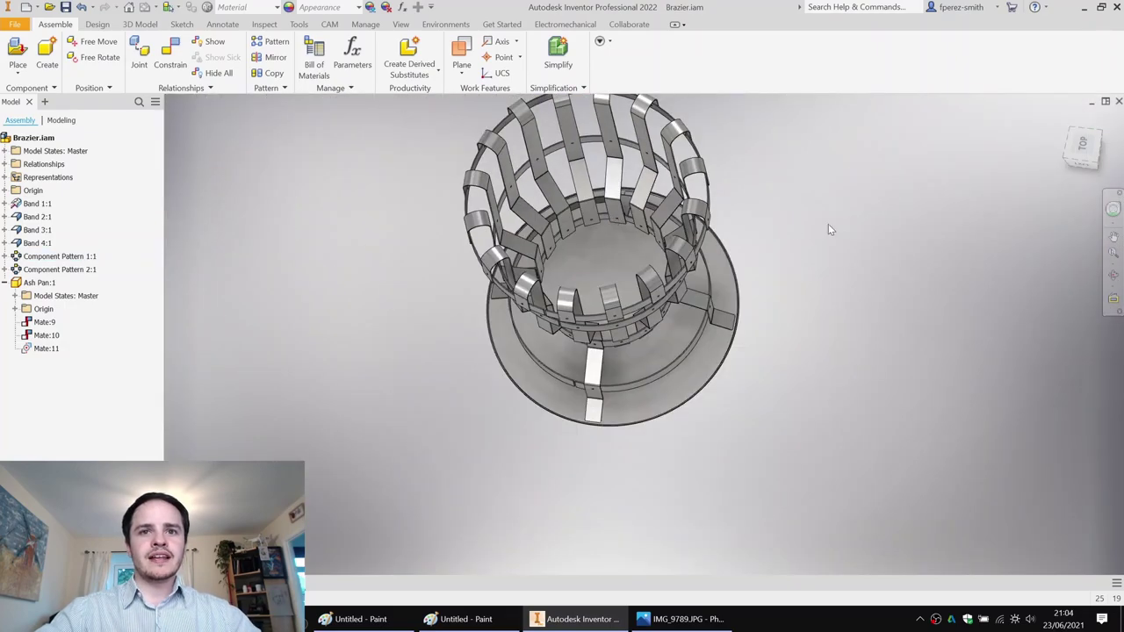
Create a new part from the metric Standard (mm).ipt template and start a sketch on the horizontal origin plane.
{"action": "middle_click_drag", "start_coordinate": [761, 217], "coordinate": [700, 267]}
{"action": "left_click", "coordinate": [15, 23]}
{"action": "left_click", "coordinate": [42, 75]}
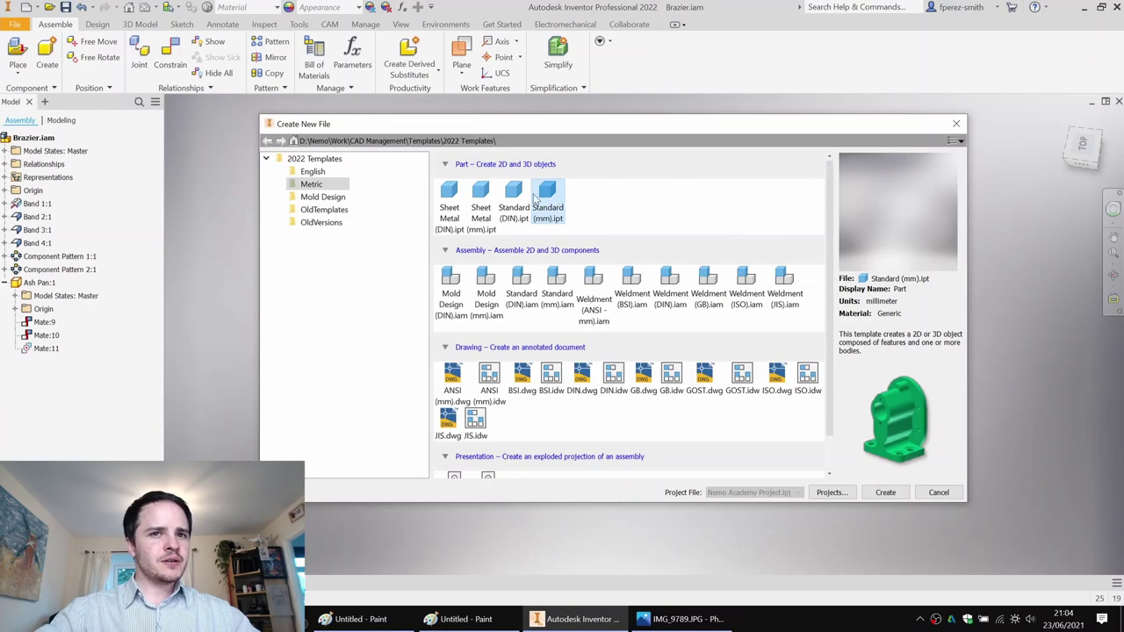
{"action": "double_click", "coordinate": [548, 195]}
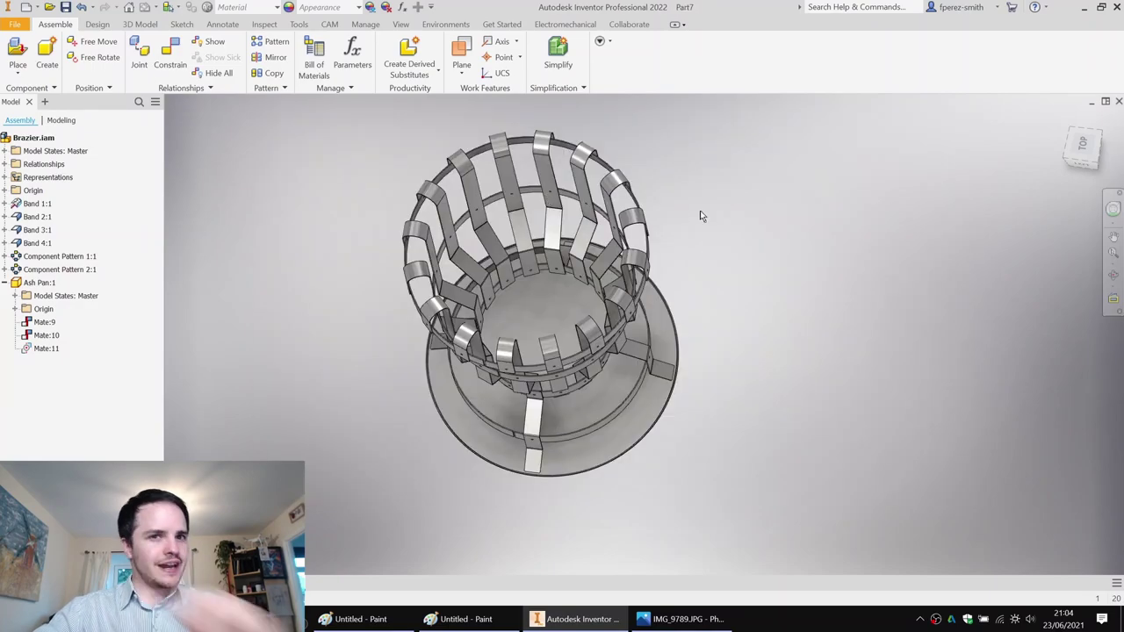
{"action": "left_click", "coordinate": [27, 58]}
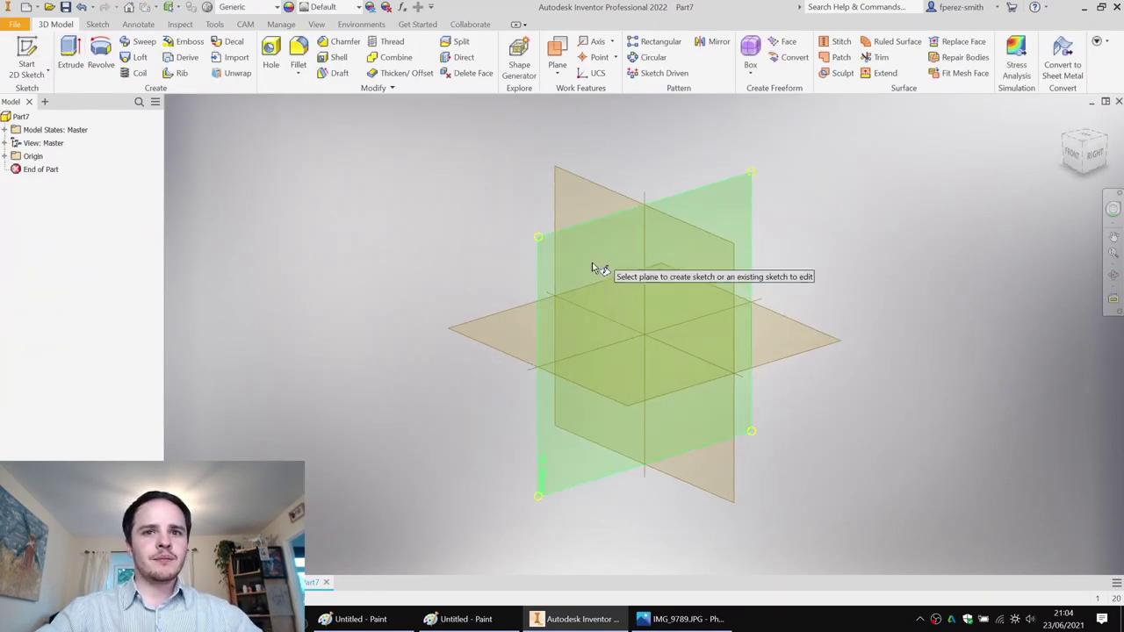
{"action": "left_click", "coordinate": [738, 287]}
Draw a circle centred on the origin and dimension its diameter as 225 mm.
{"action": "key", "text": "c"}
{"action": "left_click", "coordinate": [645, 332]}
{"action": "left_click", "coordinate": [498, 233]}
{"action": "key", "text": "d"}
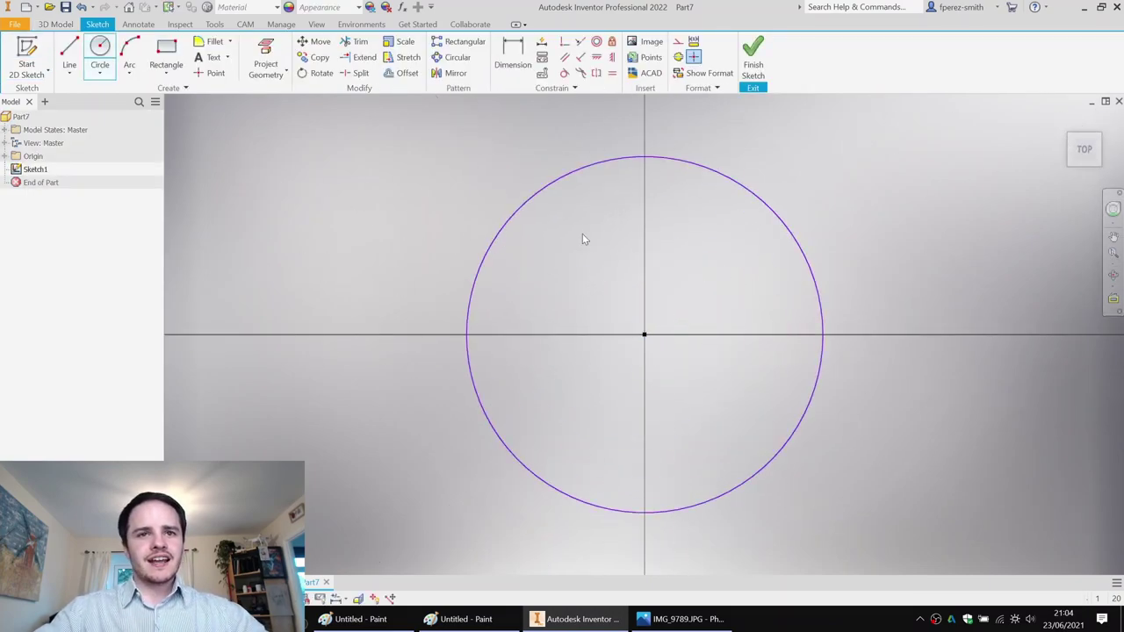
{"action": "scroll", "coordinate": [575, 241], "scroll_direction": "up", "scroll_amount": 3}
{"action": "key", "text": "d"}
{"action": "left_click", "coordinate": [523, 237]}
{"action": "left_click", "coordinate": [487, 171]}
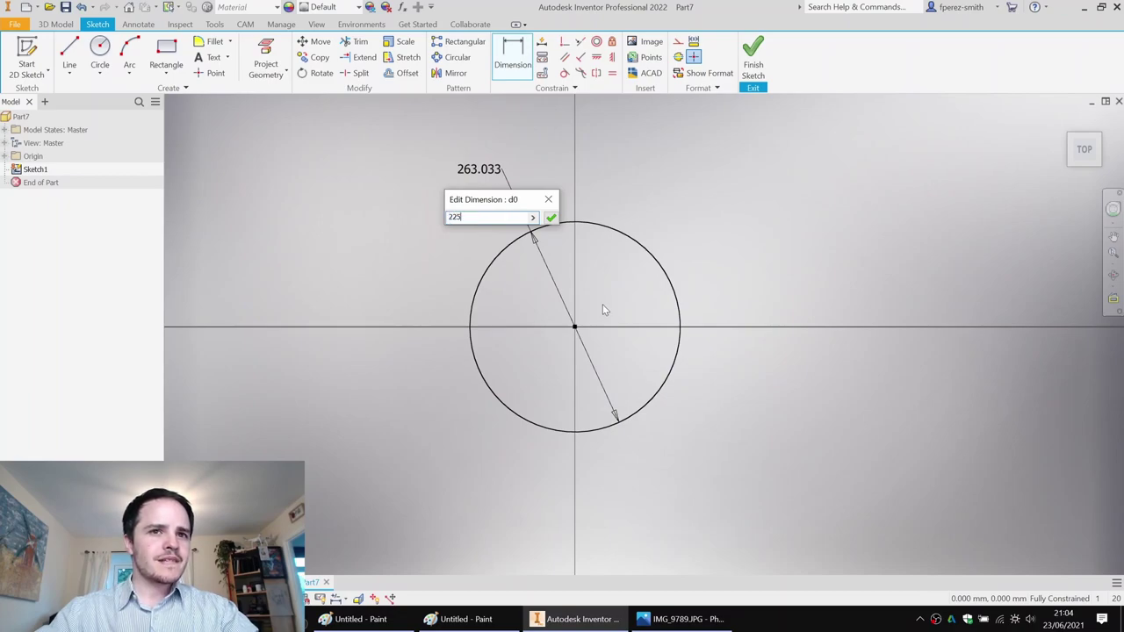
{"action": "key", "text": "Return"}
{"action": "key", "text": "Escape"}
Convert the 225 mm circle to construction geometry.
{"action": "left_click", "coordinate": [645, 269]}
{"action": "right_click", "coordinate": [615, 289]}
{"action": "left_click", "coordinate": [692, 294]}
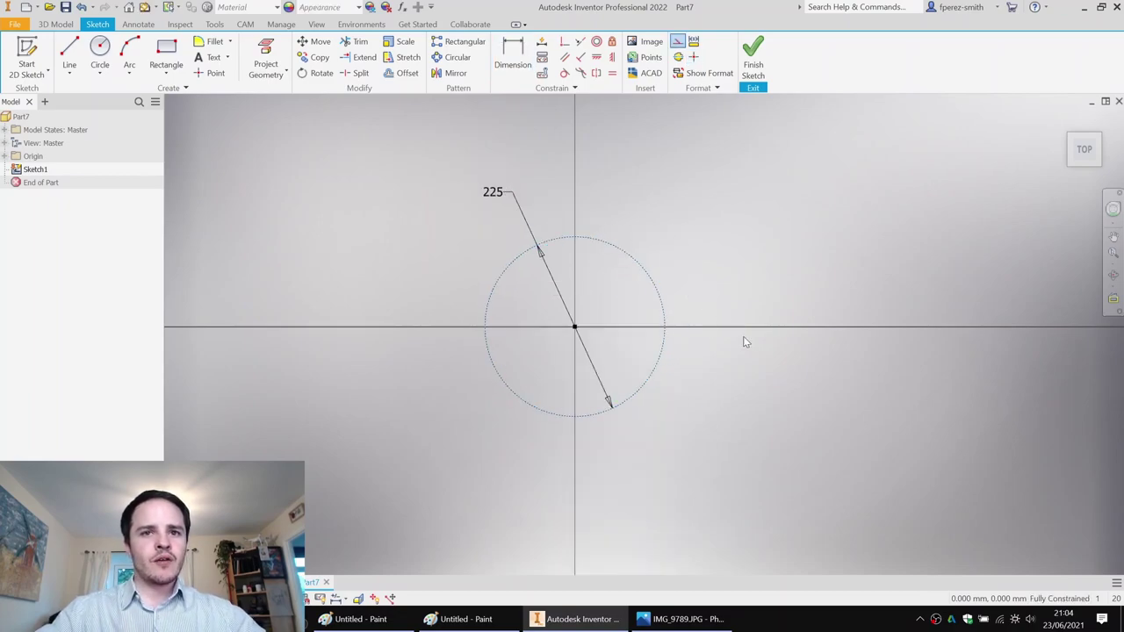
{"action": "key", "text": "Escape"}
Draw a narrow upright rectangle about 27 mm wide and 199 mm long near the centre of the construction circle.
{"action": "scroll", "coordinate": [623, 299], "scroll_direction": "down", "scroll_amount": 1}
{"action": "middle_click_drag", "start_coordinate": [622, 299], "coordinate": [566, 243]}
{"action": "left_click", "coordinate": [167, 48]}
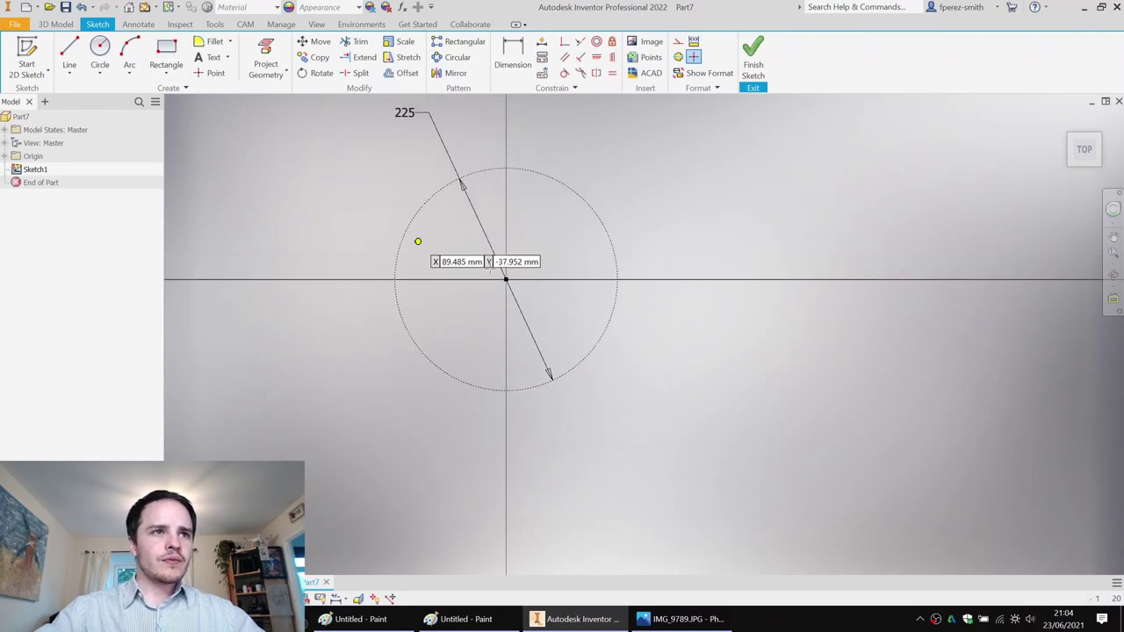
{"action": "left_click", "coordinate": [506, 173]}
{"action": "key", "text": "Escape"}
{"action": "left_click", "coordinate": [166, 55]}
{"action": "left_click", "coordinate": [489, 178]}
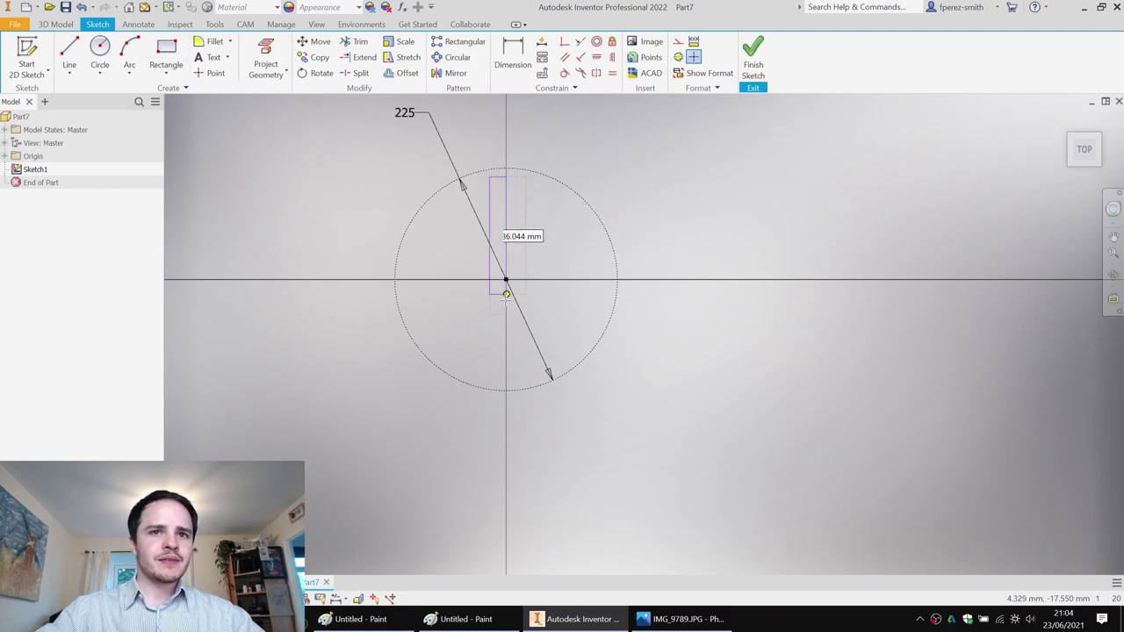
{"action": "left_click", "coordinate": [517, 376]}
{"action": "key", "text": "Escape"}
Dimension the distance between the rectangle's two long sides as 6 mm.
{"action": "scroll", "coordinate": [509, 174], "scroll_direction": "up", "scroll_amount": 3}
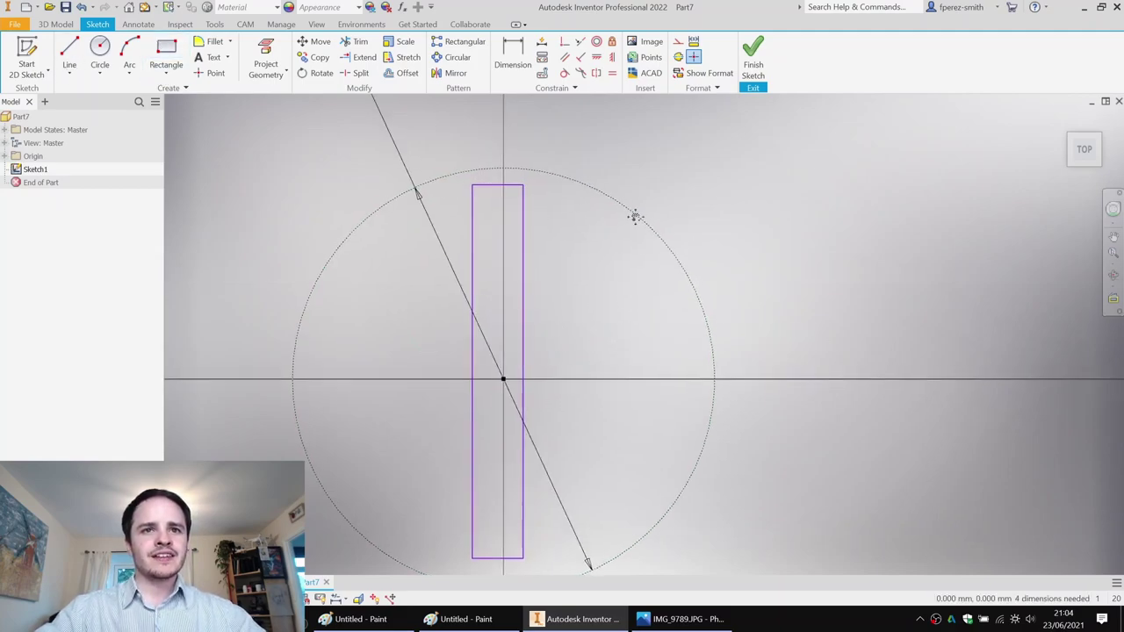
{"action": "key", "text": "d"}
{"action": "left_click", "coordinate": [445, 251]}
{"action": "left_click", "coordinate": [495, 255]}
{"action": "left_click", "coordinate": [471, 163]}
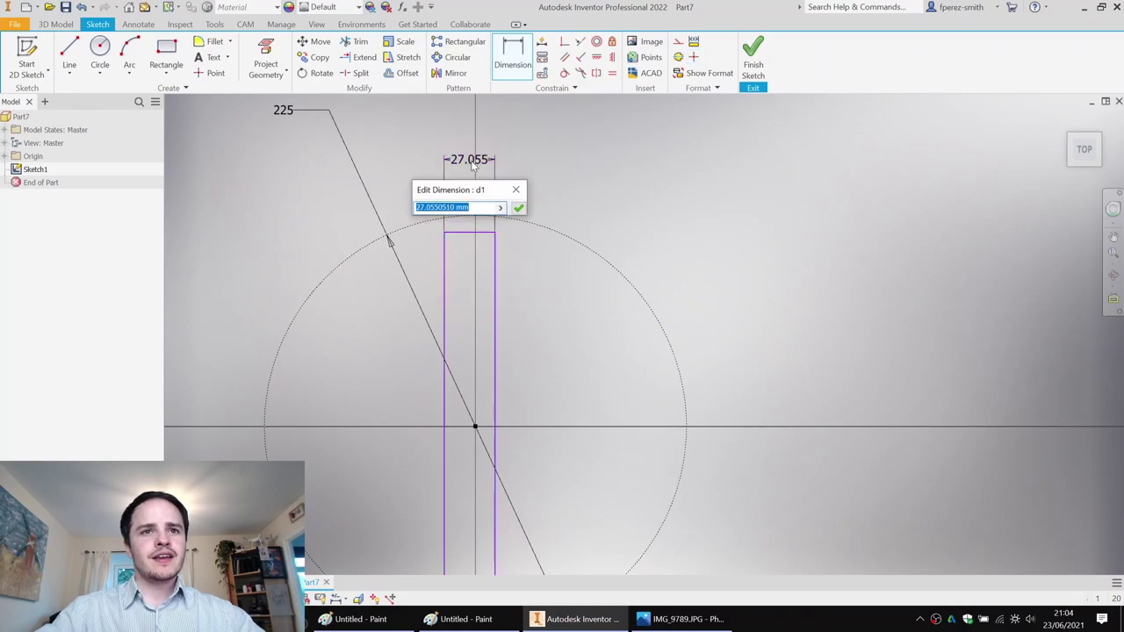
{"action": "type", "text": "6"}
{"action": "key", "text": "Return"}
{"action": "key", "text": "Escape"}
Draw a line down the middle of the rectangle, joining the midpoints of its two short edges.
{"action": "scroll", "coordinate": [452, 222], "scroll_direction": "up", "scroll_amount": 2}
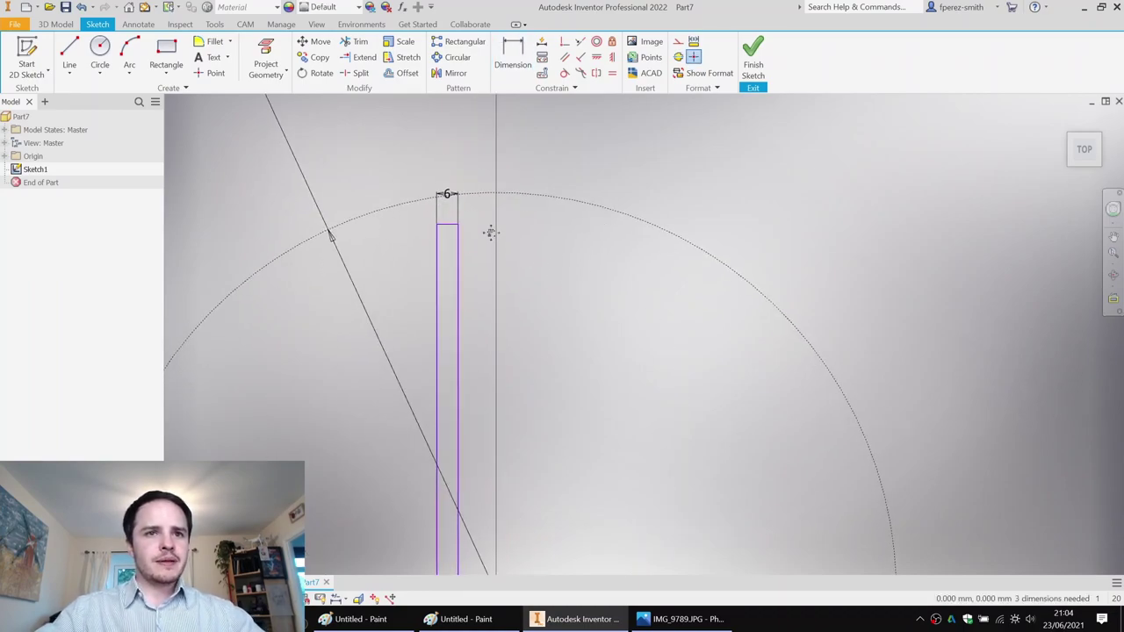
{"action": "middle_click_drag", "start_coordinate": [537, 275], "coordinate": [502, 105]}
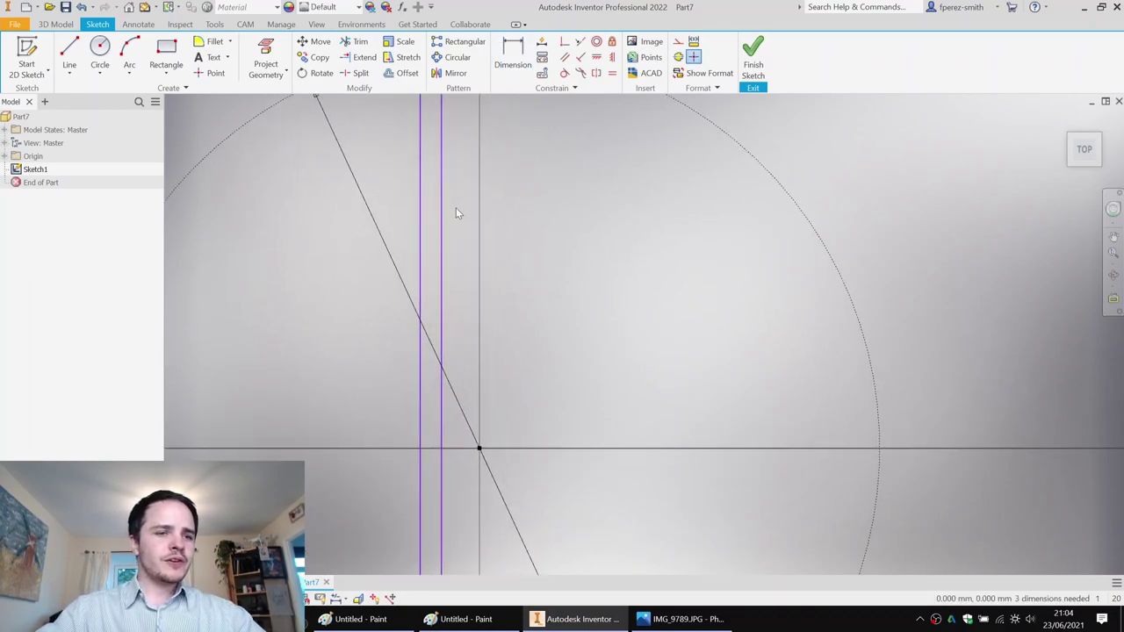
{"action": "middle_click_drag", "start_coordinate": [456, 211], "coordinate": [425, 270]}
{"action": "key", "text": "l"}
{"action": "left_click", "coordinate": [399, 137]}
{"action": "scroll", "coordinate": [503, 303], "scroll_direction": "down", "scroll_amount": 1}
{"action": "middle_click_drag", "start_coordinate": [503, 303], "coordinate": [452, 237]}
{"action": "scroll", "coordinate": [395, 327], "scroll_direction": "down", "scroll_amount": 3}
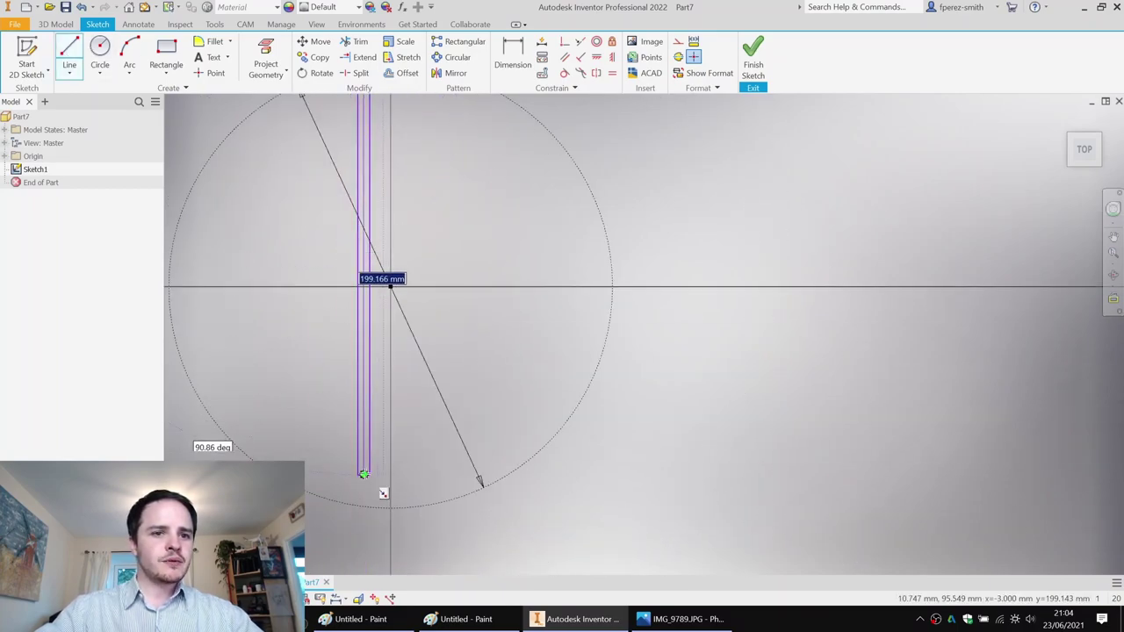
{"action": "key", "text": "Escape"}
{"action": "middle_click_drag", "start_coordinate": [509, 299], "coordinate": [499, 347]}
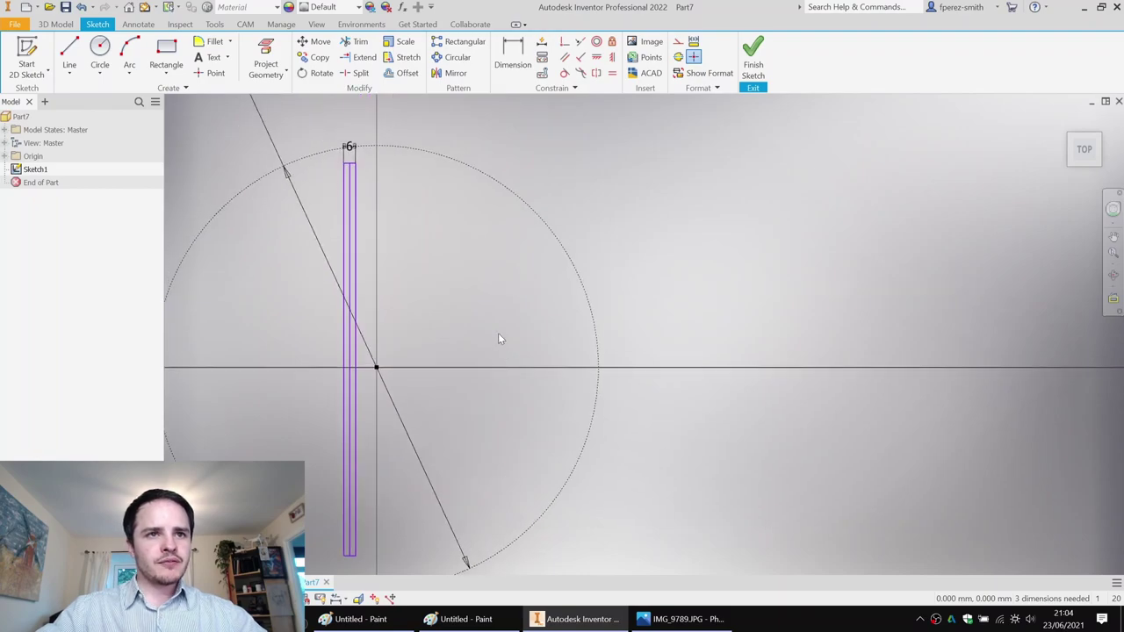
Convert the rectangle's edges to construction geometry, keeping its middle line as normal sketch geometry.
{"action": "middle_click_drag", "start_coordinate": [358, 172], "coordinate": [532, 144]}
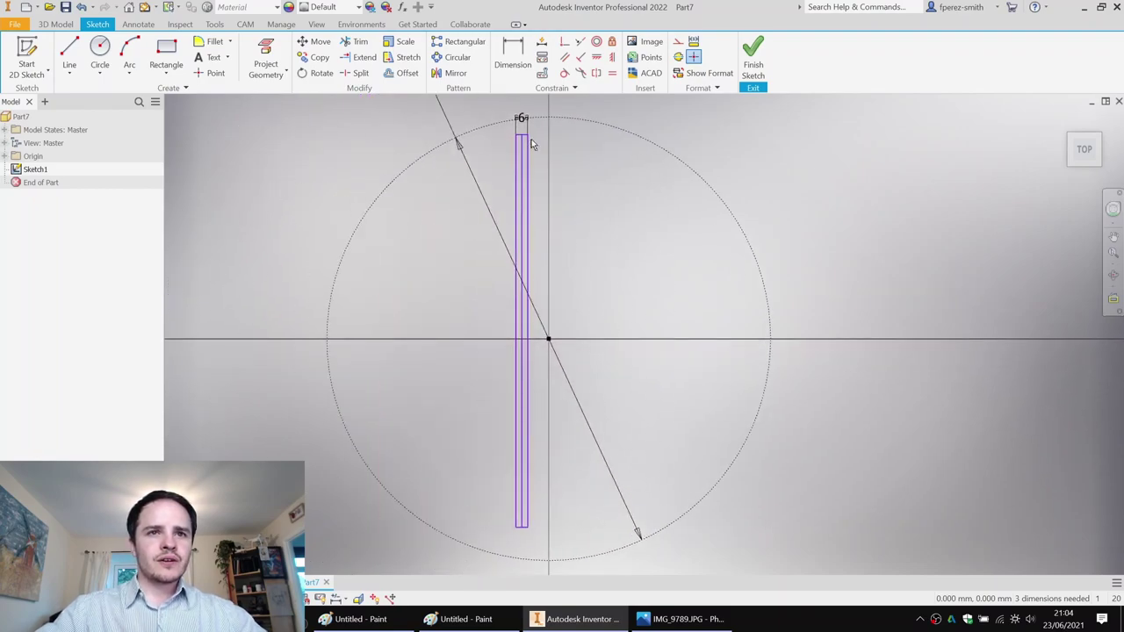
{"action": "scroll", "coordinate": [539, 137], "scroll_direction": "down", "scroll_amount": 6}
{"action": "scroll", "coordinate": [494, 430], "scroll_direction": "up", "scroll_amount": 2}
{"action": "scroll", "coordinate": [494, 430], "scroll_direction": "up", "scroll_amount": 4}
{"action": "middle_click_drag", "start_coordinate": [495, 431], "coordinate": [489, 86]}
{"action": "middle_click_drag", "start_coordinate": [486, 454], "coordinate": [474, 140]}
{"action": "scroll", "coordinate": [475, 357], "scroll_direction": "down", "scroll_amount": 3}
{"action": "left_click_drag", "start_coordinate": [476, 343], "coordinate": [451, 283]}
{"action": "right_click", "coordinate": [448, 291]}
{"action": "left_click", "coordinate": [506, 292]}
{"action": "scroll", "coordinate": [546, 296], "scroll_direction": "up", "scroll_amount": 3}
{"action": "middle_click_drag", "start_coordinate": [538, 229], "coordinate": [519, 412]}
{"action": "scroll", "coordinate": [579, 246], "scroll_direction": "up", "scroll_amount": 3}
{"action": "middle_click_drag", "start_coordinate": [585, 231], "coordinate": [553, 304]}
{"action": "middle_click_drag", "start_coordinate": [609, 194], "coordinate": [572, 277]}
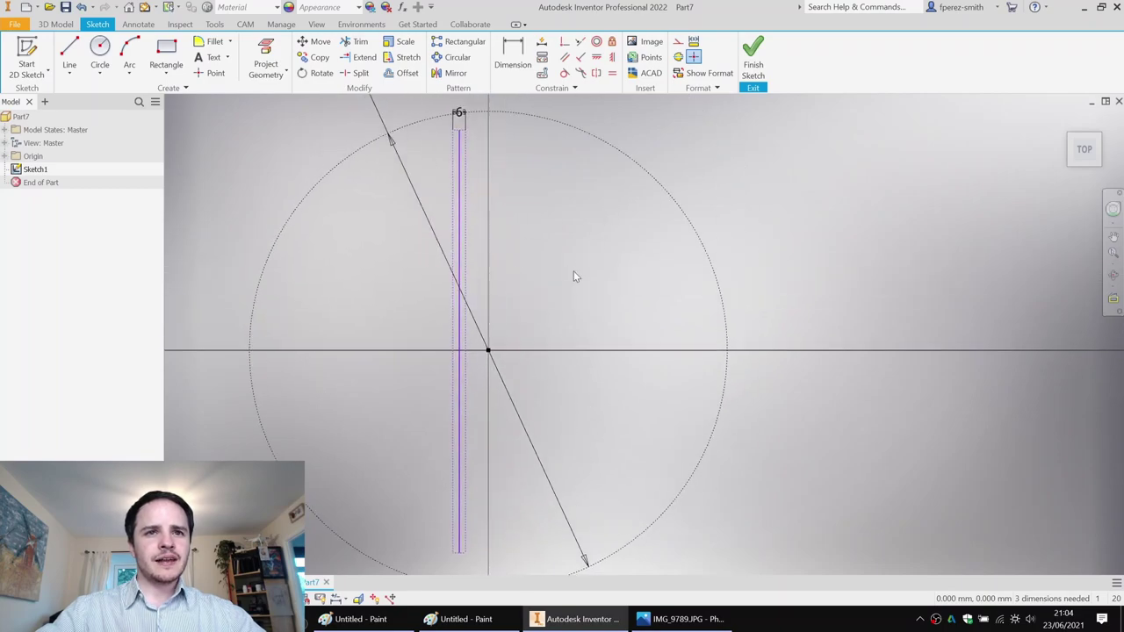
Constrain the middle line's midpoint to the origin and the rectangle's upper corner onto the construction circle.
{"action": "left_click_drag", "start_coordinate": [470, 349], "coordinate": [501, 341]}
{"action": "scroll", "coordinate": [506, 118], "scroll_direction": "down", "scroll_amount": 2}
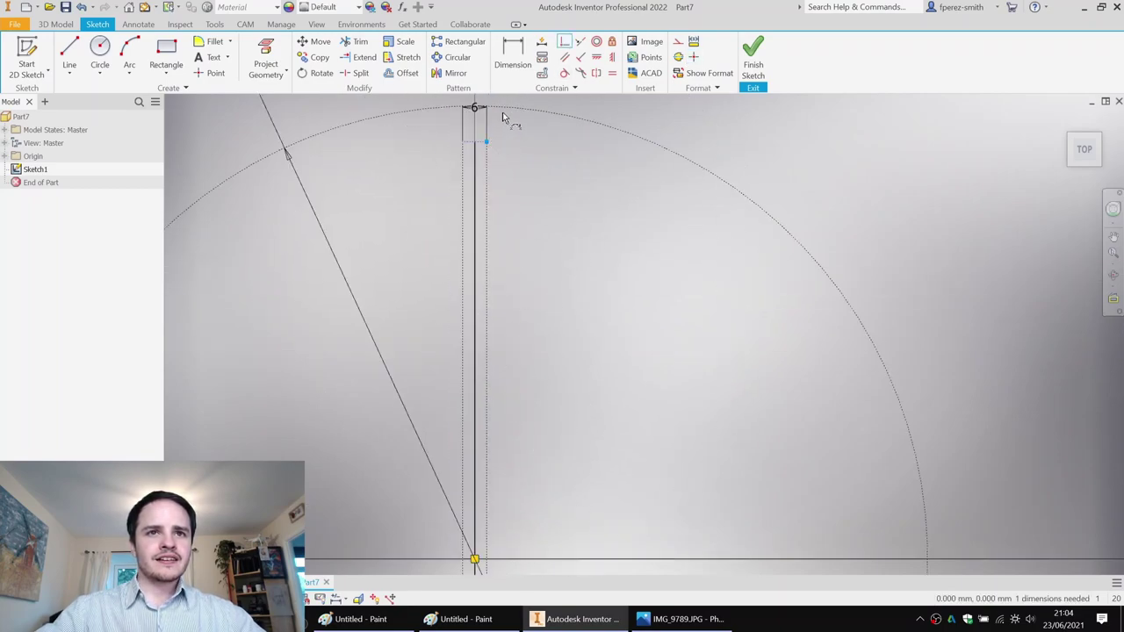
{"action": "scroll", "coordinate": [487, 147], "scroll_direction": "down", "scroll_amount": 2}
{"action": "scroll", "coordinate": [488, 143], "scroll_direction": "up", "scroll_amount": 5}
{"action": "middle_click_drag", "start_coordinate": [500, 384], "coordinate": [522, 219]}
{"action": "scroll", "coordinate": [527, 215], "scroll_direction": "down", "scroll_amount": 5}
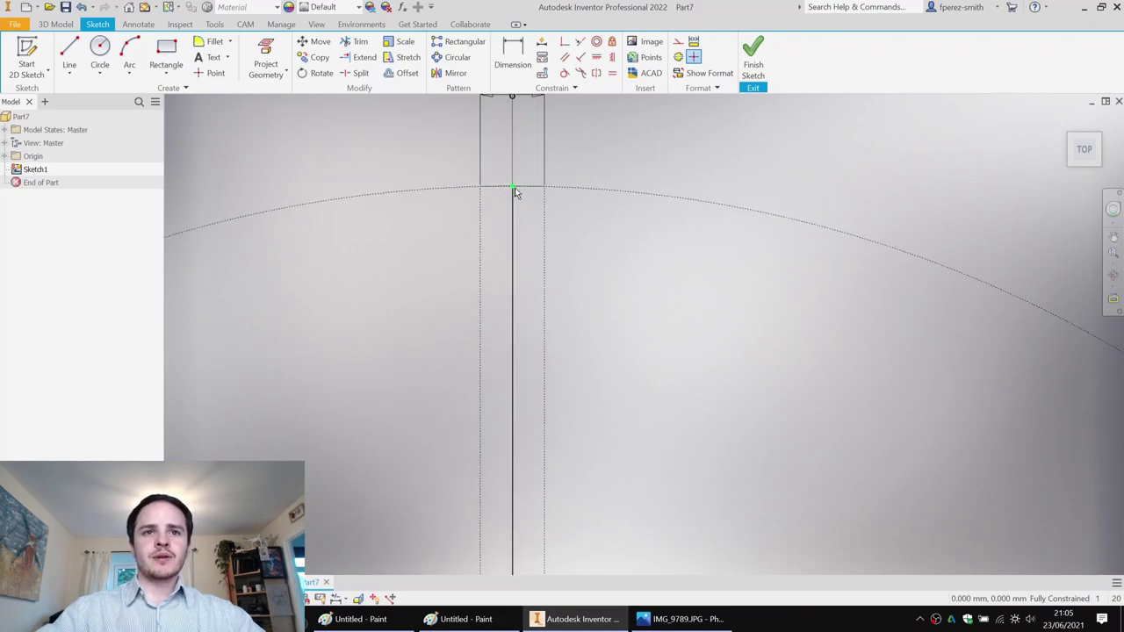
{"action": "scroll", "coordinate": [527, 187], "scroll_direction": "down", "scroll_amount": 3}
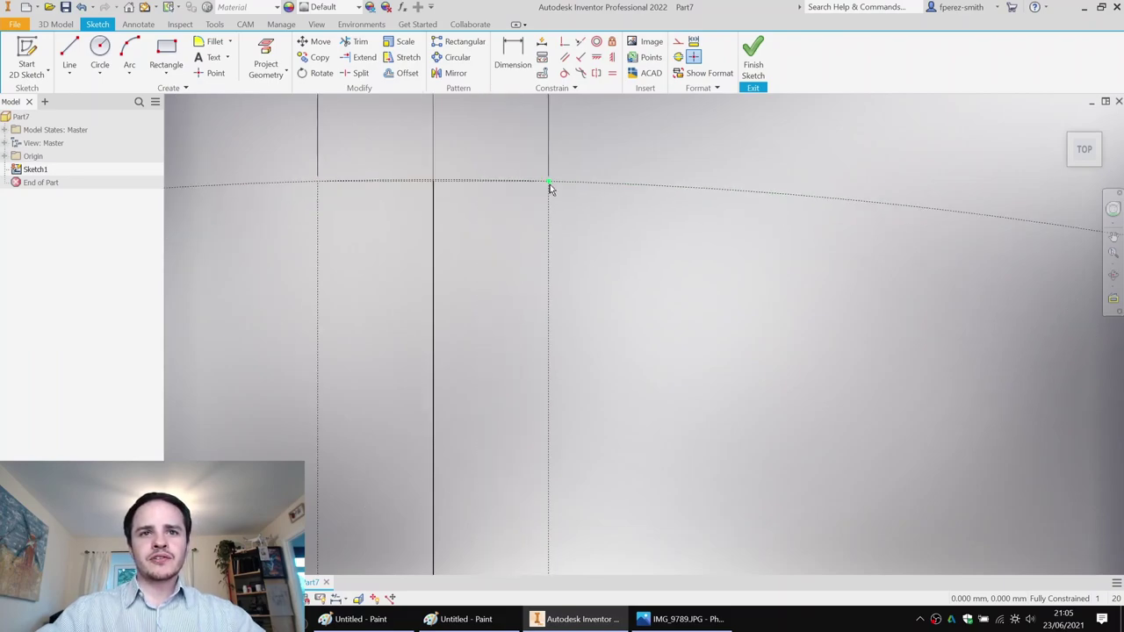
Draw a vertical line to the left of the centre bar and a rectangle about 32 mm wide around it, inside the circle.
{"action": "scroll", "coordinate": [550, 184], "scroll_direction": "up", "scroll_amount": 8}
{"action": "middle_click_drag", "start_coordinate": [513, 384], "coordinate": [497, 260]}
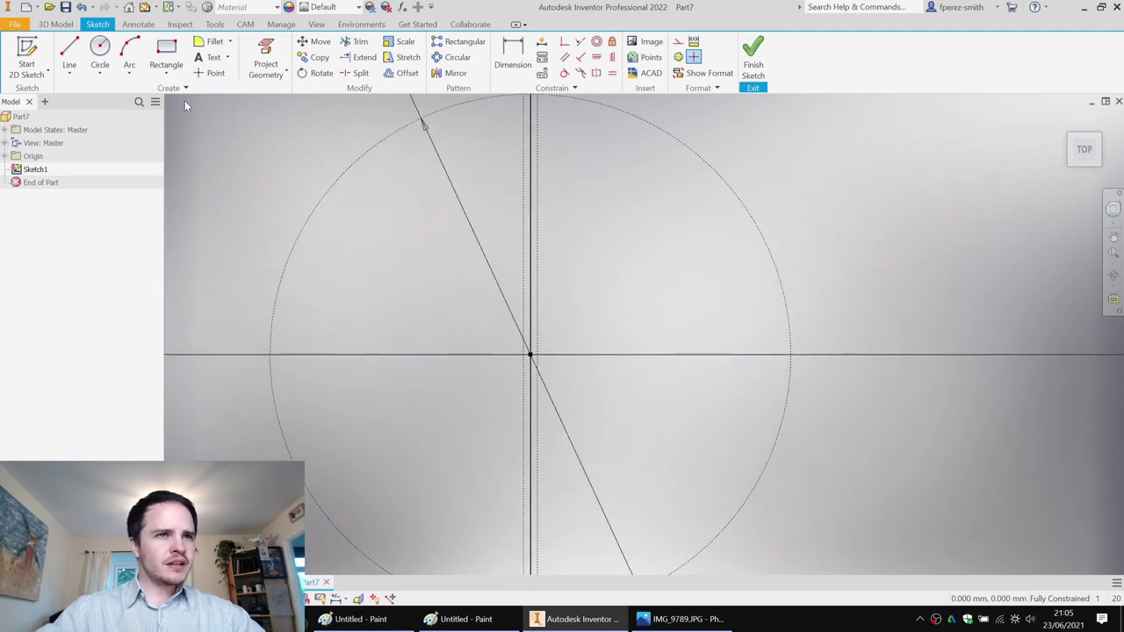
{"action": "left_click", "coordinate": [69, 57]}
{"action": "left_click", "coordinate": [432, 209]}
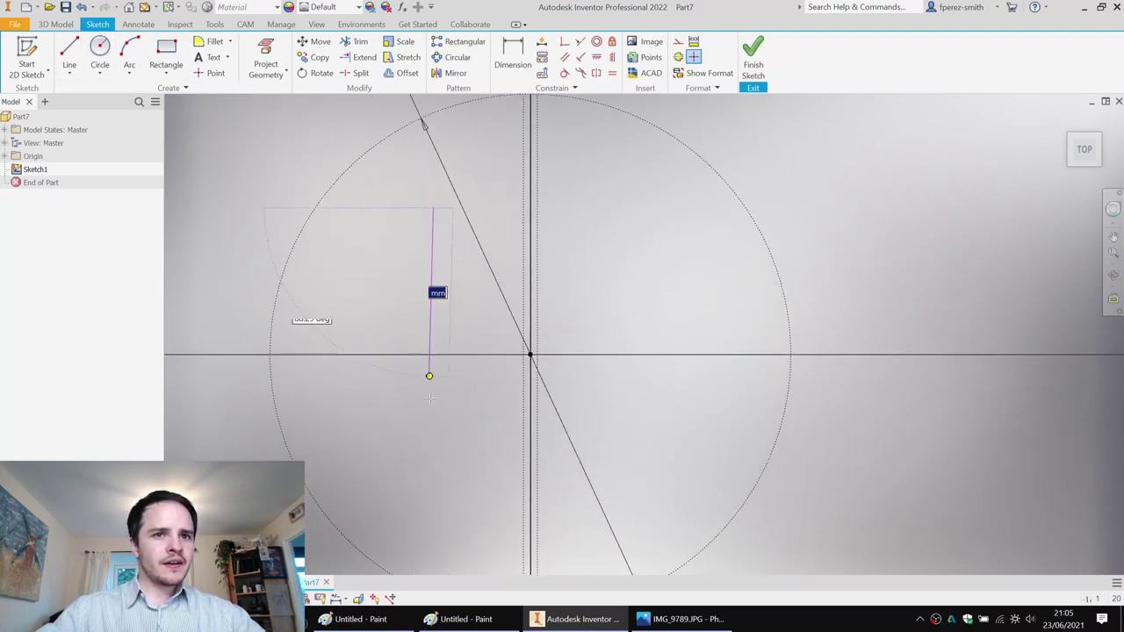
{"action": "left_click", "coordinate": [433, 450]}
{"action": "left_click", "coordinate": [166, 54]}
{"action": "left_click", "coordinate": [392, 187]}
{"action": "left_click", "coordinate": [465, 485]}
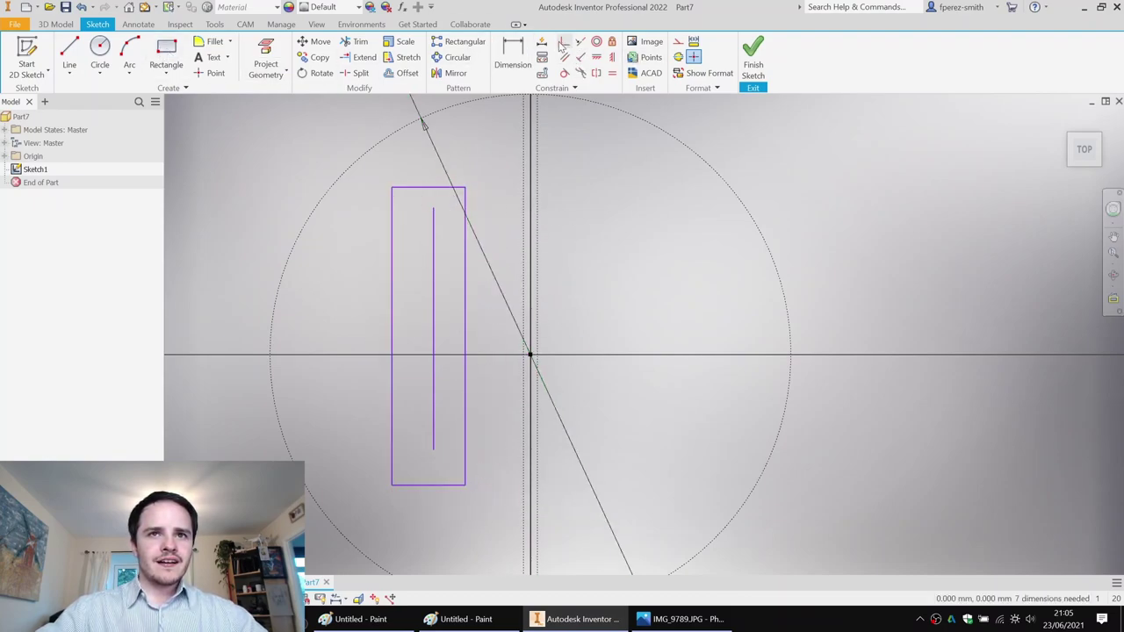
Make the new line's ends coincident with the midpoints of the second rectangle's short edges and dimension its width as 6 mm.
{"action": "left_click", "coordinate": [428, 187]}
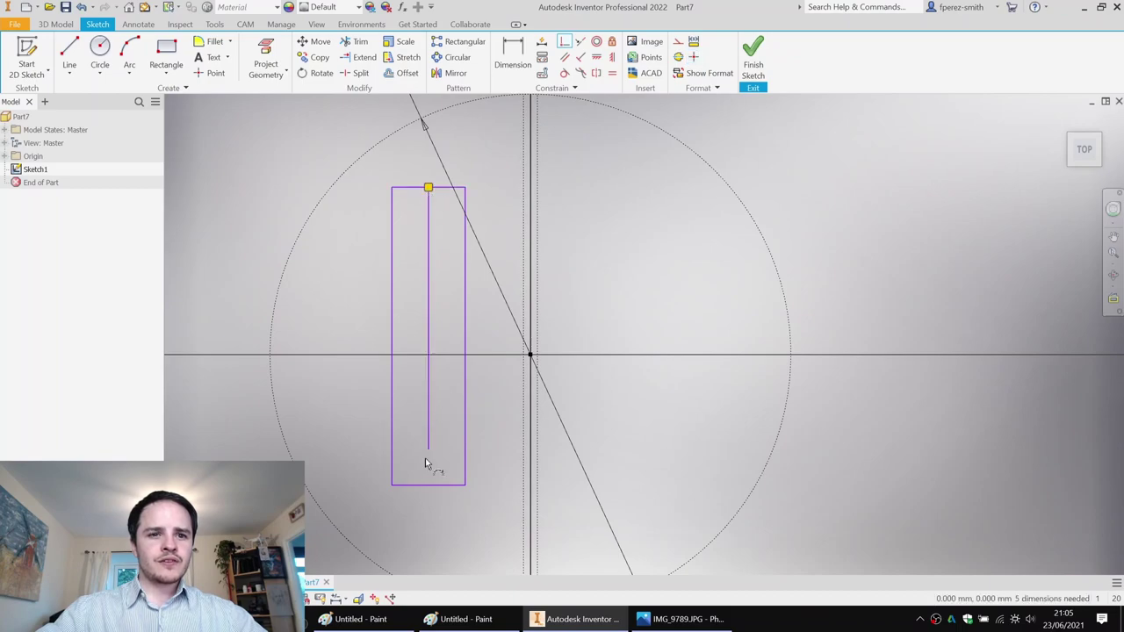
{"action": "left_click", "coordinate": [447, 485]}
{"action": "left_click", "coordinate": [450, 512]}
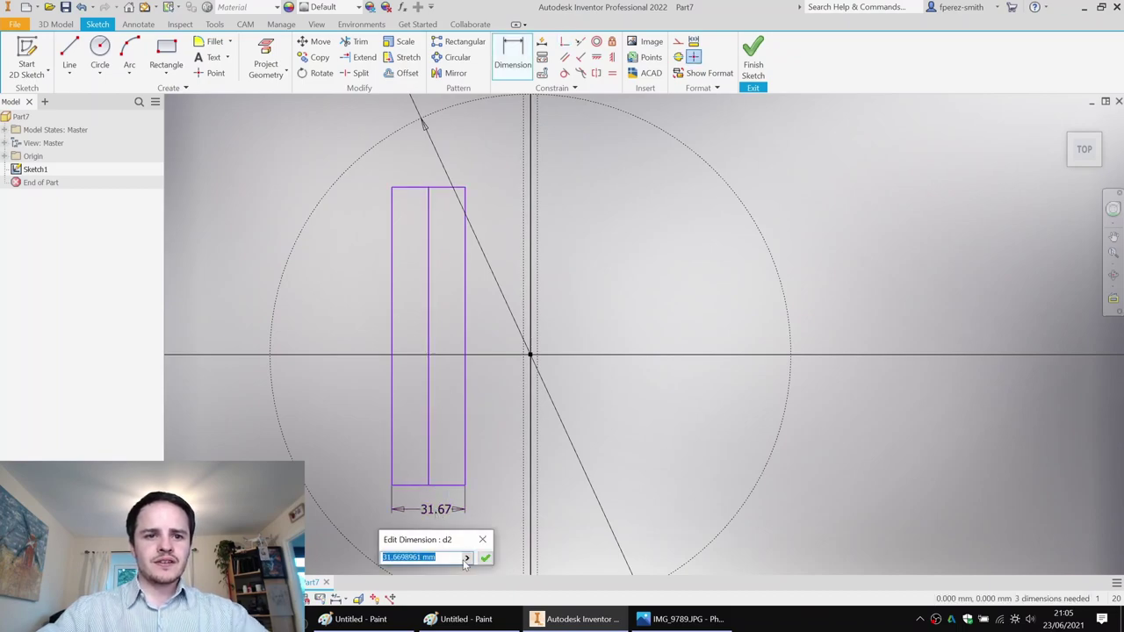
{"action": "key", "text": "Return"}
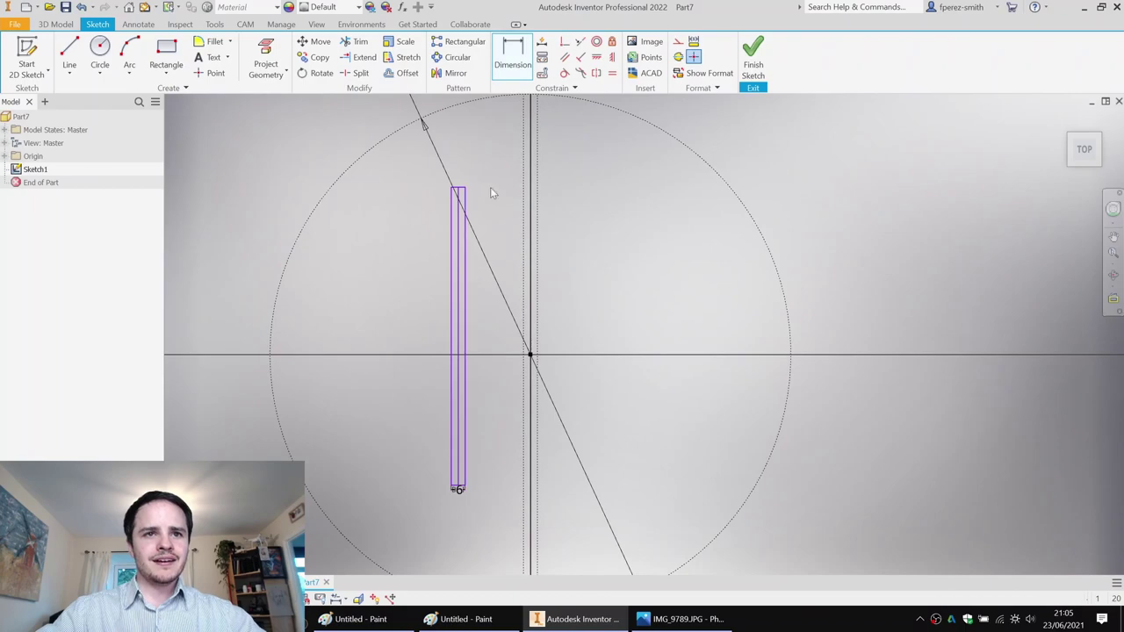
Convert the second rectangle's edges to construction geometry.
{"action": "scroll", "coordinate": [455, 496], "scroll_direction": "down", "scroll_amount": 4}
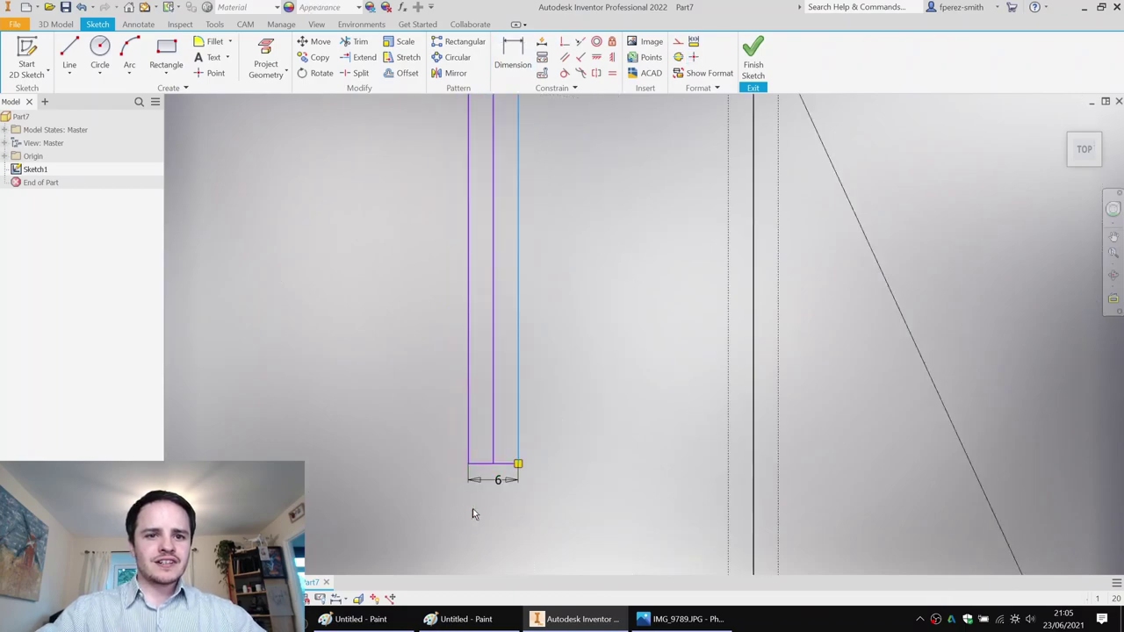
{"action": "scroll", "coordinate": [472, 494], "scroll_direction": "up", "scroll_amount": 5}
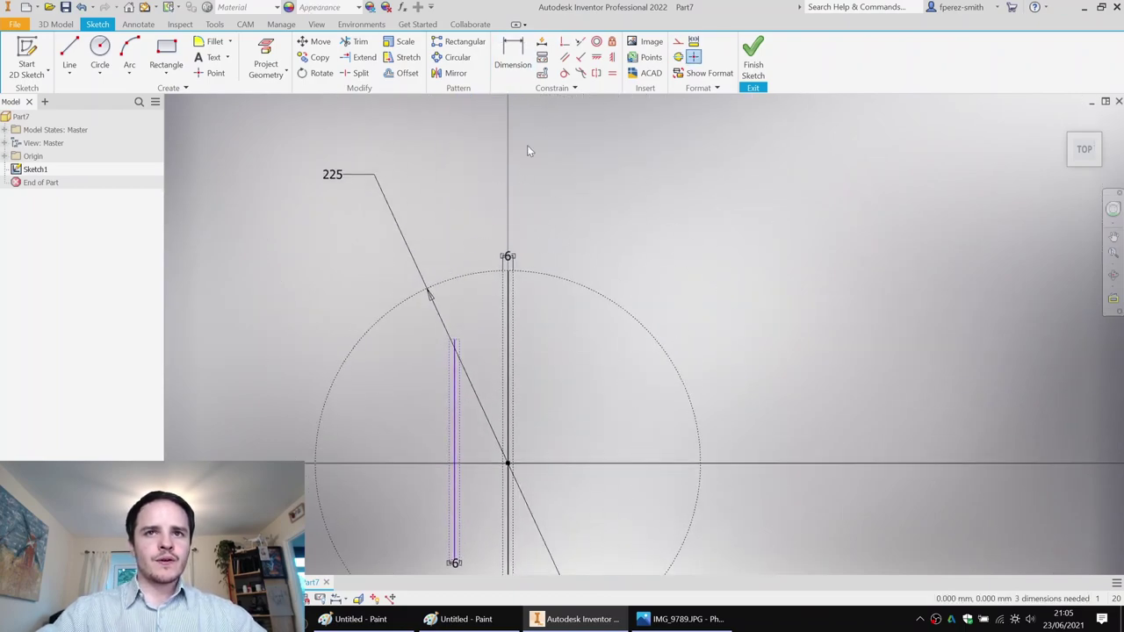
Make the second rectangle's outer corners coincident with the construction circle.
{"action": "scroll", "coordinate": [449, 355], "scroll_direction": "down", "scroll_amount": 3}
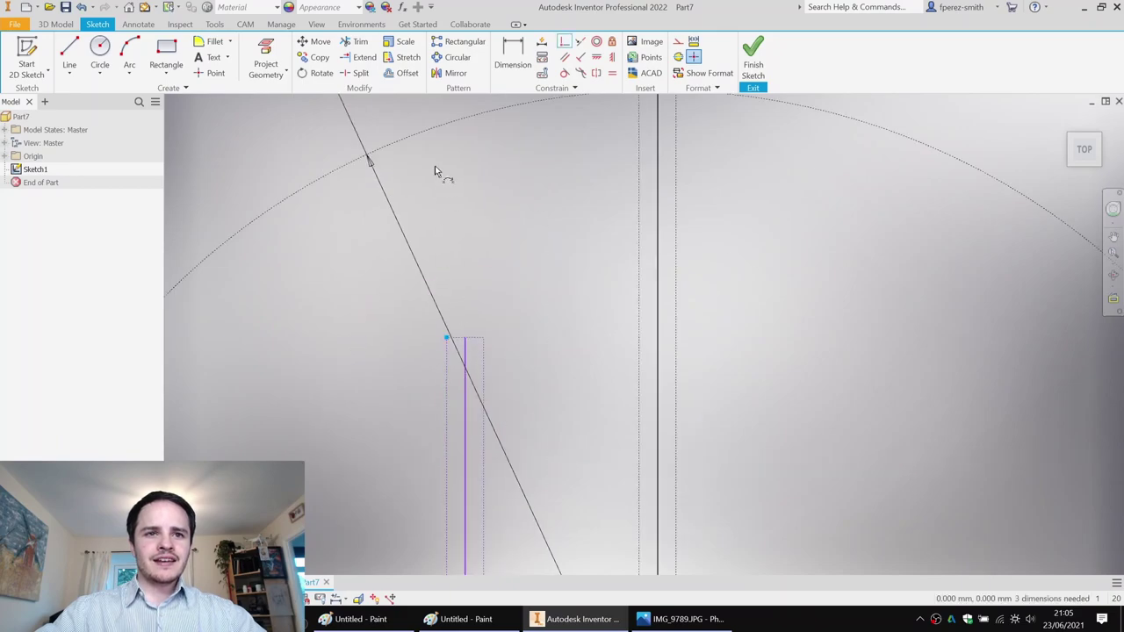
{"action": "left_click", "coordinate": [430, 128]}
{"action": "scroll", "coordinate": [498, 346], "scroll_direction": "up", "scroll_amount": 4}
{"action": "left_click", "coordinate": [443, 353]}
{"action": "scroll", "coordinate": [440, 402], "scroll_direction": "down", "scroll_amount": 3}
{"action": "left_click", "coordinate": [435, 405]}
{"action": "scroll", "coordinate": [475, 396], "scroll_direction": "up", "scroll_amount": 3}
{"action": "middle_click_drag", "start_coordinate": [475, 395], "coordinate": [427, 438]}
{"action": "key", "text": "Escape"}
{"action": "middle_click_drag", "start_coordinate": [370, 281], "coordinate": [412, 324]}
Draw a third rectangle to the left of the second bar, with a vertical line joining the midpoints of its short edges.
{"action": "left_click", "coordinate": [170, 53]}
{"action": "left_click", "coordinate": [176, 66]}
{"action": "left_click", "coordinate": [387, 274]}
{"action": "left_click", "coordinate": [411, 404]}
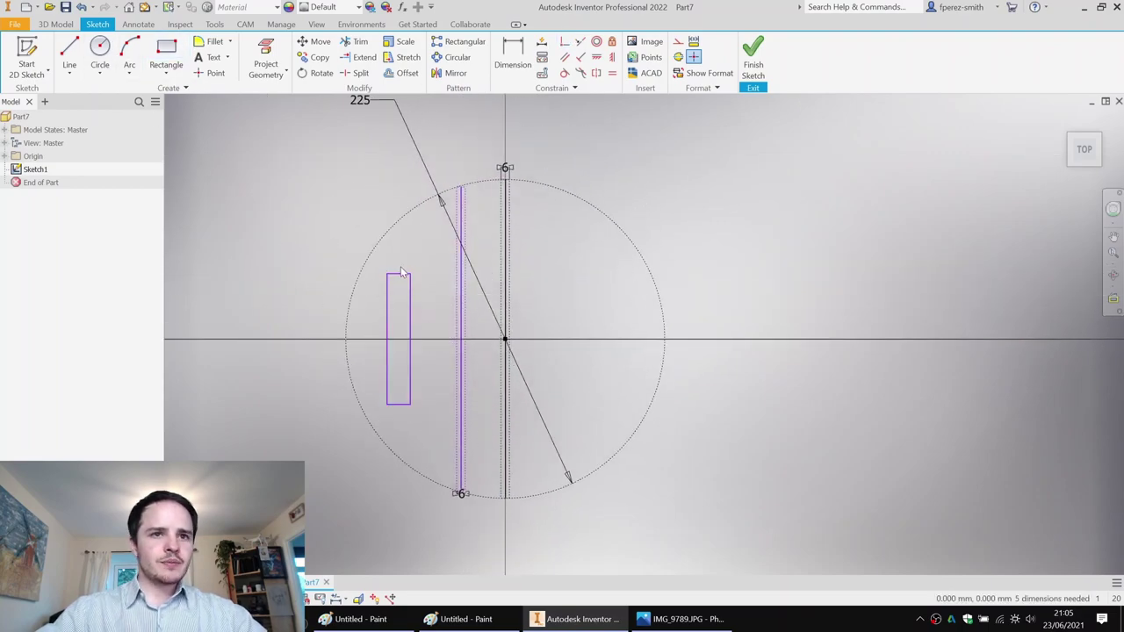
{"action": "left_click", "coordinate": [69, 53]}
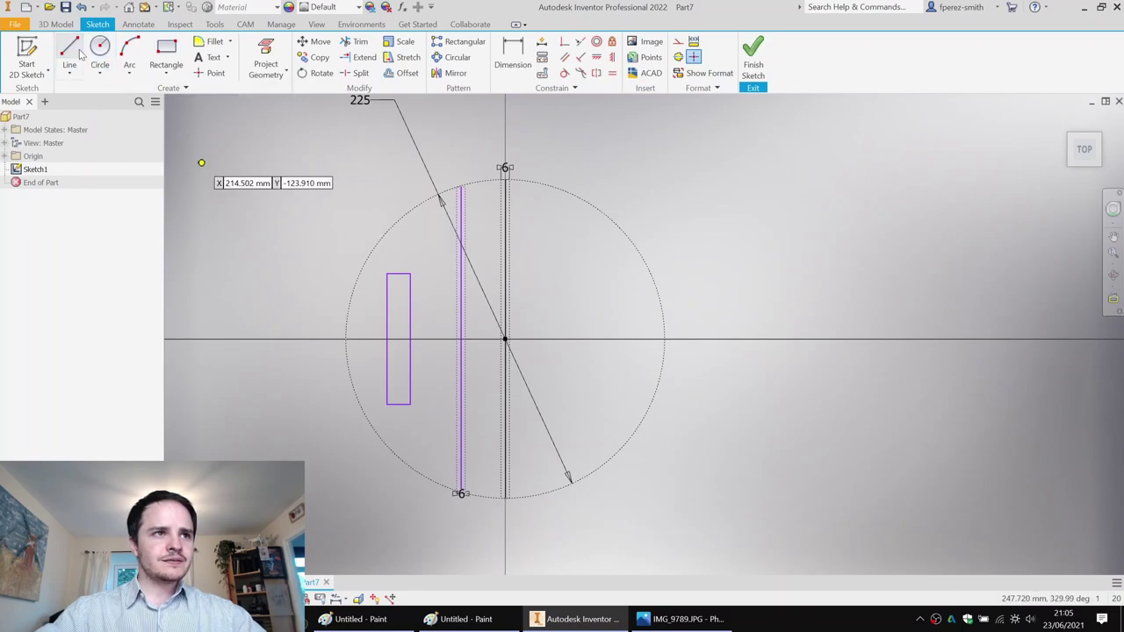
{"action": "left_click", "coordinate": [398, 274]}
{"action": "left_click", "coordinate": [398, 404]}
{"action": "key", "text": "Escape"}
Convert the third rectangle's edges to construction geometry and set its width to 6 mm.
{"action": "left_click_drag", "start_coordinate": [431, 431], "coordinate": [412, 323]}
{"action": "left_click_drag", "start_coordinate": [408, 265], "coordinate": [381, 327]}
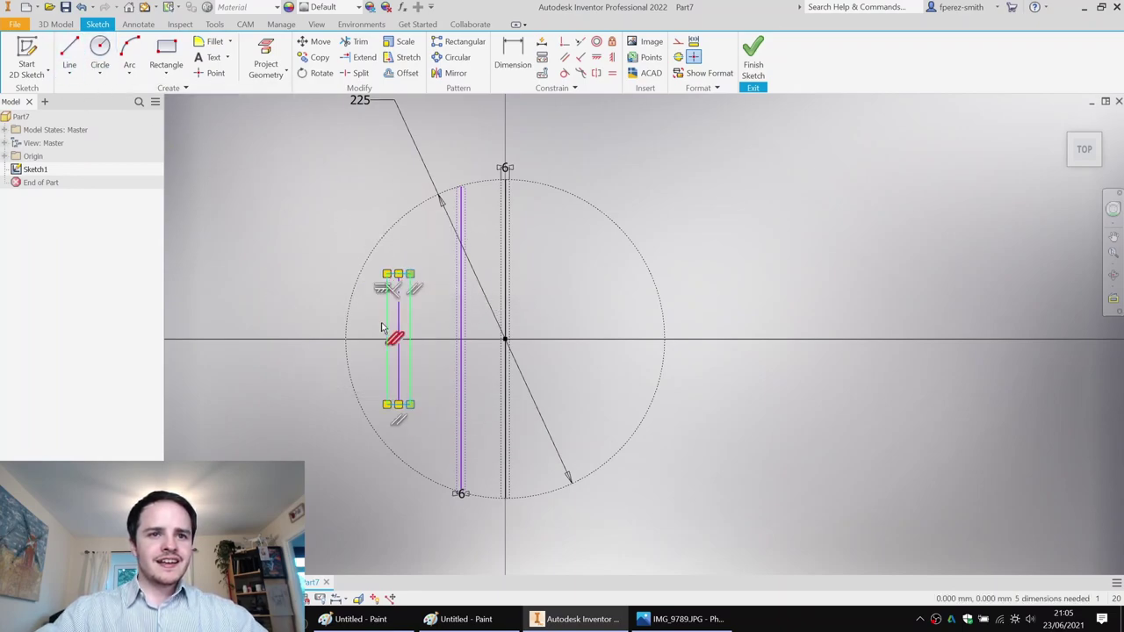
{"action": "right_click", "coordinate": [391, 373]}
{"action": "left_click", "coordinate": [448, 366]}
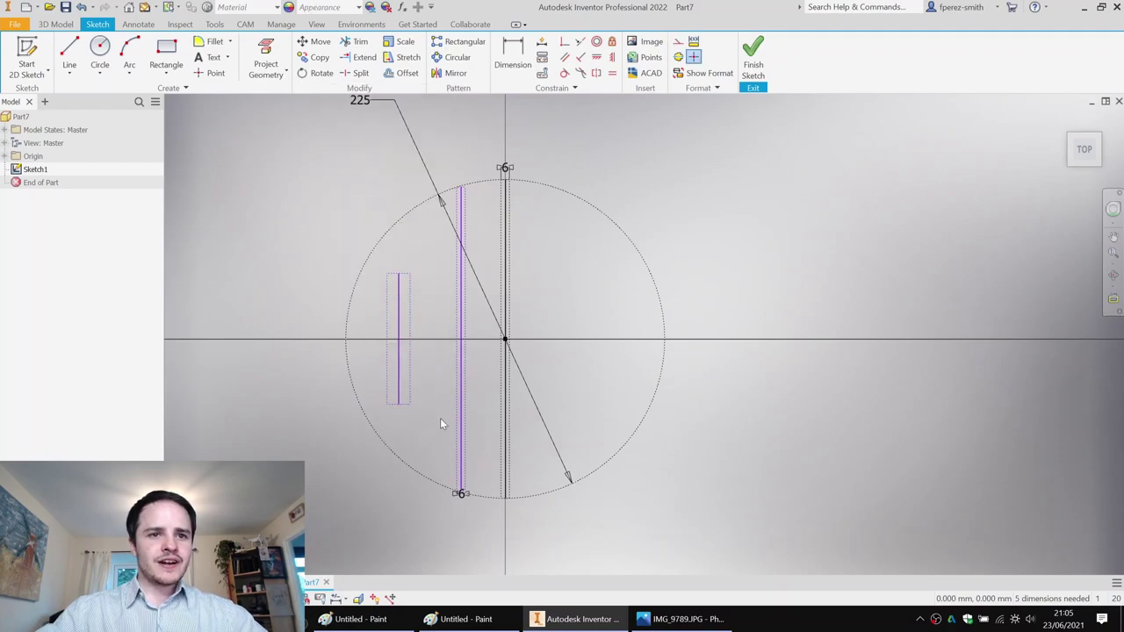
{"action": "left_click", "coordinate": [403, 254]}
{"action": "type", "text": "6"}
{"action": "key", "text": "Return"}
Make the third rectangle's outer corners coincident with the circle, then move the third bar inward and the second bar outward.
{"action": "scroll", "coordinate": [408, 290], "scroll_direction": "up", "scroll_amount": 3}
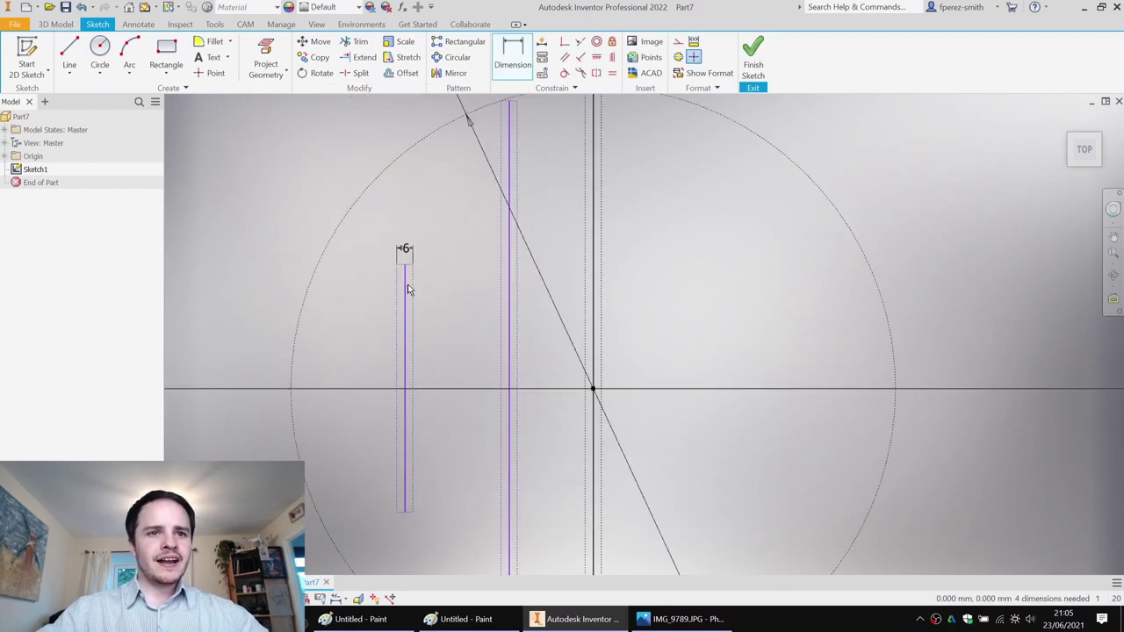
{"action": "scroll", "coordinate": [455, 323], "scroll_direction": "up", "scroll_amount": 2}
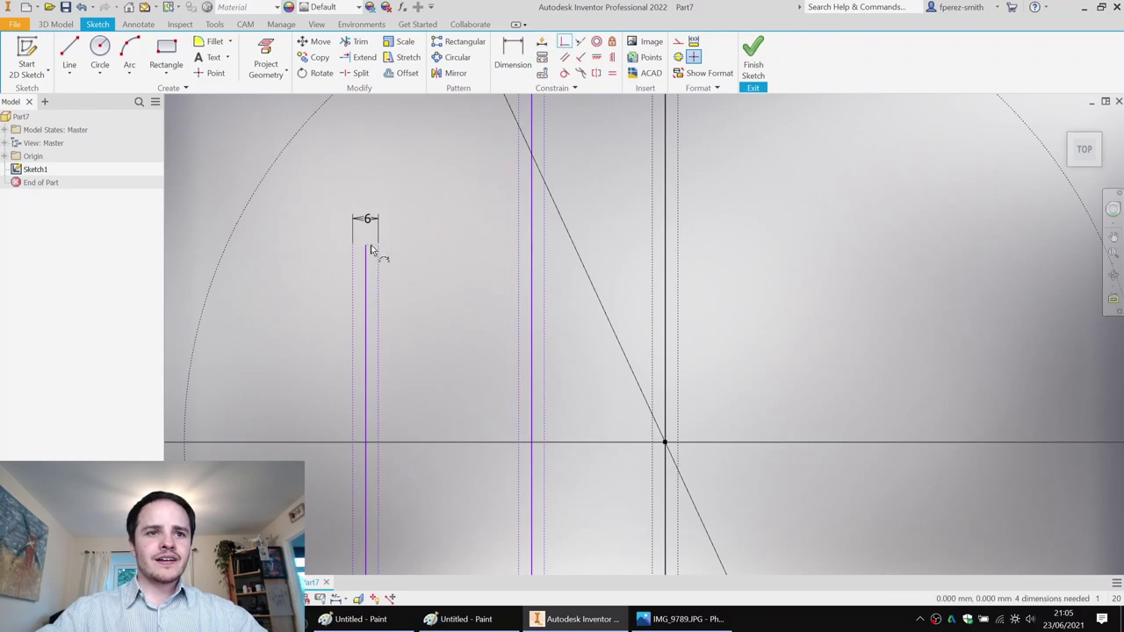
{"action": "scroll", "coordinate": [296, 147], "scroll_direction": "down", "scroll_amount": 3}
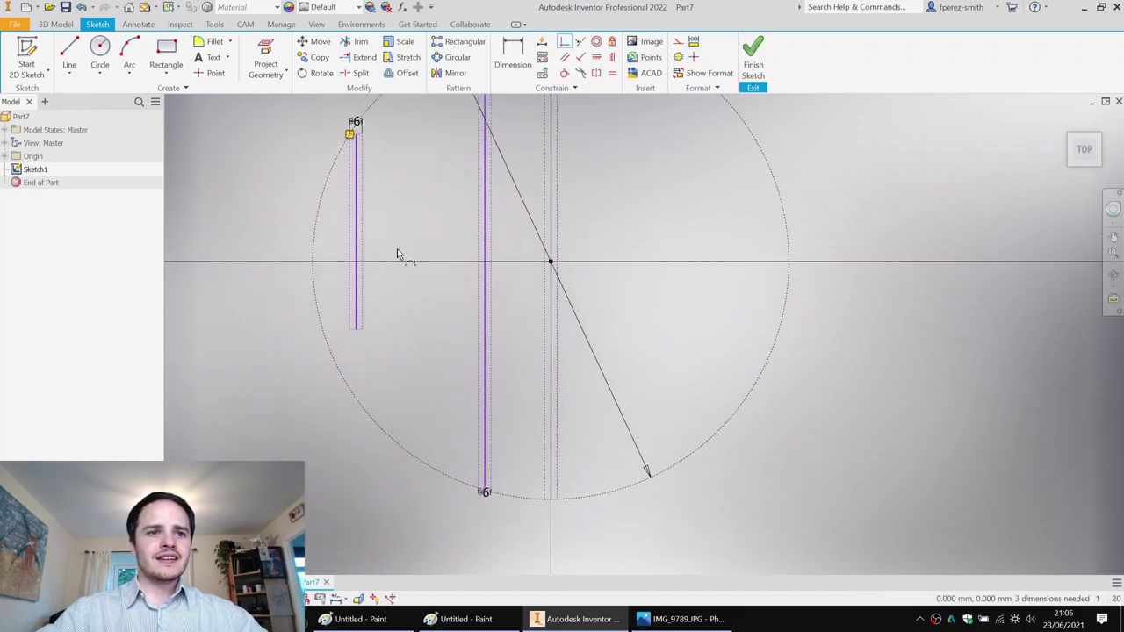
{"action": "left_click", "coordinate": [348, 330]}
{"action": "left_click", "coordinate": [345, 383]}
{"action": "key", "text": "Escape"}
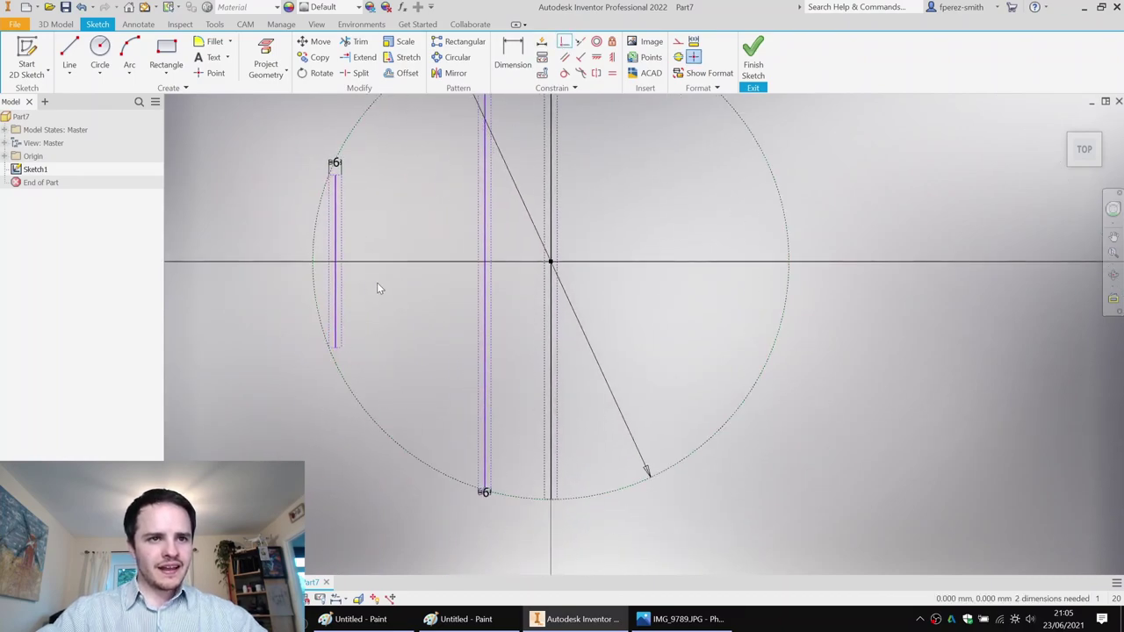
{"action": "middle_click_drag", "start_coordinate": [341, 253], "coordinate": [304, 350]}
{"action": "left_click_drag", "start_coordinate": [313, 329], "coordinate": [335, 338]}
{"action": "left_click_drag", "start_coordinate": [447, 329], "coordinate": [421, 347]}
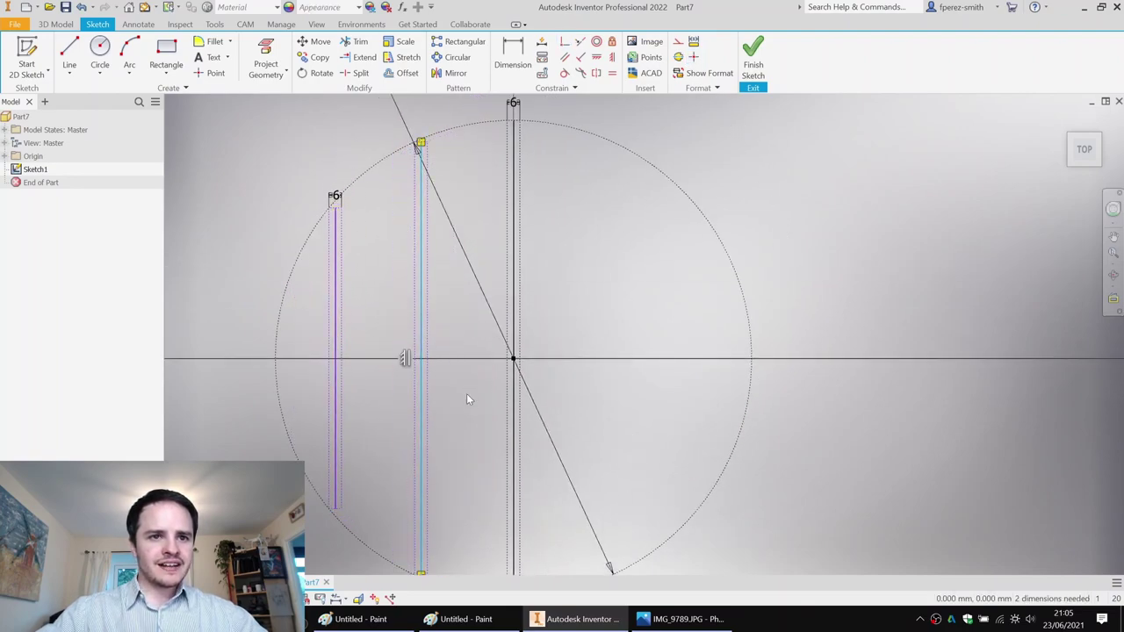
Draw a horizontal line between the facing edges of the third and second bars and set its length to 32 mm.
{"action": "left_click", "coordinate": [69, 55]}
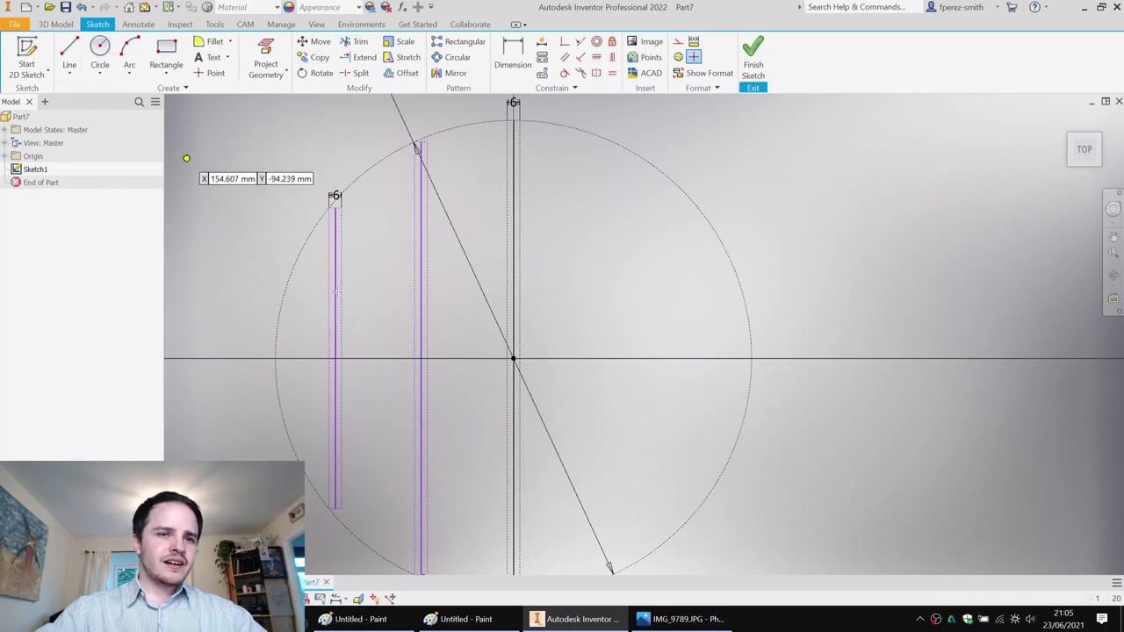
{"action": "left_click", "coordinate": [334, 359]}
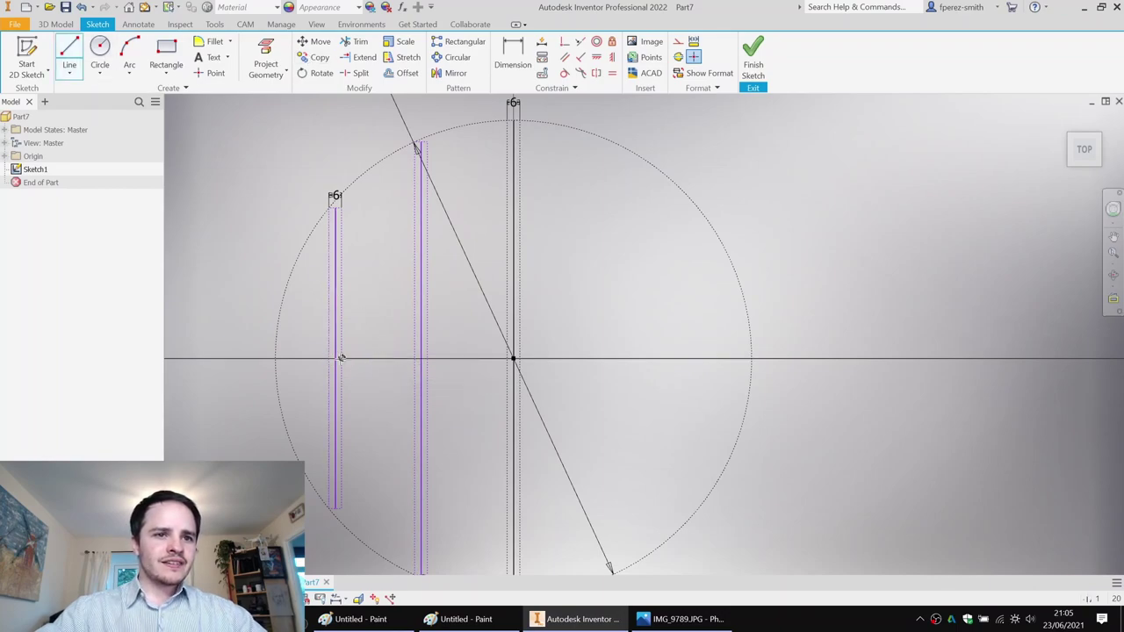
{"action": "double_click", "coordinate": [415, 358]}
{"action": "key", "text": "Escape"}
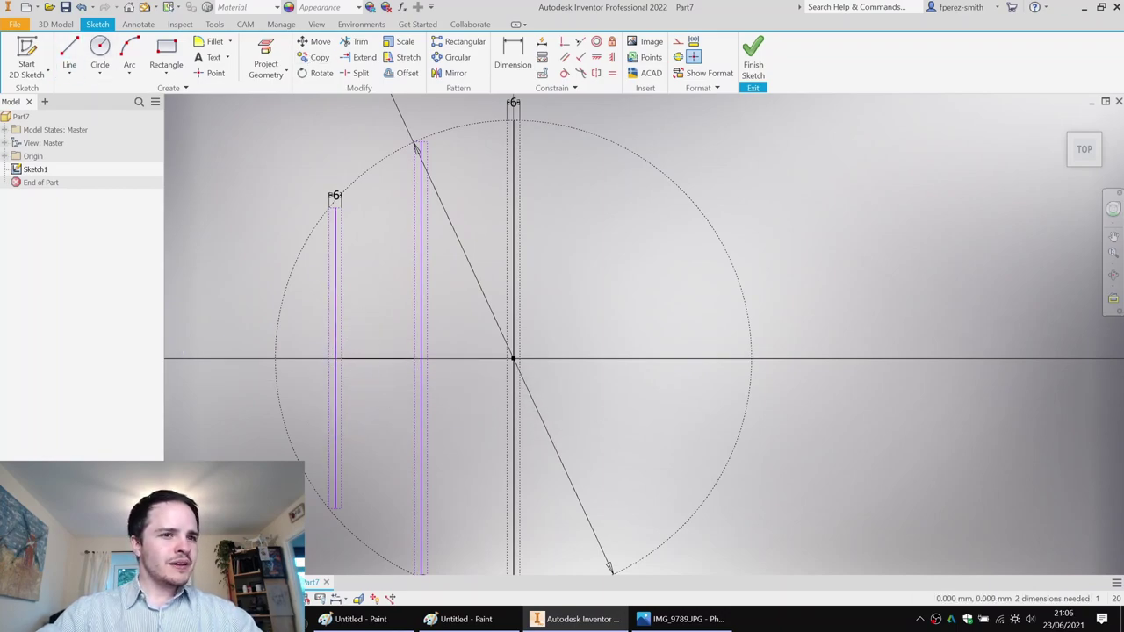
{"action": "key", "text": "d"}
{"action": "left_click", "coordinate": [376, 359]}
{"action": "left_click", "coordinate": [377, 411]}
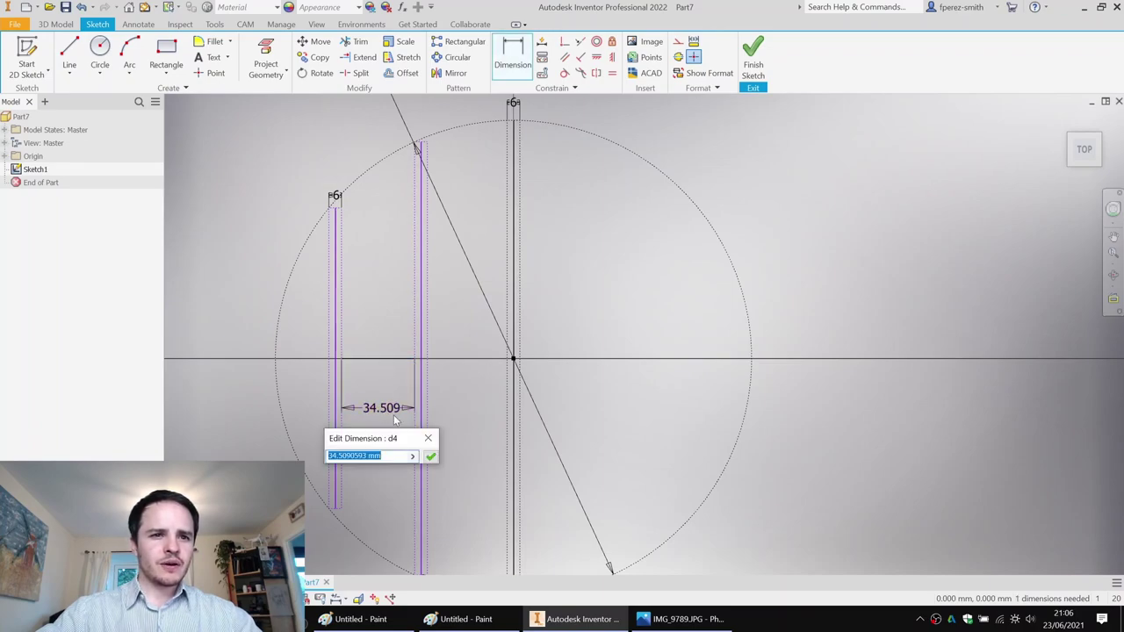
{"action": "type", "text": "32"}
{"action": "key", "text": "Return"}
Draw a horizontal line from the second bar to the centre bar's near edge and set its length to 32 mm.
{"action": "key", "text": "l"}
{"action": "left_click", "coordinate": [415, 358]}
{"action": "key", "text": "Escape"}
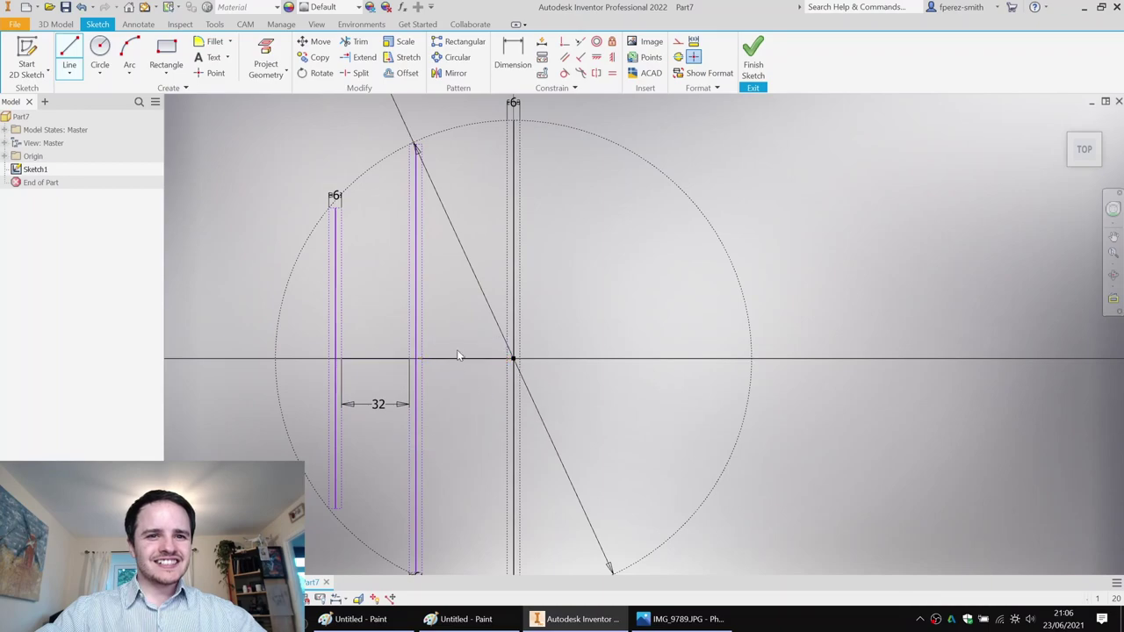
{"action": "left_click", "coordinate": [458, 360]}
{"action": "left_click", "coordinate": [466, 406]}
{"action": "type", "text": "32"}
{"action": "key", "text": "Return"}
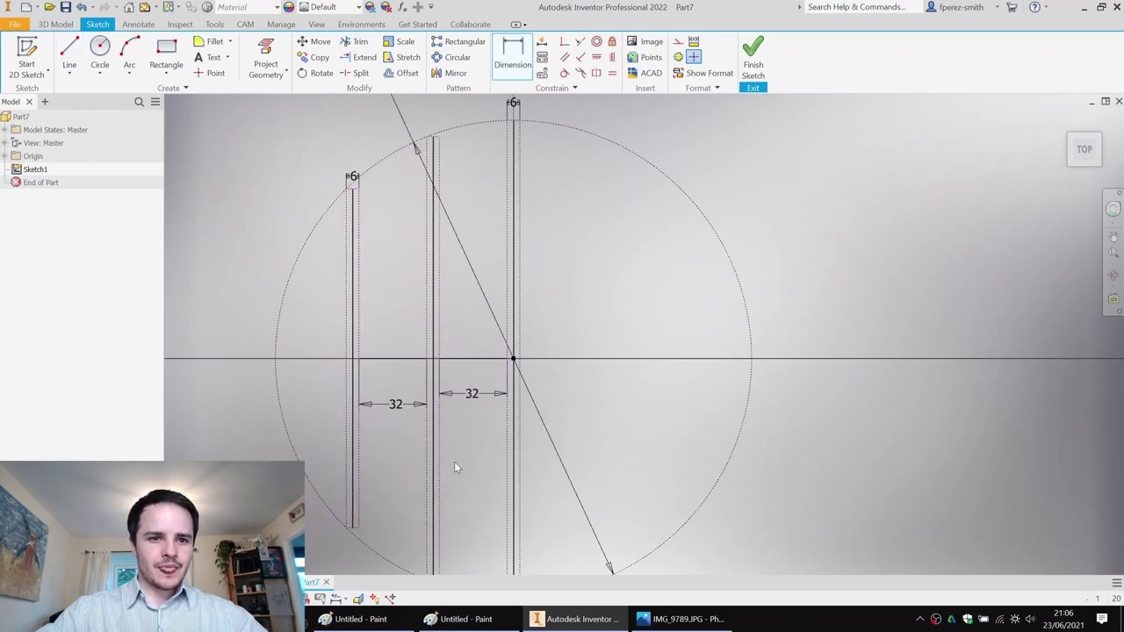
Convert the two horizontal spacing lines to construction geometry and finish the sketch.
{"action": "left_click", "coordinate": [395, 359], "text": "ctrl"}
{"action": "right_click", "coordinate": [383, 378]}
{"action": "left_click", "coordinate": [442, 379]}
{"action": "left_click", "coordinate": [658, 393]}
{"action": "scroll", "coordinate": [580, 283], "scroll_direction": "down", "scroll_amount": 3}
{"action": "middle_click_drag", "start_coordinate": [577, 281], "coordinate": [553, 273]}
{"action": "scroll", "coordinate": [384, 204], "scroll_direction": "up", "scroll_amount": 3}
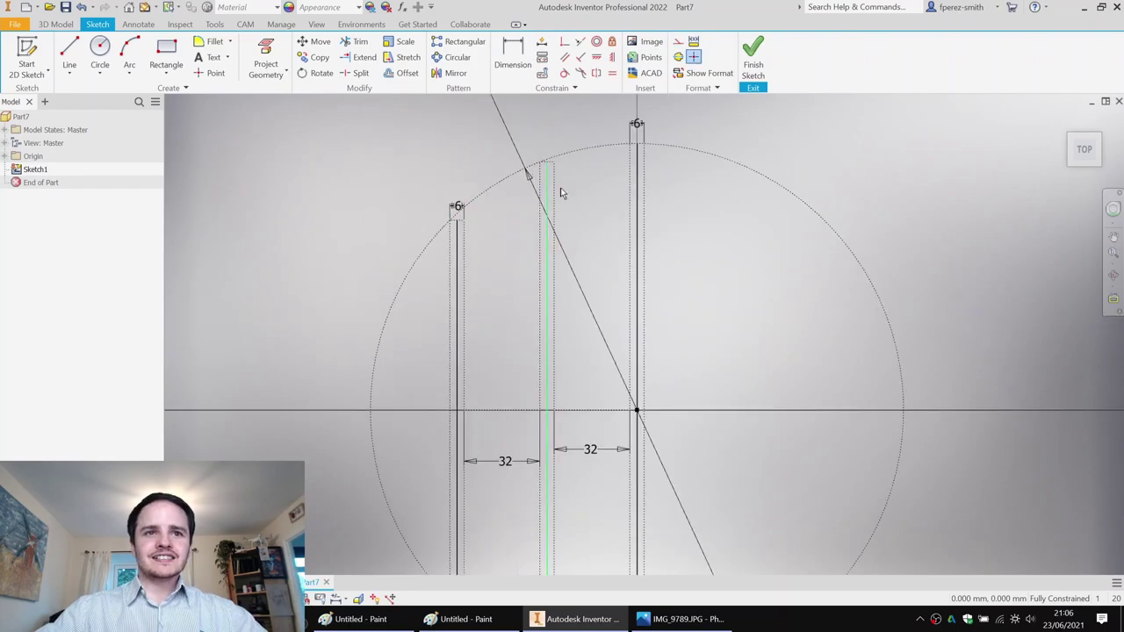
{"action": "left_click", "coordinate": [756, 63]}
Create a work plane normal to the centre bar's line at its front endpoint.
{"action": "mouse_move", "coordinate": [481, 297]}
{"action": "middle_mouse_down", "text": "shift"}
{"action": "mouse_move", "coordinate": [549, 297]}
{"action": "mouse_move", "coordinate": [566, 326]}
{"action": "middle_mouse_up", "text": "shift"}
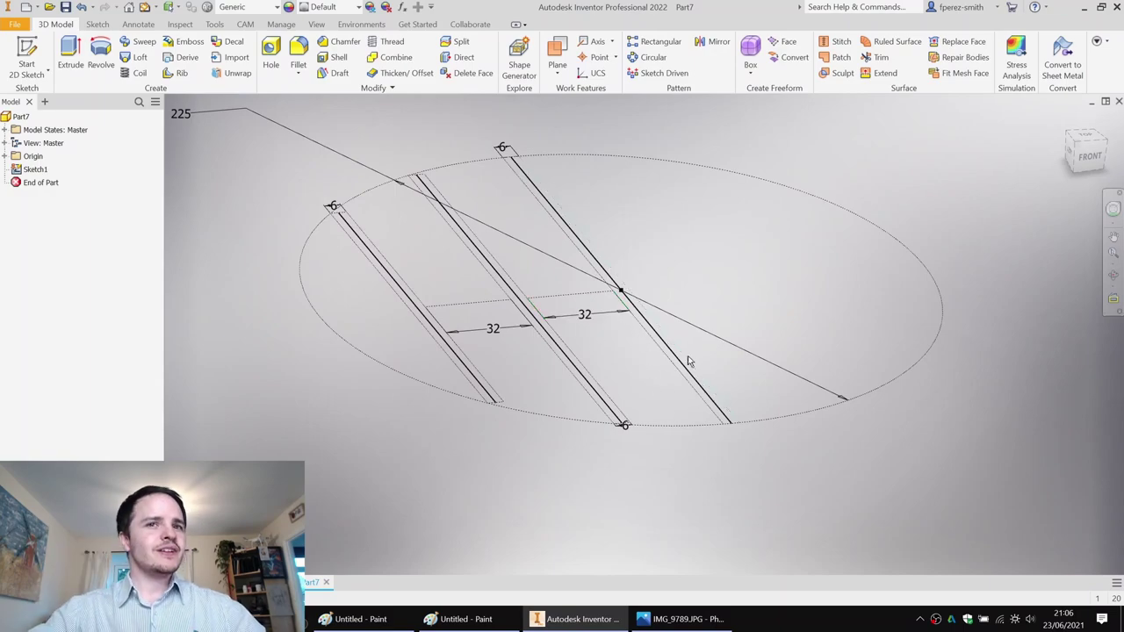
{"action": "middle_click_drag", "start_coordinate": [378, 194], "coordinate": [320, 184]}
{"action": "middle_click_drag", "start_coordinate": [707, 256], "coordinate": [612, 123]}
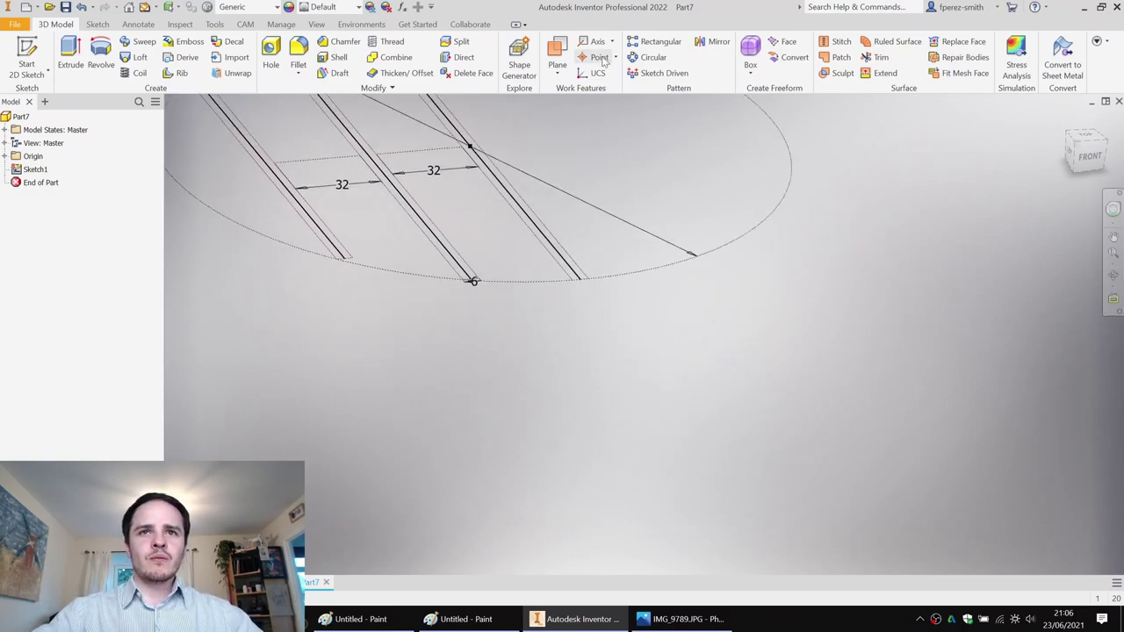
{"action": "left_click", "coordinate": [560, 73]}
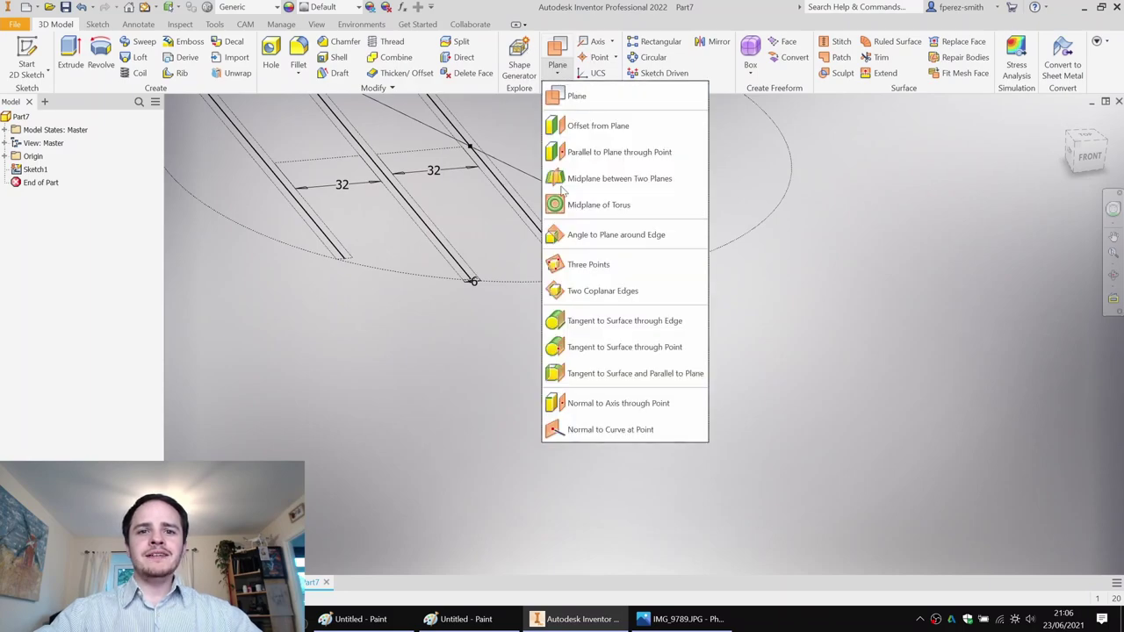
{"action": "left_click", "coordinate": [646, 431]}
{"action": "middle_click_drag", "start_coordinate": [559, 277], "coordinate": [548, 403]}
{"action": "left_click", "coordinate": [569, 403]}
{"action": "scroll", "coordinate": [573, 406], "scroll_direction": "up", "scroll_amount": 3}
{"action": "scroll", "coordinate": [572, 408], "scroll_direction": "up", "scroll_amount": 3}
{"action": "left_click", "coordinate": [571, 412]}
{"action": "scroll", "coordinate": [567, 404], "scroll_direction": "down", "scroll_amount": 5}
{"action": "middle_click_drag", "start_coordinate": [552, 369], "coordinate": [514, 338]}
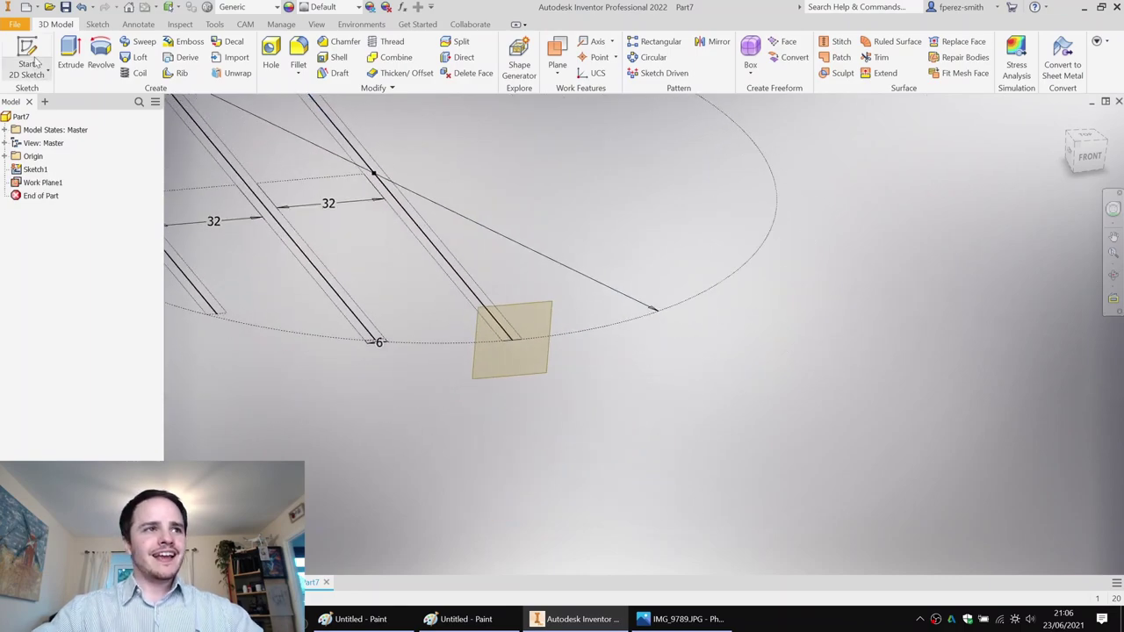
Sketch a 6 mm diameter circle on the new work plane, centred on the end of the centre bar's line.
{"action": "left_click", "coordinate": [518, 309]}
{"action": "key", "text": "c"}
{"action": "left_click", "coordinate": [620, 330]}
{"action": "type", "text": "6"}
{"action": "key", "text": "Return"}
{"action": "left_click", "coordinate": [753, 55]}
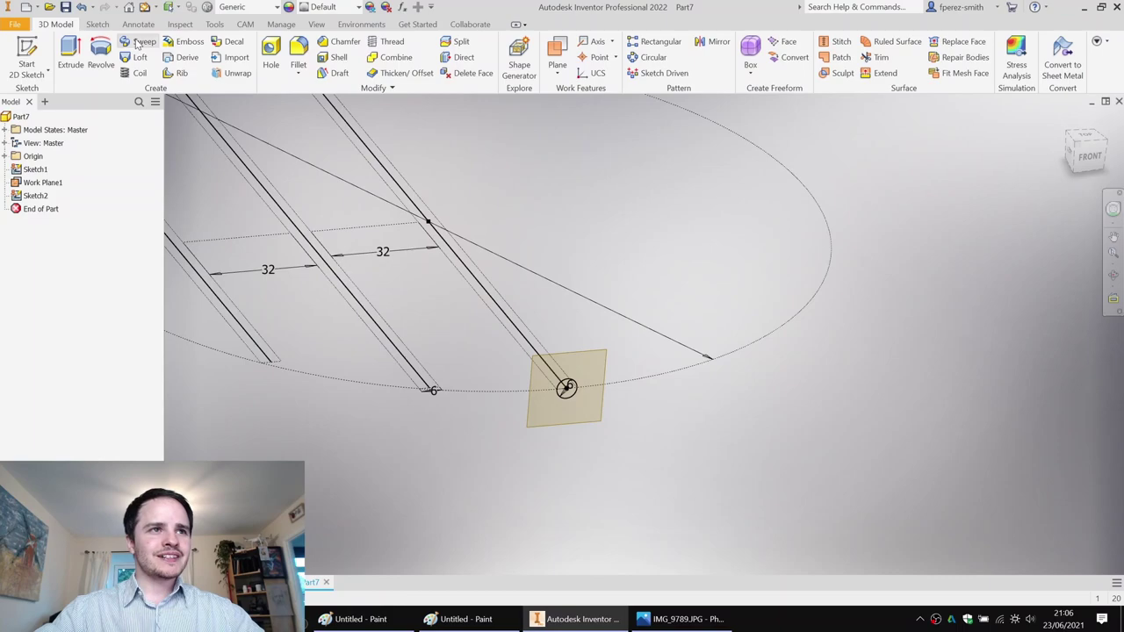
Sweep the 6 mm circle along the centre bar's line and make the bar layout sketch visible again.
{"action": "left_click", "coordinate": [140, 42]}
{"action": "left_click", "coordinate": [660, 351]}
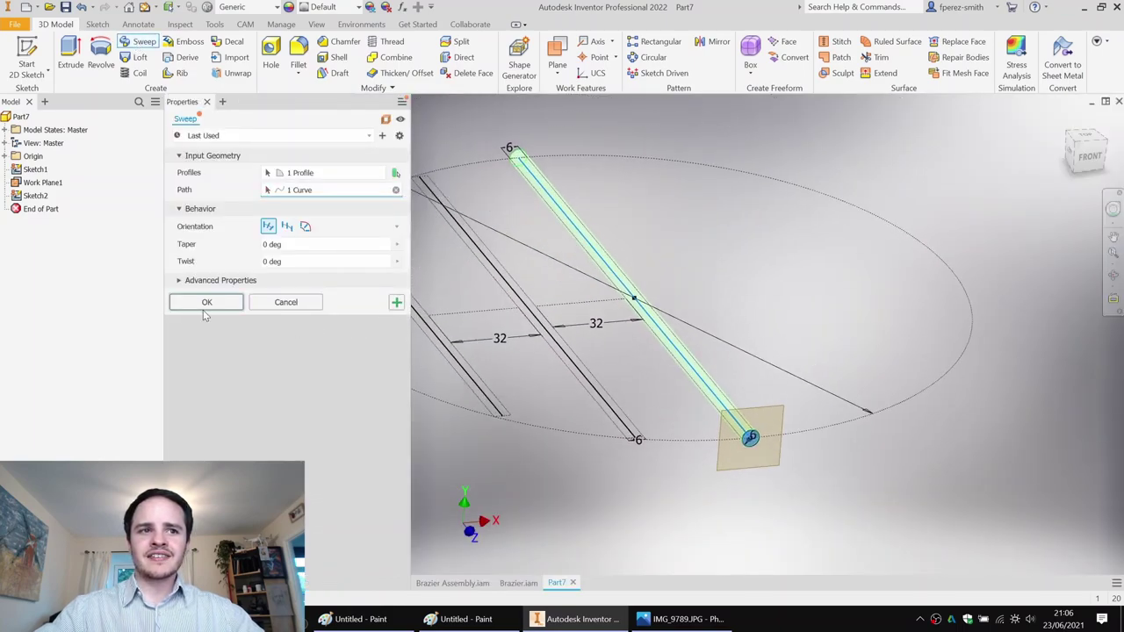
{"action": "left_click", "coordinate": [203, 302]}
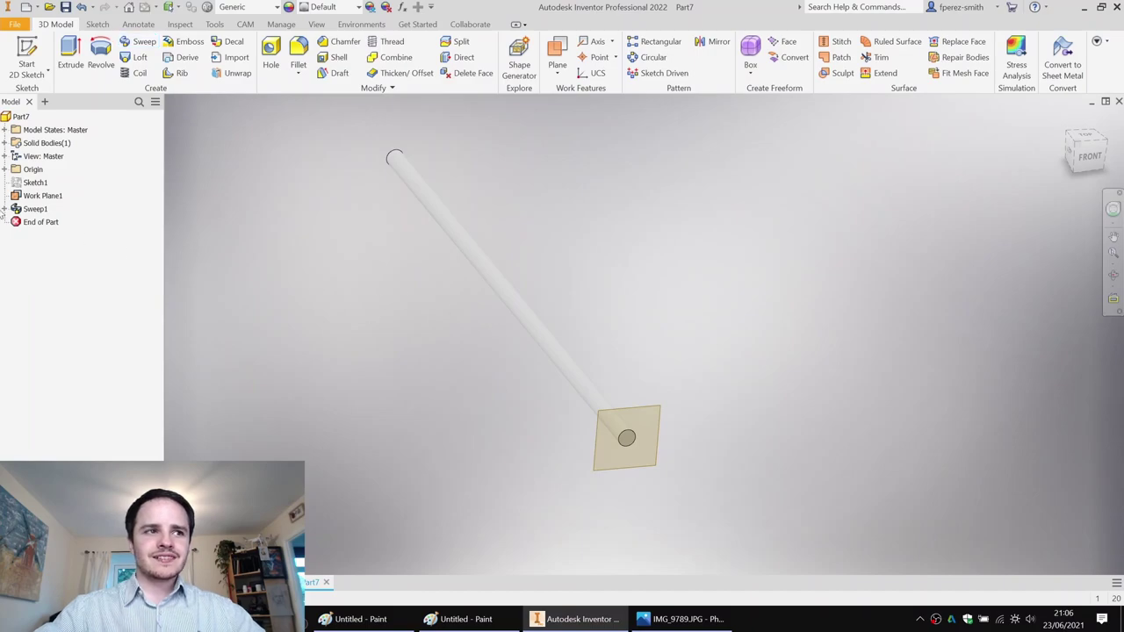
{"action": "left_click", "coordinate": [4, 210]}
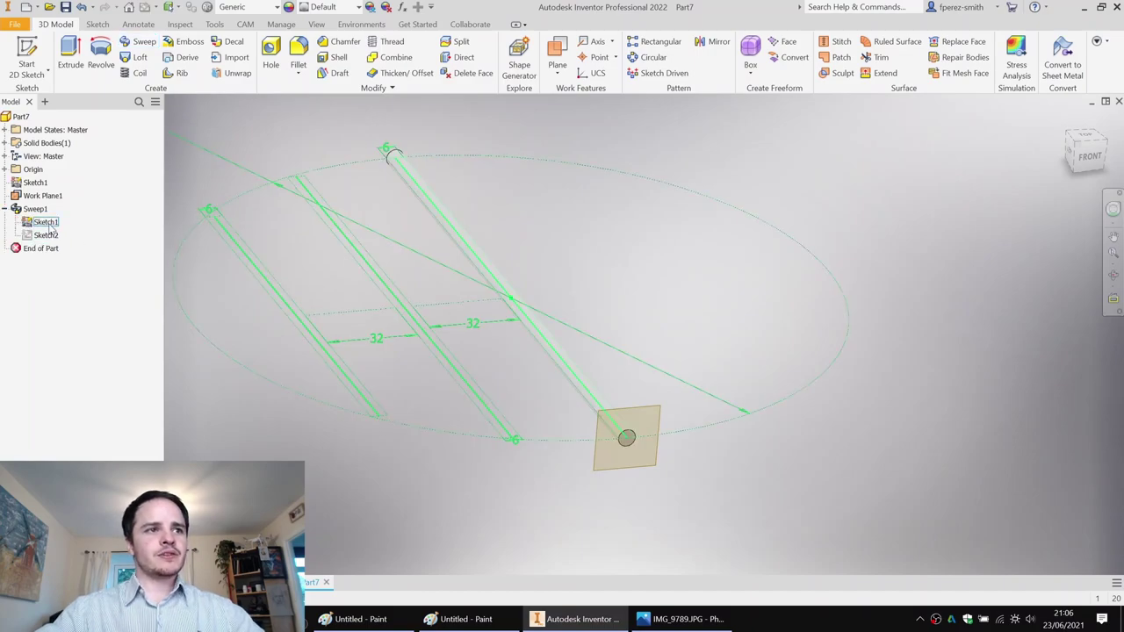
{"action": "scroll", "coordinate": [527, 503], "scroll_direction": "up", "scroll_amount": 2}
Create work planes normal to the second and third bars' lines at their front endpoints.
{"action": "left_click", "coordinate": [557, 68]}
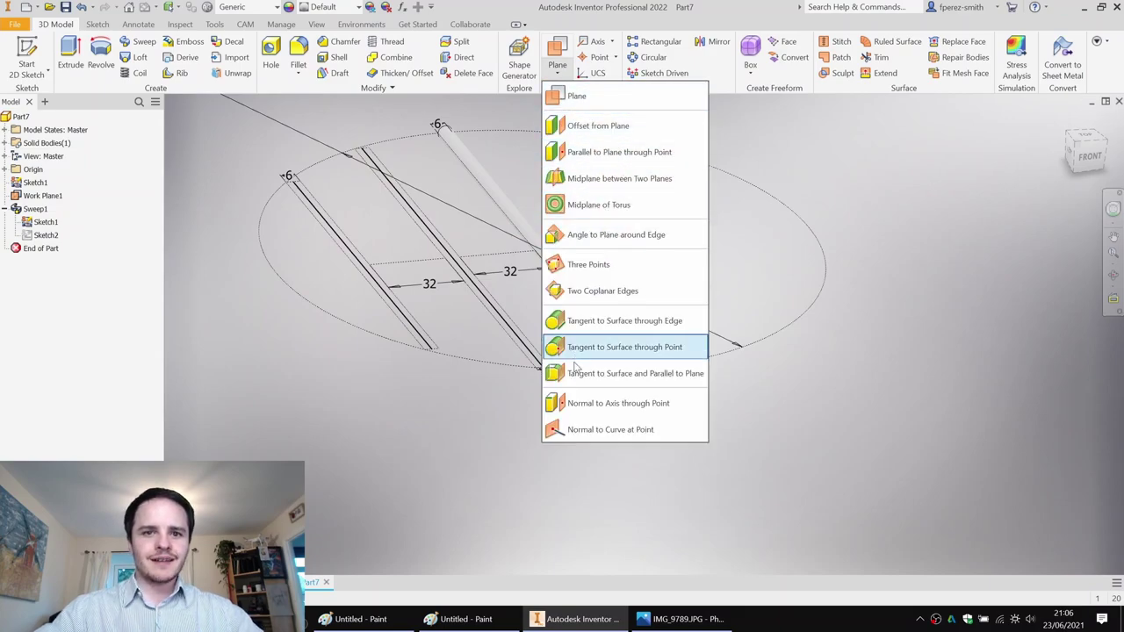
{"action": "left_click", "coordinate": [615, 429]}
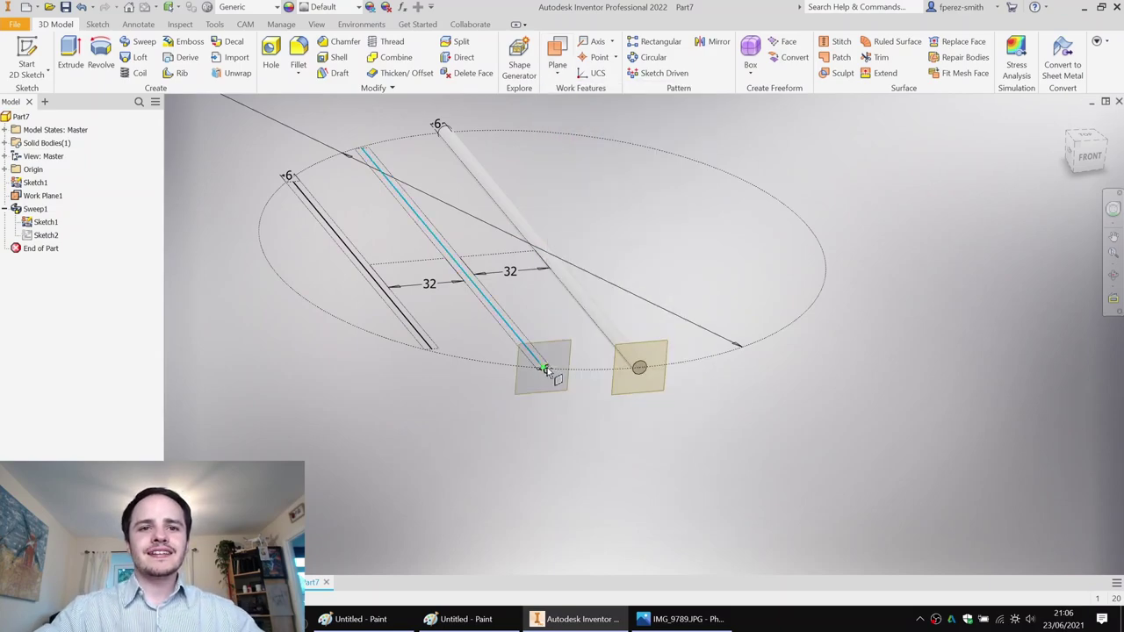
{"action": "scroll", "coordinate": [544, 369], "scroll_direction": "down", "scroll_amount": 5}
{"action": "left_click", "coordinate": [542, 358]}
{"action": "scroll", "coordinate": [544, 355], "scroll_direction": "up", "scroll_amount": 3}
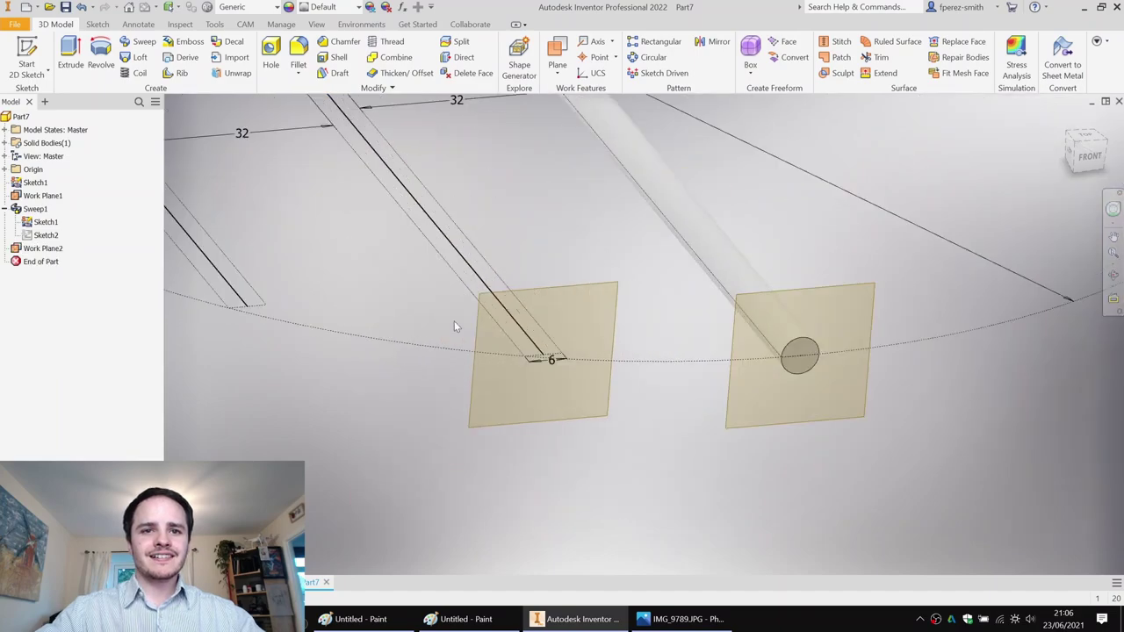
{"action": "left_click", "coordinate": [558, 68]}
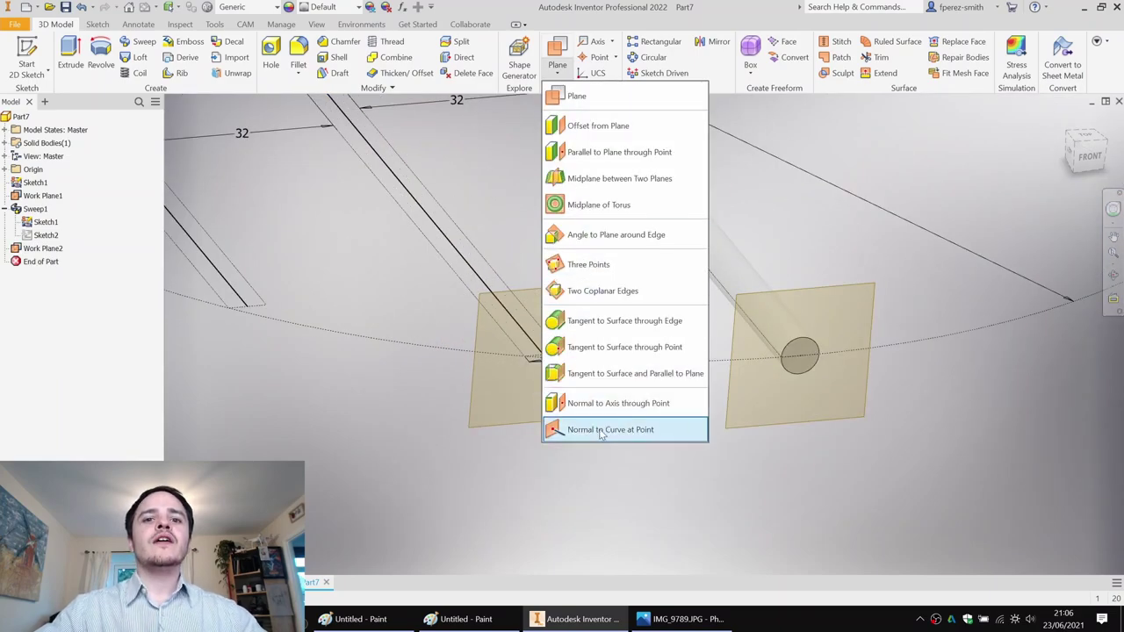
{"action": "left_click", "coordinate": [619, 430]}
{"action": "left_click", "coordinate": [241, 307]}
{"action": "scroll", "coordinate": [290, 325], "scroll_direction": "down", "scroll_amount": 3}
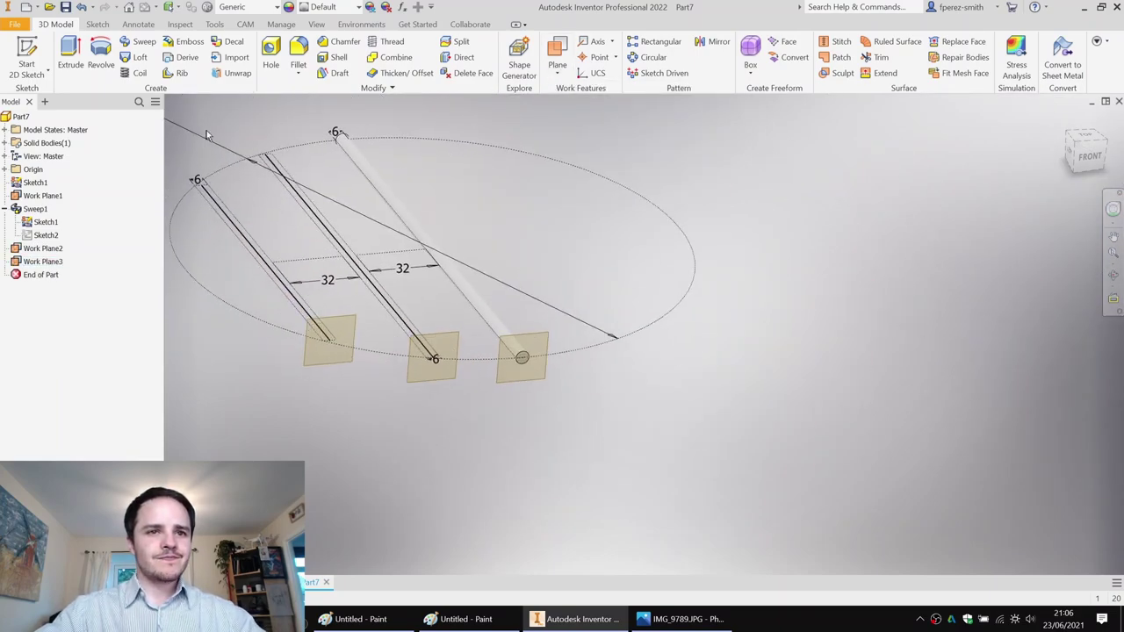
Sketch a 6 mm diameter circle on the work plane at the second bar's front end.
{"action": "left_click", "coordinate": [26, 52]}
{"action": "left_click", "coordinate": [439, 347]}
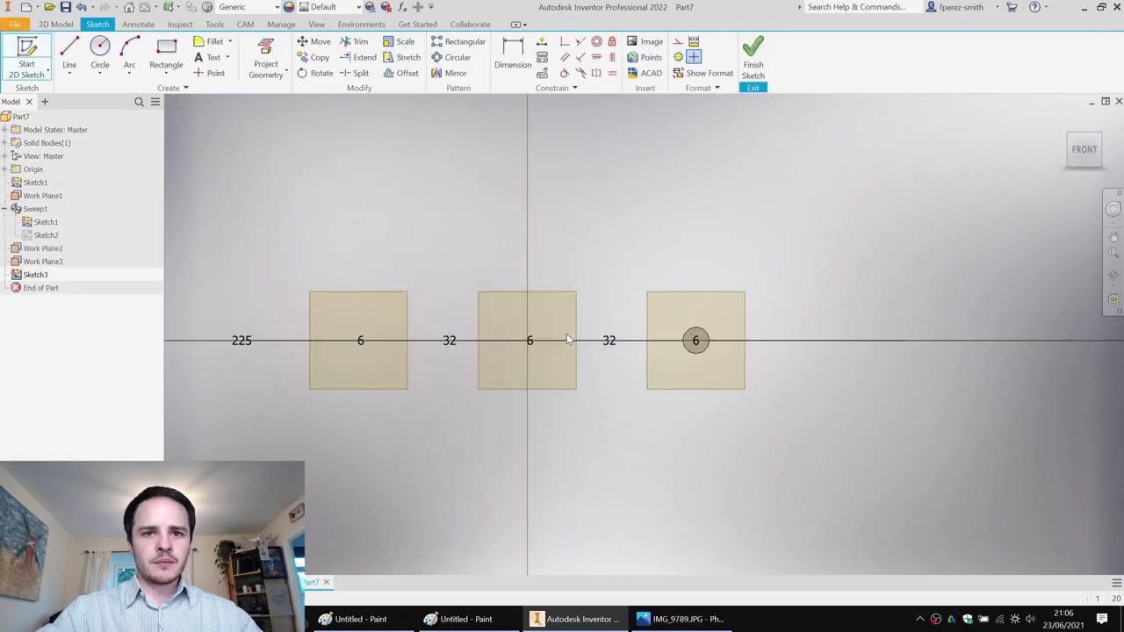
{"action": "key", "text": "c"}
{"action": "left_click", "coordinate": [505, 347]}
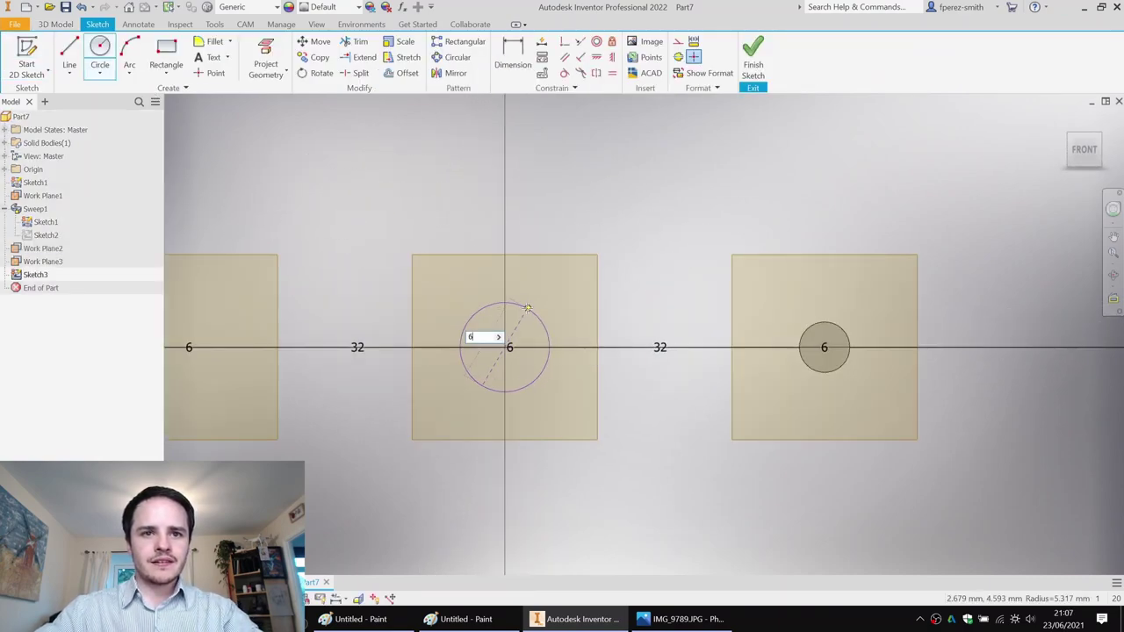
{"action": "type", "text": "6"}
{"action": "key", "text": "Return"}
{"action": "key", "text": "Escape"}
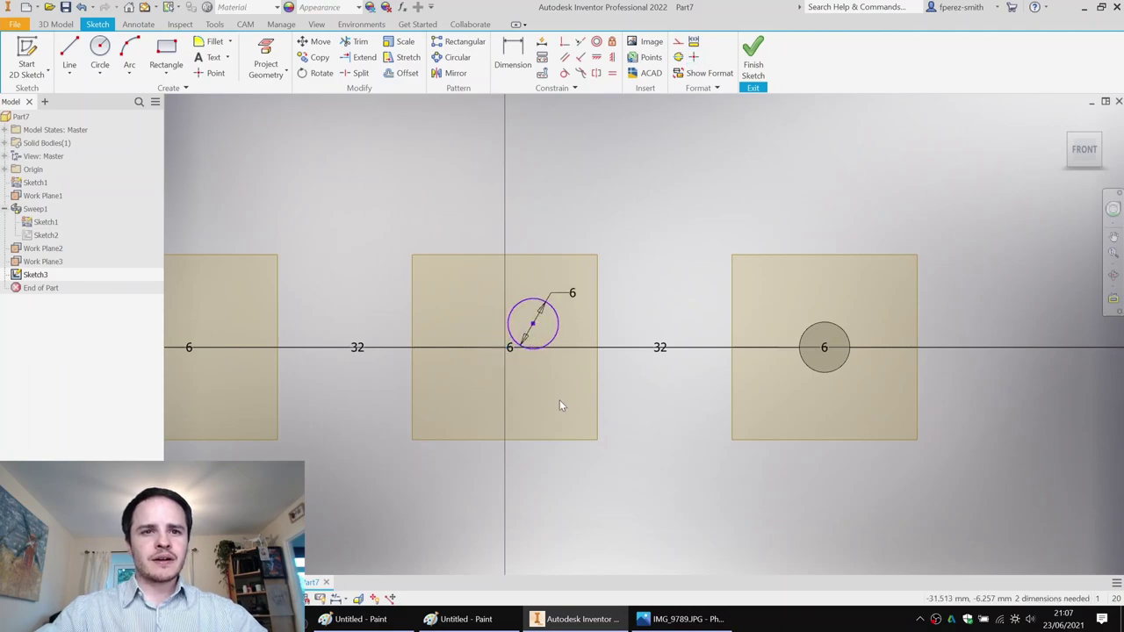
Constrain the circle's centre to the endpoint of the second bar's line, and sweep the circle along that line.
{"action": "middle_click_drag", "start_coordinate": [560, 400], "coordinate": [540, 356], "text": "shift"}
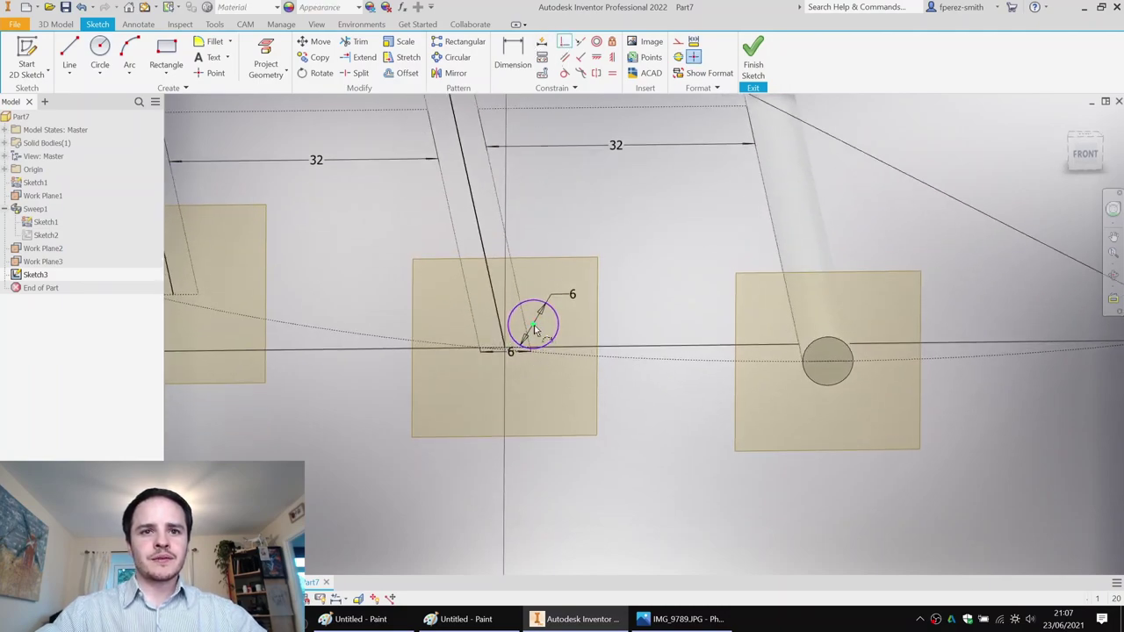
{"action": "key", "text": "p"}
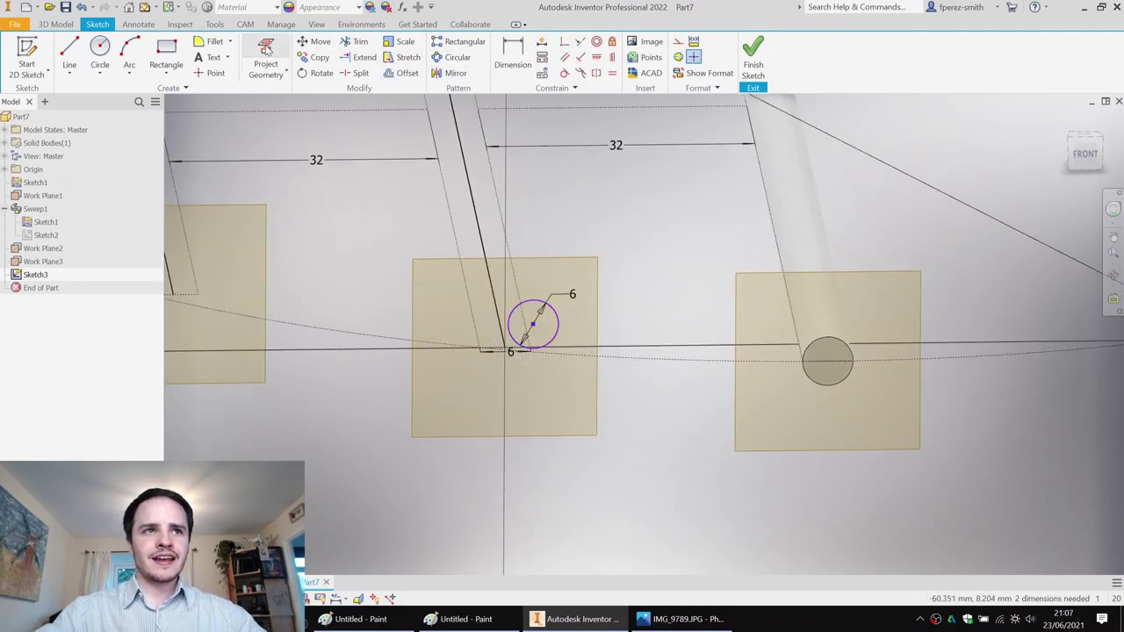
{"action": "left_click", "coordinate": [565, 42]}
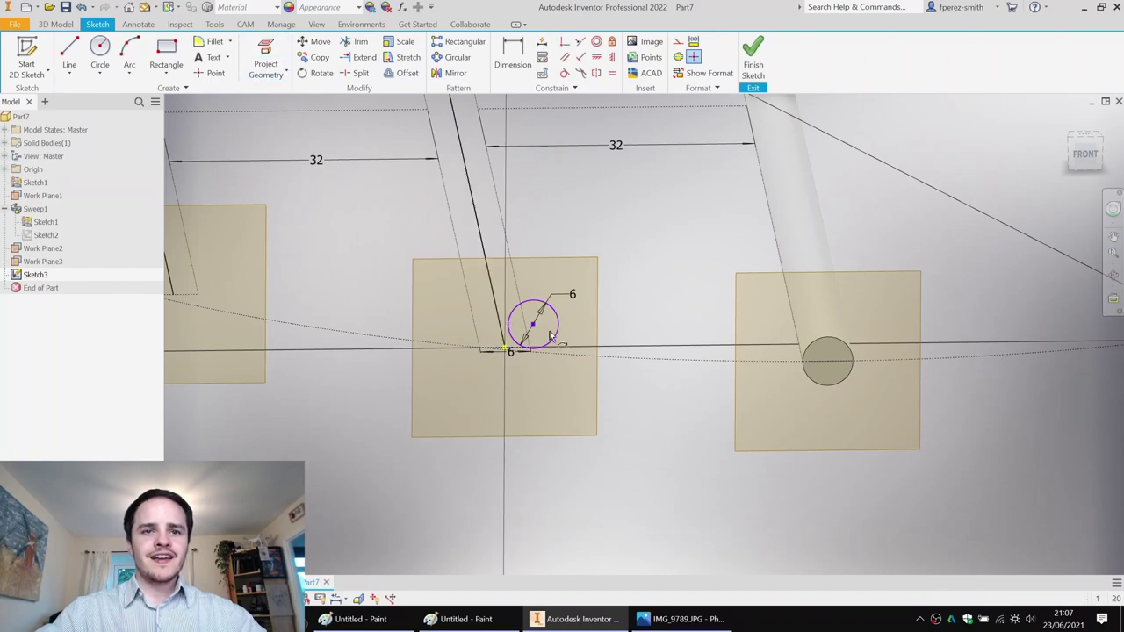
{"action": "left_click", "coordinate": [509, 351]}
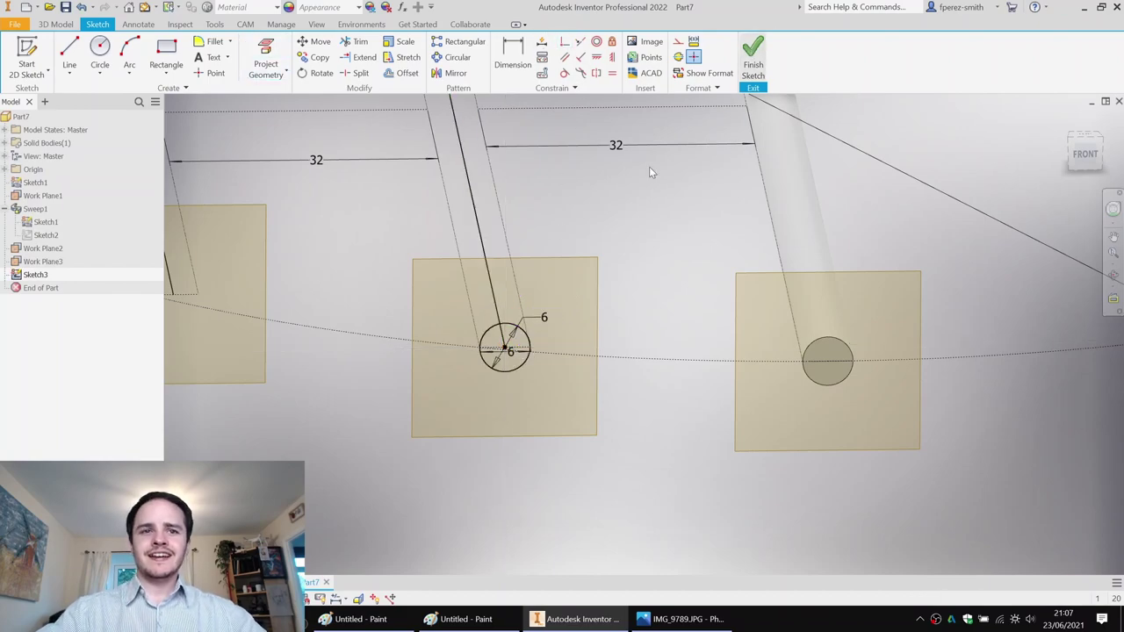
{"action": "left_click", "coordinate": [753, 54]}
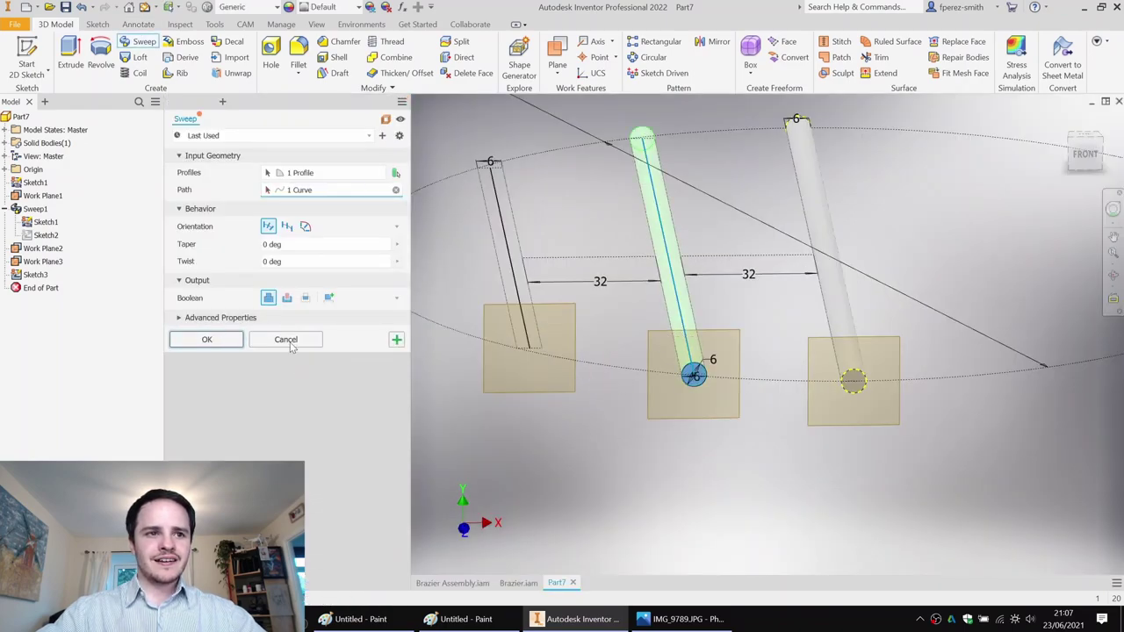
{"action": "left_click", "coordinate": [215, 340]}
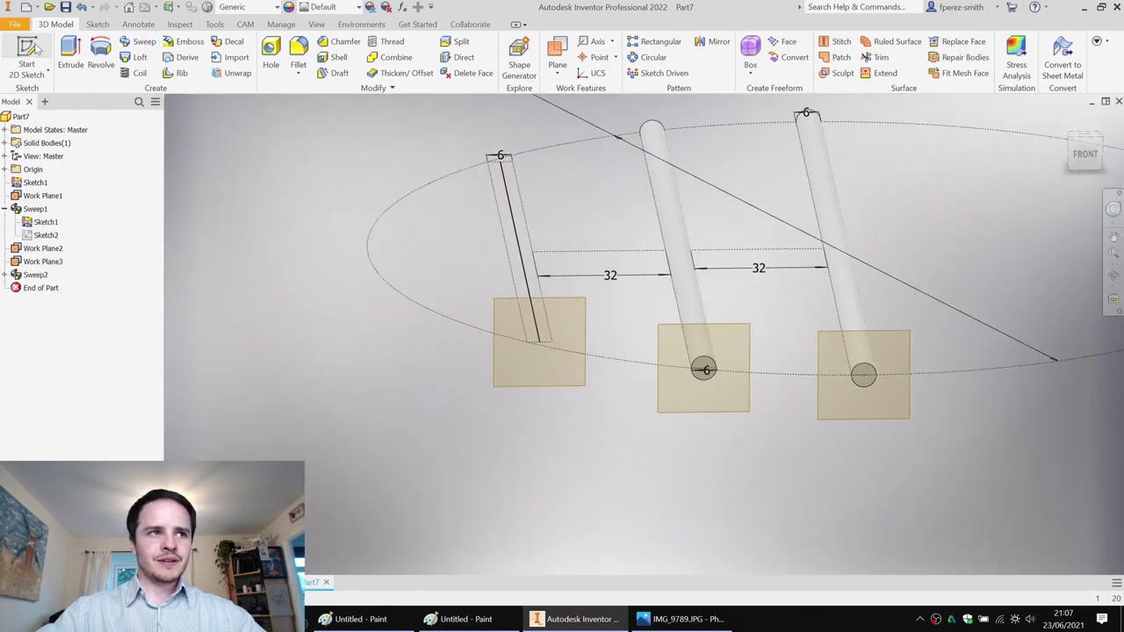
Sketch a 6 mm diameter circle on the third bar's work plane, centred on the front end of its line.
{"action": "left_click", "coordinate": [578, 300]}
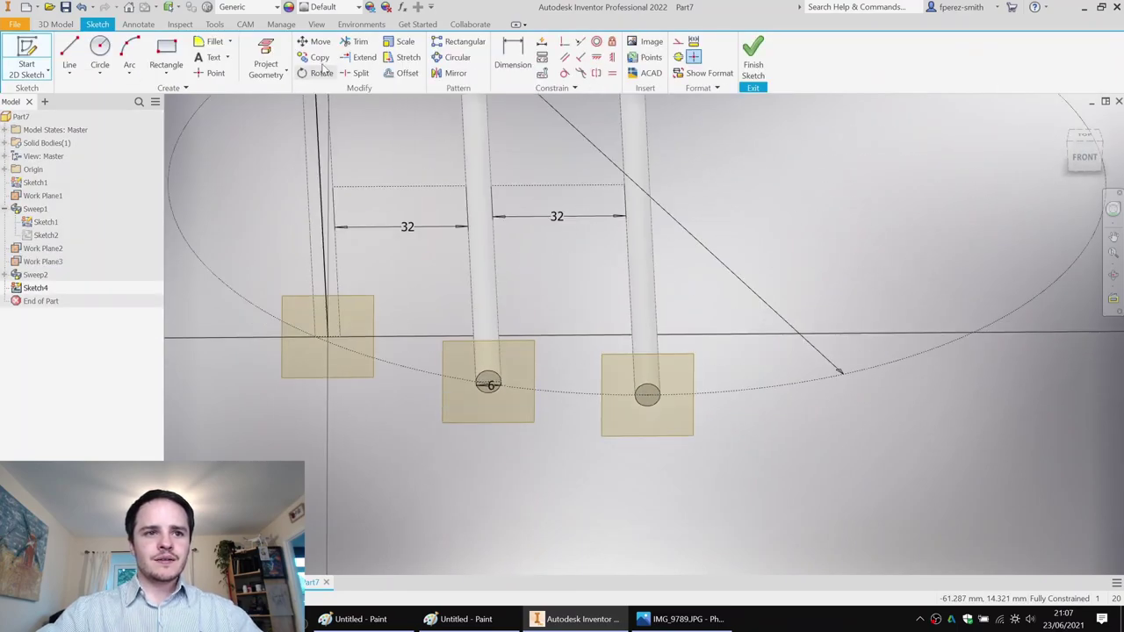
{"action": "key", "text": "c"}
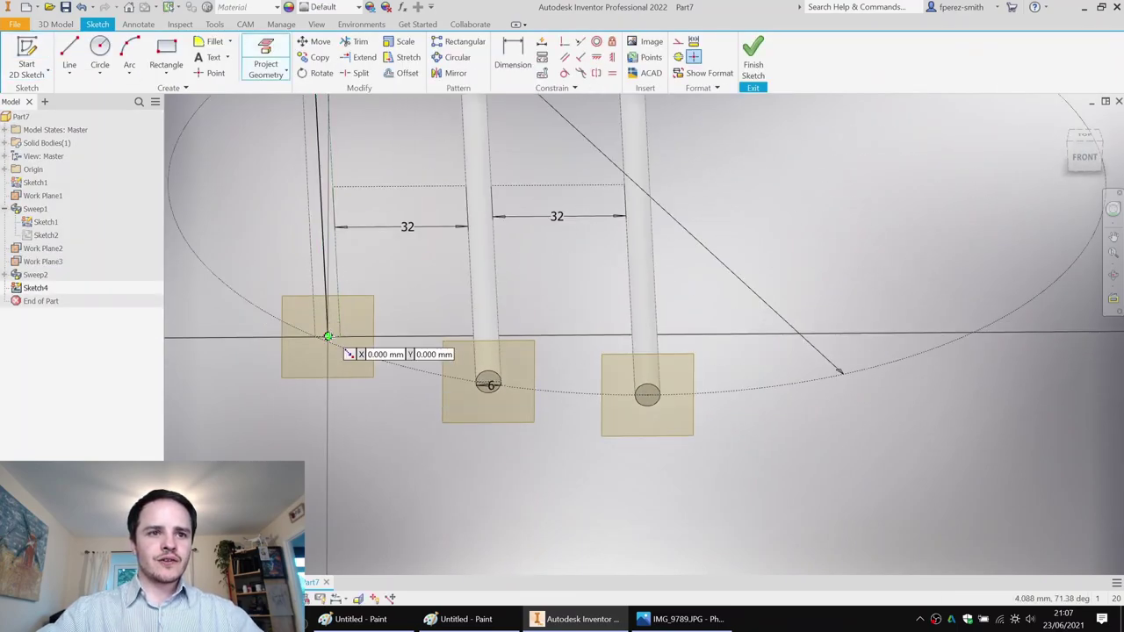
{"action": "left_click", "coordinate": [327, 337]}
{"action": "type", "text": "6"}
{"action": "key", "text": "Return"}
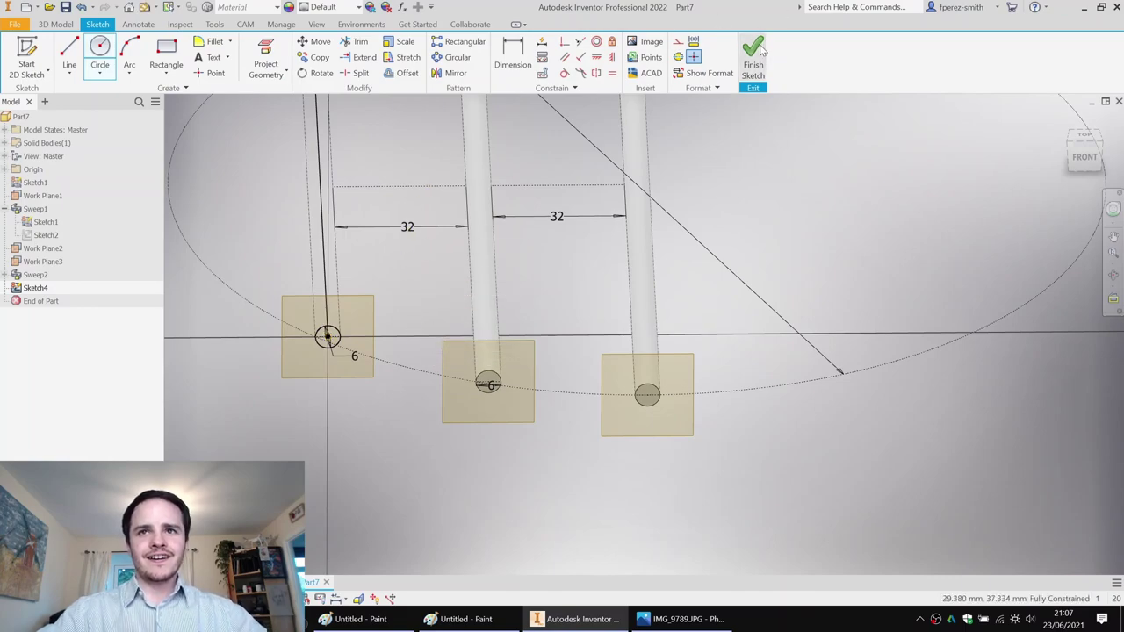
{"action": "left_click", "coordinate": [753, 53]}
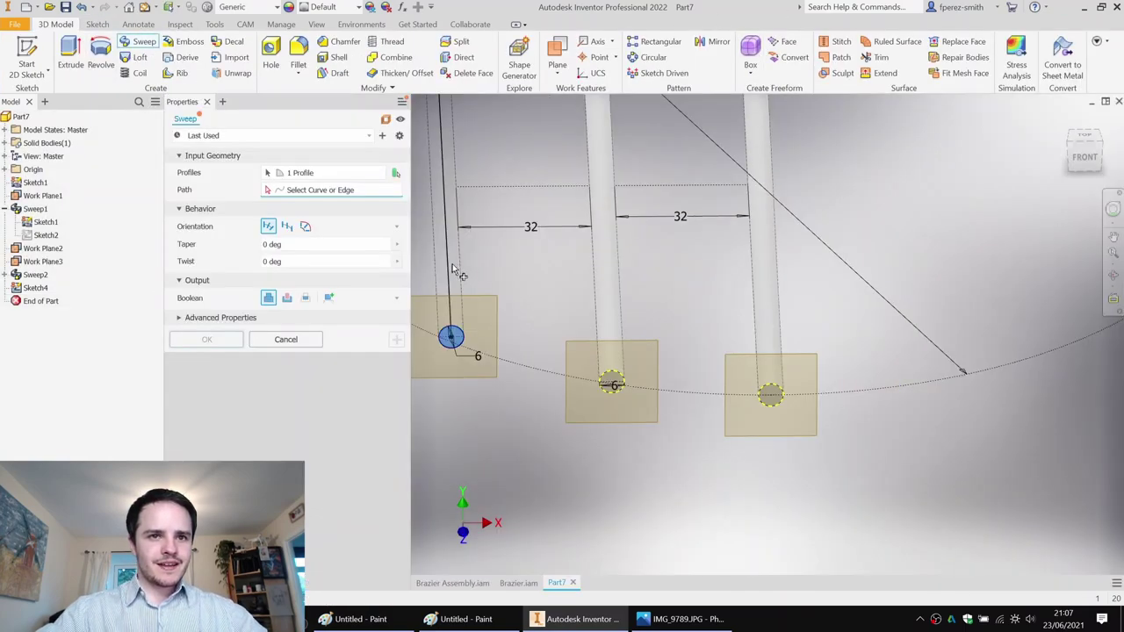
Sweep the 6 mm circle along the third bar's line.
{"action": "left_click", "coordinate": [453, 265]}
{"action": "middle_click_drag", "start_coordinate": [507, 276], "coordinate": [641, 308]}
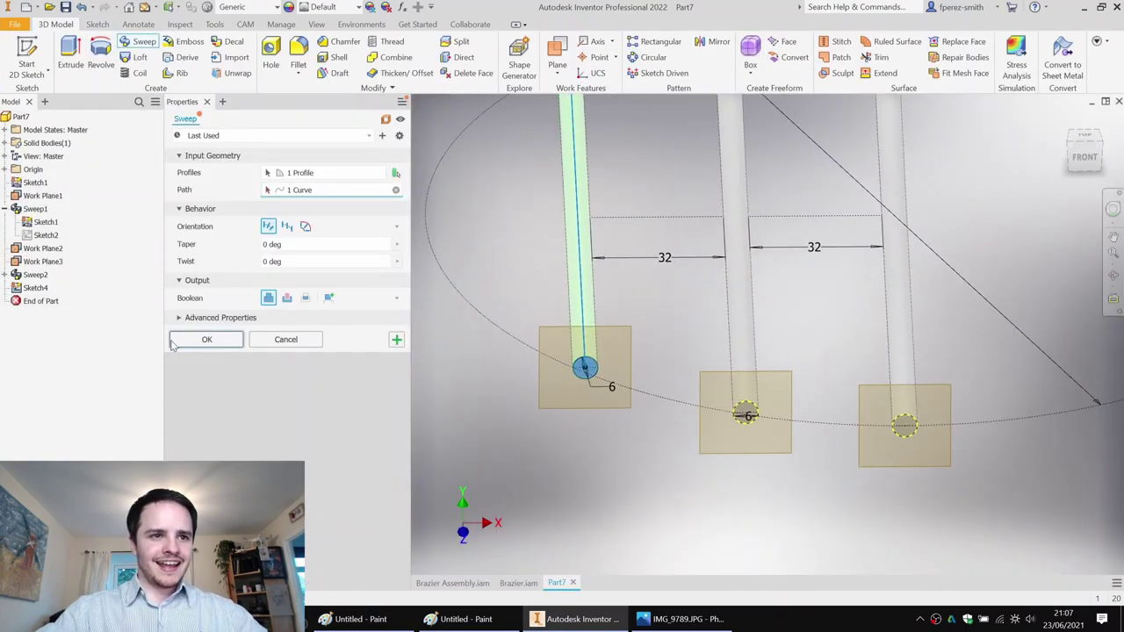
{"action": "left_click", "coordinate": [176, 340]}
Hide the bar layout sketch and the work planes at the second and third bars' ends.
{"action": "scroll", "coordinate": [764, 373], "scroll_direction": "down", "scroll_amount": 3}
{"action": "double_click", "coordinate": [48, 253]}
{"action": "right_click", "coordinate": [43, 260]}
{"action": "left_click", "coordinate": [40, 257]}
{"action": "left_click", "coordinate": [46, 252]}
{"action": "right_click", "coordinate": [46, 252]}
{"action": "key", "text": "v"}
{"action": "right_click", "coordinate": [43, 262]}
{"action": "key", "text": "v"}
{"action": "key", "text": "alt+v"}
{"action": "middle_click_drag", "start_coordinate": [602, 267], "coordinate": [592, 289], "text": "shift"}
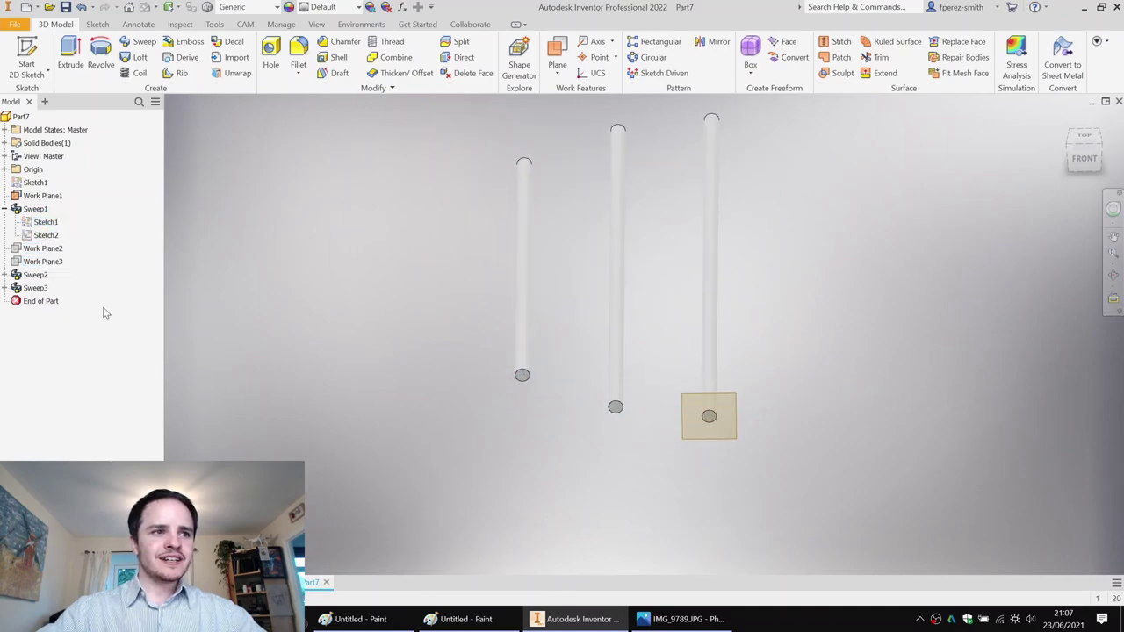
Hide the centre bar's work plane and assign the Steel, Mild material to the part.
{"action": "middle_click_drag", "start_coordinate": [638, 306], "coordinate": [670, 317], "text": "shift"}
{"action": "middle_click_drag", "start_coordinate": [767, 296], "coordinate": [660, 284], "text": "shift"}
{"action": "scroll", "coordinate": [429, 413], "scroll_direction": "down", "scroll_amount": 15}
{"action": "right_click", "coordinate": [405, 383]}
{"action": "left_click", "coordinate": [449, 387]}
{"action": "left_click", "coordinate": [499, 104]}
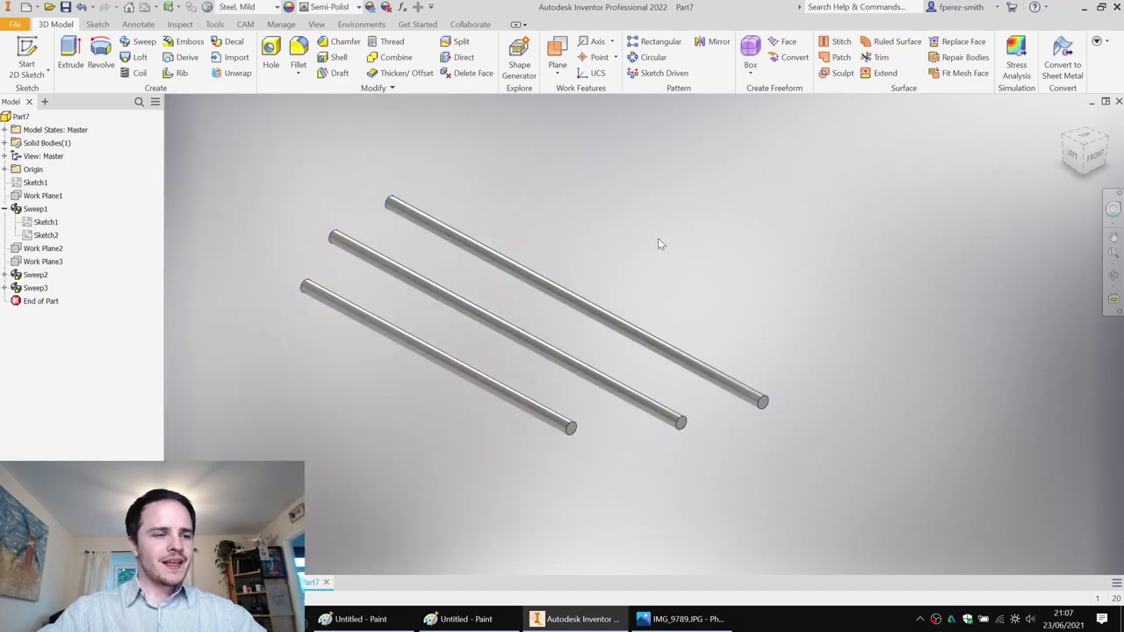
{"action": "scroll", "coordinate": [615, 248], "scroll_direction": "down", "scroll_amount": 2}
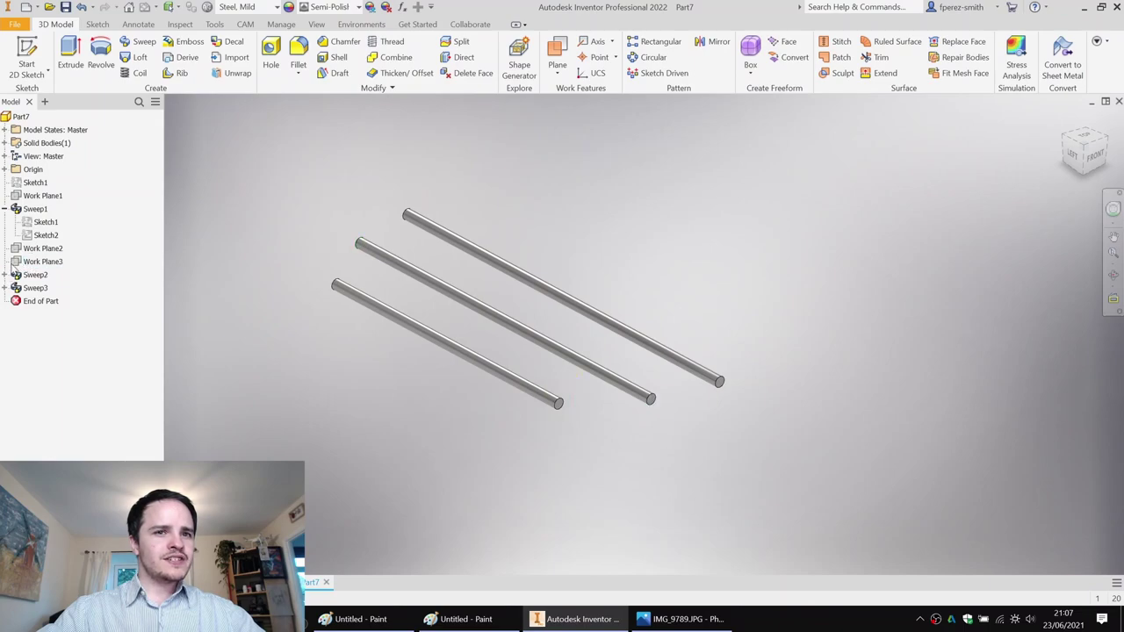
Make the origin YZ plane, XY plane and Y axis visible.
{"action": "left_click", "coordinate": [4, 209]}
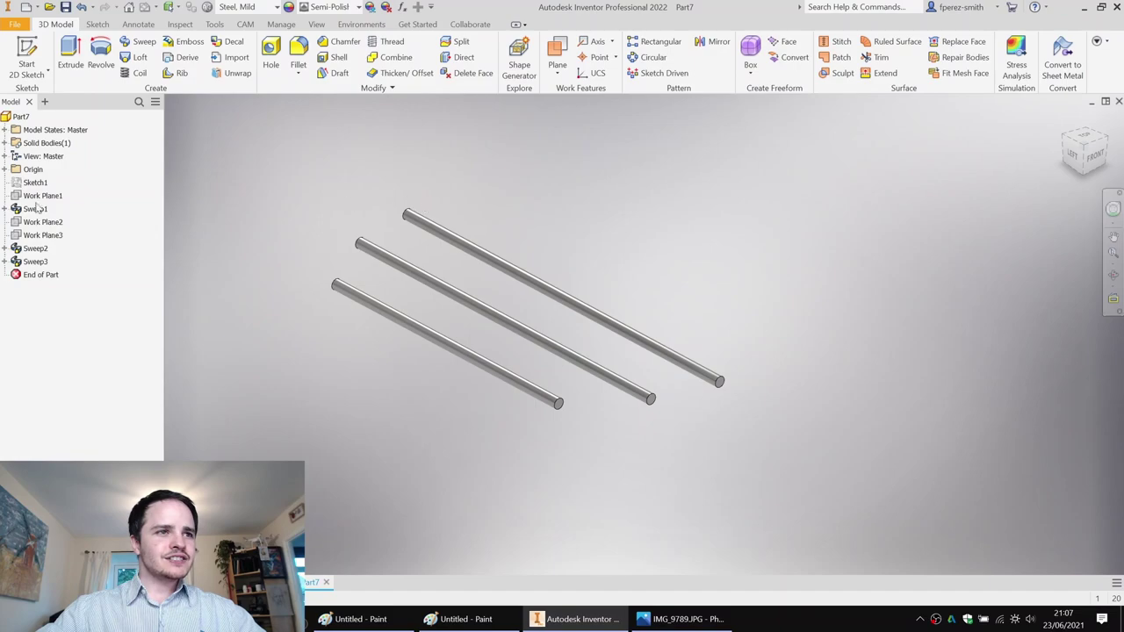
{"action": "left_click", "coordinate": [6, 170]}
{"action": "left_click", "coordinate": [49, 182]}
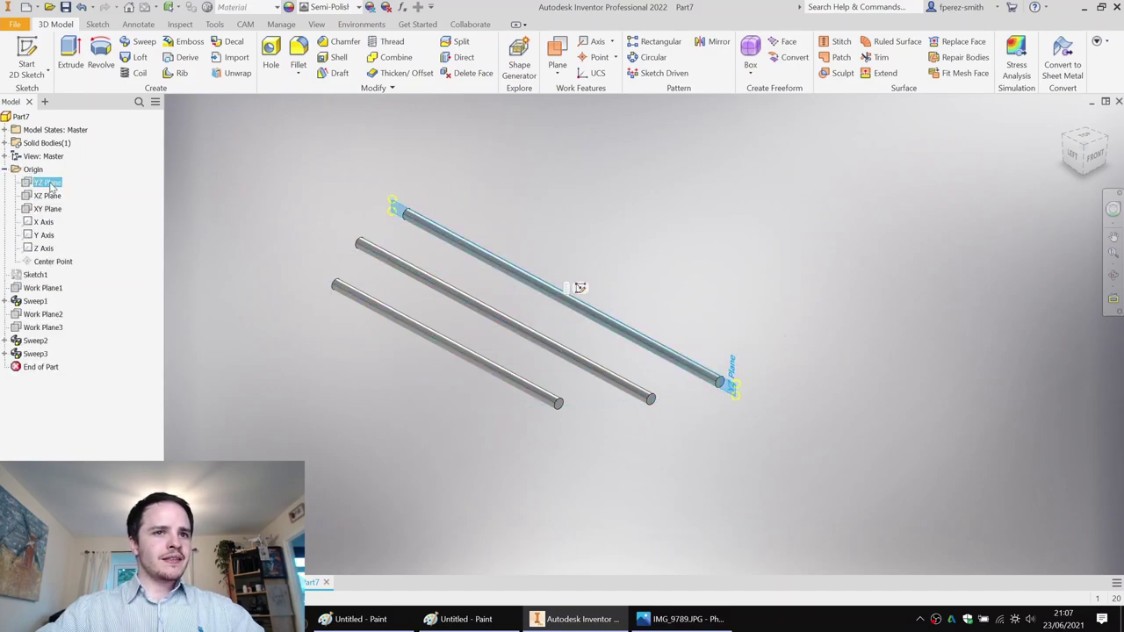
{"action": "left_click", "coordinate": [747, 202]}
{"action": "middle_click_drag", "start_coordinate": [531, 293], "coordinate": [679, 259], "text": "shift"}
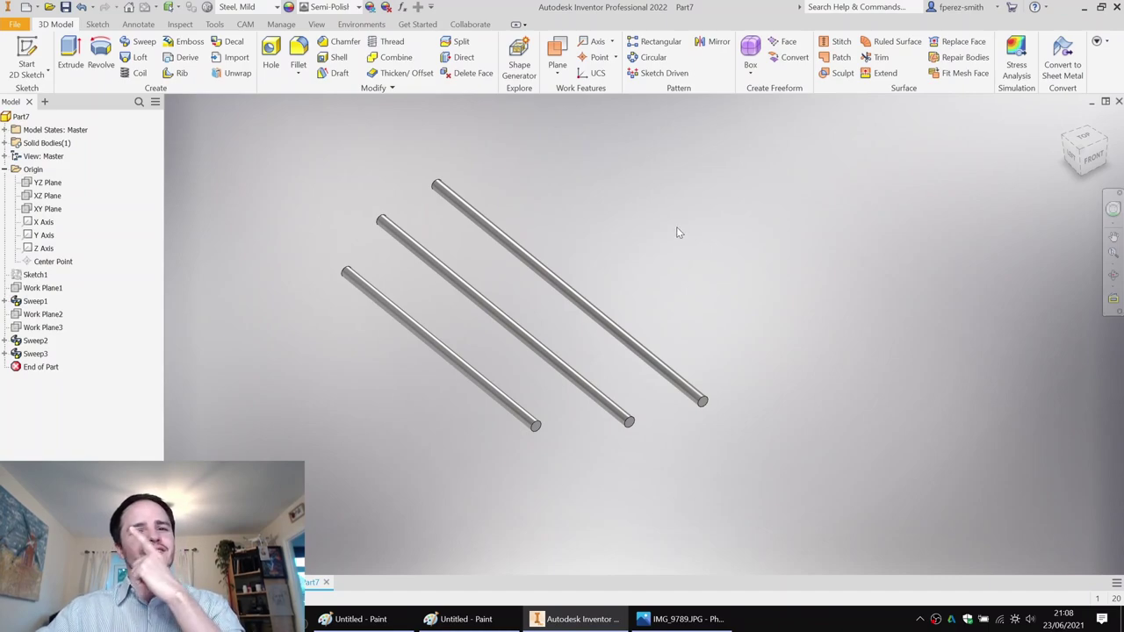
{"action": "left_click", "coordinate": [46, 183]}
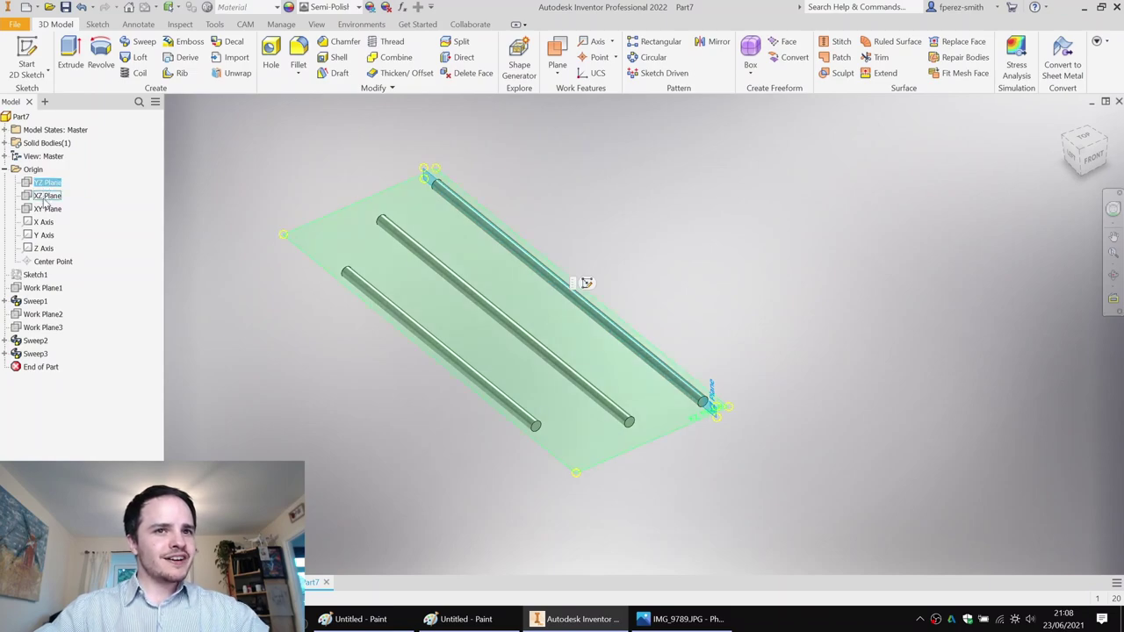
{"action": "right_click", "coordinate": [44, 209]}
{"action": "left_click", "coordinate": [46, 213]}
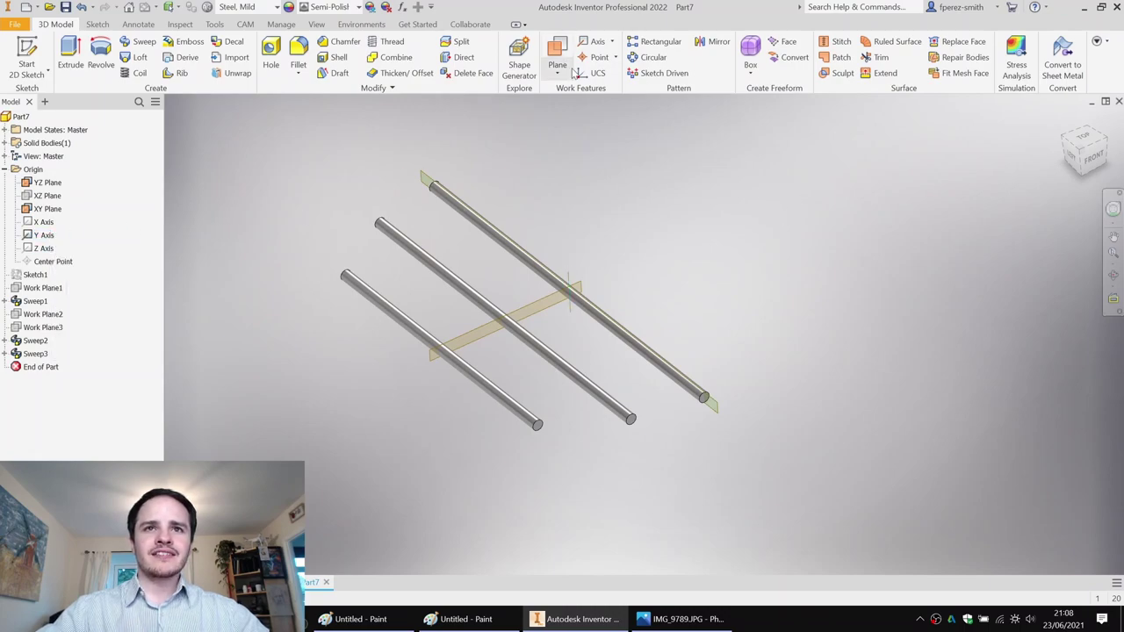
Create a work plane at an angle of 22.5/2 degrees to the XY plane around the Y axis.
{"action": "left_click", "coordinate": [558, 70]}
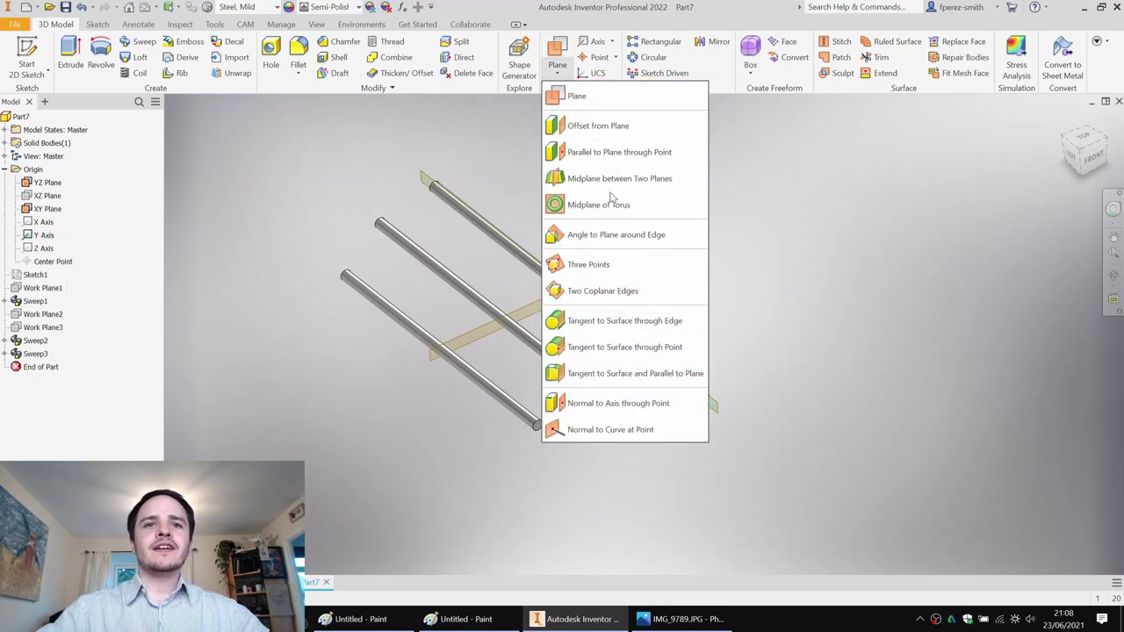
{"action": "left_click", "coordinate": [615, 234]}
{"action": "left_click", "coordinate": [581, 309]}
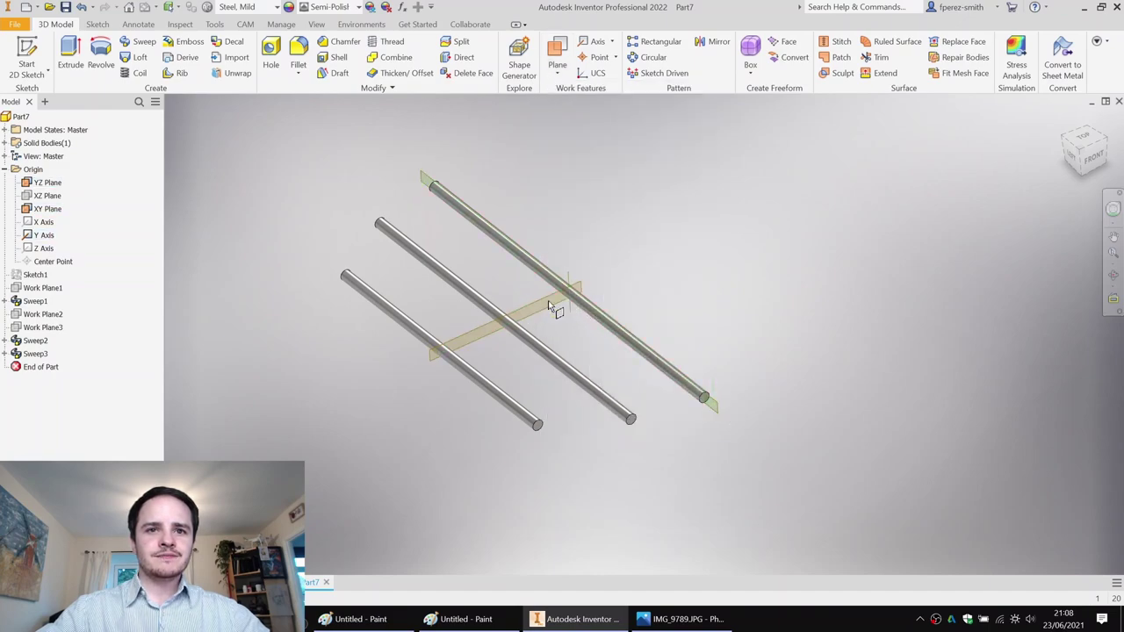
{"action": "left_click", "coordinate": [546, 296]}
{"action": "left_click_drag", "start_coordinate": [657, 307], "coordinate": [644, 314]}
{"action": "type", "text": "22.5/2"}
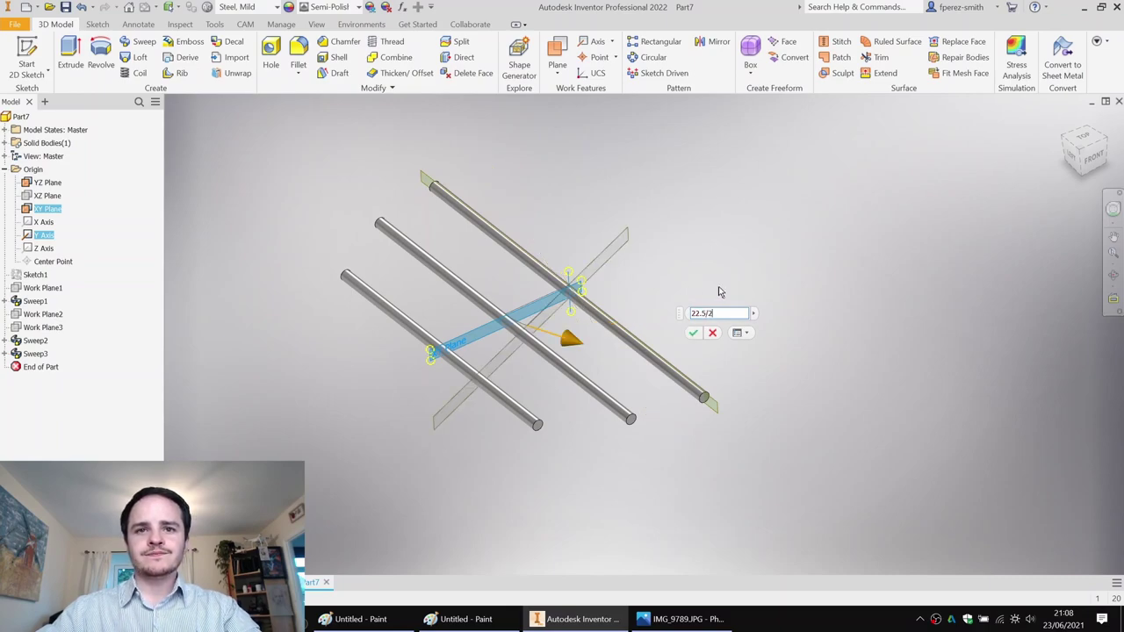
{"action": "key", "text": "Return"}
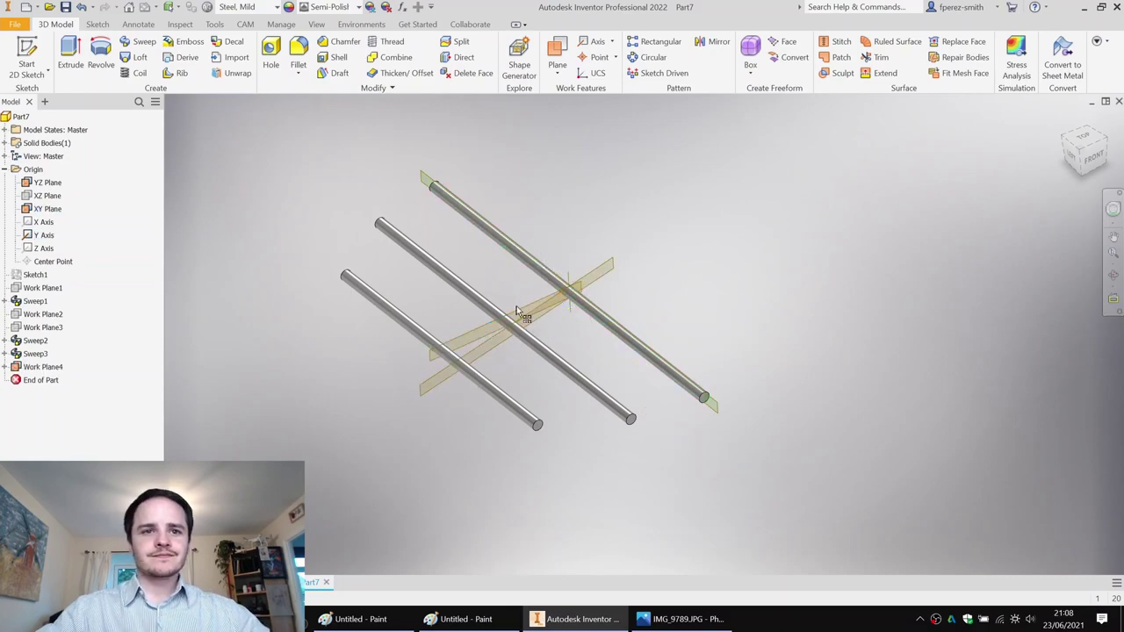
Hide the origin planes, the Y axis and the angled work plane.
{"action": "left_click", "coordinate": [462, 338]}
{"action": "key", "text": "Escape"}
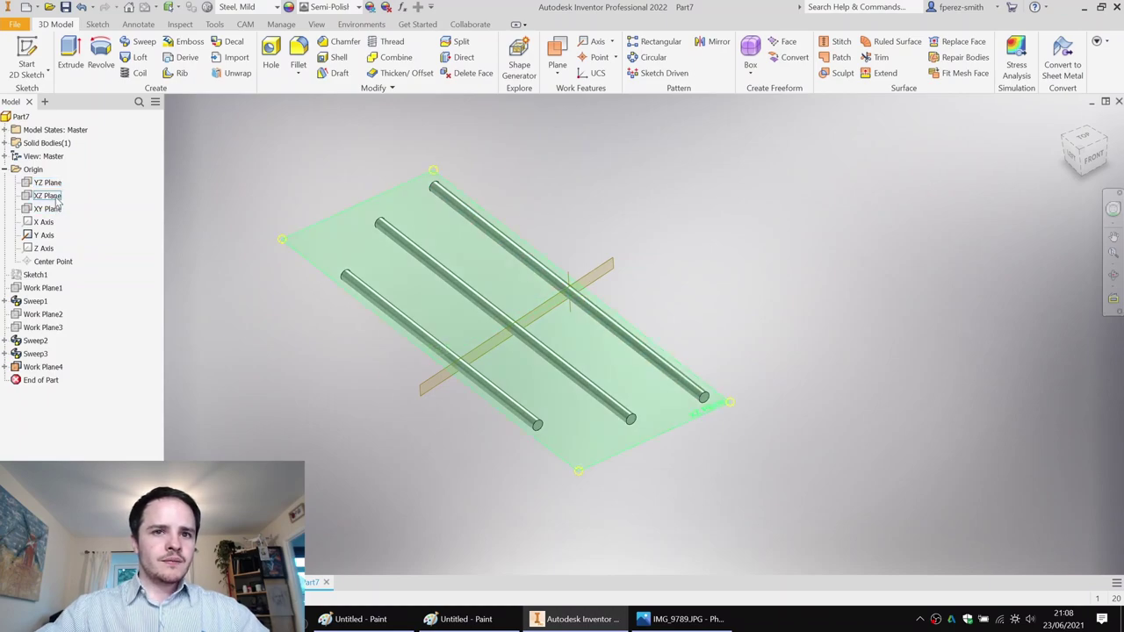
{"action": "key", "text": "alt+v"}
{"action": "mouse_move", "coordinate": [494, 236]}
{"action": "middle_mouse_down", "text": "shift"}
{"action": "mouse_move", "coordinate": [490, 201]}
{"action": "mouse_move", "coordinate": [501, 226]}
{"action": "middle_mouse_up", "text": "shift"}
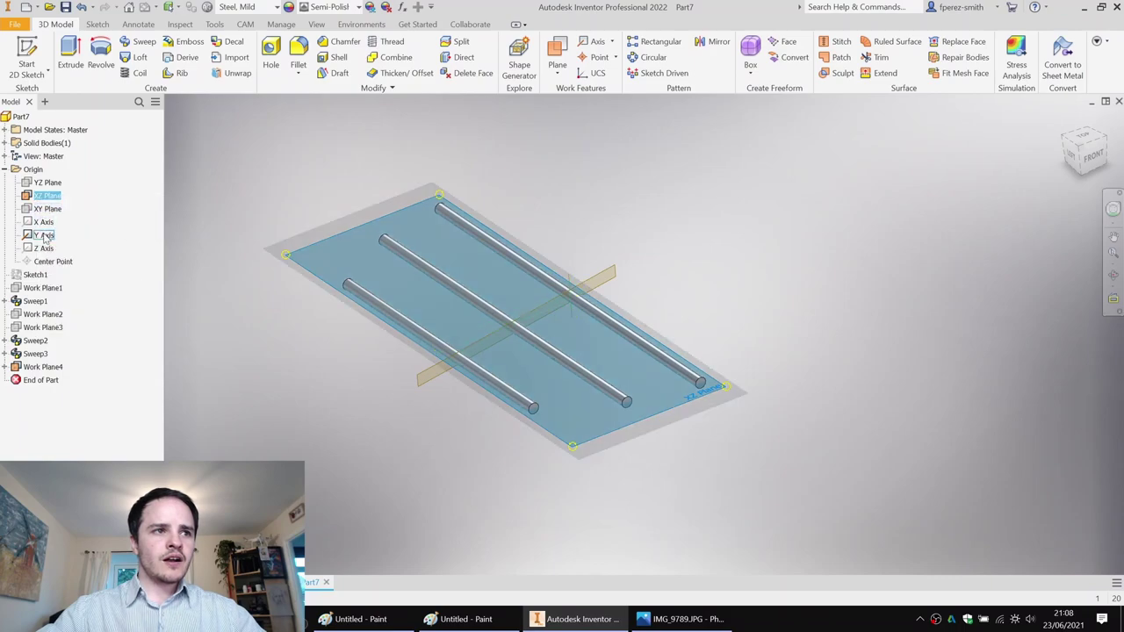
{"action": "left_click", "coordinate": [47, 368]}
{"action": "left_click", "coordinate": [294, 356]}
{"action": "left_click", "coordinate": [57, 367]}
{"action": "key", "text": "Escape"}
Suppress the sweeps of the second and third bars.
{"action": "left_click", "coordinate": [35, 354]}
{"action": "left_click", "coordinate": [35, 340], "text": "ctrl"}
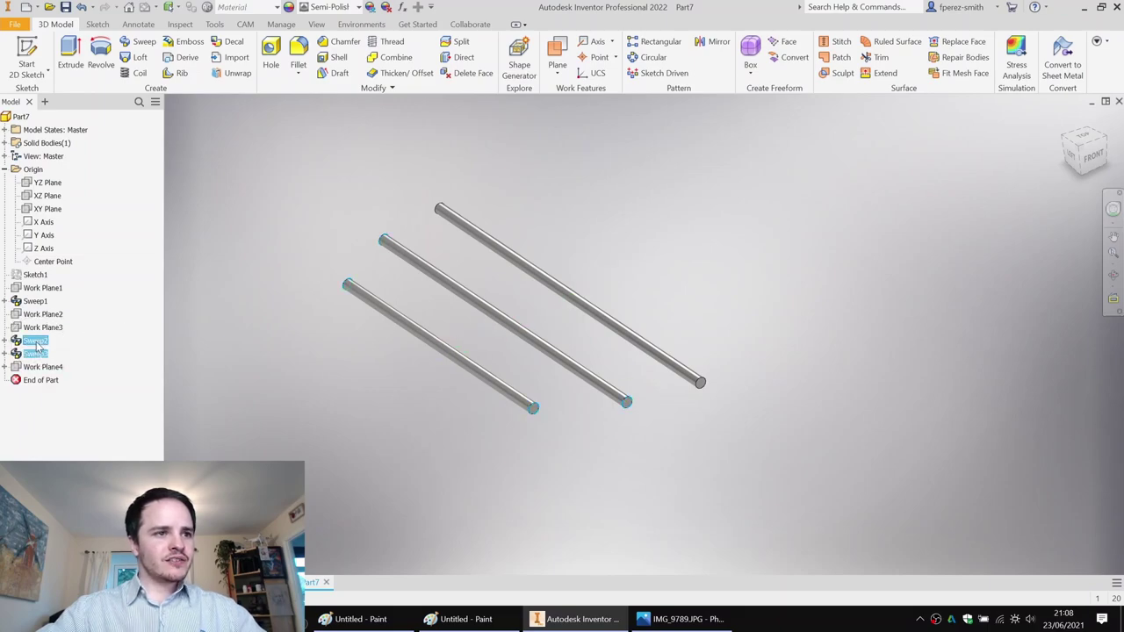
{"action": "right_click", "coordinate": [36, 341]}
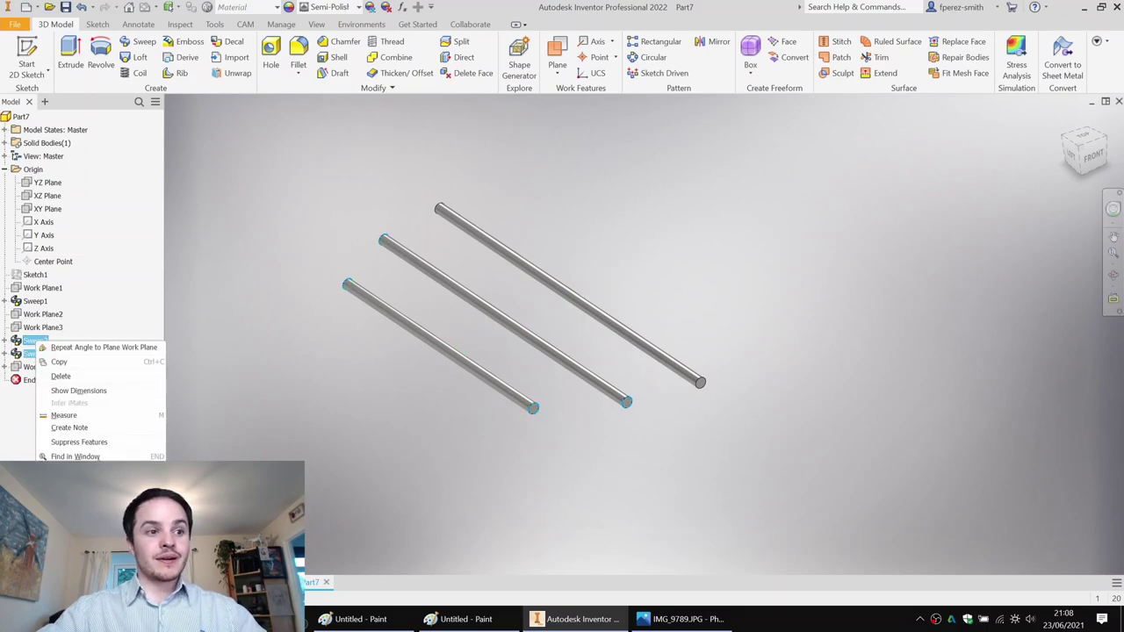
{"action": "left_click", "coordinate": [83, 441]}
Save the part as Grill Bar 1 in the Model 3 - Brazier folder.
{"action": "key", "text": "ctrl+s"}
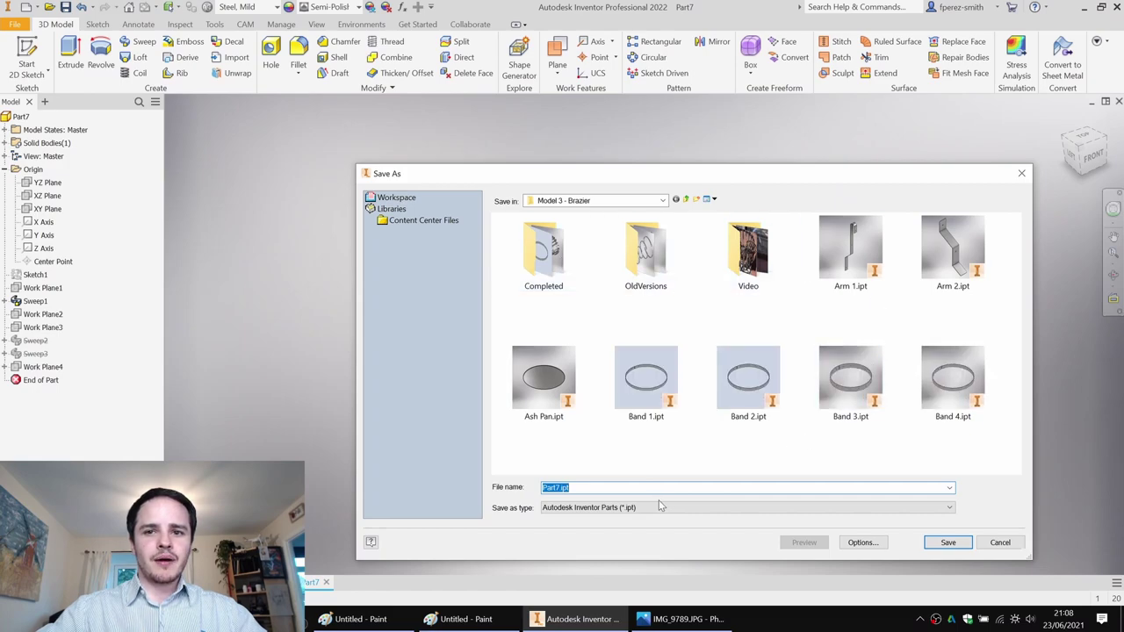
{"action": "type", "text": "Bar"}
{"action": "type", "text": "Gri"}
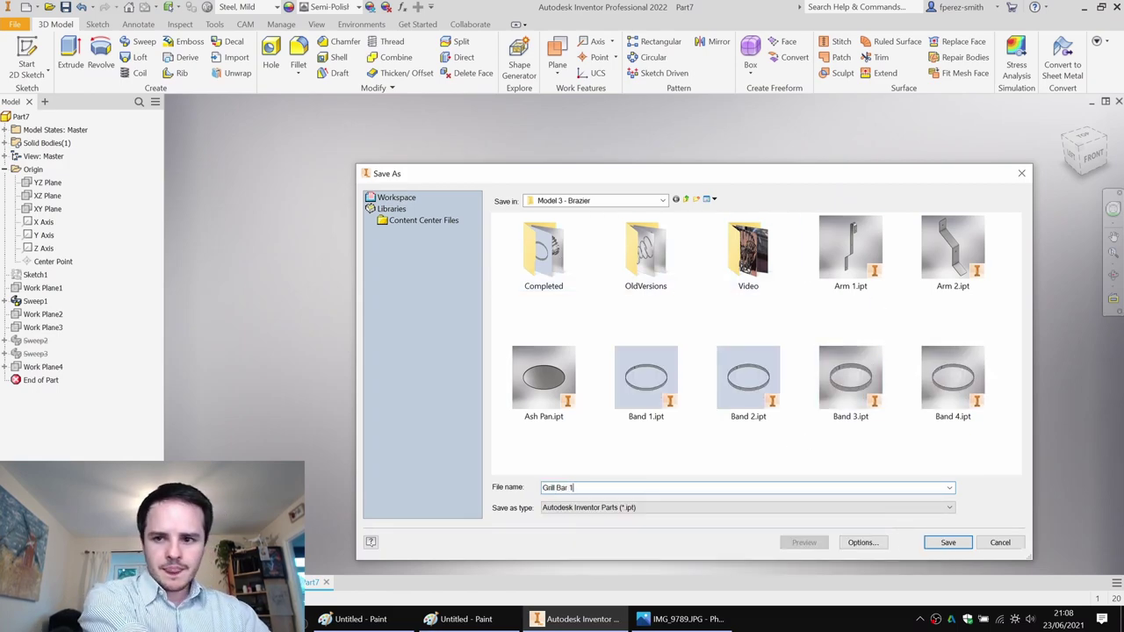
{"action": "left_click", "coordinate": [955, 547]}
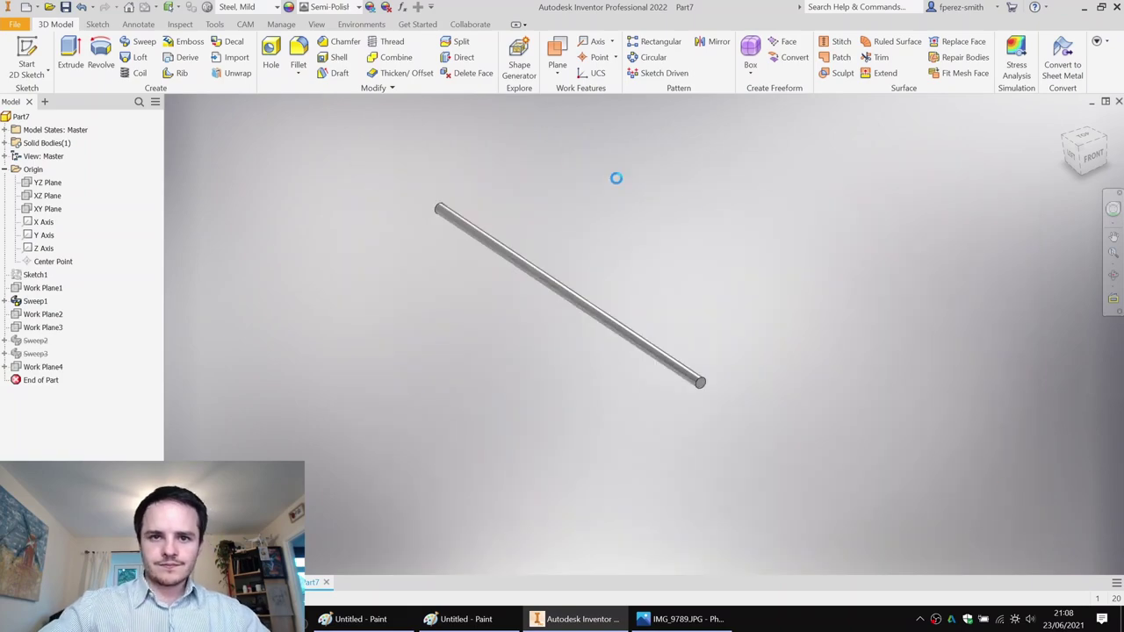
Suppress the centre bar's sweep and unsuppress the second bar's sweep.
{"action": "right_click", "coordinate": [35, 301]}
{"action": "left_click", "coordinate": [77, 458]}
{"action": "right_click", "coordinate": [36, 341]}
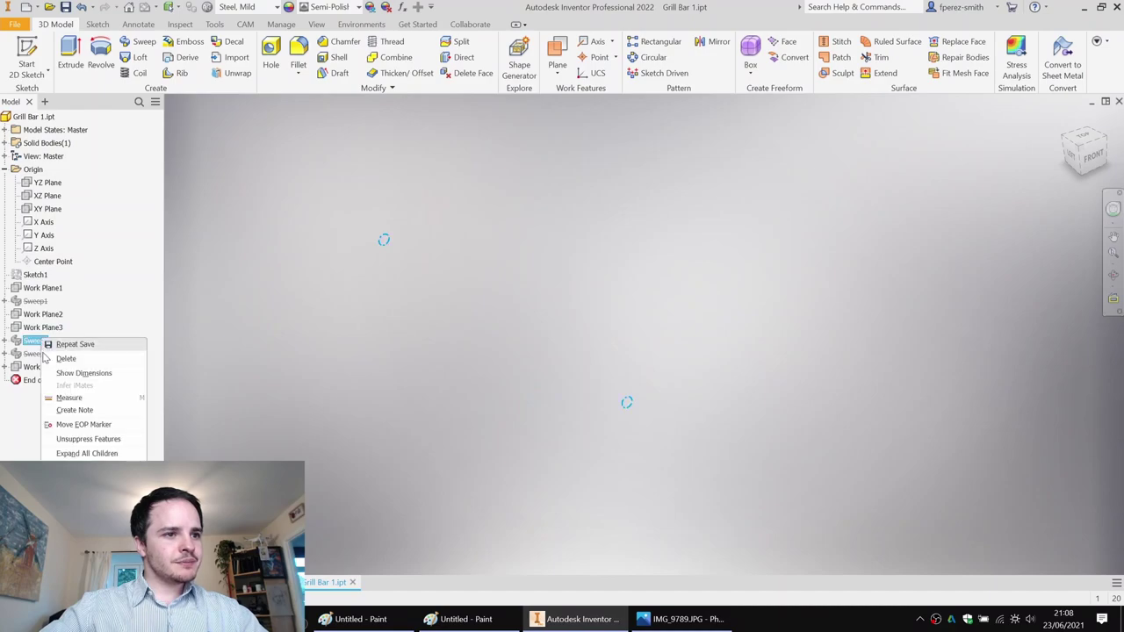
{"action": "left_click", "coordinate": [77, 440]}
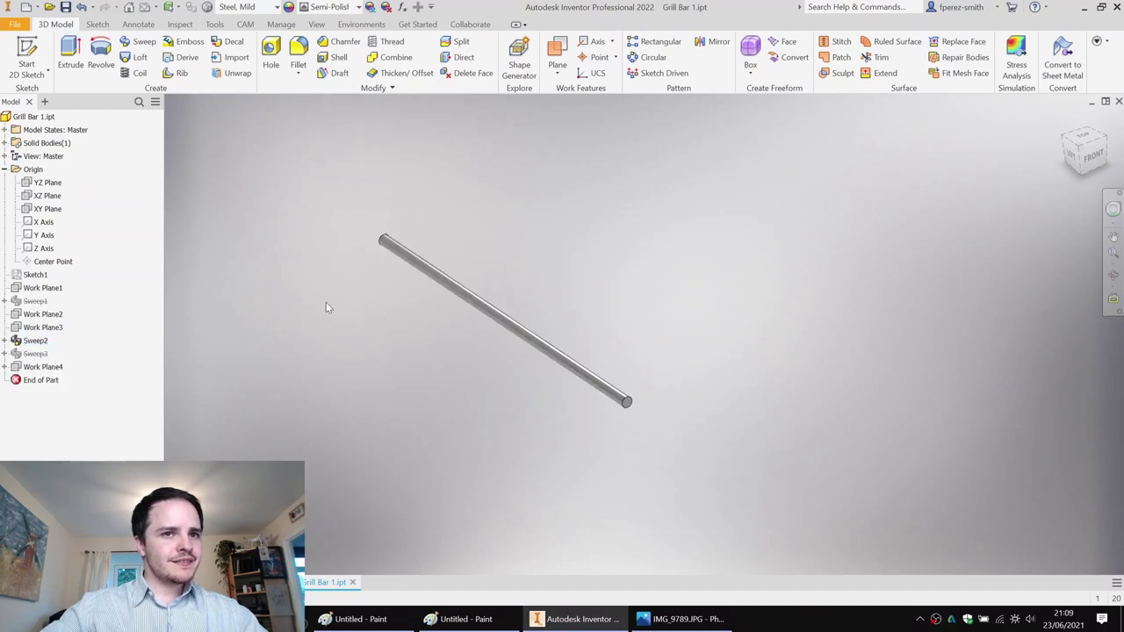
Save a copy of the part as Grill Bar 2 in the Model 3 - Brazier folder.
{"action": "left_click", "coordinate": [63, 169]}
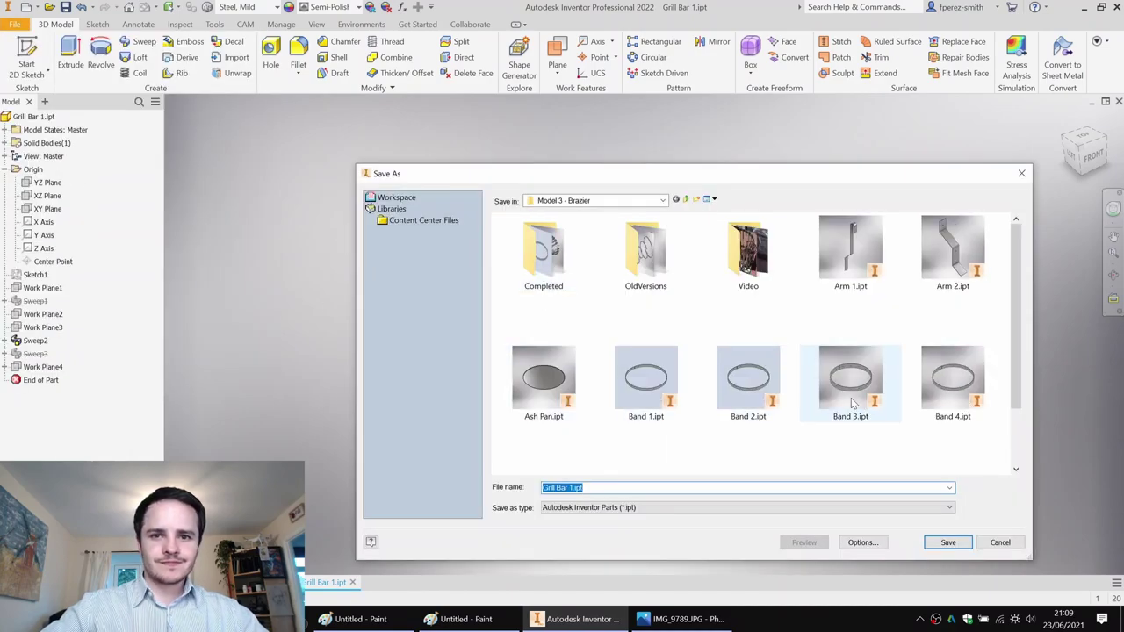
{"action": "type", "text": "Grill Bar 2"}
{"action": "key", "text": "Return"}
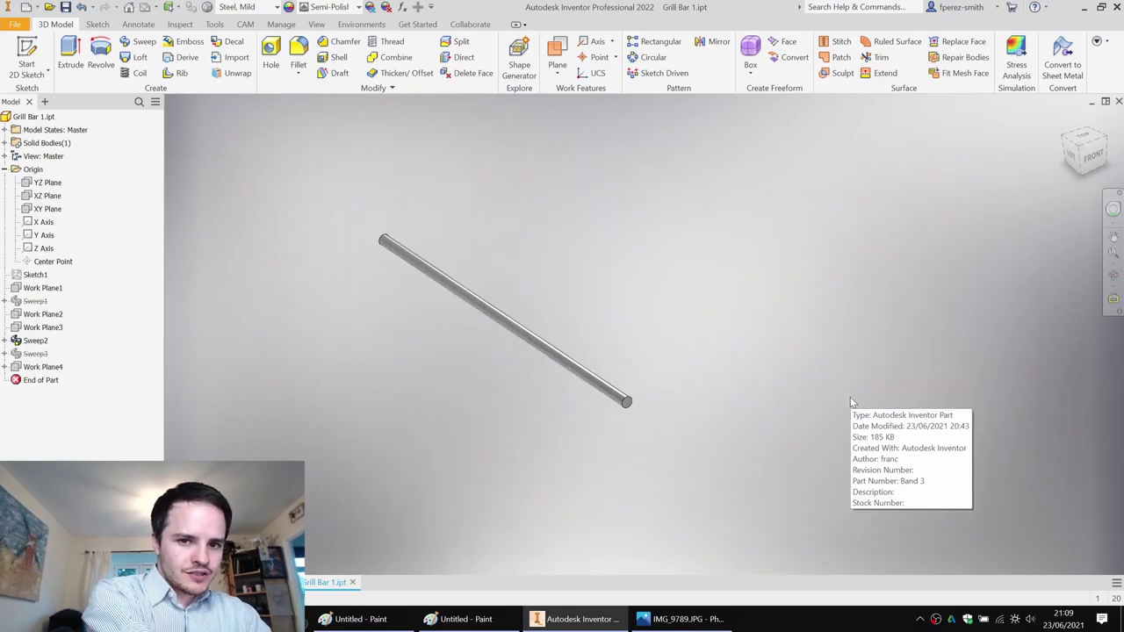
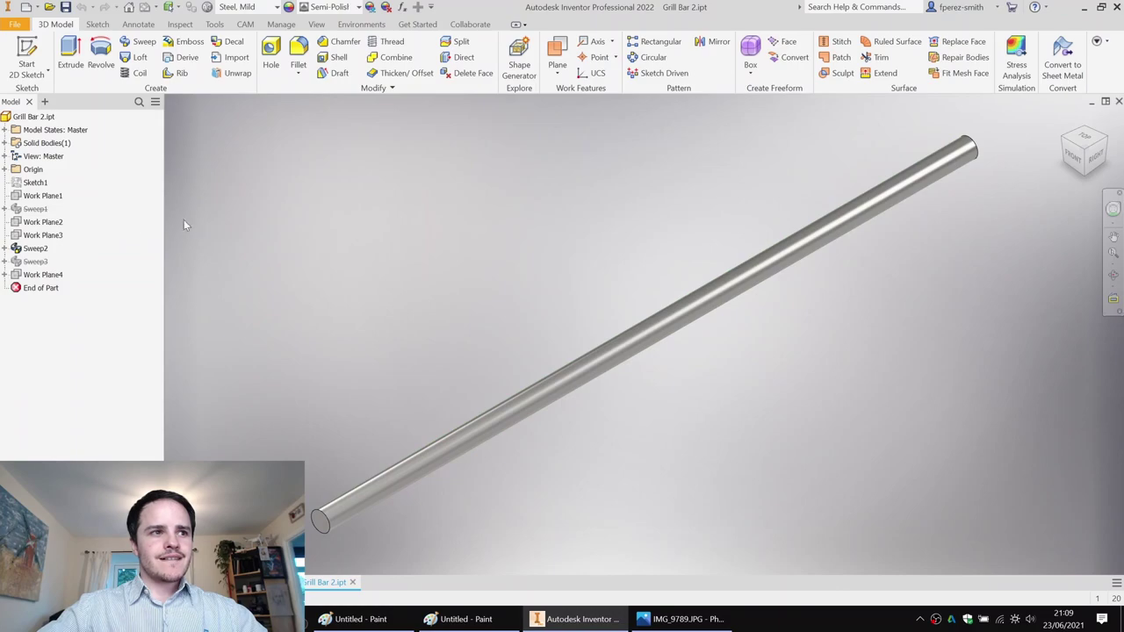
Suppress the second bar's sweep and unsuppress the third bar's sweep.
{"action": "right_click", "coordinate": [50, 254]}
{"action": "left_click", "coordinate": [93, 410]}
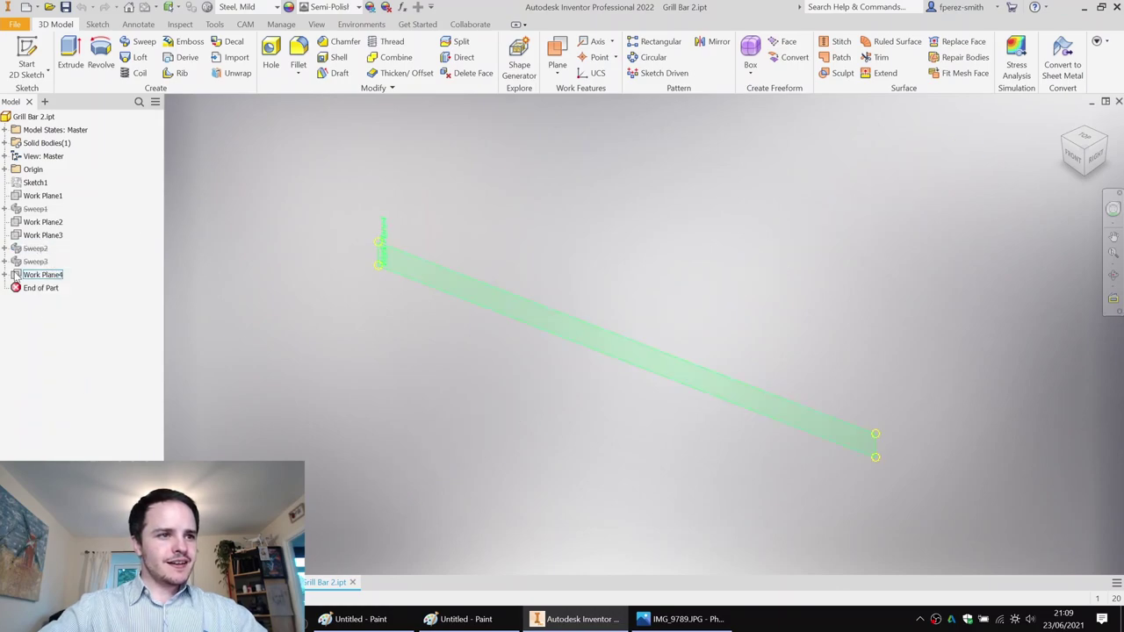
{"action": "right_click", "coordinate": [35, 262]}
{"action": "left_click", "coordinate": [87, 374]}
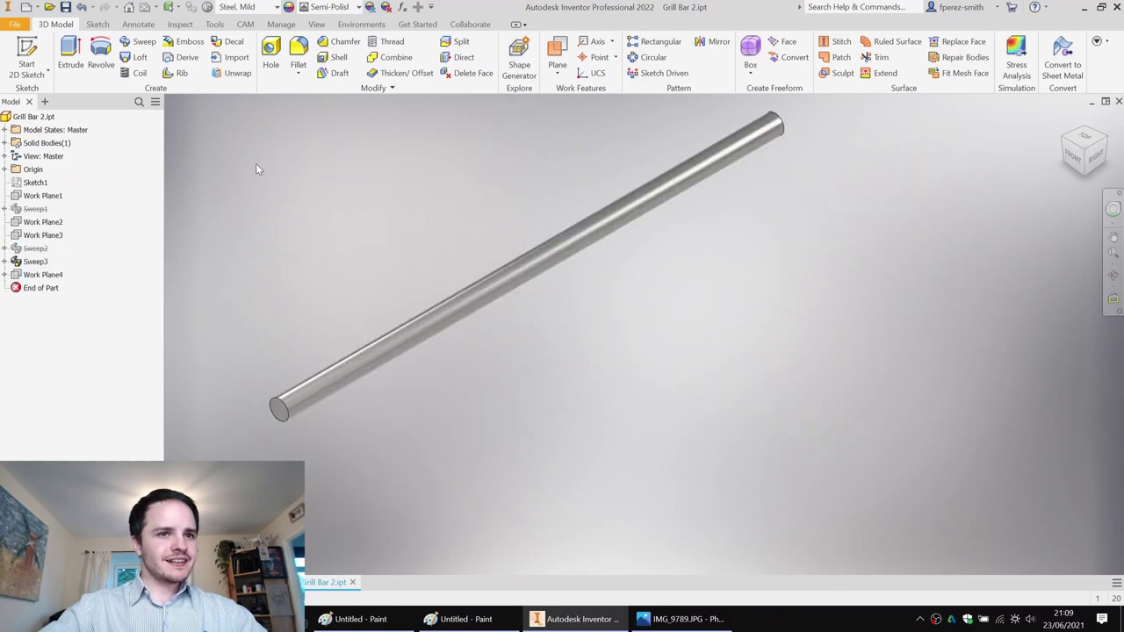
Save a copy of the part as Grill Bar 3 in the Model 3 - Brazier folder and close it.
{"action": "left_click", "coordinate": [15, 24]}
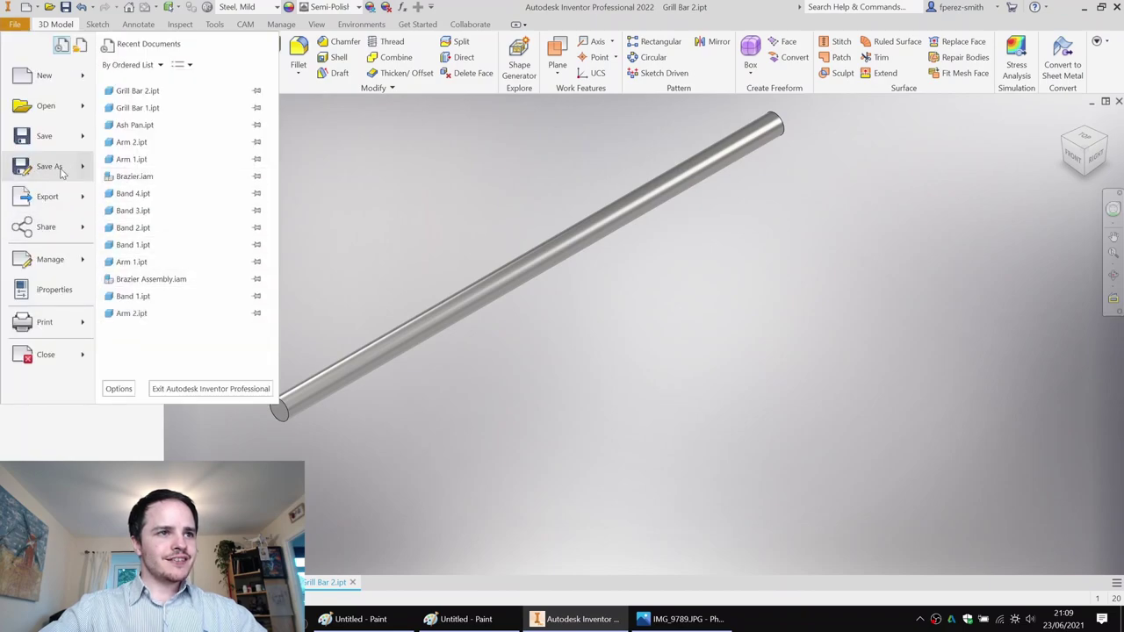
{"action": "left_click", "coordinate": [49, 165]}
{"action": "type", "text": "Grill Bar"}
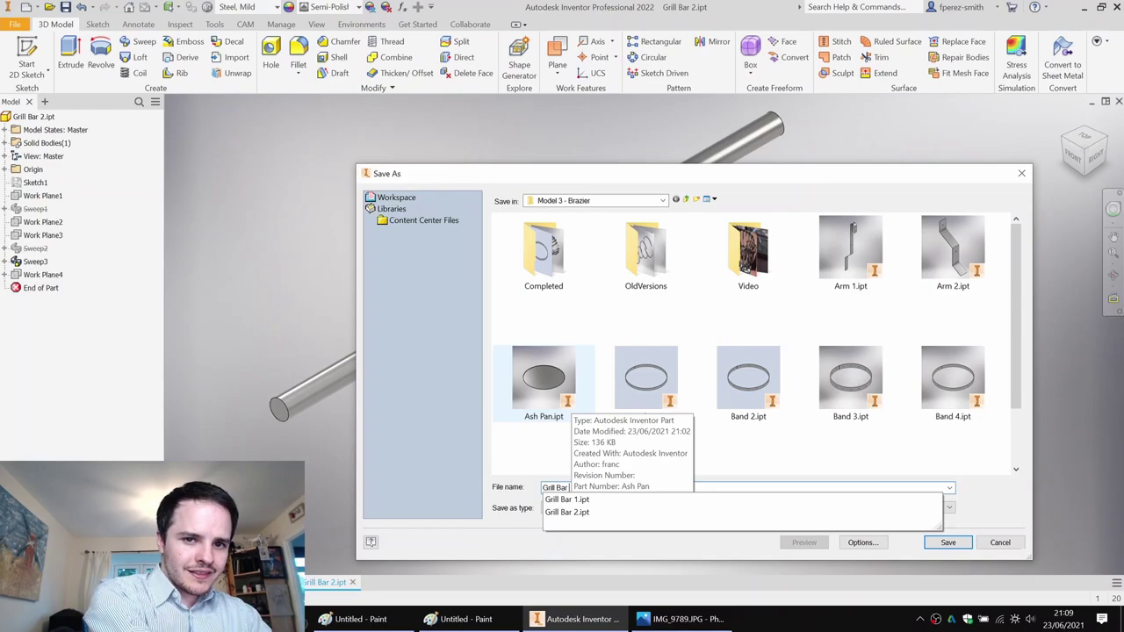
{"action": "type", "text": " 3"}
{"action": "key", "text": "Return"}
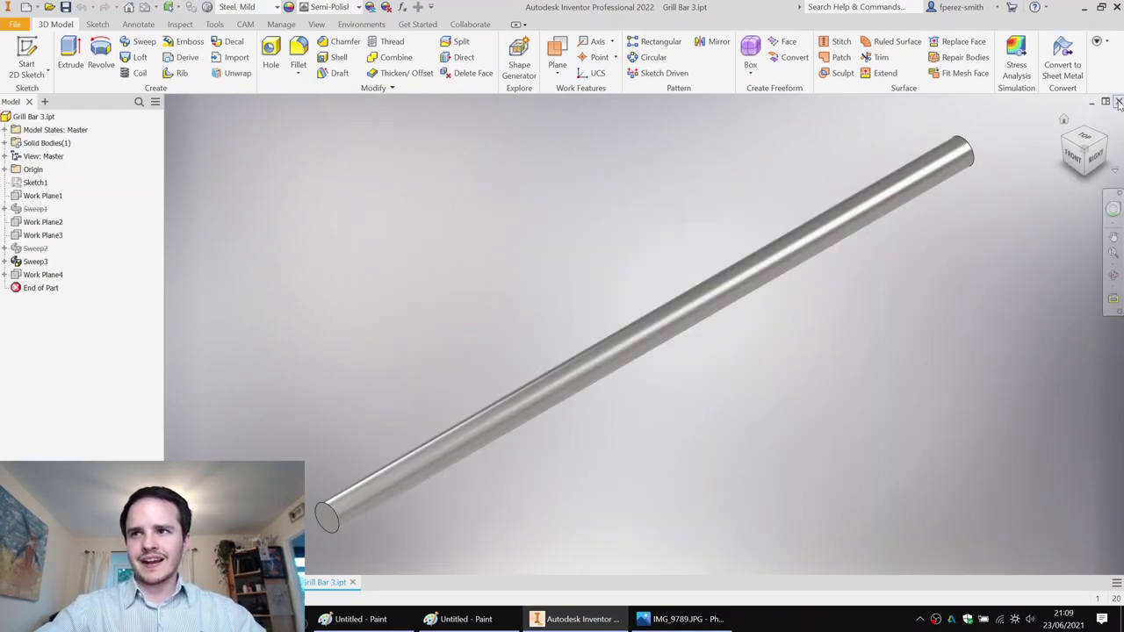
{"action": "left_click", "coordinate": [1118, 103]}
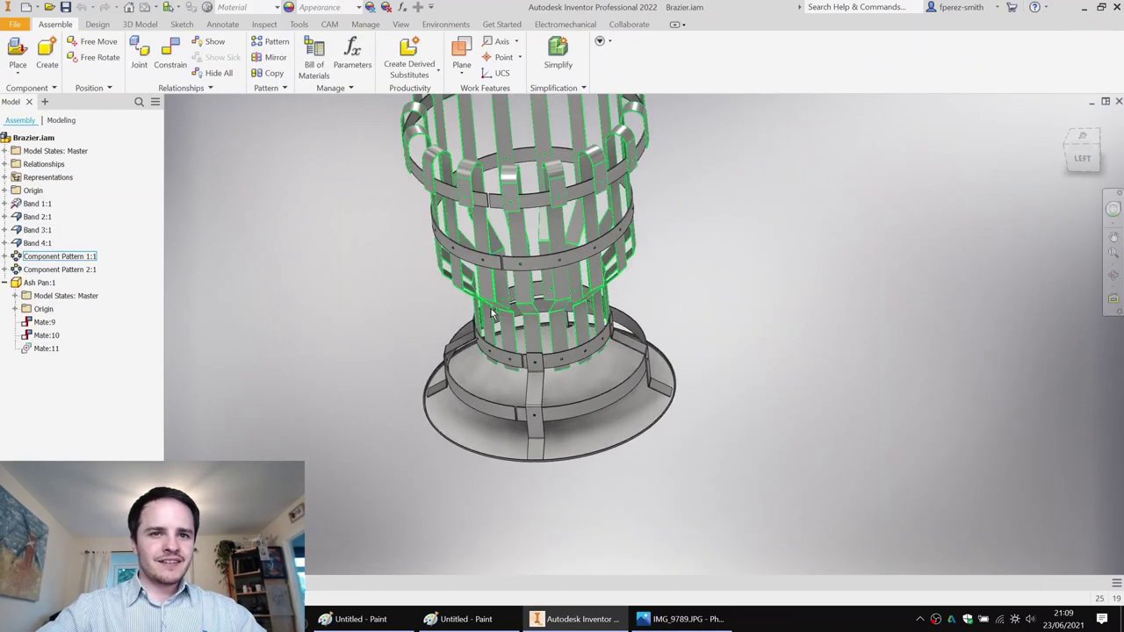
Place one instance of Grill Bar 1 from the Model 3 - Brazier folder beside the brazier in the assembly.
{"action": "middle_click_drag", "start_coordinate": [537, 281], "coordinate": [539, 224], "text": "shift"}
{"action": "middle_click_drag", "start_coordinate": [678, 163], "coordinate": [685, 247], "text": "shift"}
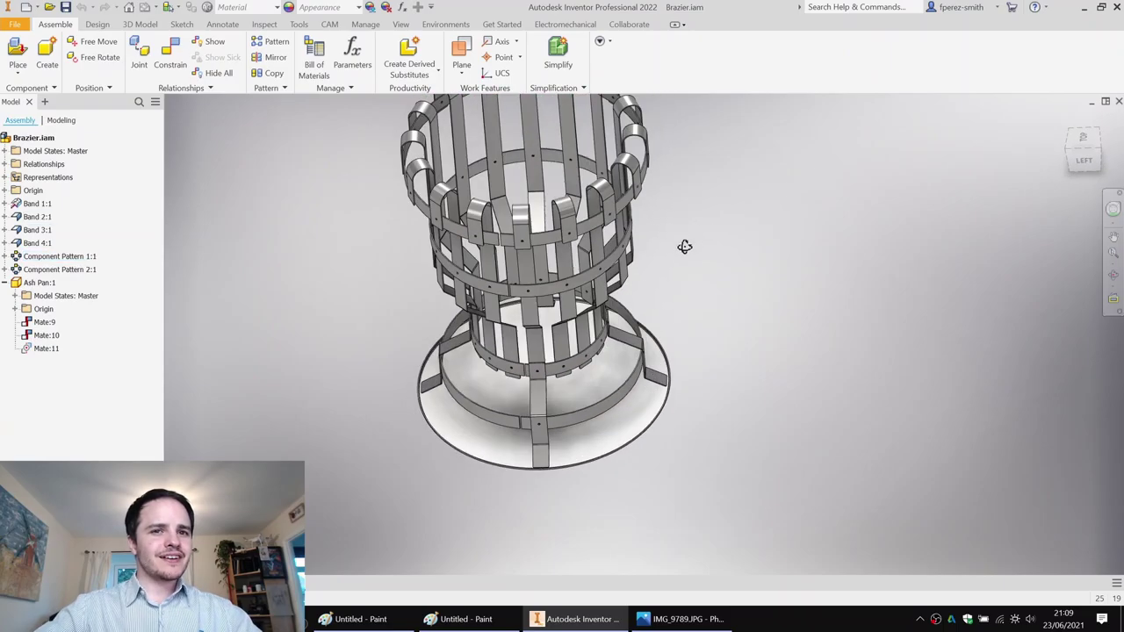
{"action": "scroll", "coordinate": [527, 323], "scroll_direction": "down", "scroll_amount": 4}
{"action": "middle_click_drag", "start_coordinate": [527, 319], "coordinate": [529, 303], "text": "shift"}
{"action": "middle_click_drag", "start_coordinate": [800, 257], "coordinate": [720, 284], "text": "shift"}
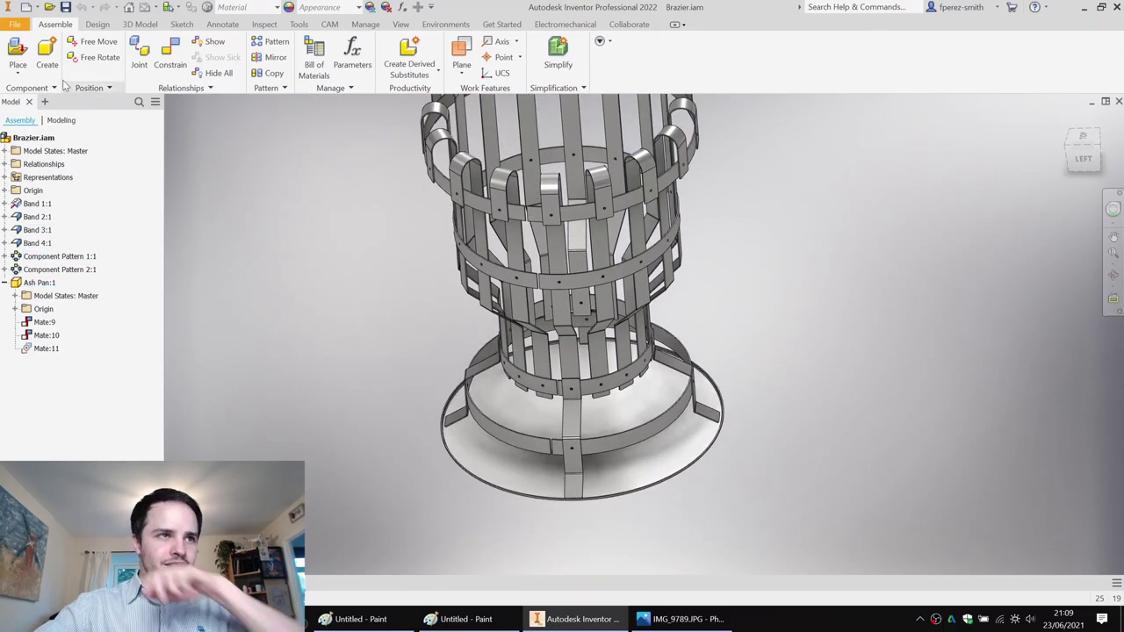
{"action": "left_click", "coordinate": [17, 51]}
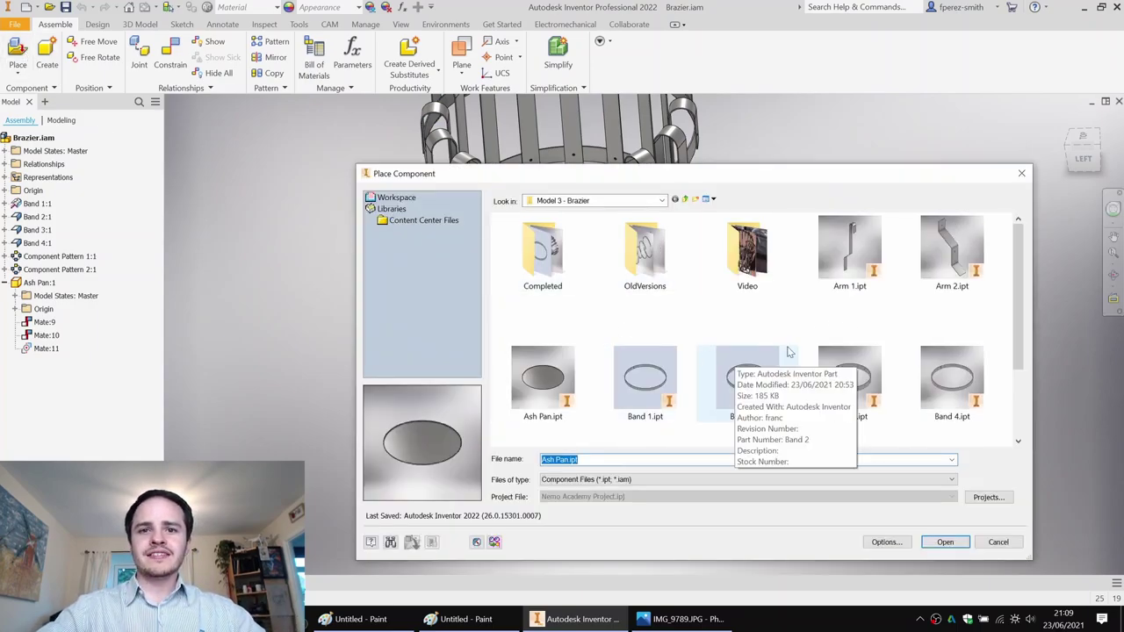
{"action": "scroll", "coordinate": [720, 373], "scroll_direction": "down", "scroll_amount": 2}
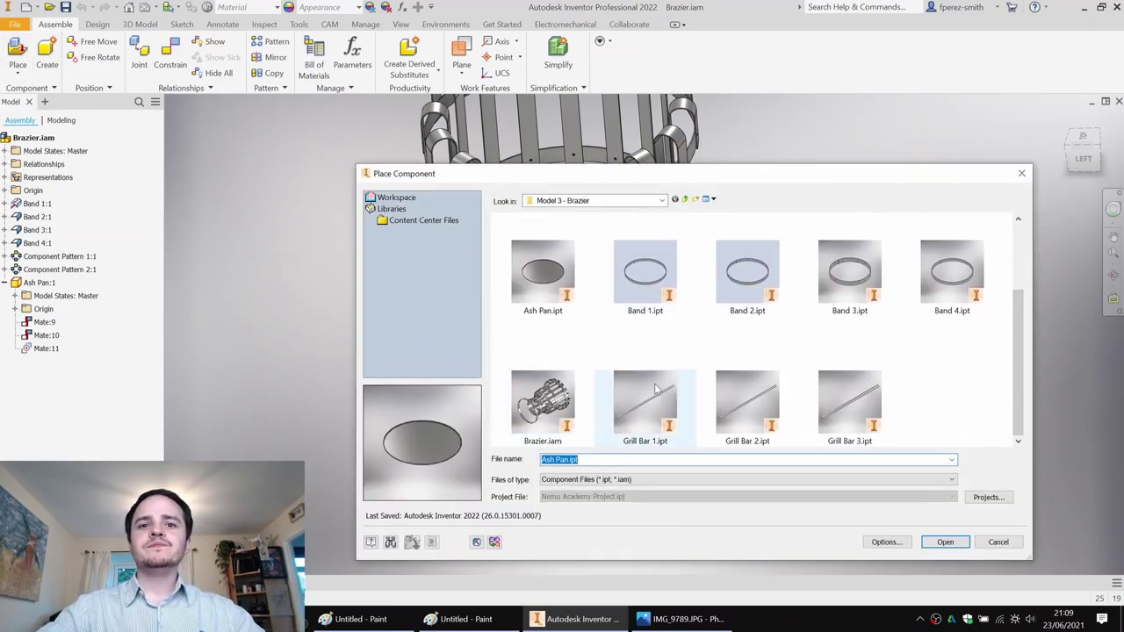
{"action": "double_click", "coordinate": [654, 388]}
{"action": "left_click", "coordinate": [879, 279]}
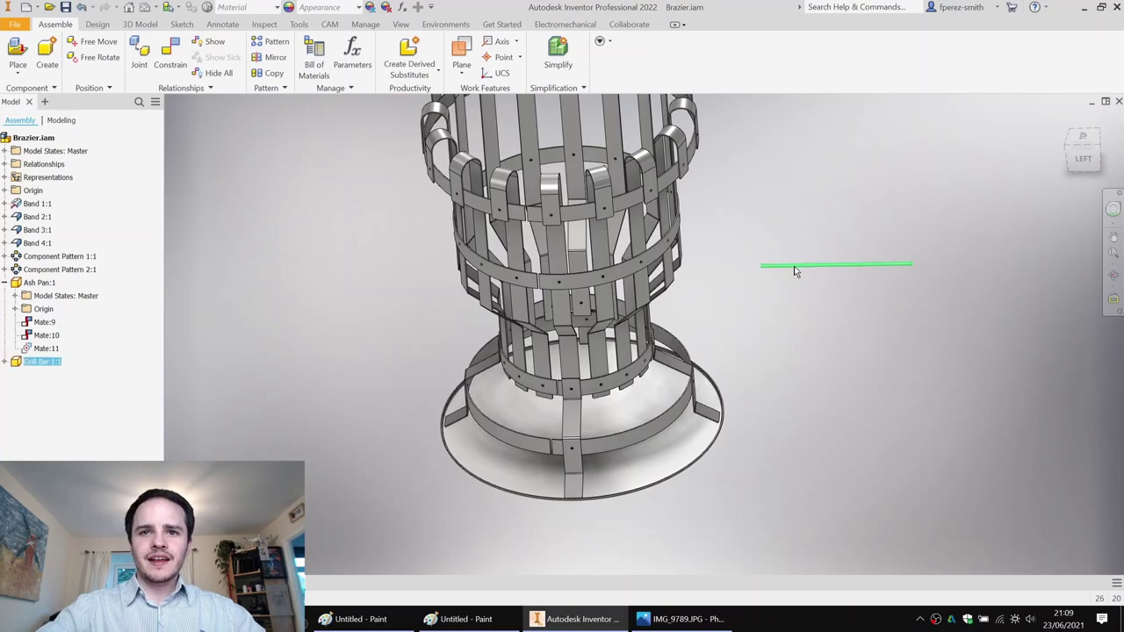
{"action": "mouse_move", "coordinate": [793, 319]}
{"action": "middle_mouse_down", "text": "shift"}
{"action": "mouse_move", "coordinate": [808, 299]}
{"action": "mouse_move", "coordinate": [781, 324]}
{"action": "middle_mouse_up", "text": "shift"}
{"action": "left_click_drag", "start_coordinate": [720, 297], "coordinate": [749, 242]}
{"action": "left_click", "coordinate": [698, 333]}
{"action": "middle_click_drag", "start_coordinate": [701, 294], "coordinate": [683, 275], "text": "shift"}
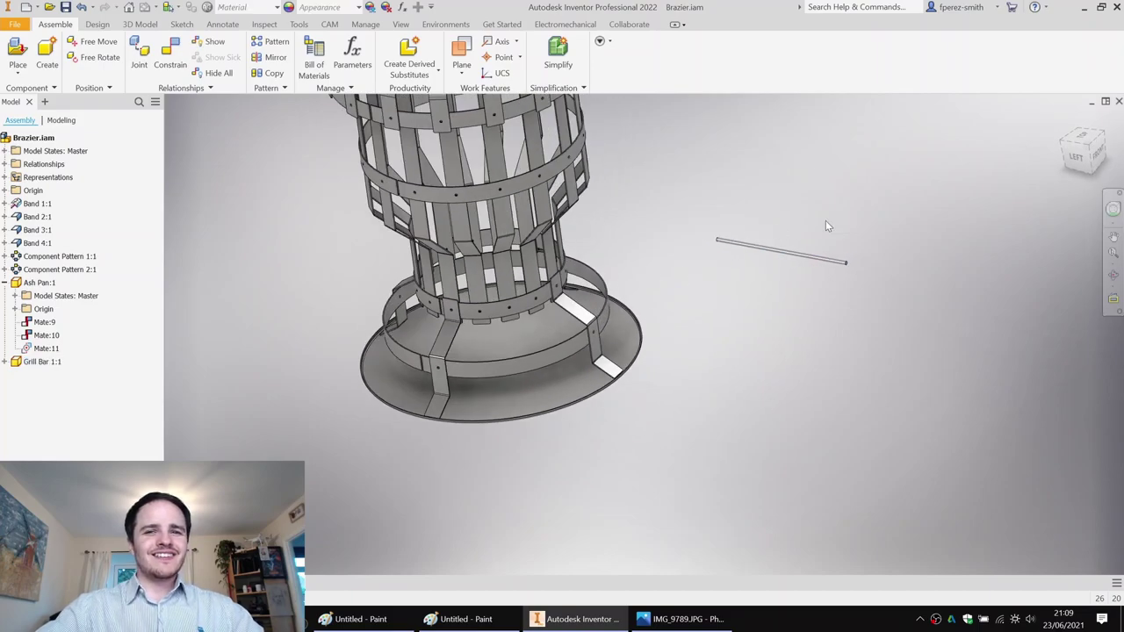
Expand the origin folders of Grill Bar 1, the assembly and Band 3's folded model, and collapse the Ash Pan's entries.
{"action": "left_click", "coordinate": [4, 362]}
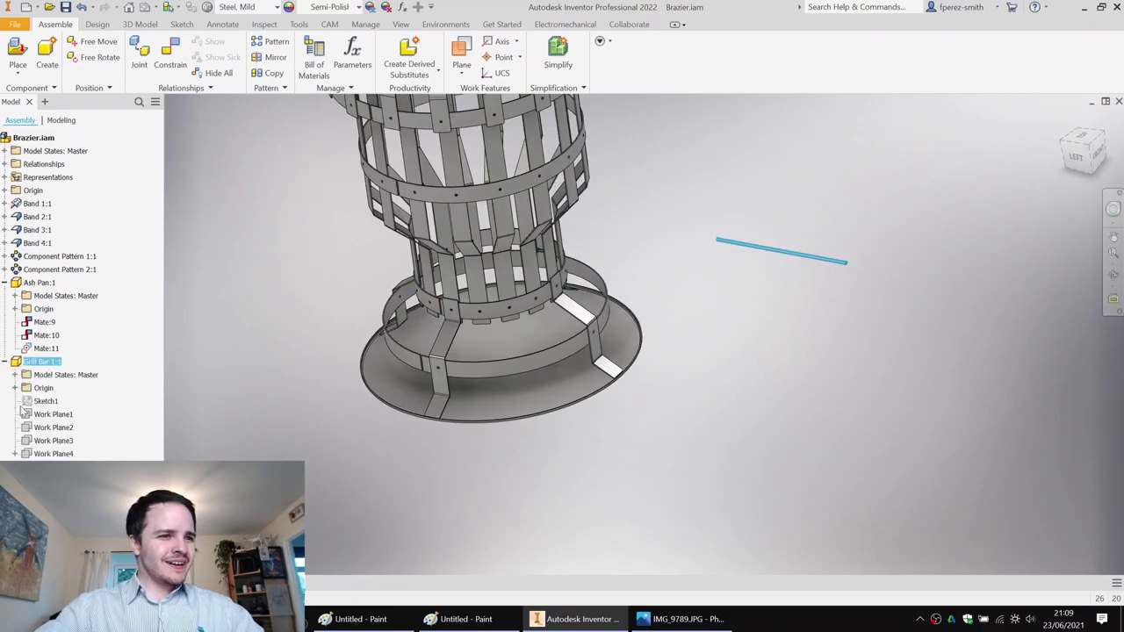
{"action": "left_click", "coordinate": [15, 387]}
{"action": "left_click", "coordinate": [4, 283]}
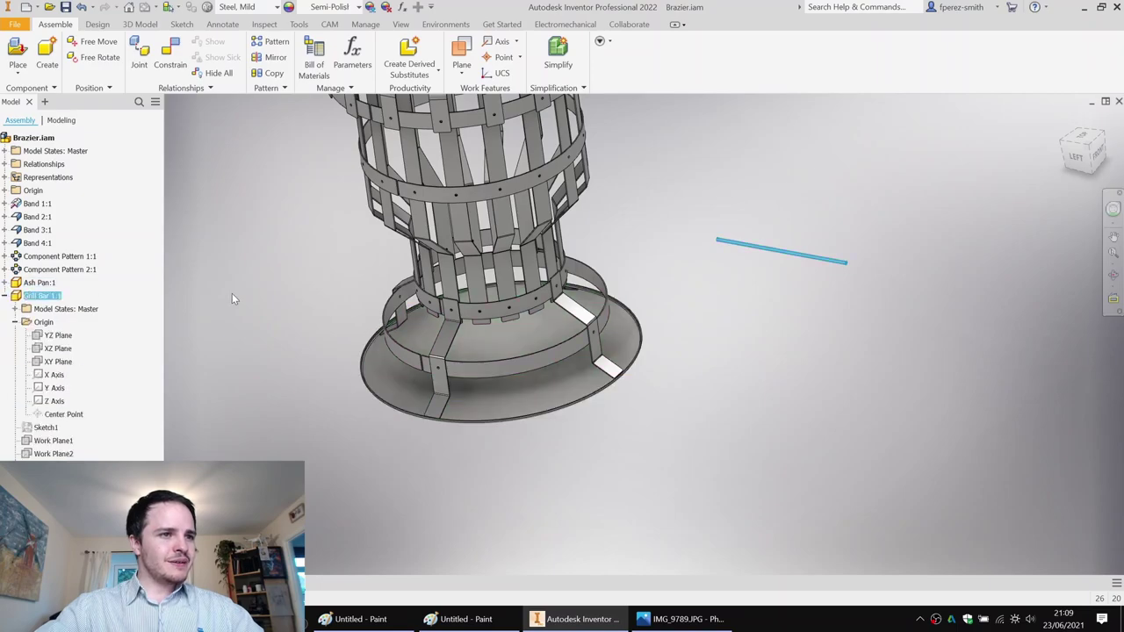
{"action": "left_click", "coordinate": [4, 190]}
{"action": "left_click", "coordinate": [509, 311]}
{"action": "left_click", "coordinate": [5, 322]}
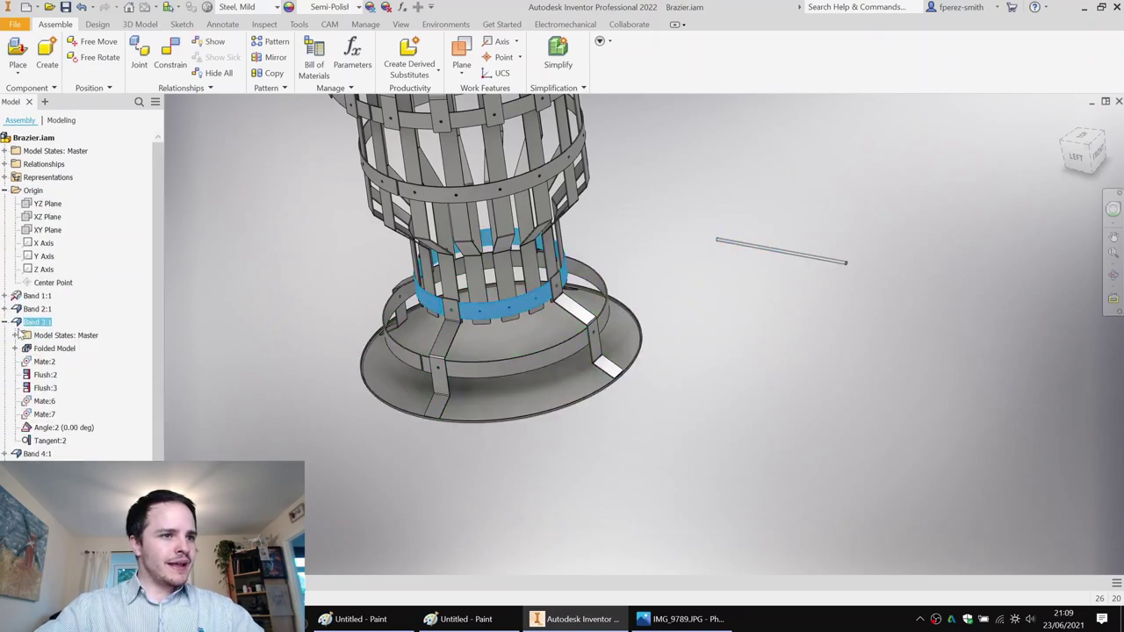
{"action": "left_click", "coordinate": [15, 348]}
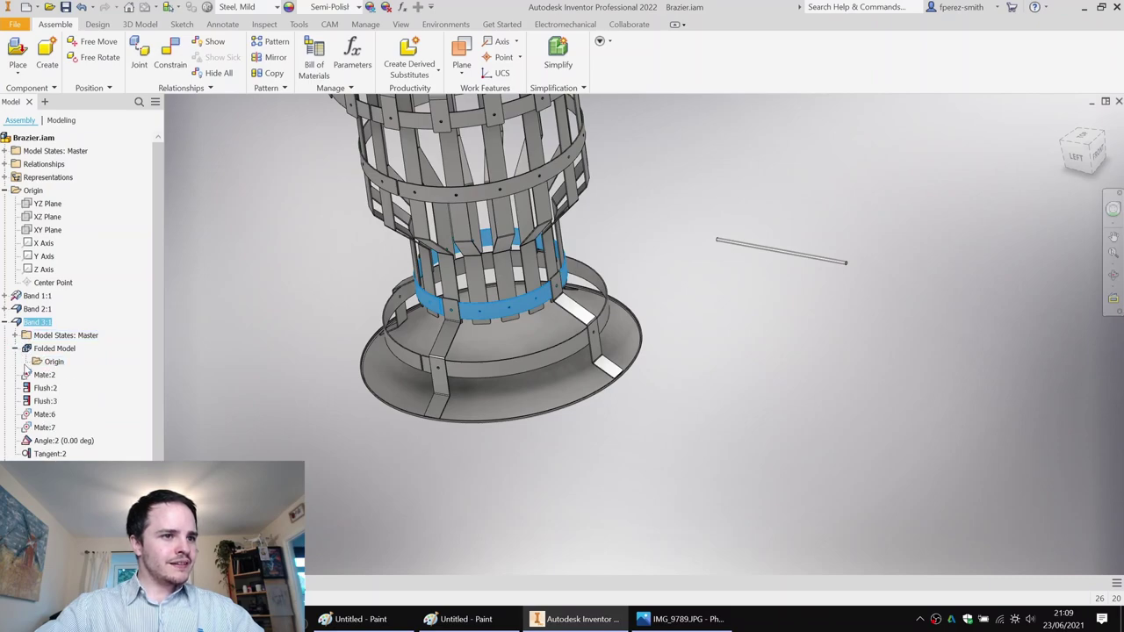
{"action": "left_click", "coordinate": [26, 361]}
{"action": "left_click", "coordinate": [69, 374]}
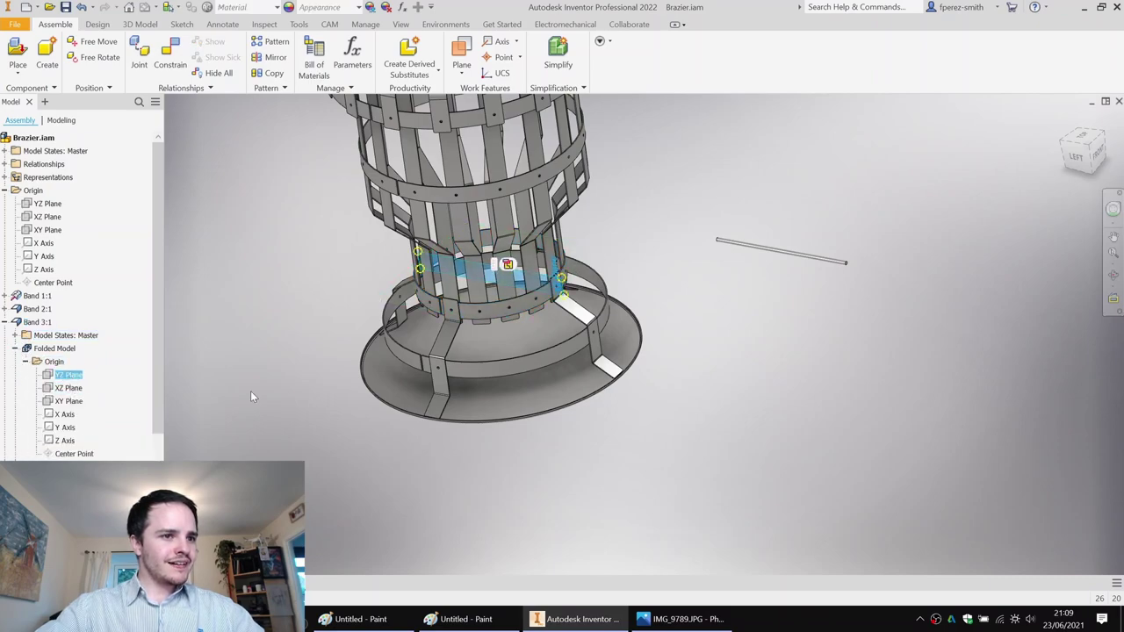
{"action": "scroll", "coordinate": [173, 393], "scroll_direction": "up", "scroll_amount": 3}
{"action": "scroll", "coordinate": [93, 389], "scroll_direction": "down", "scroll_amount": 5}
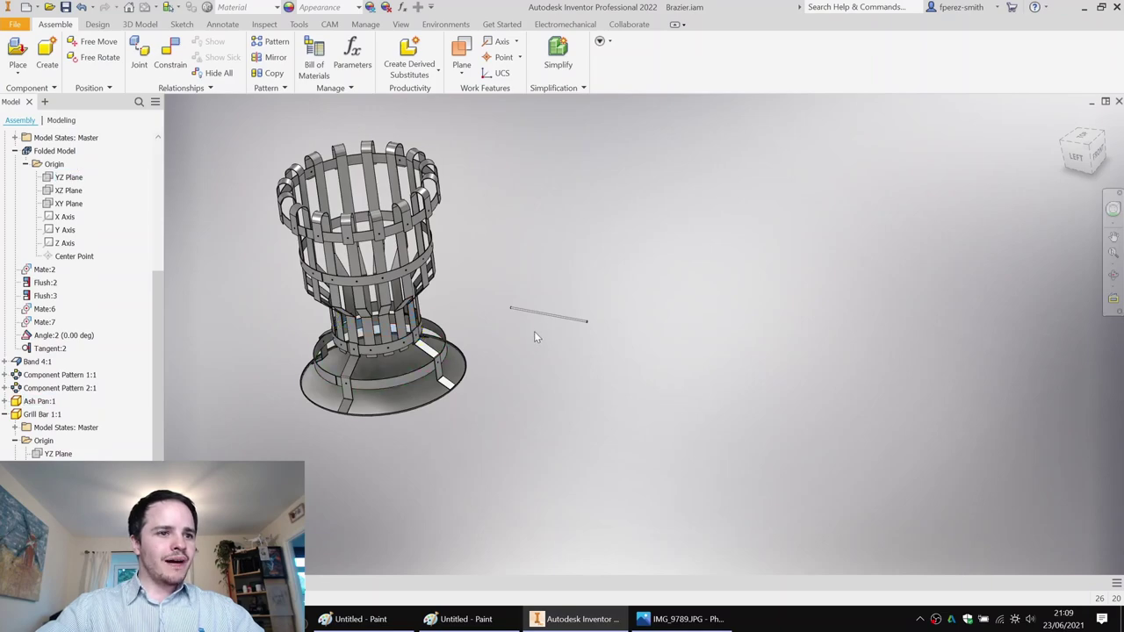
Add a flush constraint with 0 mm offset between the XZ planes of Grill Bar 1 and Band 3.
{"action": "key", "text": "c"}
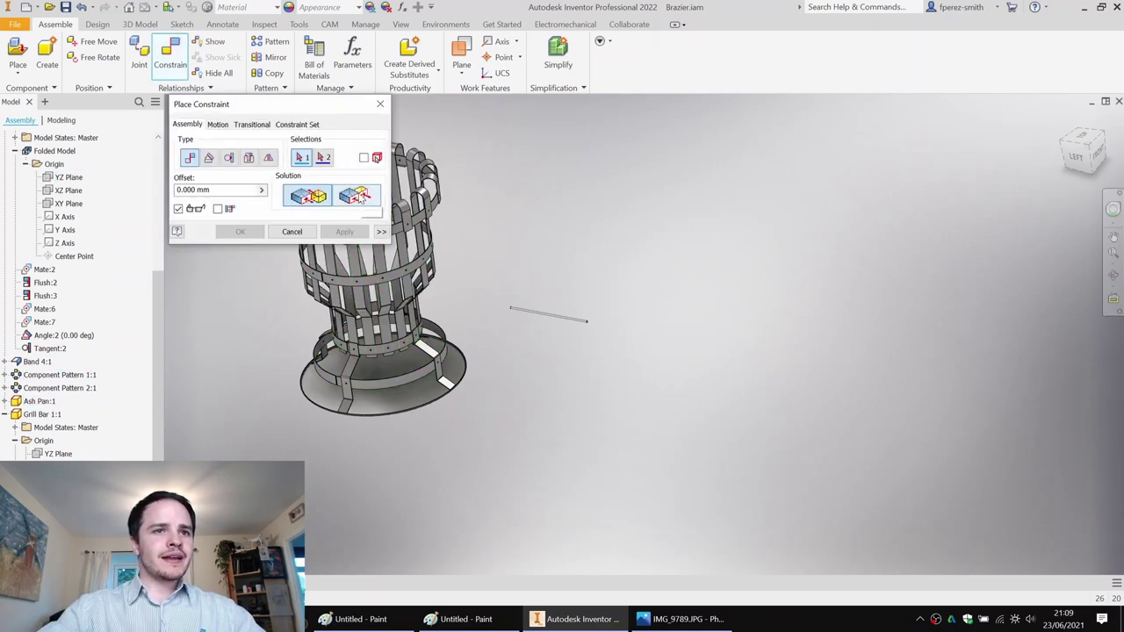
{"action": "left_click", "coordinate": [361, 196]}
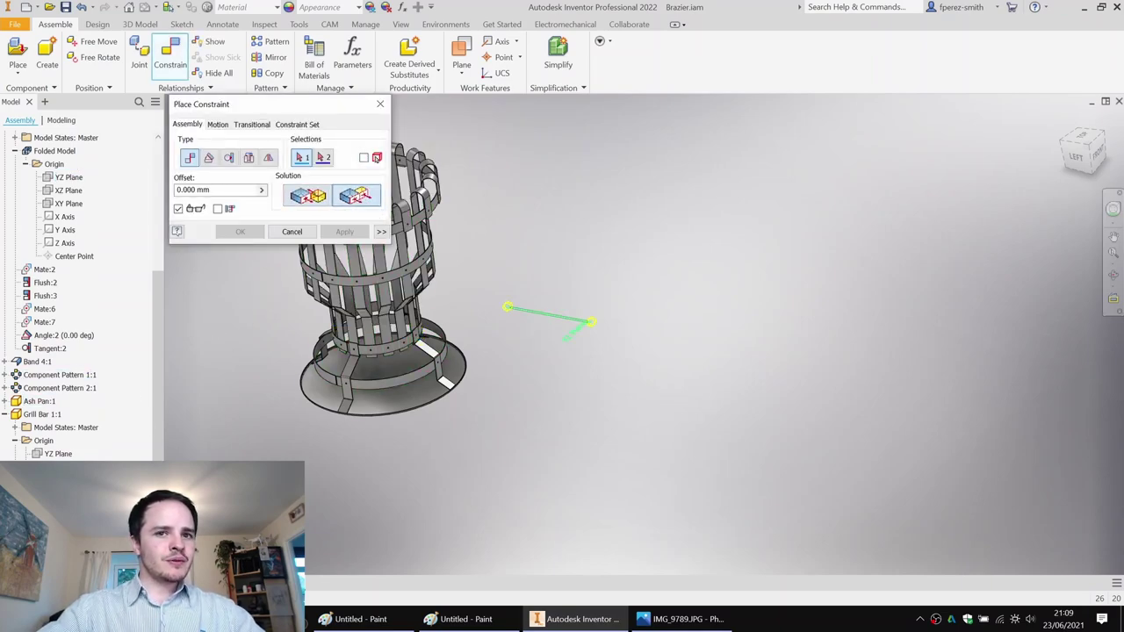
{"action": "left_click", "coordinate": [58, 468]}
{"action": "scroll", "coordinate": [591, 321], "scroll_direction": "down", "scroll_amount": 6}
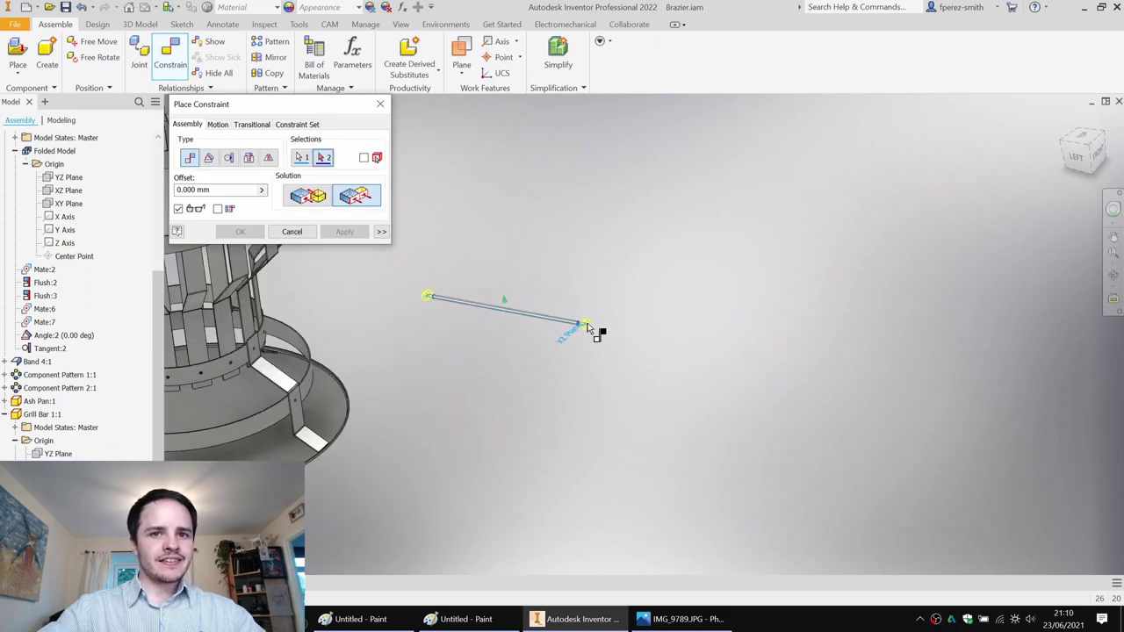
{"action": "scroll", "coordinate": [512, 334], "scroll_direction": "up", "scroll_amount": 5}
{"action": "middle_click_drag", "start_coordinate": [510, 332], "coordinate": [619, 335]}
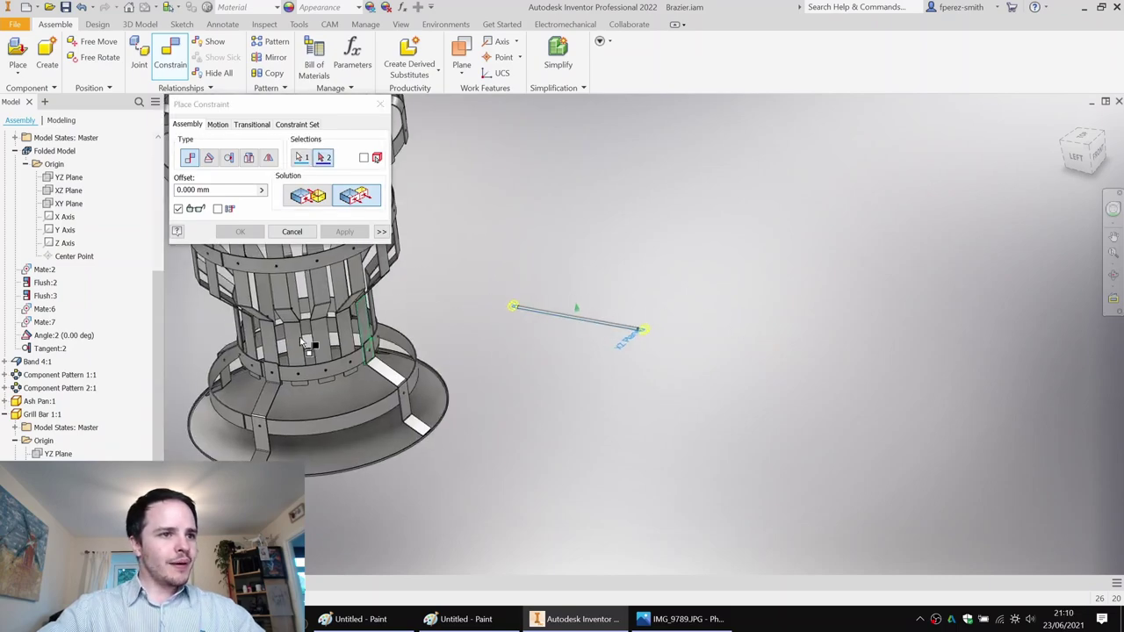
{"action": "left_click", "coordinate": [71, 192]}
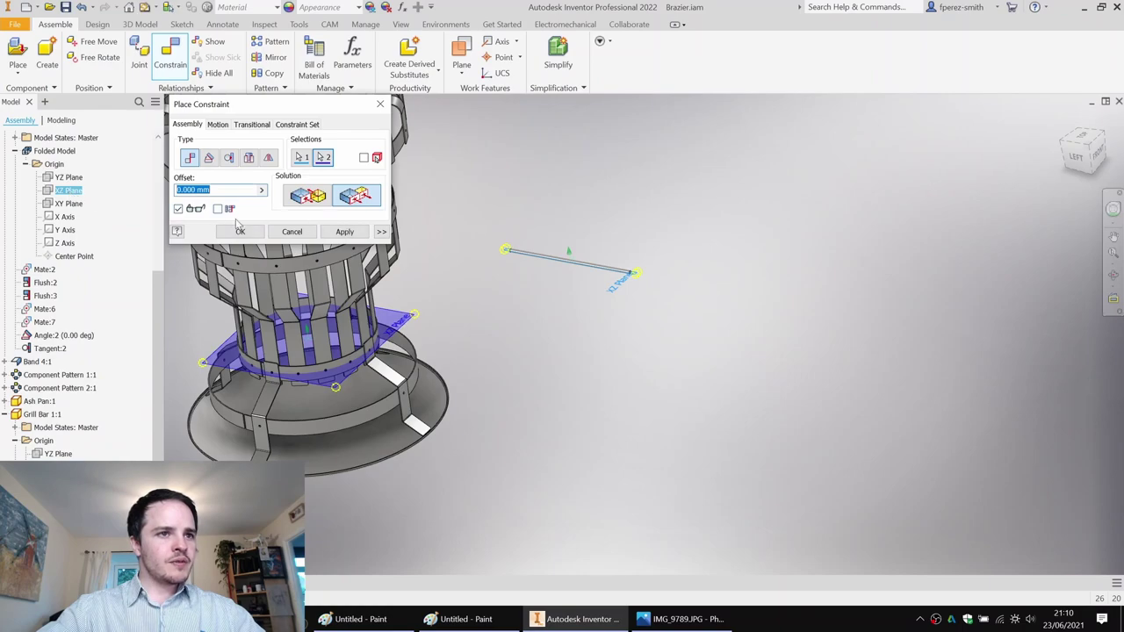
{"action": "left_click", "coordinate": [344, 231]}
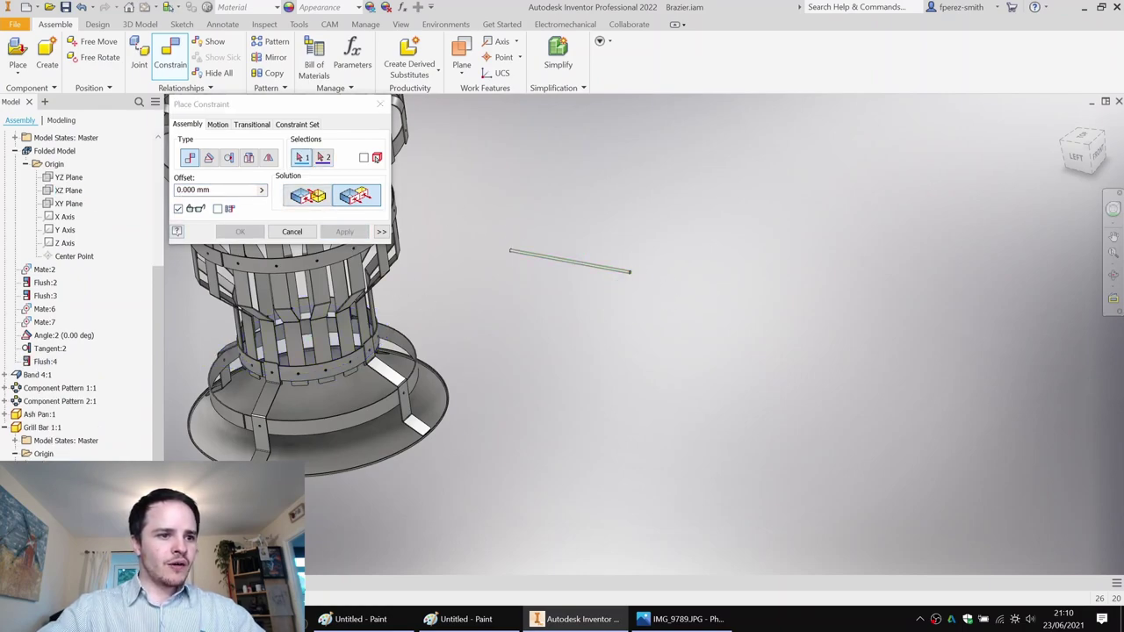
Mate the Y axis of Grill Bar 1 to the Y axis of Band 3 with 0 mm offset.
{"action": "key", "text": "Escape"}
{"action": "key", "text": "c"}
{"action": "left_click", "coordinate": [65, 520]}
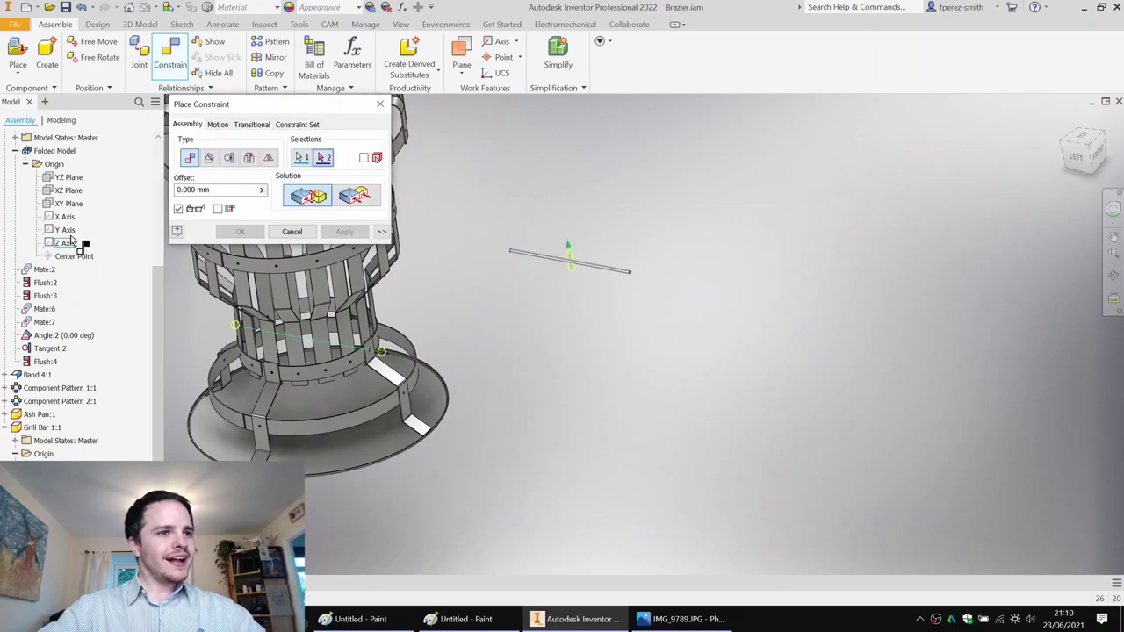
{"action": "left_click", "coordinate": [65, 233]}
{"action": "left_click", "coordinate": [346, 232]}
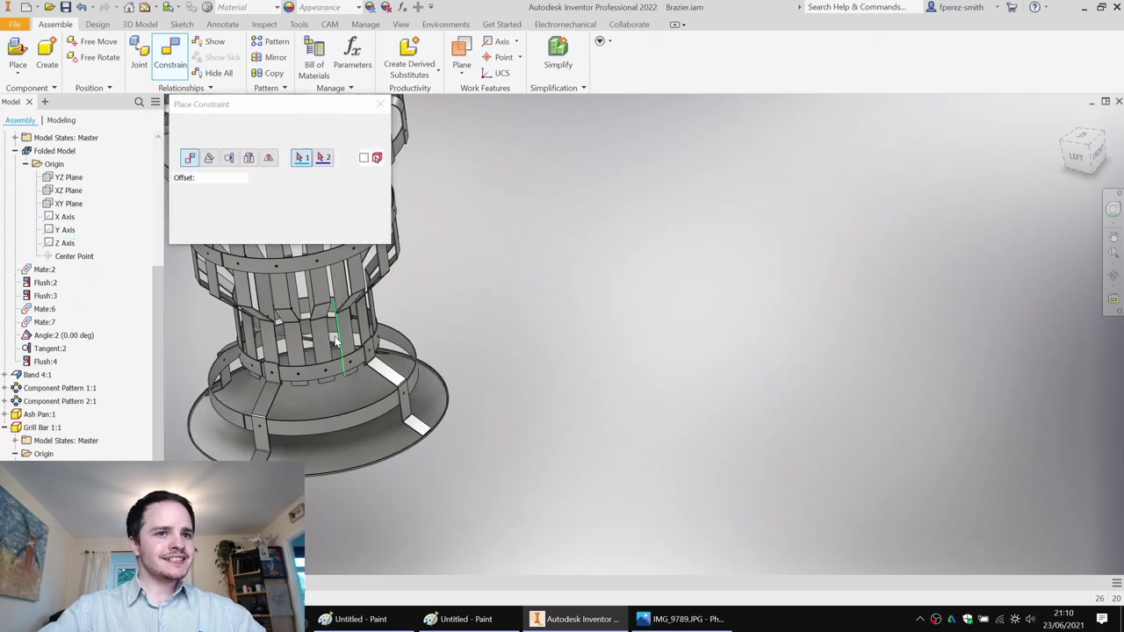
Swing Grill Bar 1 around inside Band 3 to examine its position and remaining rotation.
{"action": "key", "text": "Escape"}
{"action": "scroll", "coordinate": [316, 333], "scroll_direction": "up", "scroll_amount": 3}
{"action": "middle_click_drag", "start_coordinate": [316, 329], "coordinate": [321, 371], "text": "shift"}
{"action": "left_click_drag", "start_coordinate": [250, 307], "coordinate": [282, 281]}
{"action": "middle_click_drag", "start_coordinate": [354, 329], "coordinate": [285, 305], "text": "shift"}
{"action": "mouse_move", "coordinate": [296, 312]}
{"action": "left_mouse_down"}
{"action": "mouse_move", "coordinate": [285, 307]}
{"action": "mouse_move", "coordinate": [304, 295]}
{"action": "left_mouse_up"}
{"action": "middle_click_drag", "start_coordinate": [284, 300], "coordinate": [452, 258]}
{"action": "left_click", "coordinate": [866, 342]}
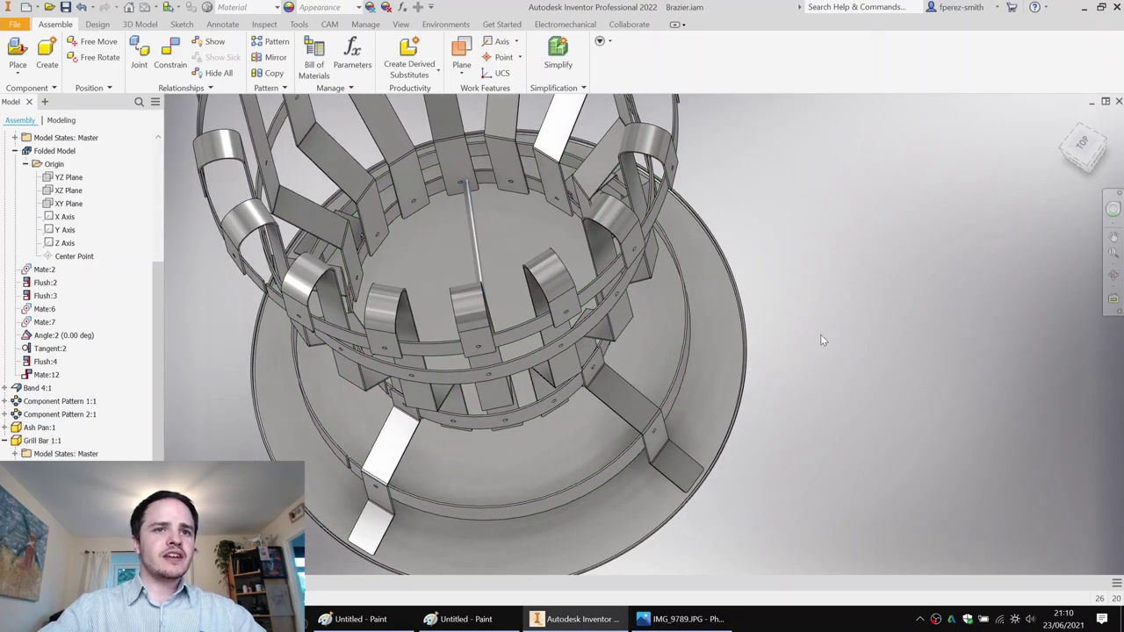
{"action": "key", "text": "c"}
{"action": "left_click", "coordinate": [502, 430]}
{"action": "left_click", "coordinate": [69, 177]}
{"action": "scroll", "coordinate": [600, 369], "scroll_direction": "down", "scroll_amount": 10}
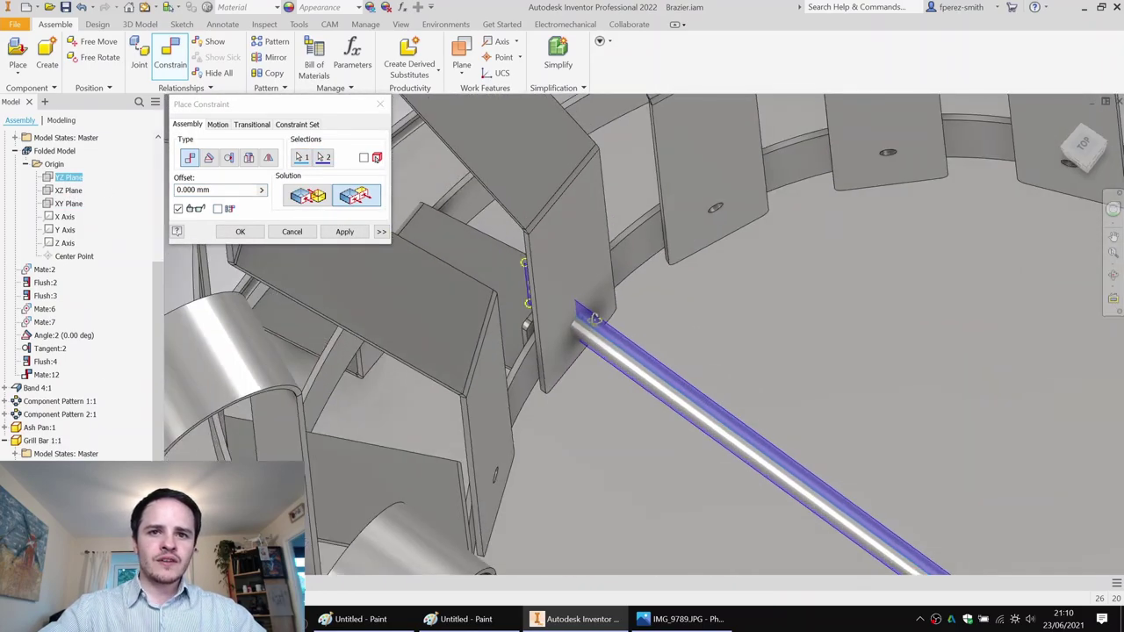
{"action": "middle_click_drag", "start_coordinate": [595, 319], "coordinate": [385, 387], "text": "shift"}
{"action": "scroll", "coordinate": [630, 340], "scroll_direction": "up", "scroll_amount": 4}
{"action": "key", "text": "Escape"}
{"action": "scroll", "coordinate": [82, 378], "scroll_direction": "down", "scroll_amount": 2}
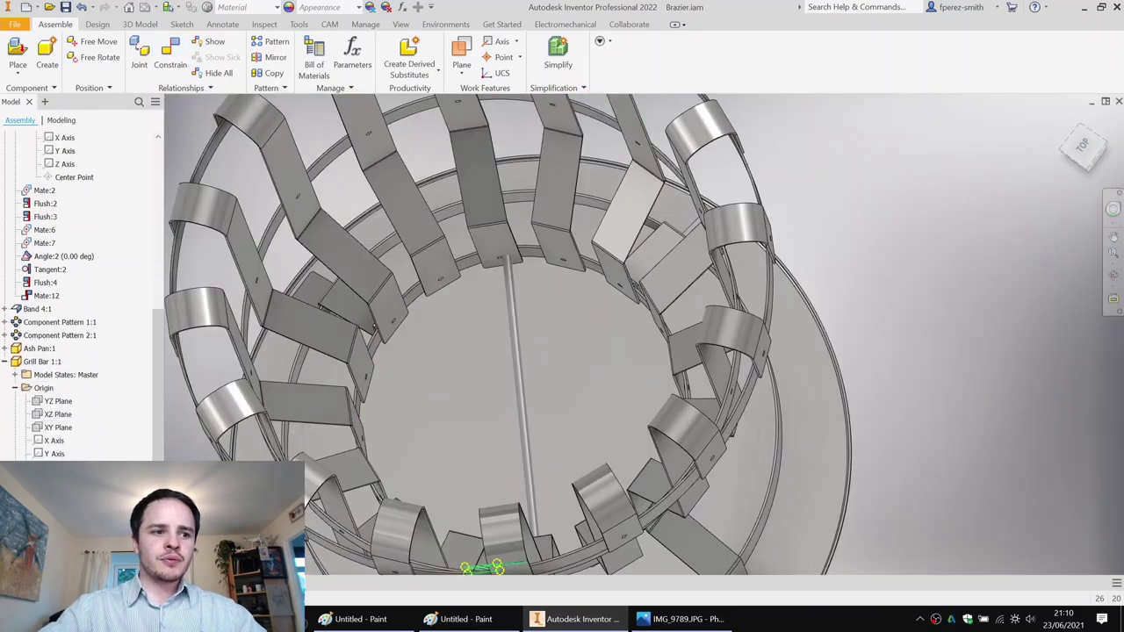
{"action": "left_click", "coordinate": [477, 424]}
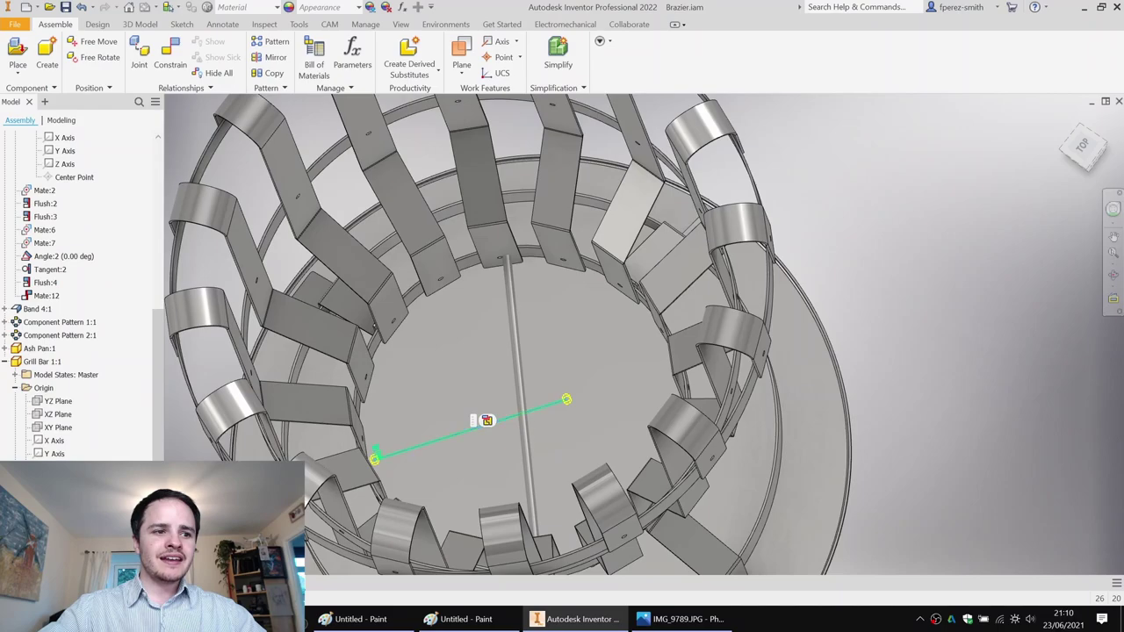
{"action": "key", "text": "Escape"}
{"action": "key", "text": "c"}
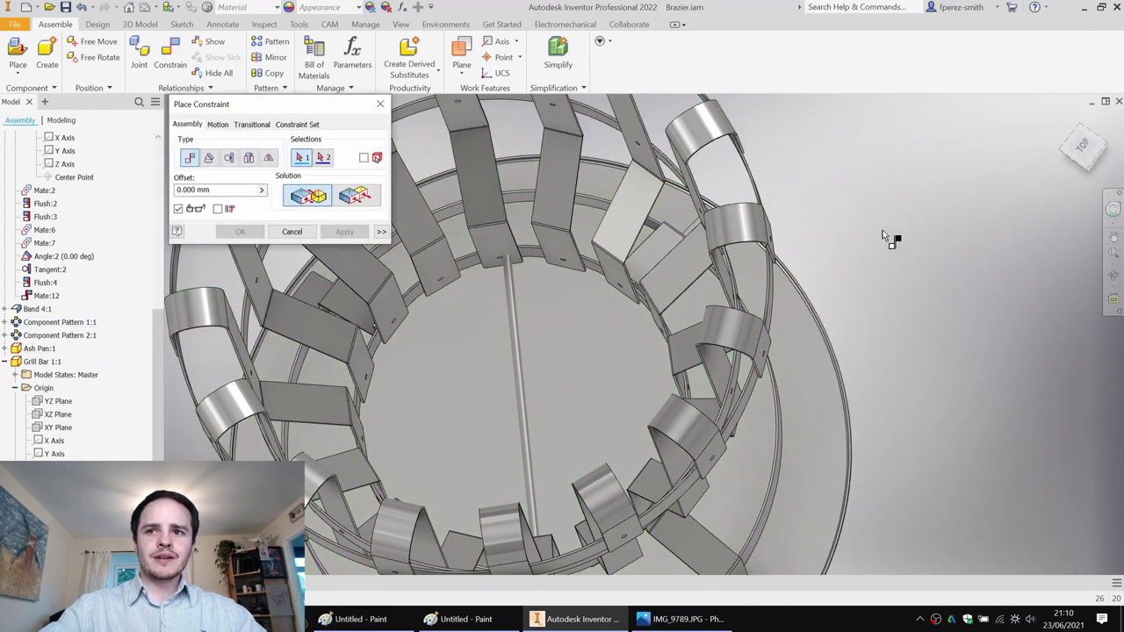
{"action": "left_click", "coordinate": [353, 199]}
{"action": "left_click", "coordinate": [54, 468]}
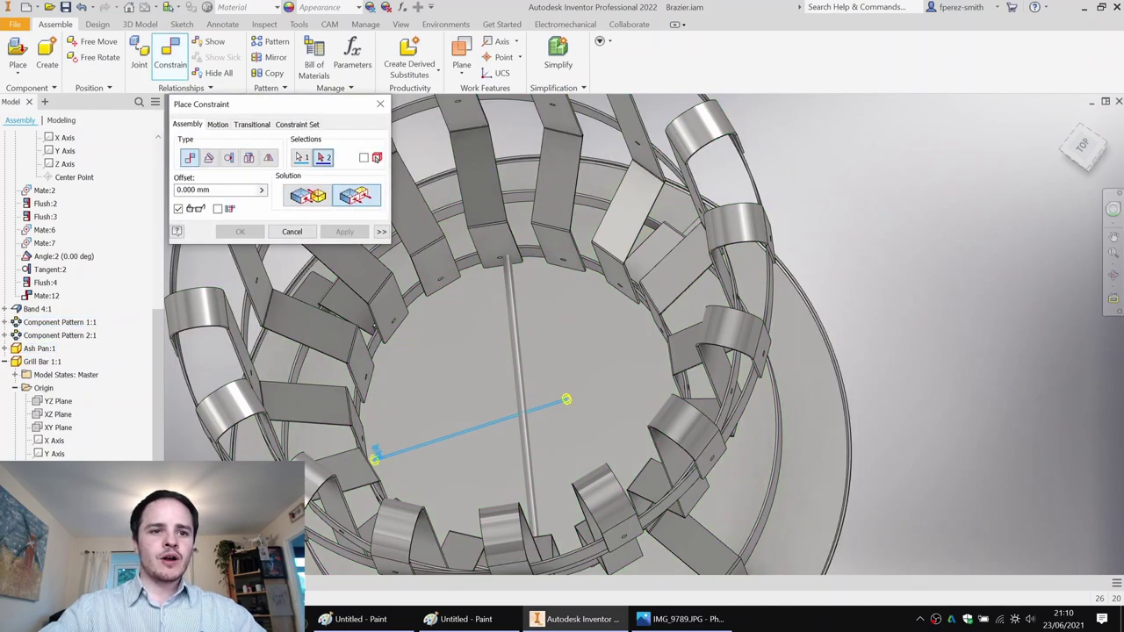
{"action": "scroll", "coordinate": [74, 316], "scroll_direction": "up", "scroll_amount": 4}
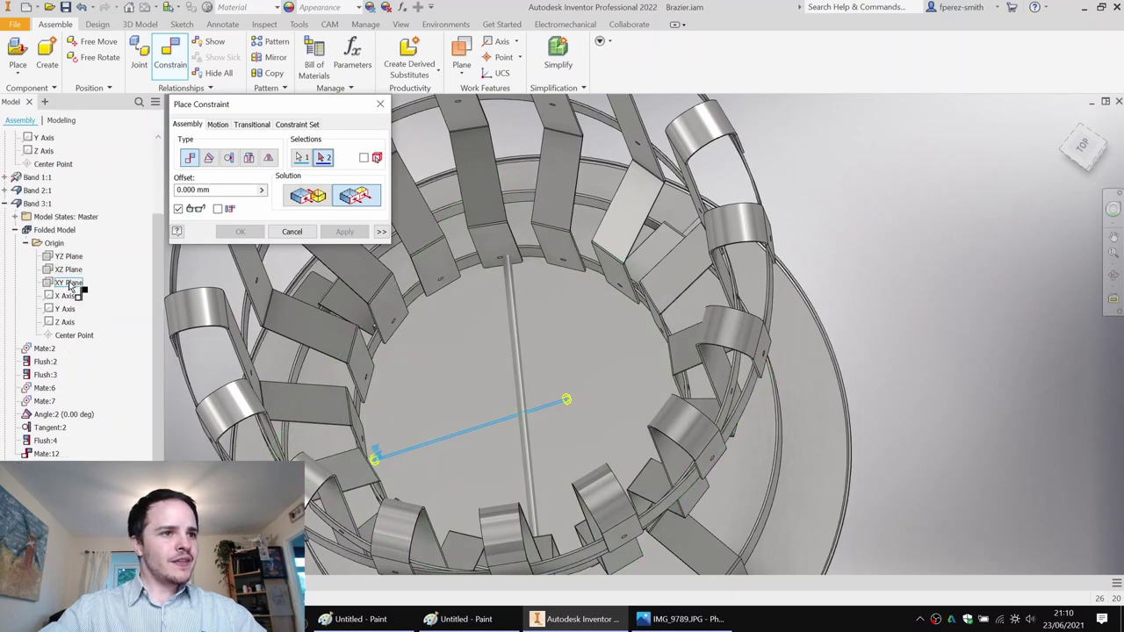
{"action": "scroll", "coordinate": [74, 421], "scroll_direction": "down", "scroll_amount": 4}
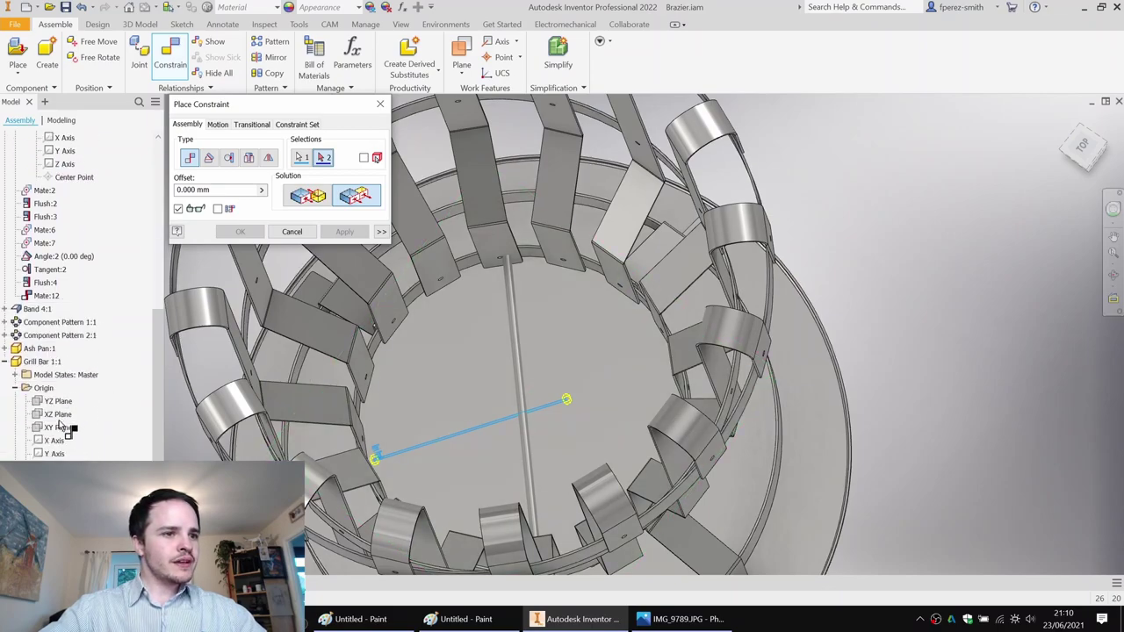
{"action": "scroll", "coordinate": [70, 343], "scroll_direction": "up", "scroll_amount": 2}
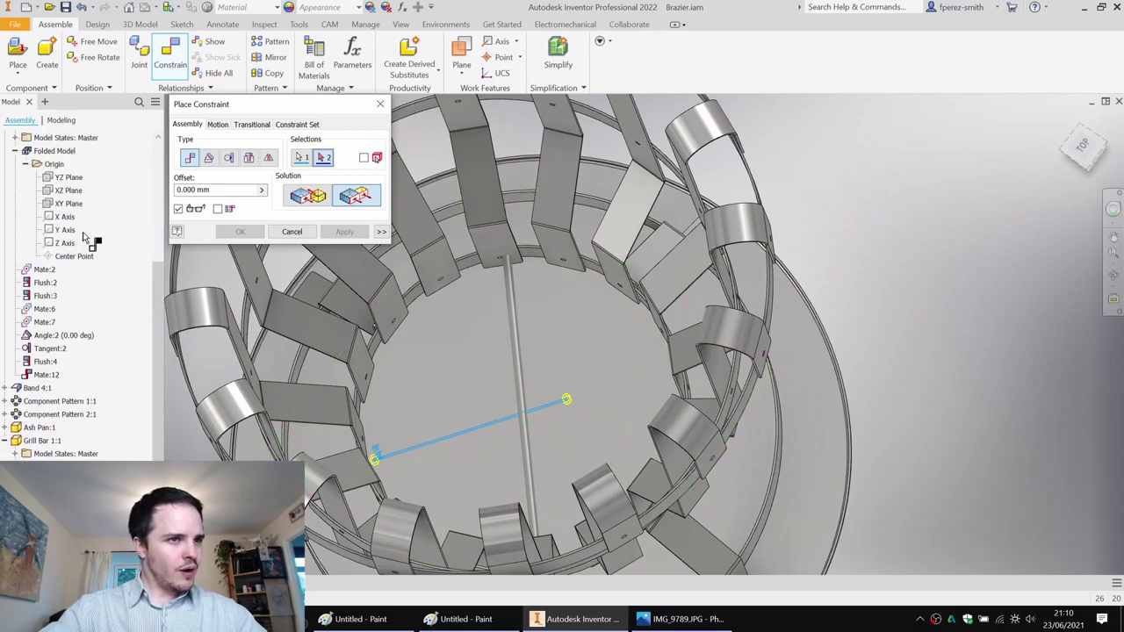
{"action": "left_click", "coordinate": [71, 182]}
{"action": "middle_click_drag", "start_coordinate": [518, 301], "coordinate": [480, 324], "text": "shift"}
{"action": "scroll", "coordinate": [405, 451], "scroll_direction": "up", "scroll_amount": 5}
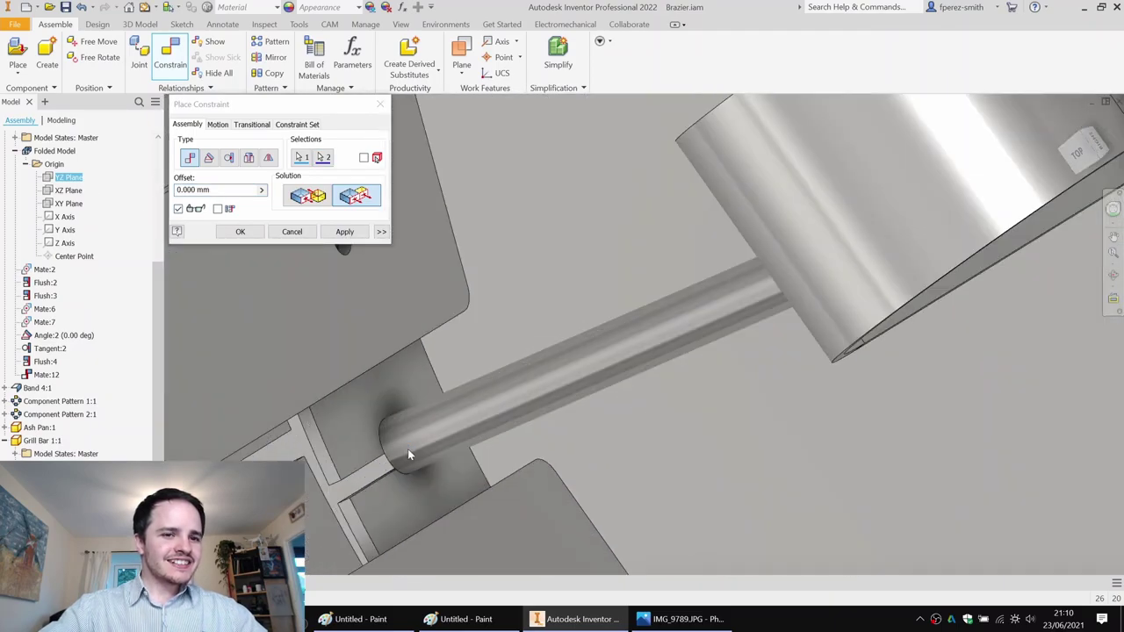
{"action": "scroll", "coordinate": [406, 453], "scroll_direction": "down", "scroll_amount": 8}
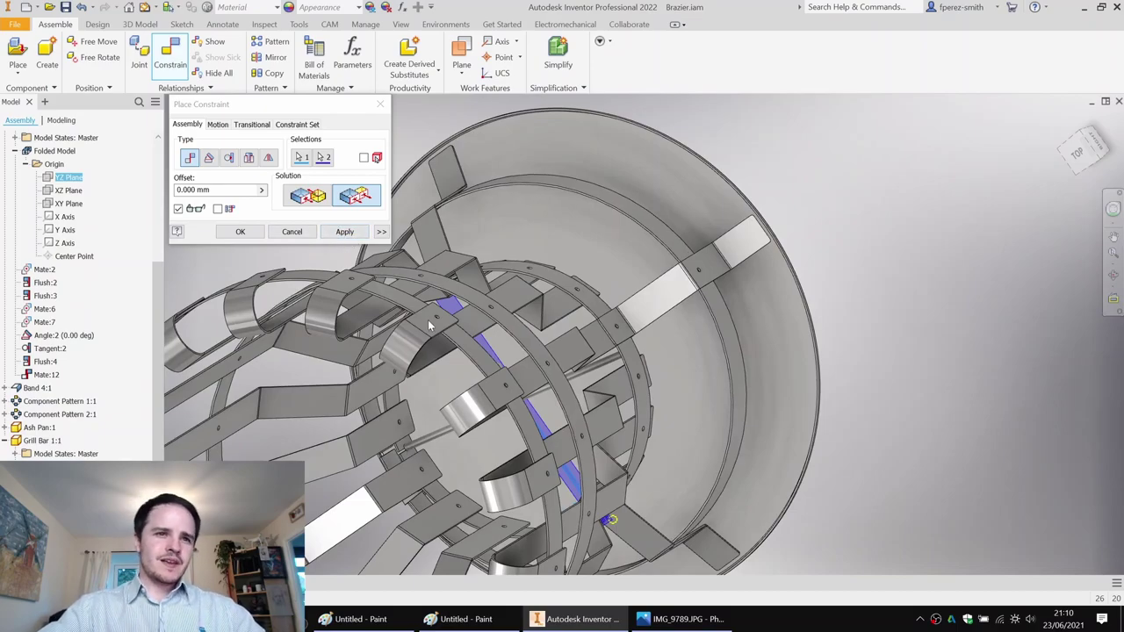
{"action": "middle_click_drag", "start_coordinate": [429, 324], "coordinate": [472, 283], "text": "shift"}
{"action": "middle_click_drag", "start_coordinate": [381, 450], "coordinate": [383, 471], "text": "shift"}
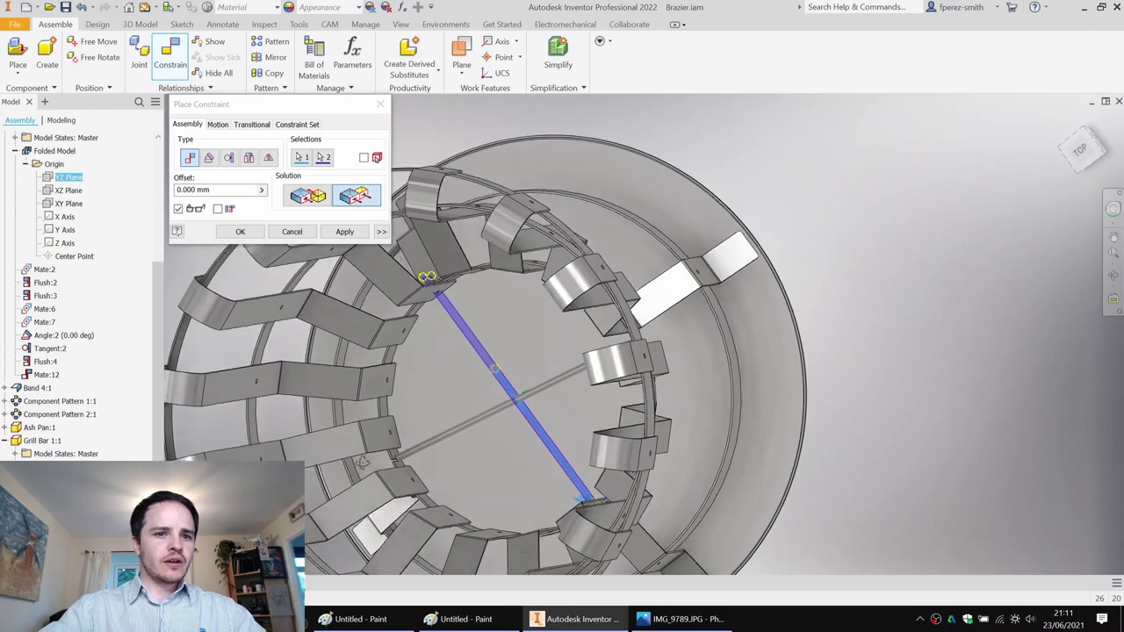
{"action": "scroll", "coordinate": [391, 462], "scroll_direction": "up", "scroll_amount": 5}
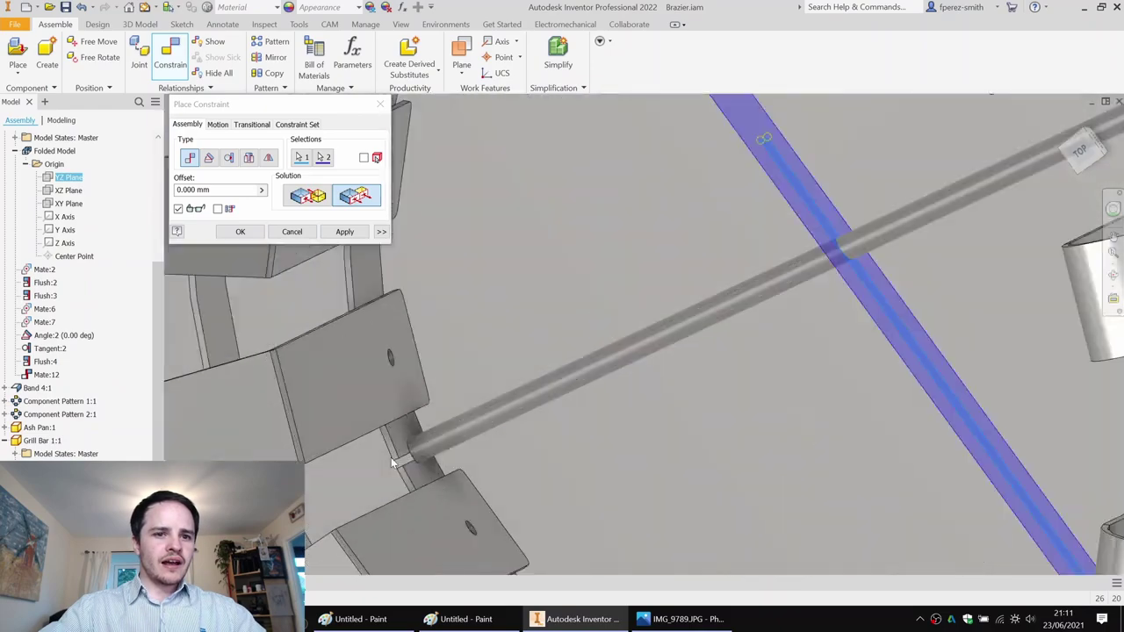
{"action": "left_click", "coordinate": [291, 232]}
Mate the XY plane of Band 3 to the XY plane of Grill Bar 1 with 0 mm offset.
{"action": "key", "text": "c"}
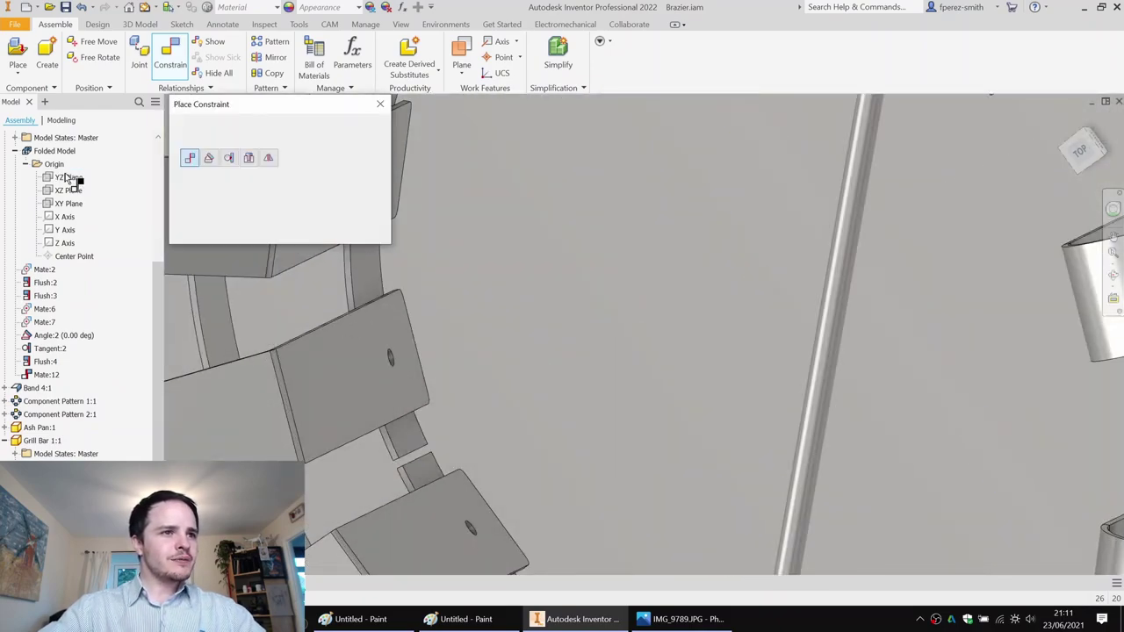
{"action": "left_click", "coordinate": [68, 205]}
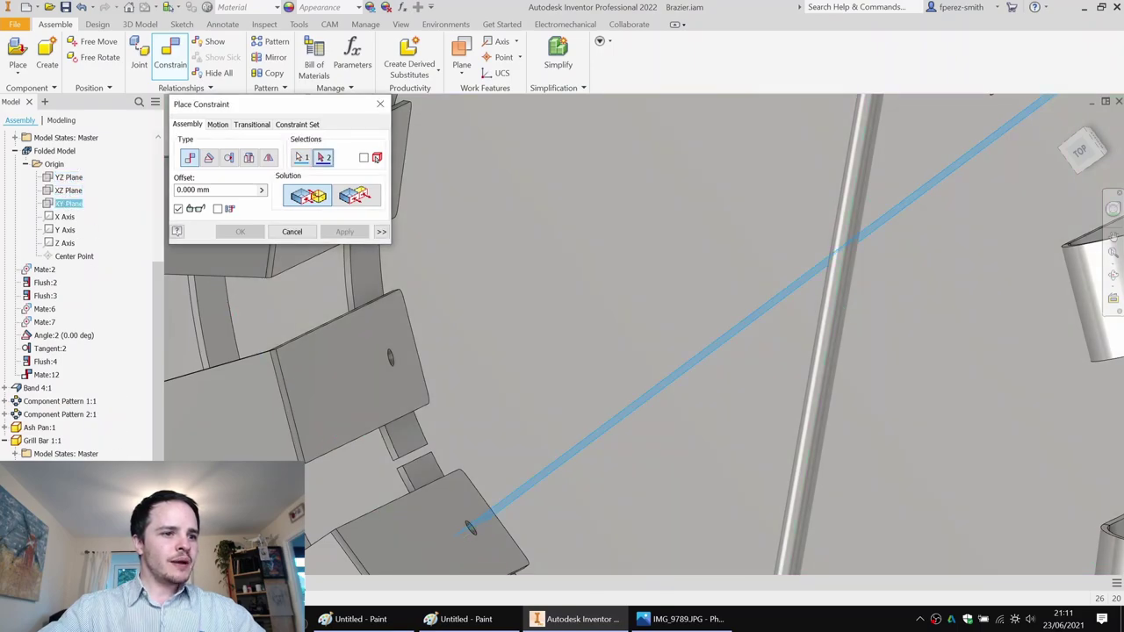
{"action": "scroll", "coordinate": [63, 351], "scroll_direction": "down", "scroll_amount": 2}
{"action": "left_click", "coordinate": [59, 428]}
{"action": "scroll", "coordinate": [569, 325], "scroll_direction": "down", "scroll_amount": 5}
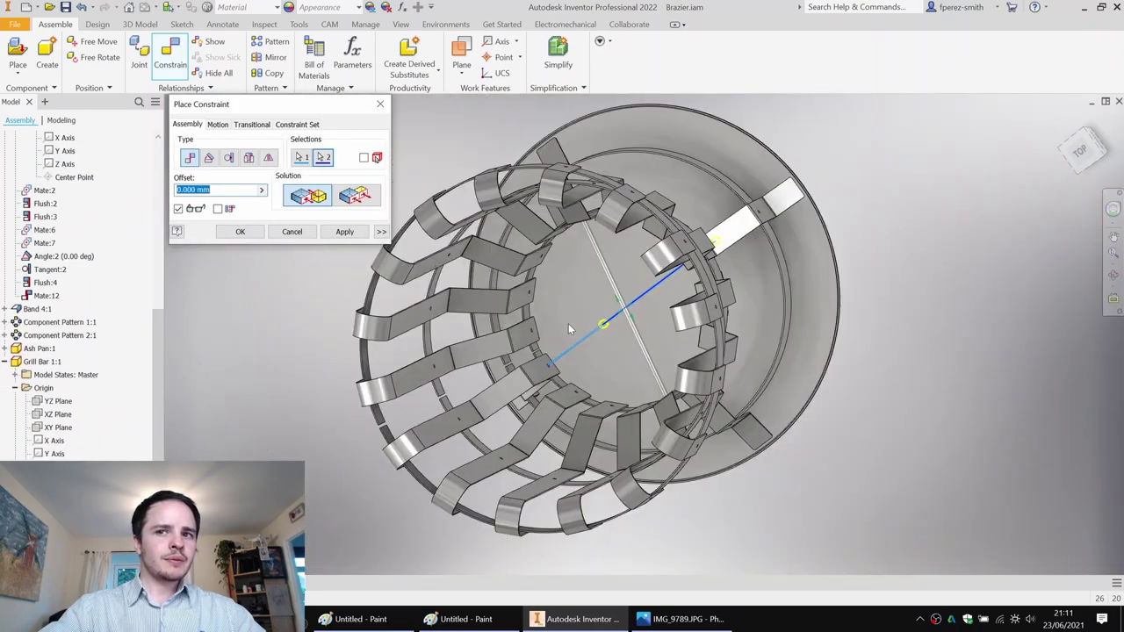
{"action": "left_click", "coordinate": [348, 234]}
{"action": "middle_click_drag", "start_coordinate": [614, 241], "coordinate": [654, 228], "text": "shift"}
{"action": "key", "text": "Escape"}
{"action": "scroll", "coordinate": [826, 246], "scroll_direction": "down", "scroll_amount": 1}
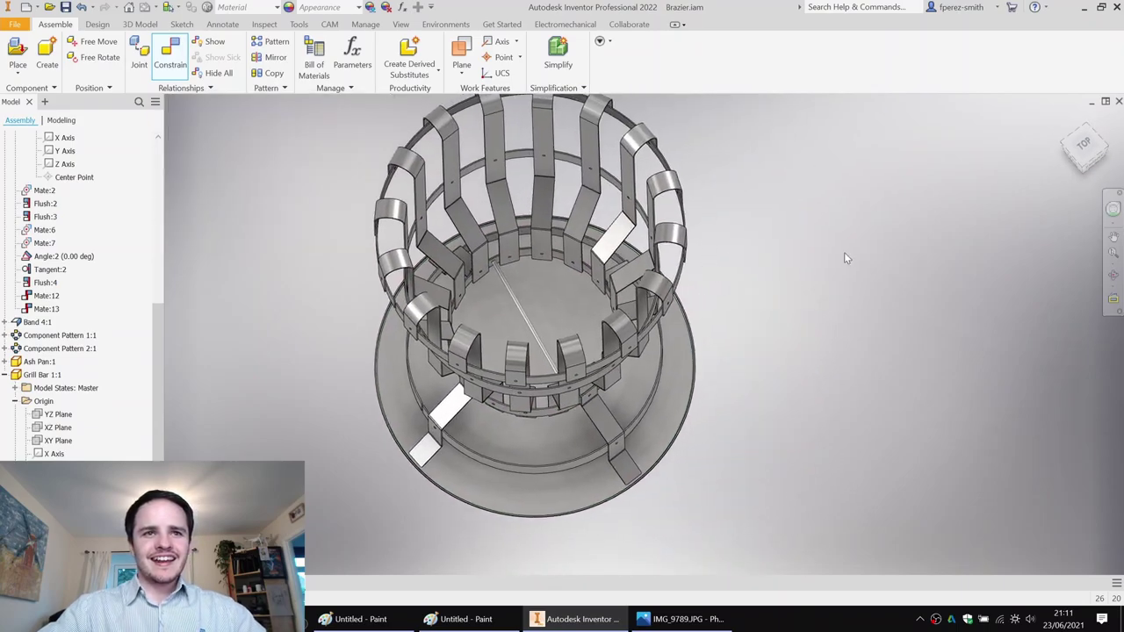
Place Grill Bar 2 beside the brazier, collapse Grill Bar 1's entries and expand Grill Bar 2's origin folder.
{"action": "left_click", "coordinate": [17, 54]}
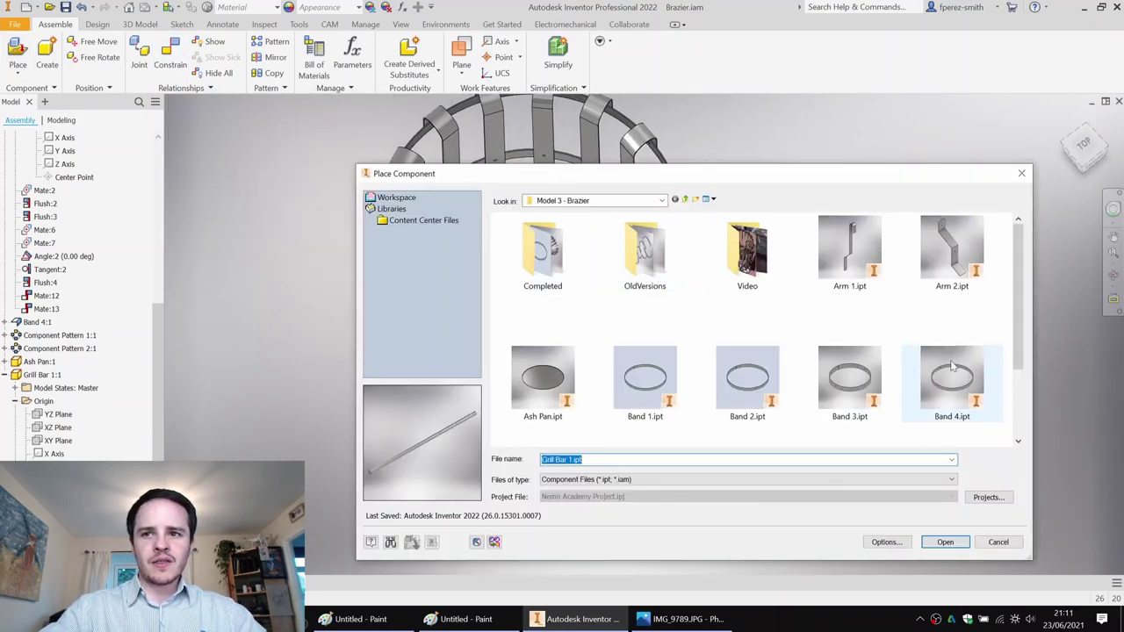
{"action": "scroll", "coordinate": [911, 363], "scroll_direction": "down", "scroll_amount": 2}
{"action": "double_click", "coordinate": [733, 408]}
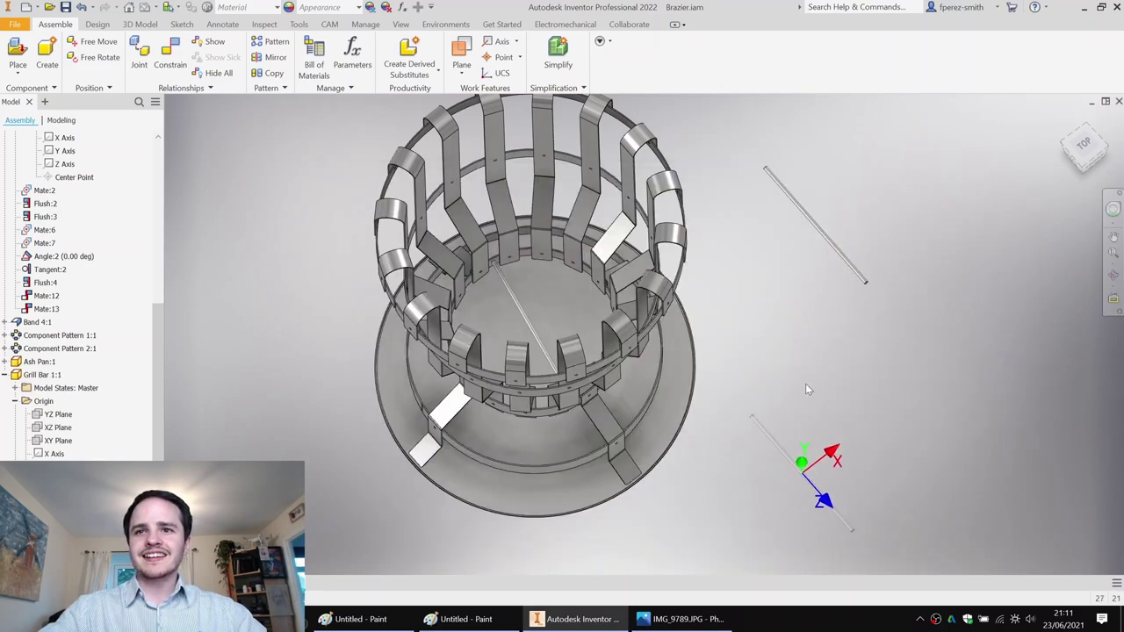
{"action": "left_click", "coordinate": [4, 375]}
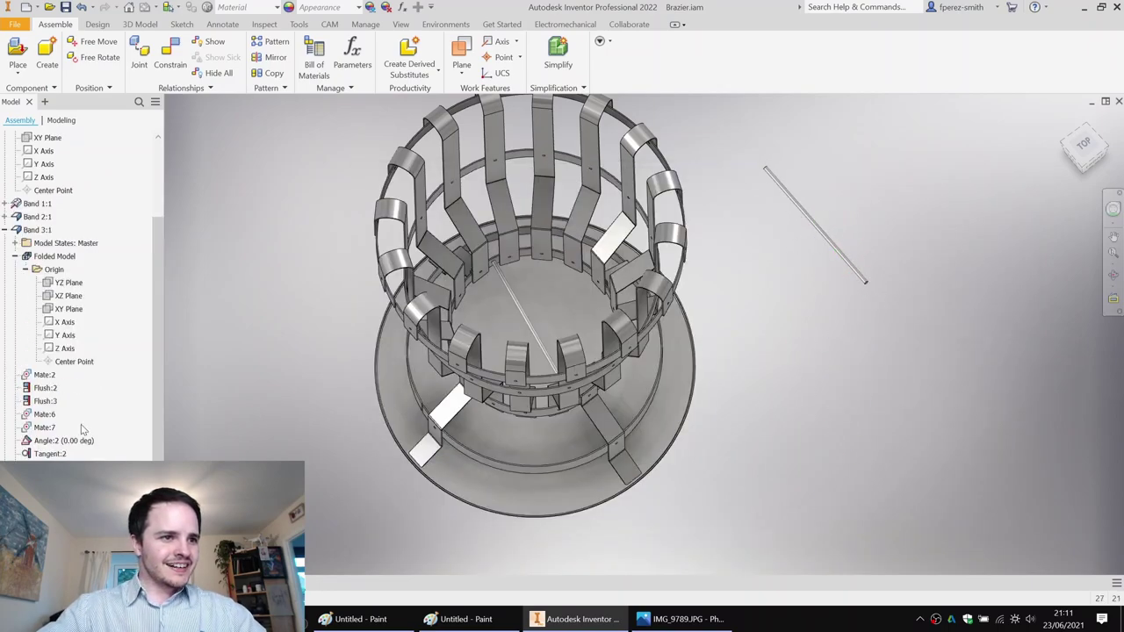
{"action": "scroll", "coordinate": [83, 299], "scroll_direction": "down", "scroll_amount": 3}
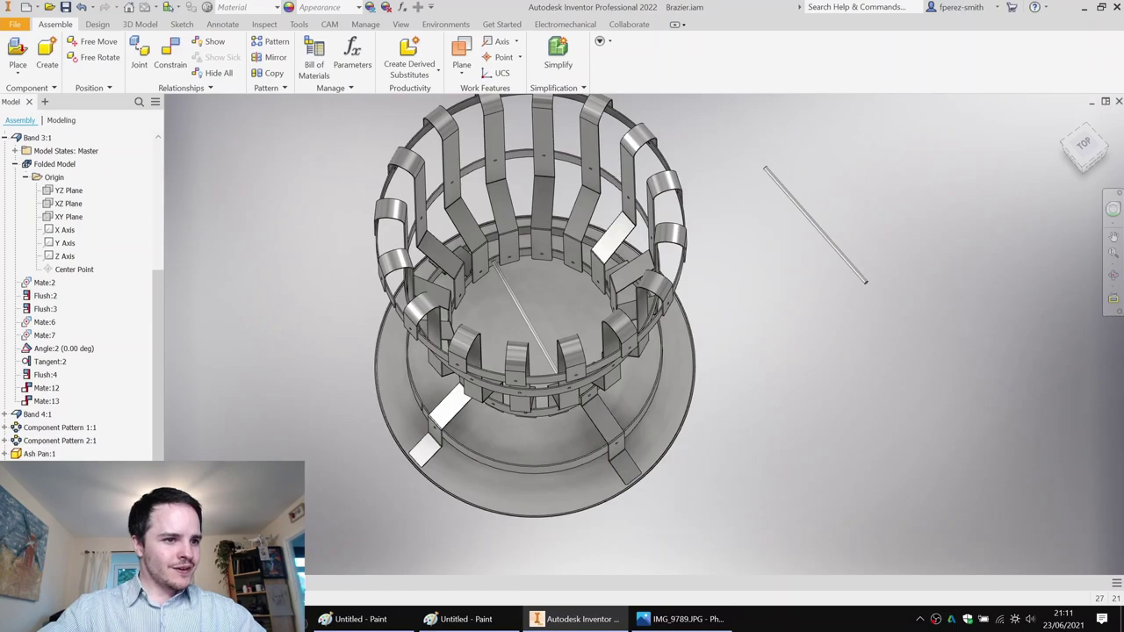
Add flush constraints with 0 mm offset between the XZ planes and between the XY planes of Grill Bar 2 and Band 3.
{"action": "key", "text": "c"}
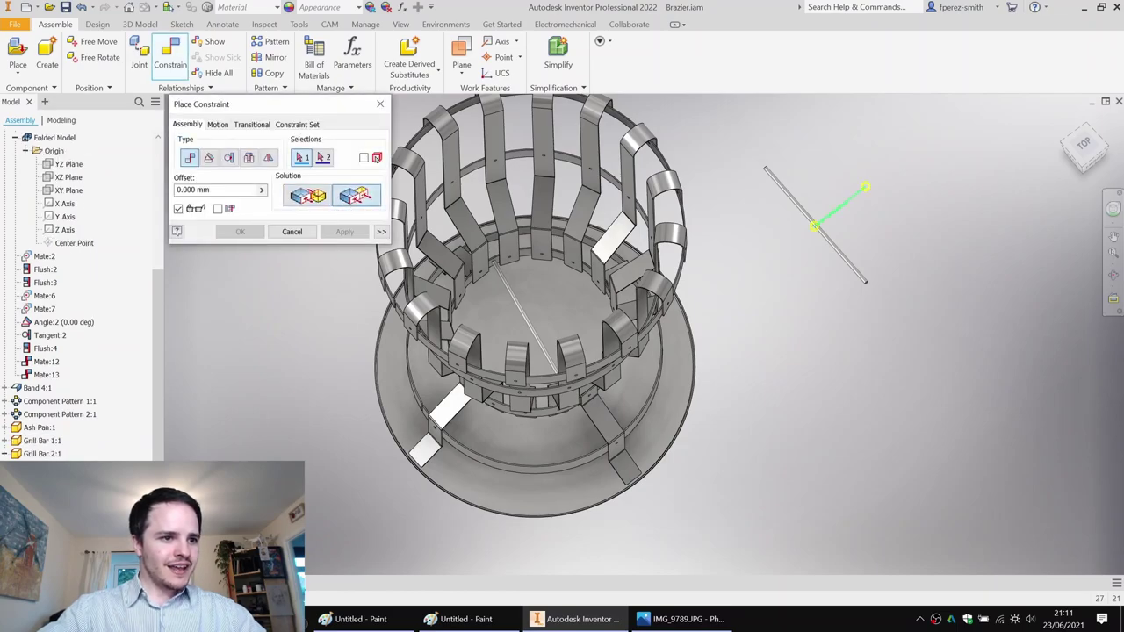
{"action": "left_click", "coordinate": [839, 207]}
{"action": "left_click", "coordinate": [71, 178]}
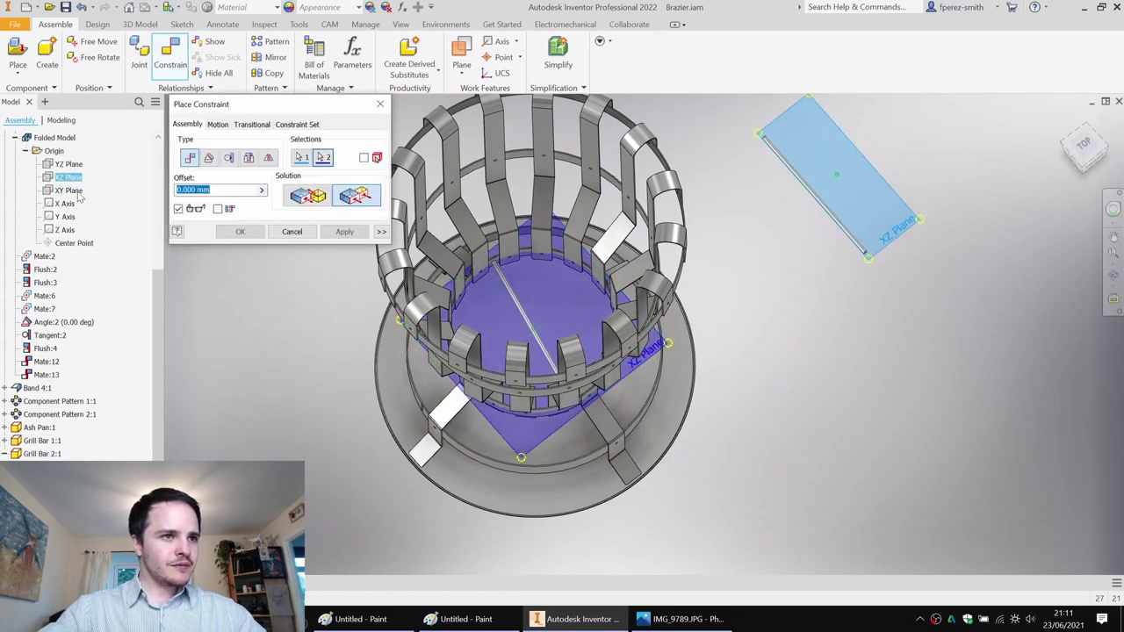
{"action": "left_click", "coordinate": [344, 232]}
{"action": "left_click", "coordinate": [71, 189]}
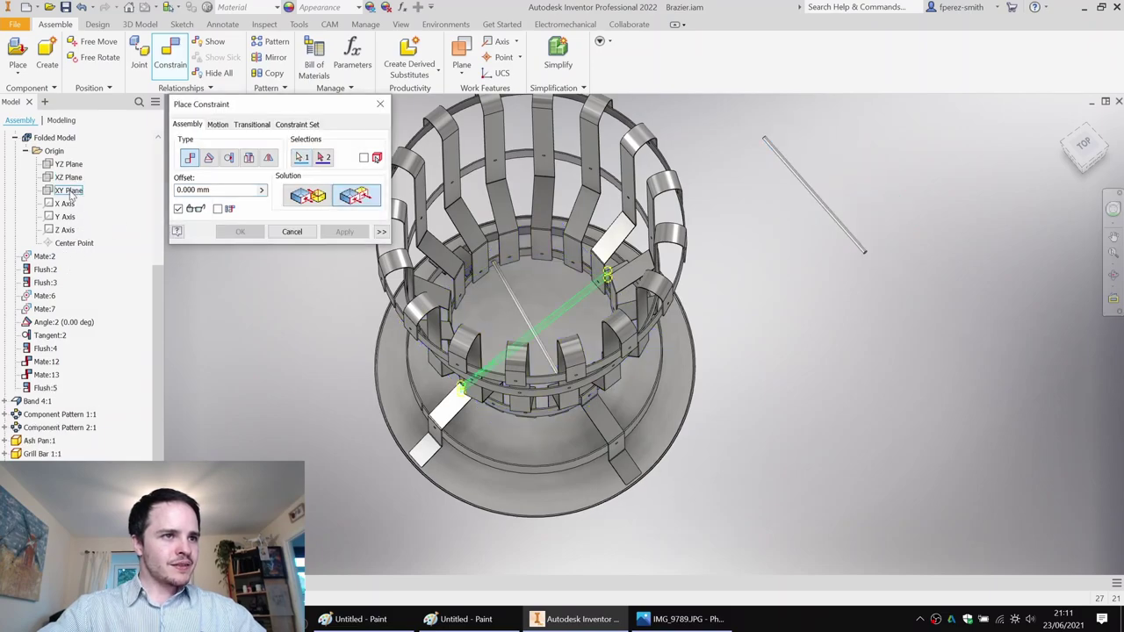
{"action": "scroll", "coordinate": [74, 295], "scroll_direction": "down", "scroll_amount": 3}
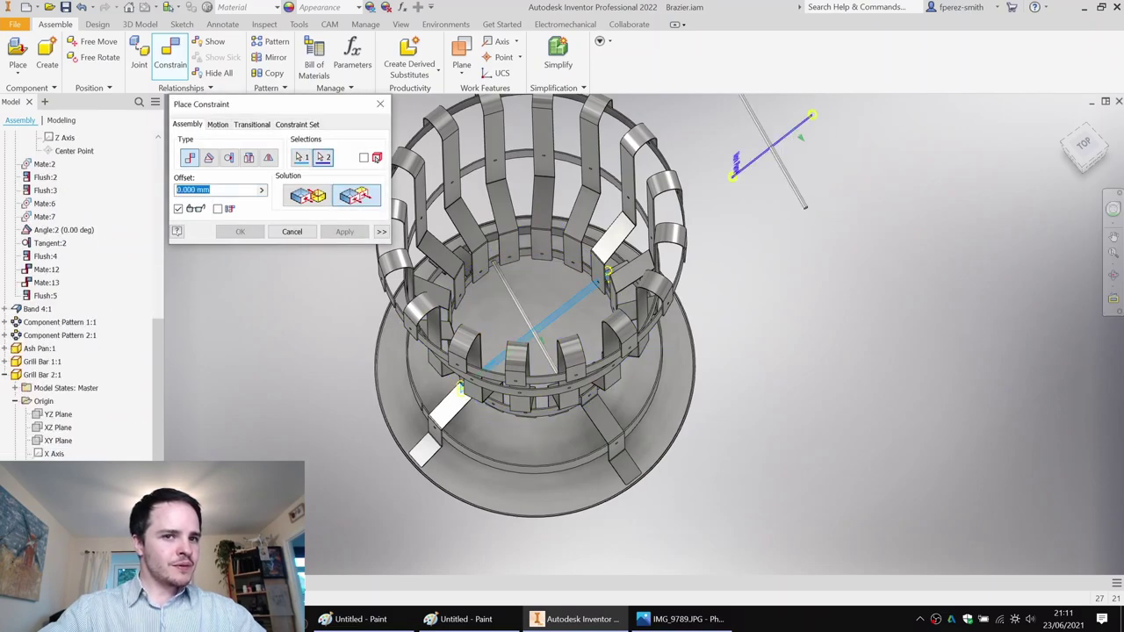
{"action": "left_click", "coordinate": [361, 232]}
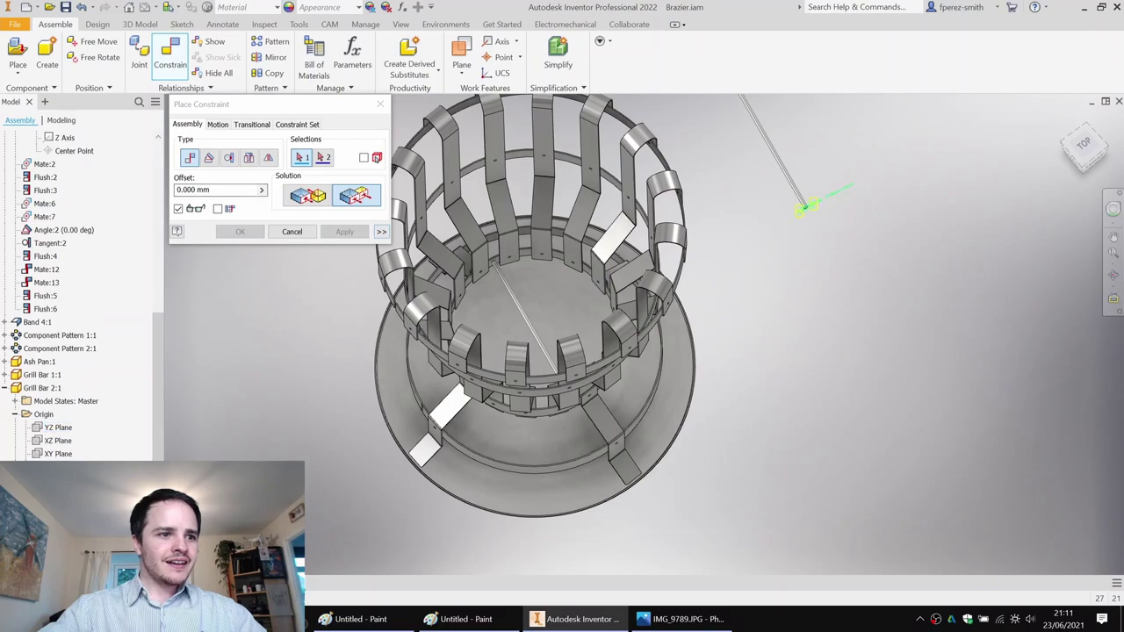
Mate the Y axis of Grill Bar 2 to the Y axis of Band 3 with 0 mm offset.
{"action": "left_click", "coordinate": [60, 454]}
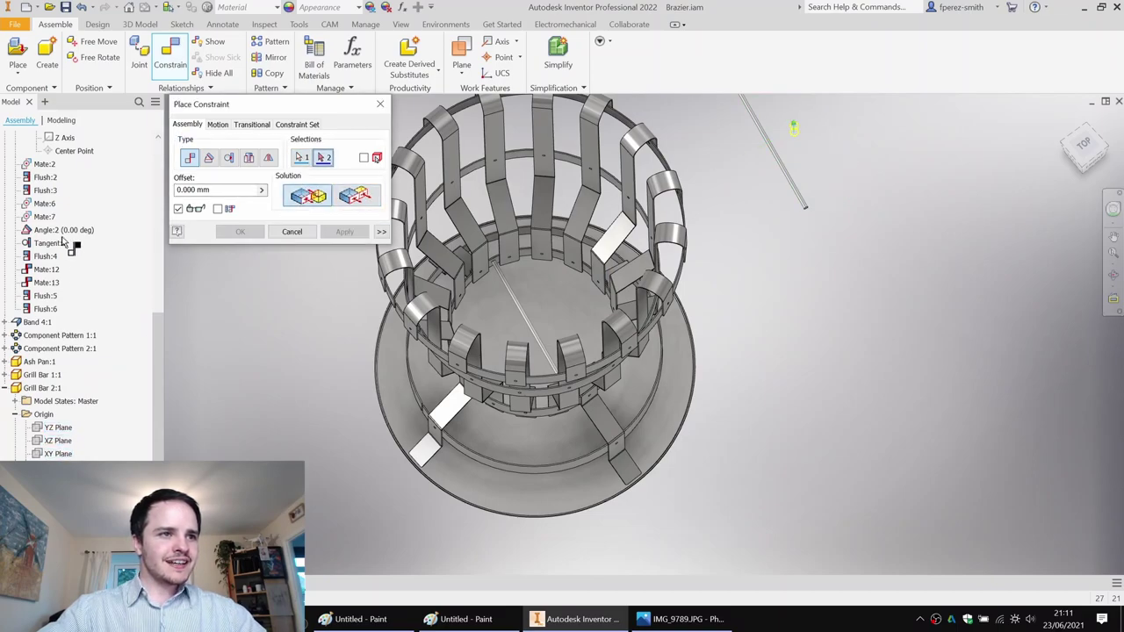
{"action": "scroll", "coordinate": [67, 252], "scroll_direction": "up", "scroll_amount": 3}
{"action": "left_click", "coordinate": [65, 203]}
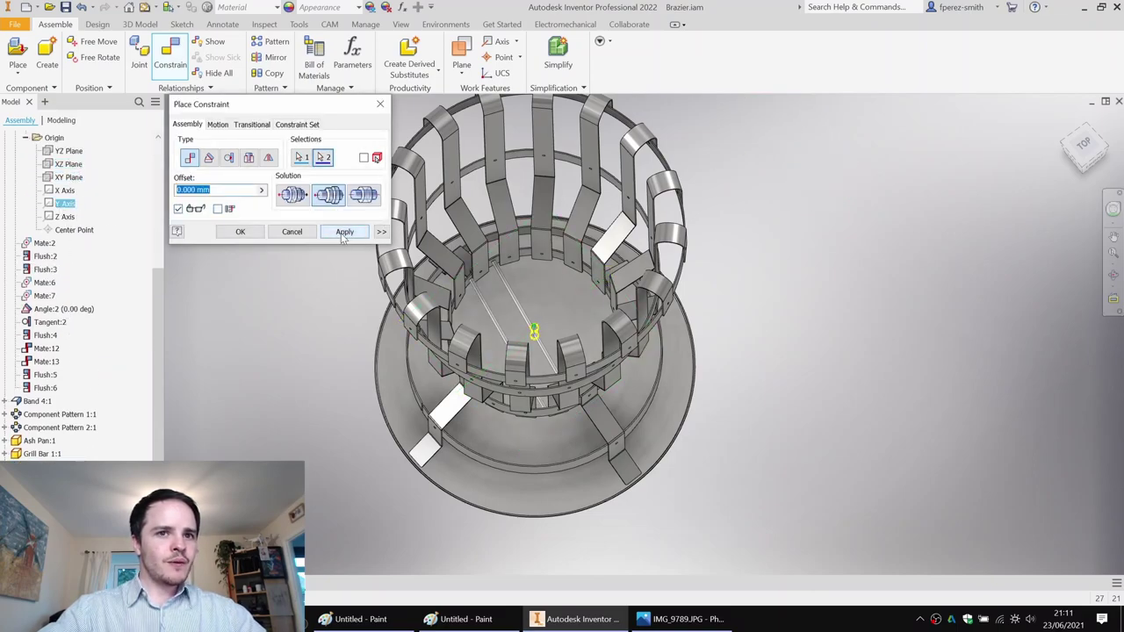
{"action": "left_click", "coordinate": [343, 237]}
{"action": "scroll", "coordinate": [483, 293], "scroll_direction": "up", "scroll_amount": 5}
{"action": "key", "text": "Escape"}
{"action": "middle_click_drag", "start_coordinate": [495, 279], "coordinate": [389, 287], "text": "shift"}
{"action": "scroll", "coordinate": [493, 279], "scroll_direction": "down", "scroll_amount": 4}
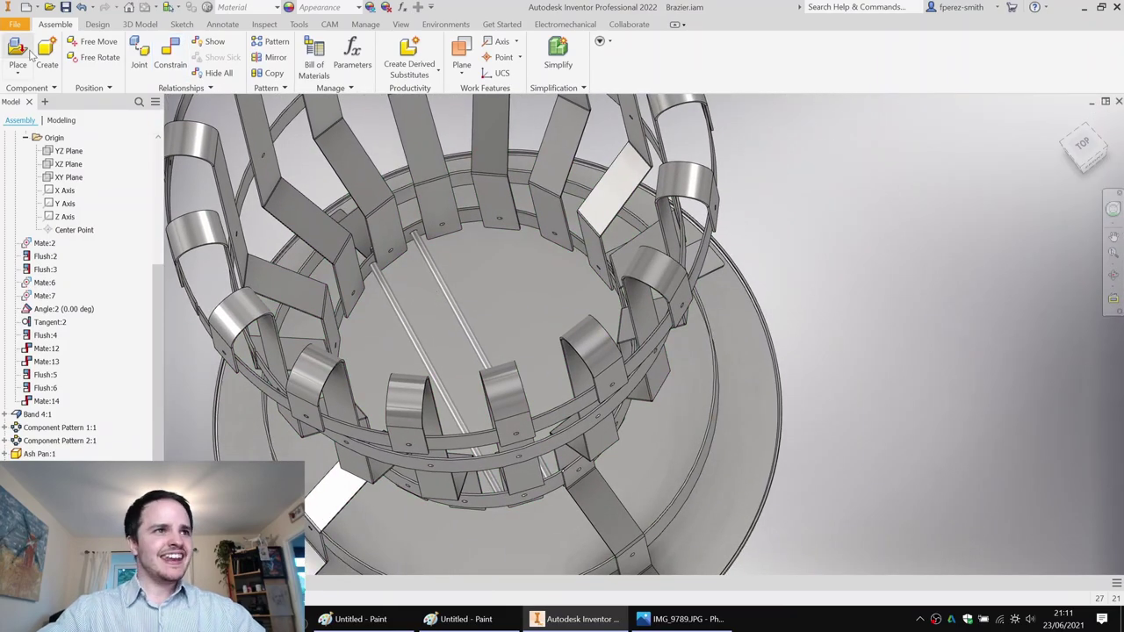
Place Grill Bar 3 beside the brazier, collapse Grill Bar 2's entries and expand Grill Bar 3's origin folder.
{"action": "left_click", "coordinate": [19, 51]}
{"action": "scroll", "coordinate": [826, 344], "scroll_direction": "down", "scroll_amount": 3}
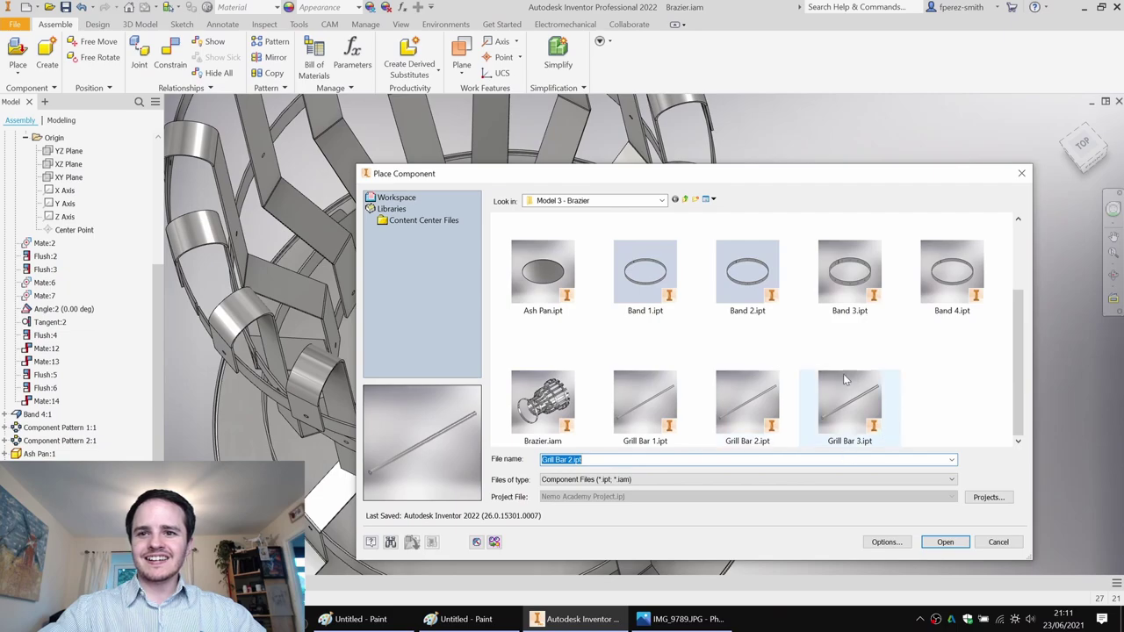
{"action": "double_click", "coordinate": [845, 379]}
{"action": "left_click", "coordinate": [840, 211]}
{"action": "key", "text": "Escape"}
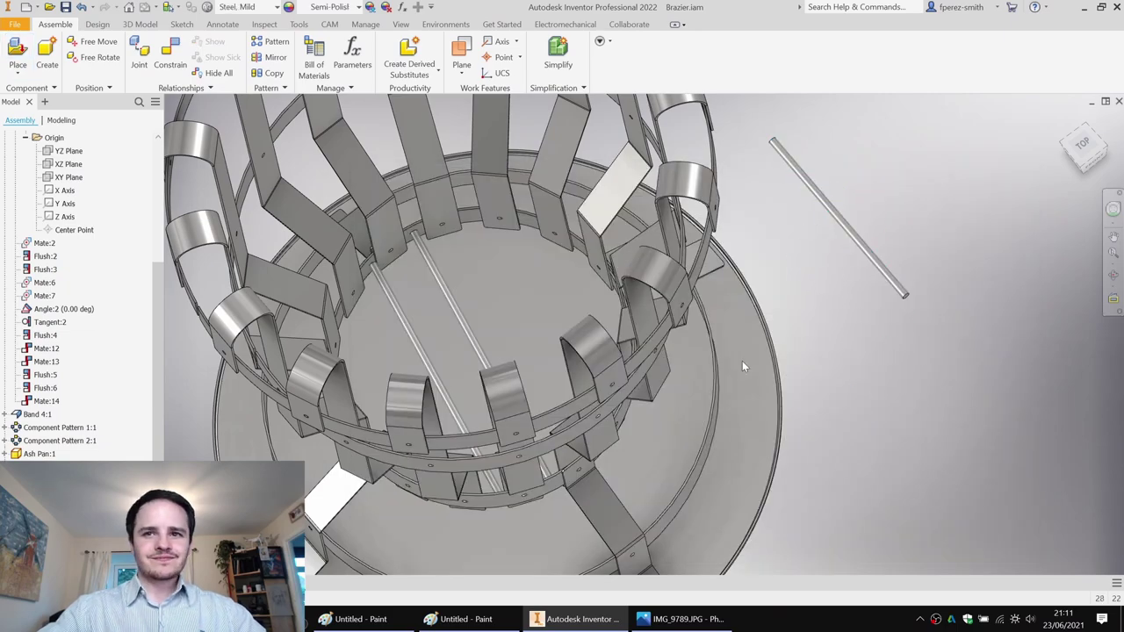
{"action": "left_click", "coordinate": [6, 480]}
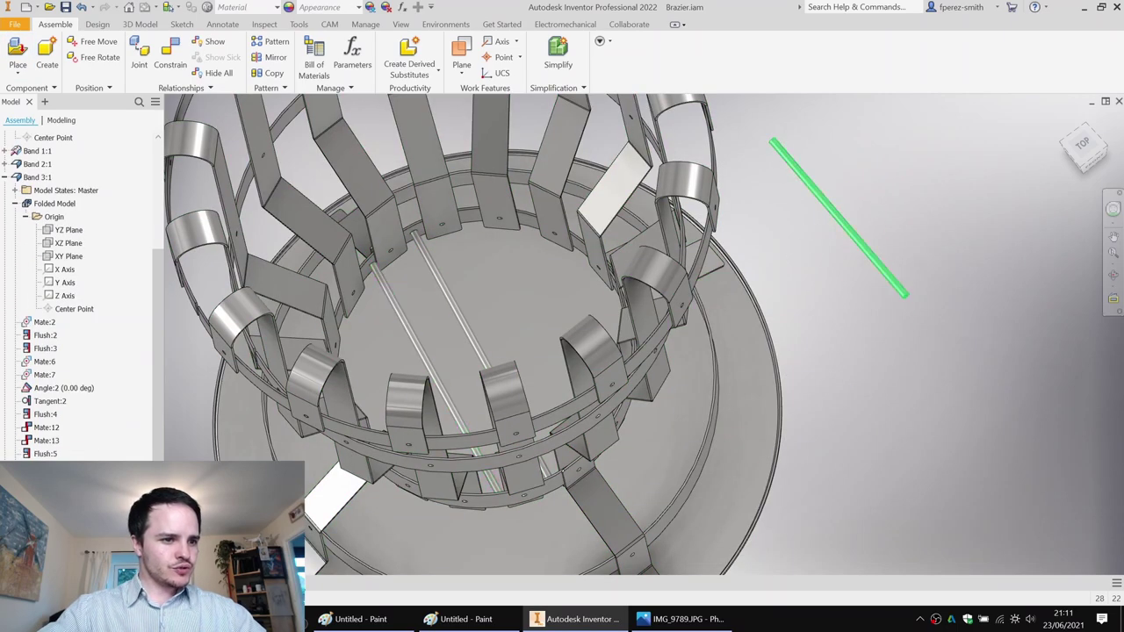
{"action": "left_click", "coordinate": [5, 560]}
Mate the Y axis of Grill Bar 3 to the Y axis of Band 3 with 0 mm offset.
{"action": "key", "text": "c"}
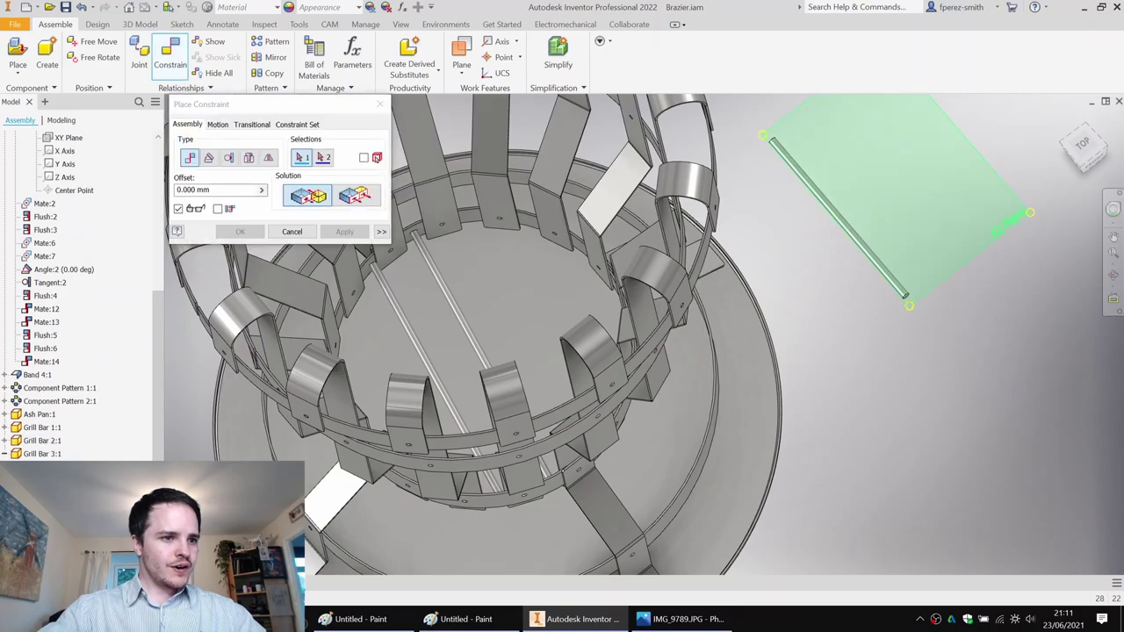
{"action": "left_click", "coordinate": [66, 546]}
{"action": "scroll", "coordinate": [77, 392], "scroll_direction": "up", "scroll_amount": 5}
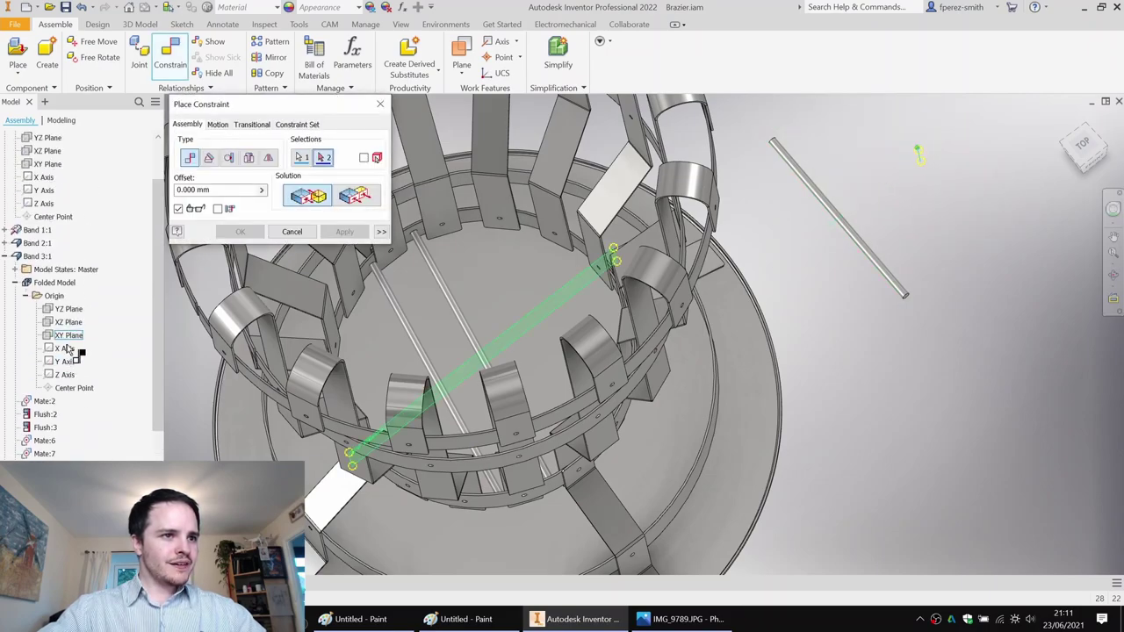
{"action": "left_click", "coordinate": [71, 364]}
{"action": "left_click", "coordinate": [343, 232]}
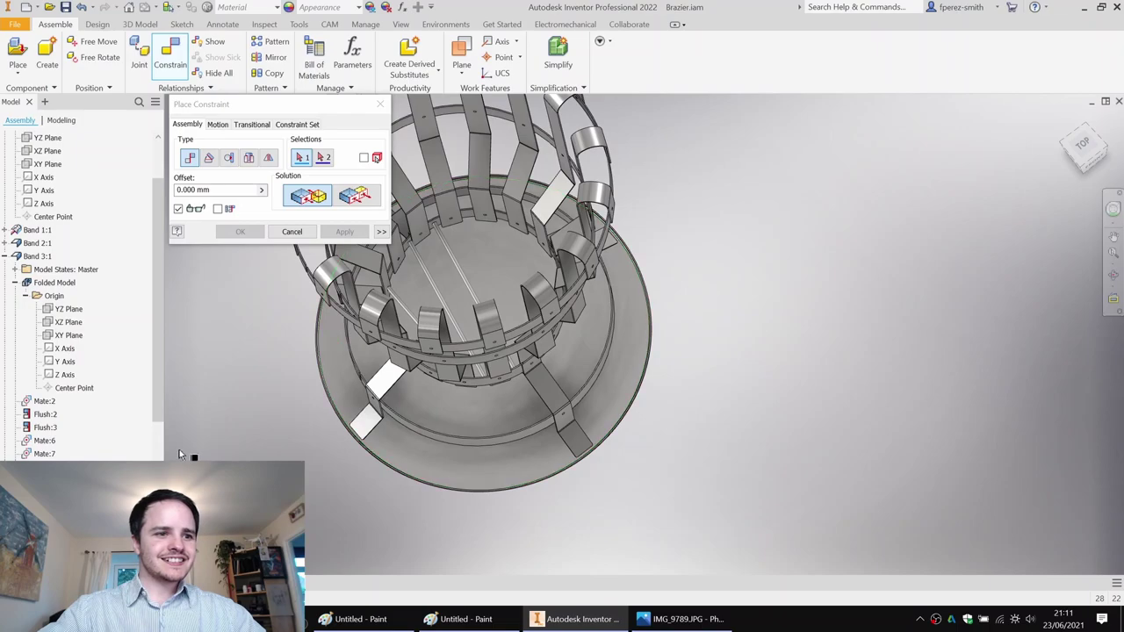
Add a flush constraint with 0 mm offset between the XY planes of Band 3 and Grill Bar 3.
{"action": "left_click", "coordinate": [70, 337]}
{"action": "scroll", "coordinate": [70, 337], "scroll_direction": "down", "scroll_amount": 7}
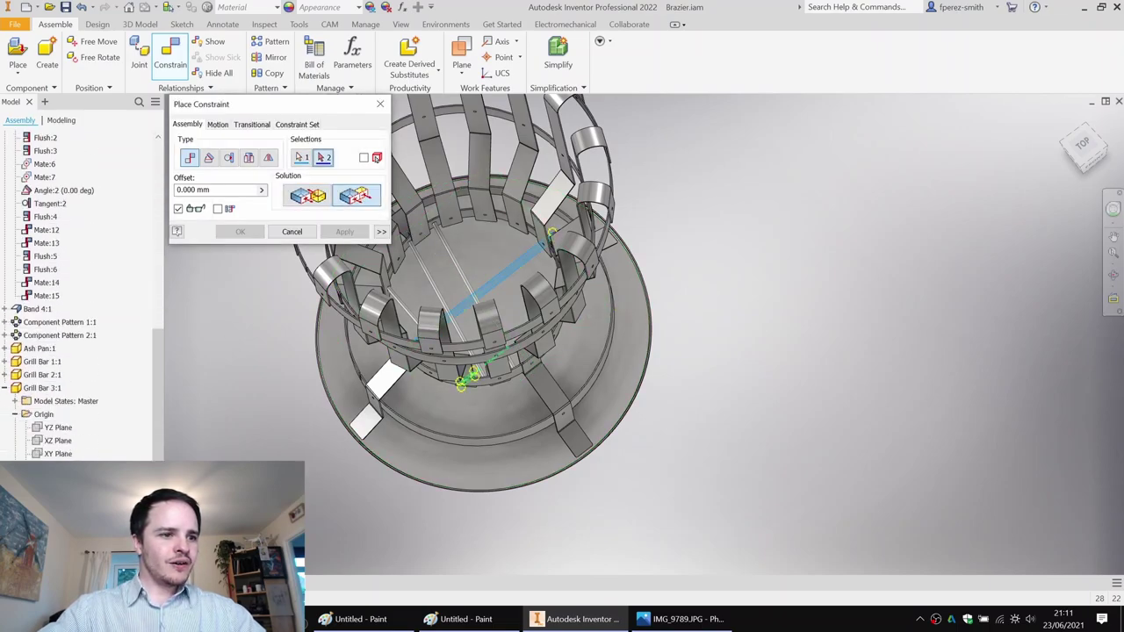
{"action": "left_click", "coordinate": [59, 456]}
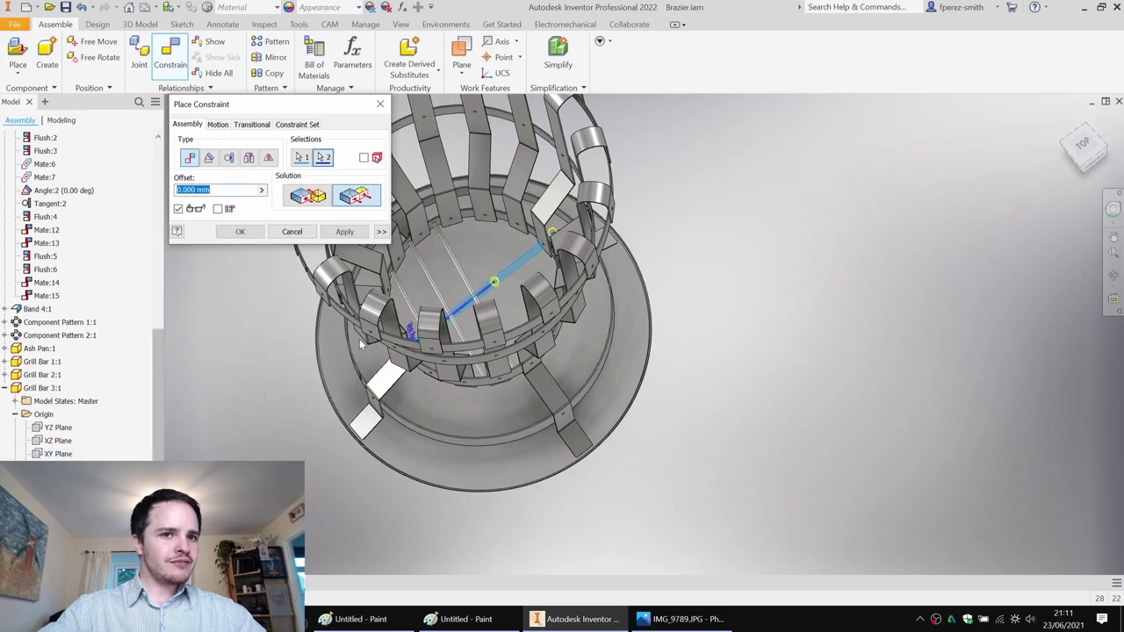
{"action": "left_click", "coordinate": [354, 235]}
{"action": "scroll", "coordinate": [380, 271], "scroll_direction": "up", "scroll_amount": 5}
{"action": "key", "text": "Escape"}
{"action": "middle_click_drag", "start_coordinate": [446, 160], "coordinate": [579, 281]}
{"action": "scroll", "coordinate": [633, 245], "scroll_direction": "down", "scroll_amount": 5}
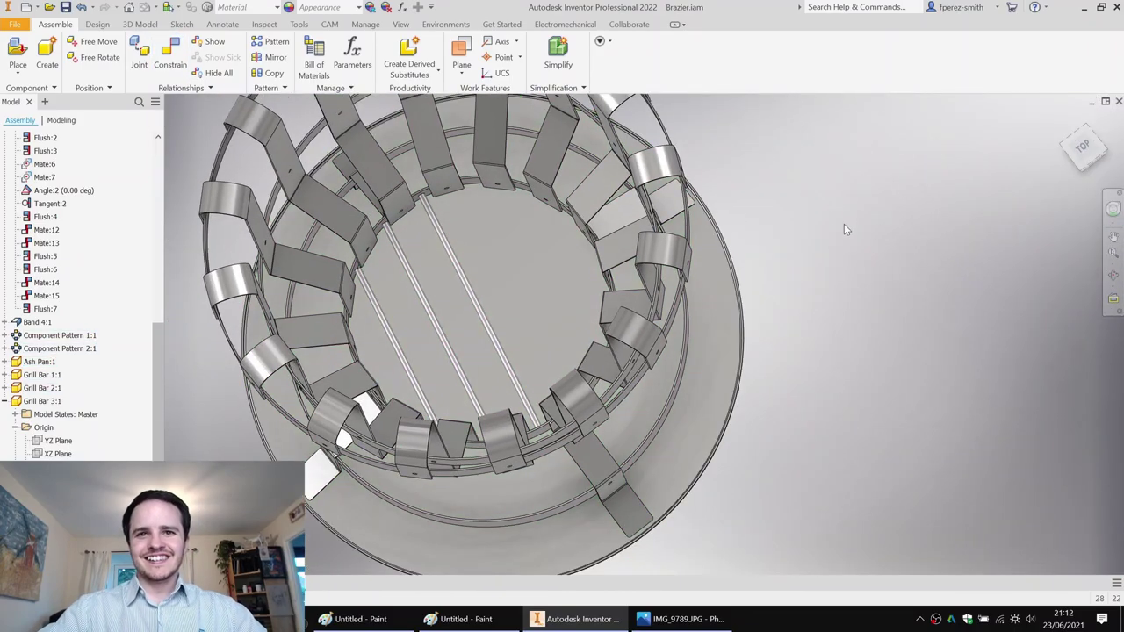
{"action": "left_click", "coordinate": [12, 48]}
{"action": "scroll", "coordinate": [839, 387], "scroll_direction": "down", "scroll_amount": 3}
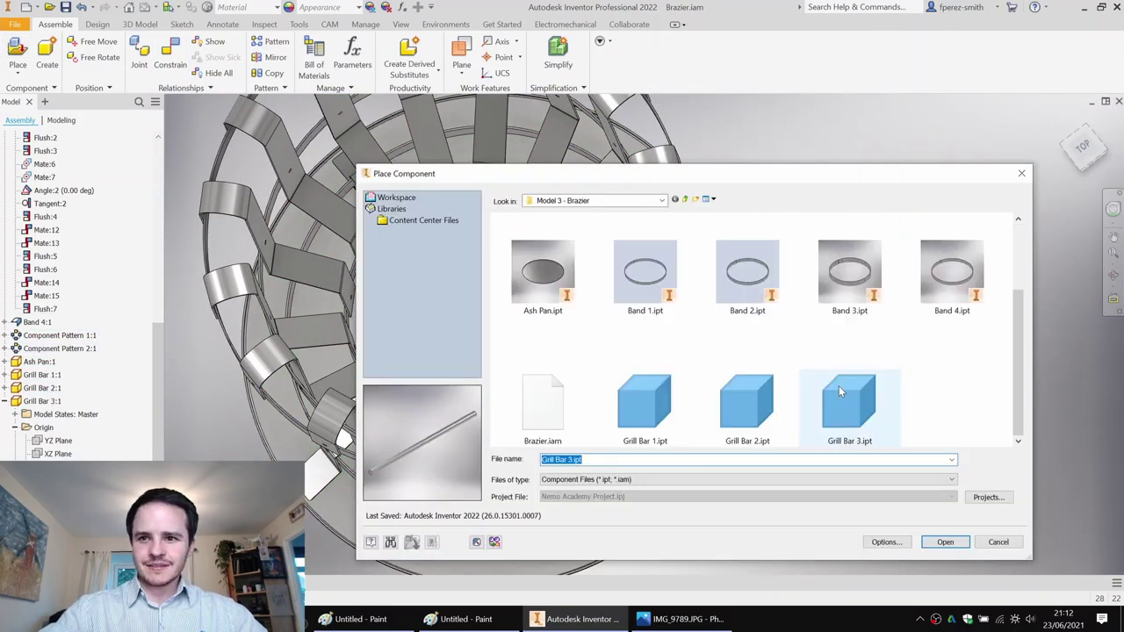
{"action": "double_click", "coordinate": [853, 402]}
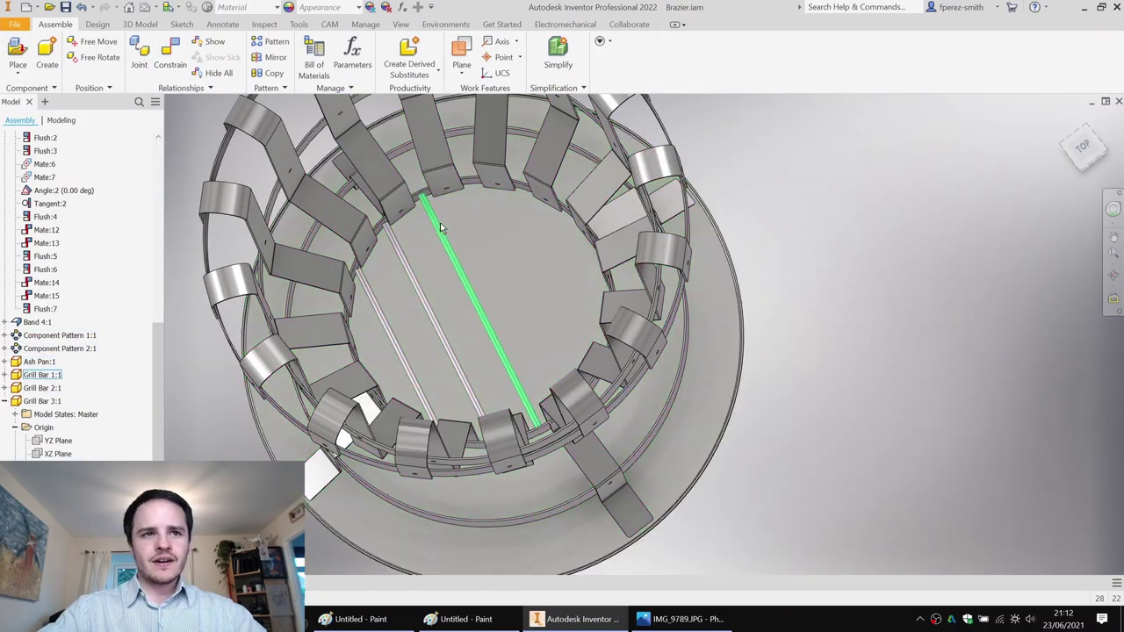
Copy Grill Bar 2 and Grill Bar 3 together and paste the duplicates beside the brazier.
{"action": "left_click", "coordinate": [399, 268]}
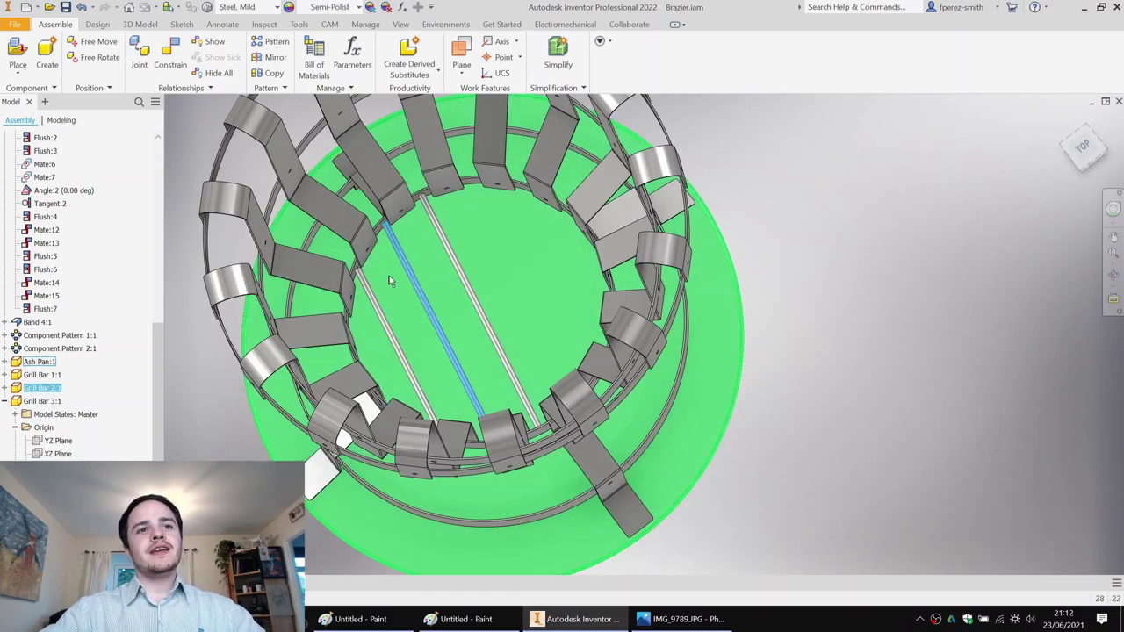
{"action": "left_click", "coordinate": [375, 309], "text": "ctrl"}
{"action": "key", "text": "ctrl+c"}
{"action": "key", "text": "ctrl+v"}
{"action": "middle_click_drag", "start_coordinate": [848, 241], "coordinate": [755, 259]}
{"action": "left_click", "coordinate": [752, 256]}
{"action": "left_click", "coordinate": [736, 217]}
Collapse the original Grill Bar 3's entries and expand the origin folder of the copied Grill Bar 2.
{"action": "left_click", "coordinate": [4, 401]}
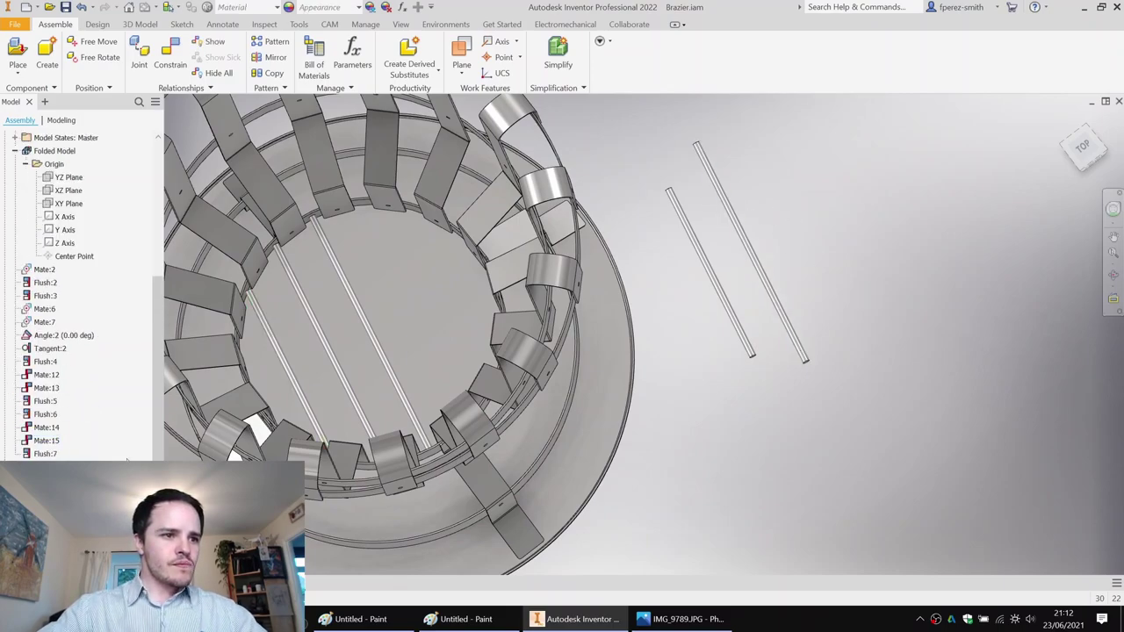
{"action": "left_click", "coordinate": [749, 246]}
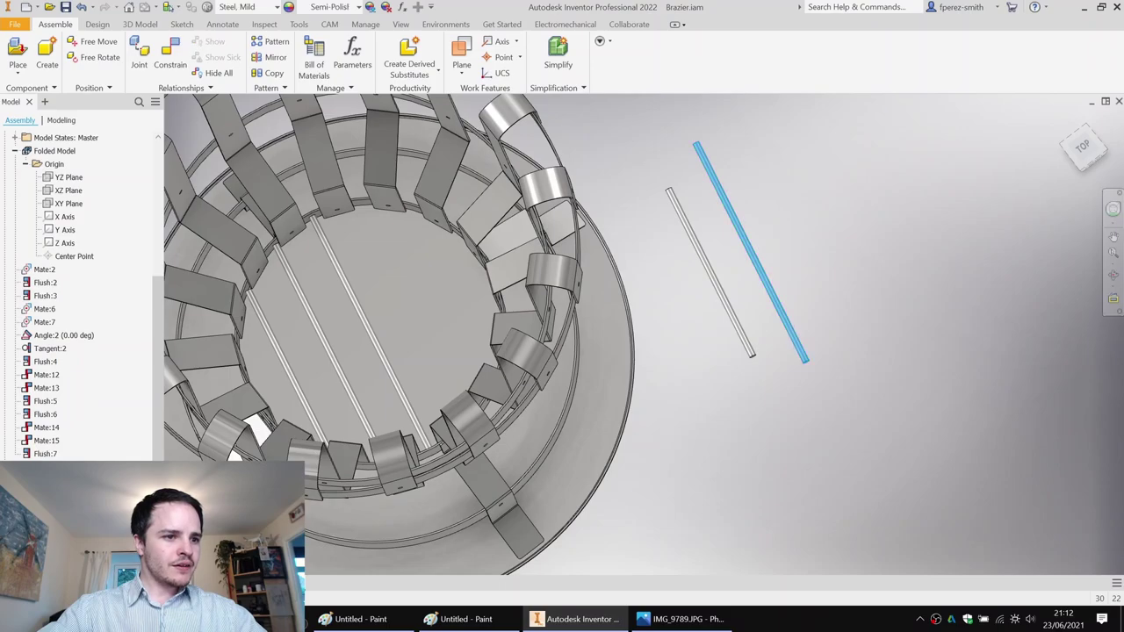
{"action": "scroll", "coordinate": [35, 377], "scroll_direction": "down", "scroll_amount": 2}
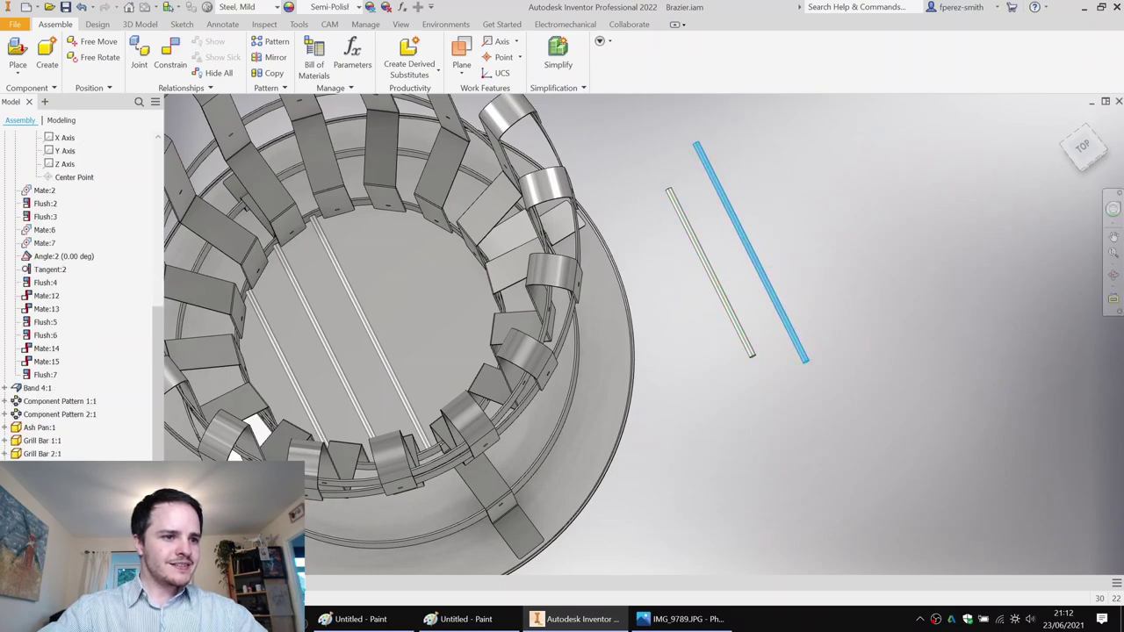
{"action": "left_click", "coordinate": [5, 481]}
{"action": "left_click_drag", "start_coordinate": [753, 266], "coordinate": [746, 266]}
{"action": "left_click", "coordinate": [1062, 231]}
Add a flush constraint with 0 mm offset between the XZ planes of the copied Grill Bar 2 and Band 3.
{"action": "left_click", "coordinate": [170, 54]}
{"action": "left_click", "coordinate": [355, 195]}
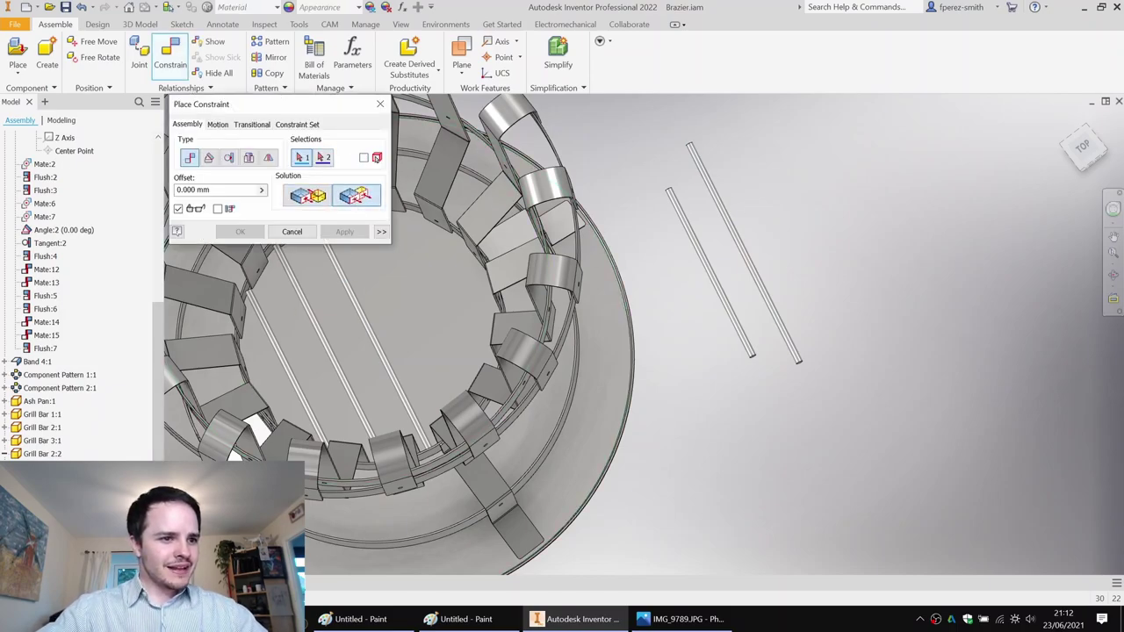
{"action": "left_click", "coordinate": [868, 334]}
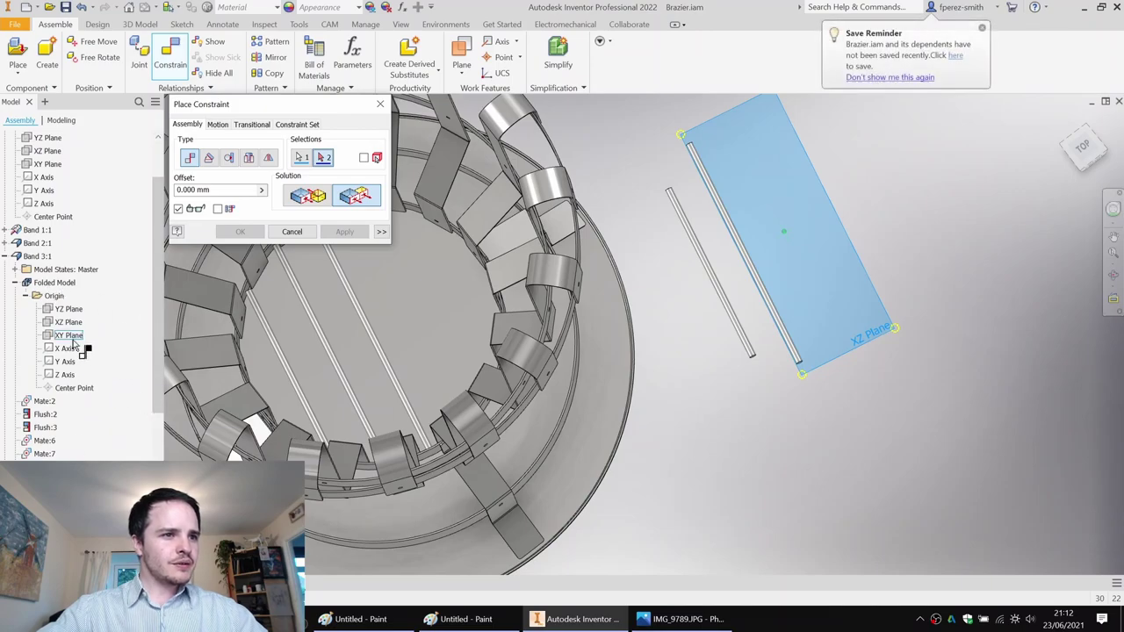
{"action": "left_click", "coordinate": [70, 323]}
{"action": "left_click", "coordinate": [345, 233]}
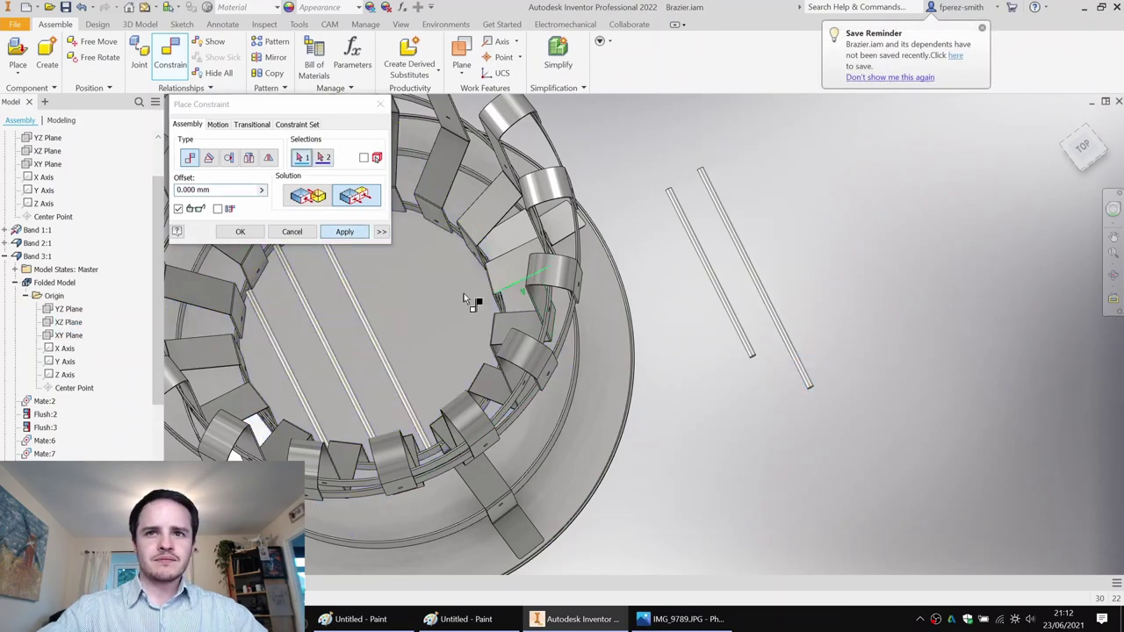
Mate the Y axis of the copied Grill Bar 2 to the Y axis of Band 3 with 0 mm offset.
{"action": "left_click", "coordinate": [70, 363]}
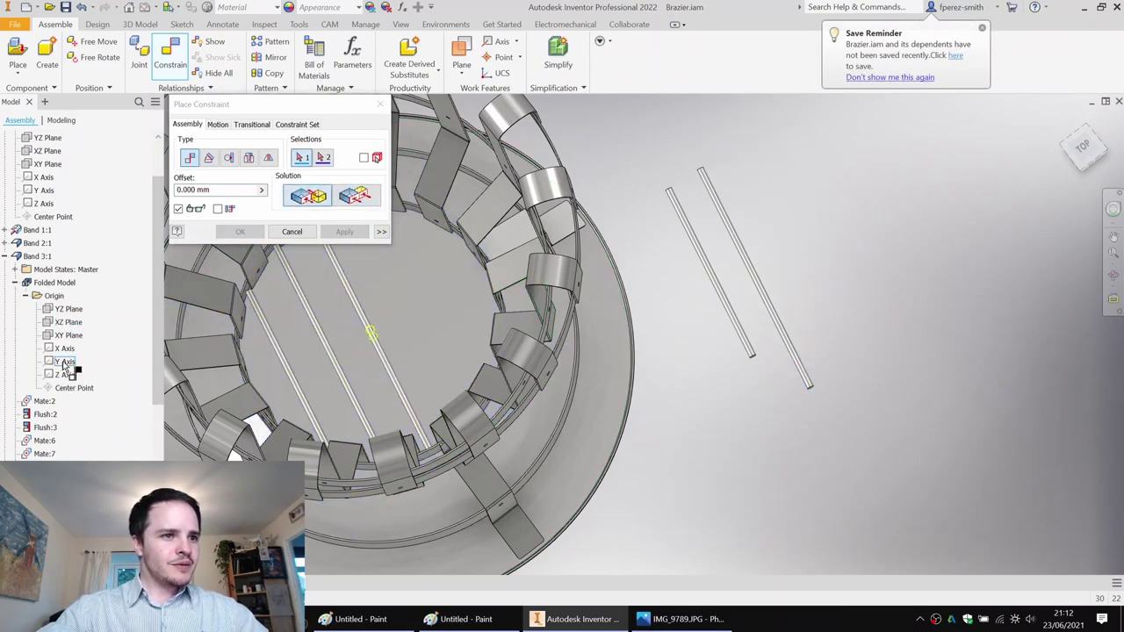
{"action": "left_click", "coordinate": [56, 454]}
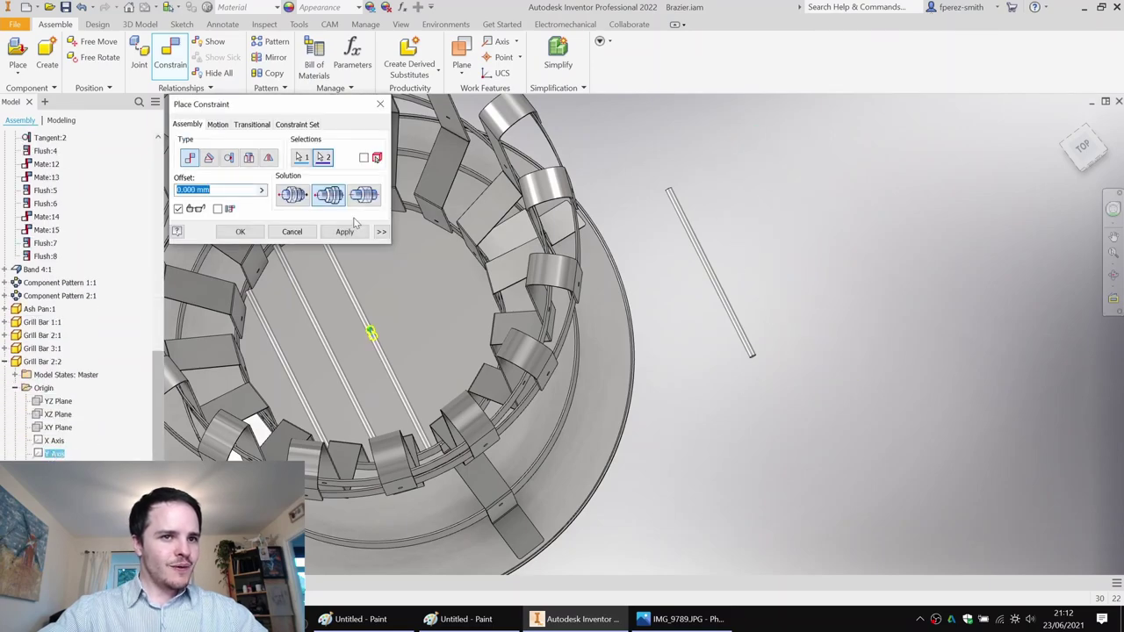
{"action": "left_click", "coordinate": [345, 231]}
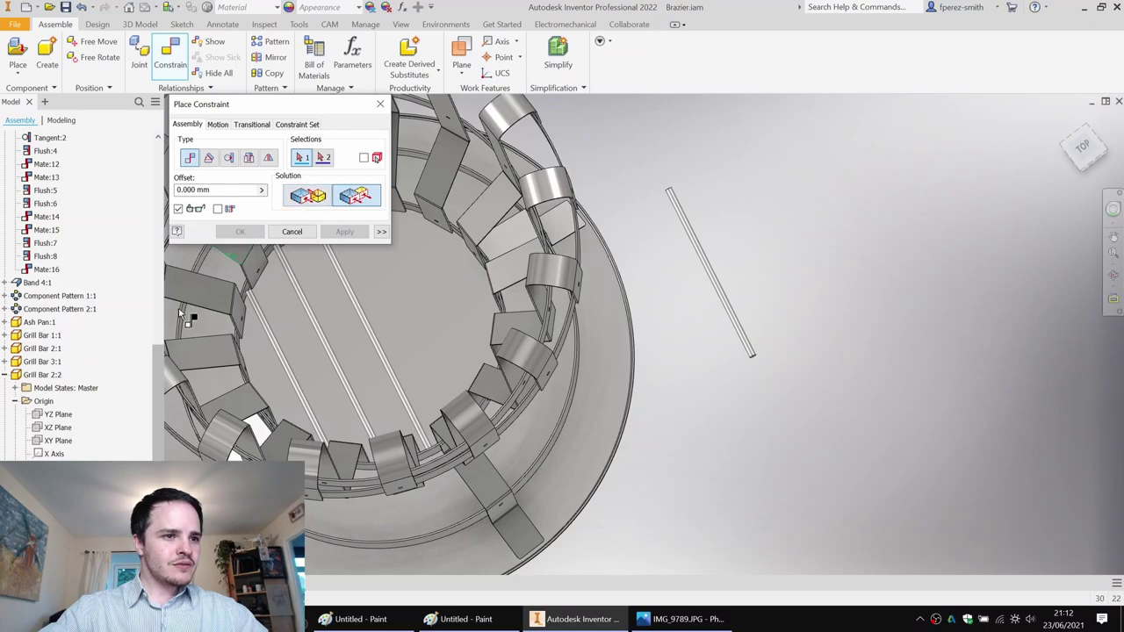
{"action": "key", "text": "Escape"}
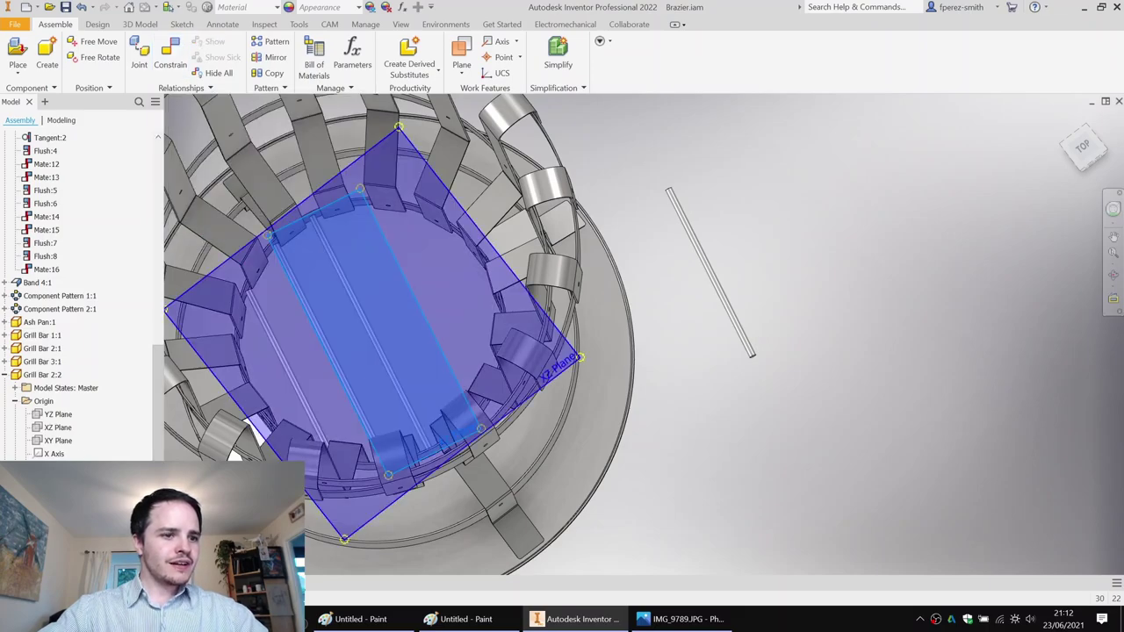
Mate the XY plane of the copied Grill Bar 2 to Band 3's XY plane with 0 mm offset, using the facing solution.
{"action": "key", "text": "c"}
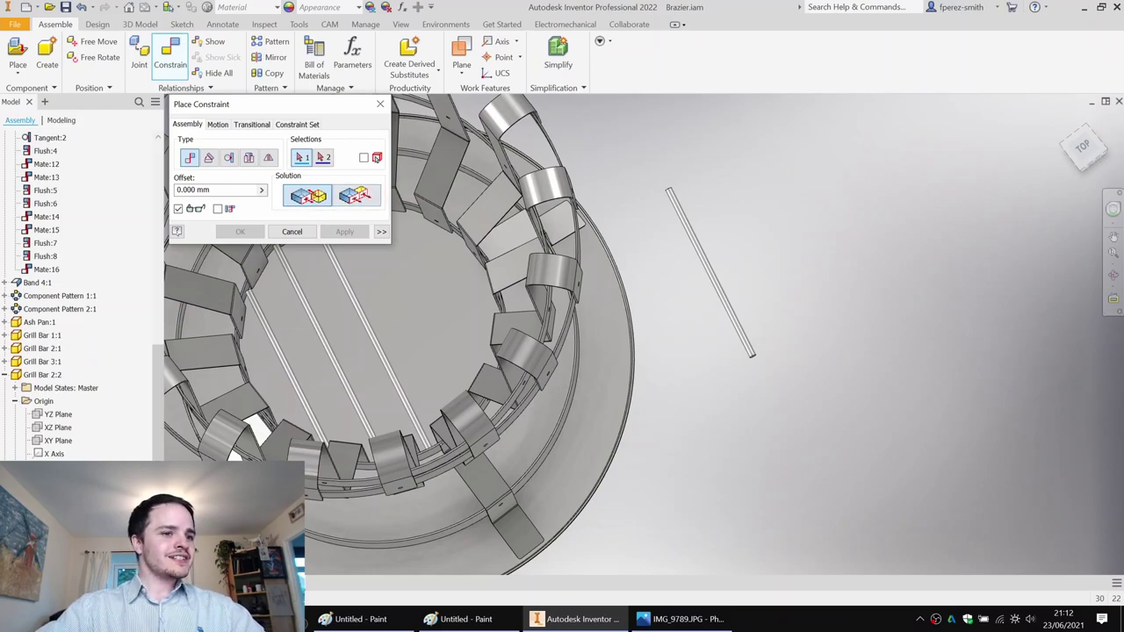
{"action": "scroll", "coordinate": [66, 472], "scroll_direction": "down", "scroll_amount": 1}
{"action": "left_click", "coordinate": [66, 473]}
{"action": "scroll", "coordinate": [45, 297], "scroll_direction": "up", "scroll_amount": 7}
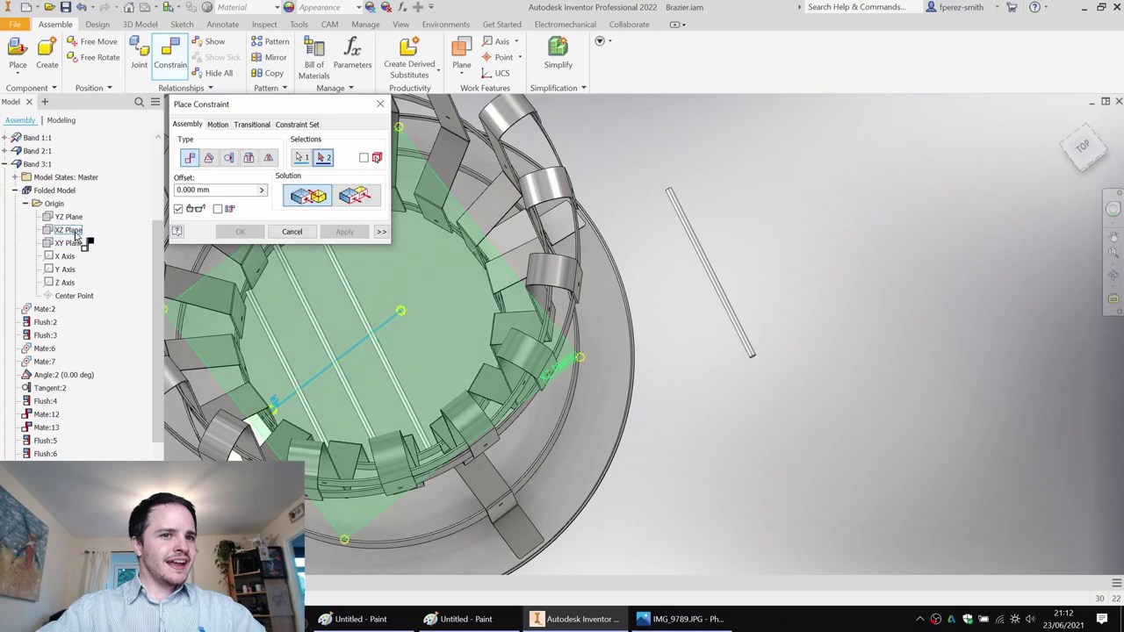
{"action": "left_click", "coordinate": [70, 243]}
{"action": "left_click", "coordinate": [345, 232]}
{"action": "key", "text": "Escape"}
Collapse the copied Grill Bar 2's entries and expand those of the copied Grill Bar 3.
{"action": "key", "text": "c"}
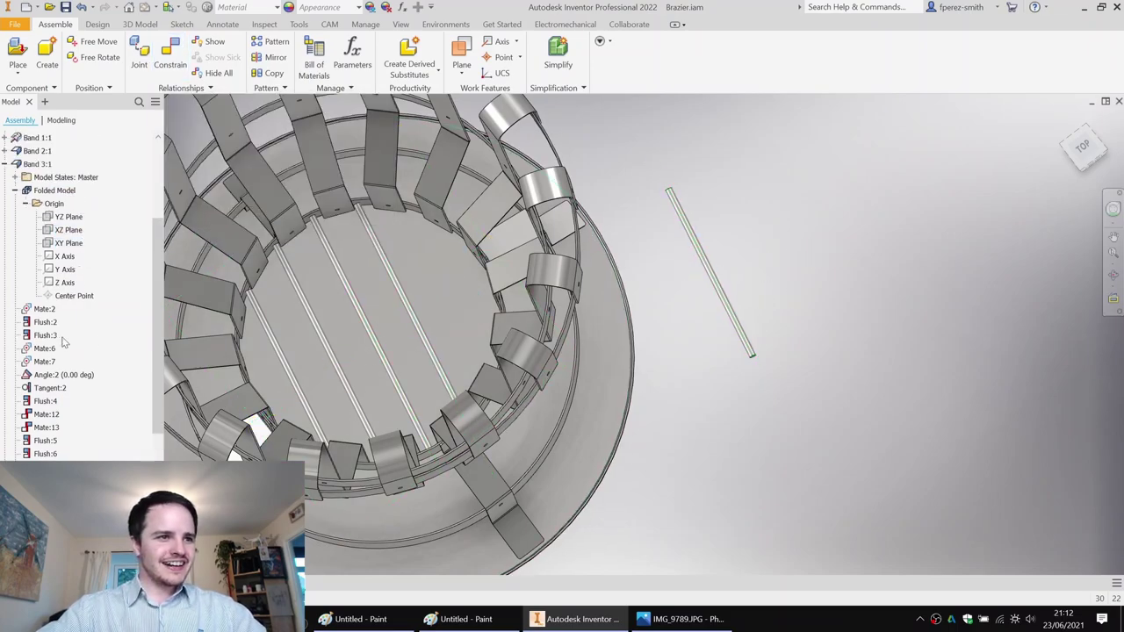
{"action": "scroll", "coordinate": [63, 343], "scroll_direction": "down", "scroll_amount": 4}
{"action": "scroll", "coordinate": [70, 298], "scroll_direction": "up", "scroll_amount": 2}
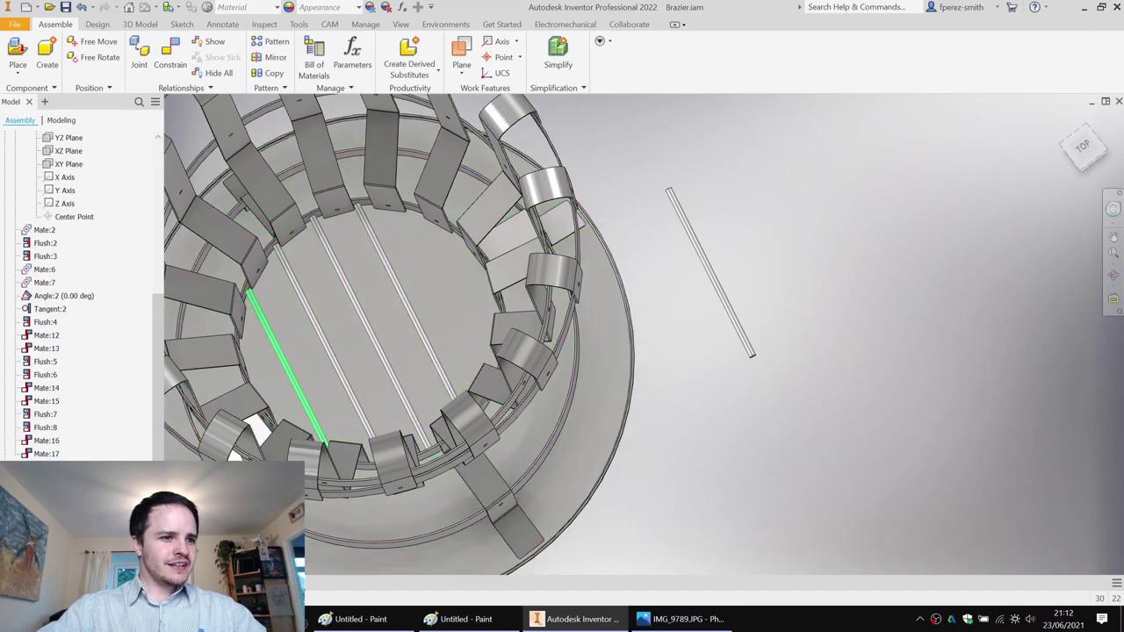
{"action": "scroll", "coordinate": [70, 299], "scroll_direction": "down", "scroll_amount": 2}
{"action": "scroll", "coordinate": [79, 299], "scroll_direction": "down", "scroll_amount": 2}
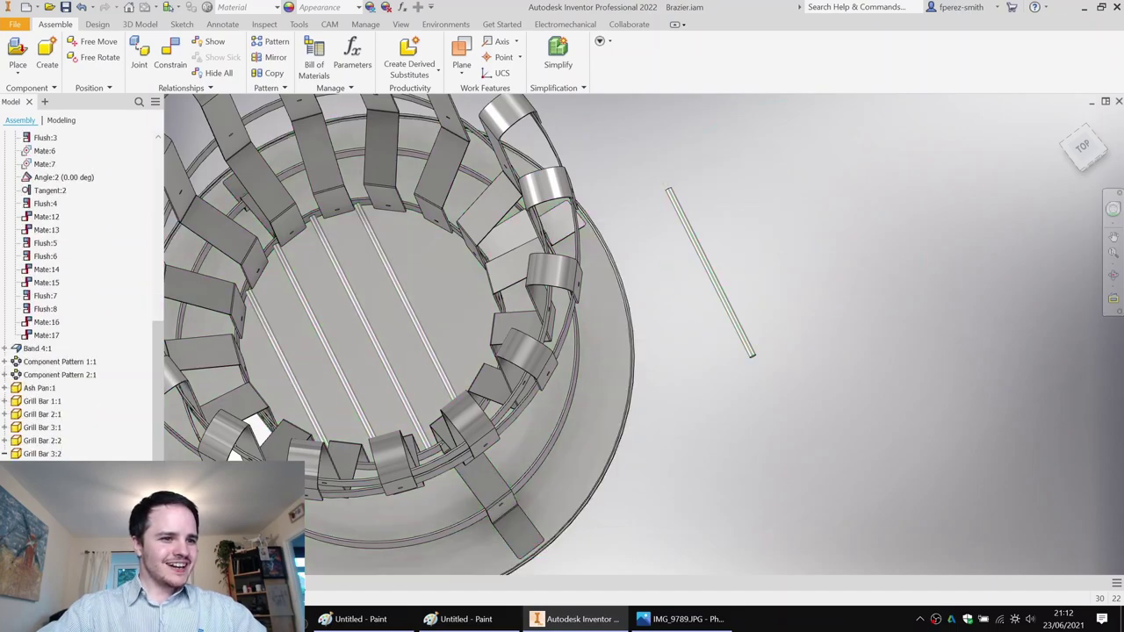
Add a flush constraint with 0 mm offset between the XZ planes of the copied Grill Bar 3 and Band 3.
{"action": "key", "text": "c"}
{"action": "left_click", "coordinate": [348, 200]}
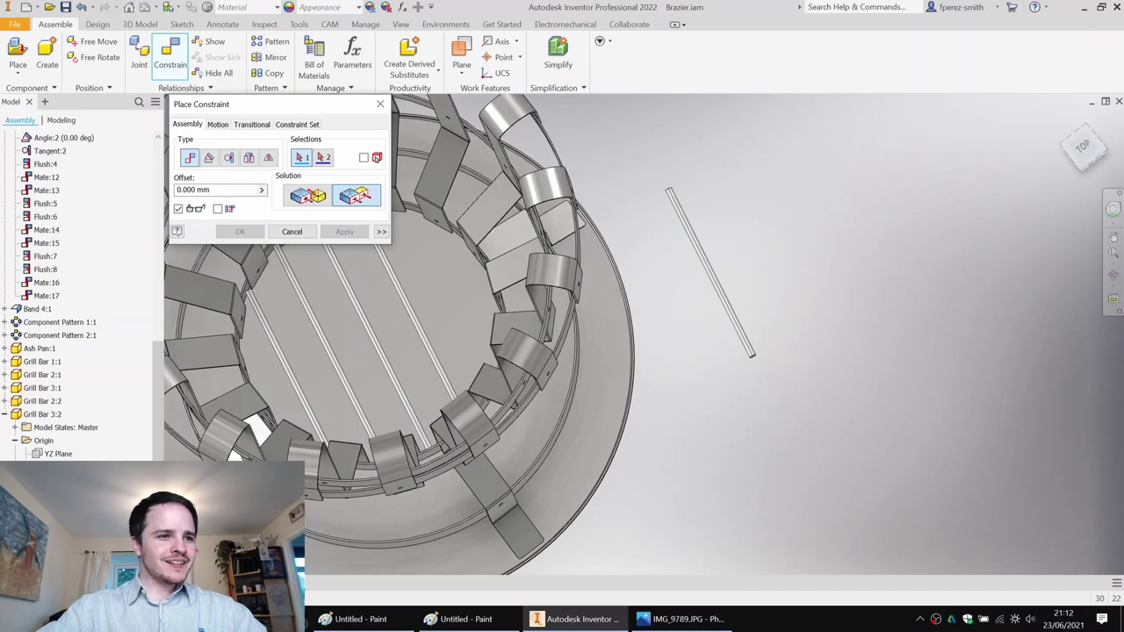
{"action": "key", "text": "Escape"}
{"action": "key", "text": "c"}
{"action": "left_click", "coordinate": [343, 193]}
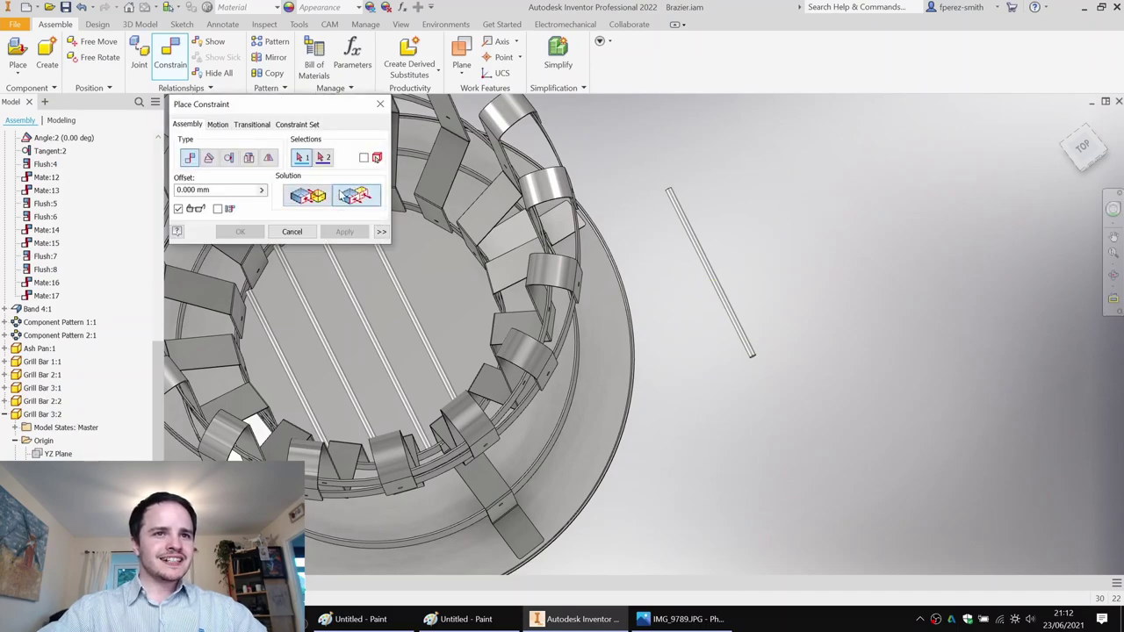
{"action": "left_click", "coordinate": [61, 467]}
{"action": "scroll", "coordinate": [70, 360], "scroll_direction": "up", "scroll_amount": 8}
{"action": "scroll", "coordinate": [72, 279], "scroll_direction": "down", "scroll_amount": 1}
{"action": "left_click", "coordinate": [72, 282]}
{"action": "key", "text": "Return"}
Mate the Y axis of Band 3 to the Y axis of the copied Grill Bar 3 with 0 mm offset.
{"action": "key", "text": "c"}
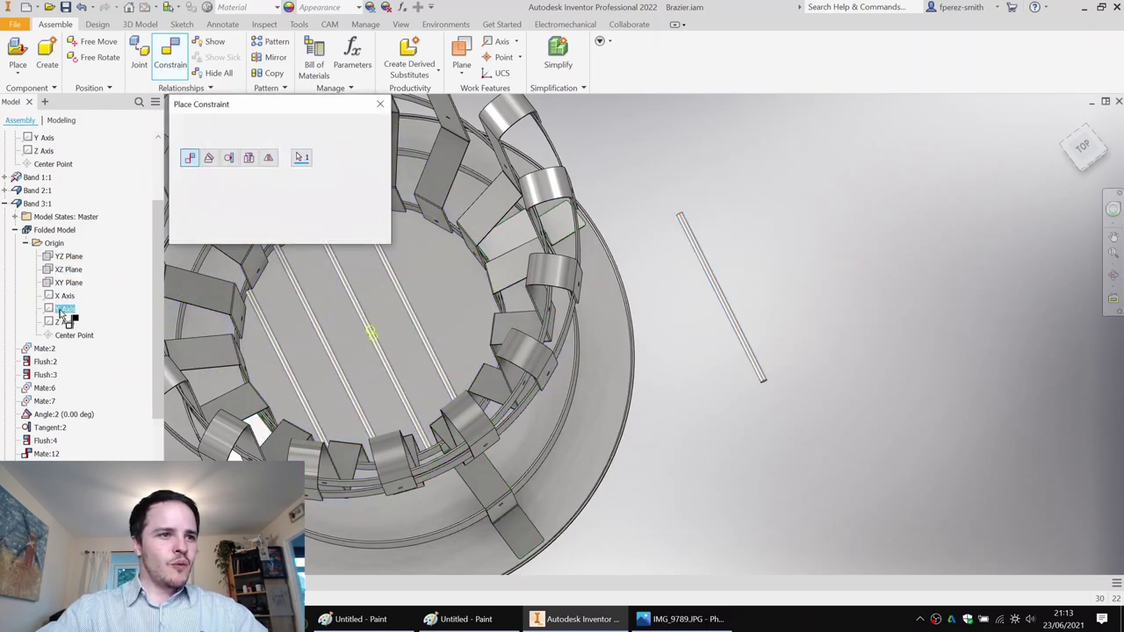
{"action": "left_click", "coordinate": [59, 311]}
{"action": "scroll", "coordinate": [62, 313], "scroll_direction": "down", "scroll_amount": 8}
{"action": "left_click", "coordinate": [58, 467]}
{"action": "left_click", "coordinate": [355, 232]}
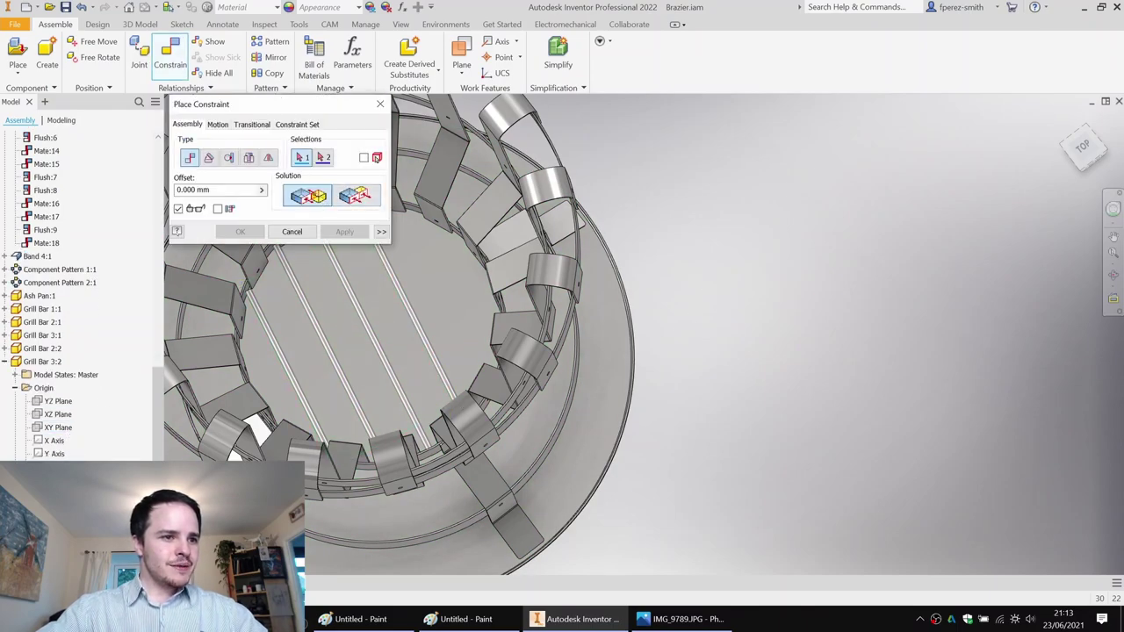
Mate the XY plane of the copied Grill Bar 3 to Band 3's XY plane with 0 mm offset, using the facing solution.
{"action": "left_click", "coordinate": [56, 468]}
{"action": "scroll", "coordinate": [110, 434], "scroll_direction": "up", "scroll_amount": 8}
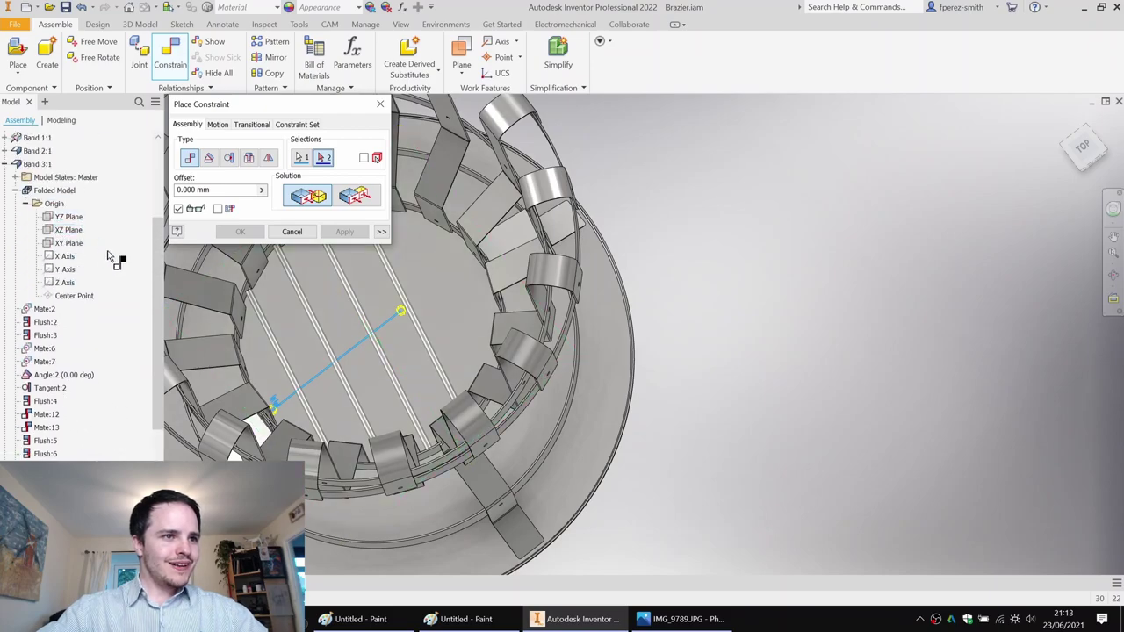
{"action": "left_click", "coordinate": [70, 244]}
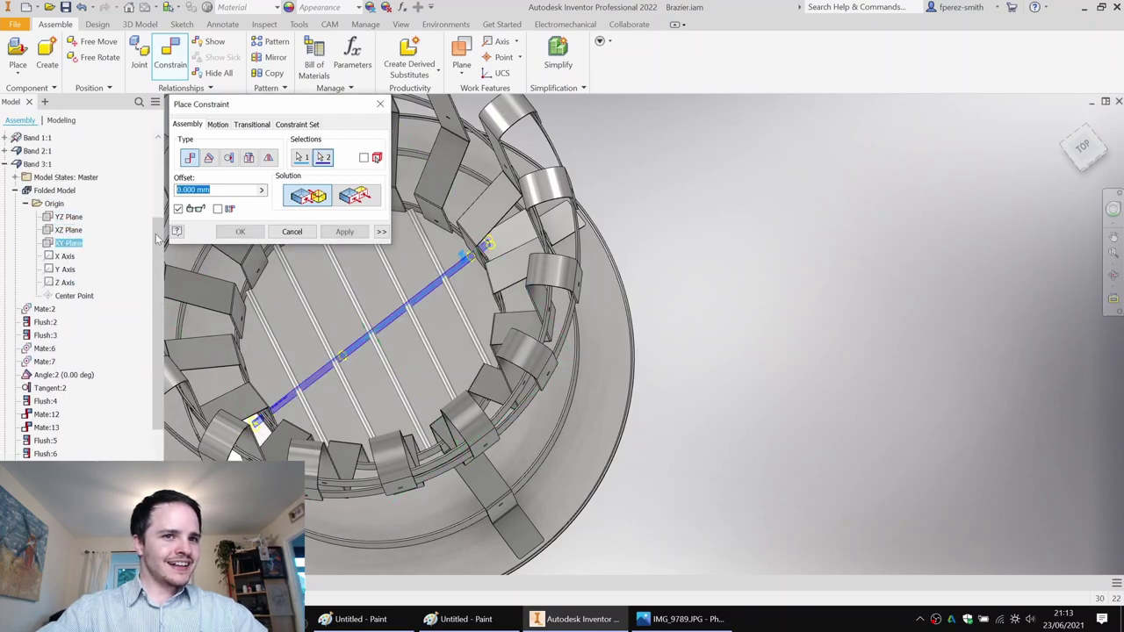
{"action": "left_click", "coordinate": [336, 235]}
{"action": "left_click", "coordinate": [286, 233]}
Save Brazier.iam together with its modified dependent Ash Pan.ipt.
{"action": "scroll", "coordinate": [764, 298], "scroll_direction": "down", "scroll_amount": 4}
{"action": "middle_click_drag", "start_coordinate": [760, 351], "coordinate": [782, 314], "text": "shift"}
{"action": "key", "text": "ctrl+s"}
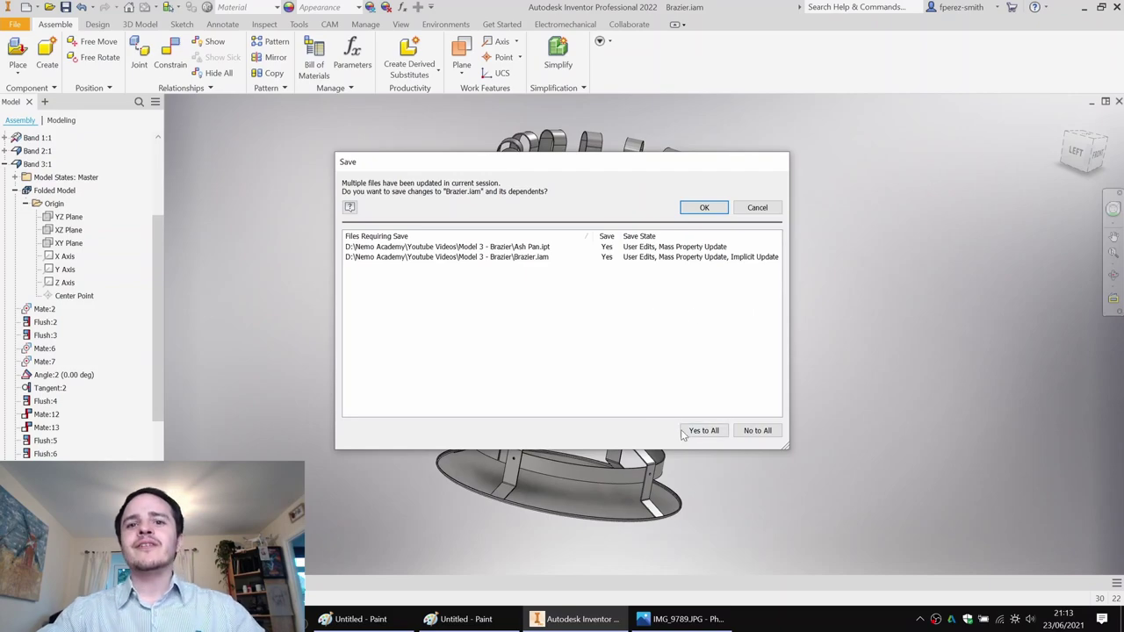
{"action": "left_click", "coordinate": [716, 211]}
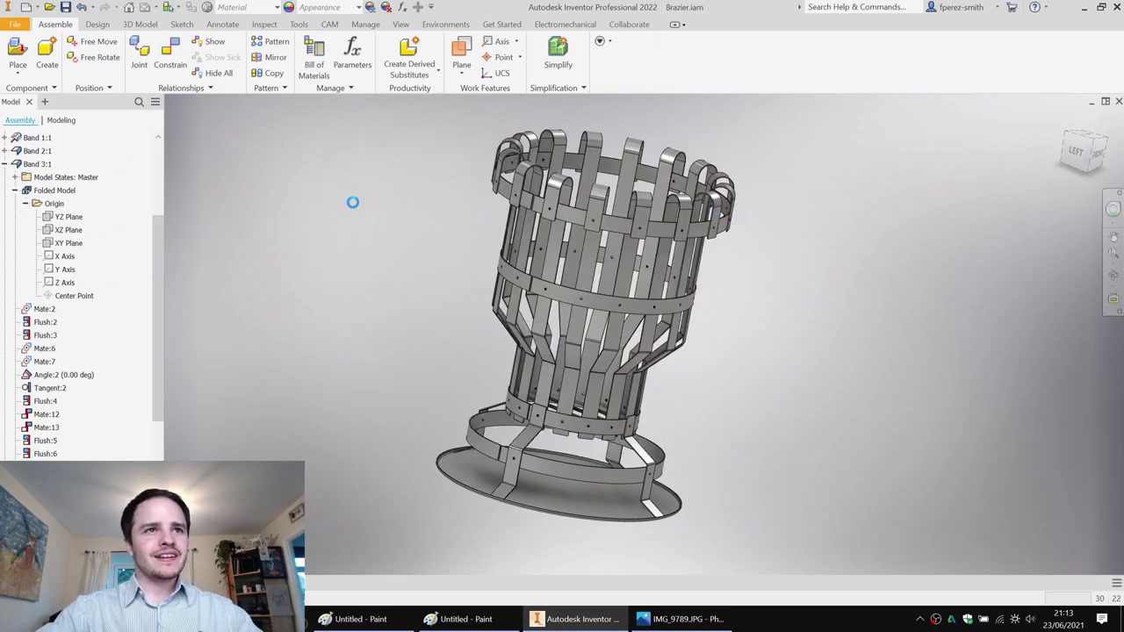
Open the assembly's bill of materials and enable its Parts Only view.
{"action": "left_click", "coordinate": [315, 66]}
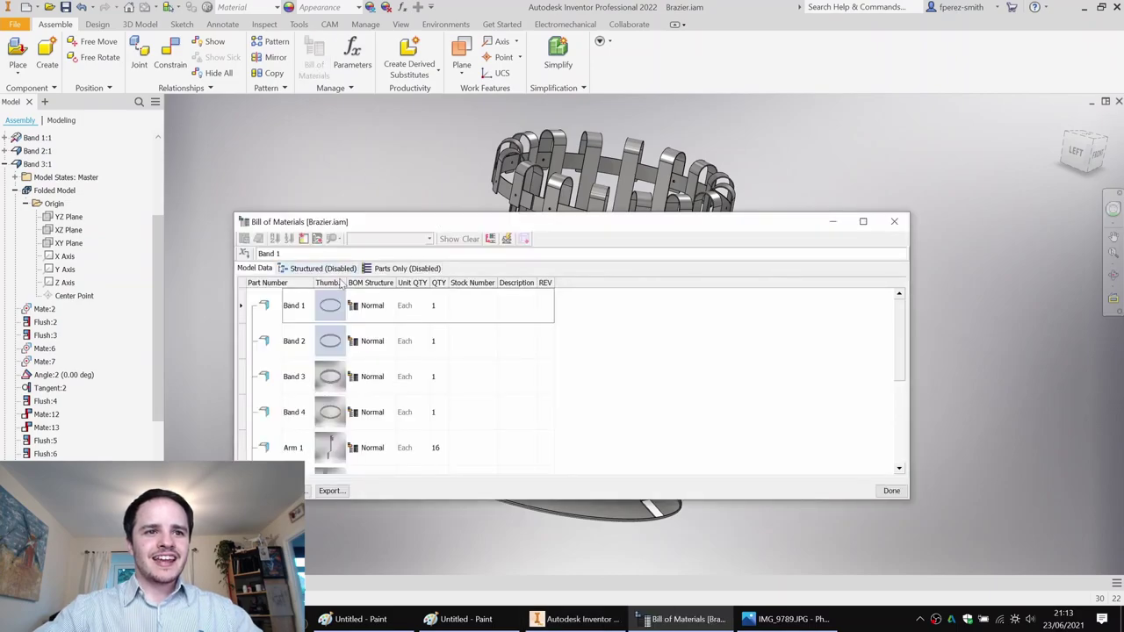
{"action": "left_click", "coordinate": [387, 275]}
{"action": "right_click", "coordinate": [402, 270]}
{"action": "left_click", "coordinate": [439, 276]}
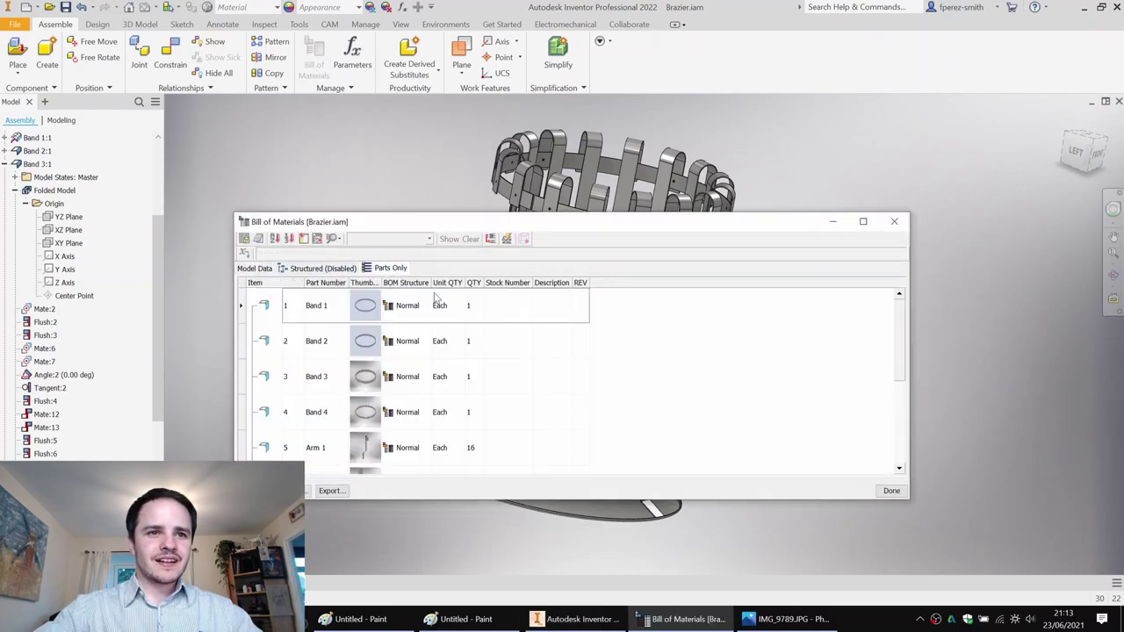
Maximize the bill of materials, review the quantities of the arms, ash pan and grill bars, and close it.
{"action": "double_click", "coordinate": [456, 226]}
{"action": "left_click", "coordinate": [239, 233]}
{"action": "left_click", "coordinate": [238, 267]}
{"action": "left_click", "coordinate": [241, 304]}
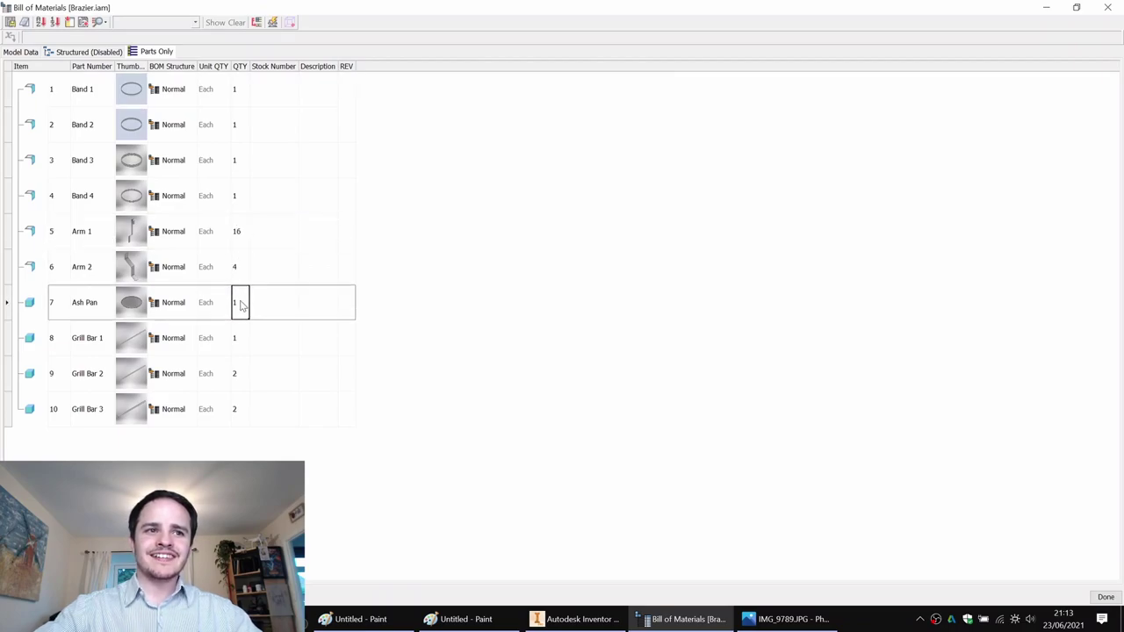
{"action": "left_click", "coordinate": [236, 342]}
{"action": "left_click", "coordinate": [1110, 8]}
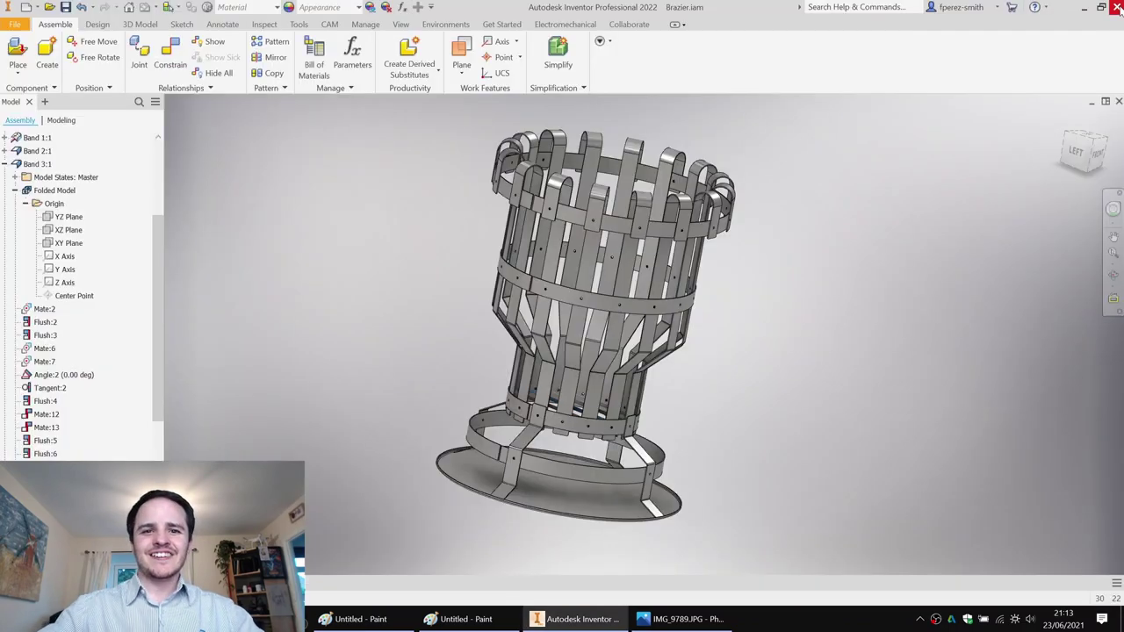